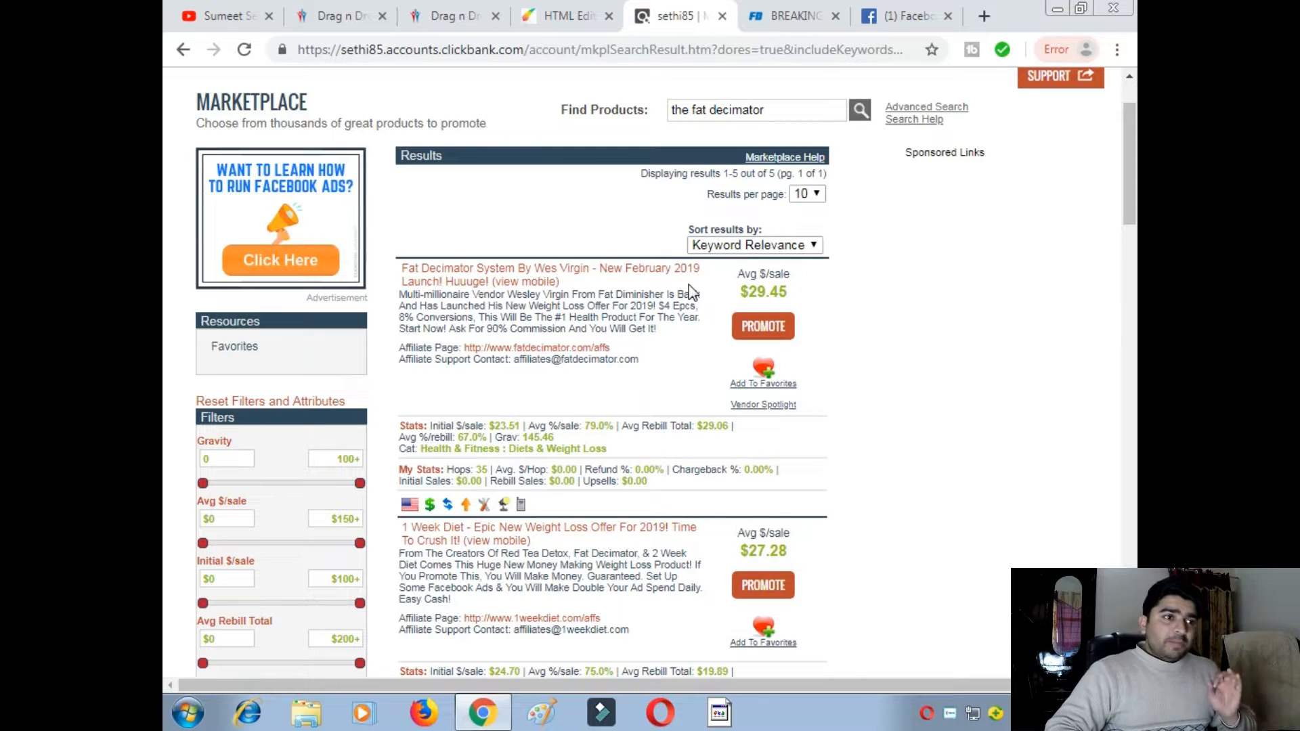
- Scroll through the Fat Decimator breakthrough sales page to review its content
{"action": "scroll", "coordinate": [569, 418], "scroll_direction": "down", "scroll_amount": 10}
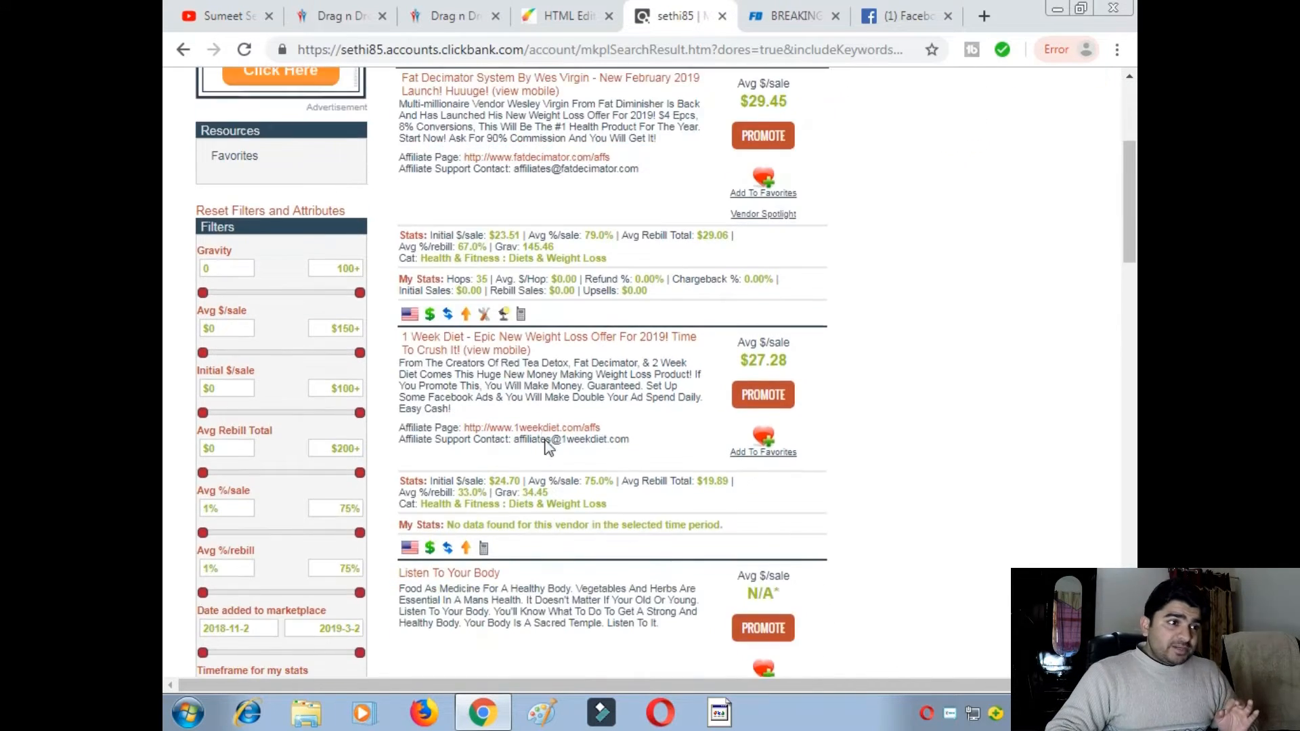
{"action": "scroll", "coordinate": [555, 440], "scroll_direction": "down", "scroll_amount": 8}
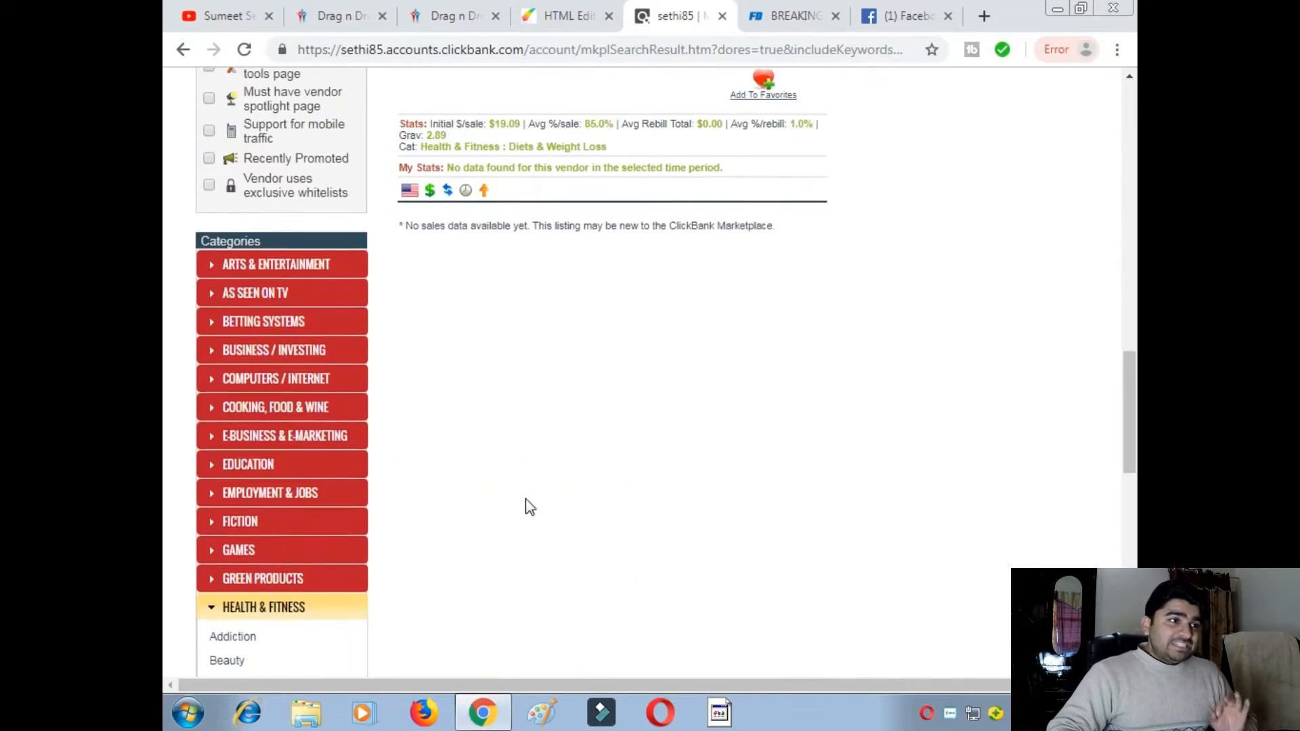
{"action": "scroll", "coordinate": [257, 569], "scroll_direction": "down", "scroll_amount": 3}
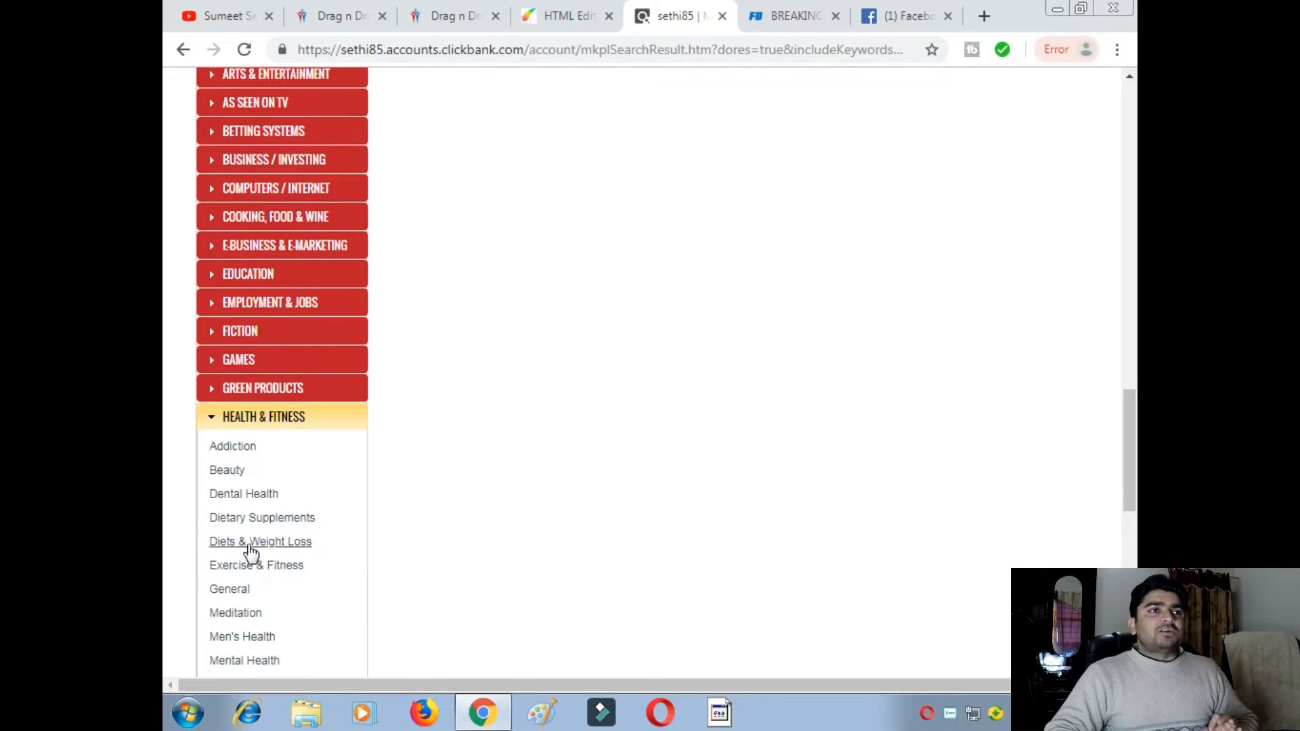
{"action": "scroll", "coordinate": [542, 474], "scroll_direction": "up", "scroll_amount": 20}
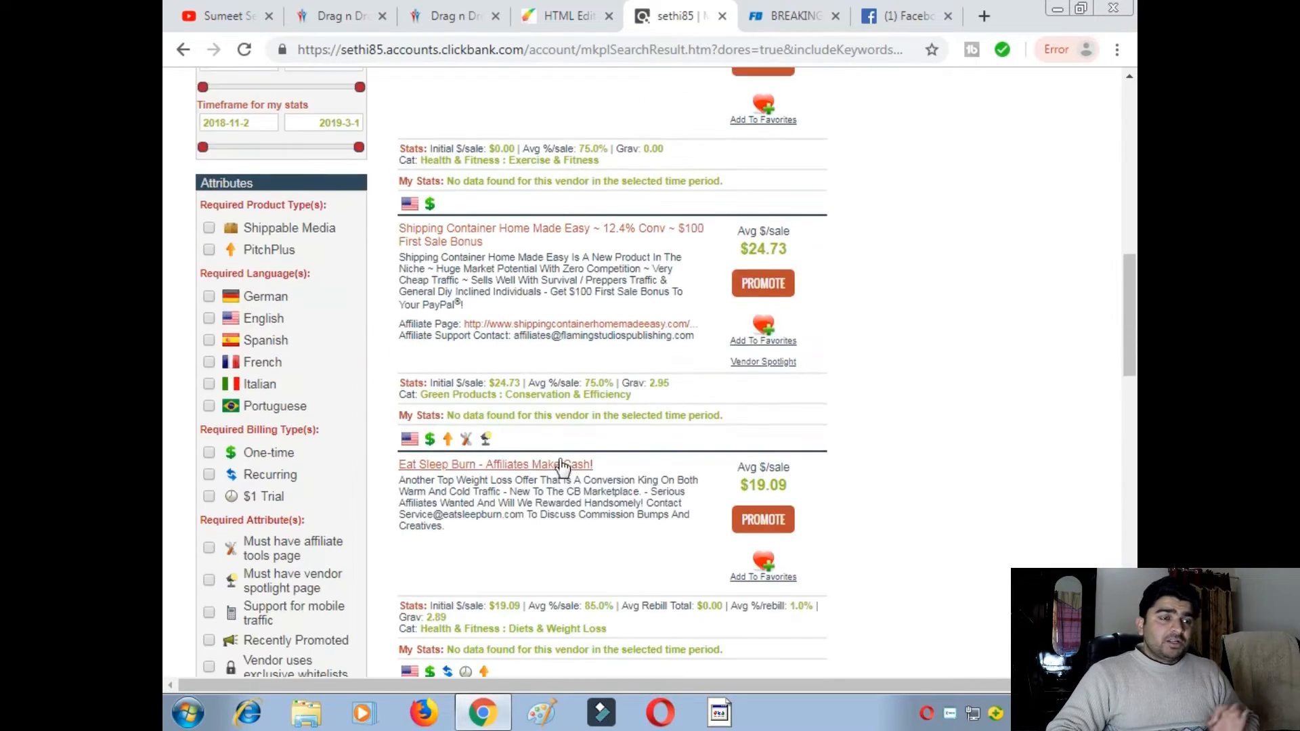
{"action": "scroll", "coordinate": [579, 419], "scroll_direction": "up", "scroll_amount": 2}
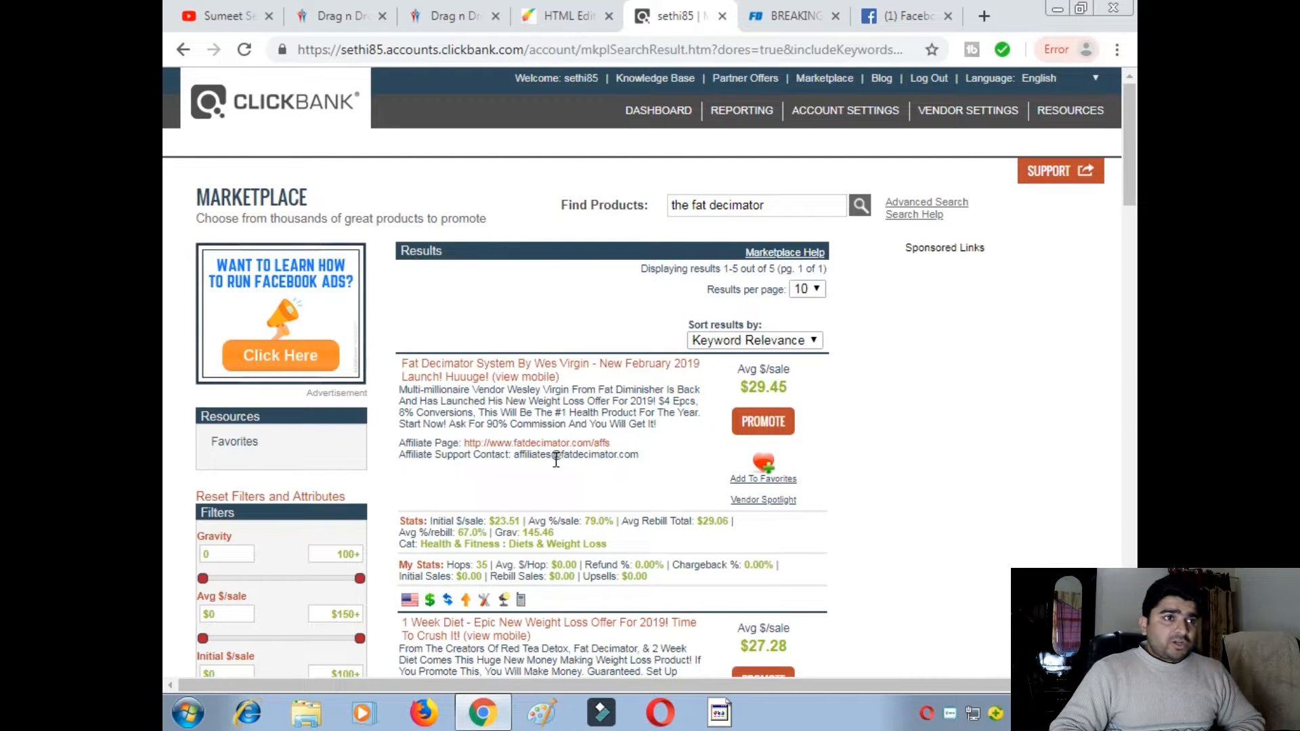
{"action": "left_click", "coordinate": [780, 27]}
{"action": "scroll", "coordinate": [664, 298], "scroll_direction": "up", "scroll_amount": 20}
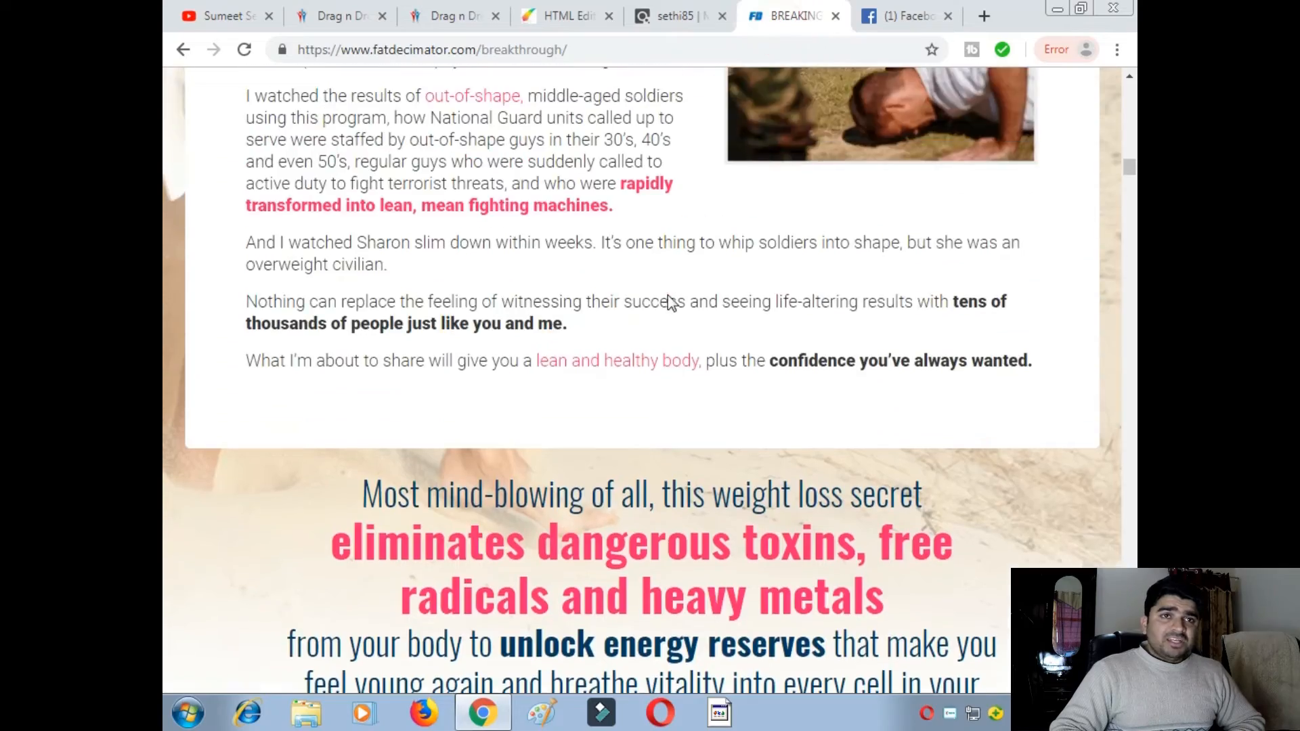
{"action": "scroll", "coordinate": [690, 298], "scroll_direction": "up", "scroll_amount": 15}
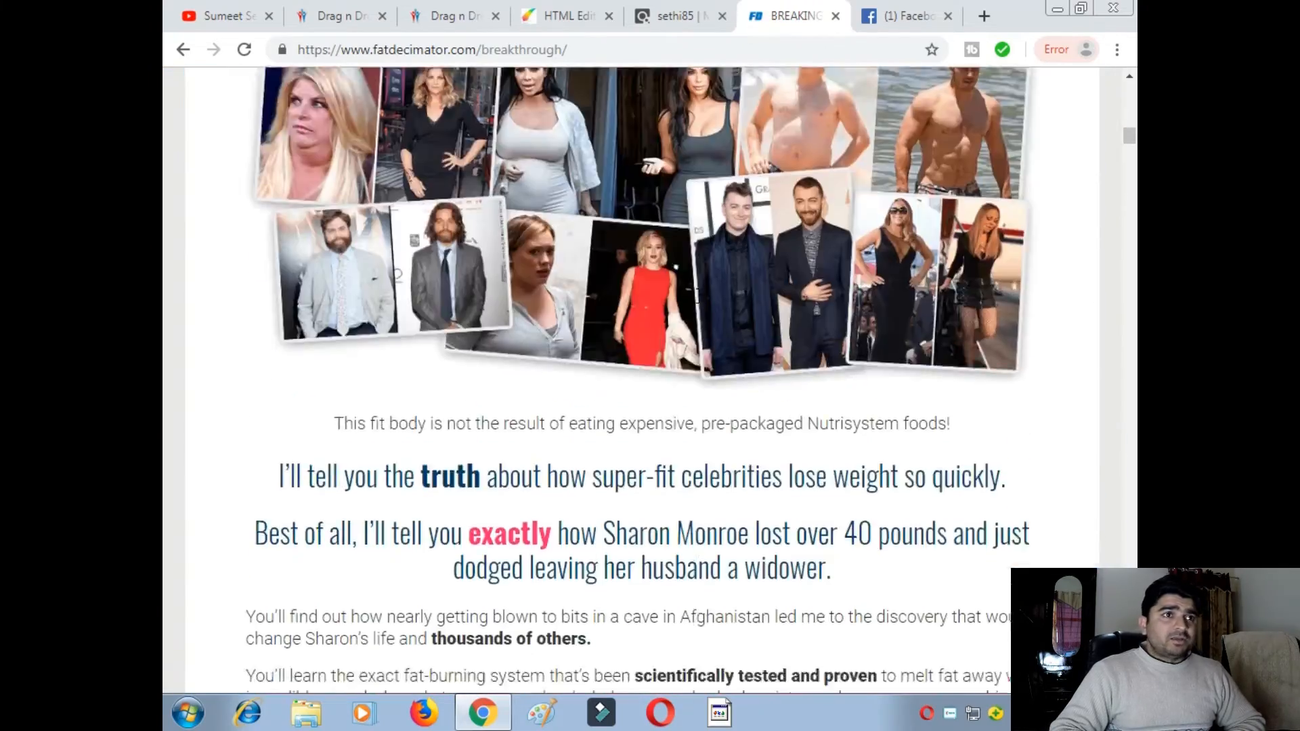
{"action": "scroll", "coordinate": [714, 305], "scroll_direction": "up", "scroll_amount": 5}
{"action": "scroll", "coordinate": [714, 304], "scroll_direction": "down", "scroll_amount": 20}
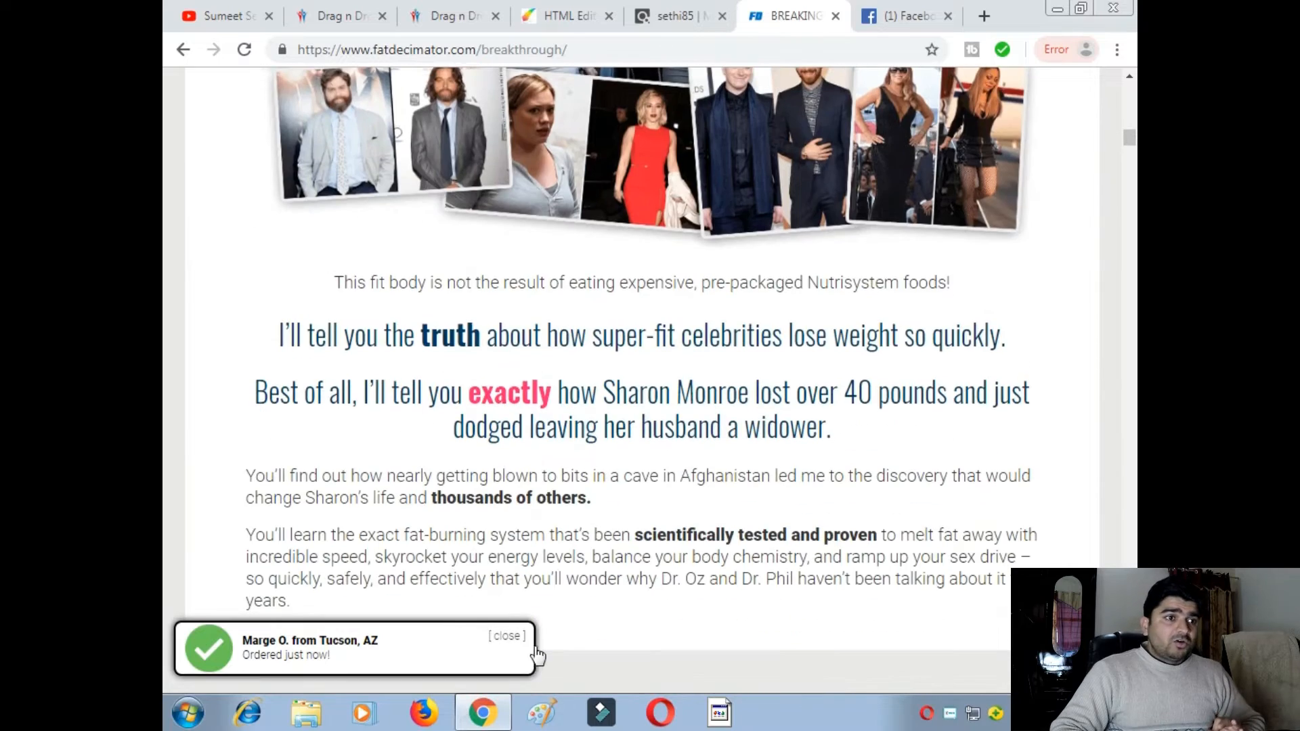
- Dismiss the recent-order popup, finish reading the sales page, and move to the Facebook news feed
{"action": "left_click", "coordinate": [507, 635]}
{"action": "scroll", "coordinate": [612, 453], "scroll_direction": "down", "scroll_amount": 1}
{"action": "scroll", "coordinate": [613, 453], "scroll_direction": "down", "scroll_amount": 20}
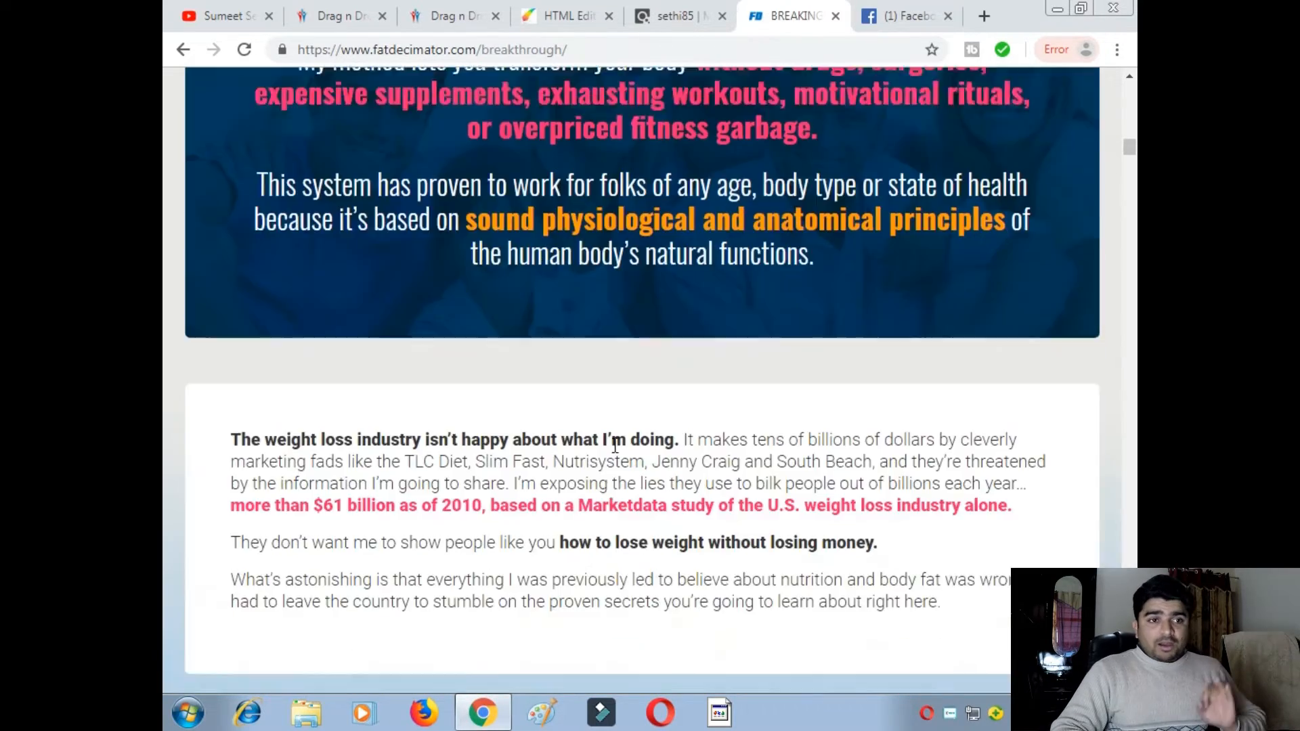
{"action": "scroll", "coordinate": [622, 452], "scroll_direction": "down", "scroll_amount": 12}
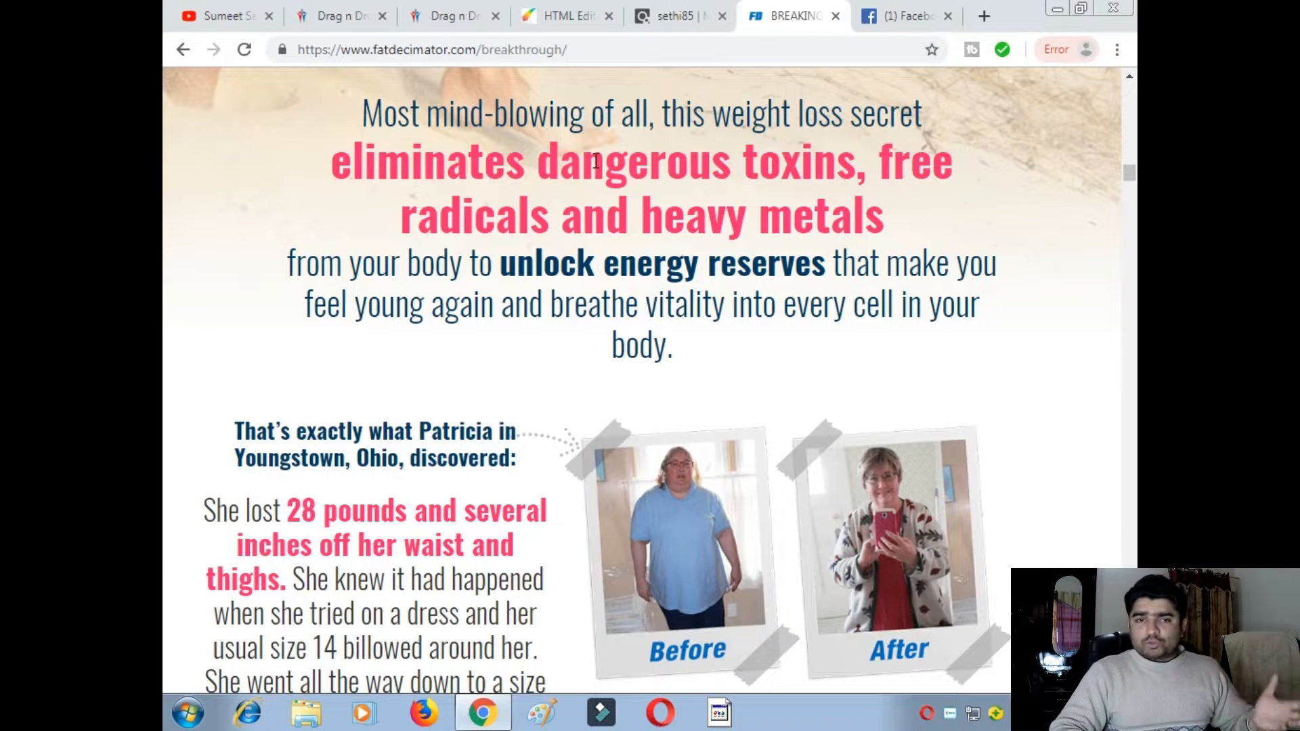
{"action": "left_click", "coordinate": [894, 19]}
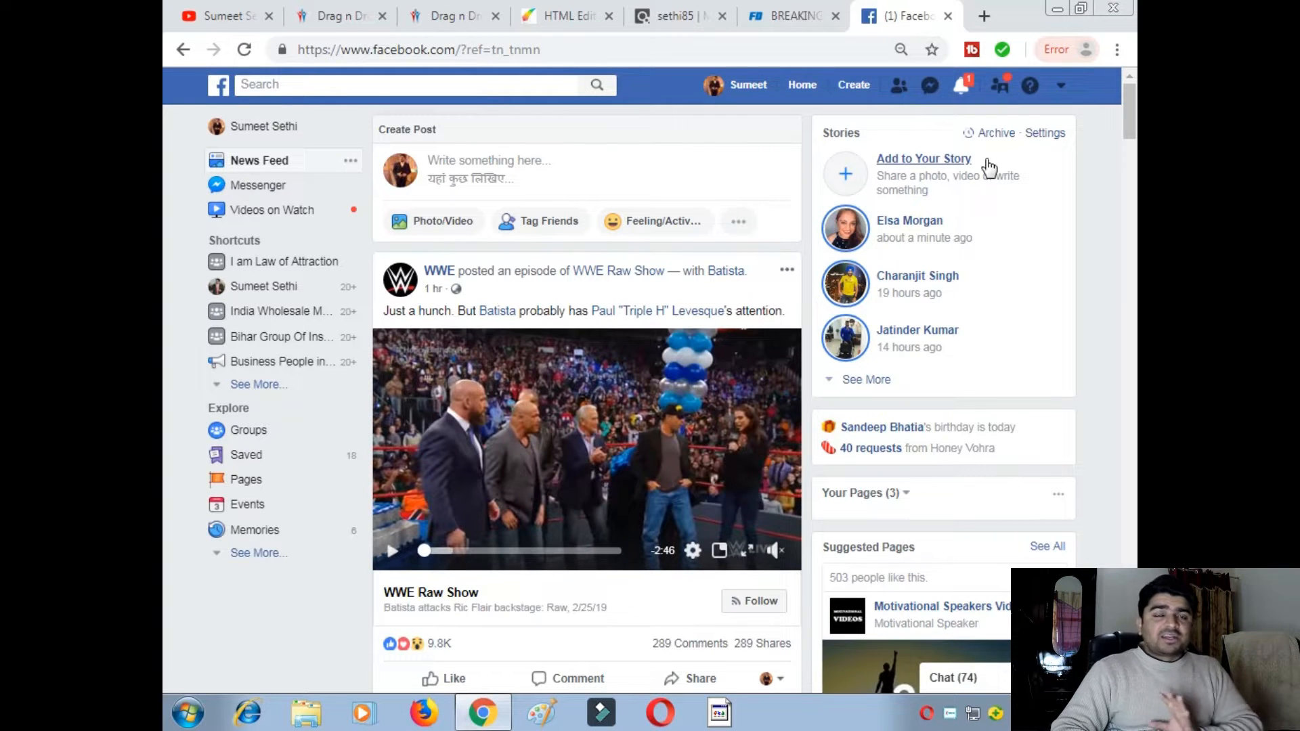
- Choose Manage Ads from the Facebook account dropdown to reach the Ad Accounts page
{"action": "left_click", "coordinate": [1061, 87]}
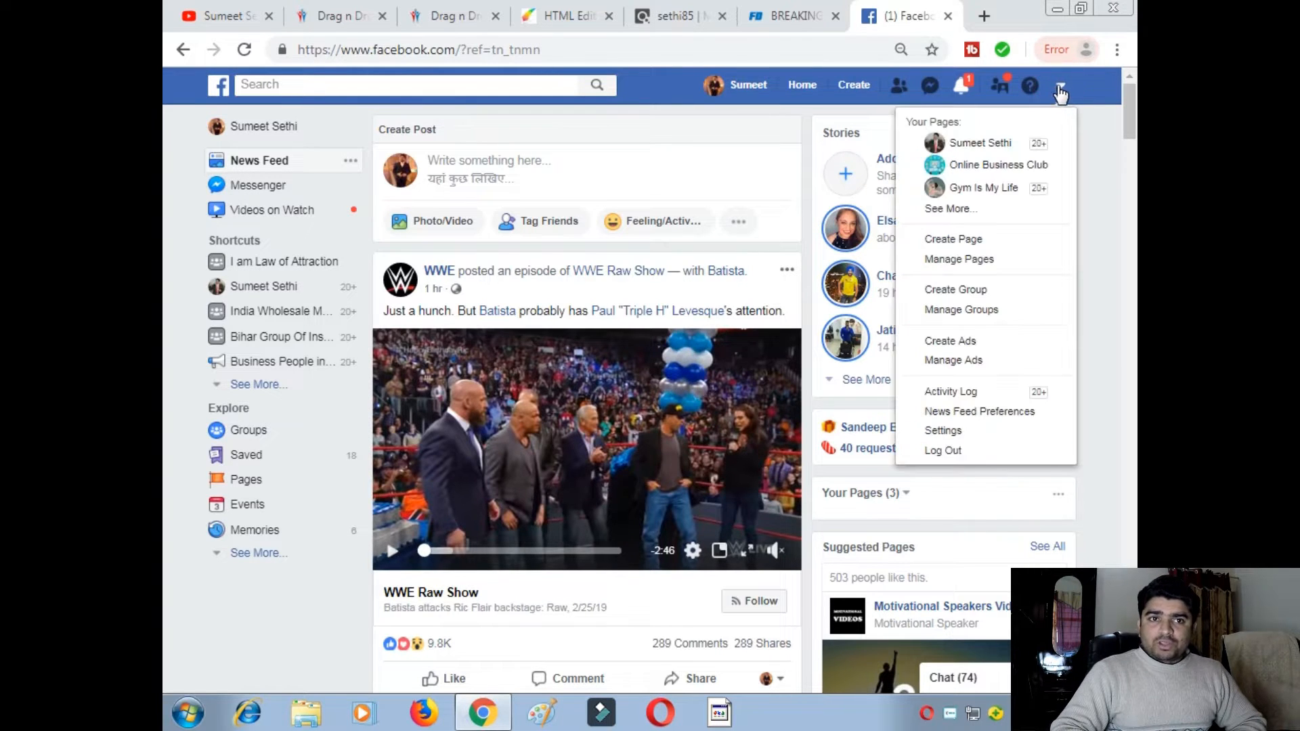
{"action": "left_click", "coordinate": [940, 366]}
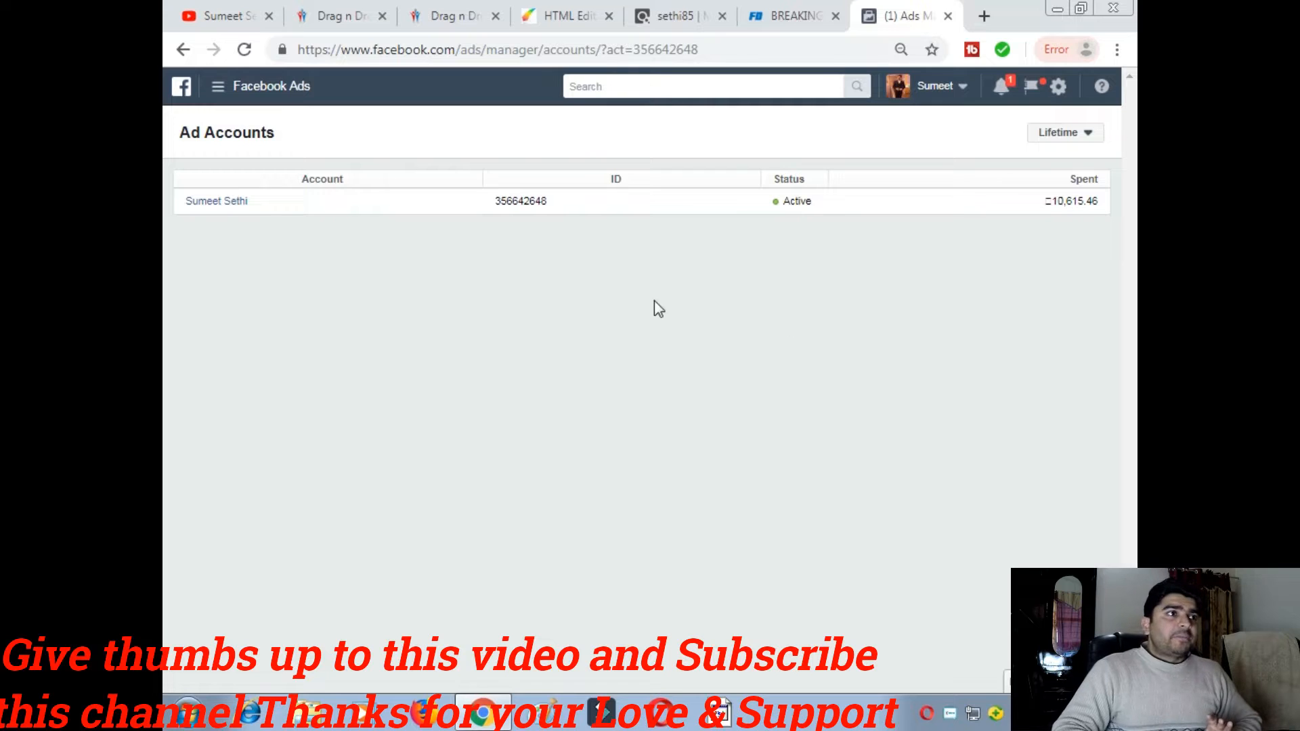
- Go to the Ads Manager campaigns list through the Facebook Ads menu and start a new campaign
{"action": "left_click", "coordinate": [220, 88]}
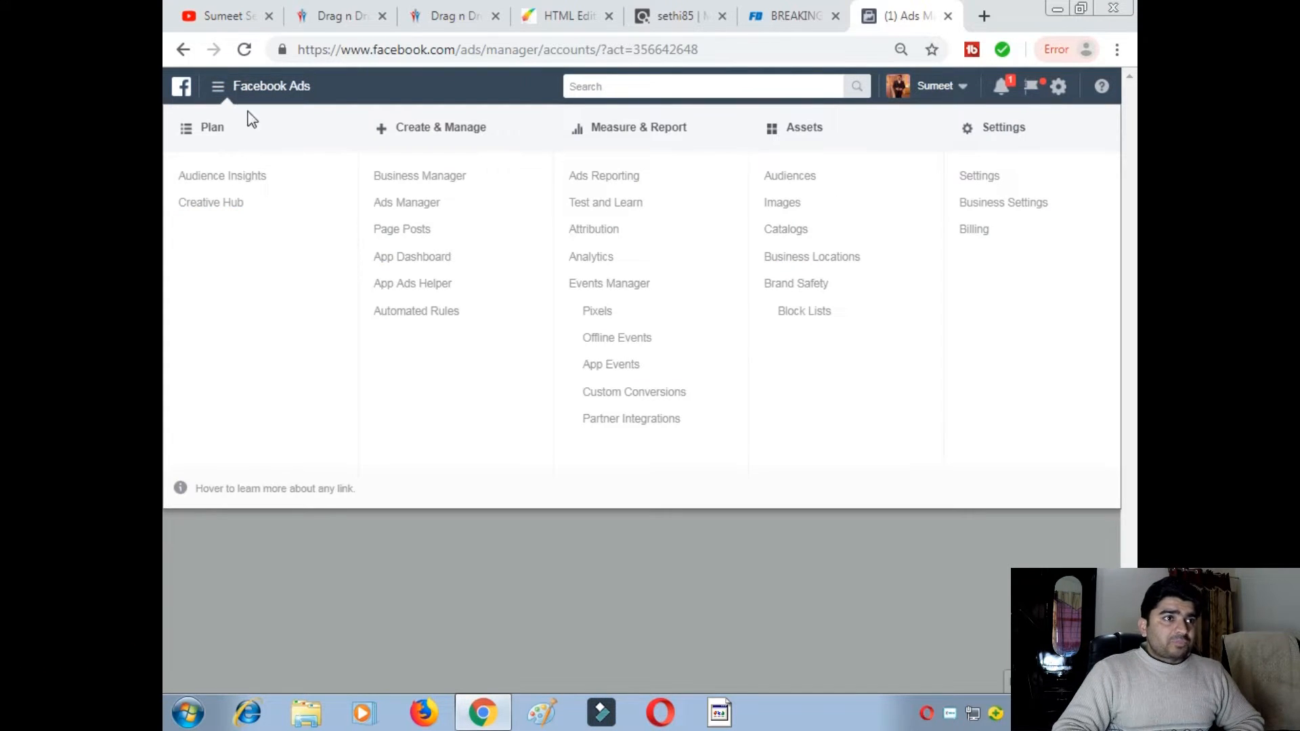
{"action": "left_click", "coordinate": [411, 203]}
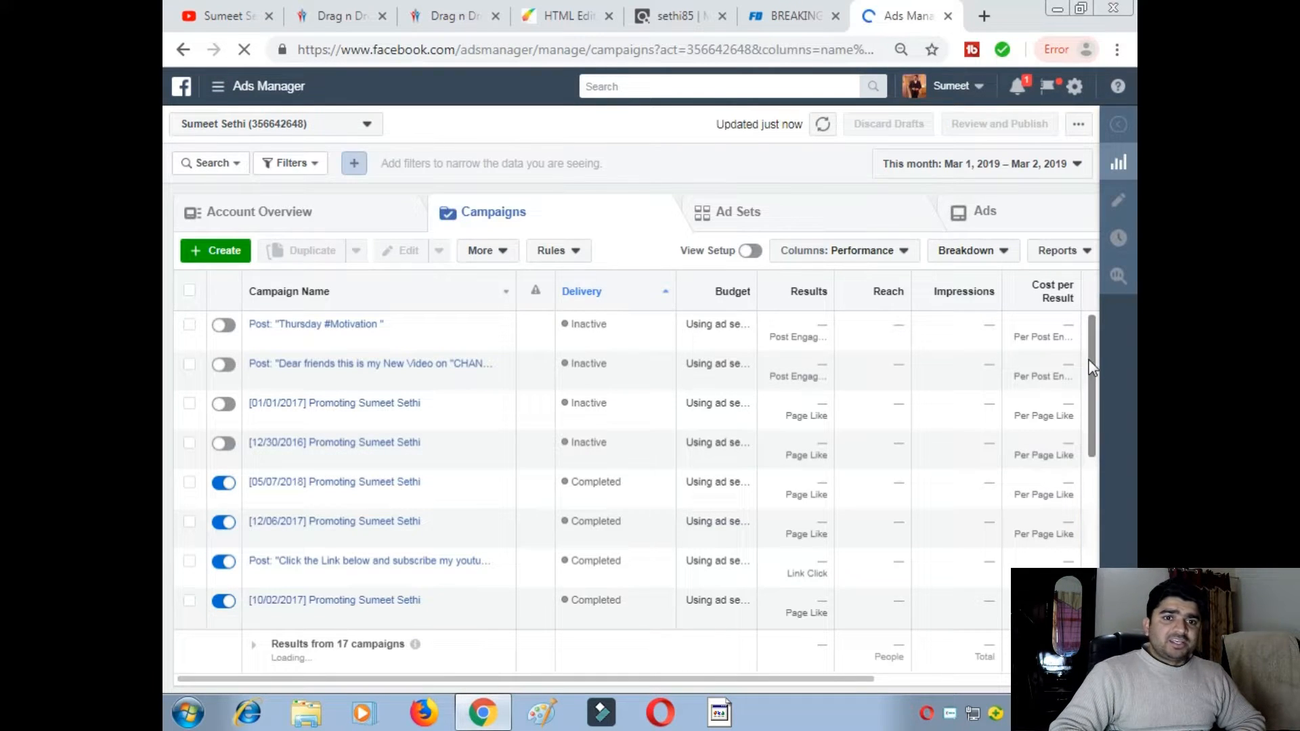
{"action": "left_click_drag", "start_coordinate": [1091, 359], "coordinate": [1089, 325]}
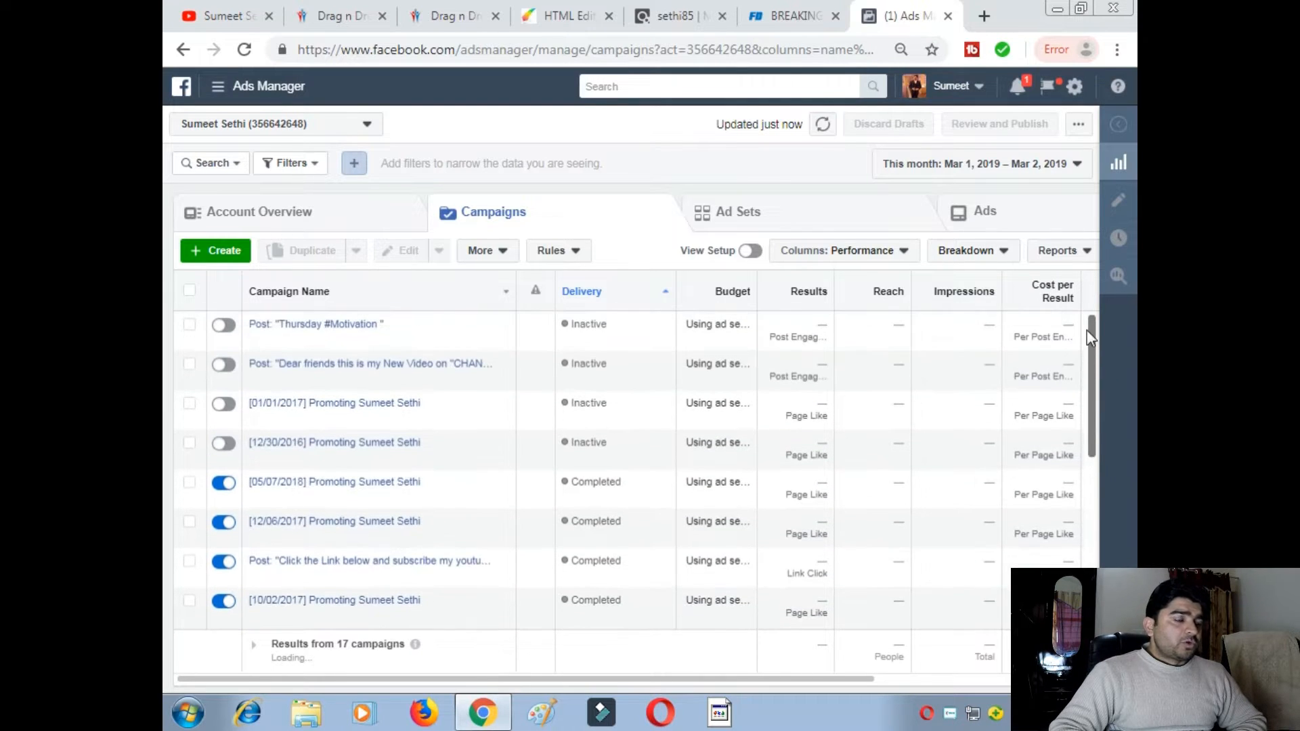
{"action": "left_click", "coordinate": [227, 252]}
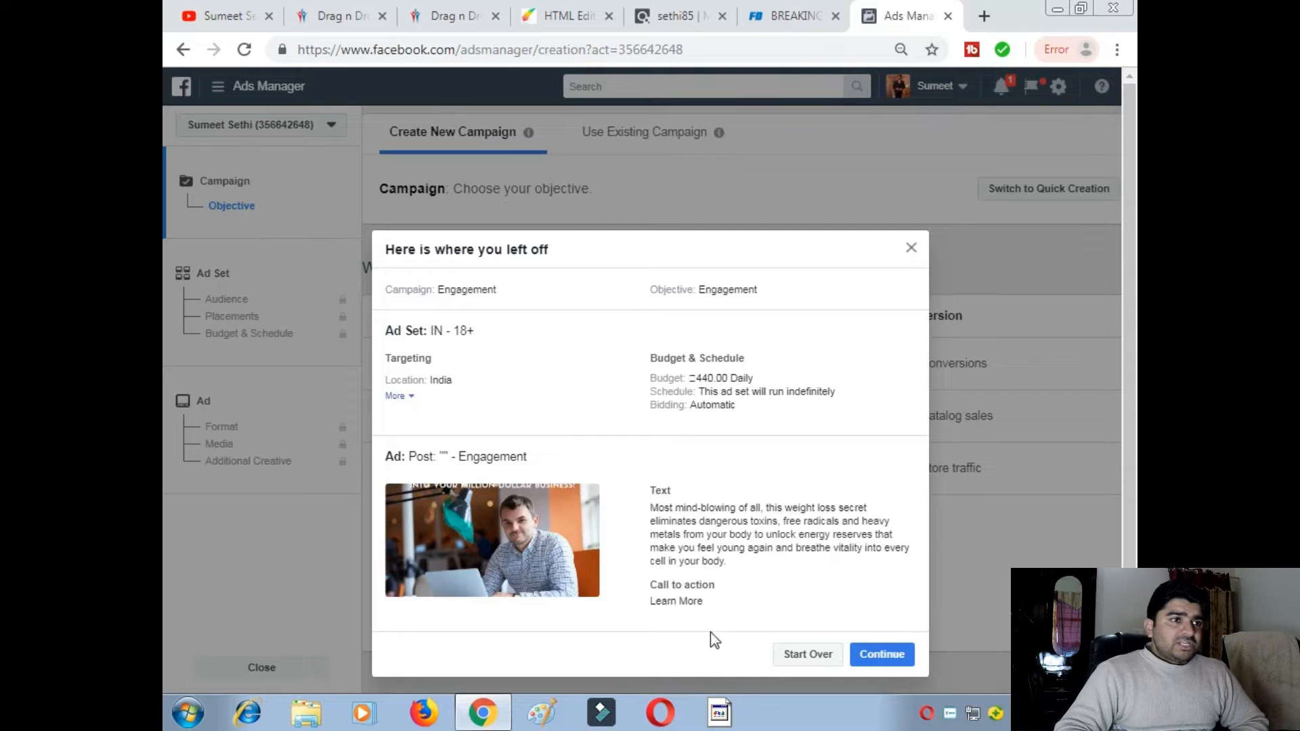
- Start over on the old draft to reach objective selection, then return to the Fat Decimator page
{"action": "left_click", "coordinate": [783, 656]}
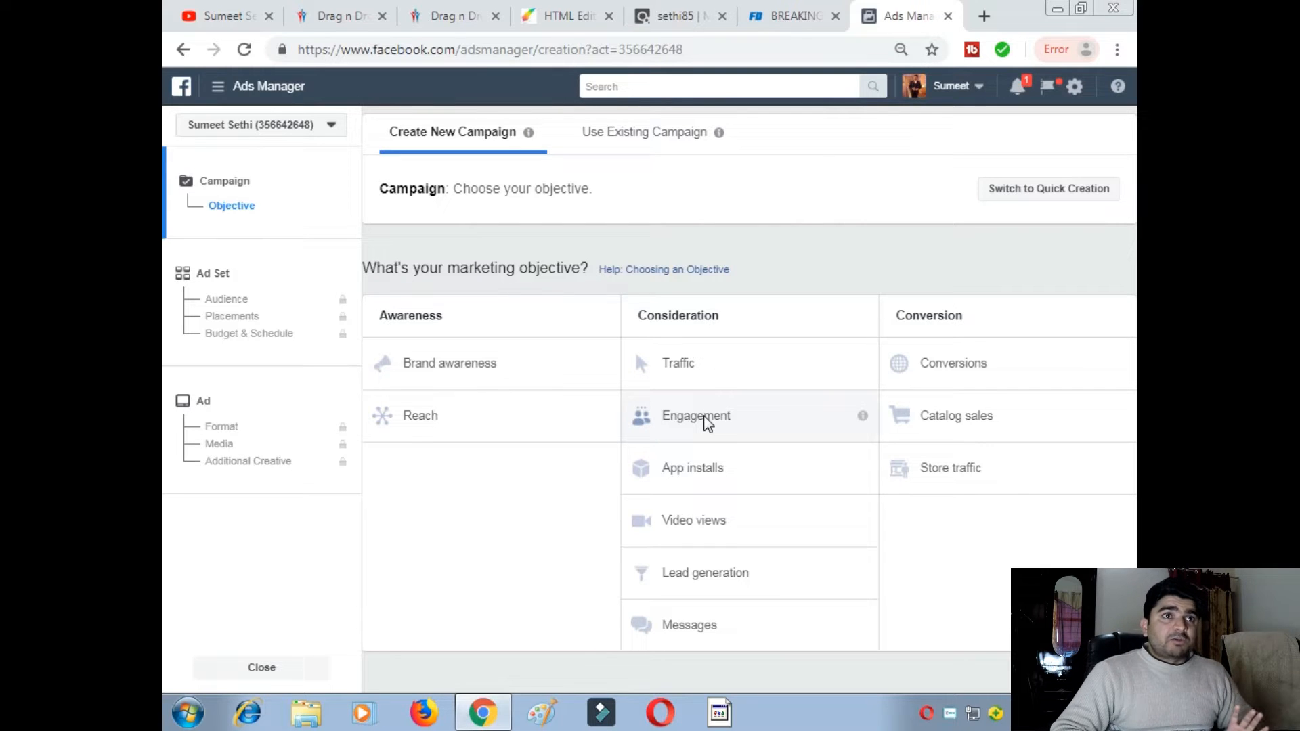
{"action": "left_click", "coordinate": [681, 24]}
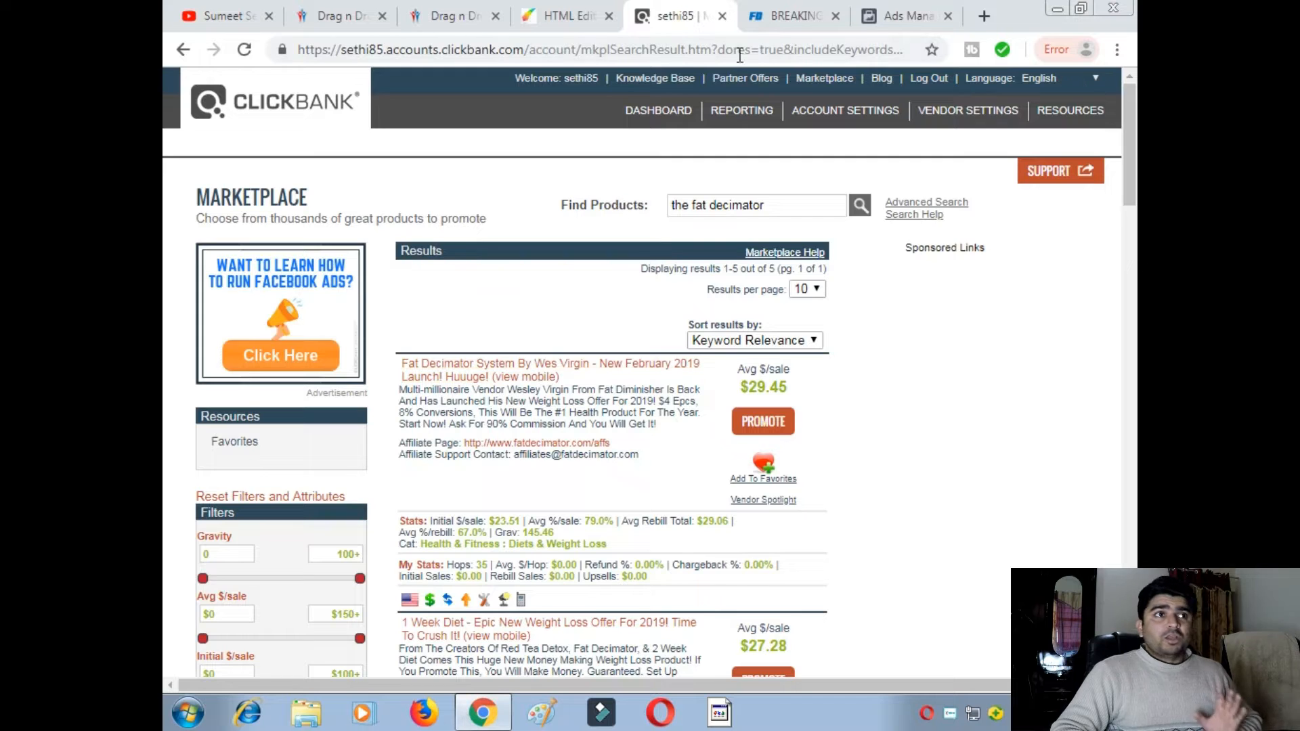
{"action": "left_click", "coordinate": [793, 15]}
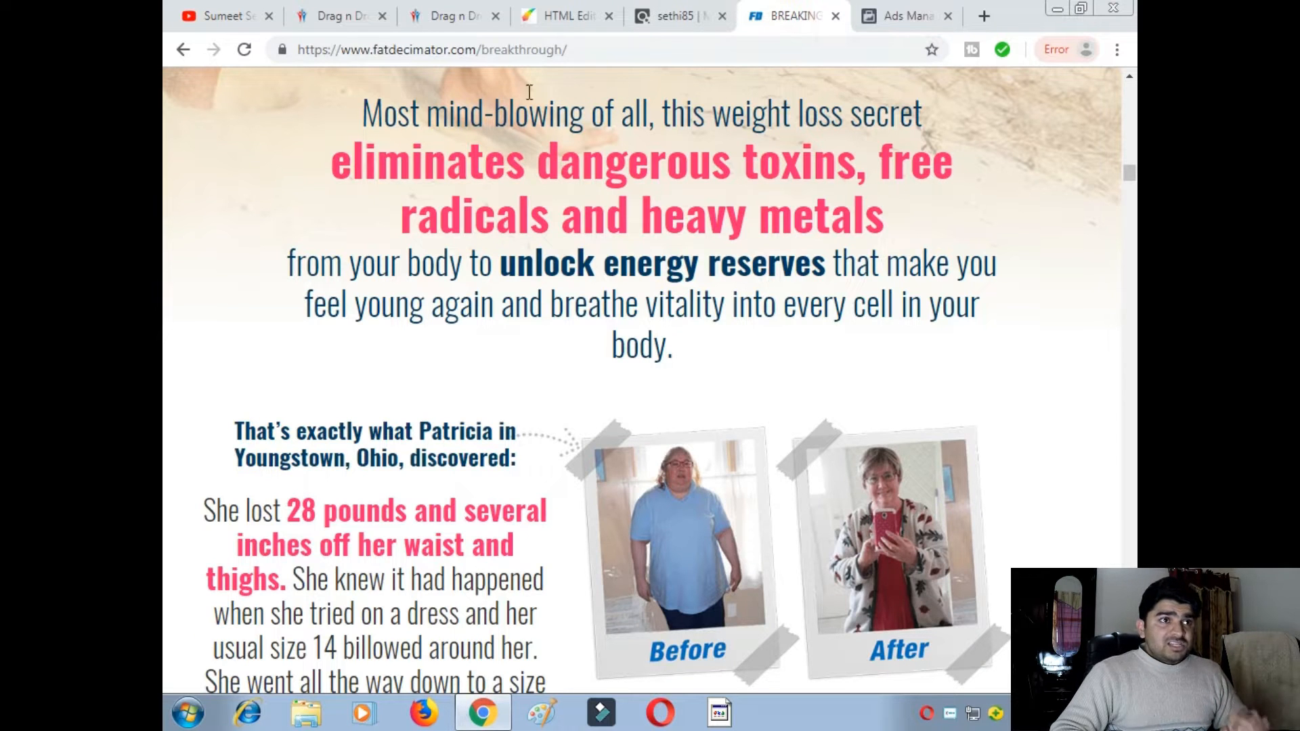
{"action": "left_click", "coordinate": [426, 17]}
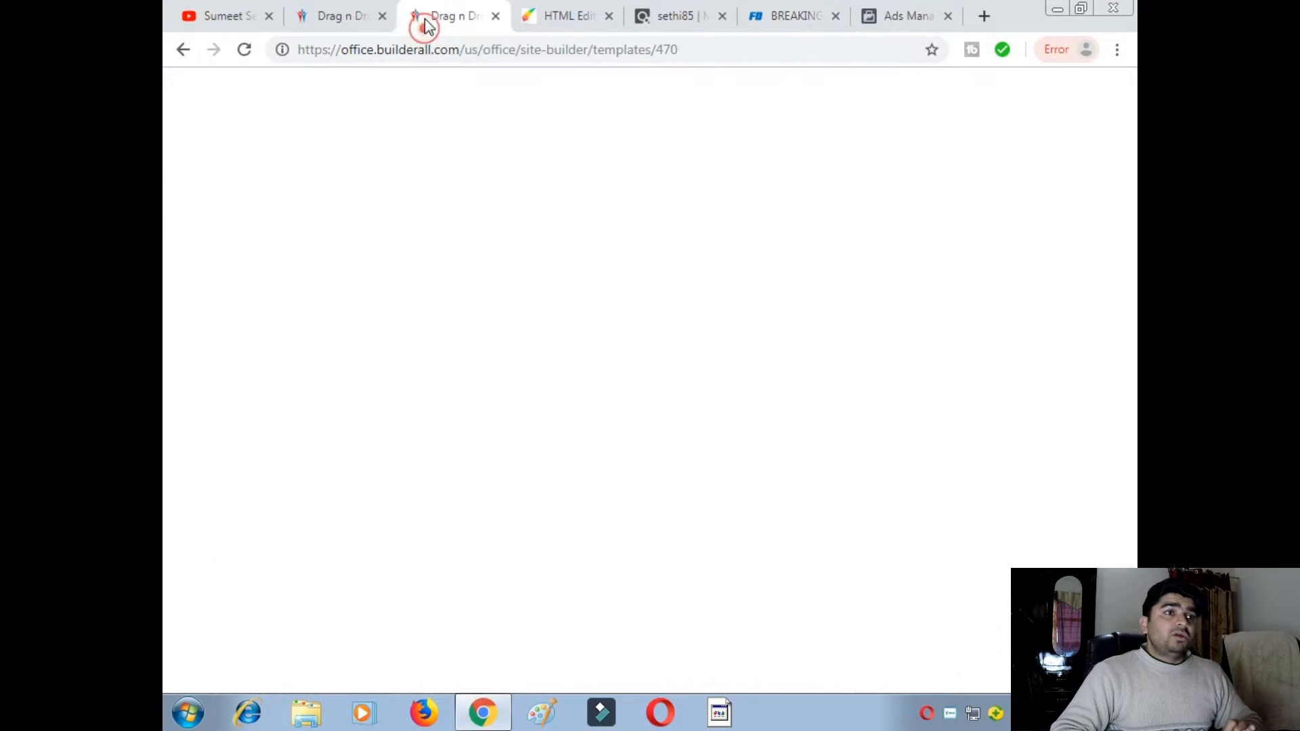
{"action": "left_click", "coordinate": [335, 16]}
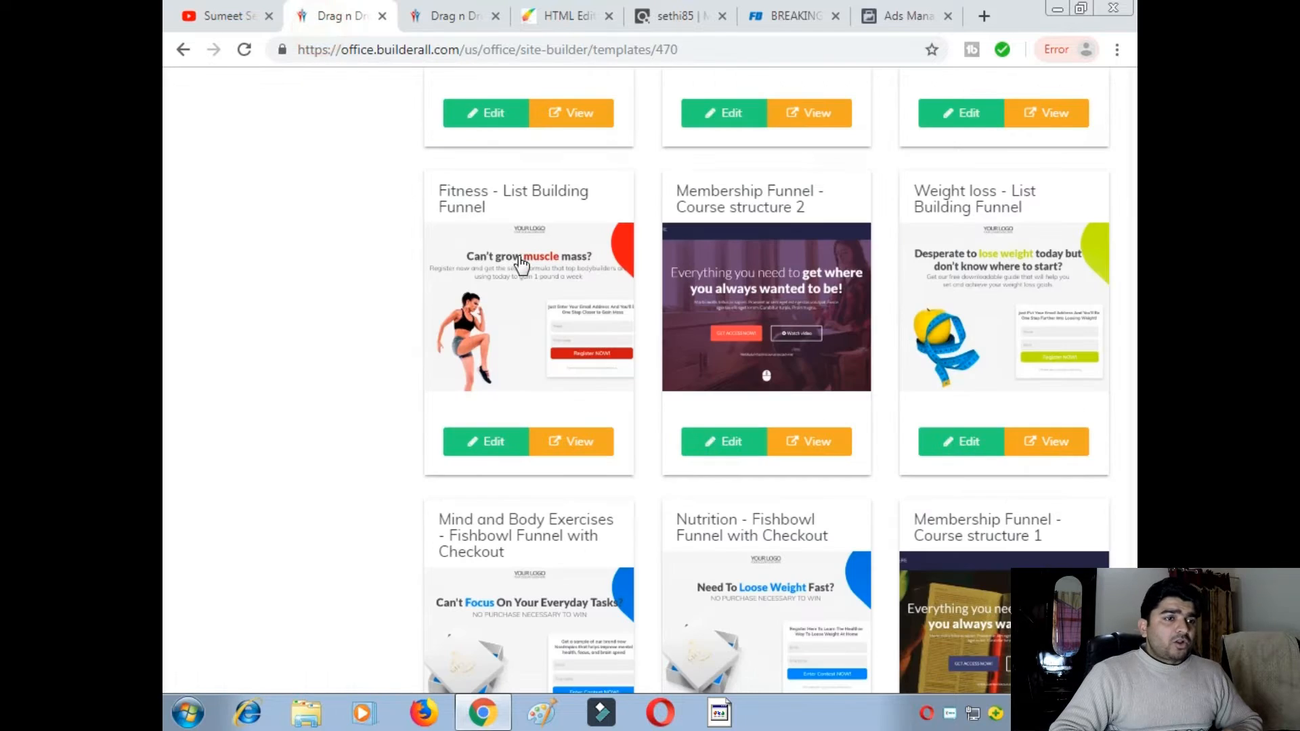
{"action": "left_click", "coordinate": [437, 15]}
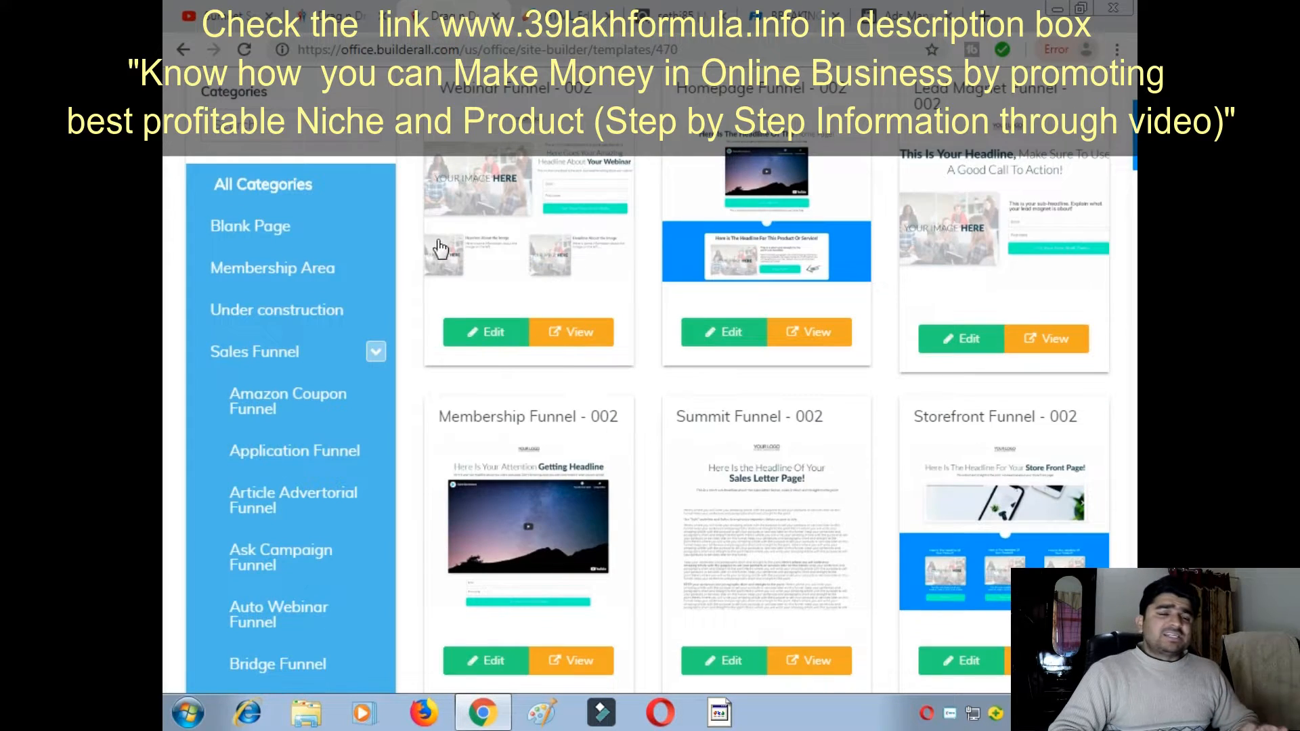
{"action": "scroll", "coordinate": [441, 241], "scroll_direction": "up", "scroll_amount": 5}
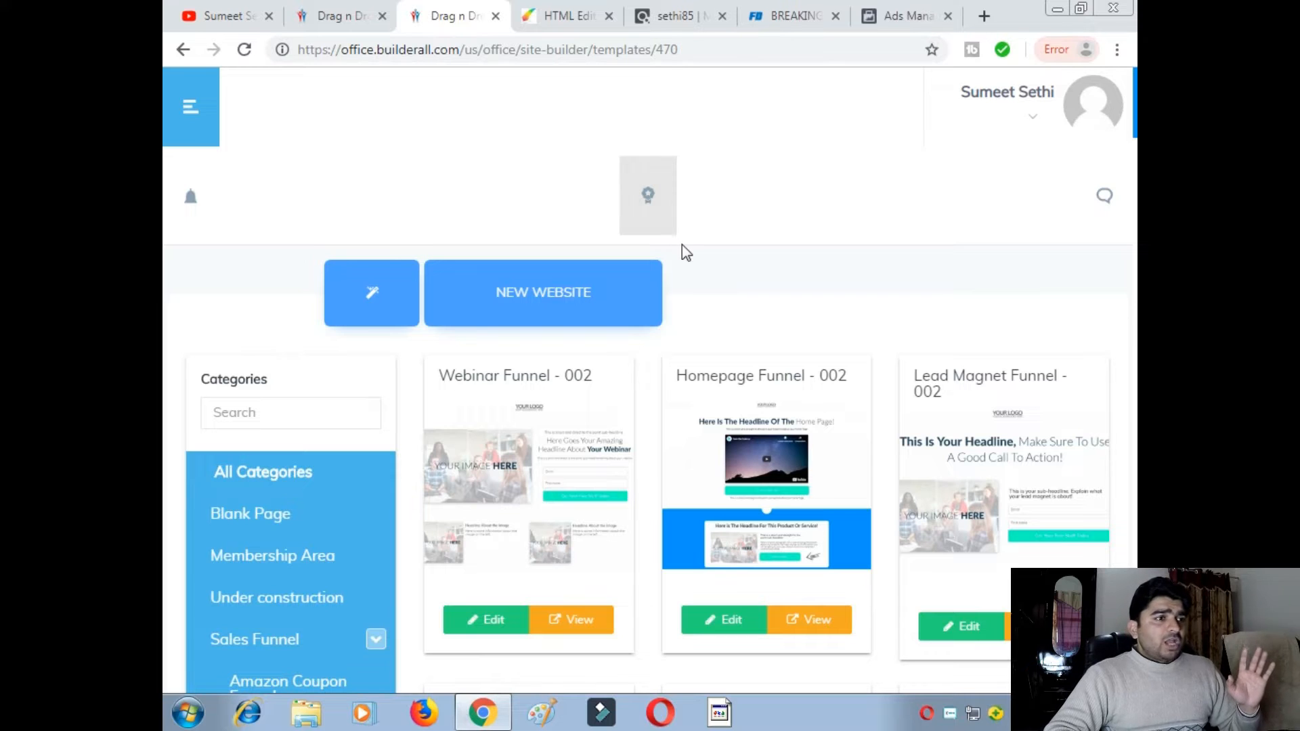
{"action": "scroll", "coordinate": [683, 252], "scroll_direction": "down", "scroll_amount": 8}
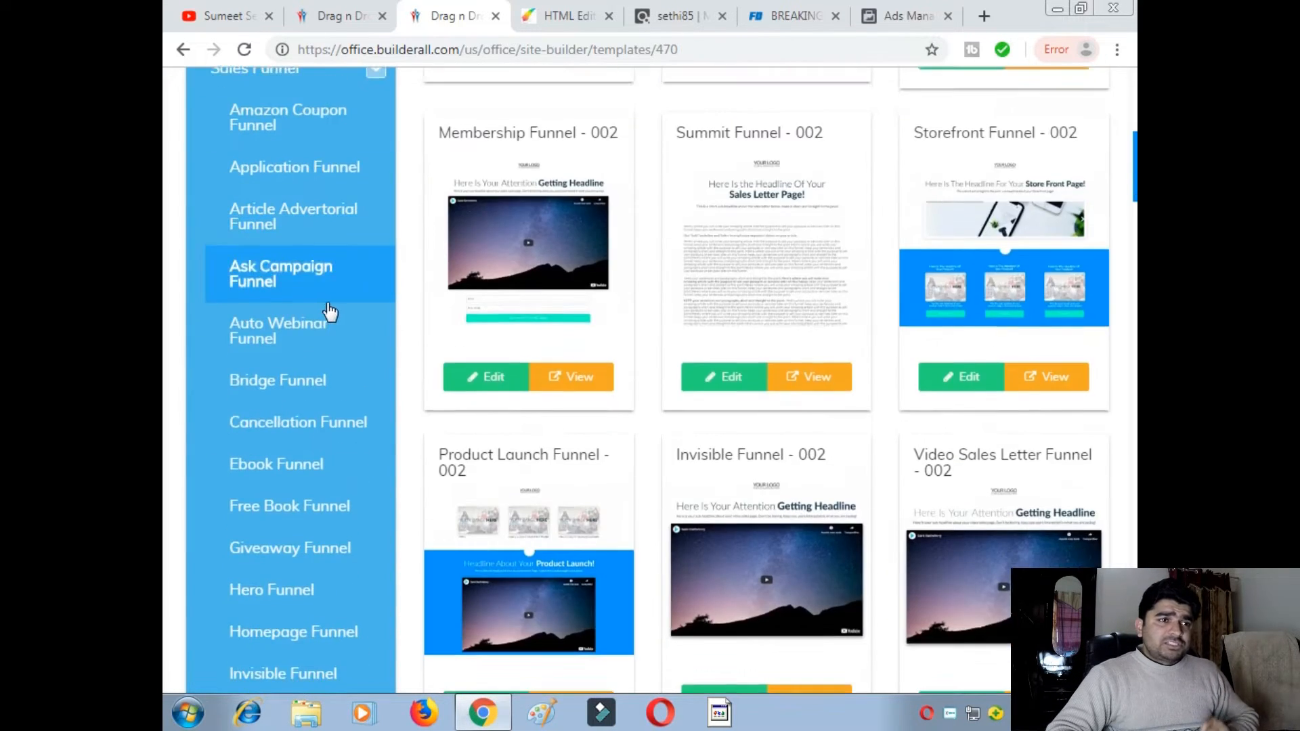
{"action": "scroll", "coordinate": [330, 313], "scroll_direction": "down", "scroll_amount": 18}
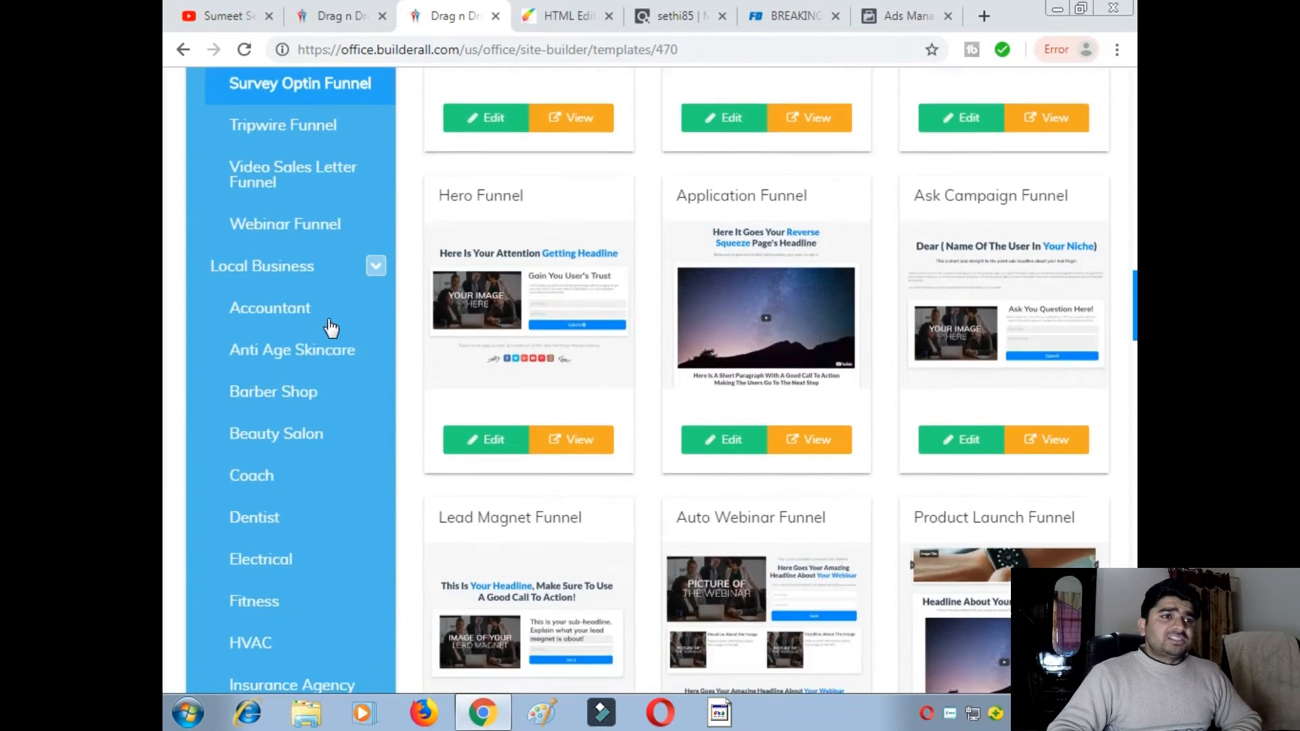
{"action": "scroll", "coordinate": [332, 325], "scroll_direction": "down", "scroll_amount": 17}
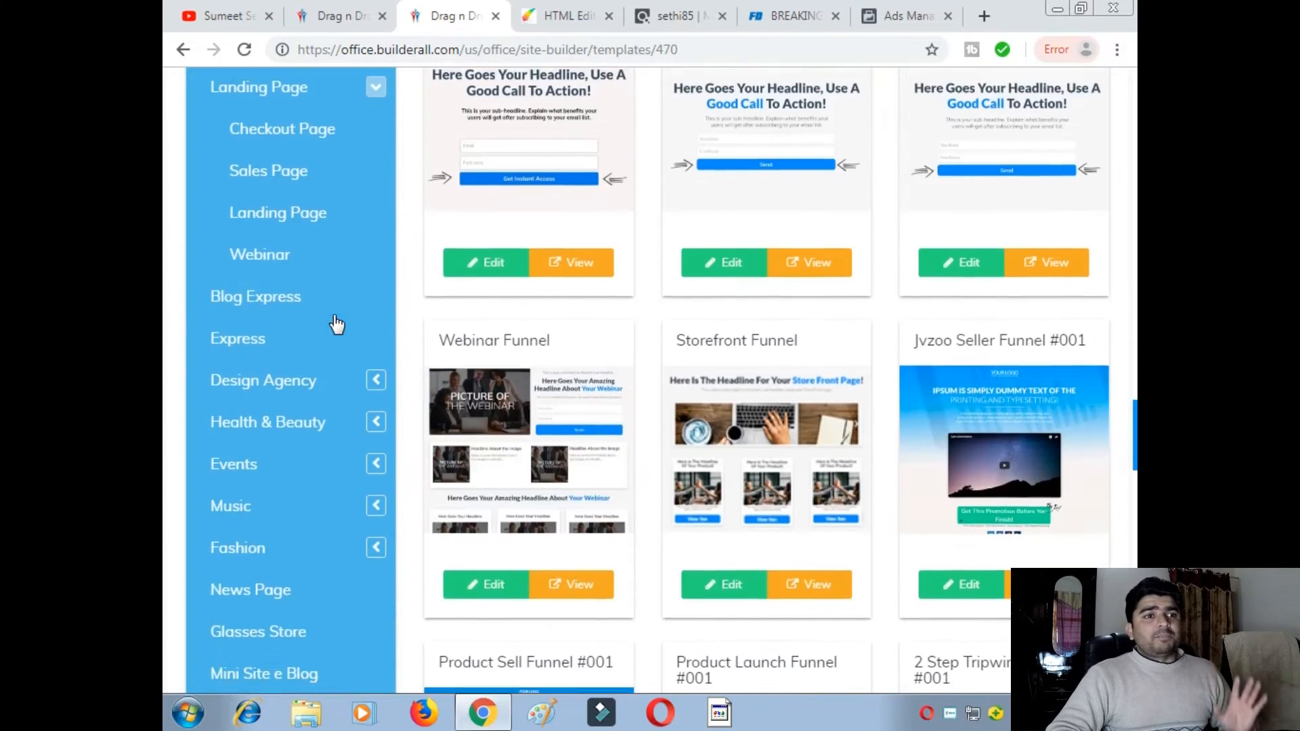
{"action": "scroll", "coordinate": [336, 325], "scroll_direction": "down", "scroll_amount": 11}
{"action": "scroll", "coordinate": [340, 319], "scroll_direction": "down", "scroll_amount": 7}
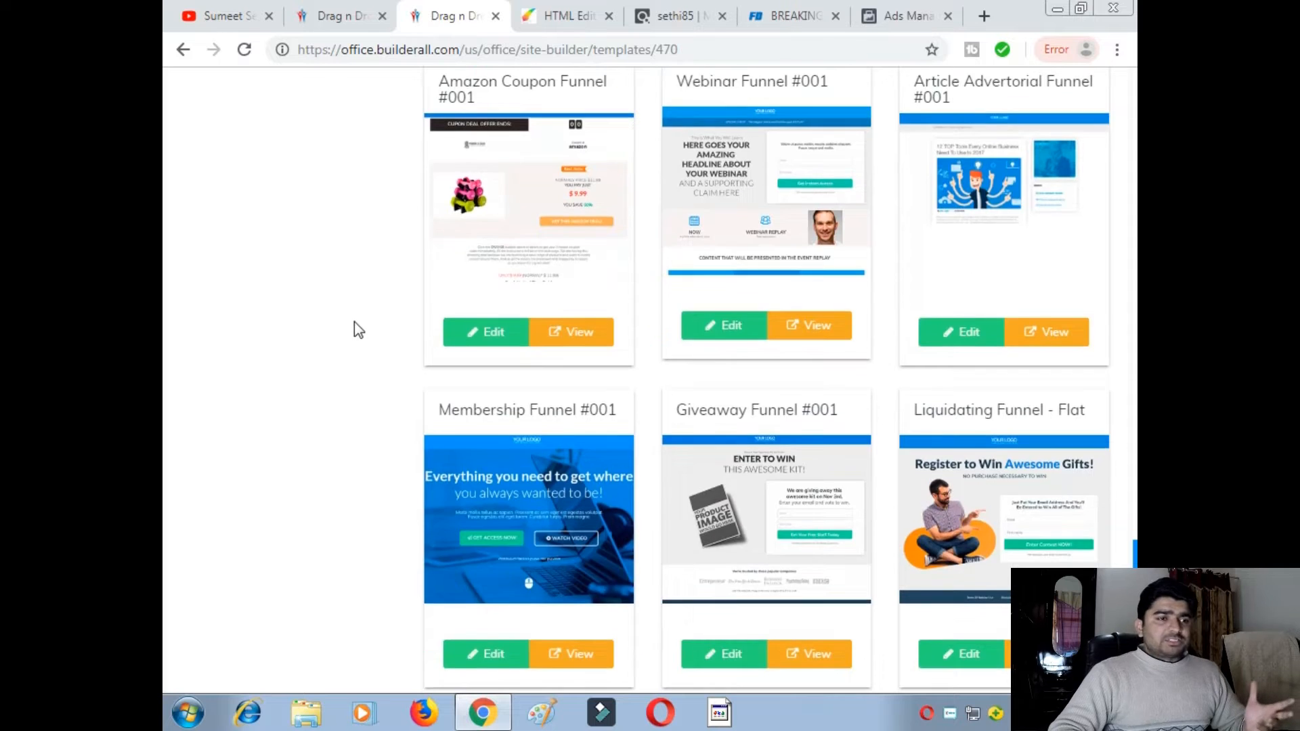
{"action": "scroll", "coordinate": [364, 320], "scroll_direction": "down", "scroll_amount": 4}
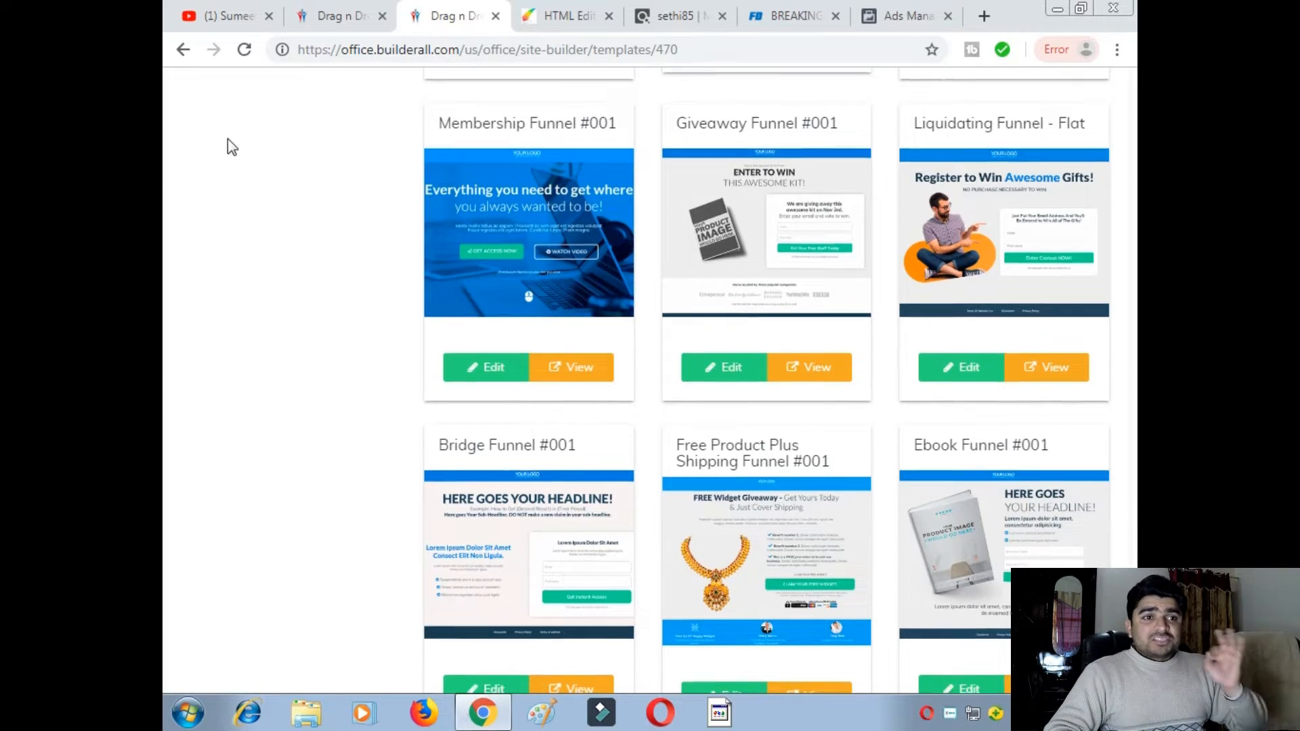
- Scroll the template gallery down to the Fitness and Weight loss List Building Funnel cards
{"action": "scroll", "coordinate": [458, 325], "scroll_direction": "down", "scroll_amount": 6}
{"action": "scroll", "coordinate": [472, 365], "scroll_direction": "down", "scroll_amount": 3}
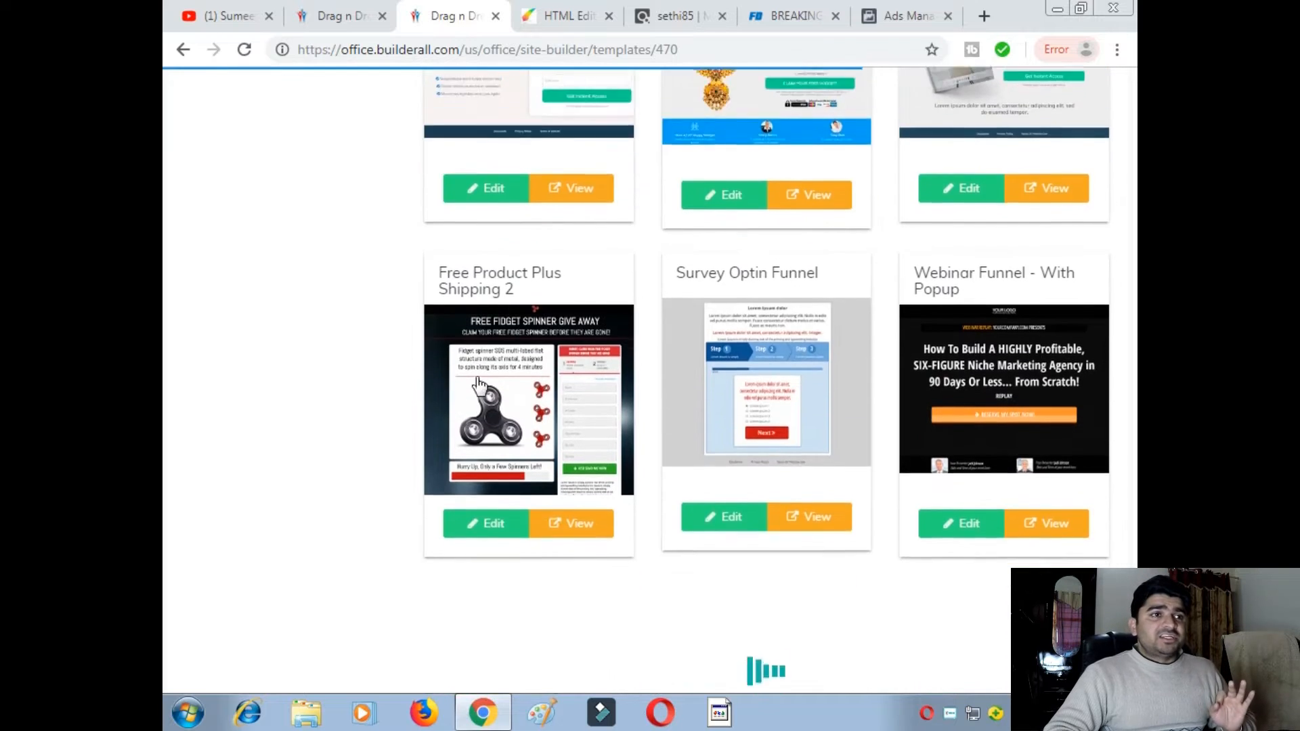
{"action": "scroll", "coordinate": [505, 367], "scroll_direction": "down", "scroll_amount": 4}
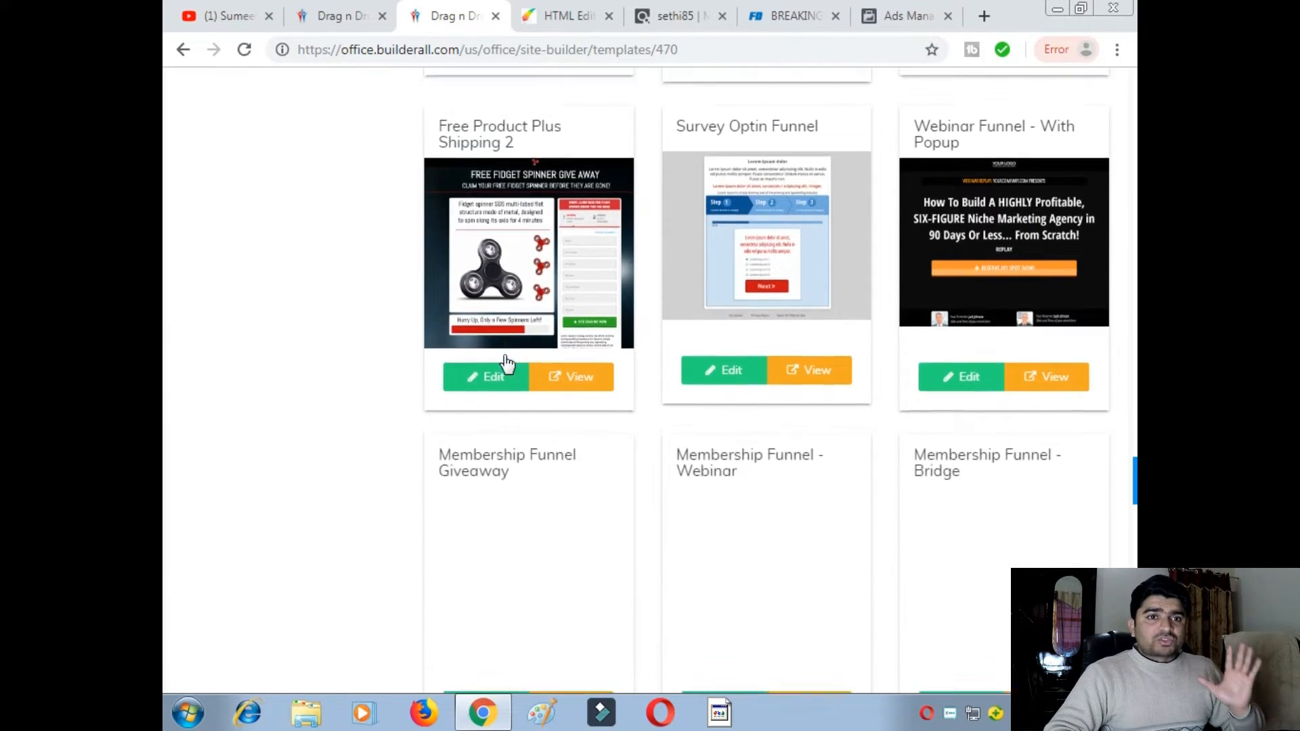
{"action": "scroll", "coordinate": [509, 362], "scroll_direction": "down", "scroll_amount": 3}
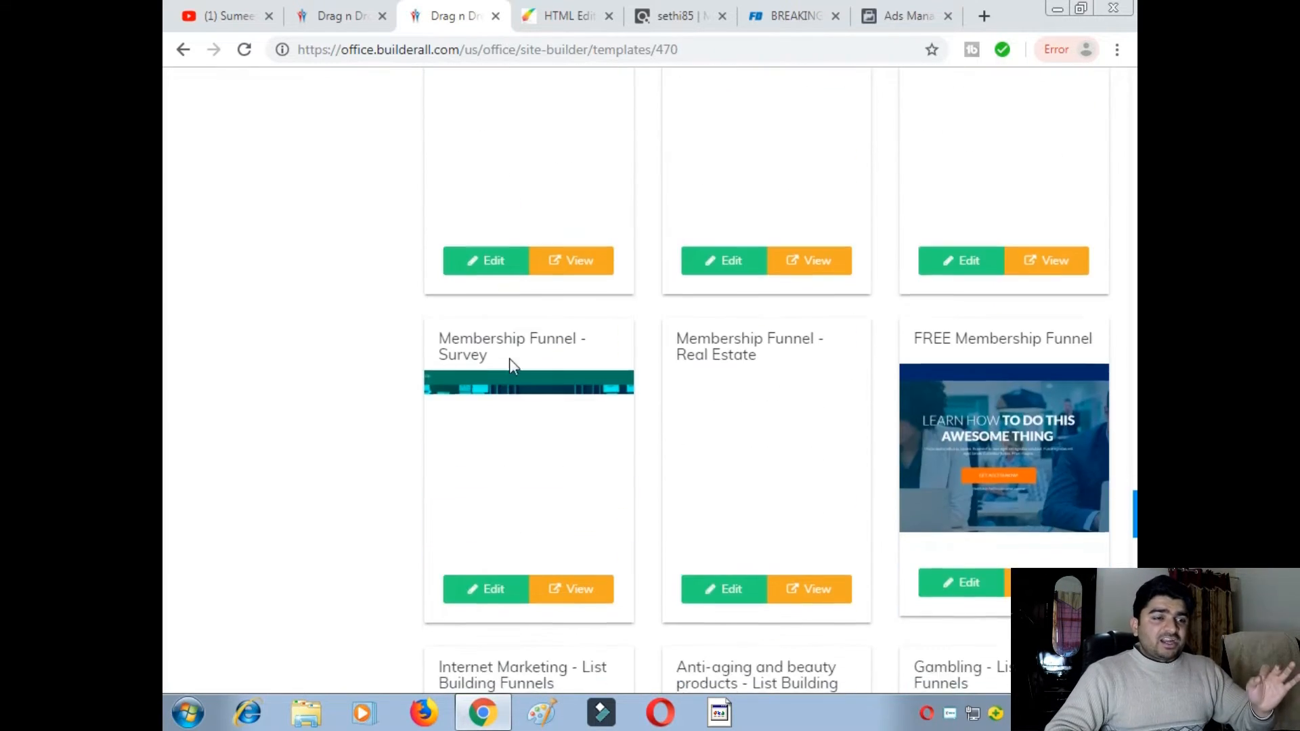
{"action": "scroll", "coordinate": [512, 368], "scroll_direction": "down", "scroll_amount": 3}
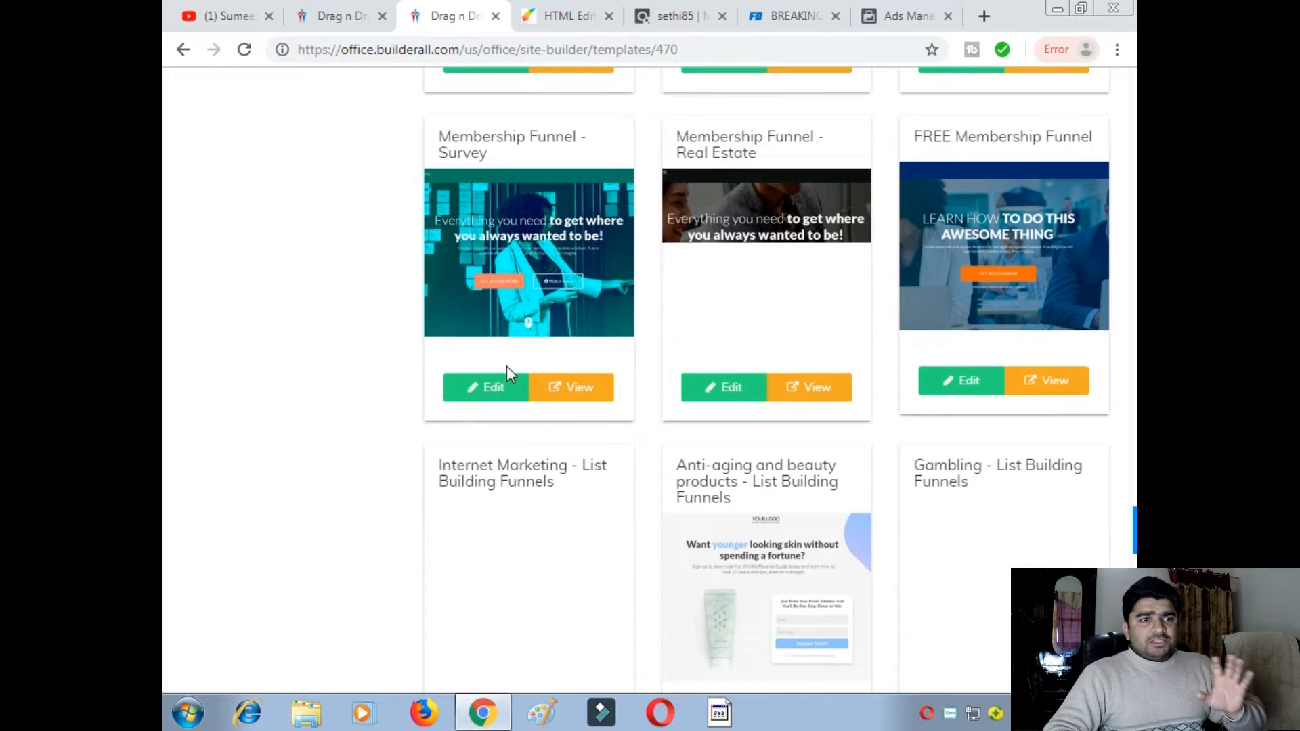
{"action": "scroll", "coordinate": [507, 365], "scroll_direction": "down", "scroll_amount": 3}
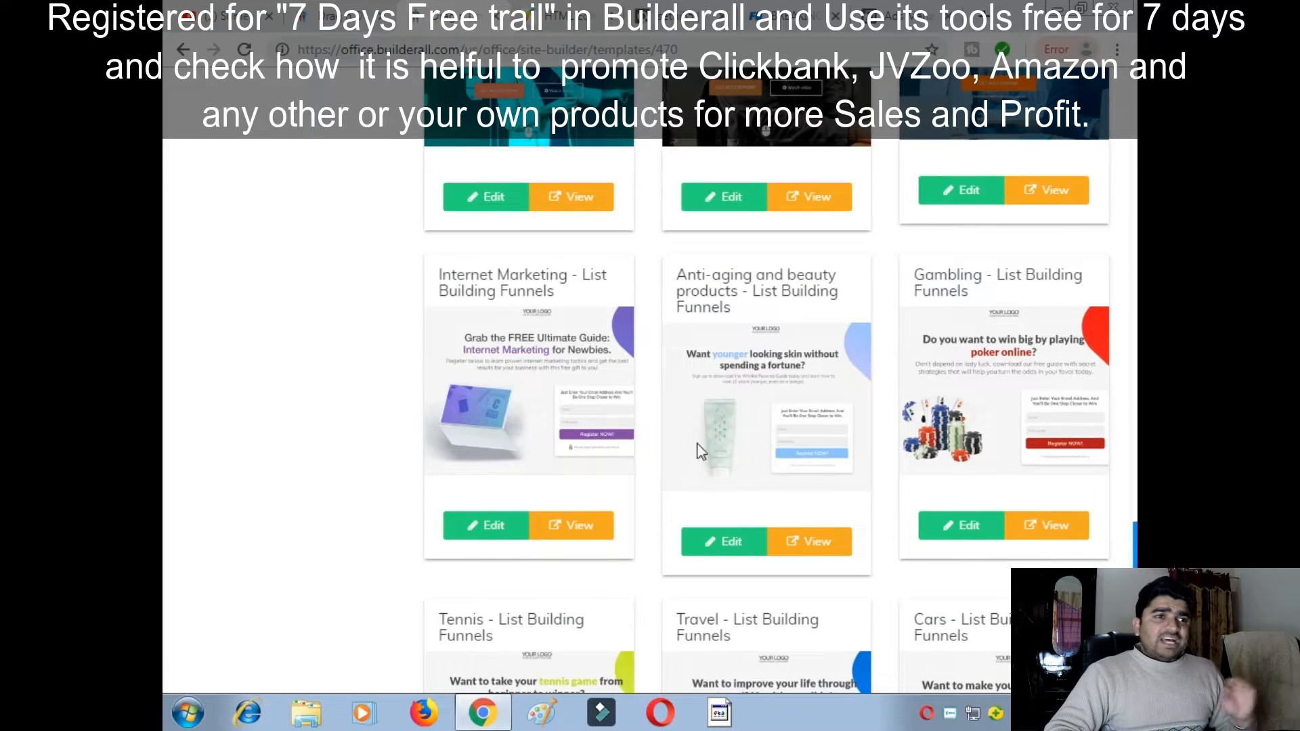
{"action": "scroll", "coordinate": [551, 427], "scroll_direction": "down", "scroll_amount": 3}
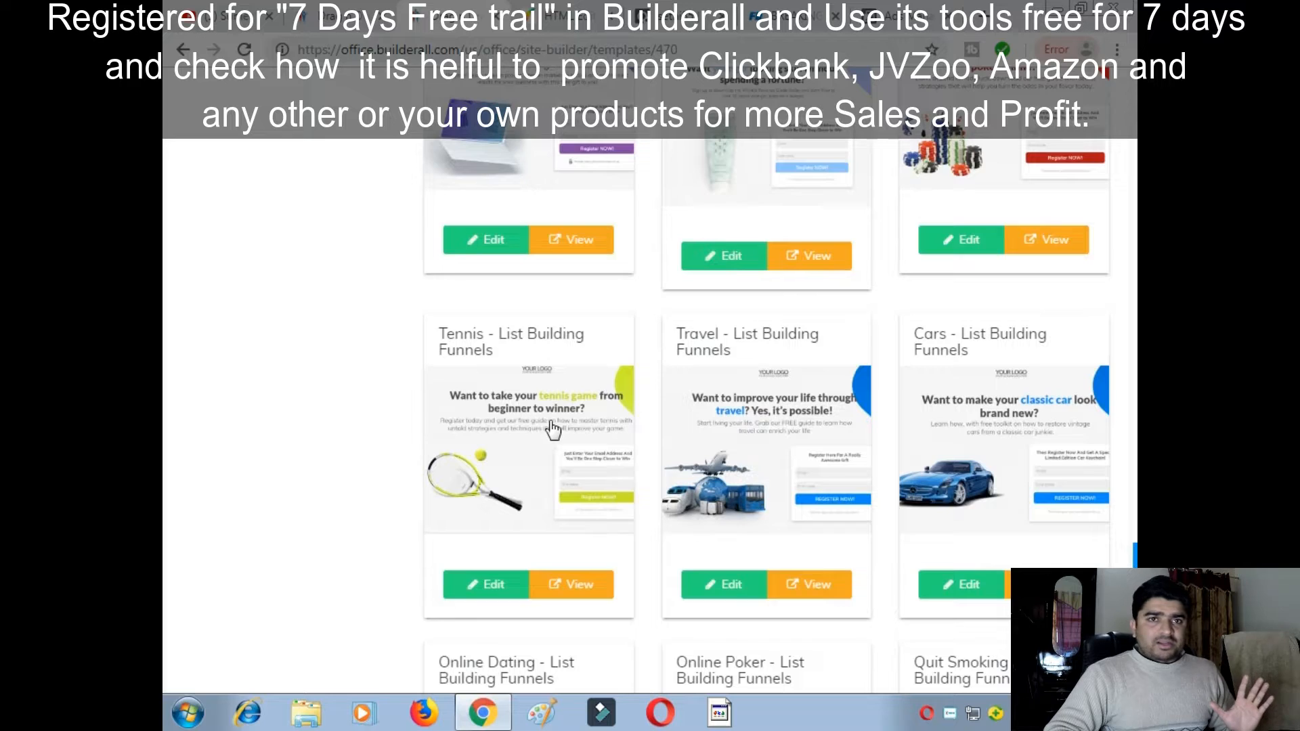
{"action": "scroll", "coordinate": [551, 429], "scroll_direction": "down", "scroll_amount": 4}
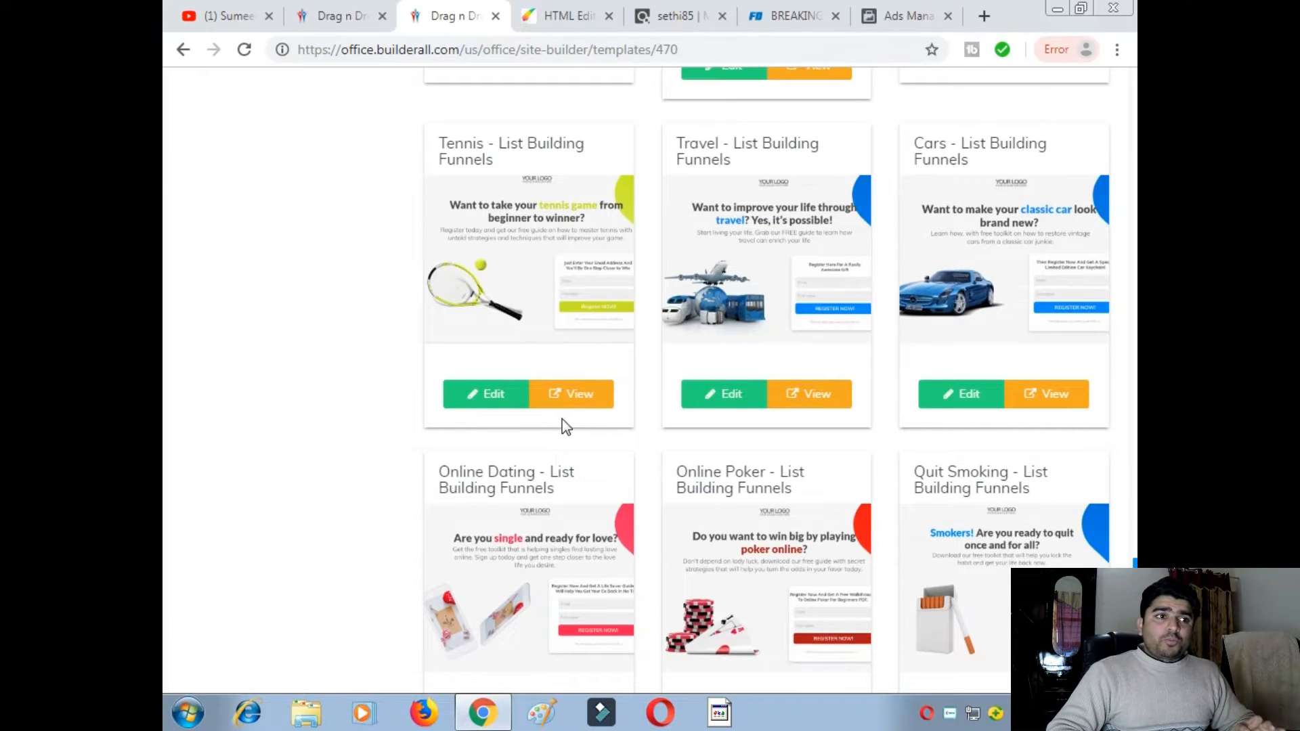
{"action": "scroll", "coordinate": [575, 409], "scroll_direction": "down", "scroll_amount": 3}
{"action": "scroll", "coordinate": [575, 409], "scroll_direction": "down", "scroll_amount": 3}
{"action": "scroll", "coordinate": [578, 409], "scroll_direction": "down", "scroll_amount": 3}
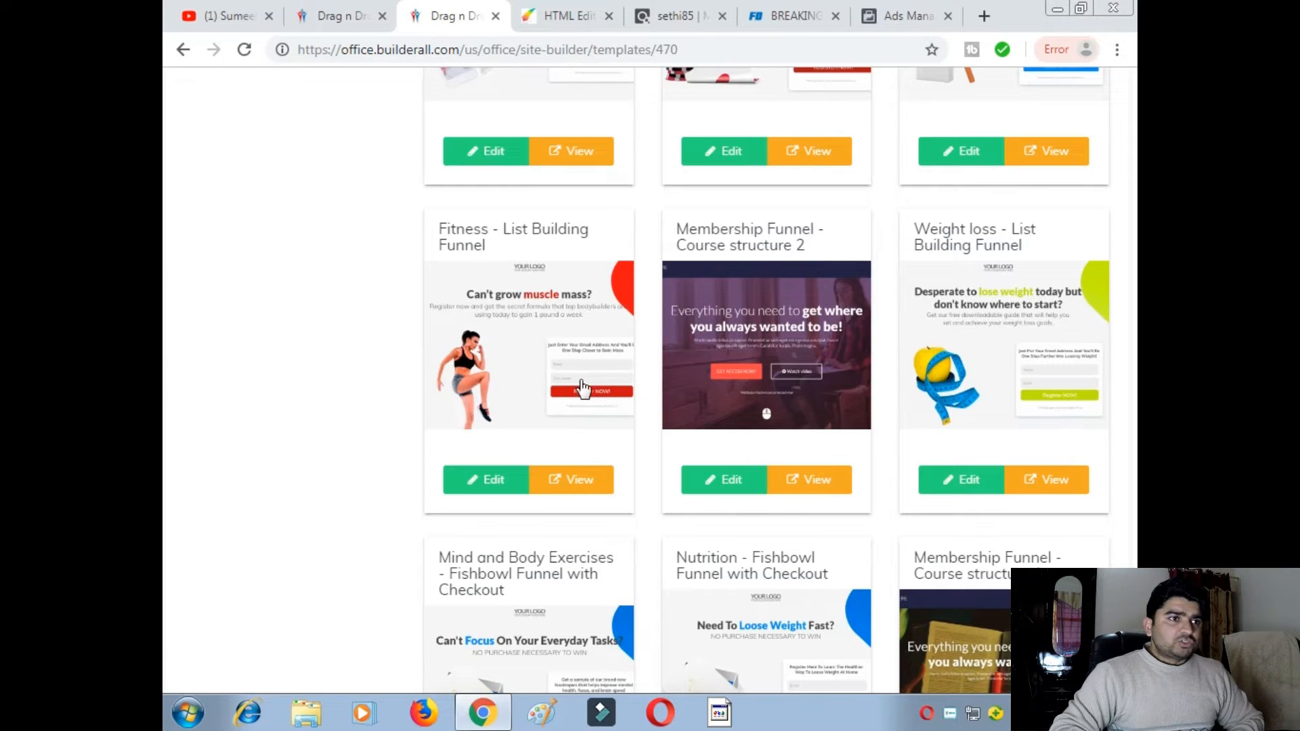
- Show the Fitness List Building Funnel page ('Can't grow muscle mass?') in the HTML editor and review it
{"action": "left_click", "coordinate": [550, 17]}
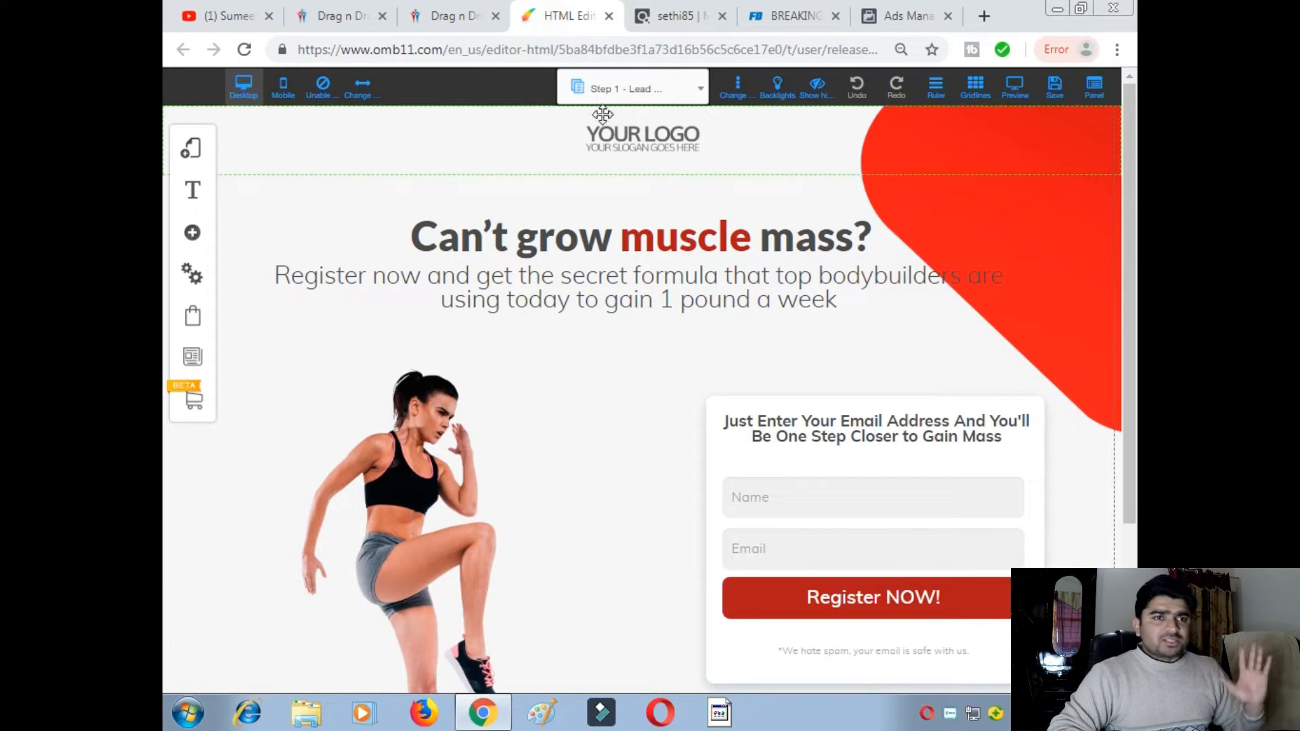
{"action": "scroll", "coordinate": [660, 180], "scroll_direction": "down", "scroll_amount": 1}
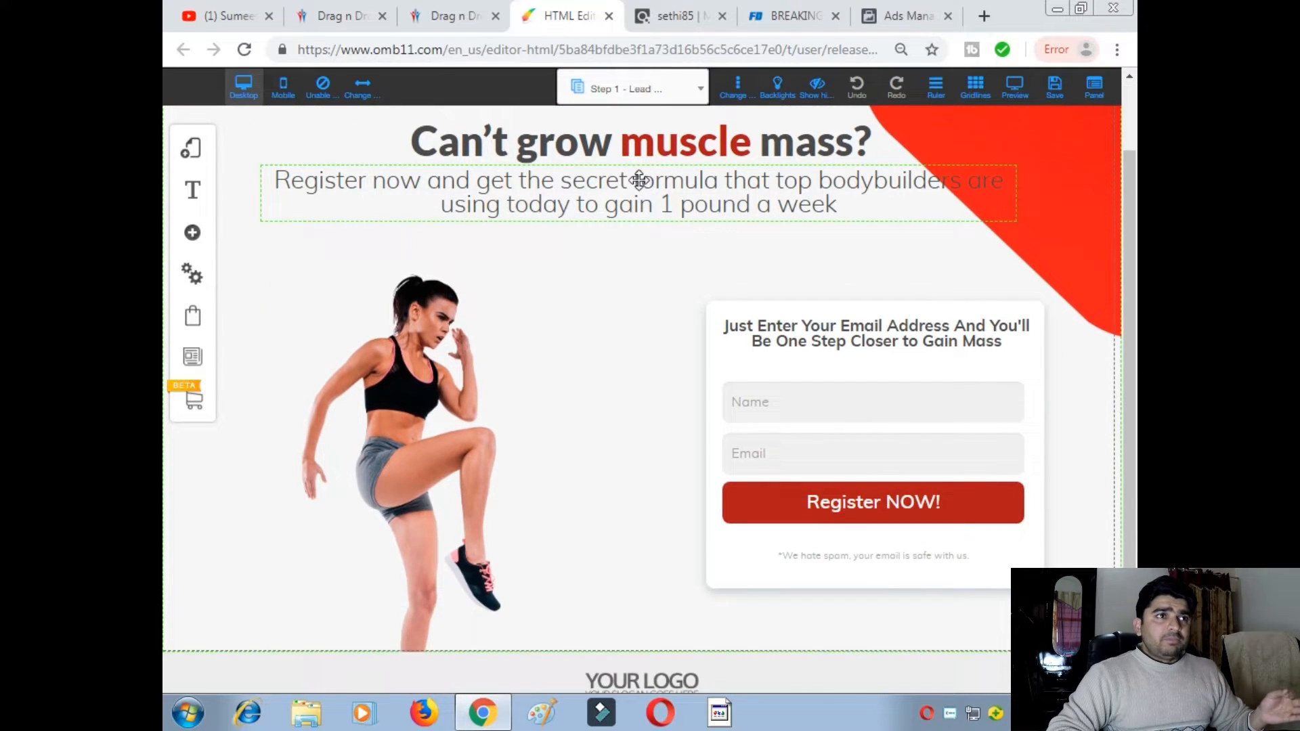
{"action": "scroll", "coordinate": [639, 181], "scroll_direction": "up", "scroll_amount": 1}
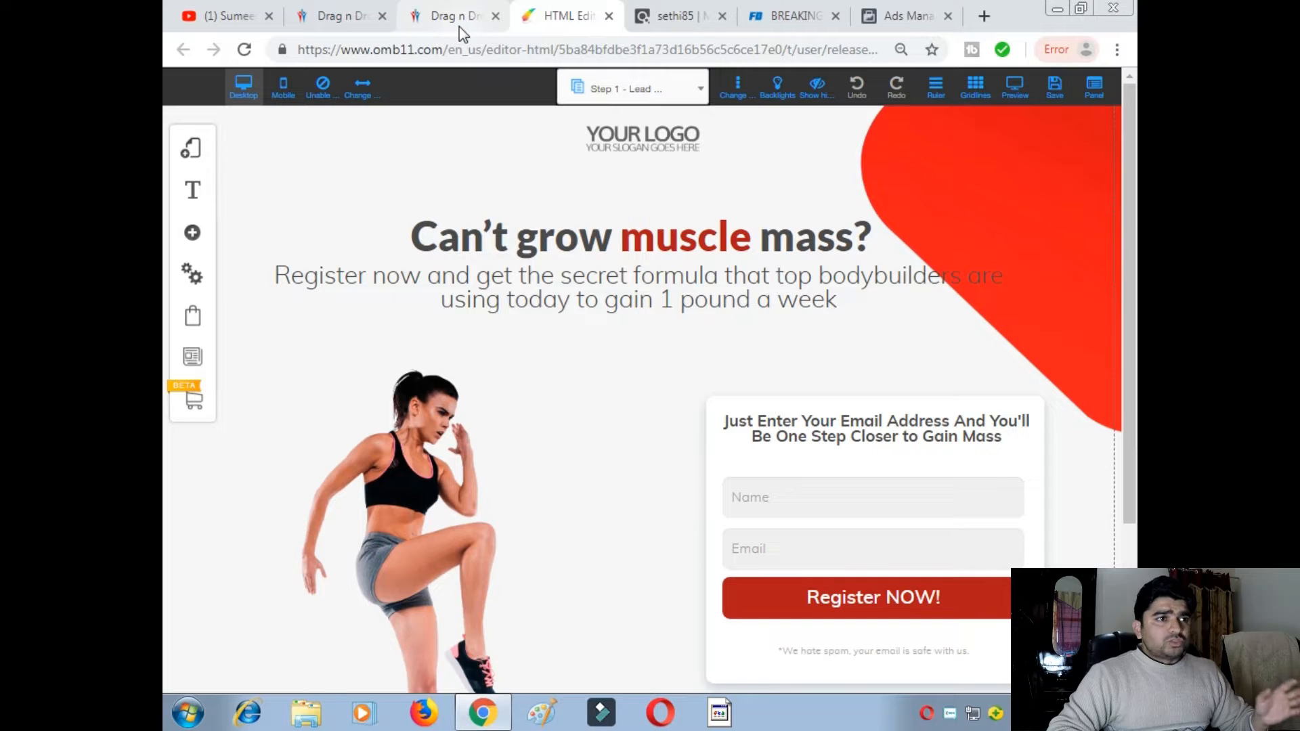
- Return to the template gallery, scroll to its top, and open the main Builderall menu
{"action": "left_click", "coordinate": [324, 16]}
{"action": "scroll", "coordinate": [389, 355], "scroll_direction": "up", "scroll_amount": 20}
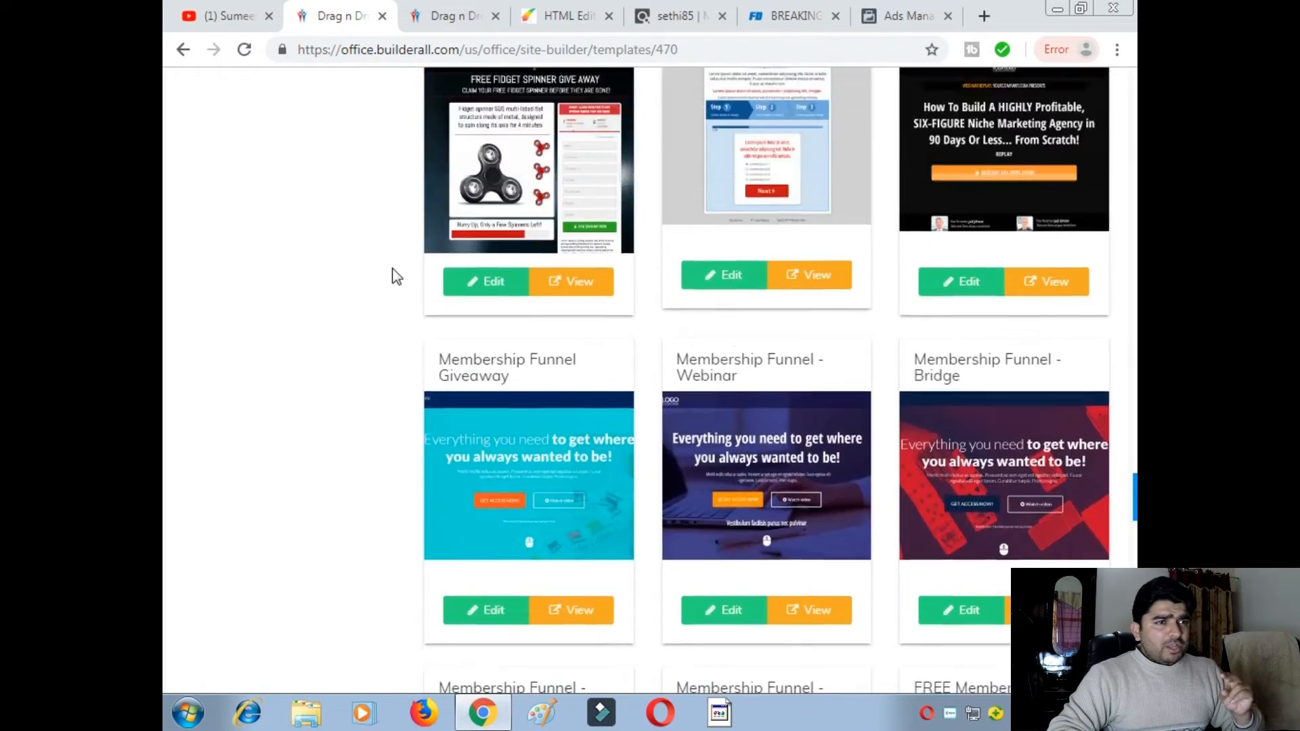
{"action": "scroll", "coordinate": [411, 280], "scroll_direction": "up", "scroll_amount": 20}
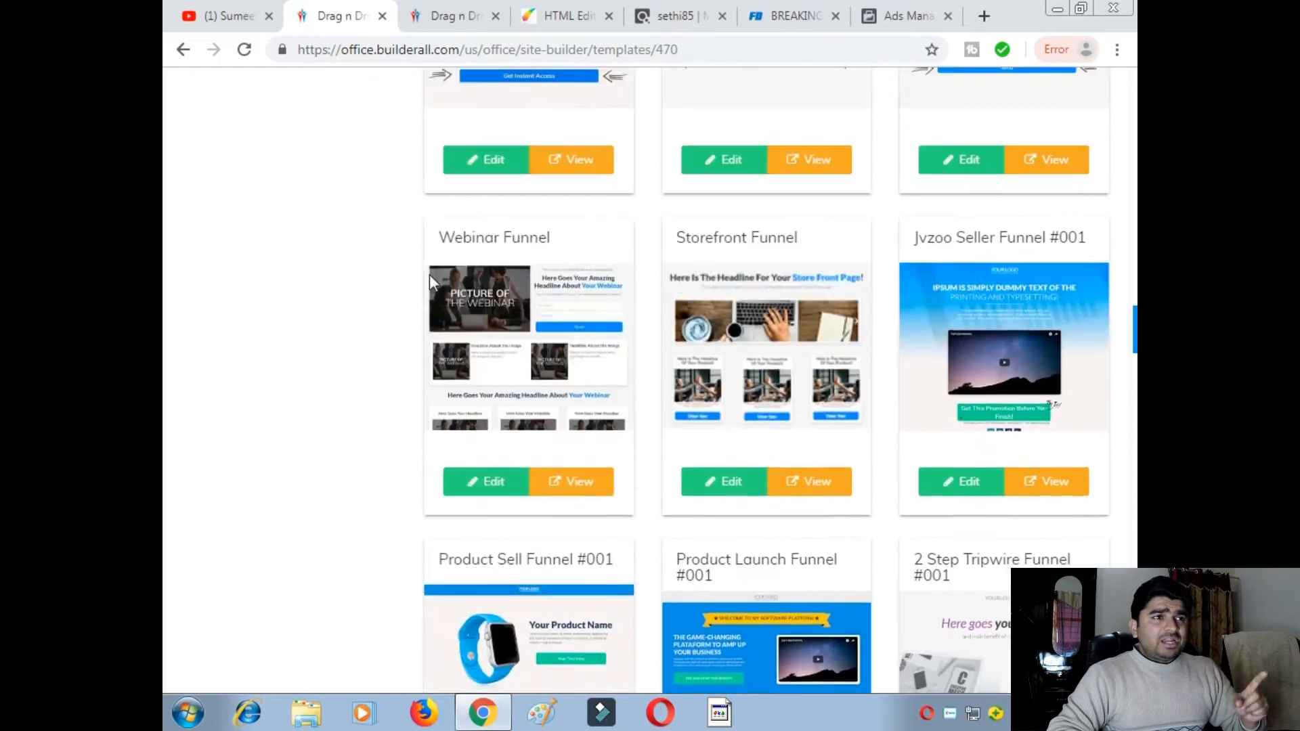
{"action": "scroll", "coordinate": [433, 291], "scroll_direction": "up", "scroll_amount": 20}
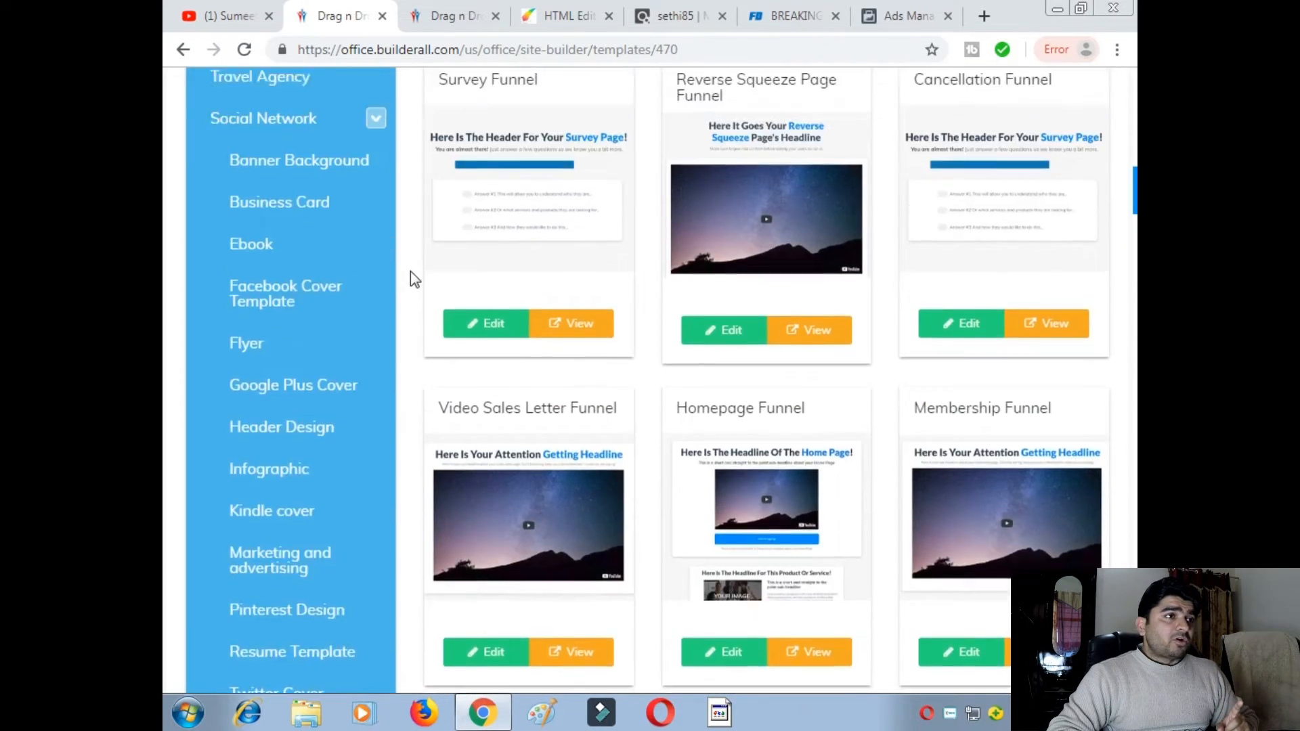
{"action": "scroll", "coordinate": [417, 271], "scroll_direction": "up", "scroll_amount": 10}
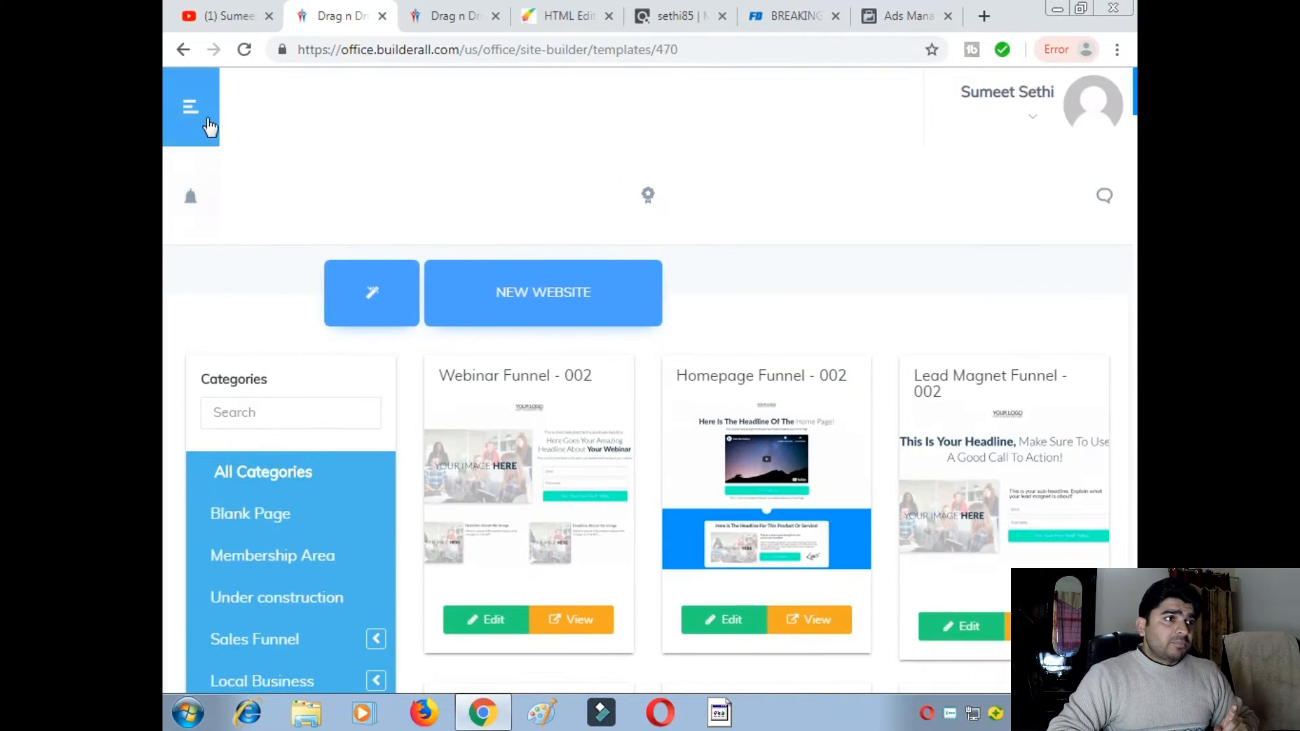
{"action": "left_click", "coordinate": [196, 114]}
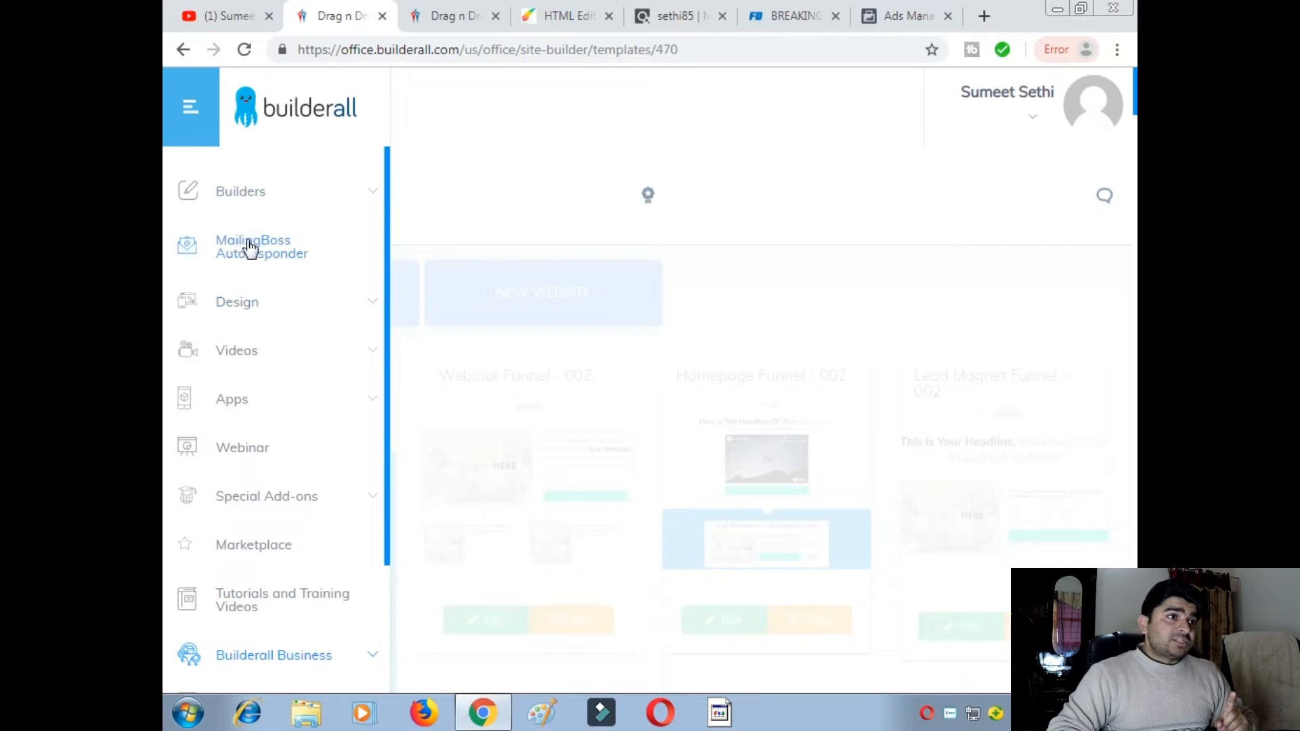
- Expand the Builders list in the main menu, briefly checking the Ads Manager campaign tab
{"action": "left_click", "coordinate": [364, 196]}
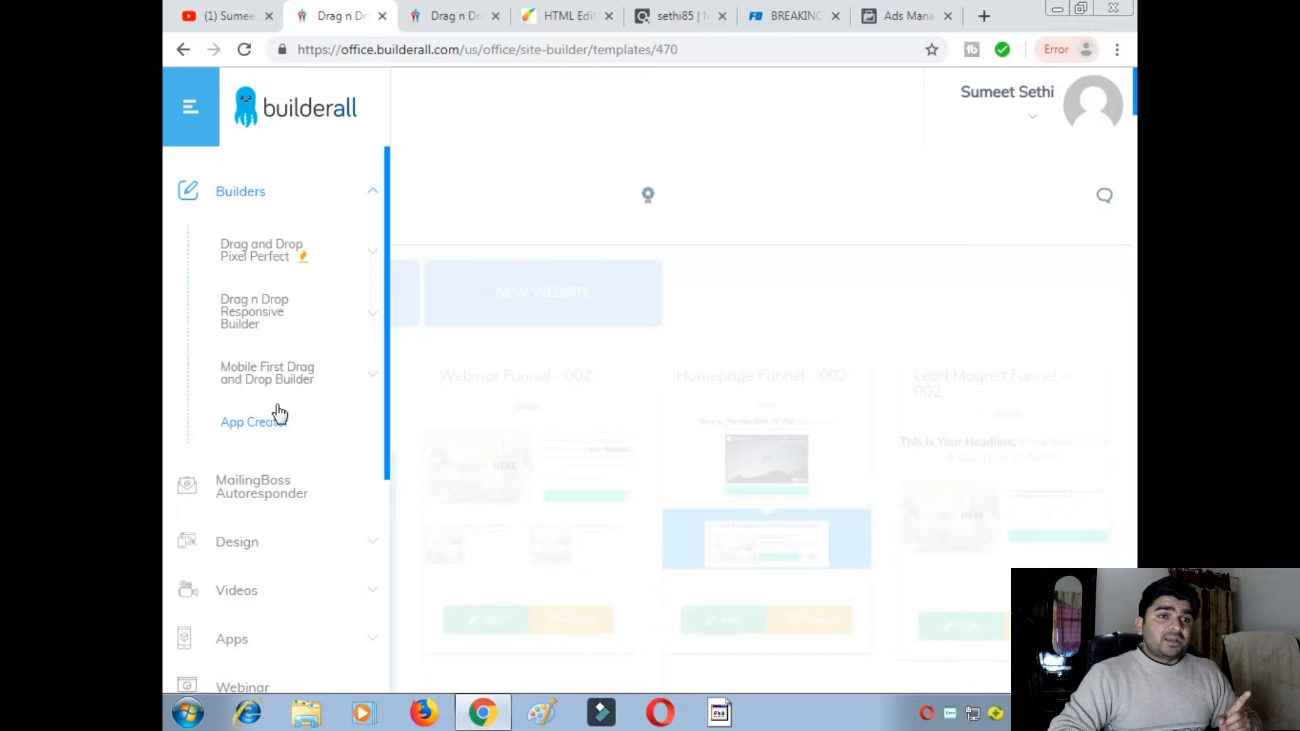
{"action": "left_click", "coordinate": [876, 19]}
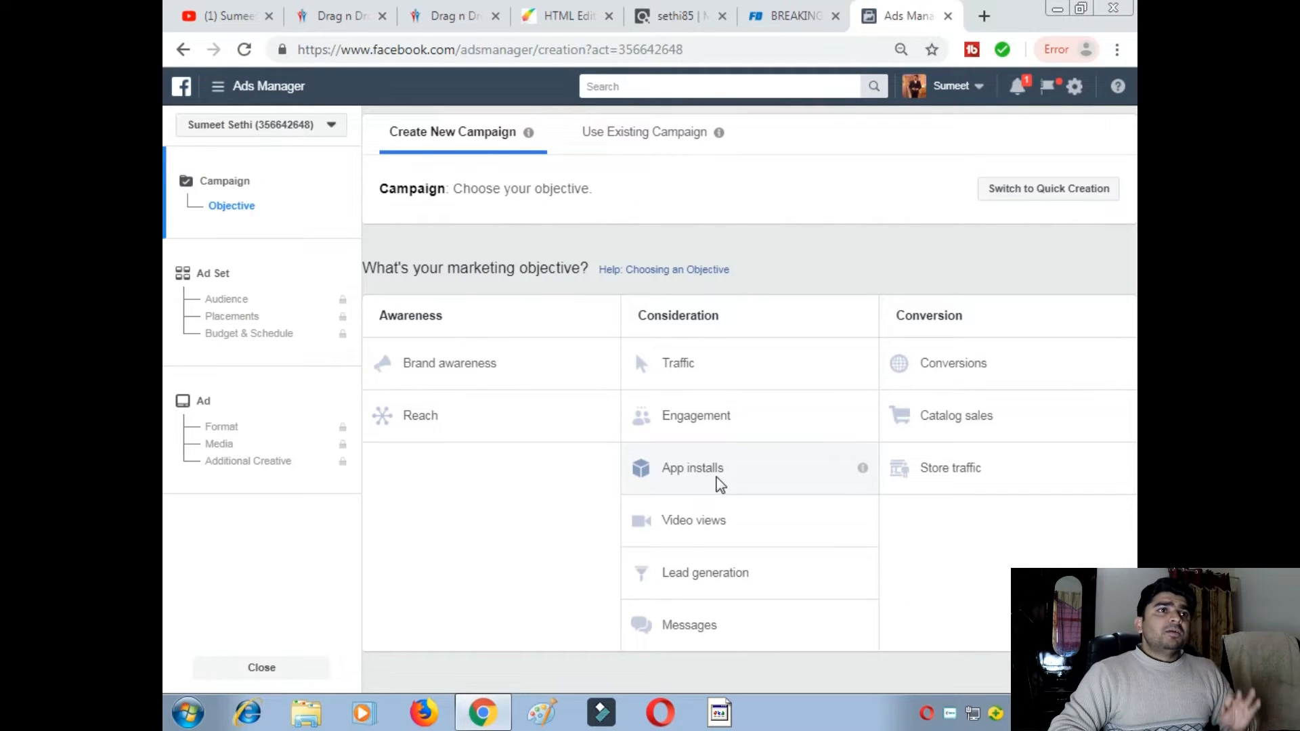
{"action": "left_click", "coordinate": [461, 26]}
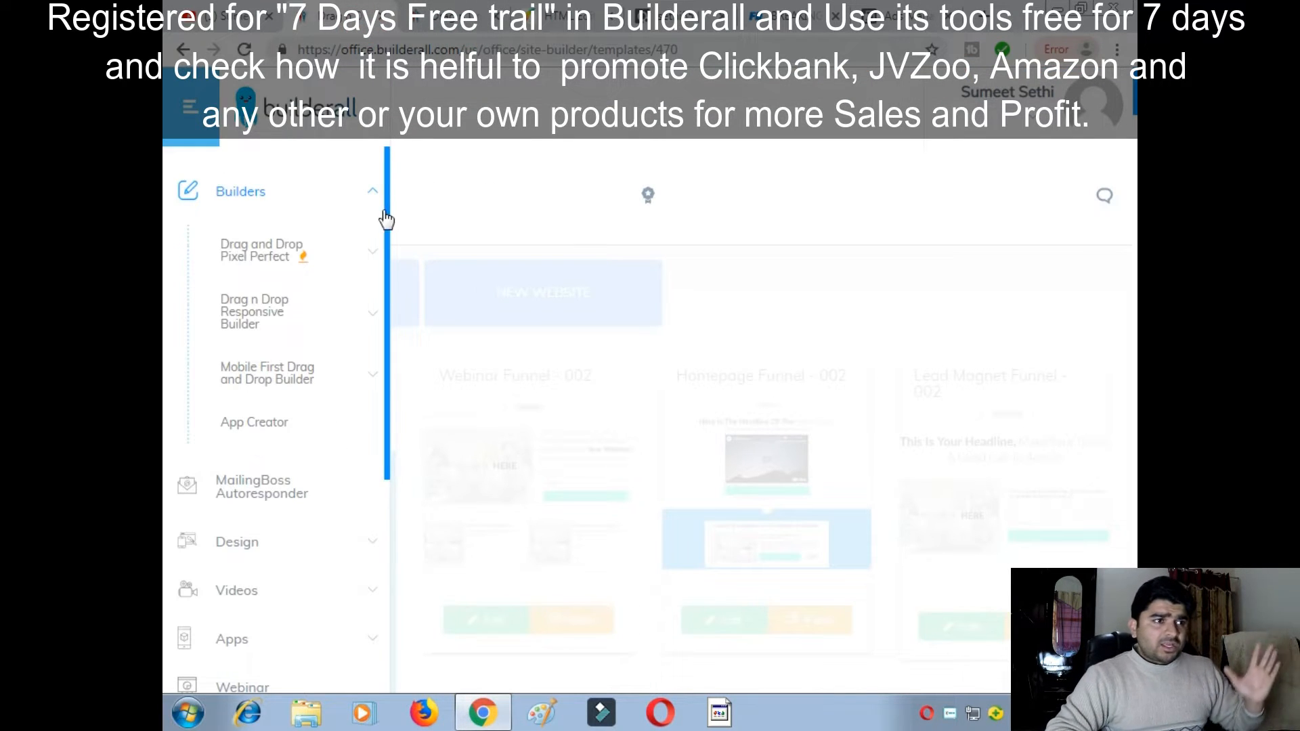
{"action": "scroll", "coordinate": [379, 230], "scroll_direction": "down", "scroll_amount": 3}
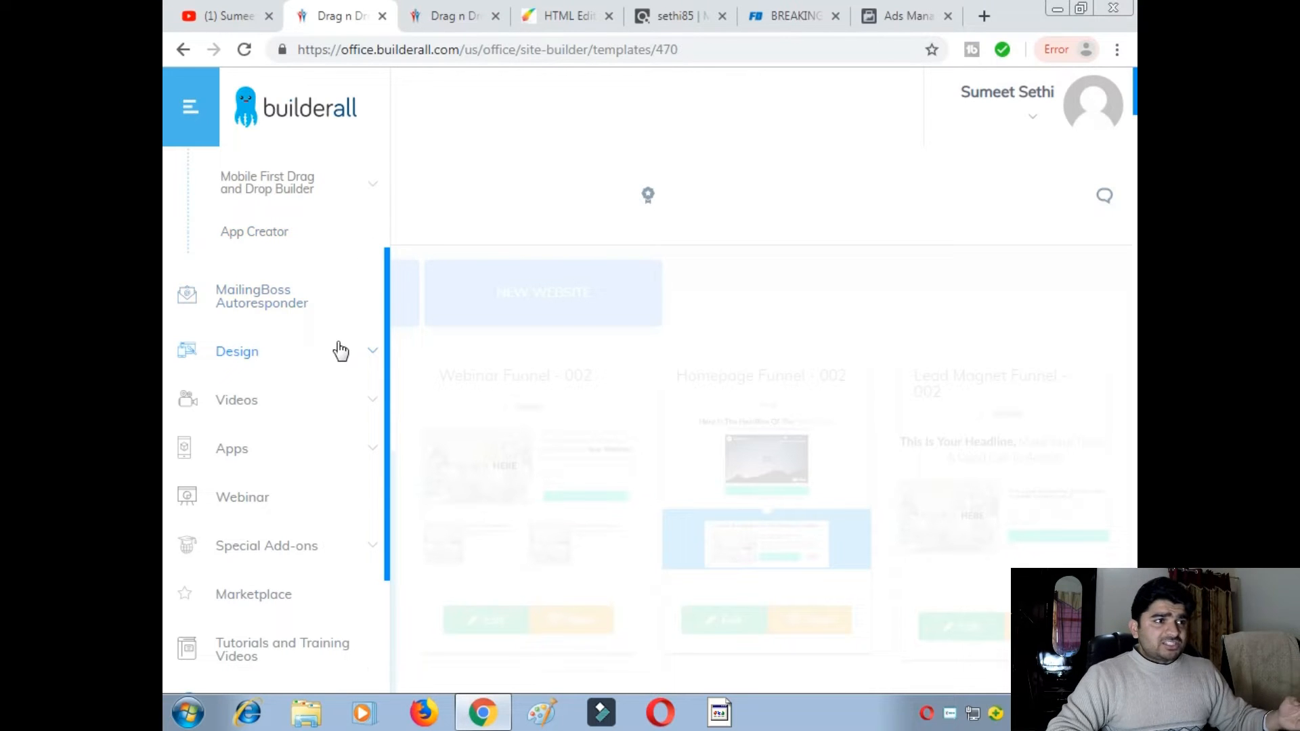
- Expand the Design, Videos and Apps tool lists, then go back to the Fitness page editor
{"action": "left_click", "coordinate": [340, 351]}
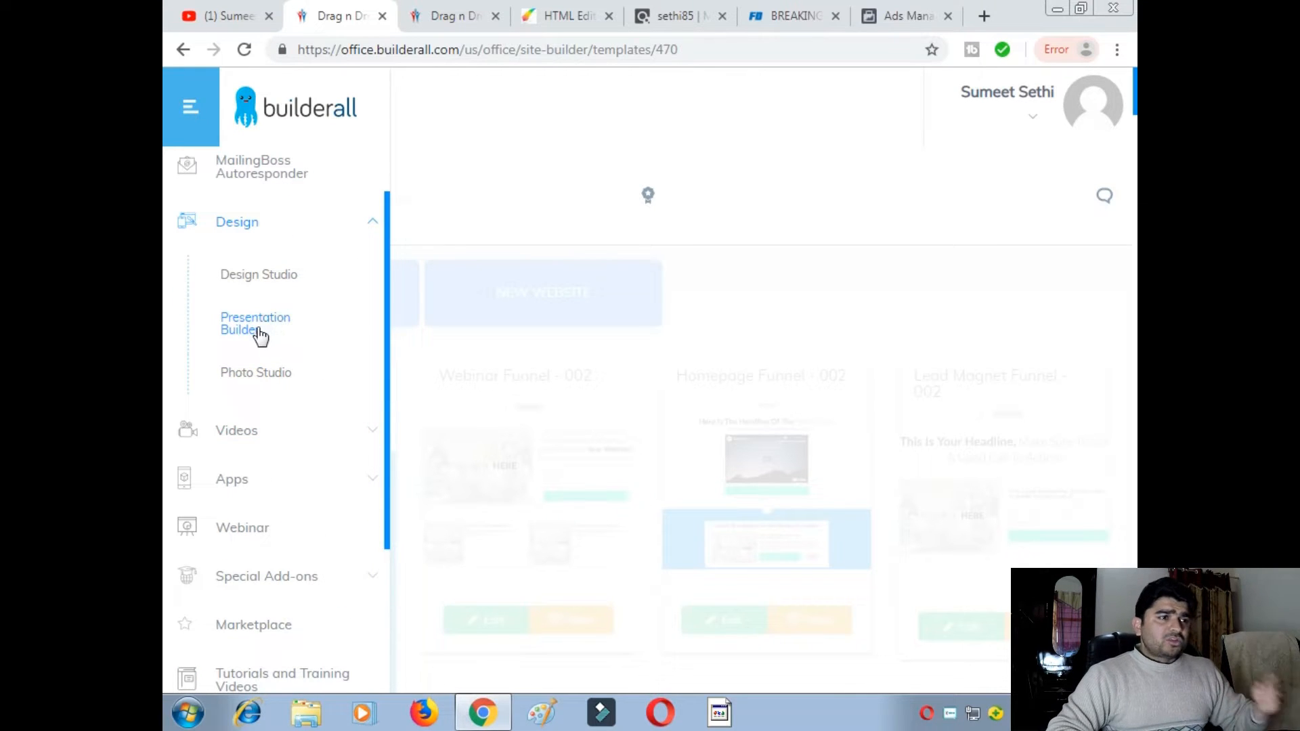
{"action": "left_click", "coordinate": [356, 432]}
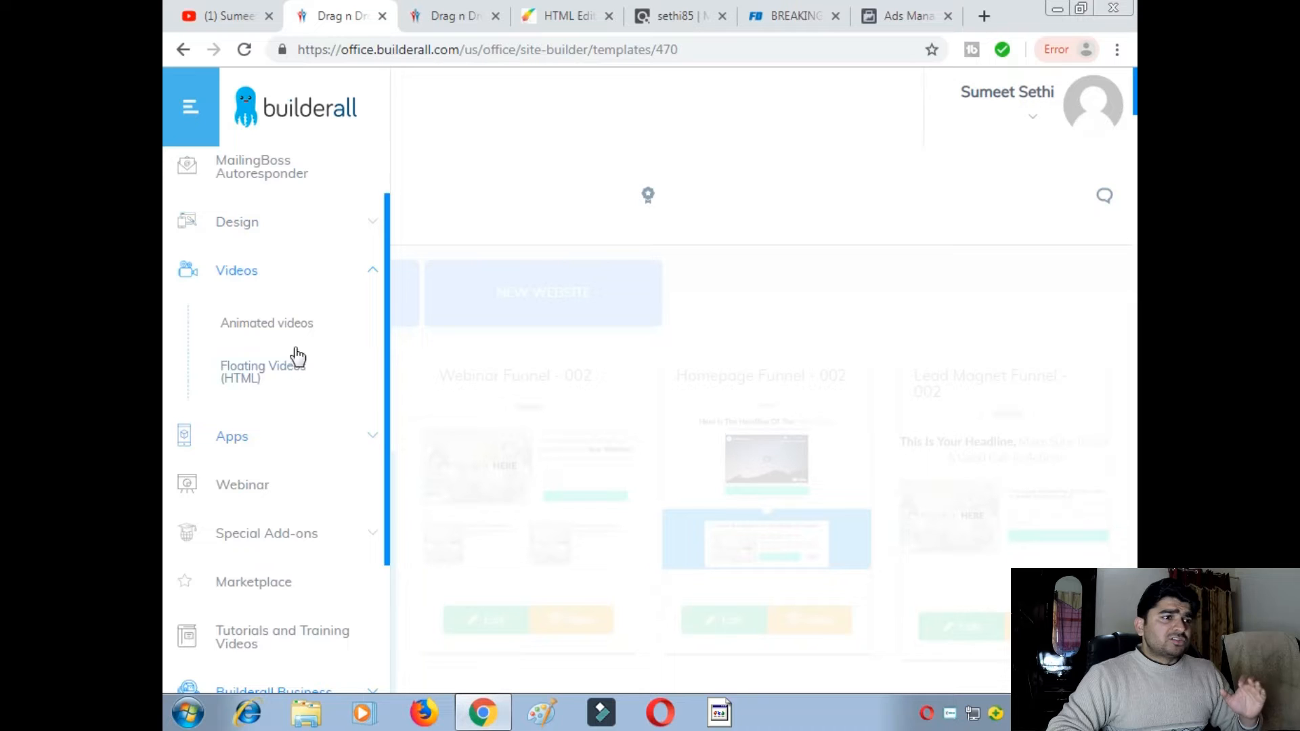
{"action": "left_click", "coordinate": [375, 441]}
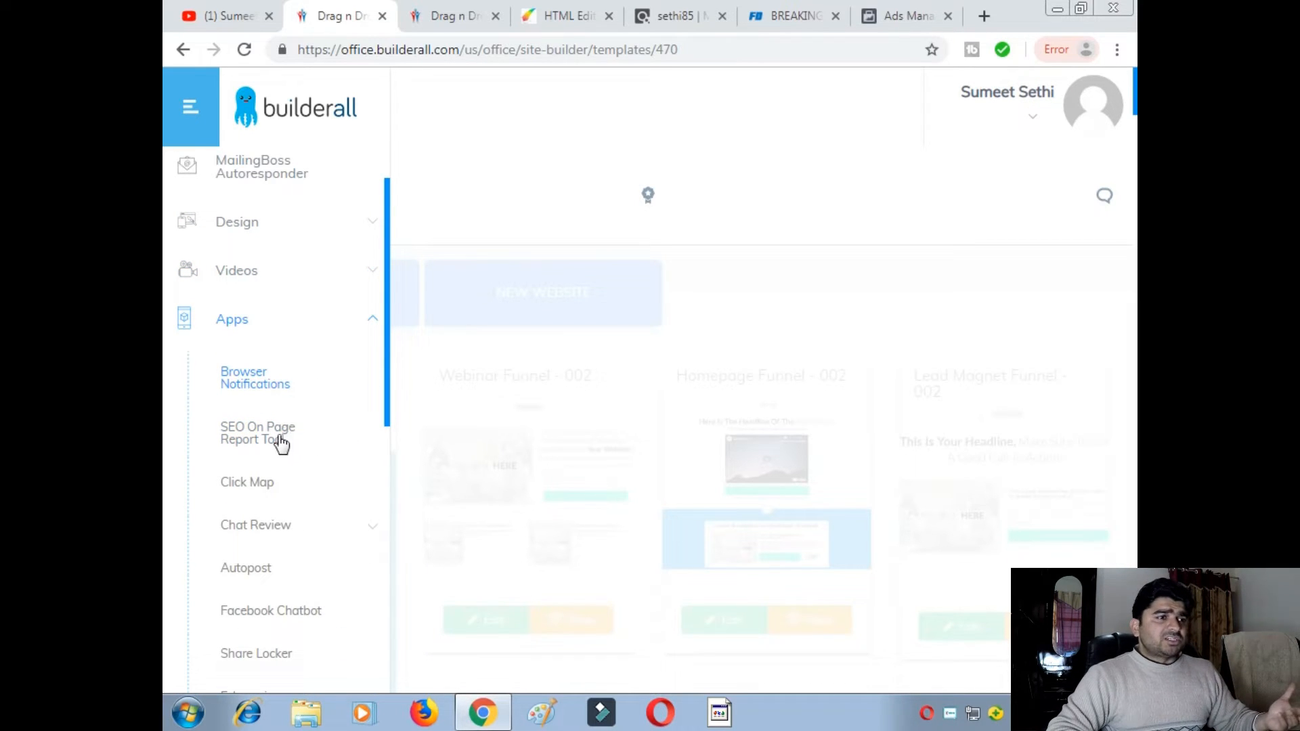
{"action": "scroll", "coordinate": [275, 437], "scroll_direction": "down", "scroll_amount": 3}
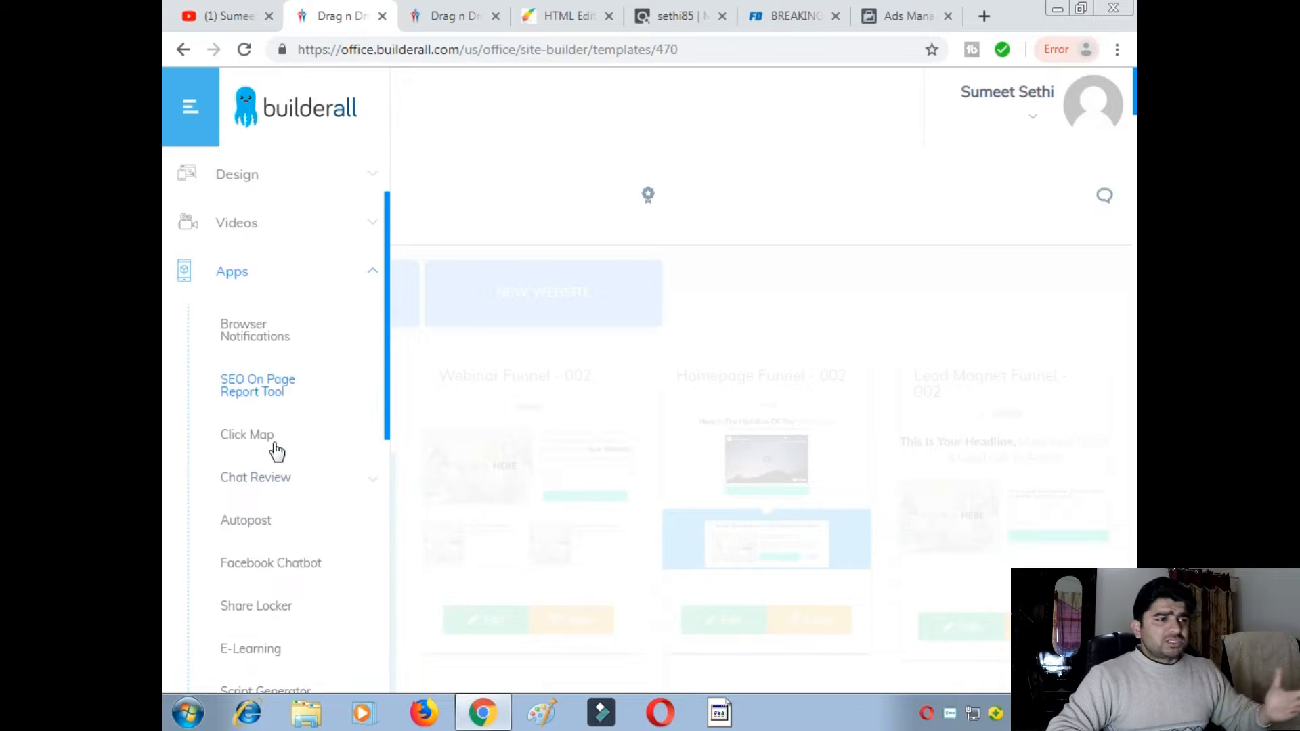
{"action": "scroll", "coordinate": [283, 520], "scroll_direction": "down", "scroll_amount": 2}
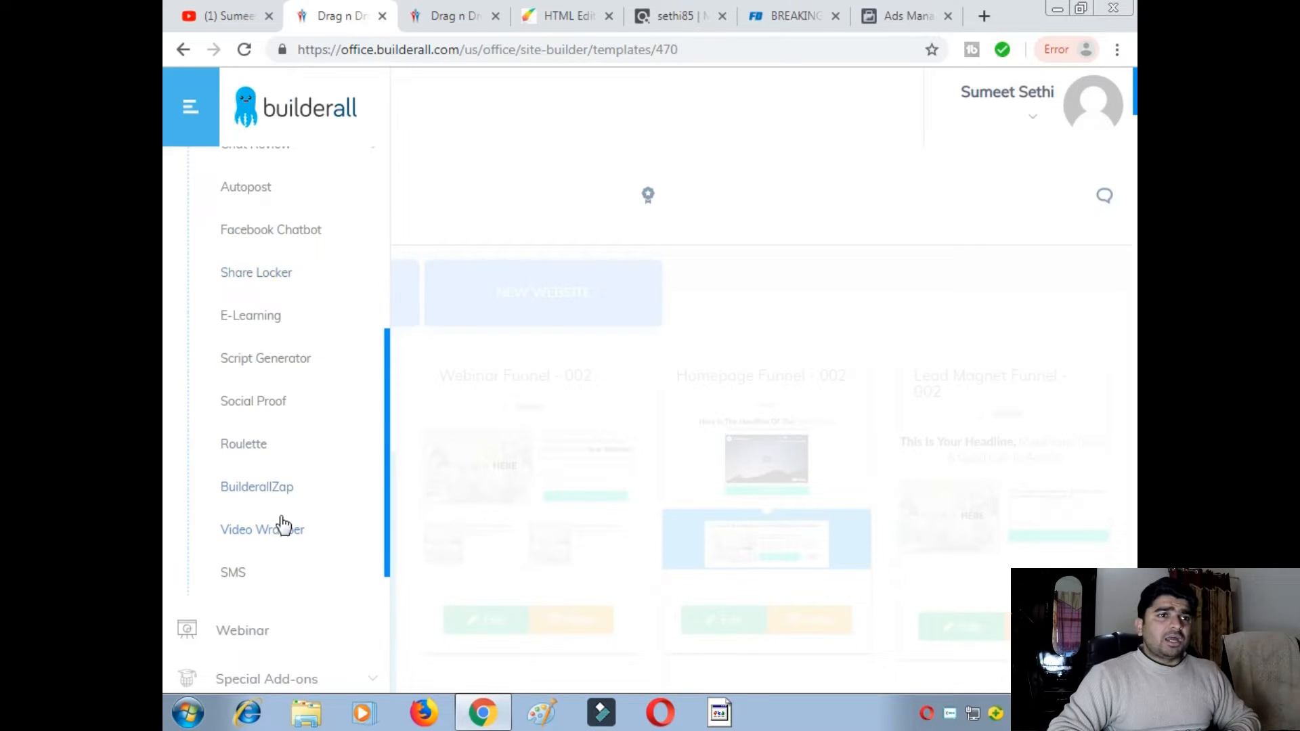
{"action": "scroll", "coordinate": [283, 528], "scroll_direction": "up", "scroll_amount": 6}
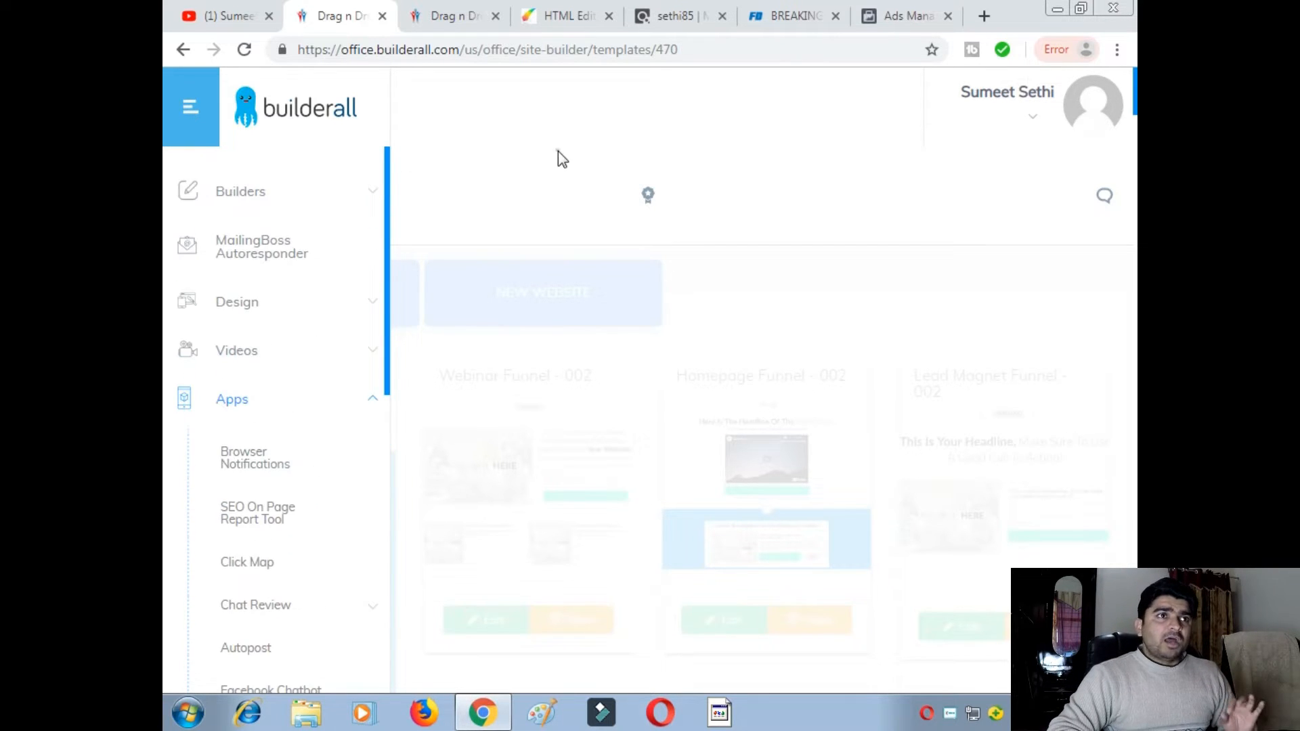
{"action": "left_click", "coordinate": [559, 26]}
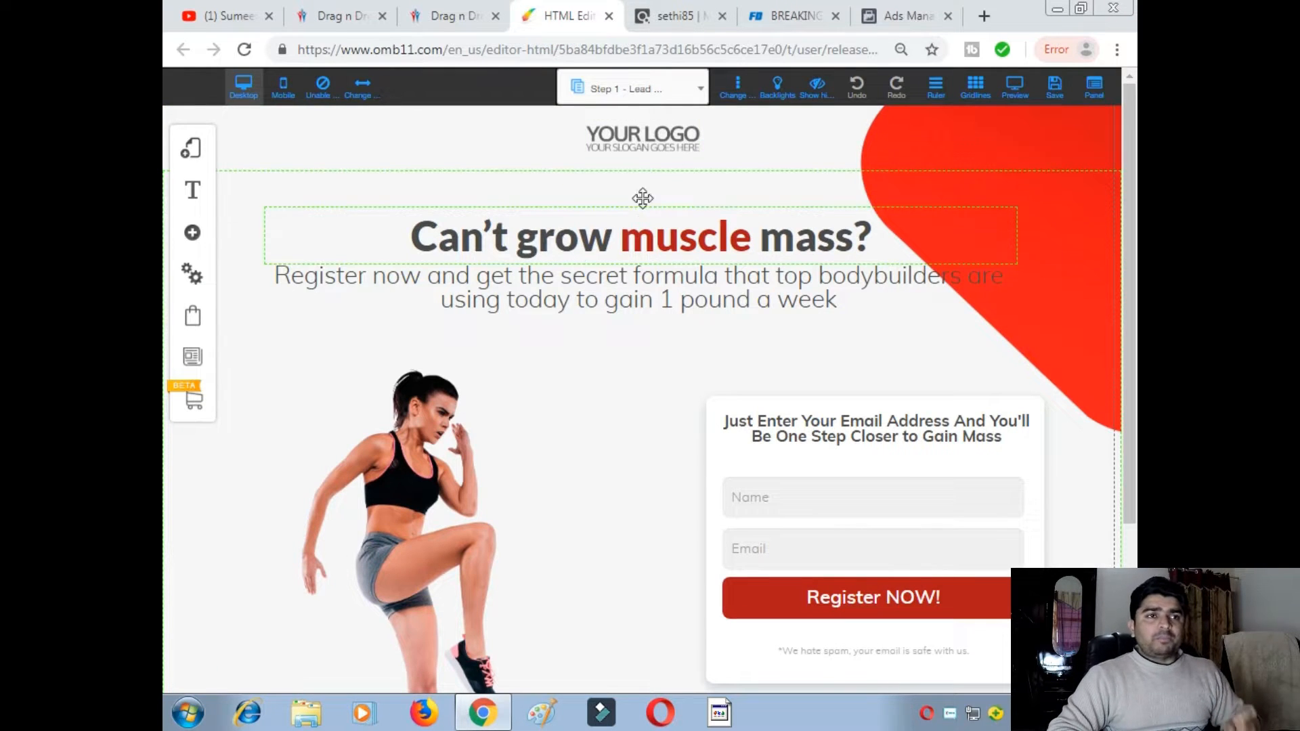
- Select and copy the 'Most mind-blowing of all… heavy metals' headline from the Fat Decimator page
{"action": "left_click", "coordinate": [763, 20]}
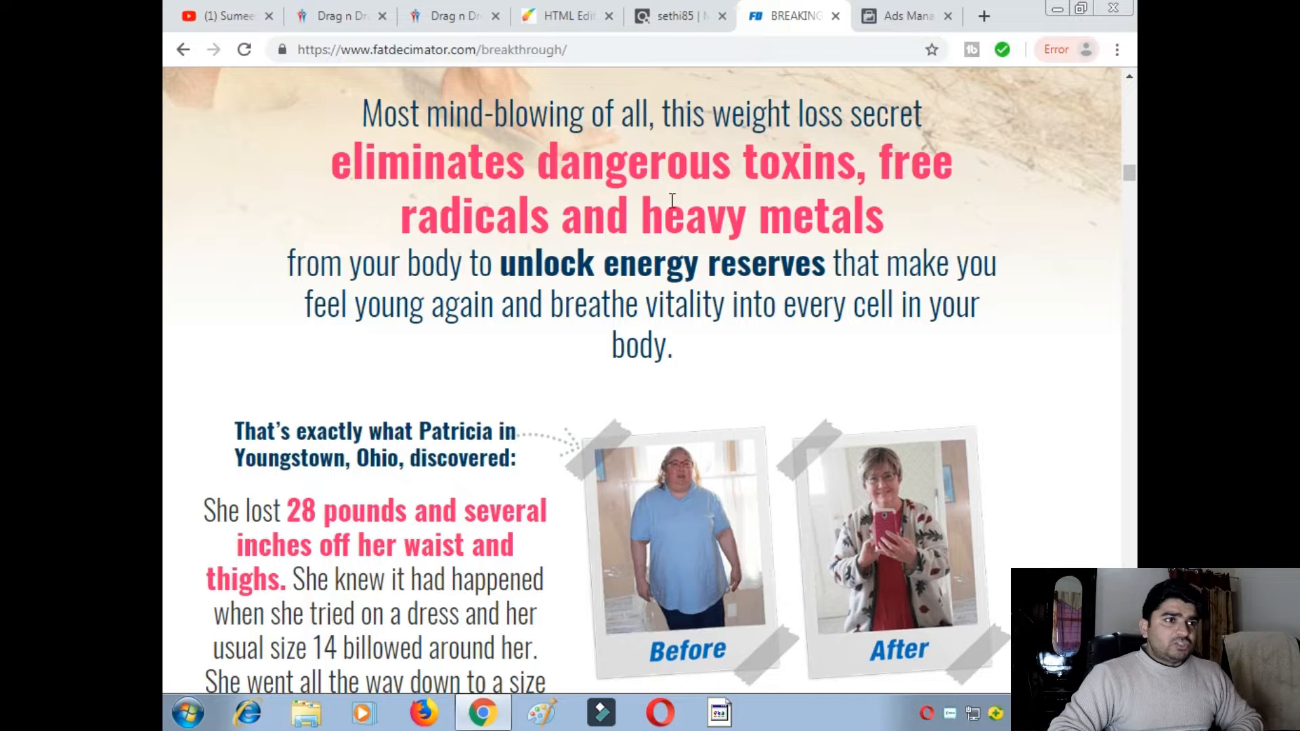
{"action": "scroll", "coordinate": [679, 209], "scroll_direction": "up", "scroll_amount": 3}
{"action": "scroll", "coordinate": [649, 245], "scroll_direction": "down", "scroll_amount": 2}
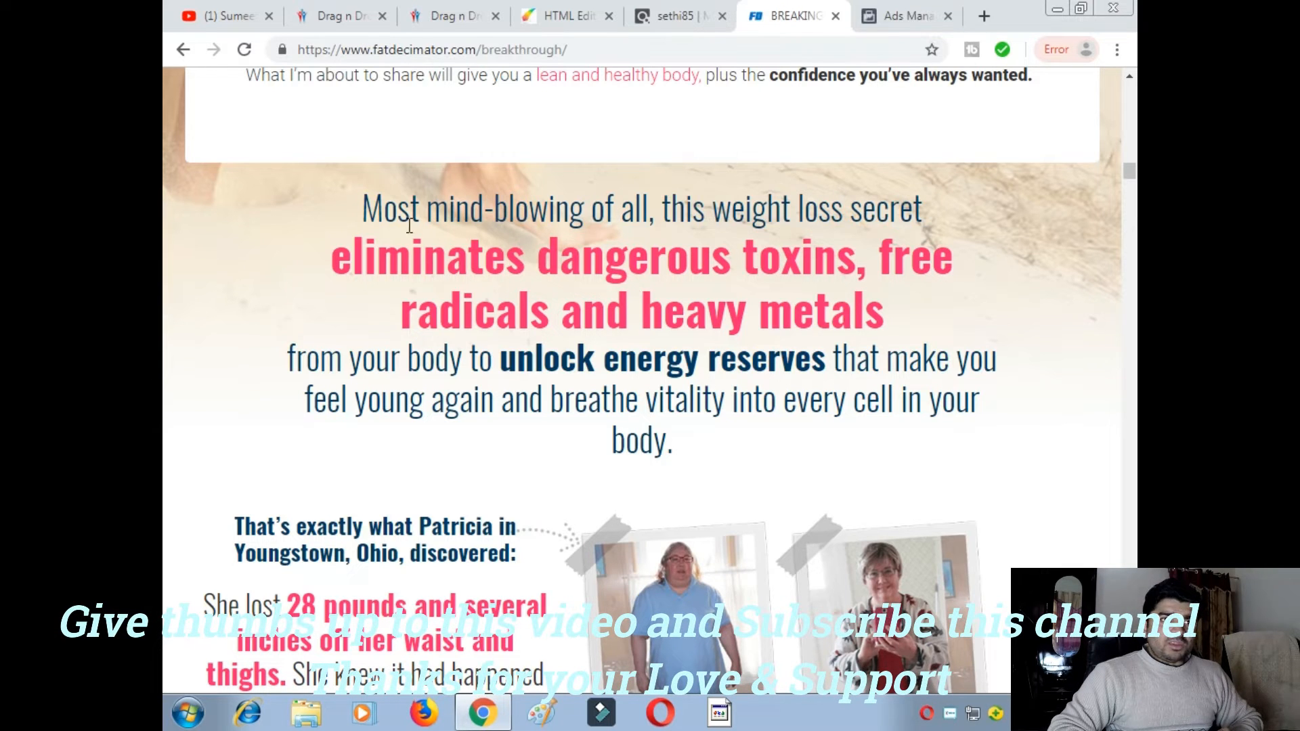
{"action": "left_click_drag", "start_coordinate": [363, 200], "coordinate": [945, 317]}
{"action": "key", "text": "ctrl+c"}
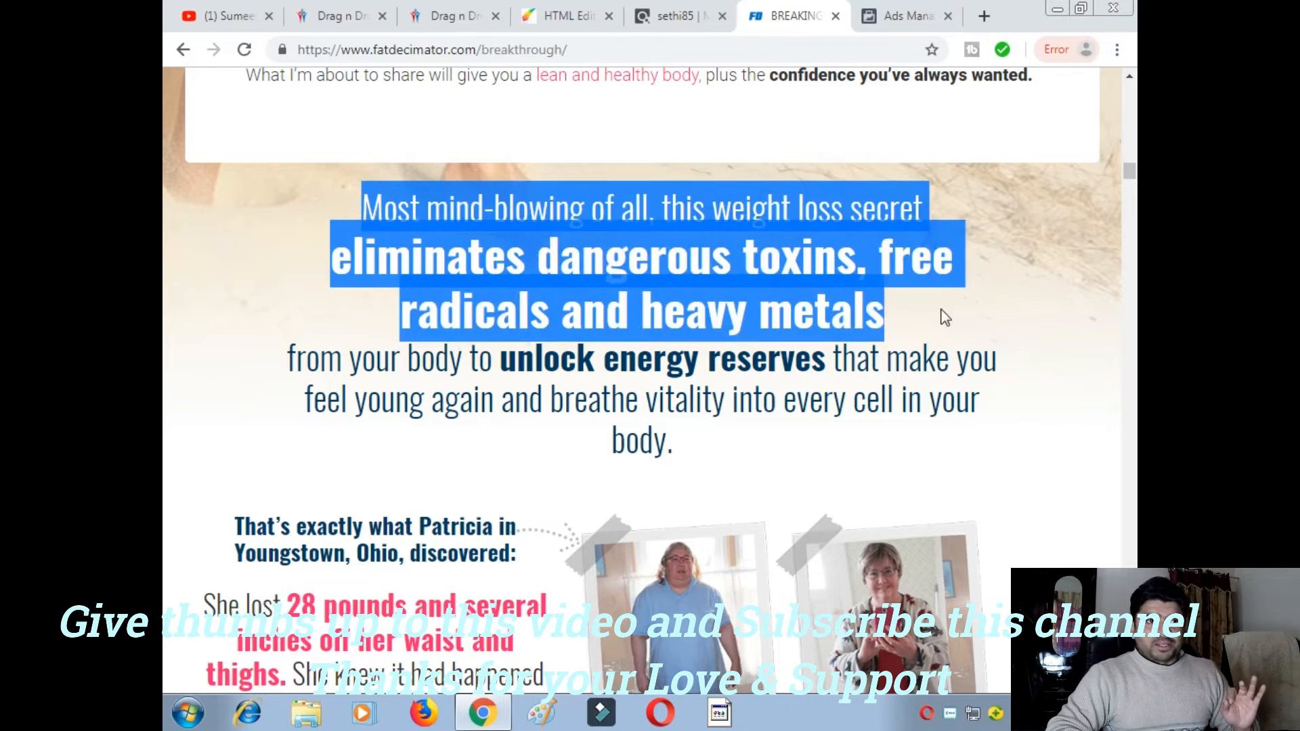
{"action": "right_click", "coordinate": [796, 266]}
{"action": "left_click", "coordinate": [798, 281]}
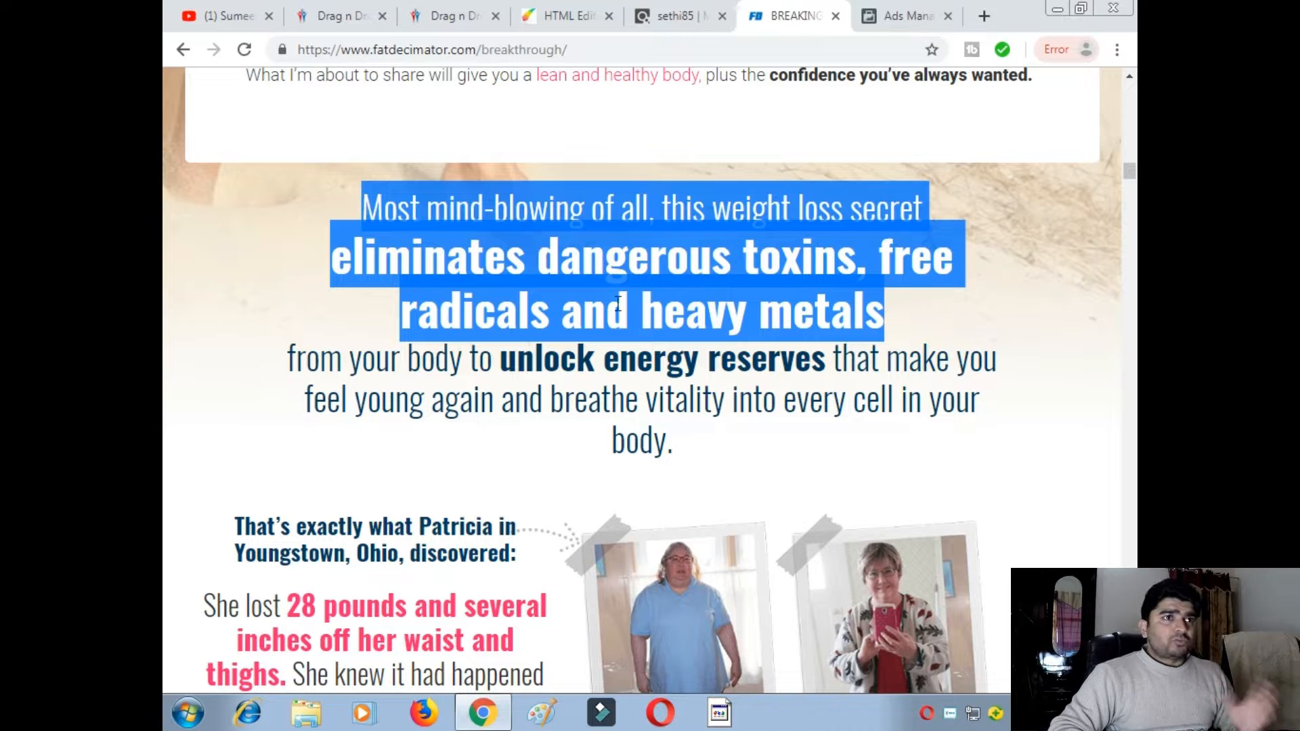
{"action": "right_click", "coordinate": [592, 276]}
{"action": "left_click", "coordinate": [622, 287]}
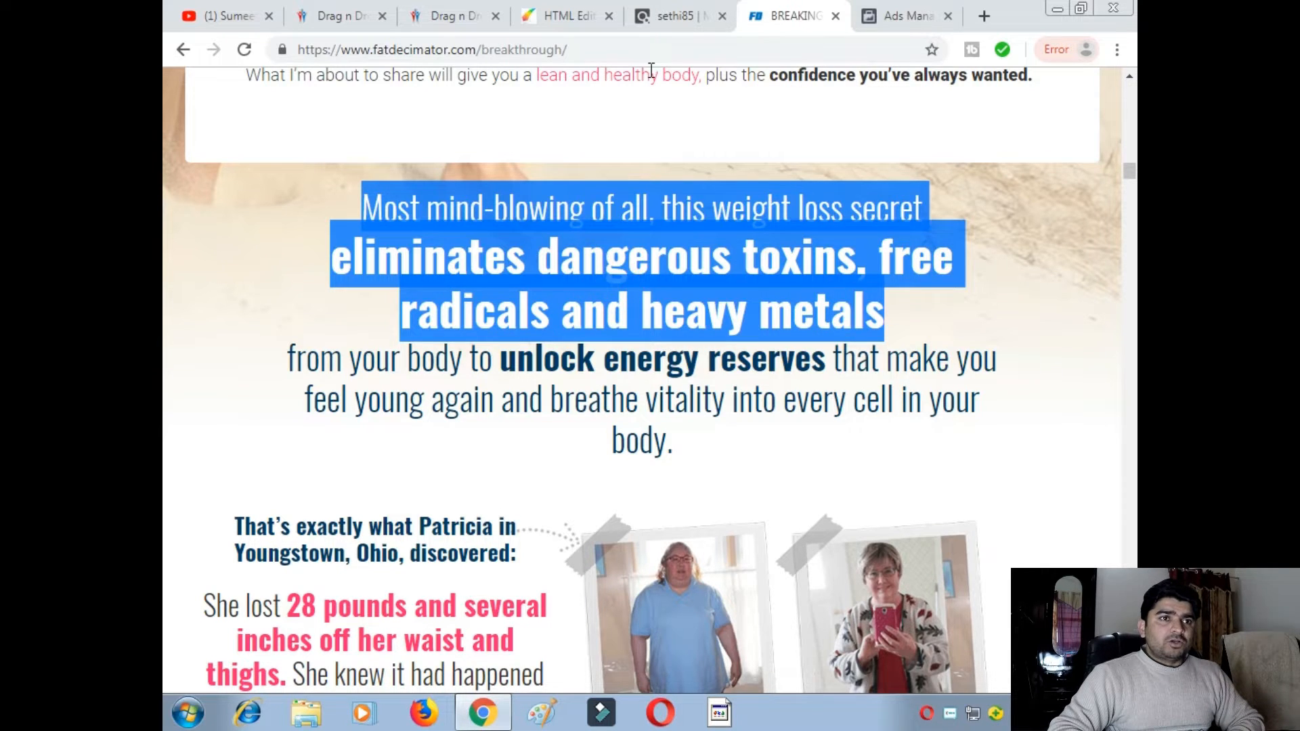
- Replace the 'Can't grow muscle mass?' heading text with the copied weight-loss headline
{"action": "left_click", "coordinate": [574, 14]}
{"action": "double_click", "coordinate": [706, 230]}
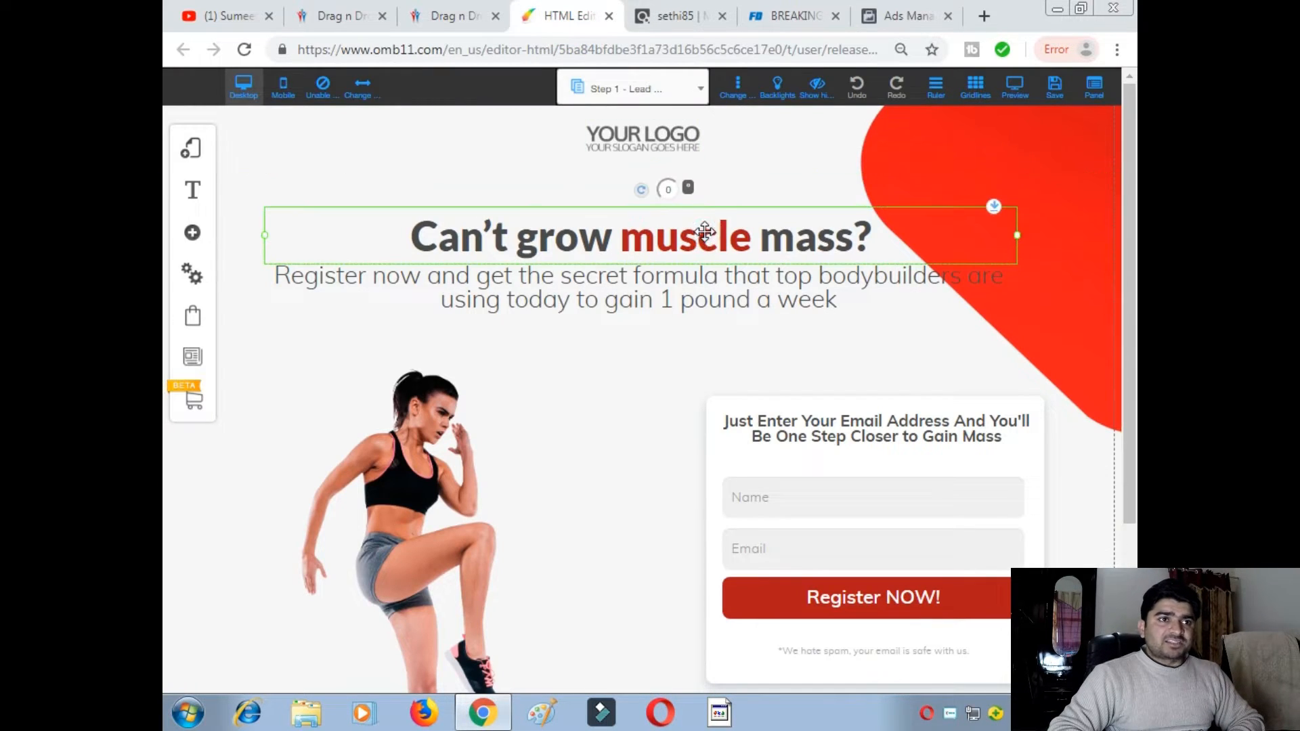
{"action": "left_click", "coordinate": [627, 282]}
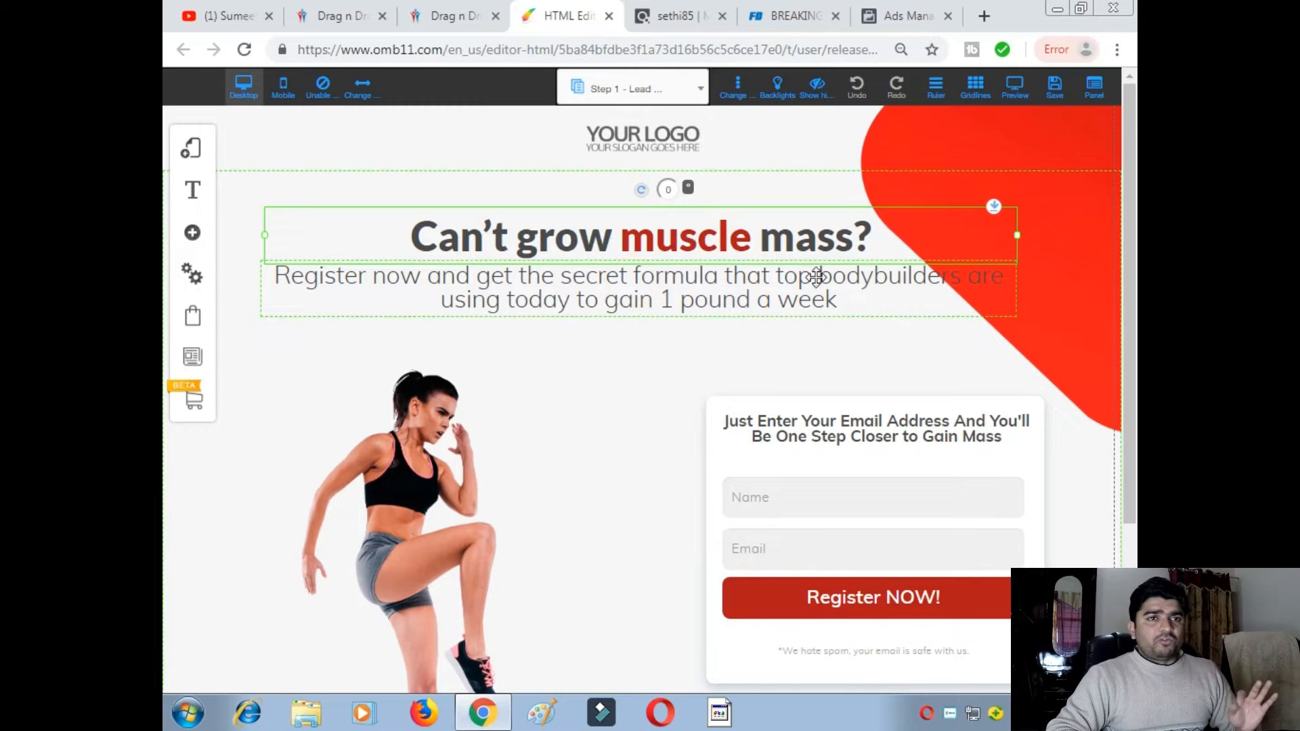
{"action": "double_click", "coordinate": [876, 235]}
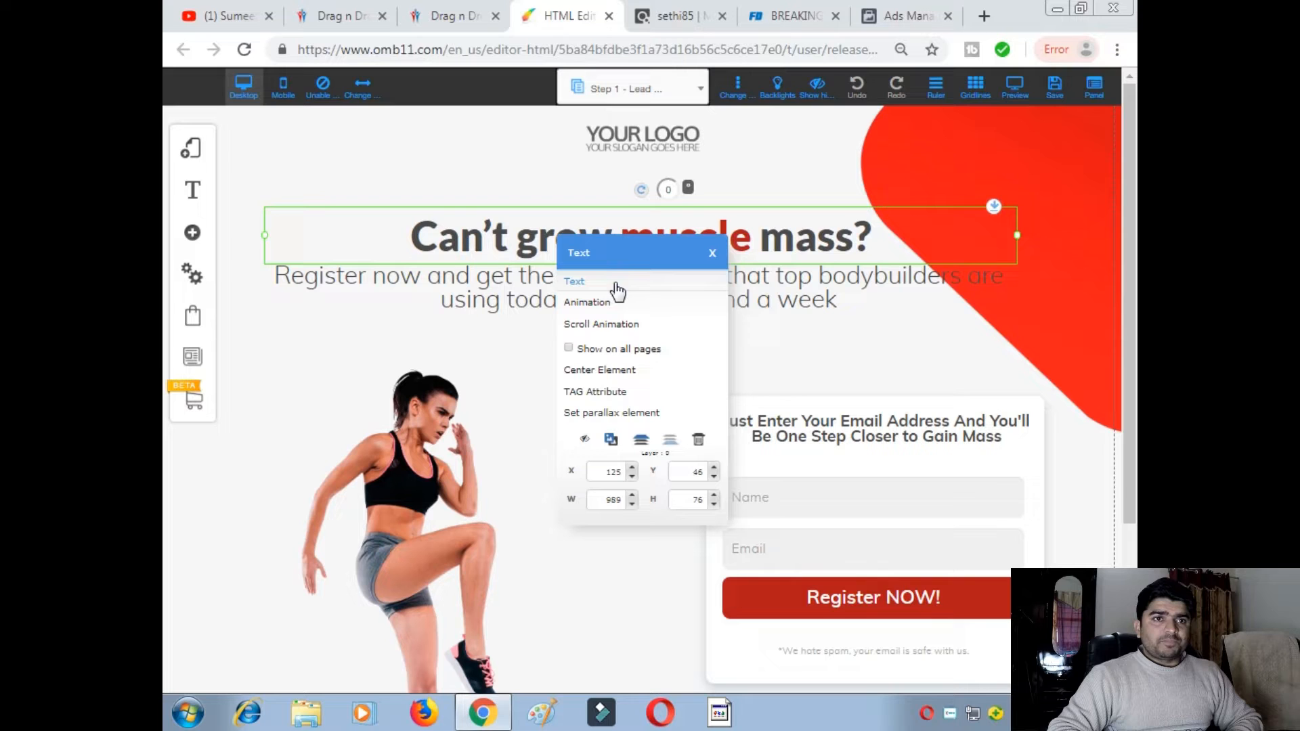
{"action": "left_click", "coordinate": [616, 283]}
{"action": "left_click", "coordinate": [872, 239]}
{"action": "key", "text": "BackSpace"}
{"action": "key", "text": "BackSpace"}
{"action": "key", "text": "BackSpace"}
{"action": "key", "text": "BackSpace"}
{"action": "key", "text": "BackSpace"}
{"action": "key", "text": "BackSpace"}
{"action": "key", "text": "BackSpace"}
{"action": "key", "text": "BackSpace"}
{"action": "key", "text": "BackSpace"}
{"action": "key", "text": "BackSpace"}
{"action": "key", "text": "BackSpace"}
{"action": "key", "text": "BackSpace"}
{"action": "key", "text": "BackSpace"}
{"action": "key", "text": "BackSpace"}
{"action": "key", "text": "BackSpace"}
{"action": "key", "text": "BackSpace"}
{"action": "key", "text": "BackSpace"}
{"action": "key", "text": "BackSpace"}
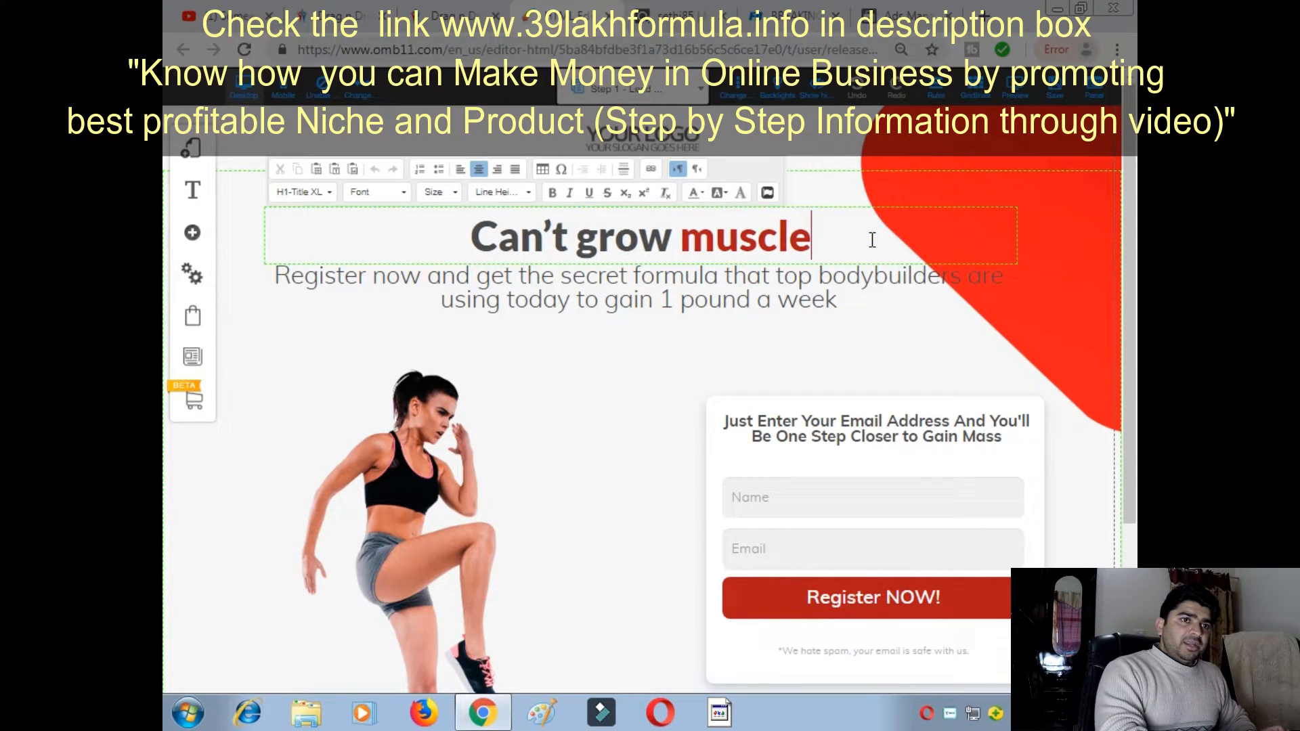
{"action": "key", "text": "BackSpace"}
{"action": "key", "text": "BackSpace"}
{"action": "key", "text": "BackSpace"}
{"action": "key", "text": "BackSpace"}
{"action": "key", "text": "BackSpace"}
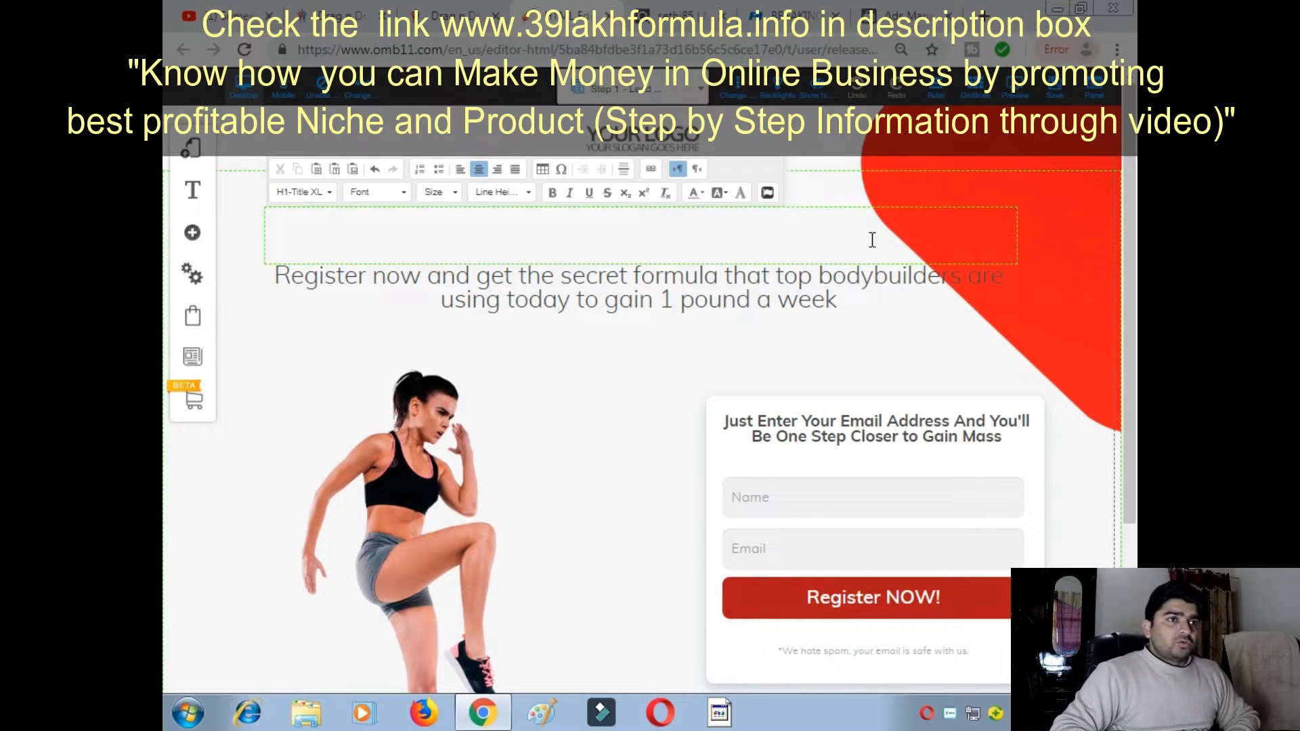
{"action": "key", "text": "ctrl+v"}
- Set the pasted headline's font size to 36
{"action": "left_click_drag", "start_coordinate": [535, 229], "coordinate": [267, 220]}
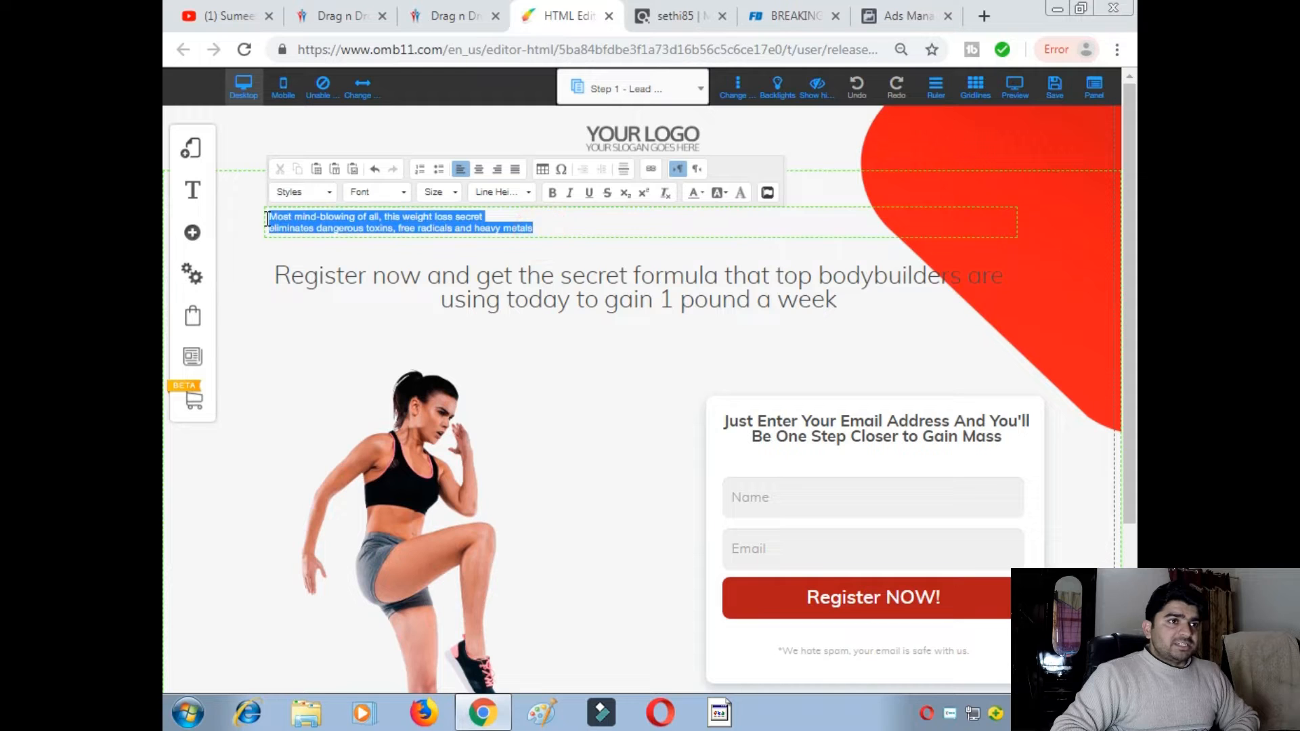
{"action": "left_click", "coordinate": [449, 193]}
{"action": "scroll", "coordinate": [453, 281], "scroll_direction": "down", "scroll_amount": 5}
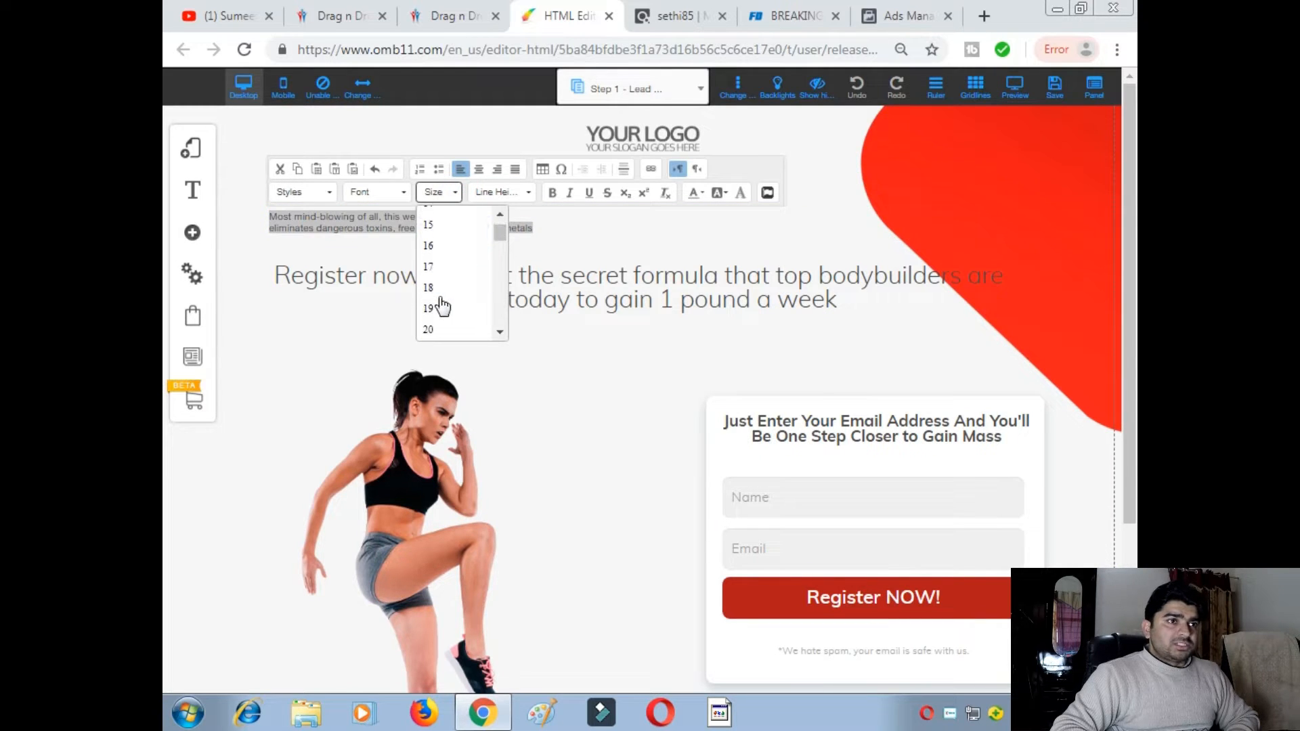
{"action": "left_click", "coordinate": [435, 299]}
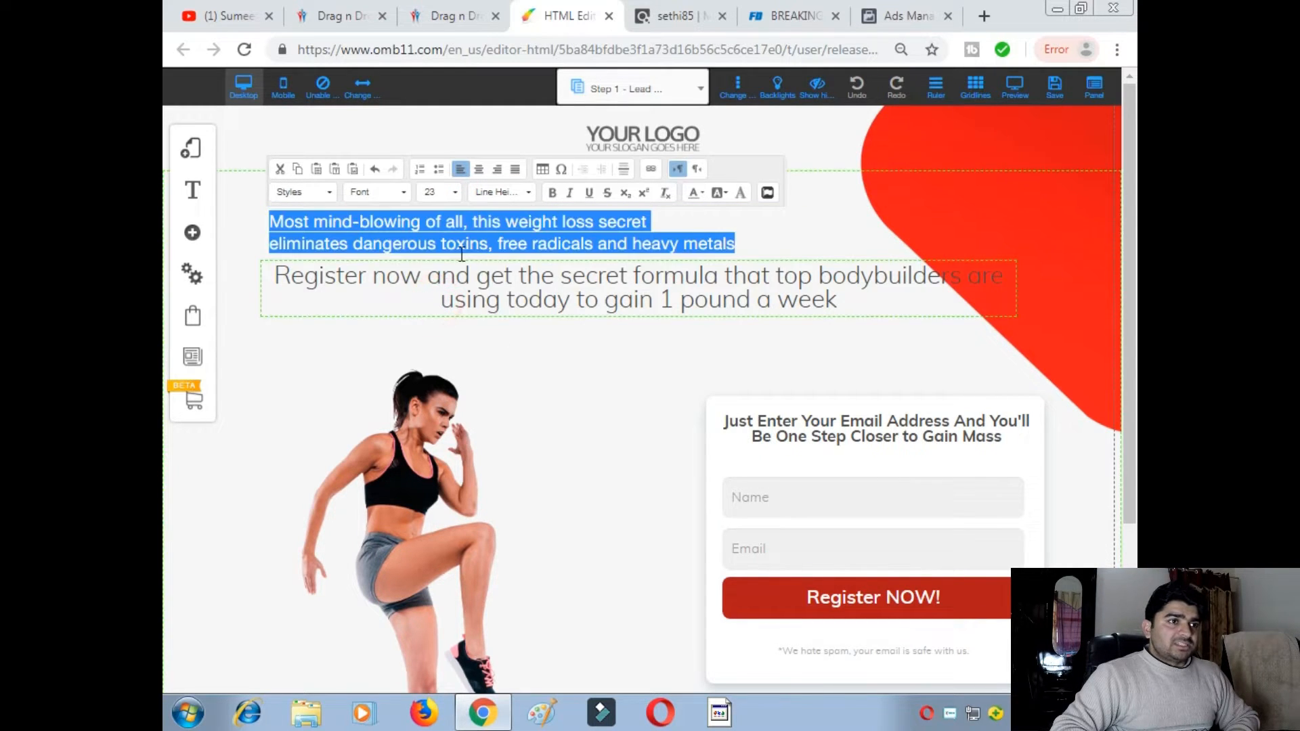
{"action": "left_click", "coordinate": [452, 192]}
{"action": "scroll", "coordinate": [444, 288], "scroll_direction": "down", "scroll_amount": 5}
{"action": "left_click", "coordinate": [444, 324]}
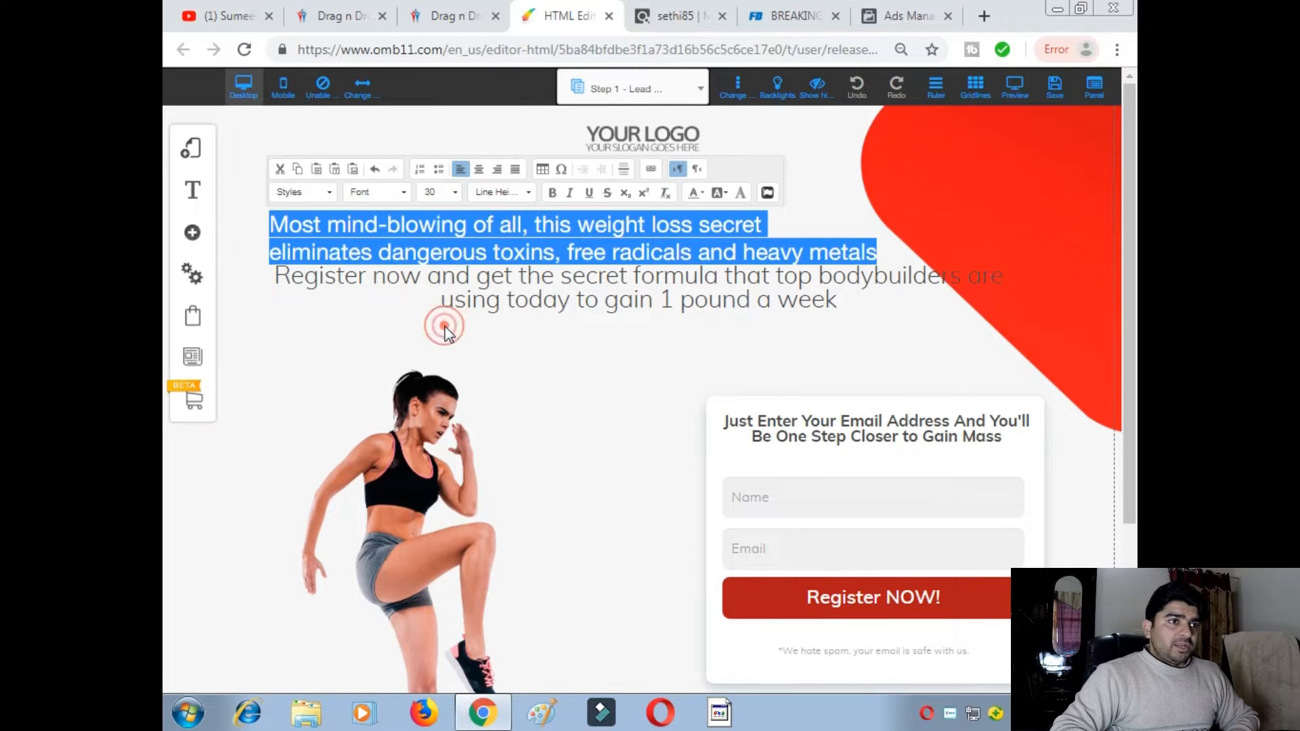
{"action": "left_click", "coordinate": [455, 193]}
{"action": "scroll", "coordinate": [444, 305], "scroll_direction": "down", "scroll_amount": 3}
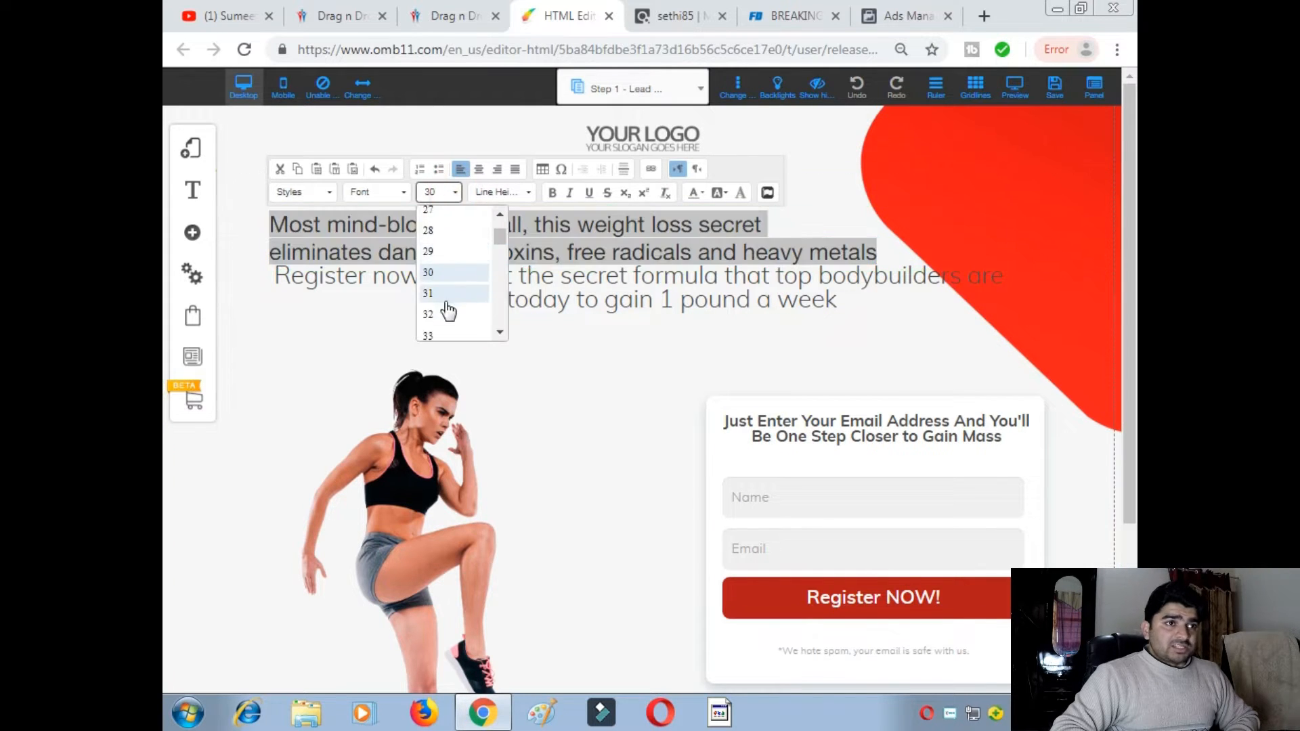
{"action": "left_click", "coordinate": [435, 302]}
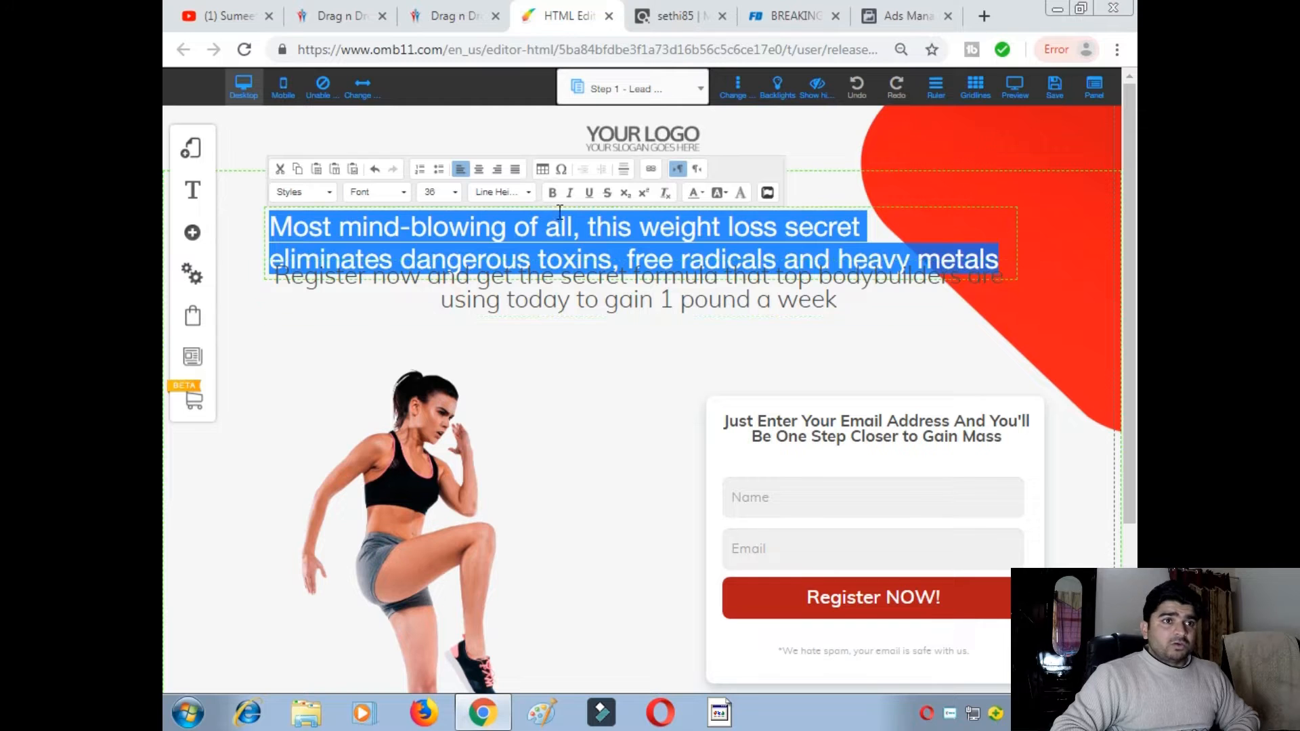
{"action": "left_click", "coordinate": [572, 363]}
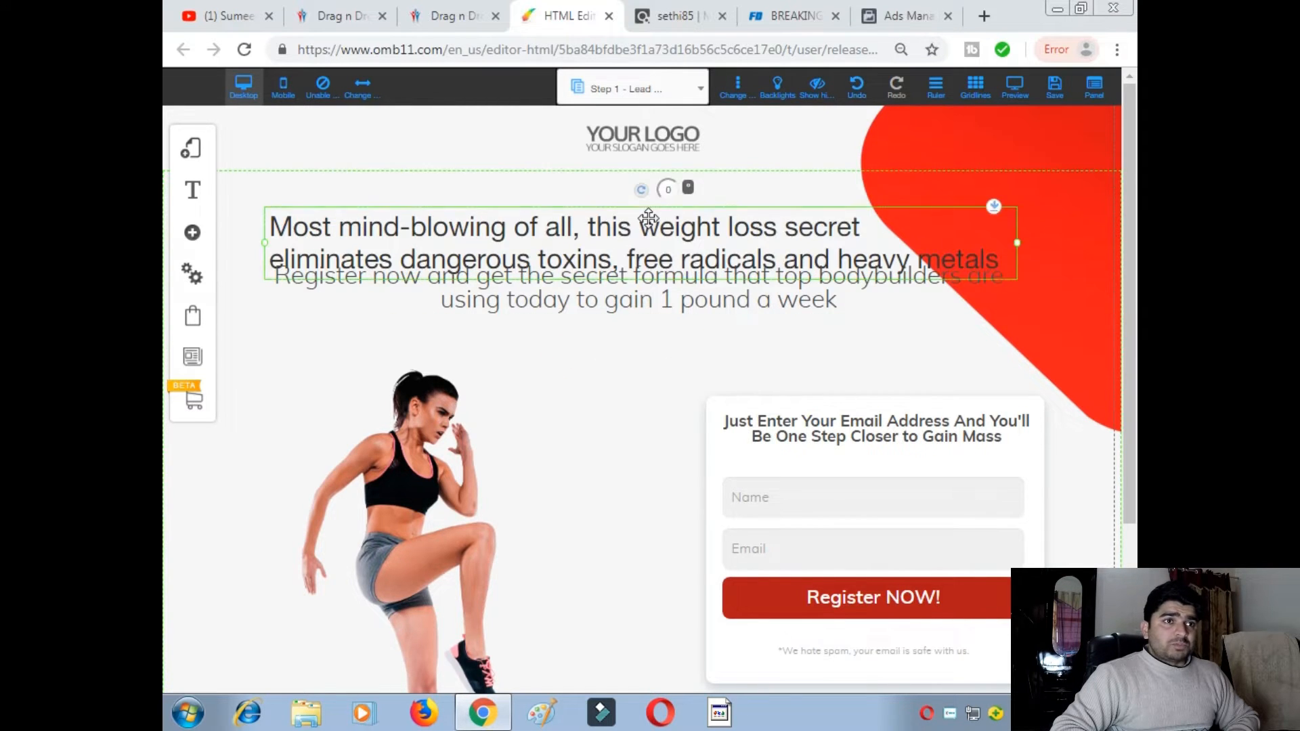
- Centre-align the headline and make it bold, then go to the ClickBank marketplace
{"action": "left_click", "coordinate": [649, 214]}
{"action": "left_click_drag", "start_coordinate": [651, 194], "coordinate": [656, 193]}
{"action": "left_click", "coordinate": [652, 196]}
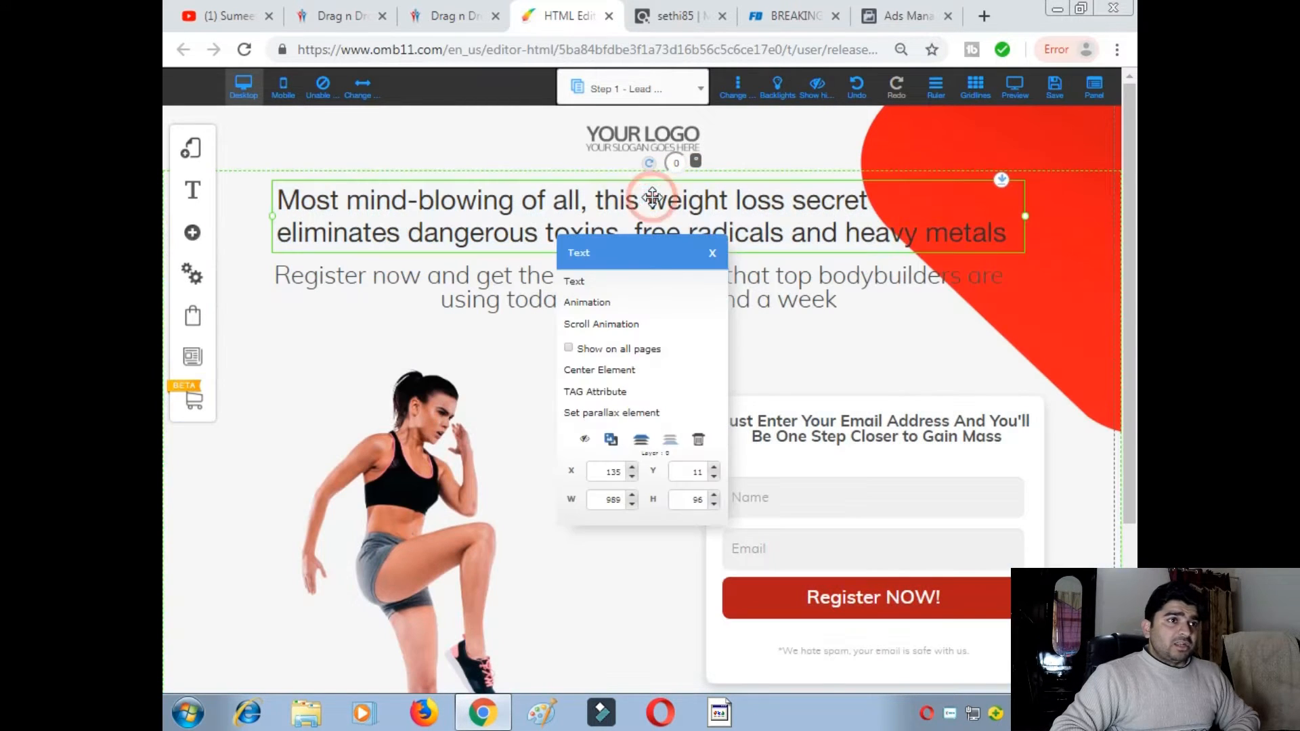
{"action": "left_click", "coordinate": [641, 283]}
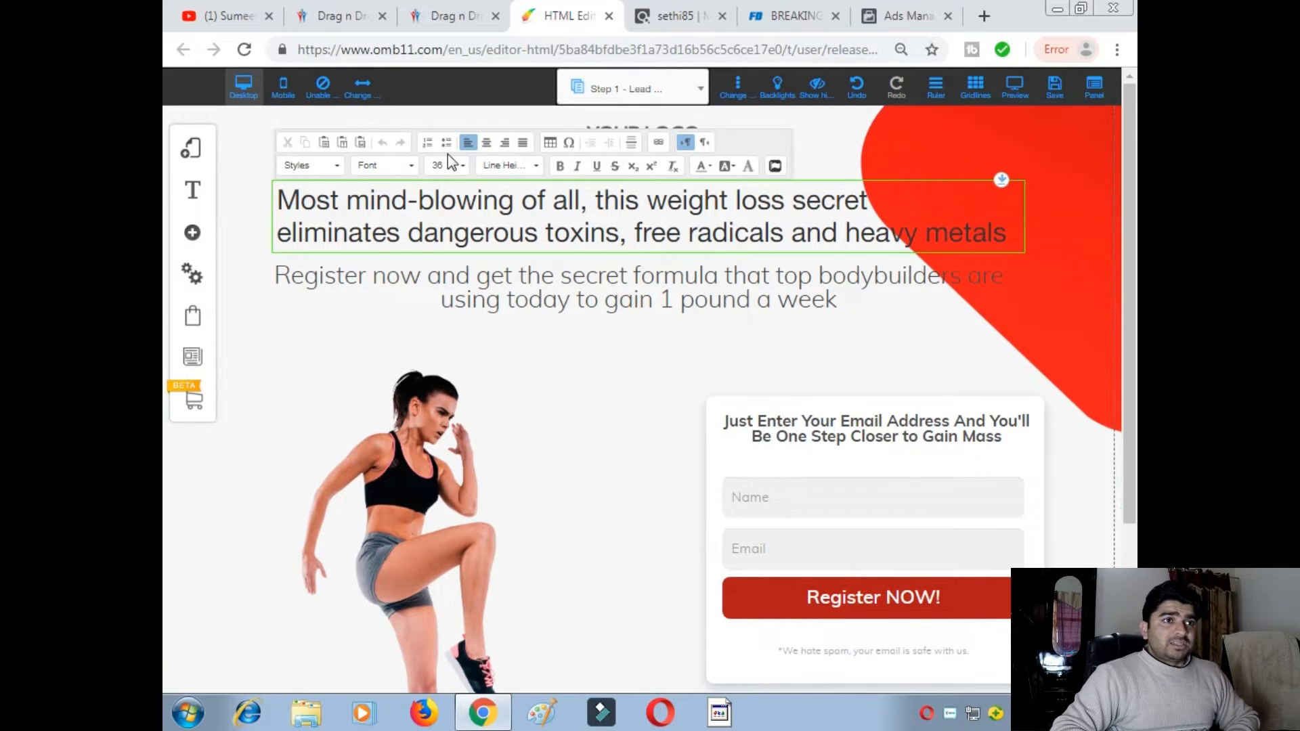
{"action": "left_click", "coordinate": [492, 142]}
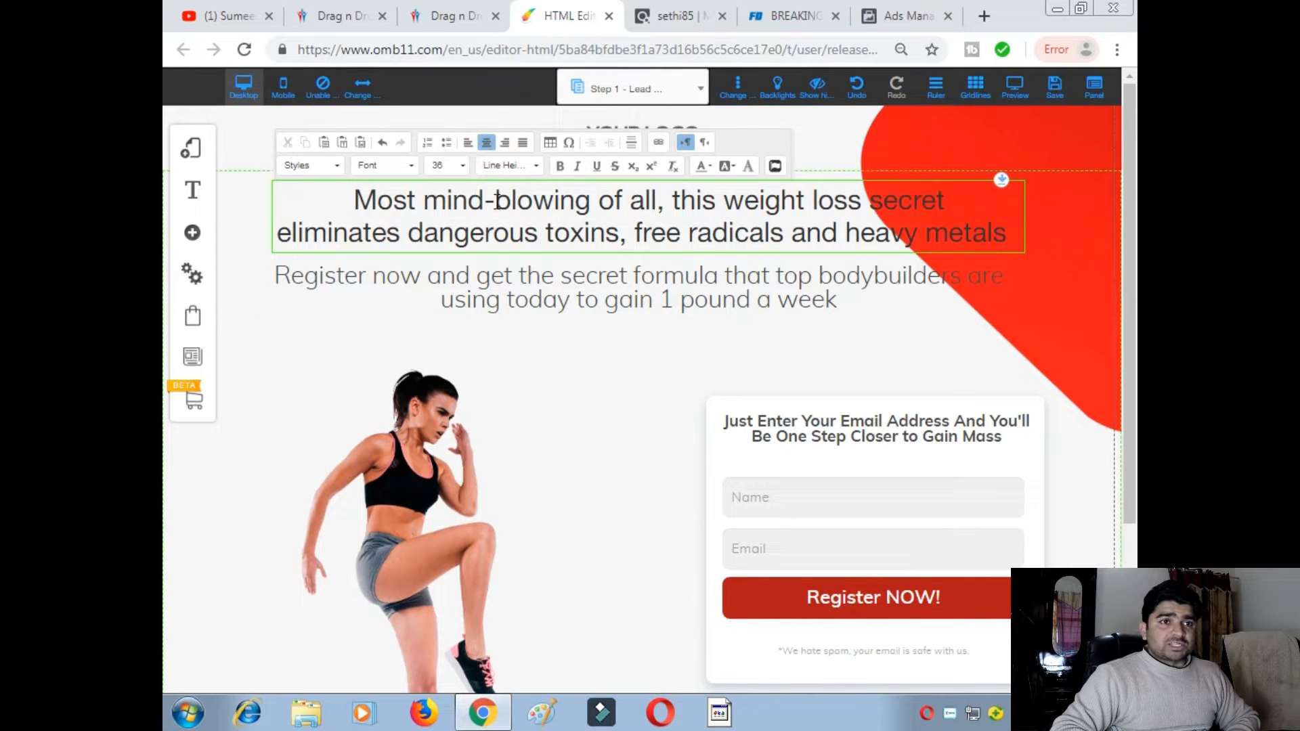
{"action": "left_click_drag", "start_coordinate": [358, 201], "coordinate": [1023, 241]}
{"action": "left_click", "coordinate": [560, 167]}
{"action": "left_click", "coordinate": [594, 218]}
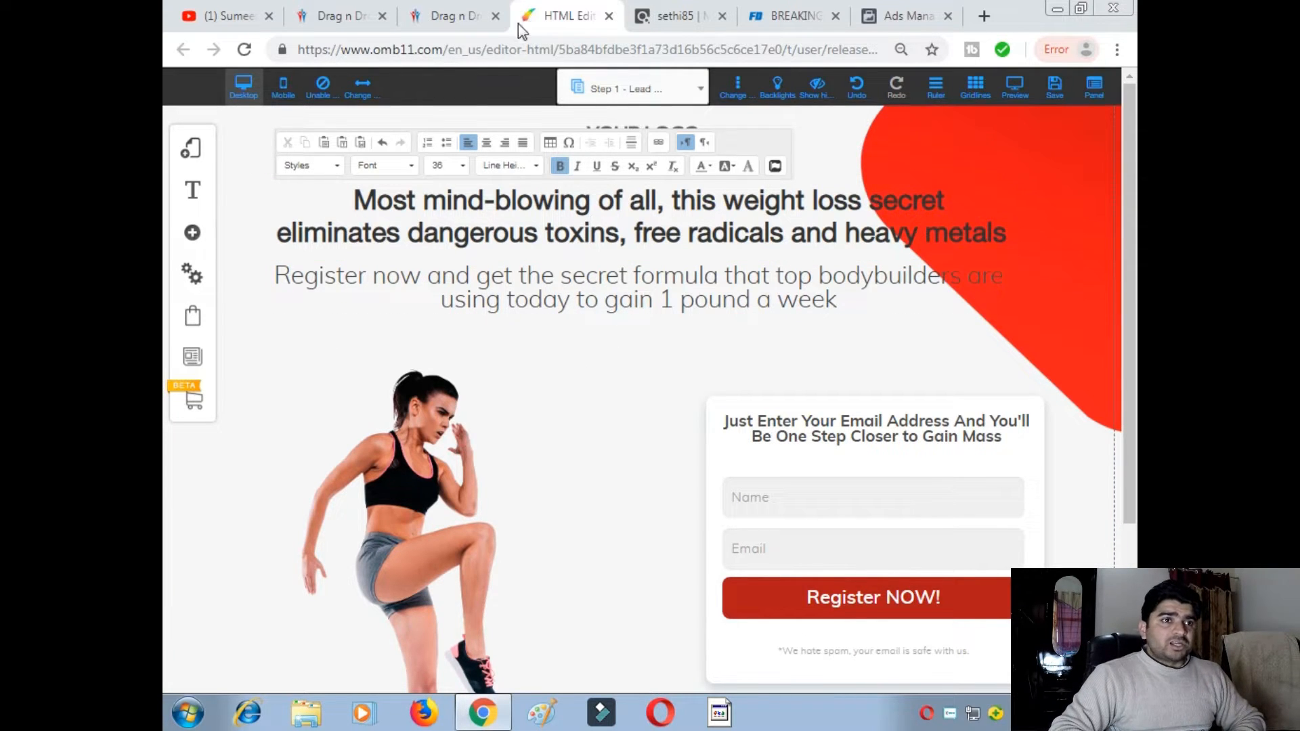
{"action": "left_click", "coordinate": [697, 19]}
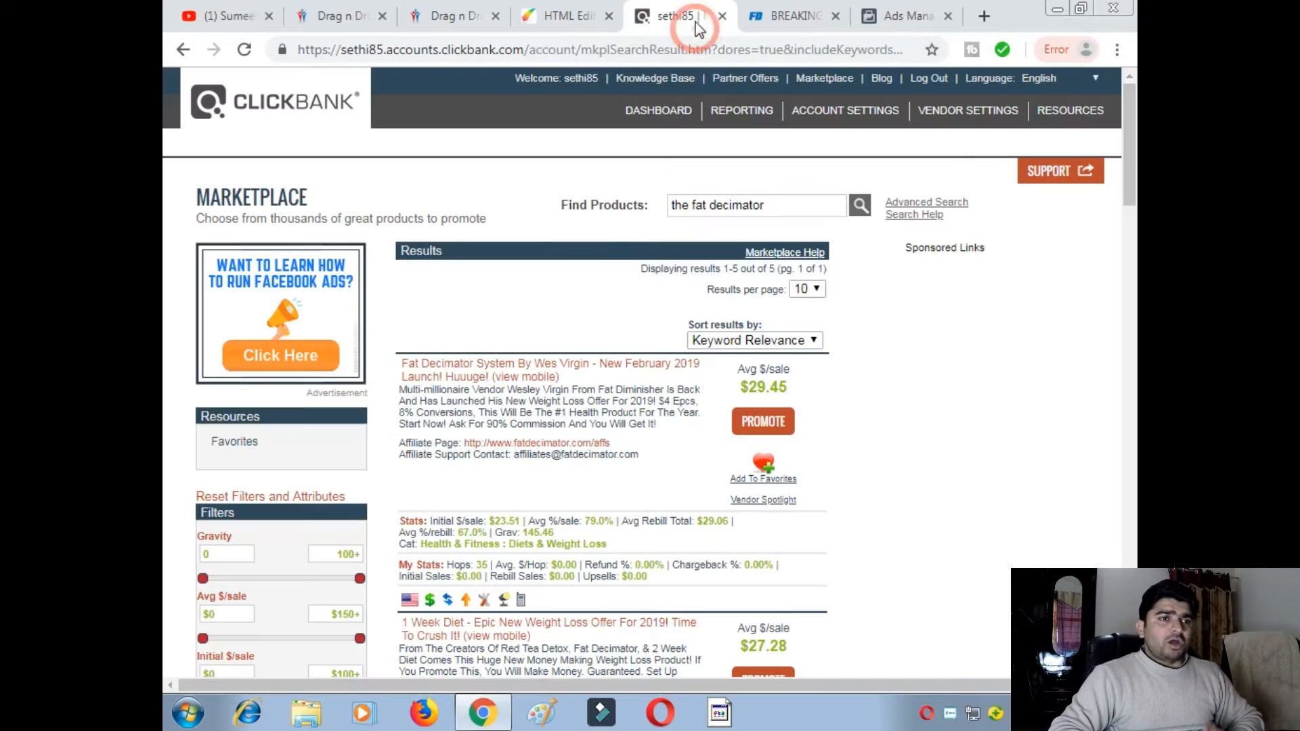
- Copy the 'from your body to unlock energy reserves… every cell in your body' paragraph from the Fat Decimator sales page
{"action": "left_click", "coordinate": [789, 24]}
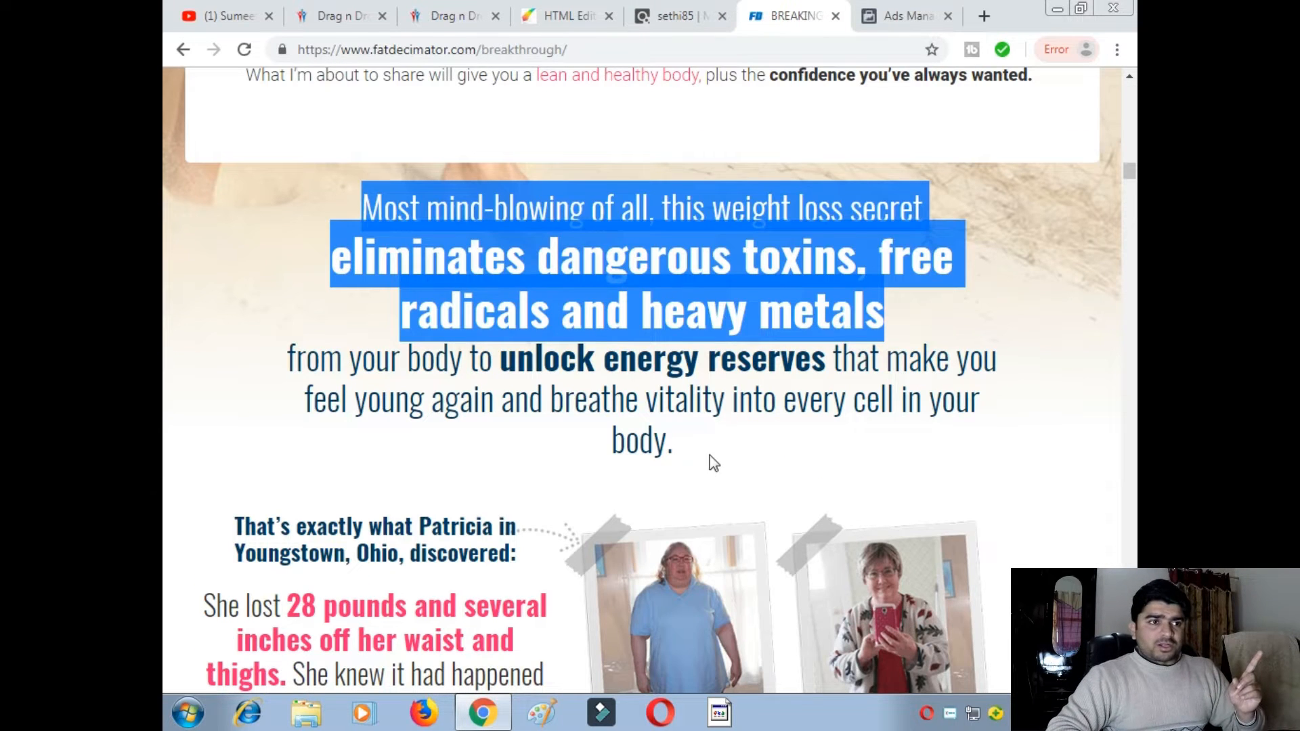
{"action": "left_click", "coordinate": [697, 451]}
{"action": "left_click_drag", "start_coordinate": [675, 449], "coordinate": [291, 350]}
{"action": "right_click", "coordinate": [348, 369]}
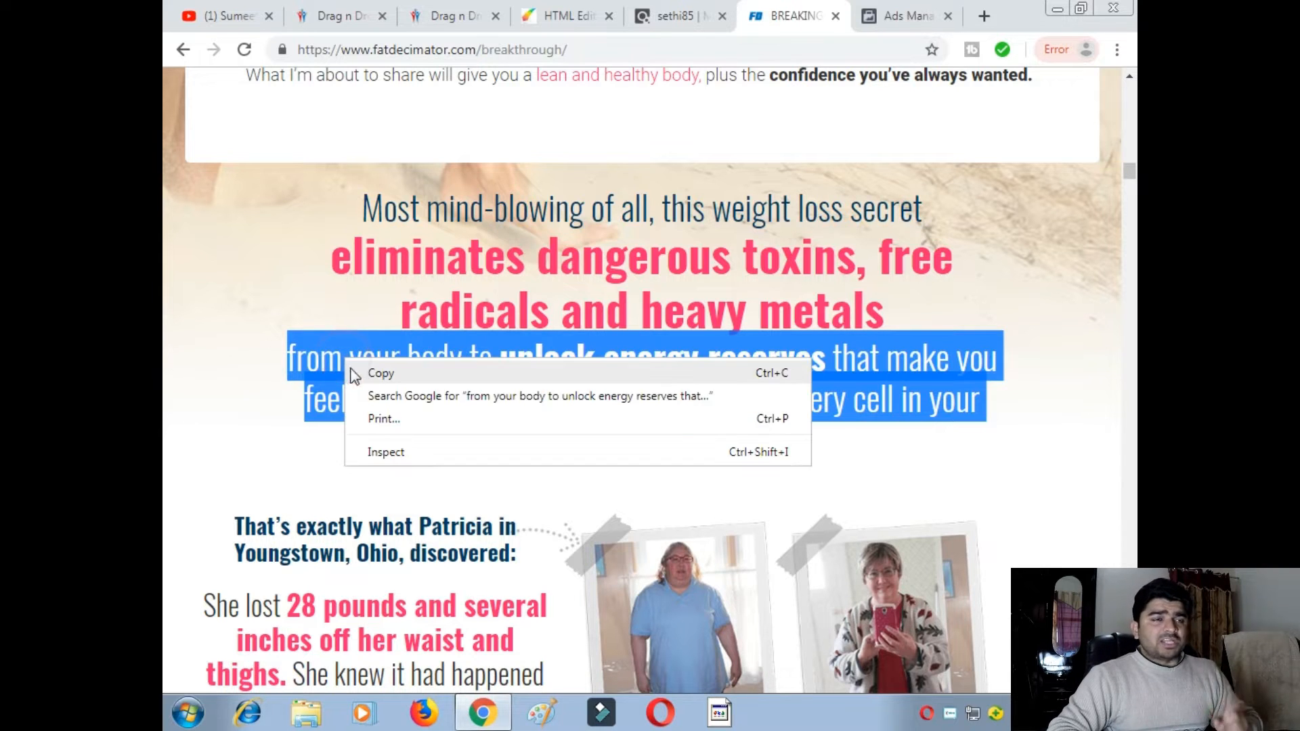
{"action": "left_click", "coordinate": [376, 373]}
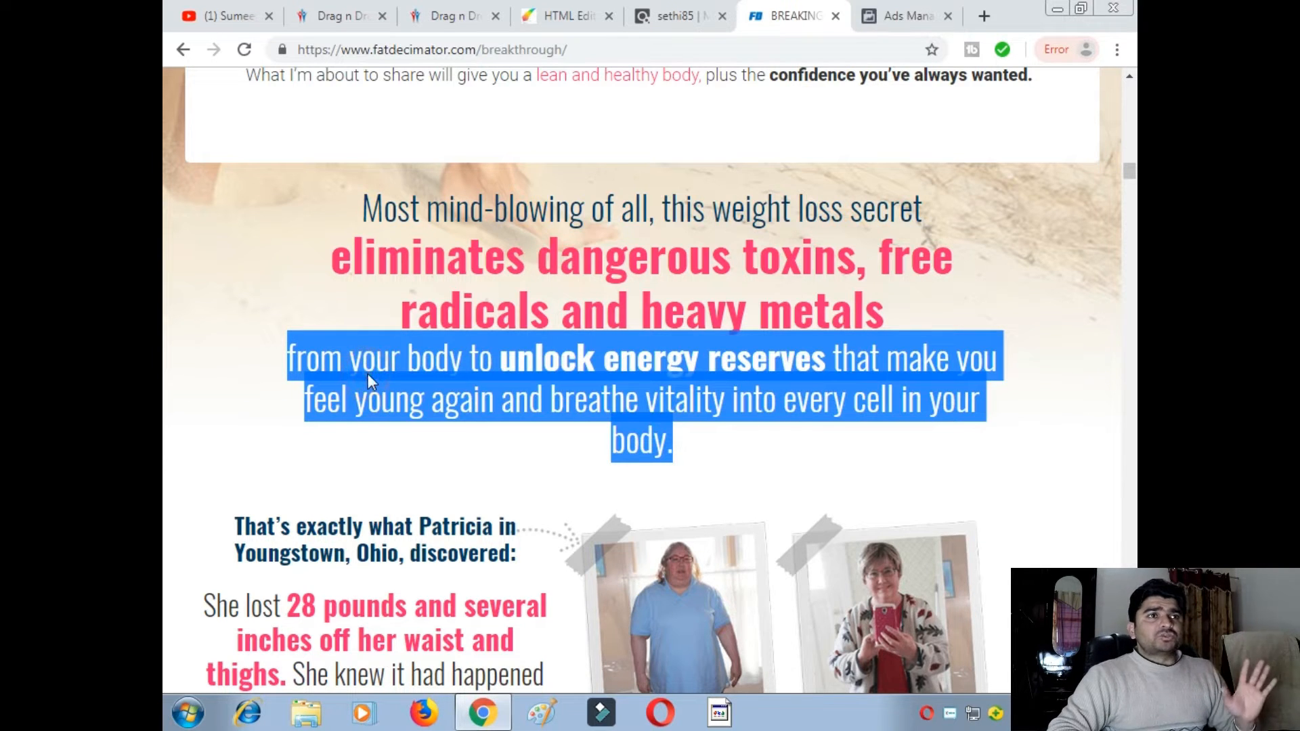
{"action": "left_click", "coordinate": [559, 14]}
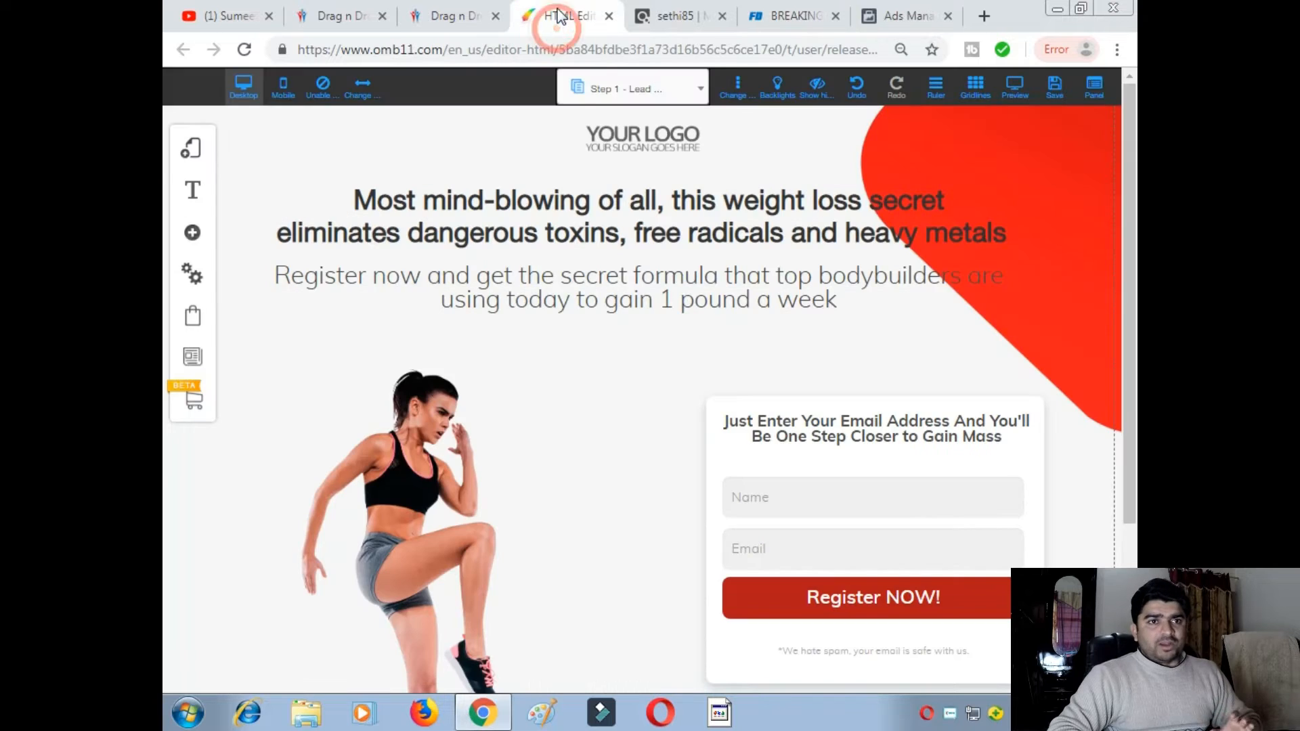
- Replace the 'Register now' subheading text with the copied 'unlock energy reserves' paragraph
{"action": "left_click", "coordinate": [820, 305]}
{"action": "right_click", "coordinate": [824, 304]}
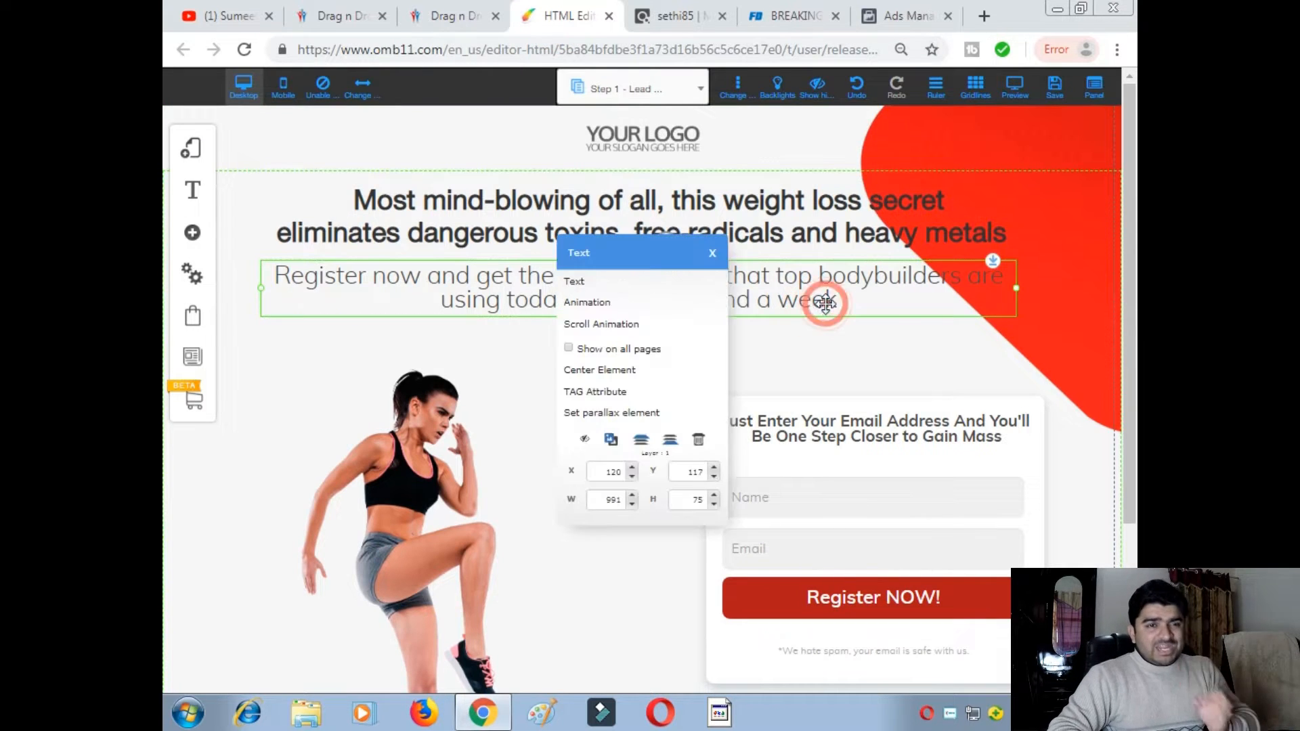
{"action": "left_click", "coordinate": [648, 279]}
{"action": "left_click_drag", "start_coordinate": [852, 301], "coordinate": [248, 245]}
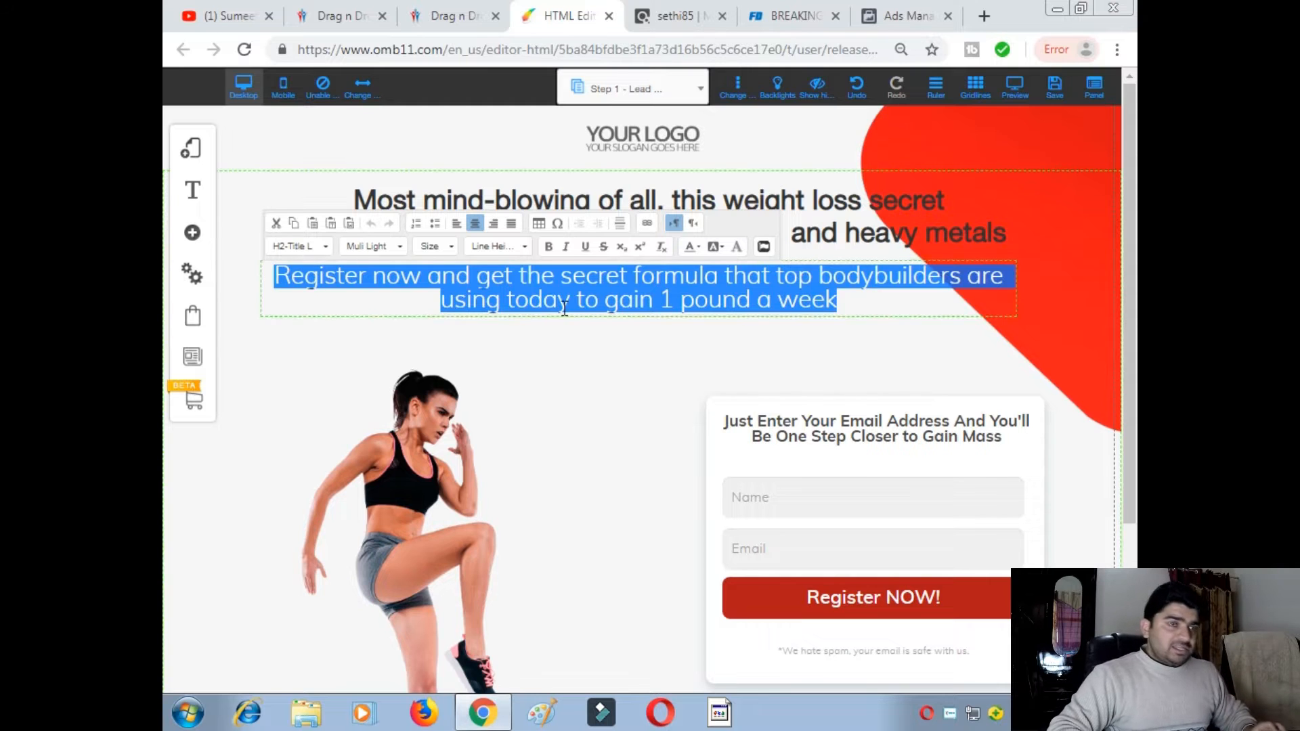
{"action": "key", "text": "BackSpace"}
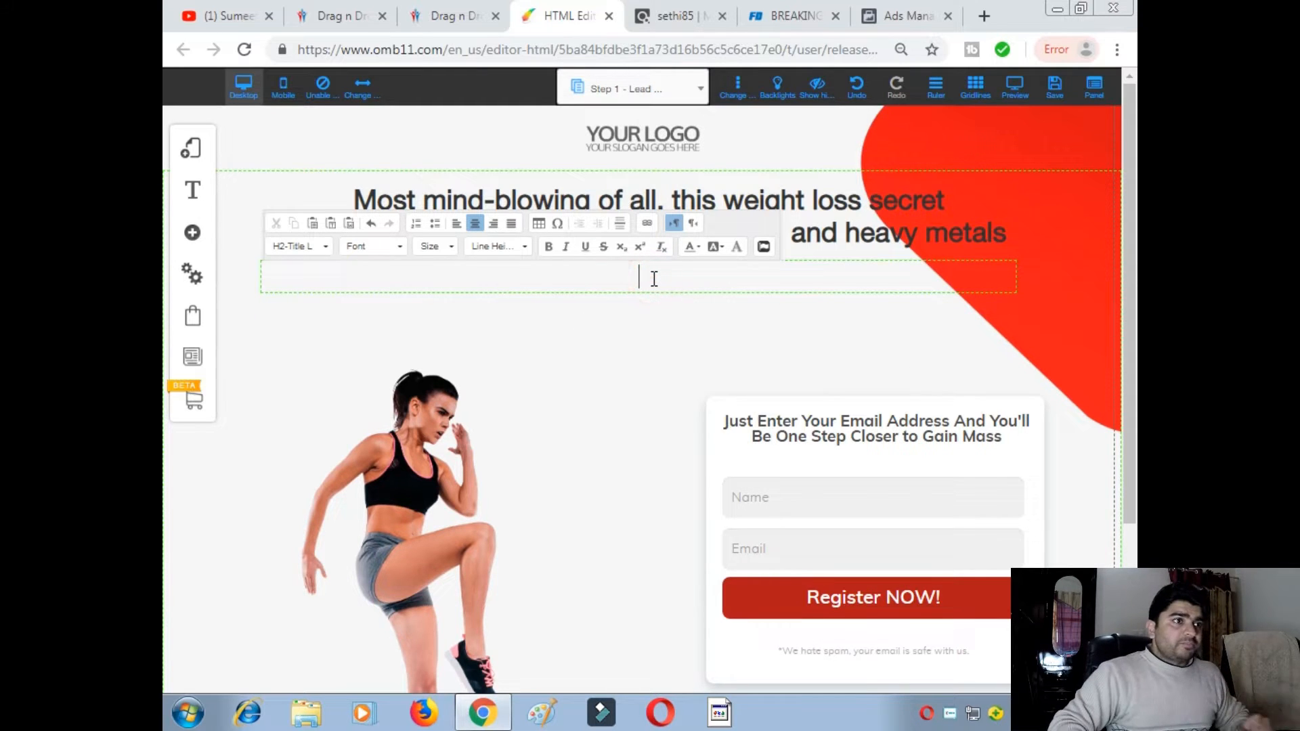
{"action": "key", "text": "ctrl+v"}
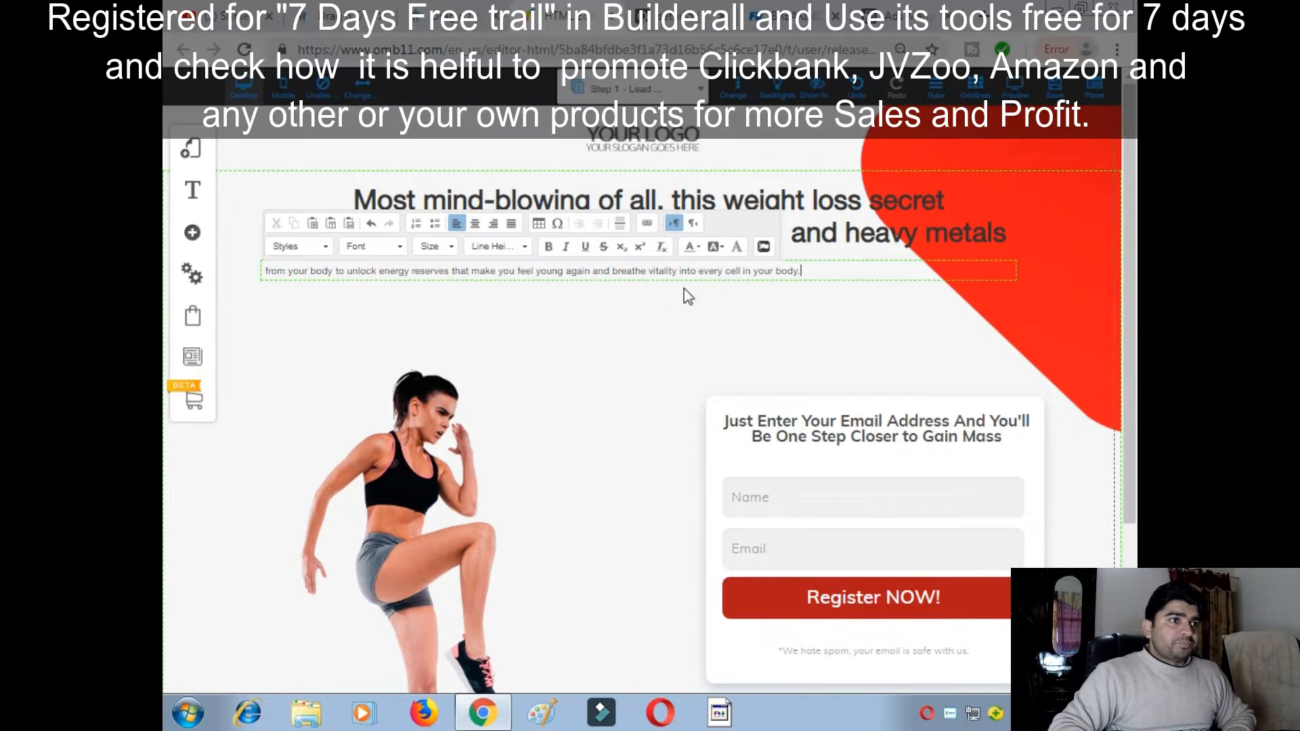
- Set the pasted paragraph to font size 24 and centre-align it under the headline
{"action": "left_click_drag", "start_coordinate": [802, 271], "coordinate": [260, 274]}
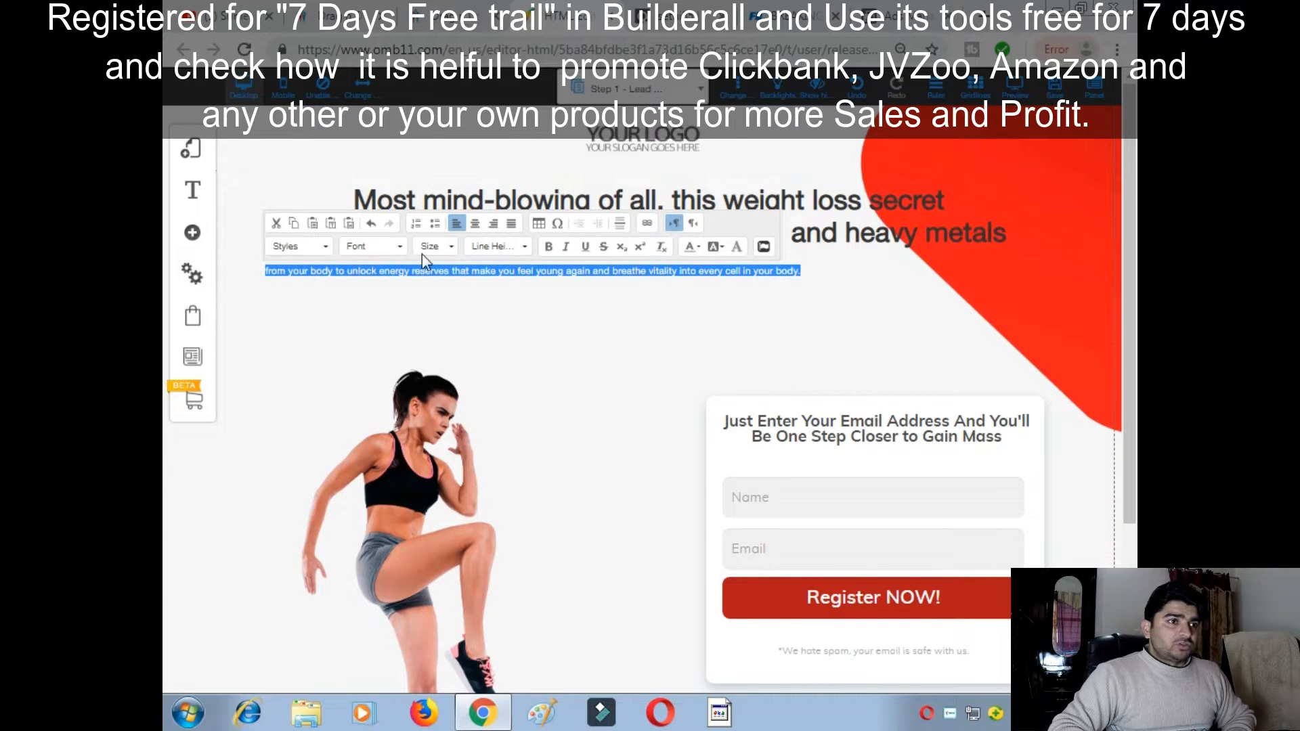
{"action": "left_click", "coordinate": [450, 246]}
{"action": "scroll", "coordinate": [442, 352], "scroll_direction": "down", "scroll_amount": 4}
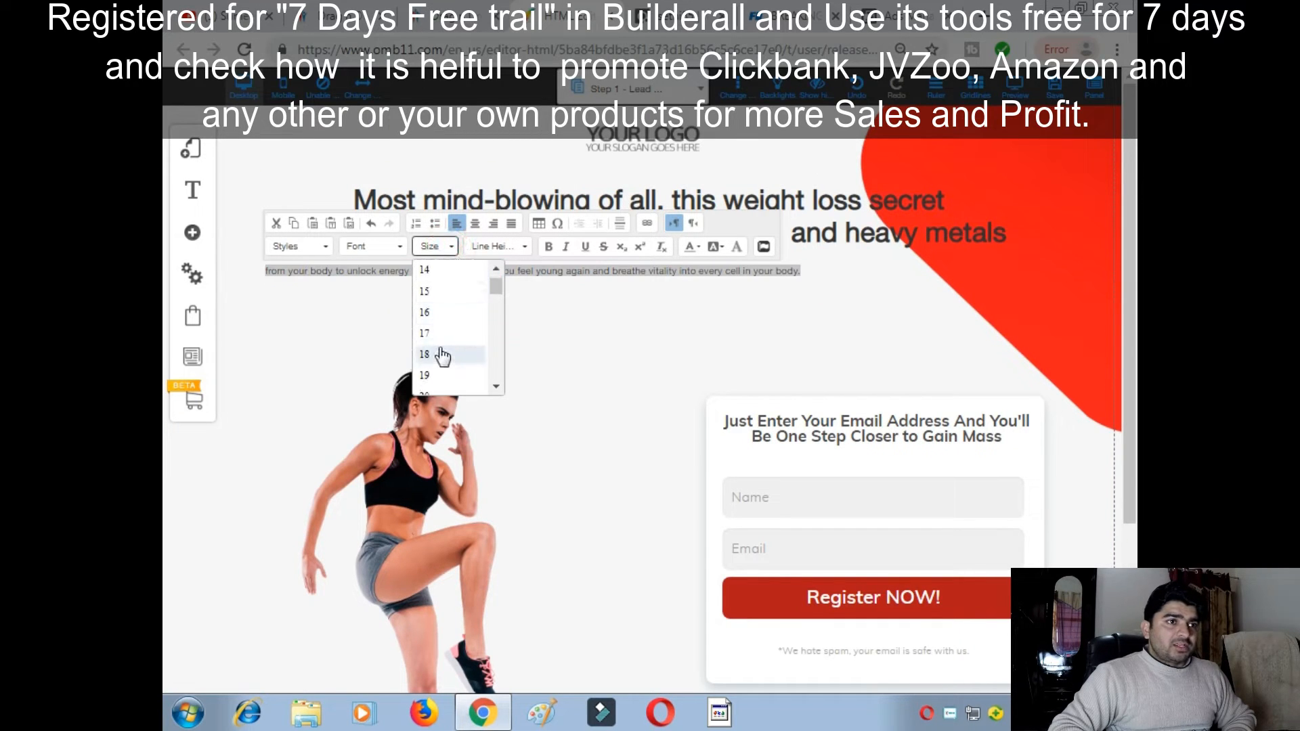
{"action": "left_click", "coordinate": [425, 385]}
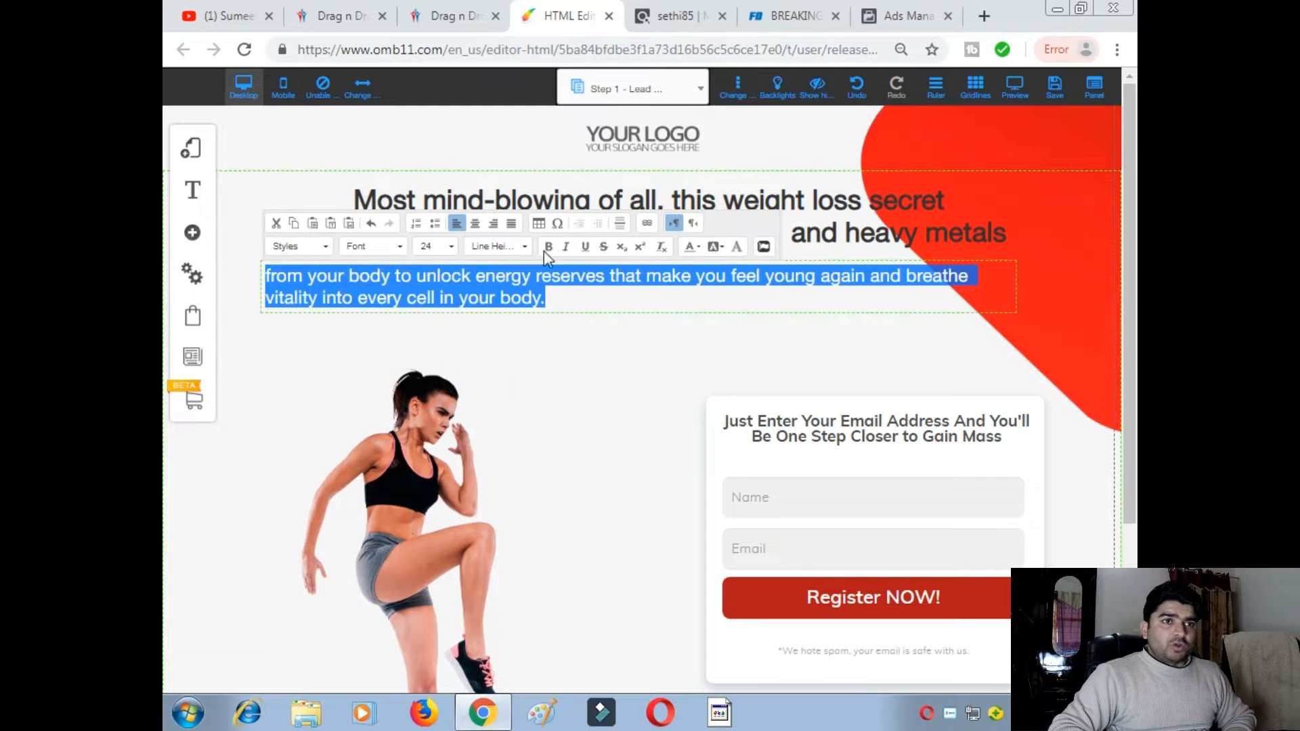
{"action": "left_click", "coordinate": [476, 226]}
{"action": "left_click", "coordinate": [624, 366]}
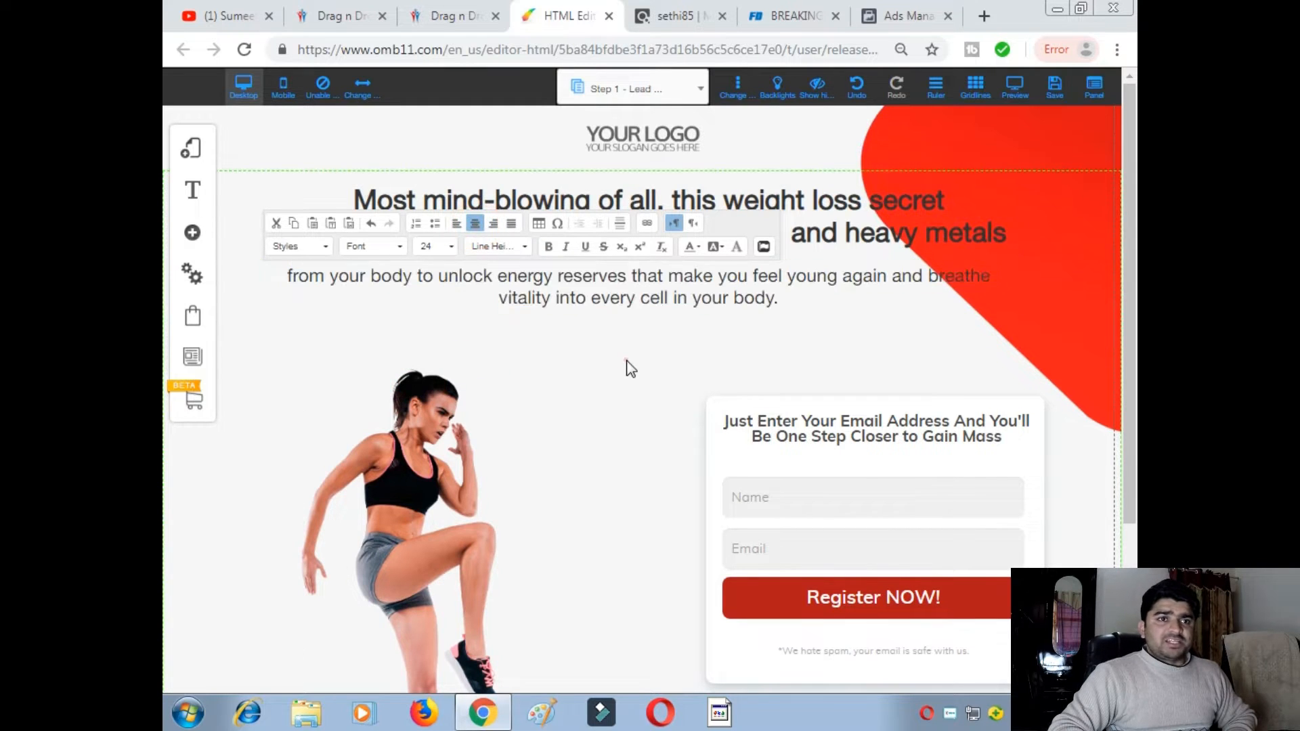
{"action": "left_click", "coordinate": [648, 290]}
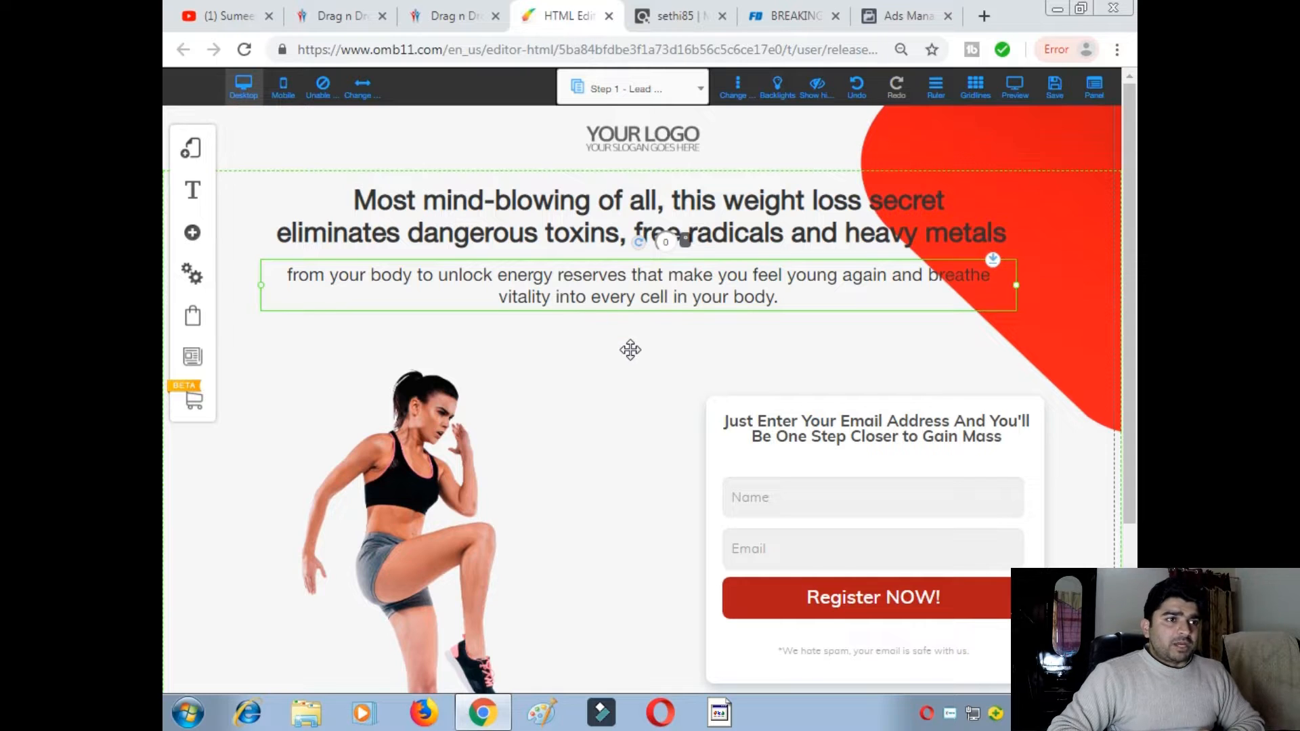
- Move the woman image slightly up and to the left
{"action": "scroll", "coordinate": [630, 352], "scroll_direction": "down", "scroll_amount": 3}
{"action": "left_click_drag", "start_coordinate": [418, 368], "coordinate": [427, 311]}
{"action": "scroll", "coordinate": [439, 333], "scroll_direction": "up", "scroll_amount": 2}
{"action": "scroll", "coordinate": [438, 333], "scroll_direction": "up", "scroll_amount": 1}
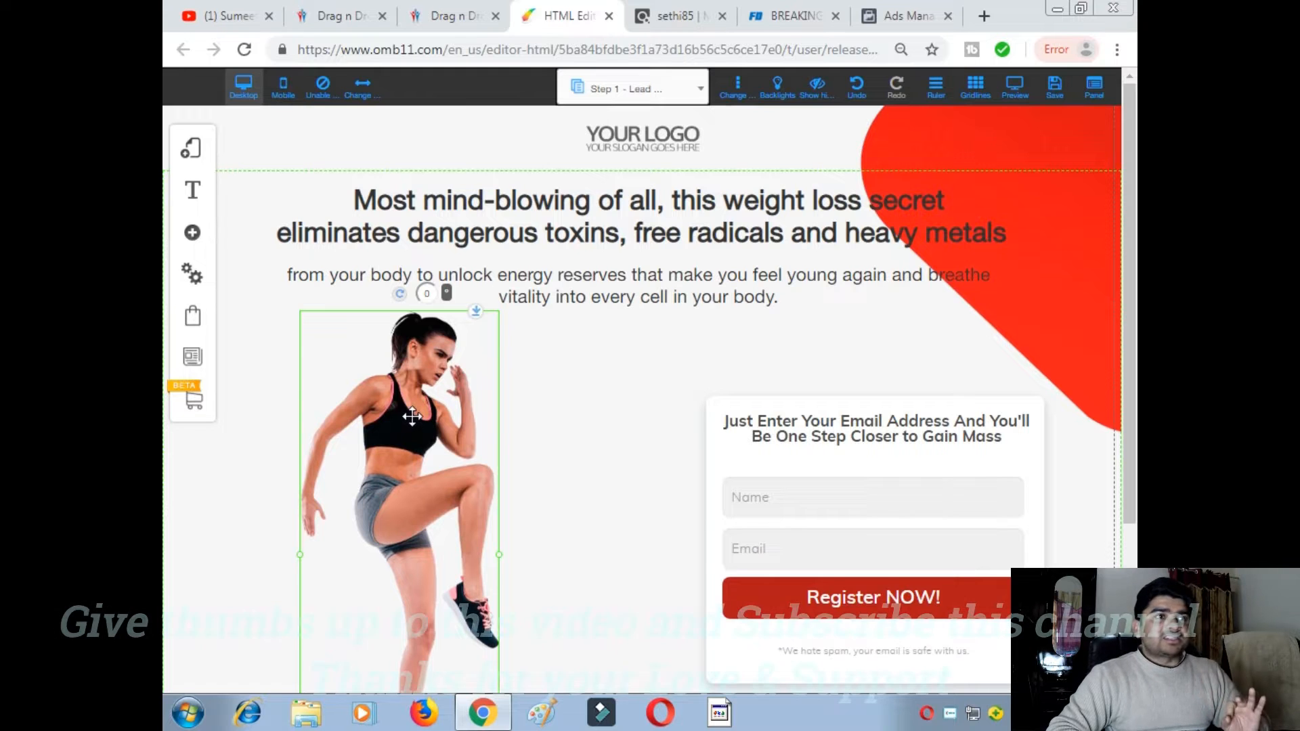
{"action": "scroll", "coordinate": [410, 413], "scroll_direction": "down", "scroll_amount": 2}
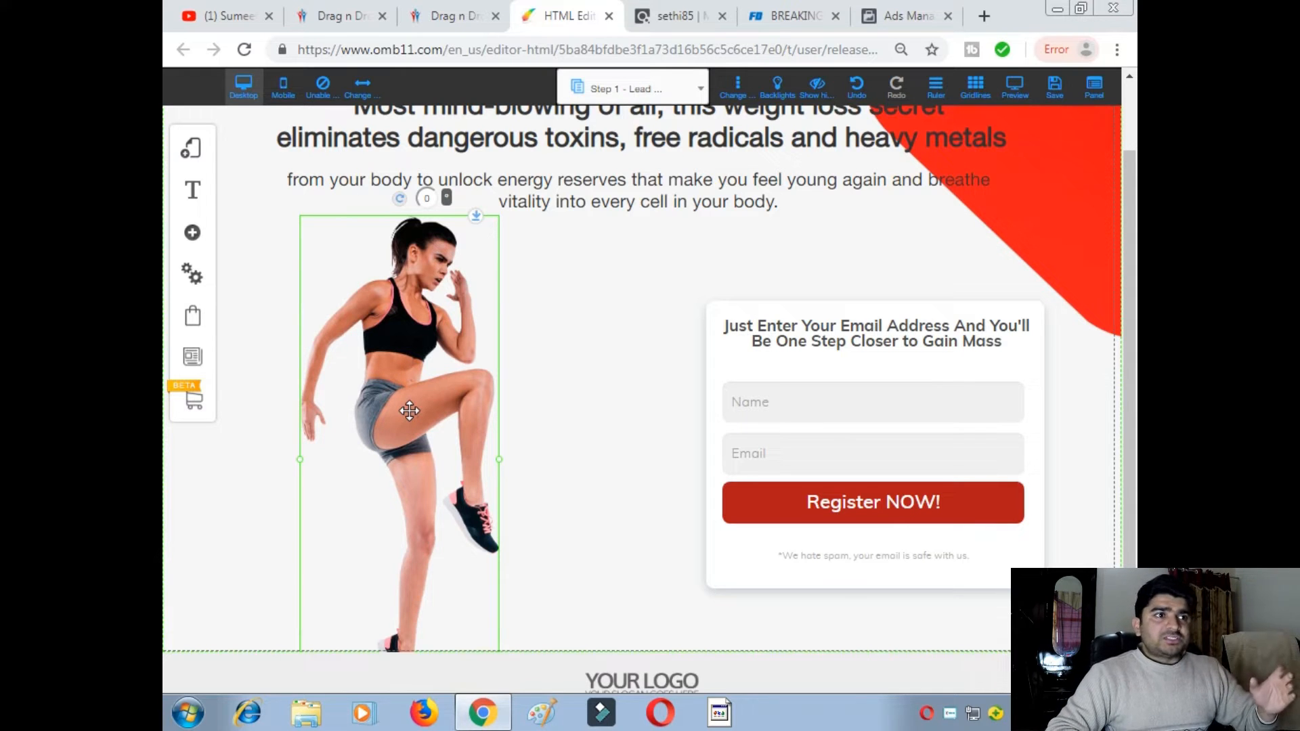
{"action": "left_click_drag", "start_coordinate": [429, 420], "coordinate": [425, 417]}
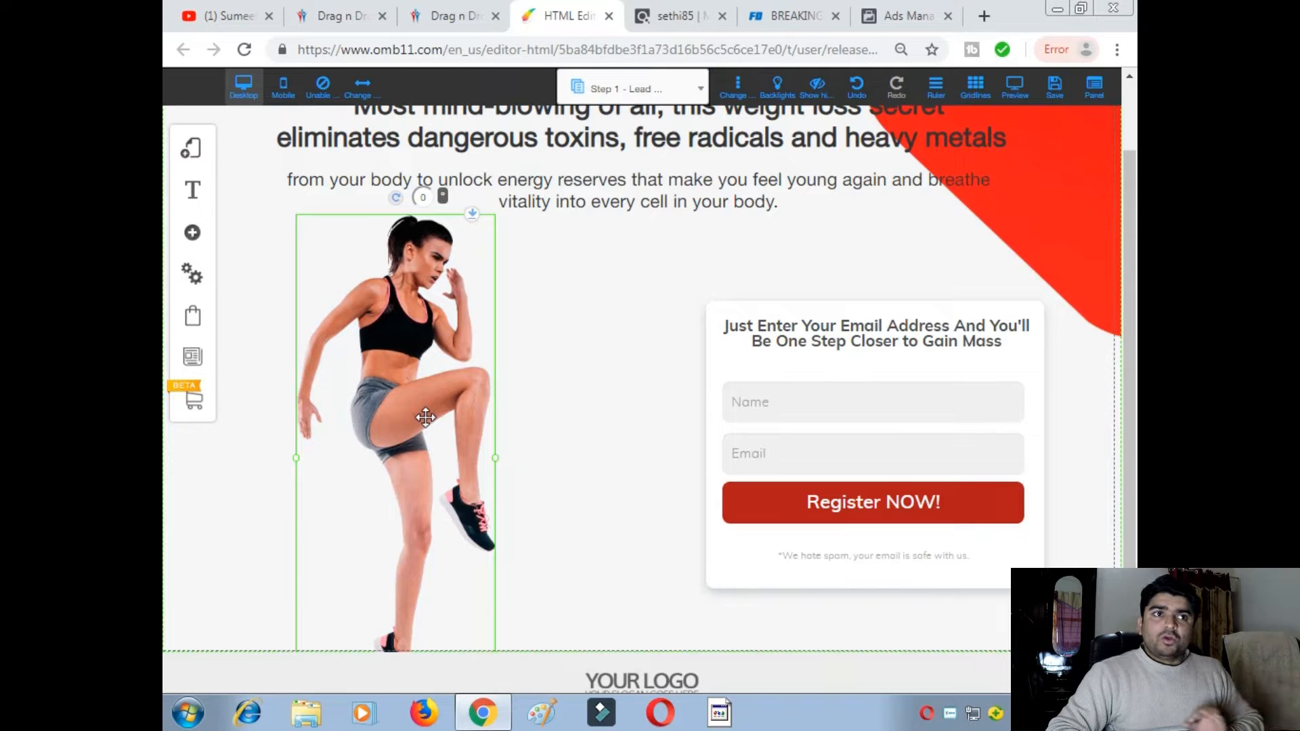
{"action": "scroll", "coordinate": [425, 417], "scroll_direction": "up", "scroll_amount": 2}
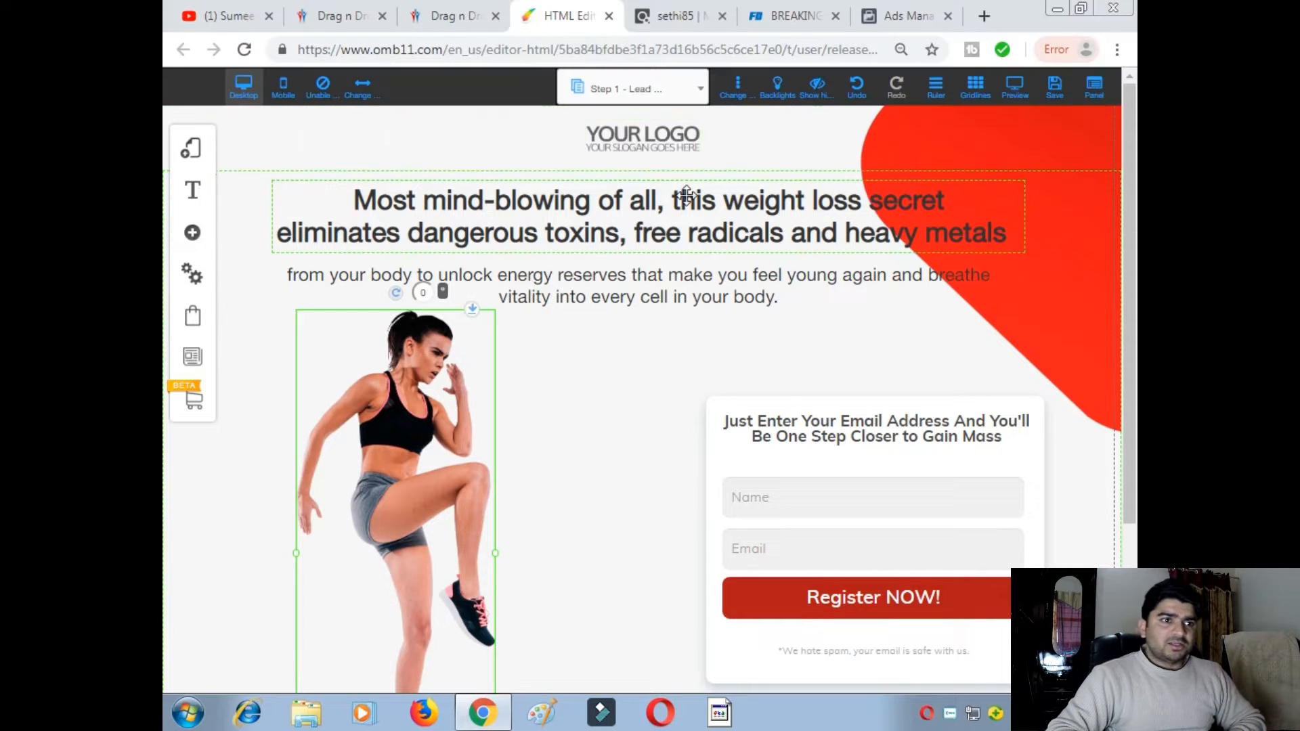
- Nudge the subtext paragraph beneath the main headline slightly up and right
{"action": "scroll", "coordinate": [708, 350], "scroll_direction": "down", "scroll_amount": 1}
{"action": "scroll", "coordinate": [708, 350], "scroll_direction": "down", "scroll_amount": 3}
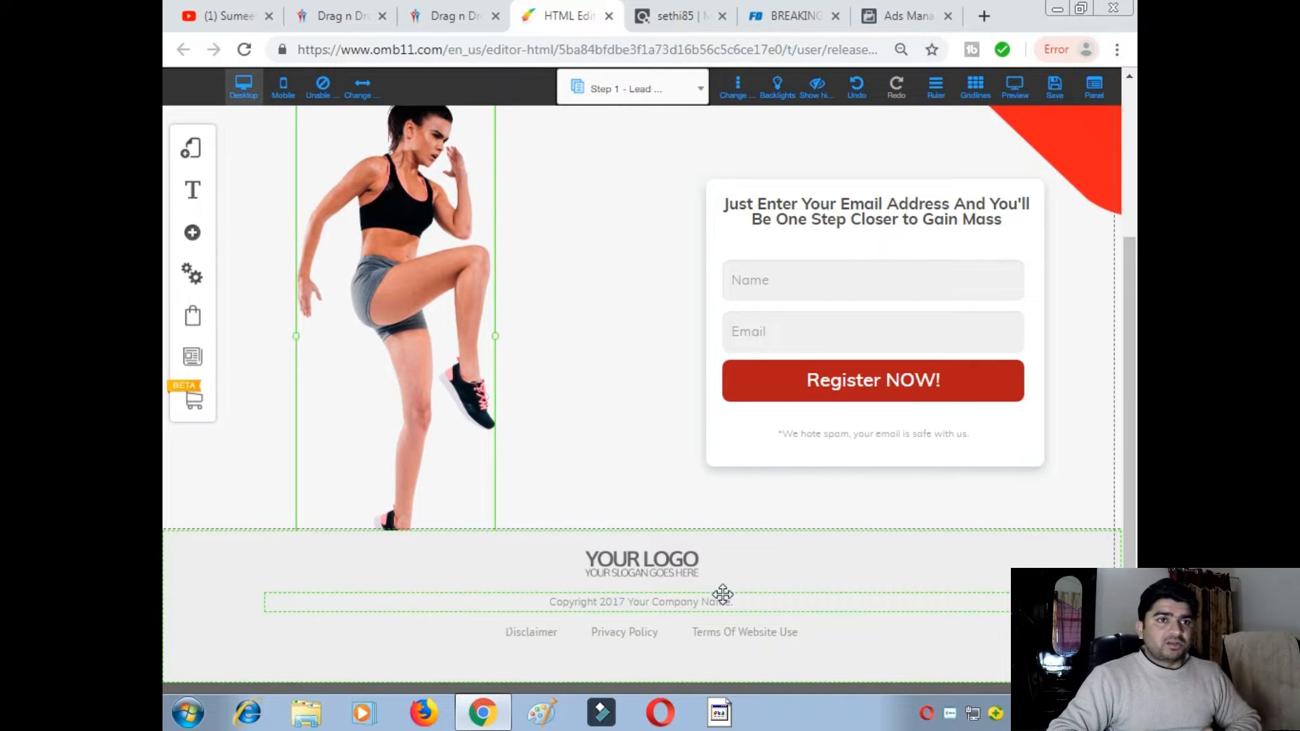
{"action": "scroll", "coordinate": [734, 566], "scroll_direction": "up", "scroll_amount": 3}
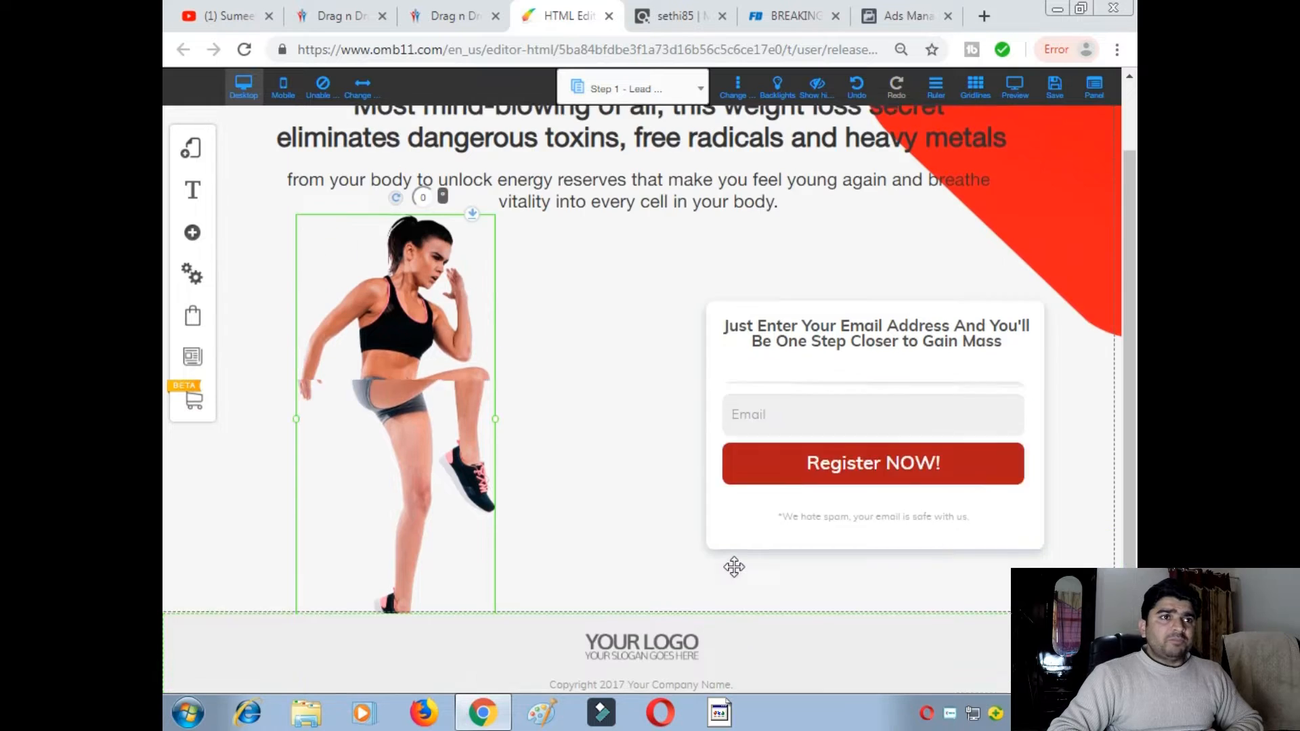
{"action": "left_click", "coordinate": [604, 201]}
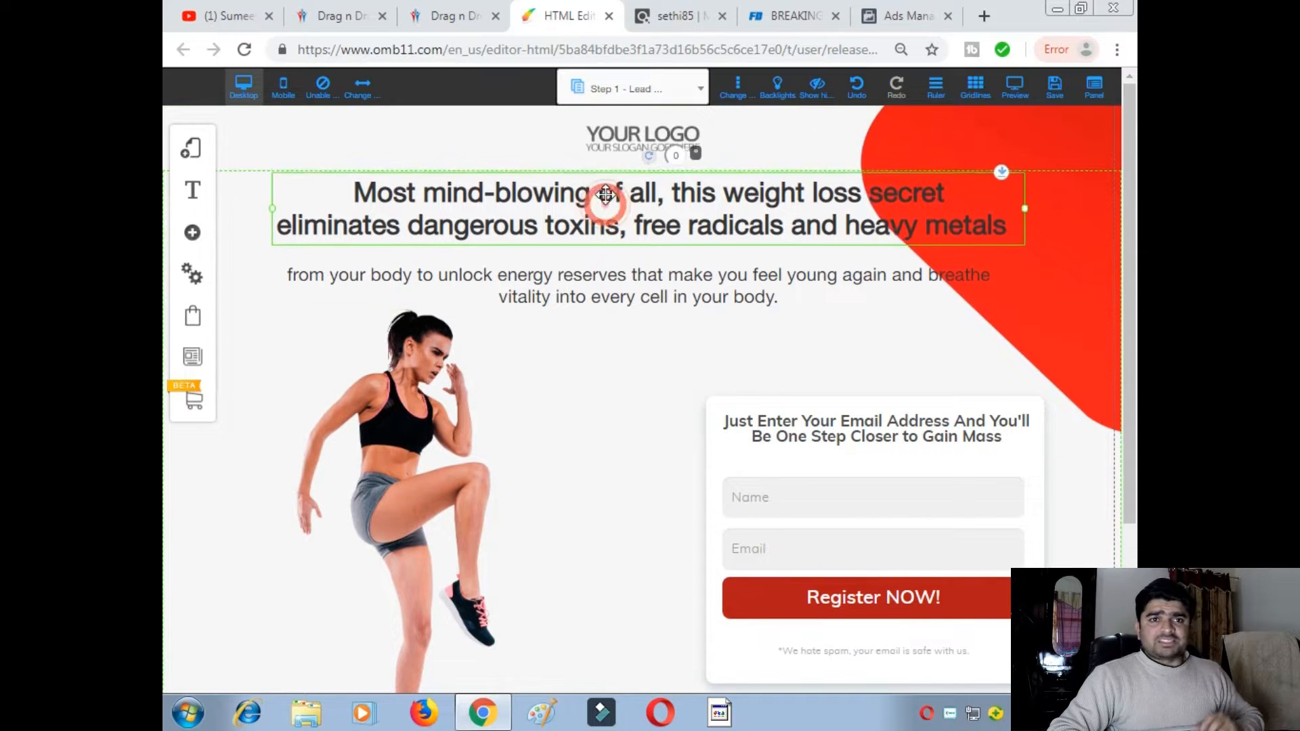
{"action": "left_click_drag", "start_coordinate": [604, 274], "coordinate": [630, 269]}
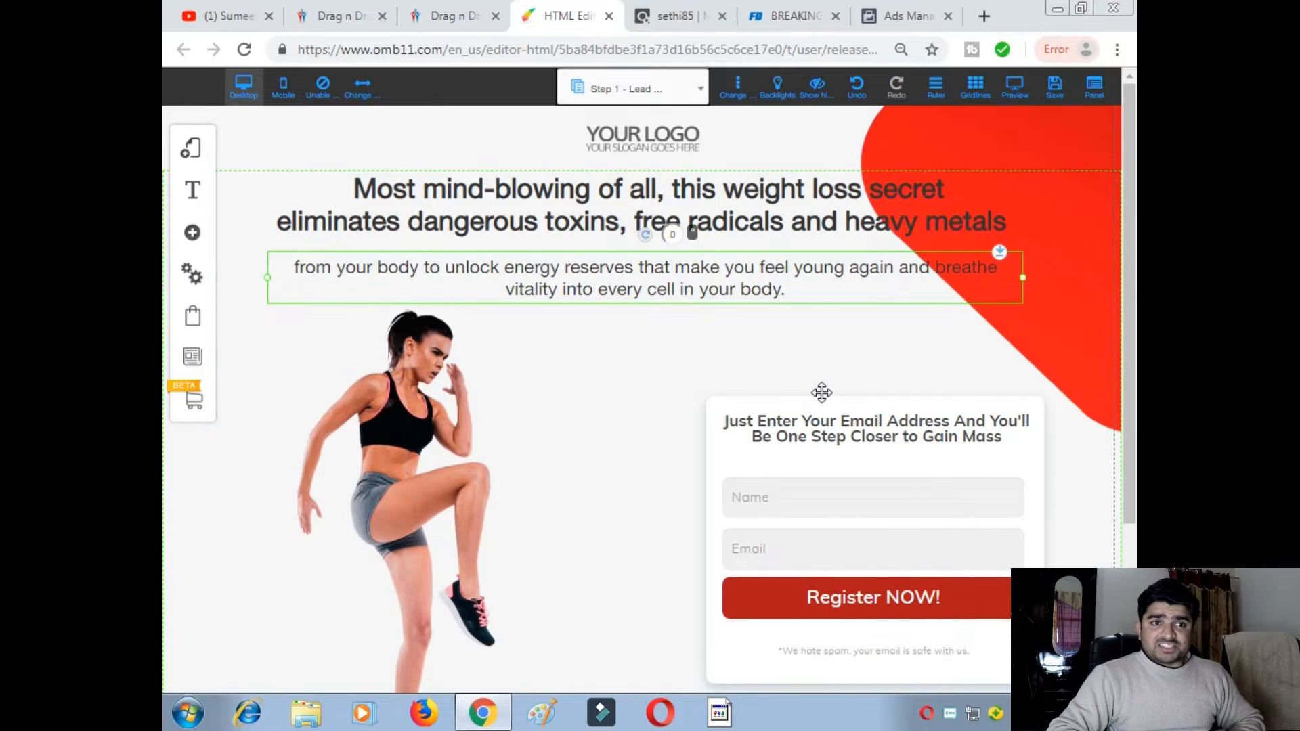
{"action": "scroll", "coordinate": [821, 389], "scroll_direction": "down", "scroll_amount": 1}
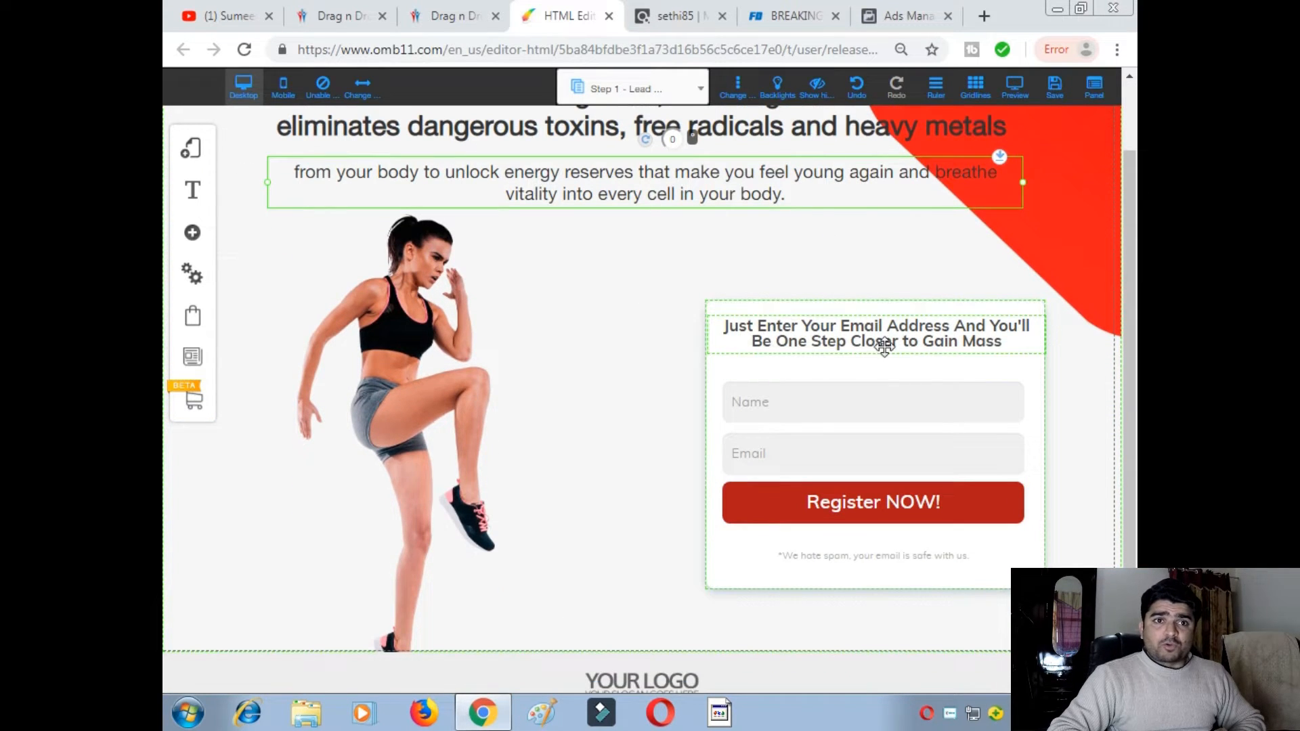
- Change the form heading's ending from 'Gain Mass' to 'weight loss secrets'
{"action": "right_click", "coordinate": [830, 337]}
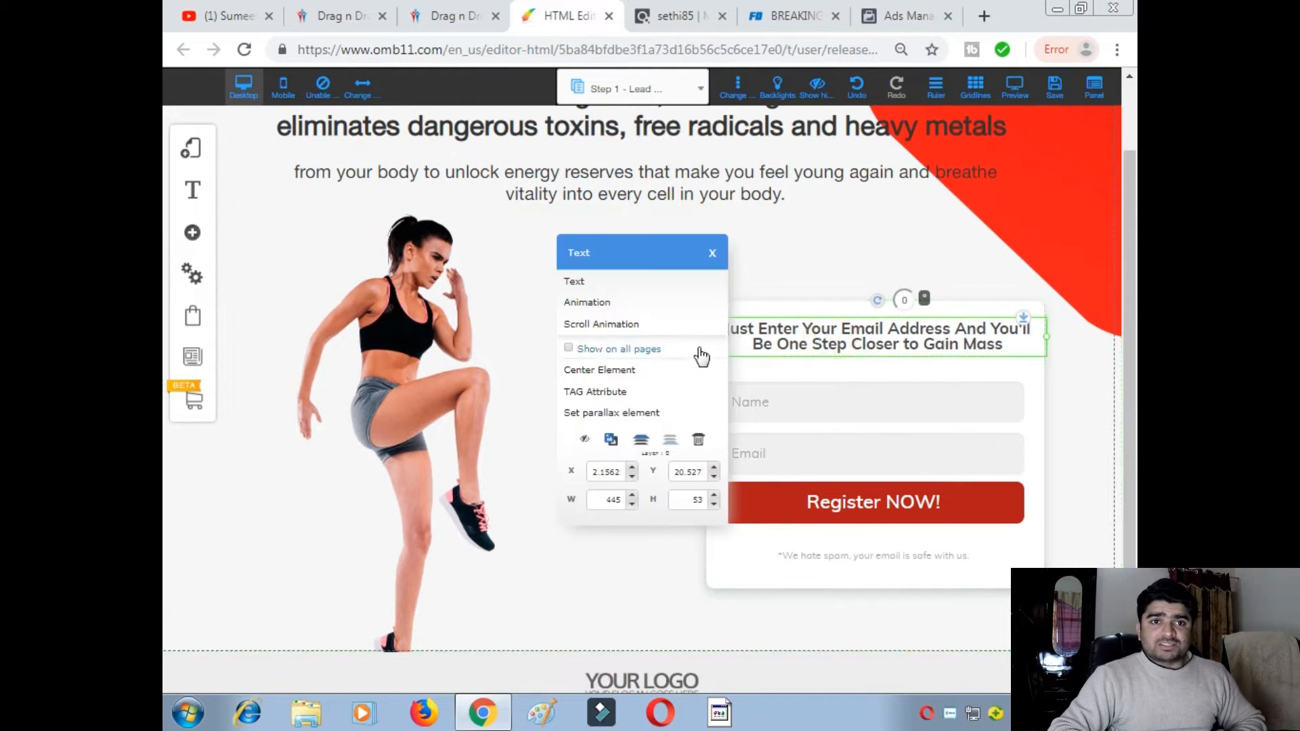
{"action": "left_click", "coordinate": [617, 284]}
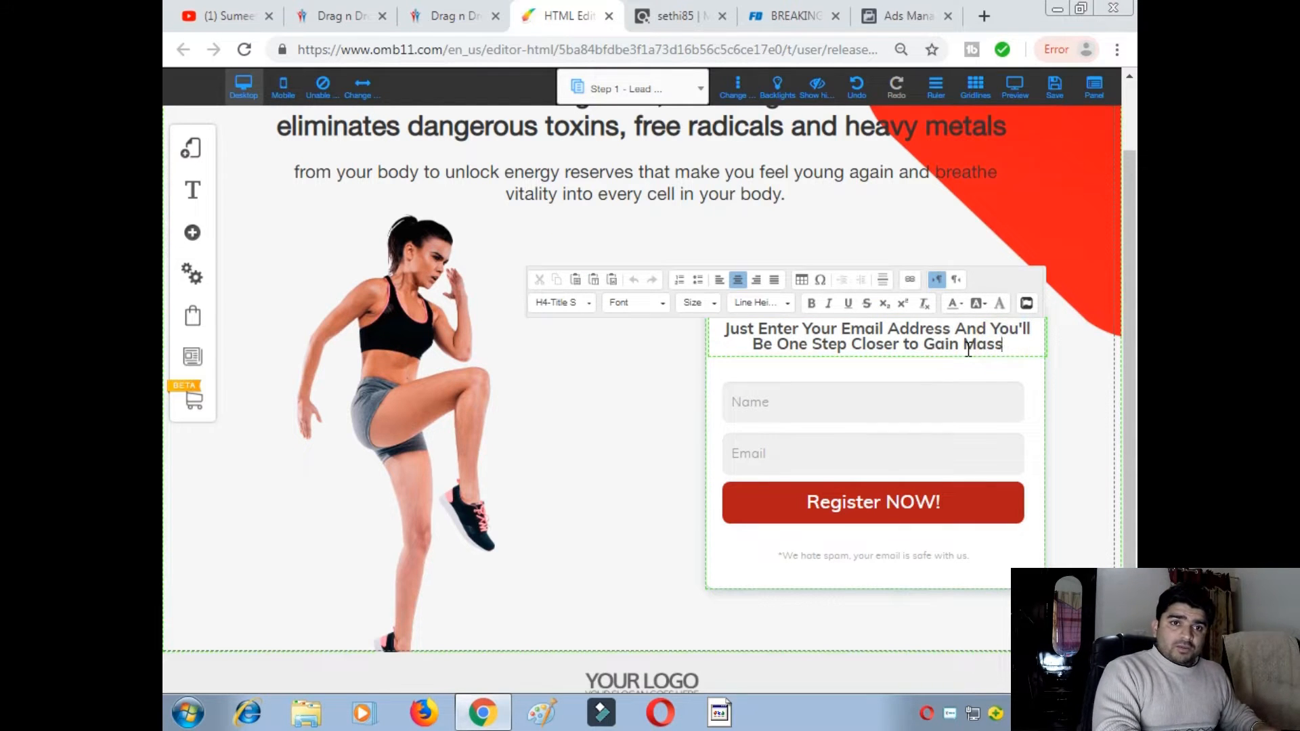
{"action": "key", "text": "BackSpace"}
{"action": "key", "text": "BackSpace"}
{"action": "key", "text": "BackSpace"}
{"action": "key", "text": "BackSpace"}
{"action": "key", "text": "BackSpace"}
{"action": "key", "text": "BackSpace"}
{"action": "key", "text": "BackSpace"}
{"action": "key", "text": "BackSpace"}
{"action": "key", "text": "BackSpace"}
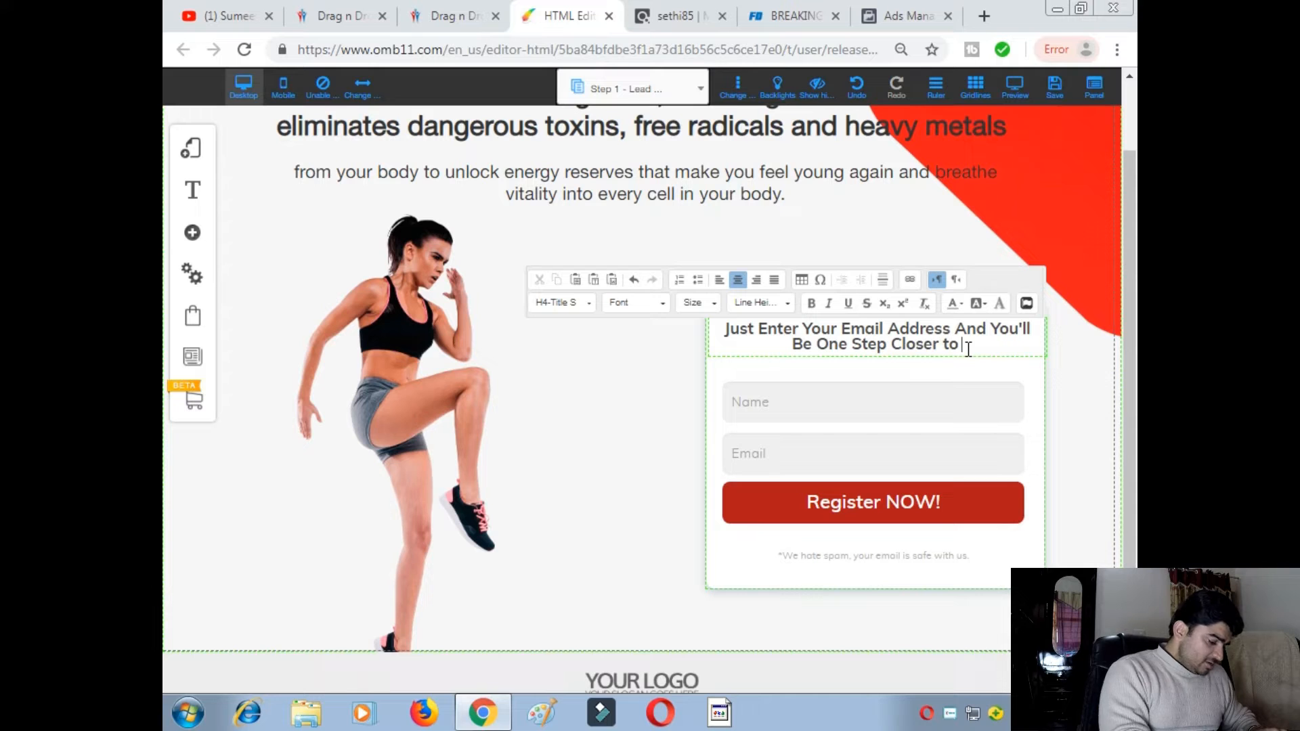
{"action": "type", "text": "weight"}
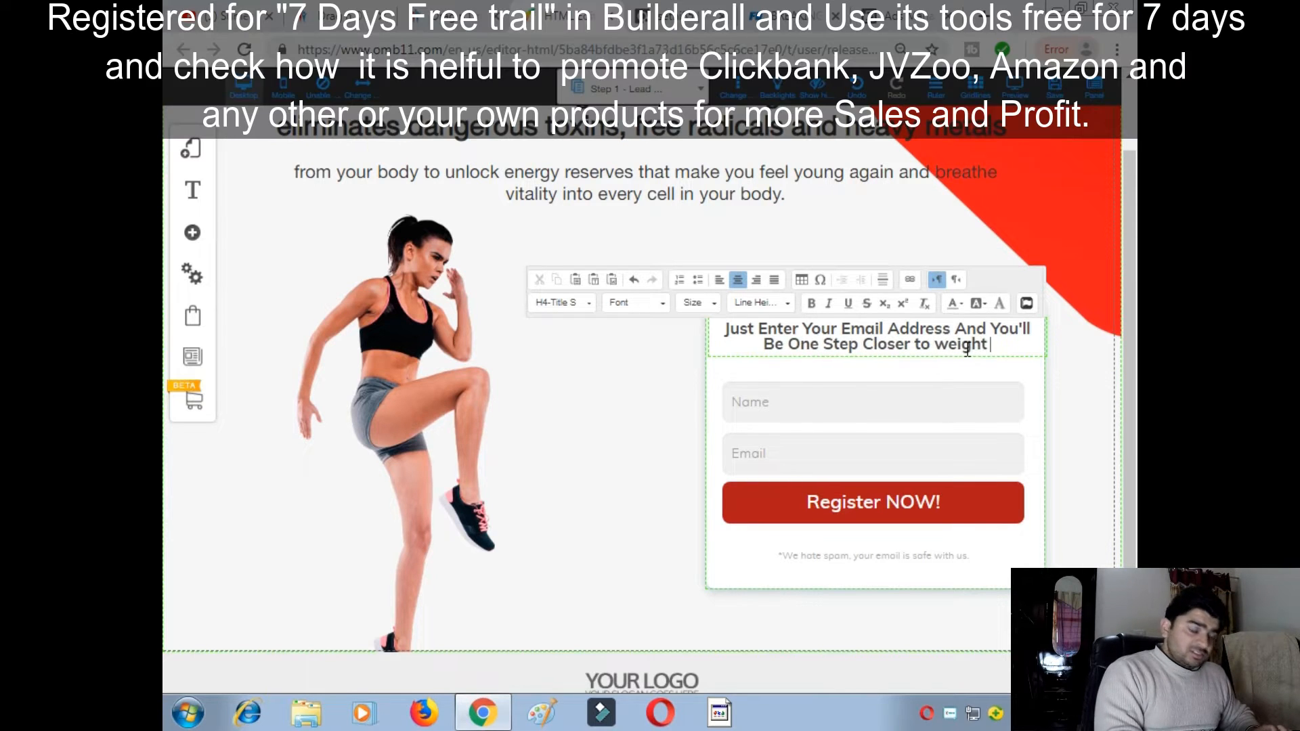
{"action": "type", "text": " loss secrets"}
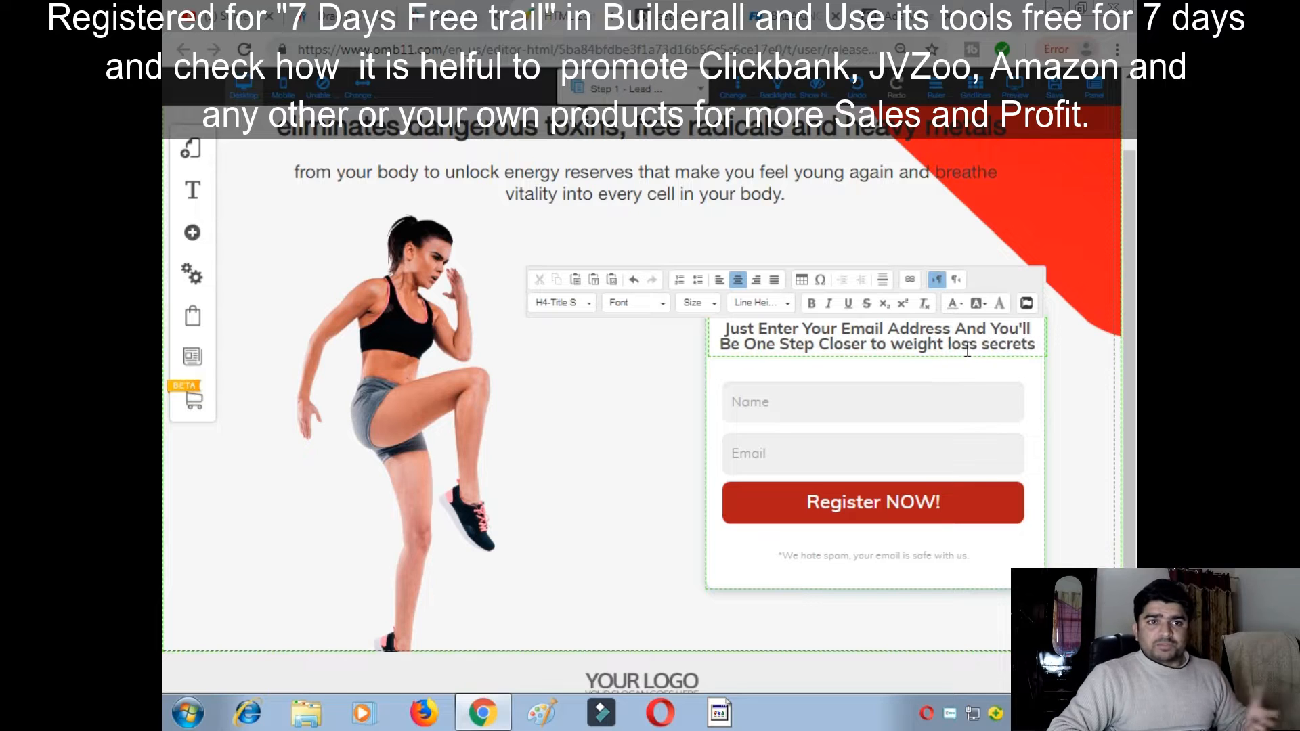
{"action": "left_click", "coordinate": [661, 341]}
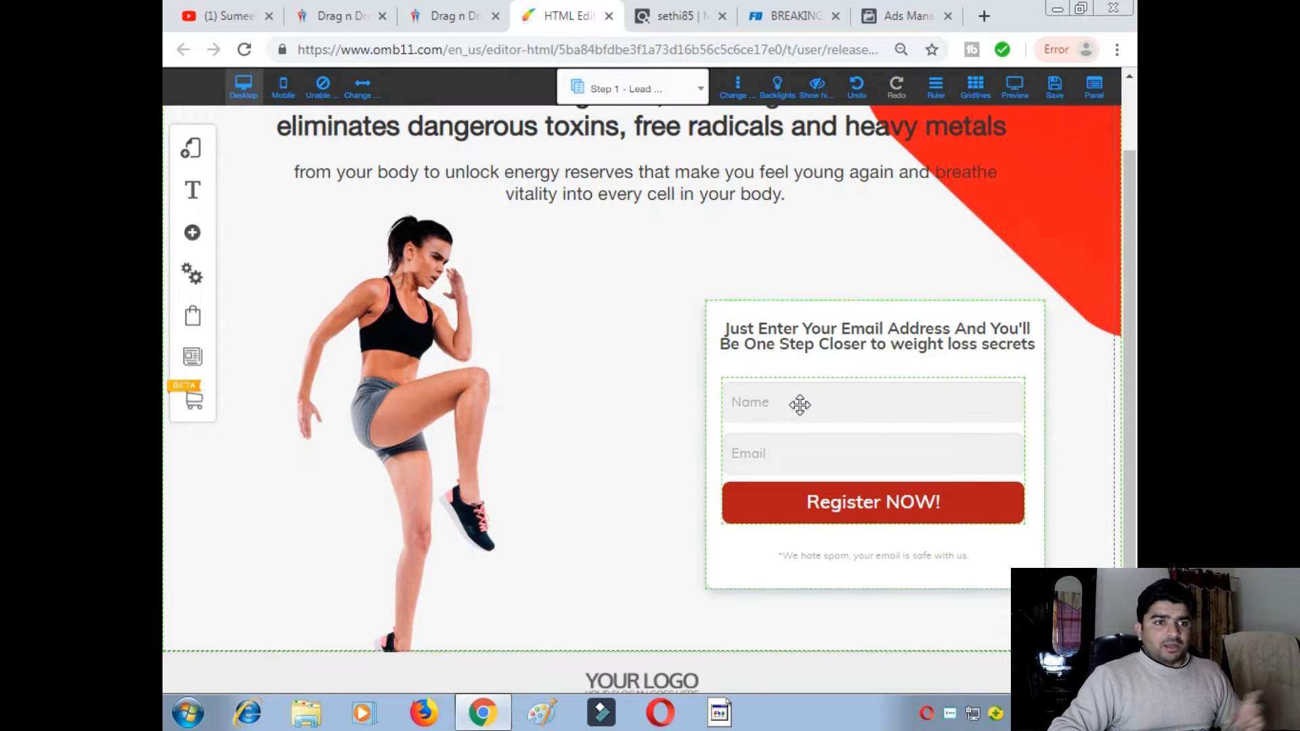
{"action": "scroll", "coordinate": [790, 402], "scroll_direction": "down", "scroll_amount": 2}
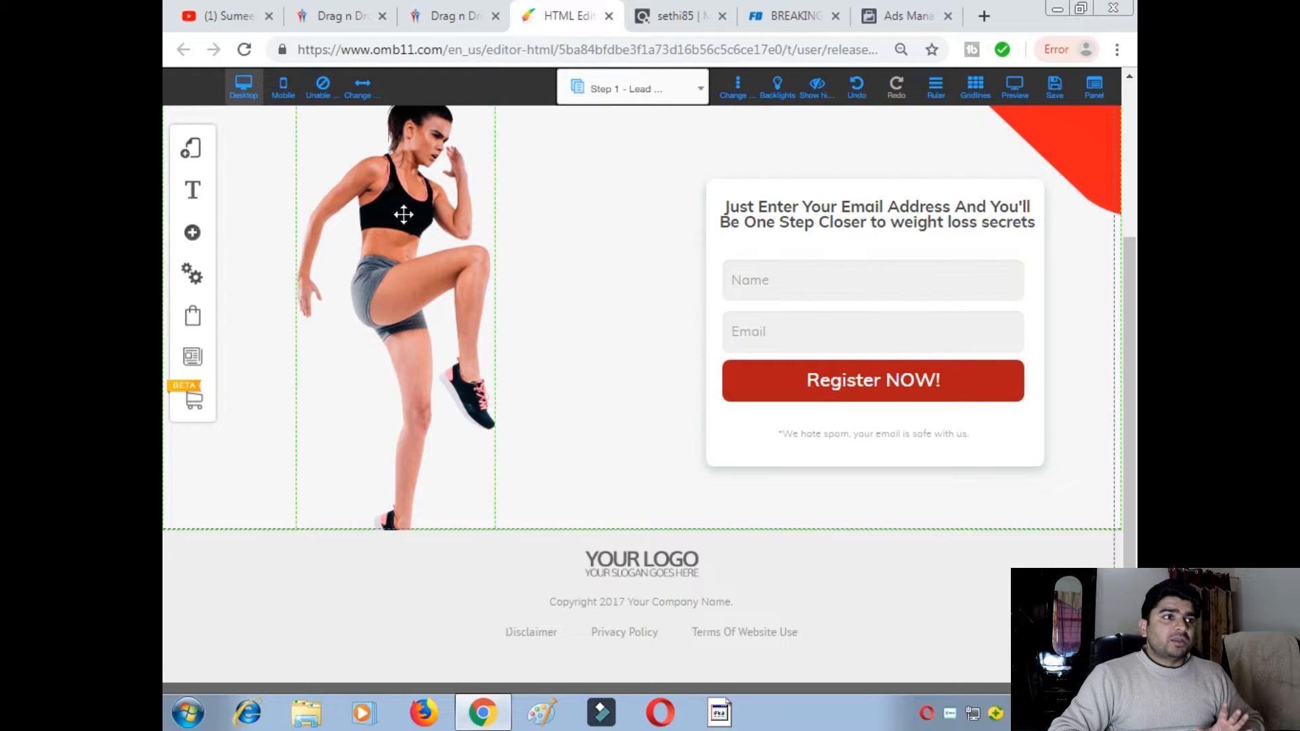
{"action": "left_click", "coordinate": [336, 19]}
- Browse the Builders list in the Builderall navigation sidebar before heading back to the editor
{"action": "scroll", "coordinate": [237, 298], "scroll_direction": "down", "scroll_amount": 4}
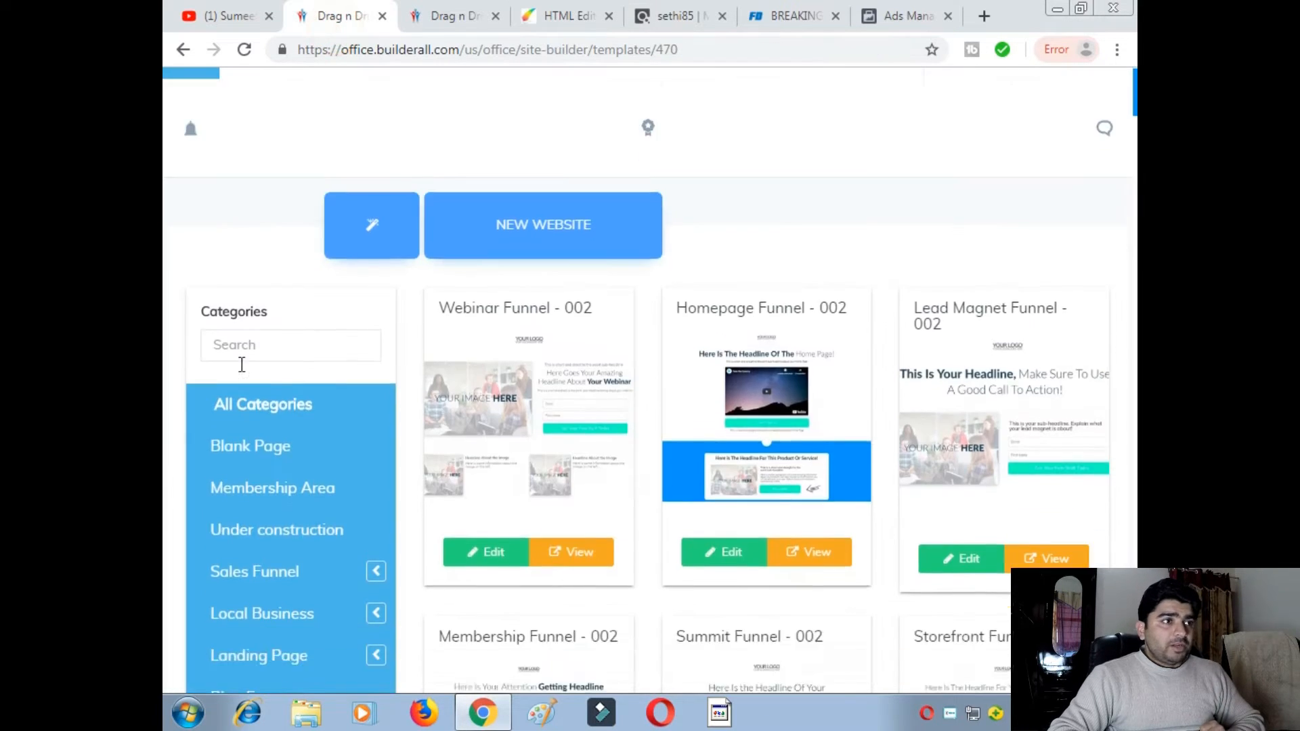
{"action": "scroll", "coordinate": [212, 165], "scroll_direction": "up", "scroll_amount": 4}
{"action": "left_click", "coordinate": [211, 123]}
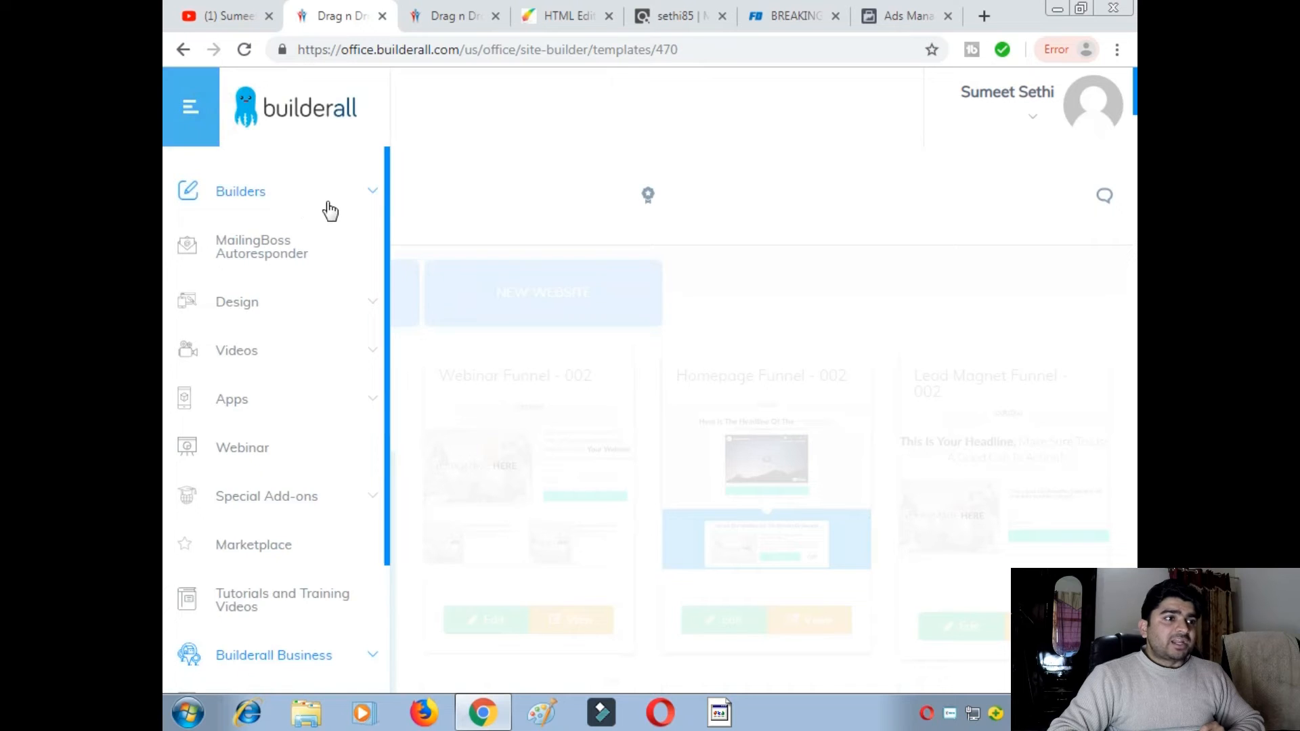
{"action": "left_click", "coordinate": [326, 198]}
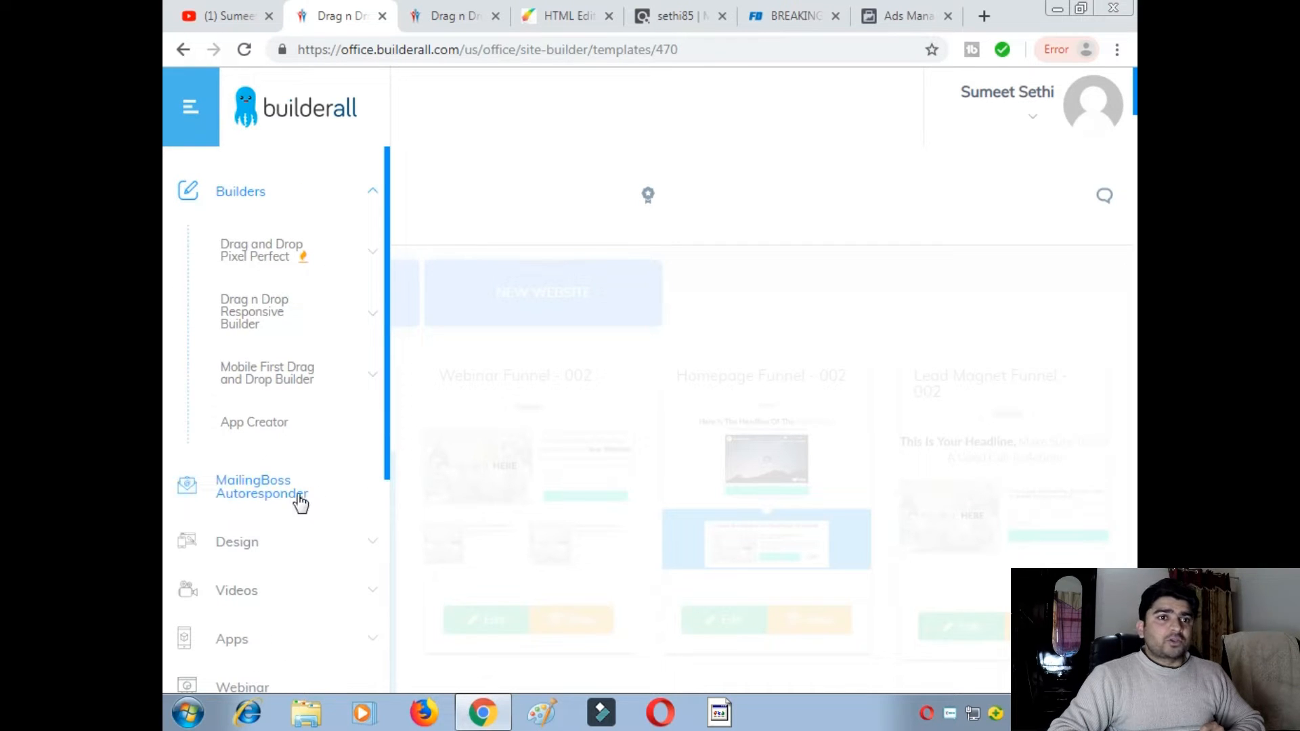
{"action": "left_click", "coordinate": [590, 19]}
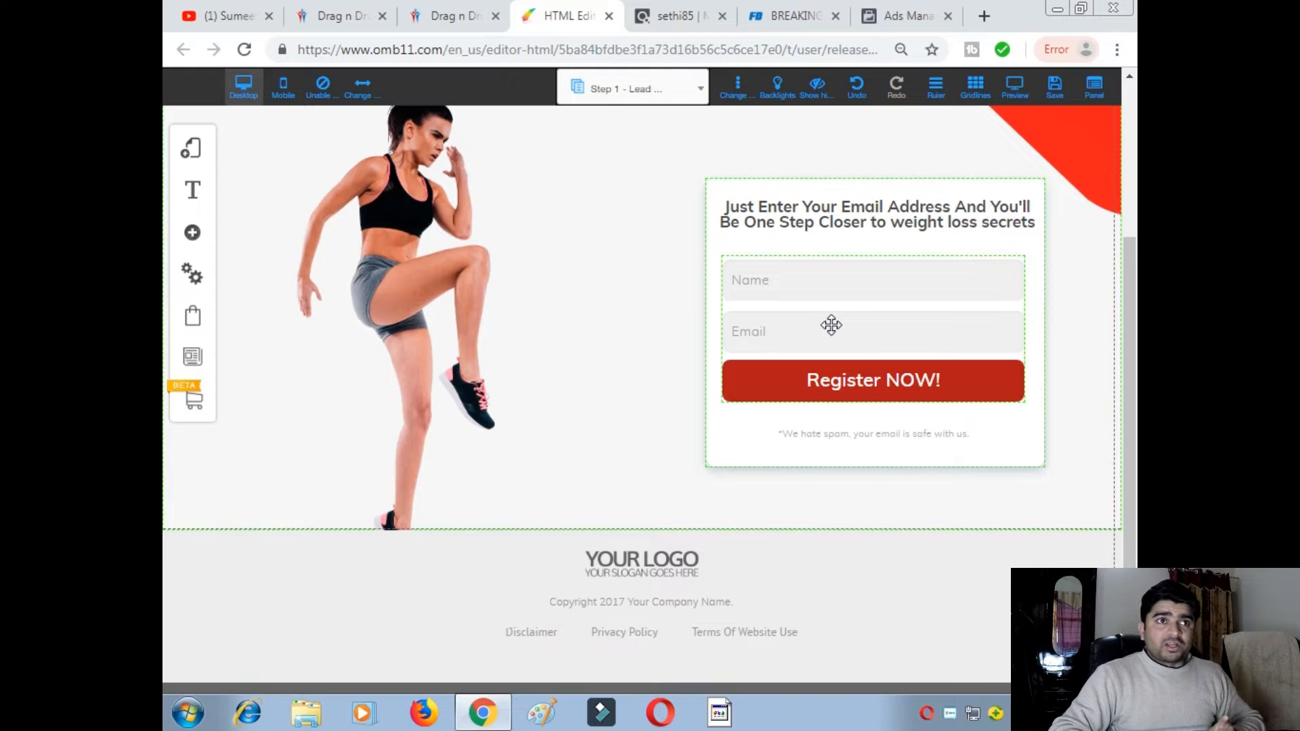
{"action": "left_click", "coordinate": [678, 28]}
- Scroll through the Fat Decimator sales copy, briefly glancing at the ClickBank marketplace page
{"action": "left_click", "coordinate": [786, 27]}
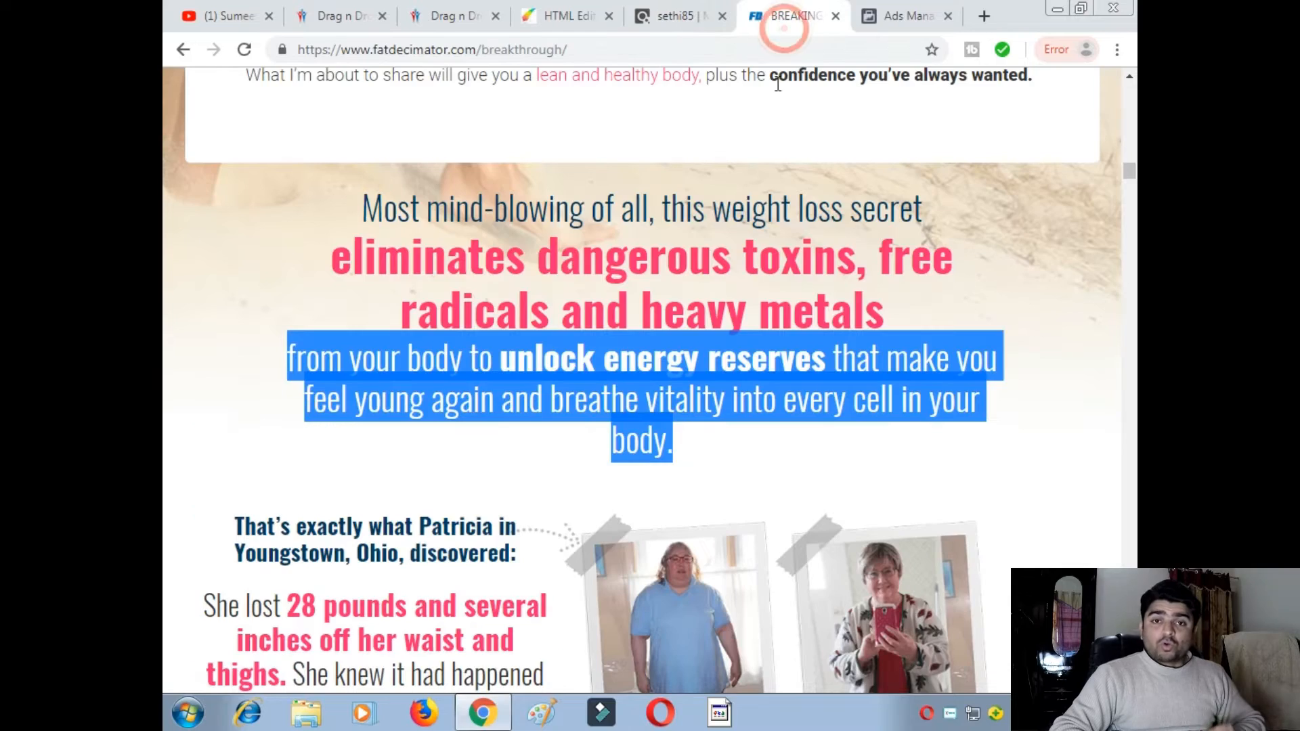
{"action": "scroll", "coordinate": [579, 355], "scroll_direction": "down", "scroll_amount": 3}
{"action": "scroll", "coordinate": [579, 355], "scroll_direction": "down", "scroll_amount": 2}
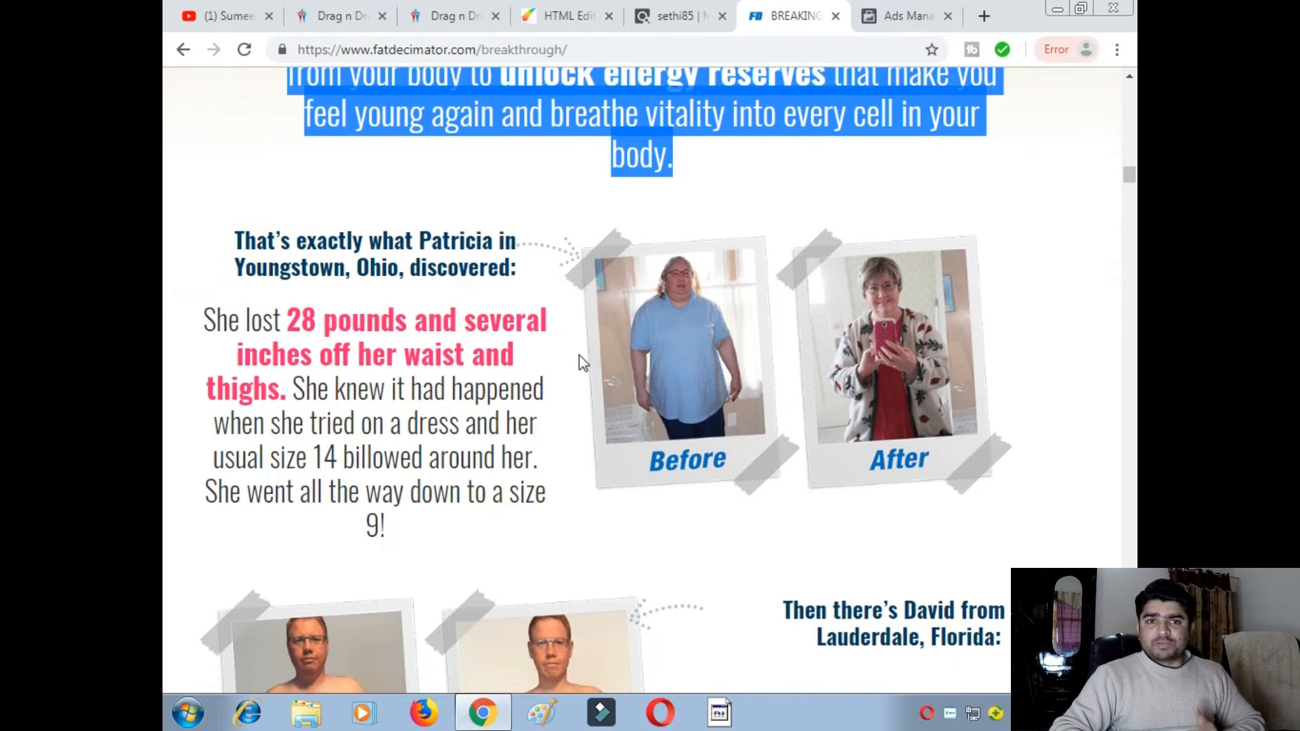
{"action": "scroll", "coordinate": [579, 344], "scroll_direction": "up", "scroll_amount": 3}
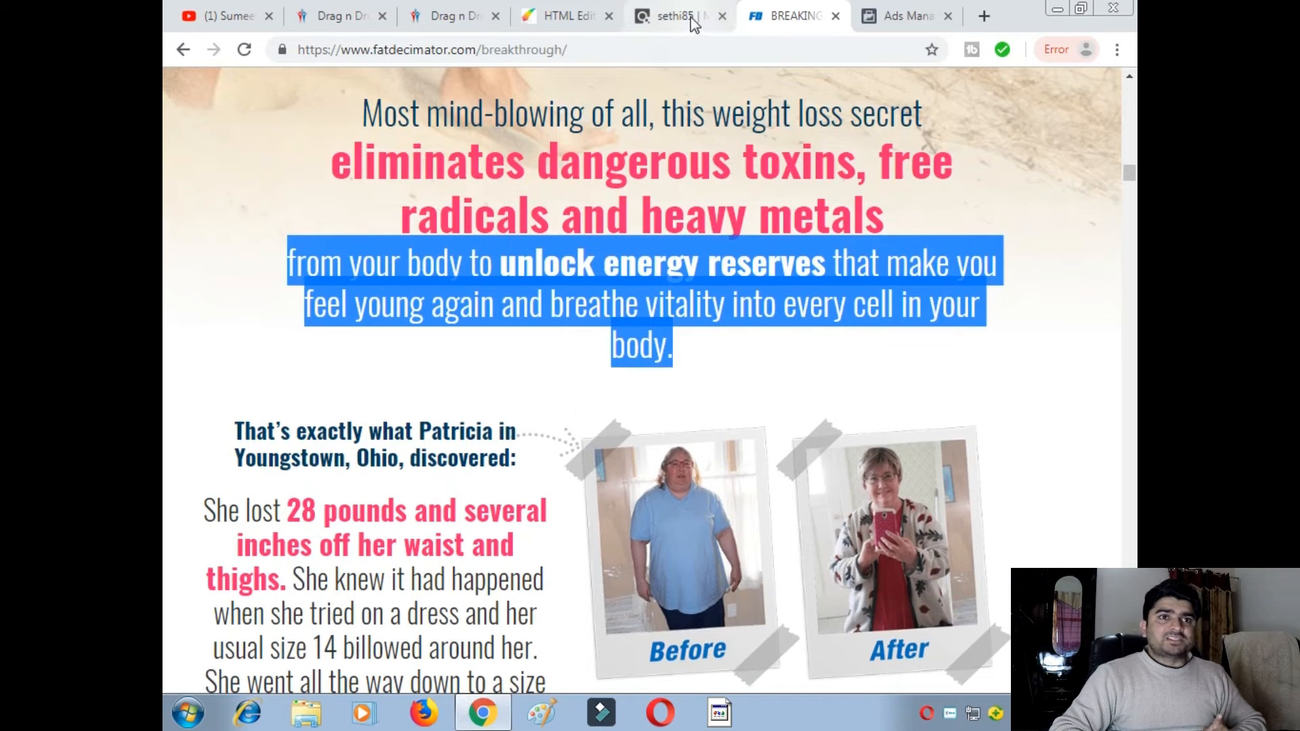
{"action": "scroll", "coordinate": [658, 250], "scroll_direction": "up", "scroll_amount": 2}
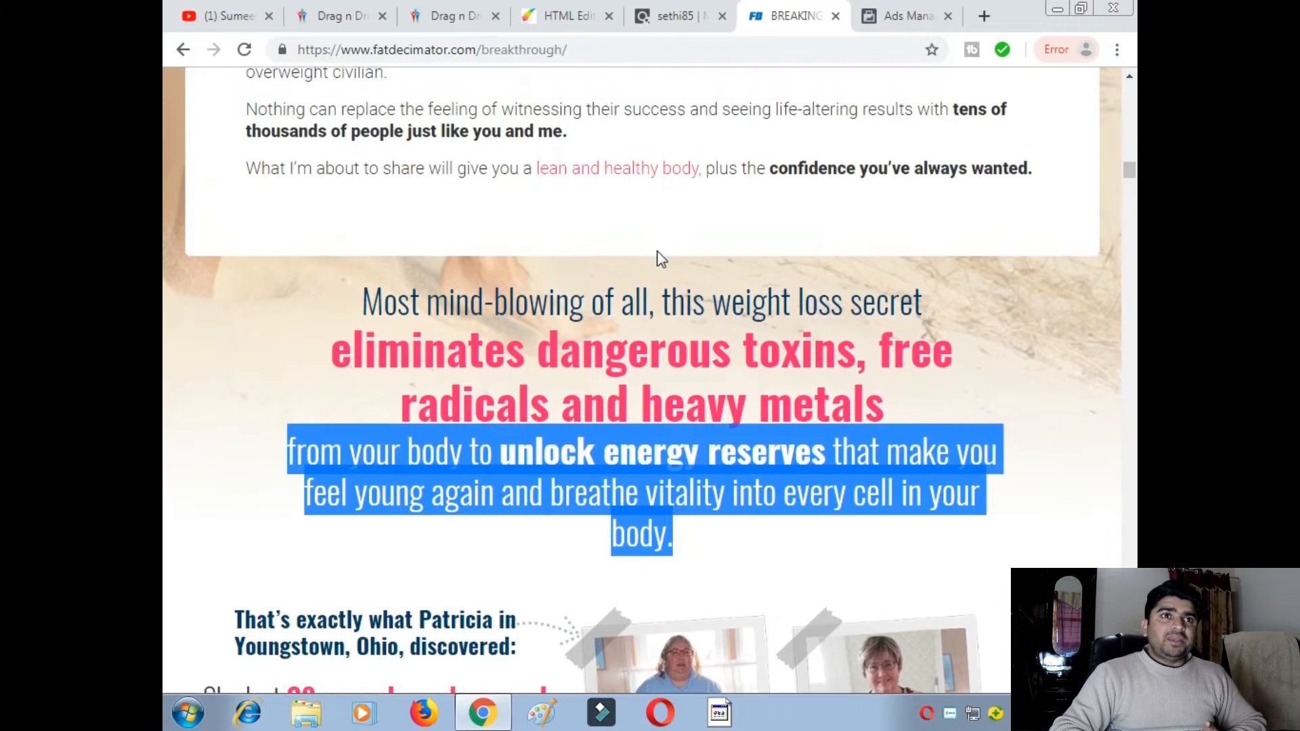
{"action": "scroll", "coordinate": [657, 254], "scroll_direction": "down", "scroll_amount": 3}
{"action": "left_click", "coordinate": [681, 16]}
{"action": "left_click", "coordinate": [785, 17]}
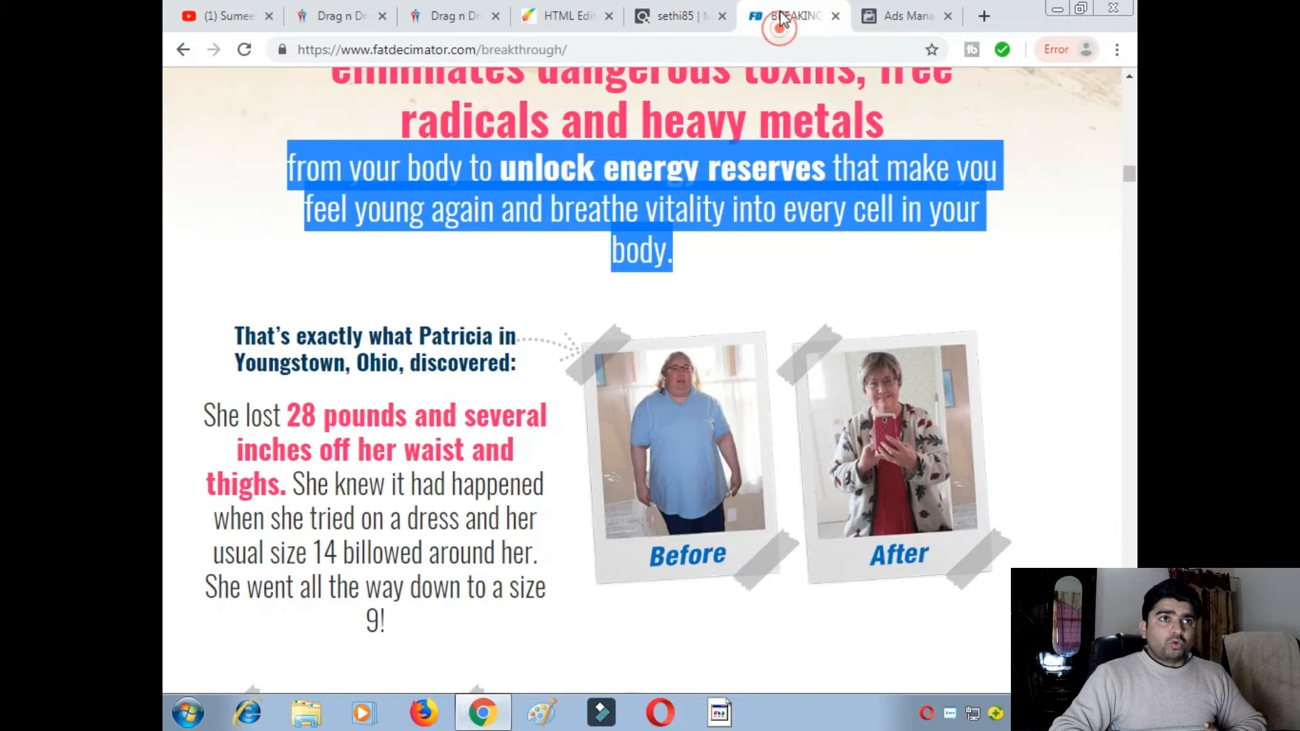
- Raise the woman image about 30 px in the lead page editor
{"action": "left_click", "coordinate": [568, 16]}
{"action": "scroll", "coordinate": [488, 402], "scroll_direction": "up", "scroll_amount": 2}
{"action": "left_click_drag", "start_coordinate": [487, 403], "coordinate": [475, 381]}
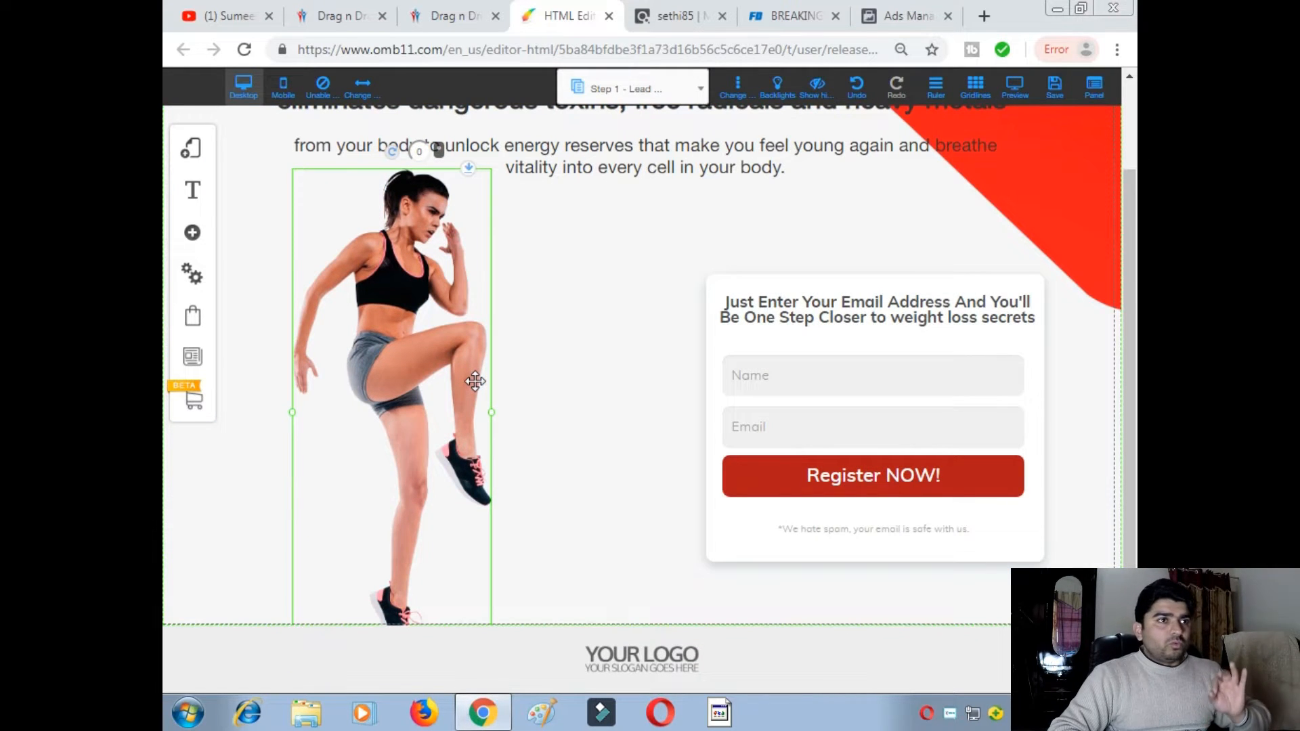
{"action": "scroll", "coordinate": [479, 383], "scroll_direction": "down", "scroll_amount": 1}
{"action": "scroll", "coordinate": [400, 344], "scroll_direction": "up", "scroll_amount": 2}
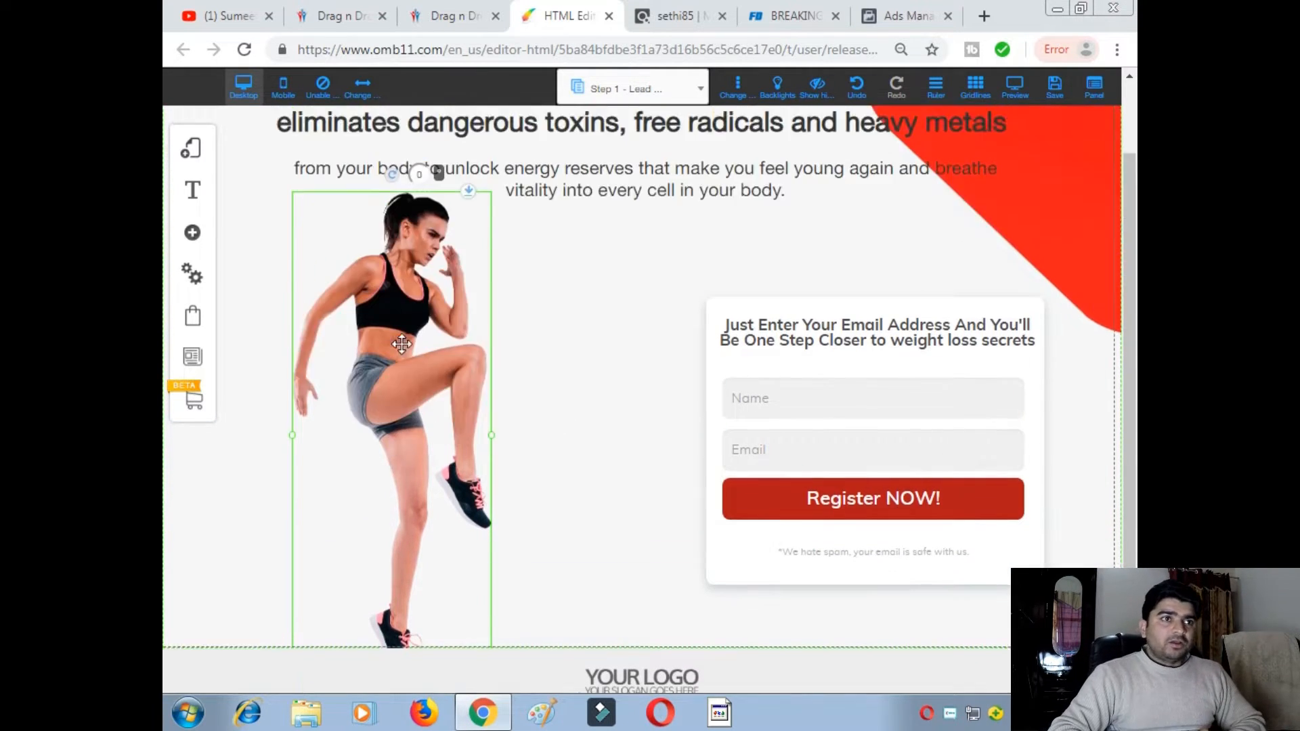
{"action": "scroll", "coordinate": [401, 344], "scroll_direction": "up", "scroll_amount": 1}
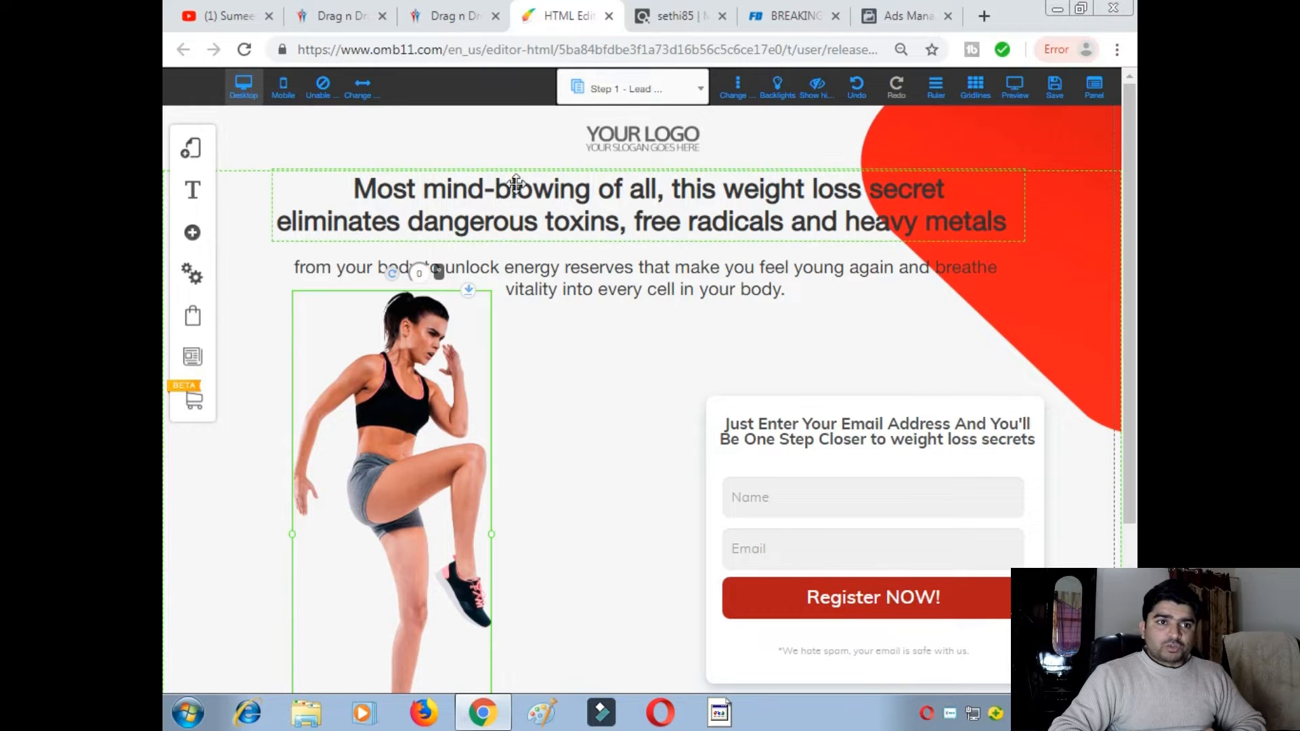
{"action": "left_click_drag", "start_coordinate": [430, 270], "coordinate": [685, 322]}
{"action": "scroll", "coordinate": [770, 393], "scroll_direction": "down", "scroll_amount": 1}
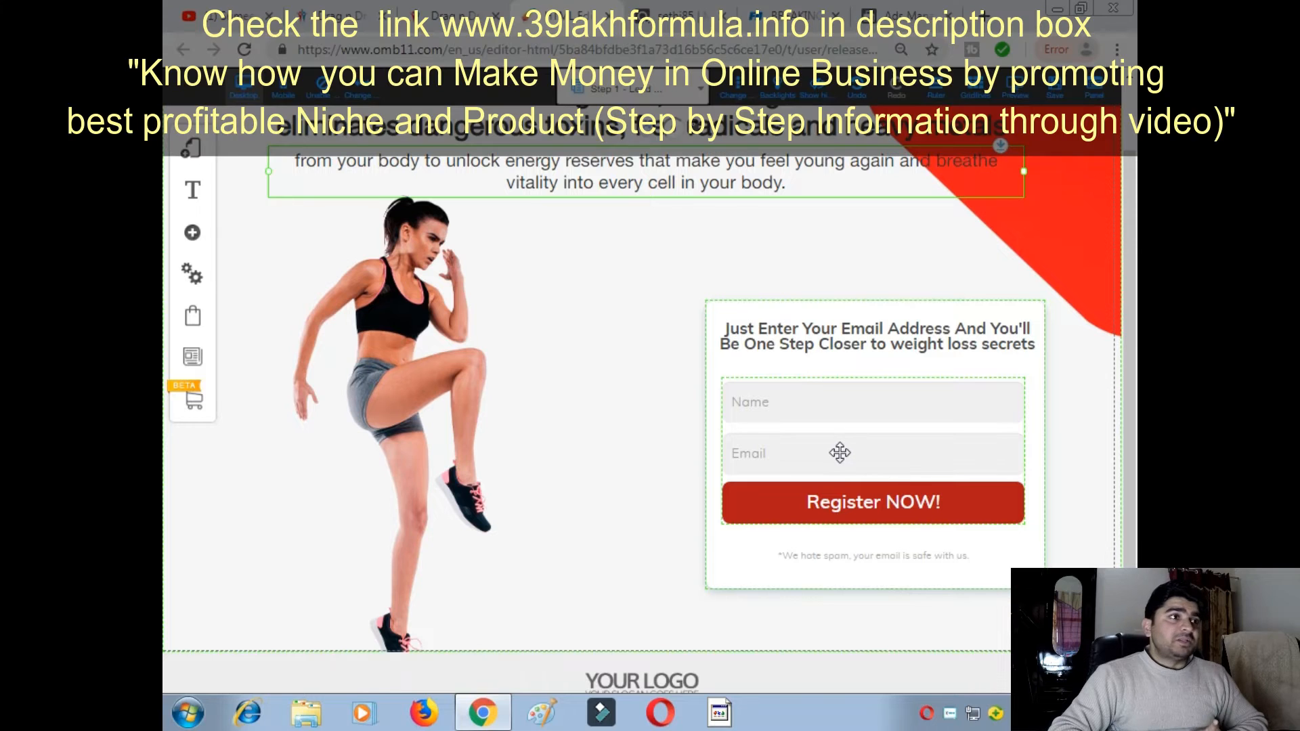
{"action": "left_click", "coordinate": [192, 233]}
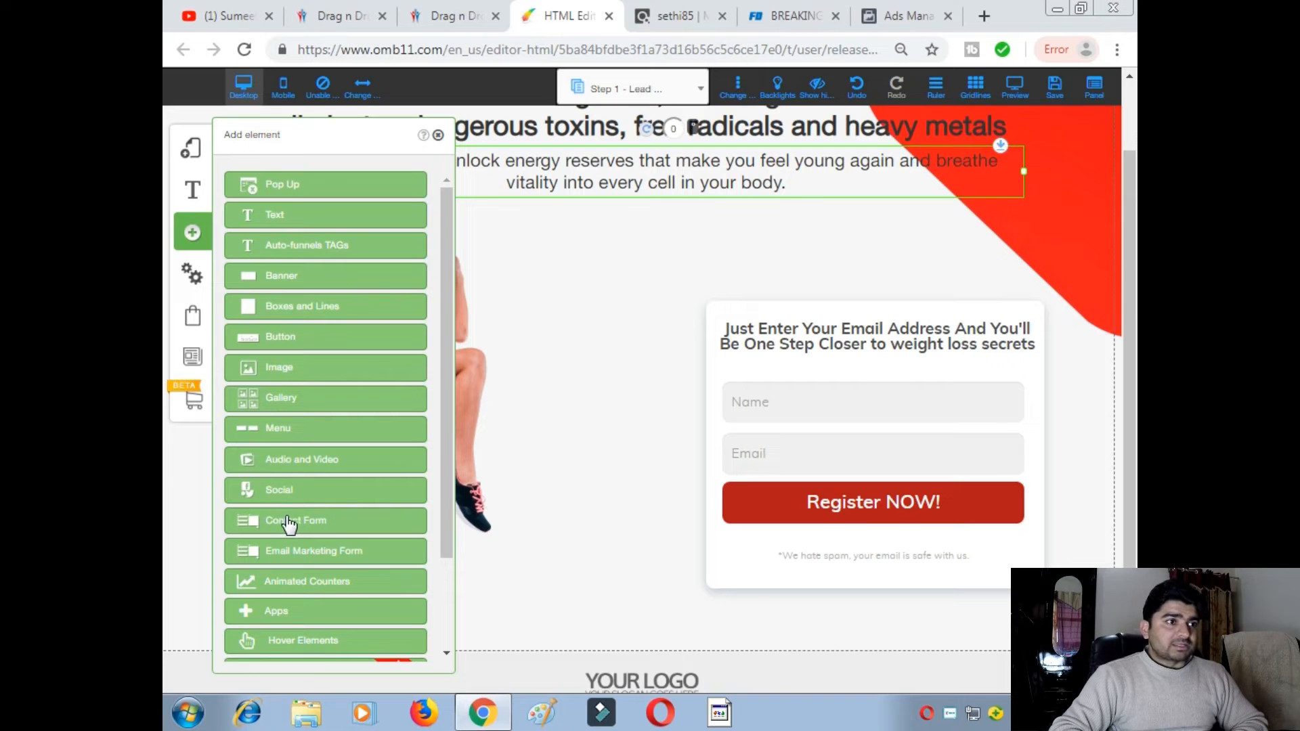
{"action": "left_click", "coordinate": [289, 521]}
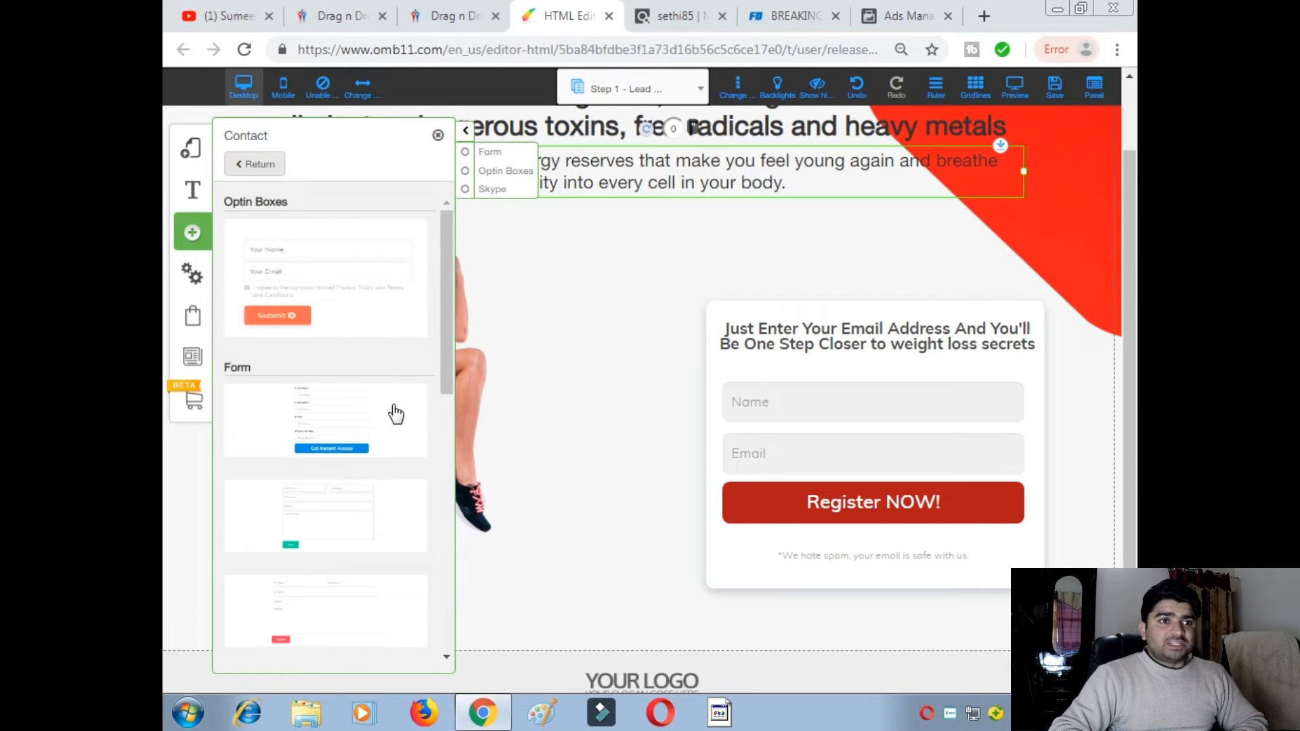
{"action": "left_click", "coordinate": [366, 421]}
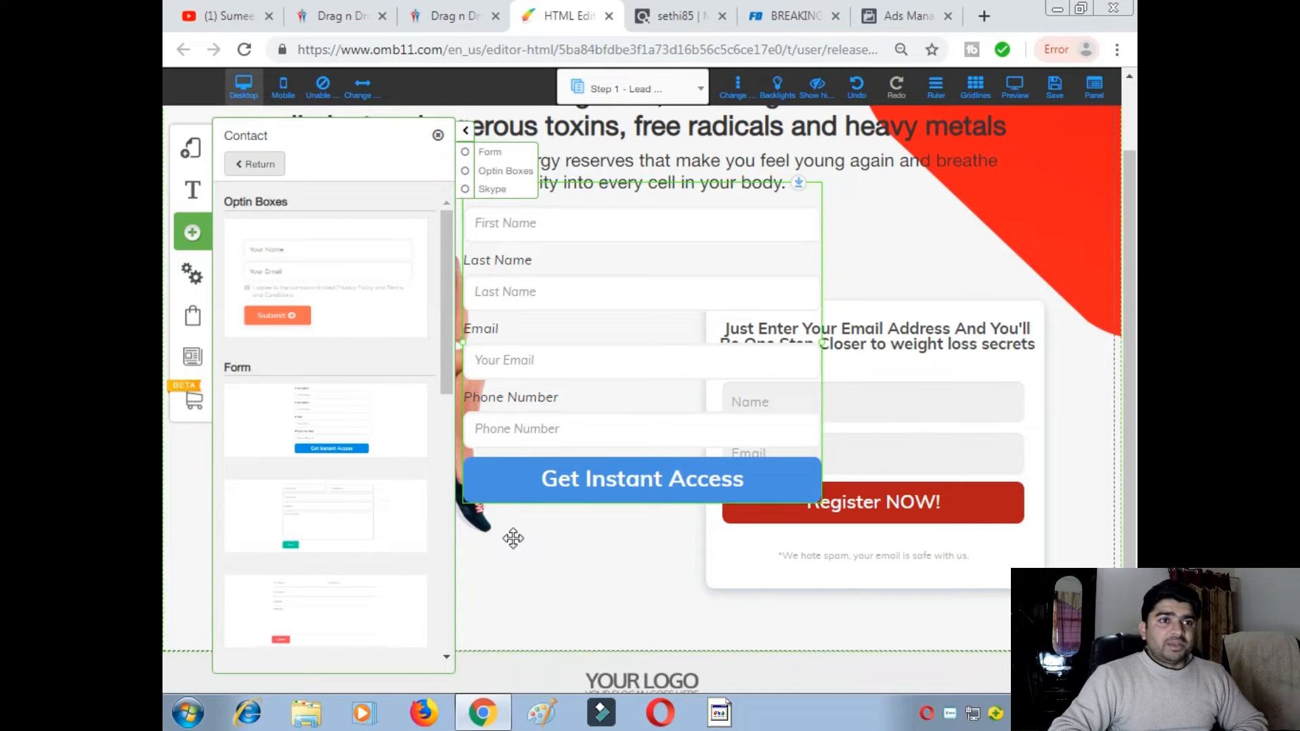
{"action": "left_click", "coordinate": [512, 536]}
{"action": "left_click_drag", "start_coordinate": [616, 374], "coordinate": [706, 444]}
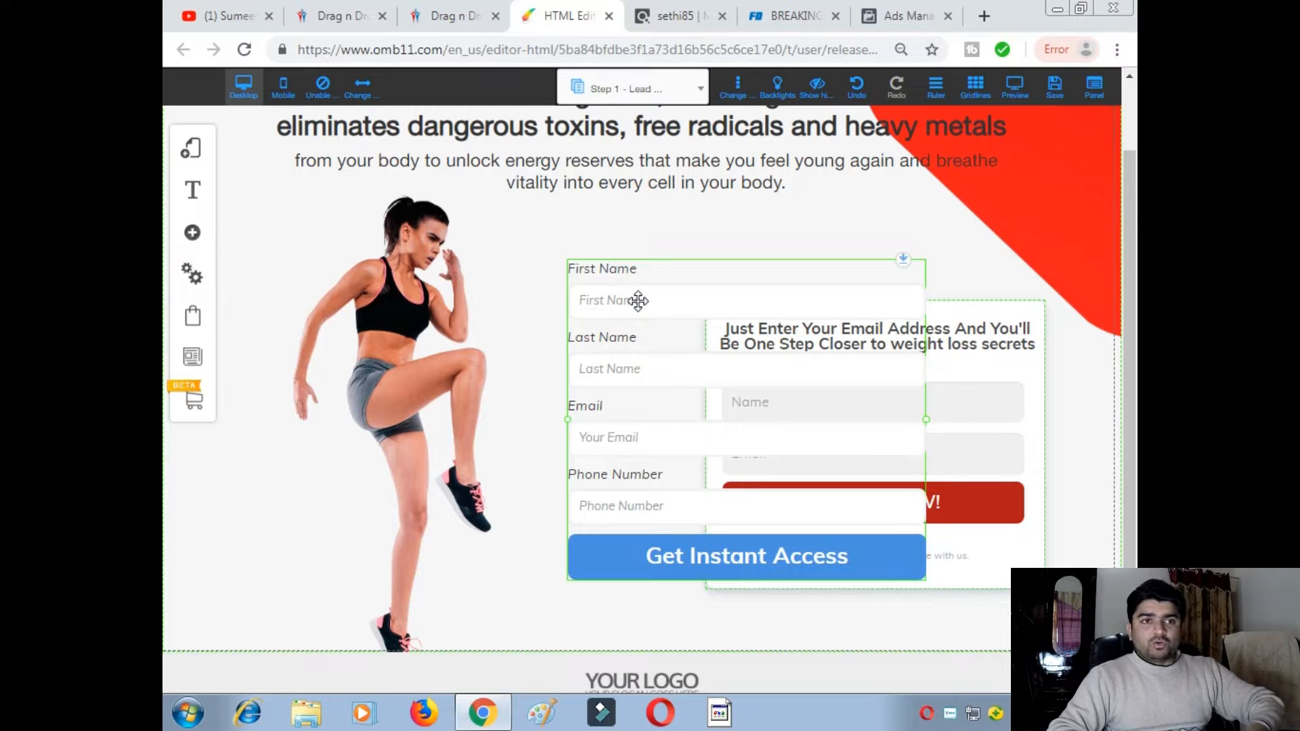
{"action": "key", "text": "Delete"}
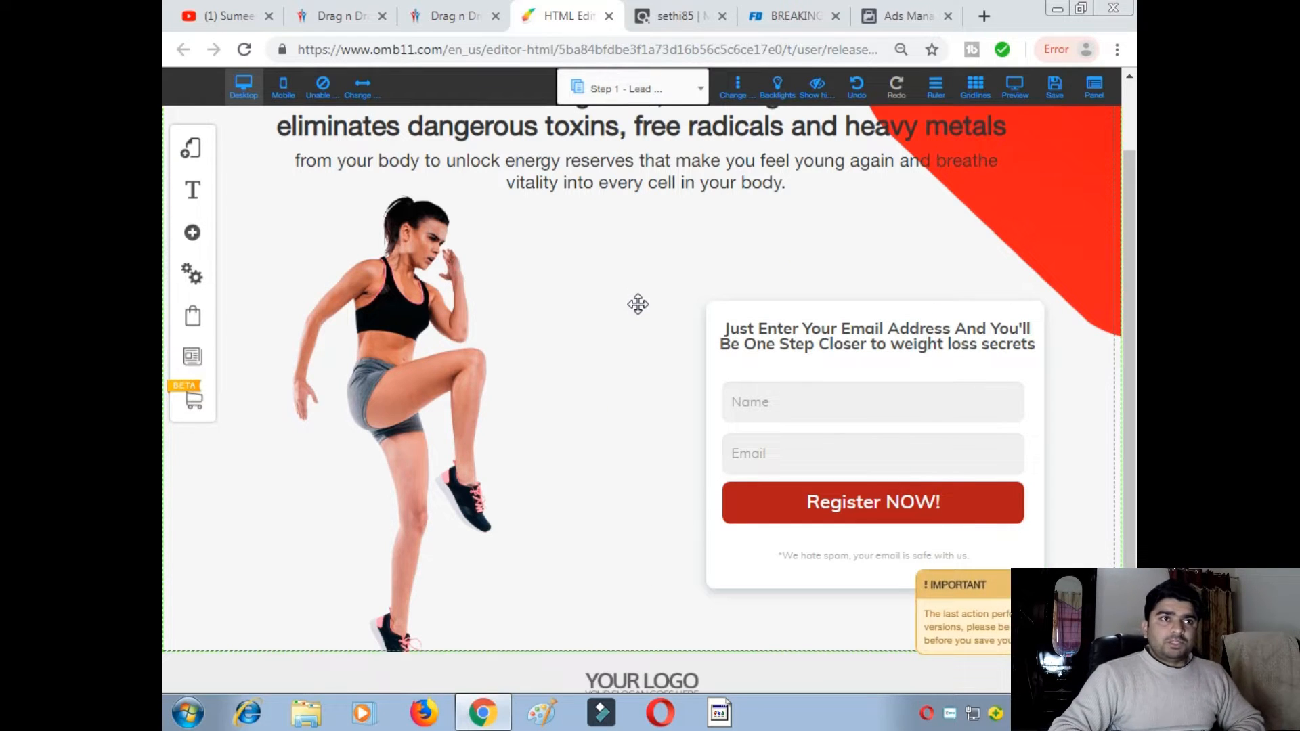
{"action": "scroll", "coordinate": [664, 280], "scroll_direction": "up", "scroll_amount": 2}
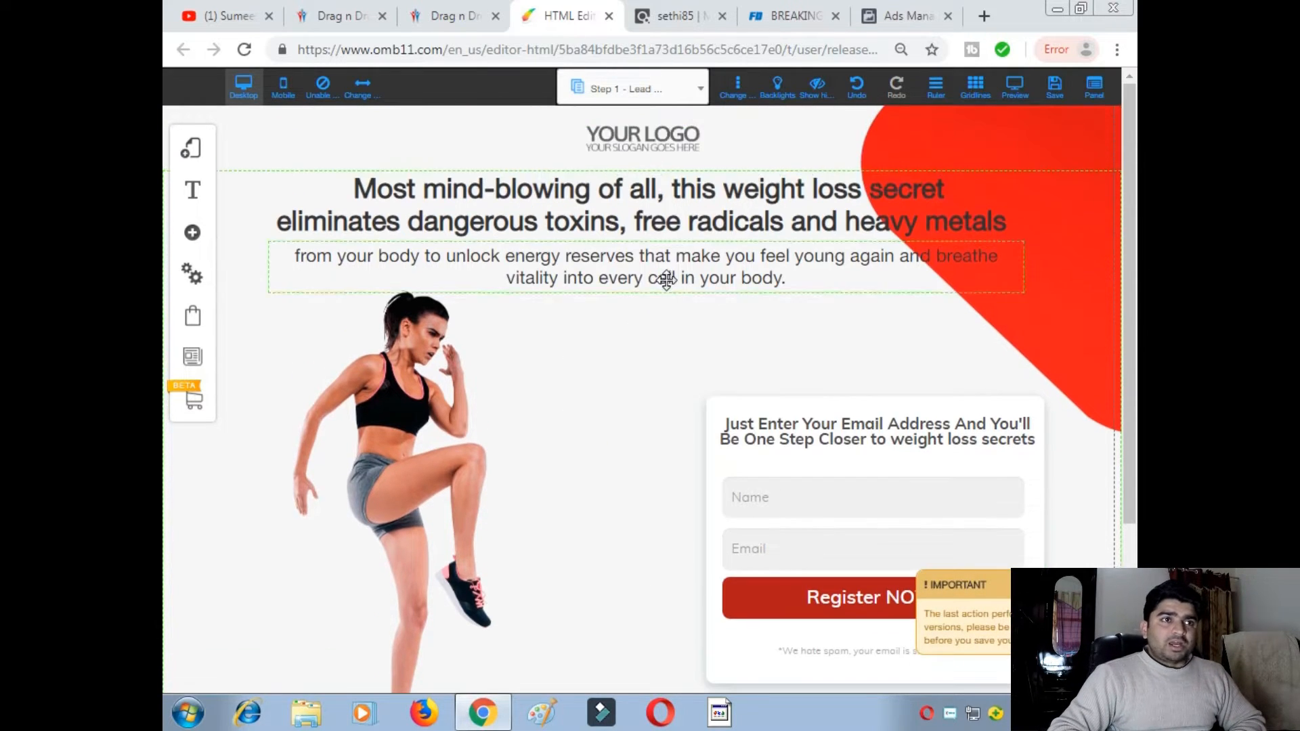
{"action": "left_click", "coordinate": [691, 91]}
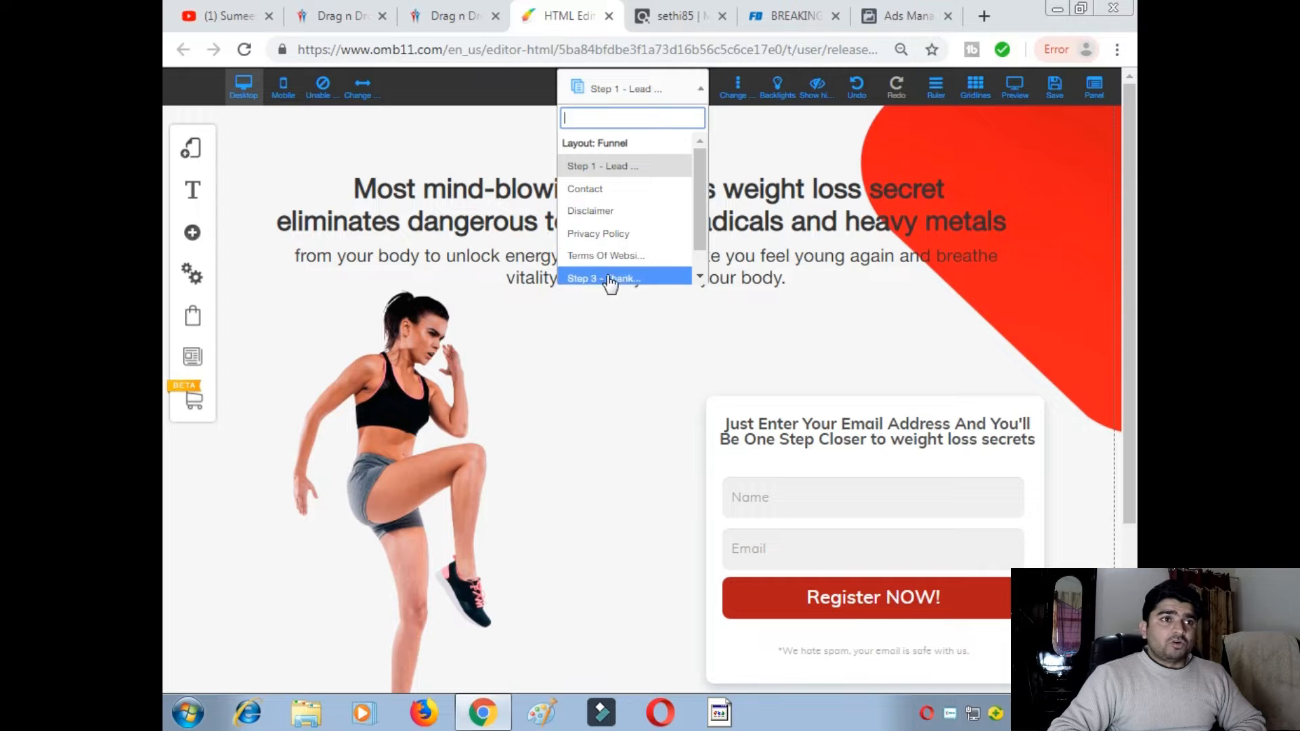
{"action": "scroll", "coordinate": [696, 237], "scroll_direction": "down", "scroll_amount": 1}
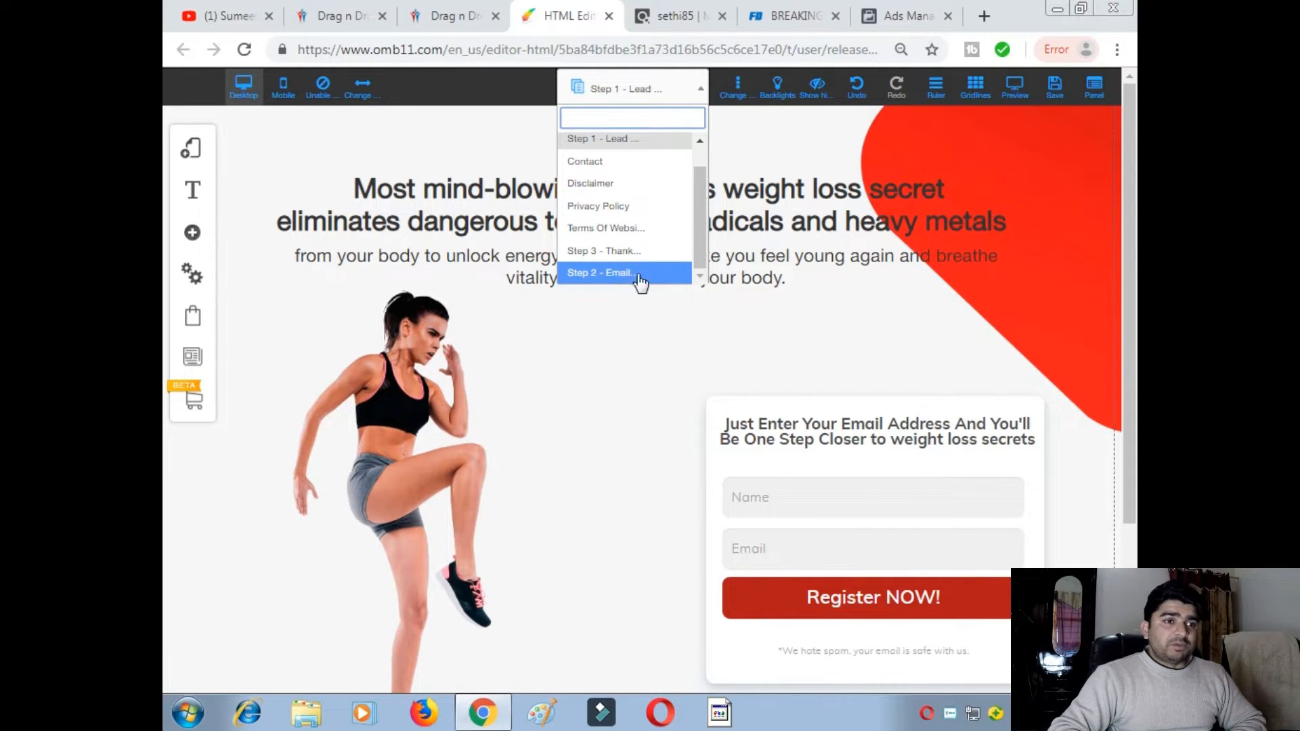
{"action": "scroll", "coordinate": [564, 450], "scroll_direction": "down", "scroll_amount": 3}
{"action": "left_click", "coordinate": [651, 358]}
{"action": "left_click", "coordinate": [737, 140]}
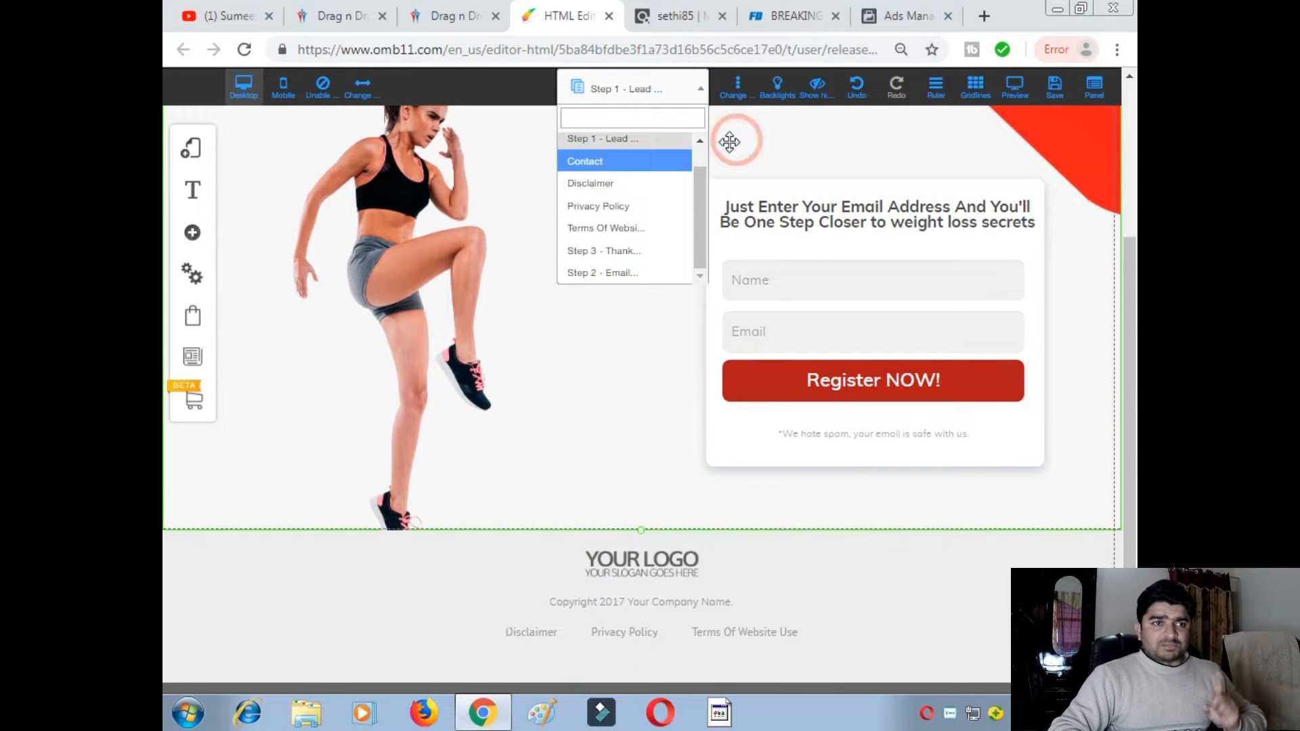
{"action": "scroll", "coordinate": [535, 352], "scroll_direction": "up", "scroll_amount": 3}
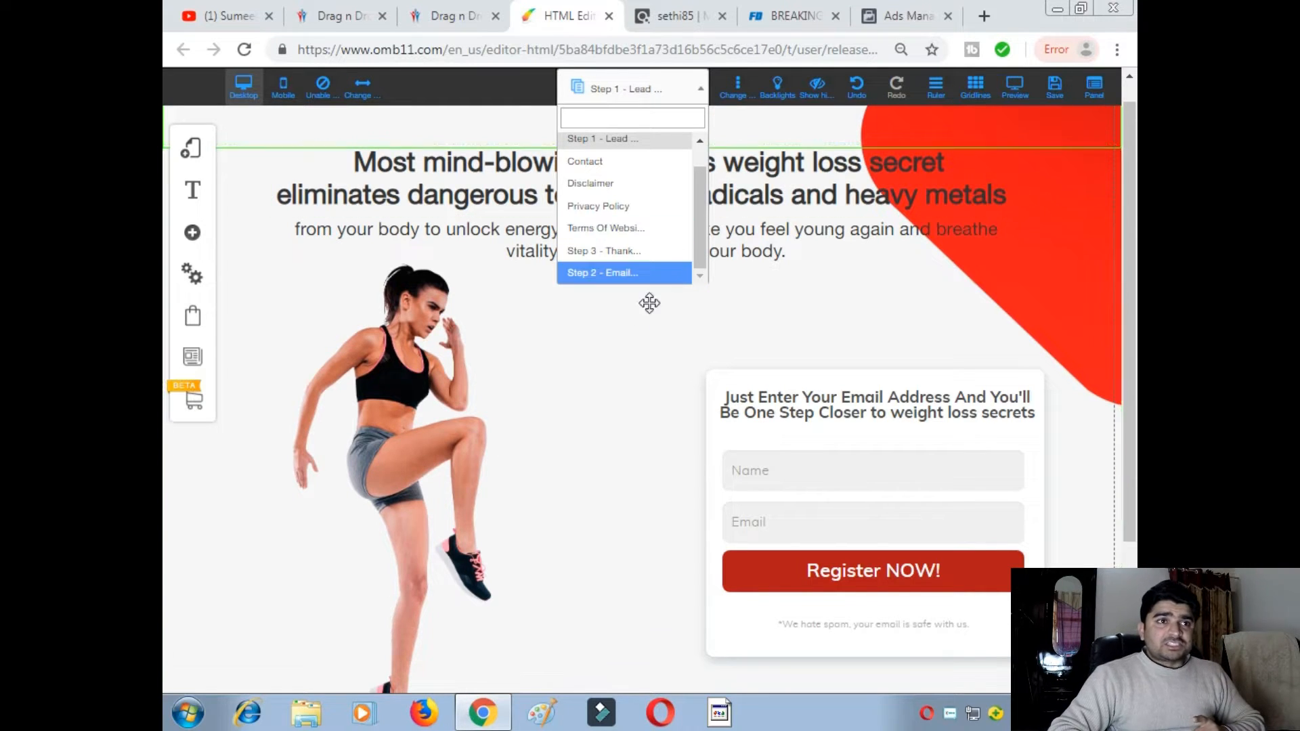
{"action": "left_click", "coordinate": [681, 116]}
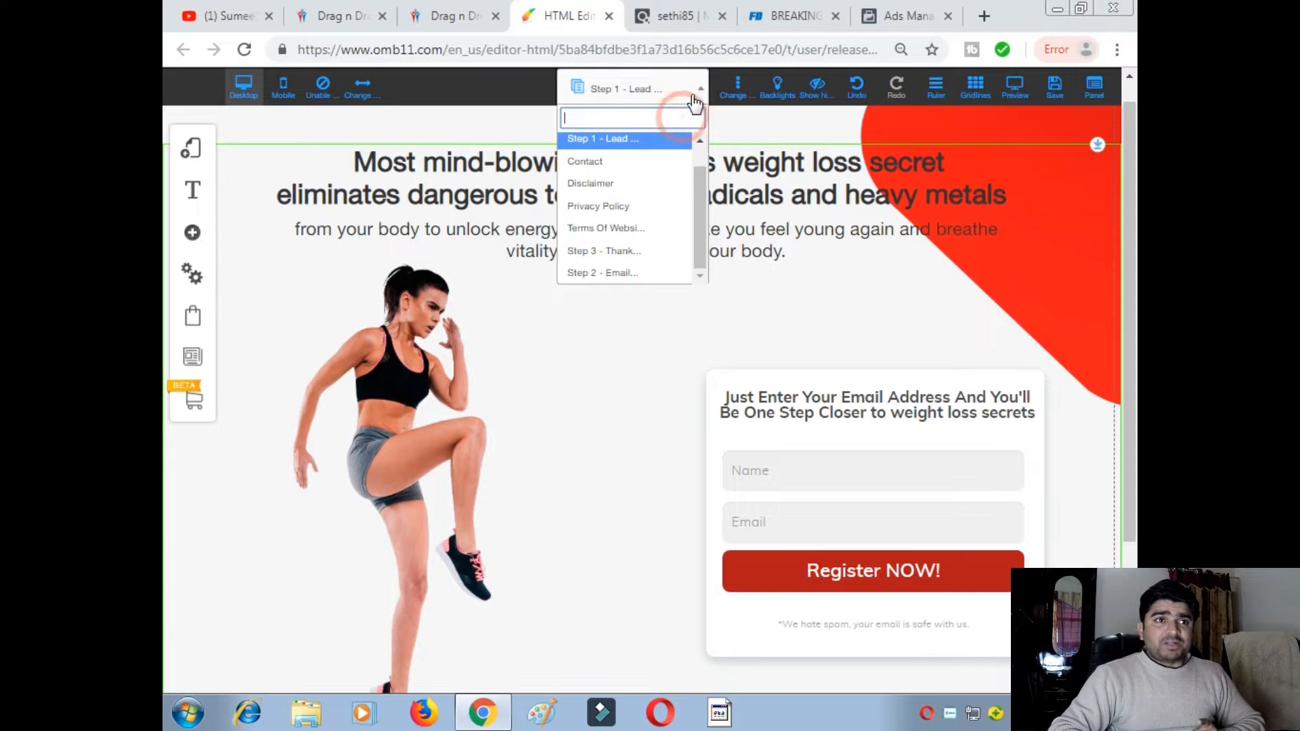
{"action": "left_click", "coordinate": [677, 80]}
{"action": "scroll", "coordinate": [717, 264], "scroll_direction": "up", "scroll_amount": 1}
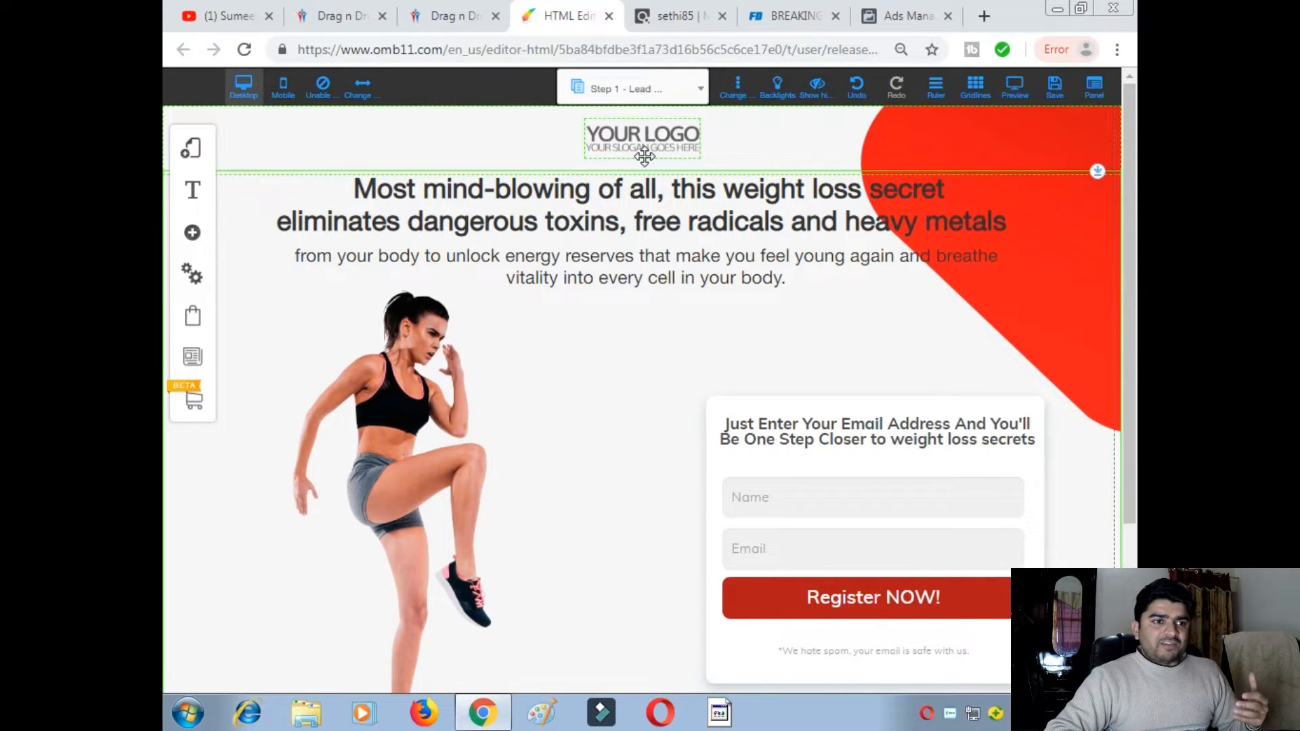
{"action": "scroll", "coordinate": [609, 336], "scroll_direction": "down", "scroll_amount": 3}
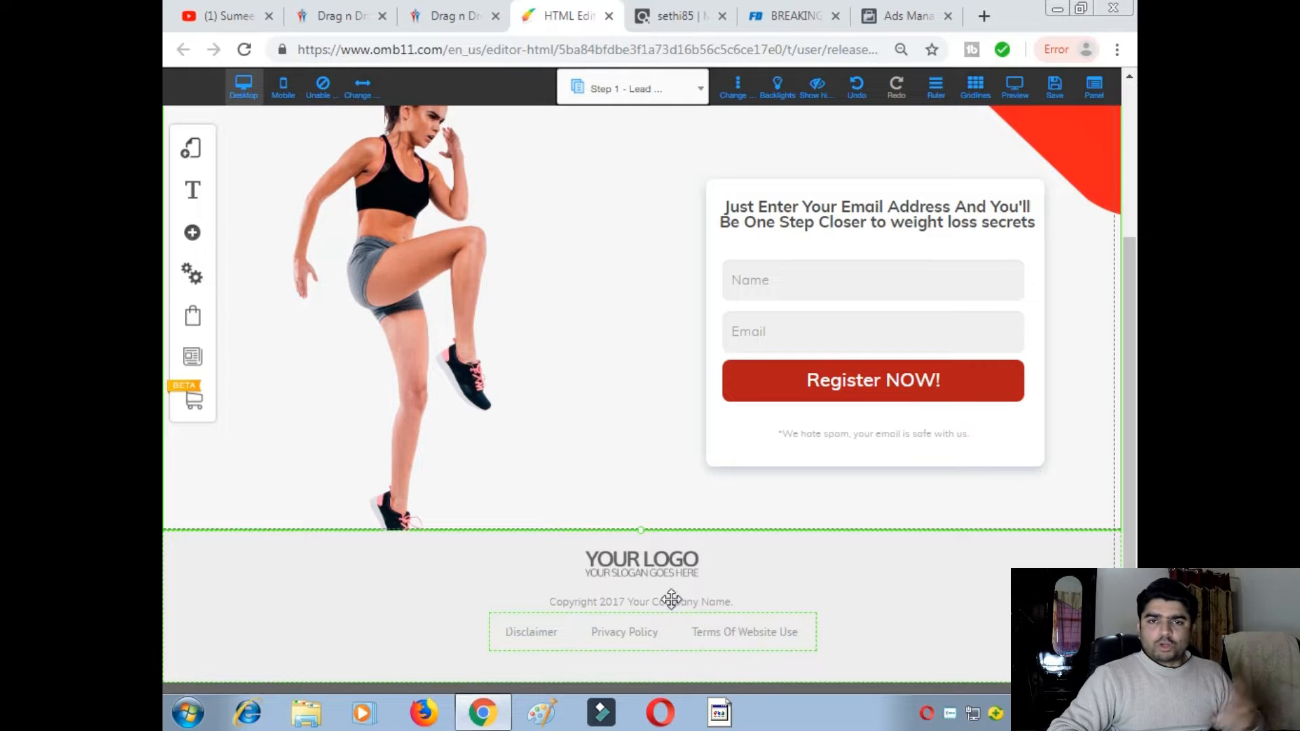
{"action": "scroll", "coordinate": [673, 360], "scroll_direction": "up", "scroll_amount": 3}
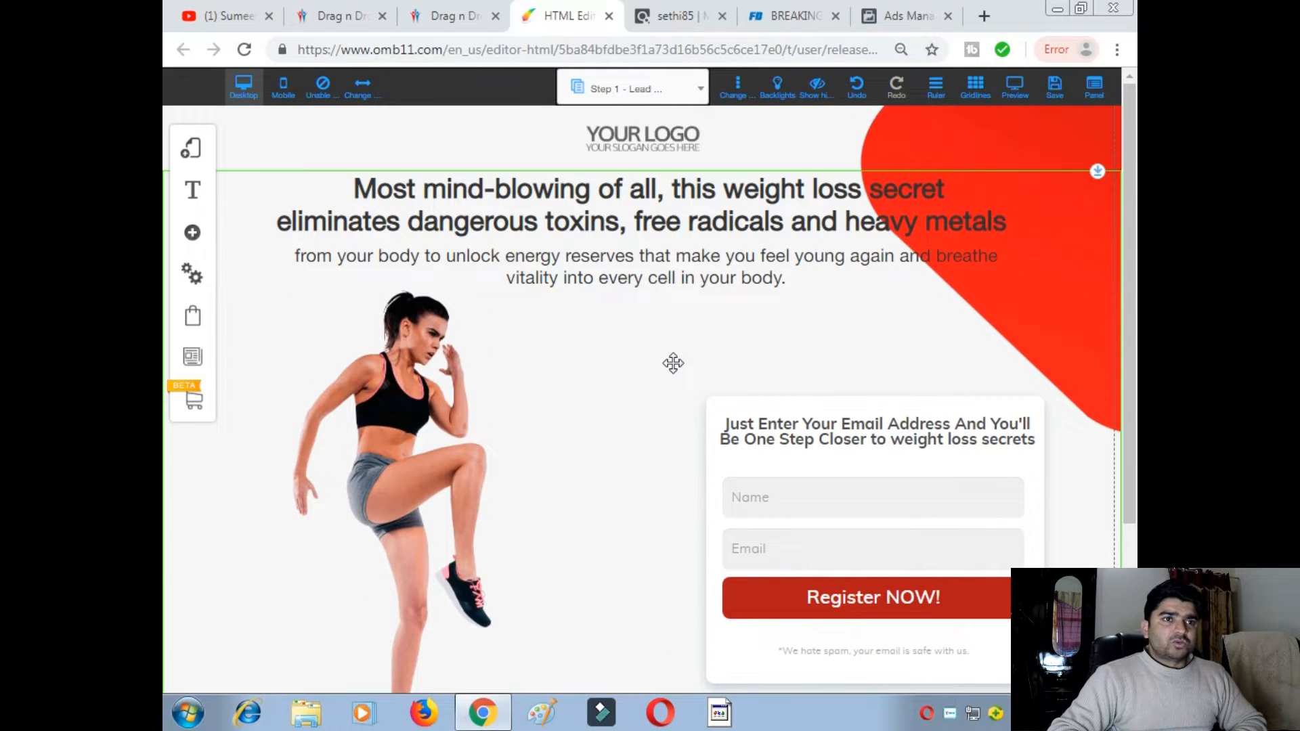
{"action": "scroll", "coordinate": [672, 364], "scroll_direction": "down", "scroll_amount": 3}
{"action": "scroll", "coordinate": [670, 366], "scroll_direction": "up", "scroll_amount": 3}
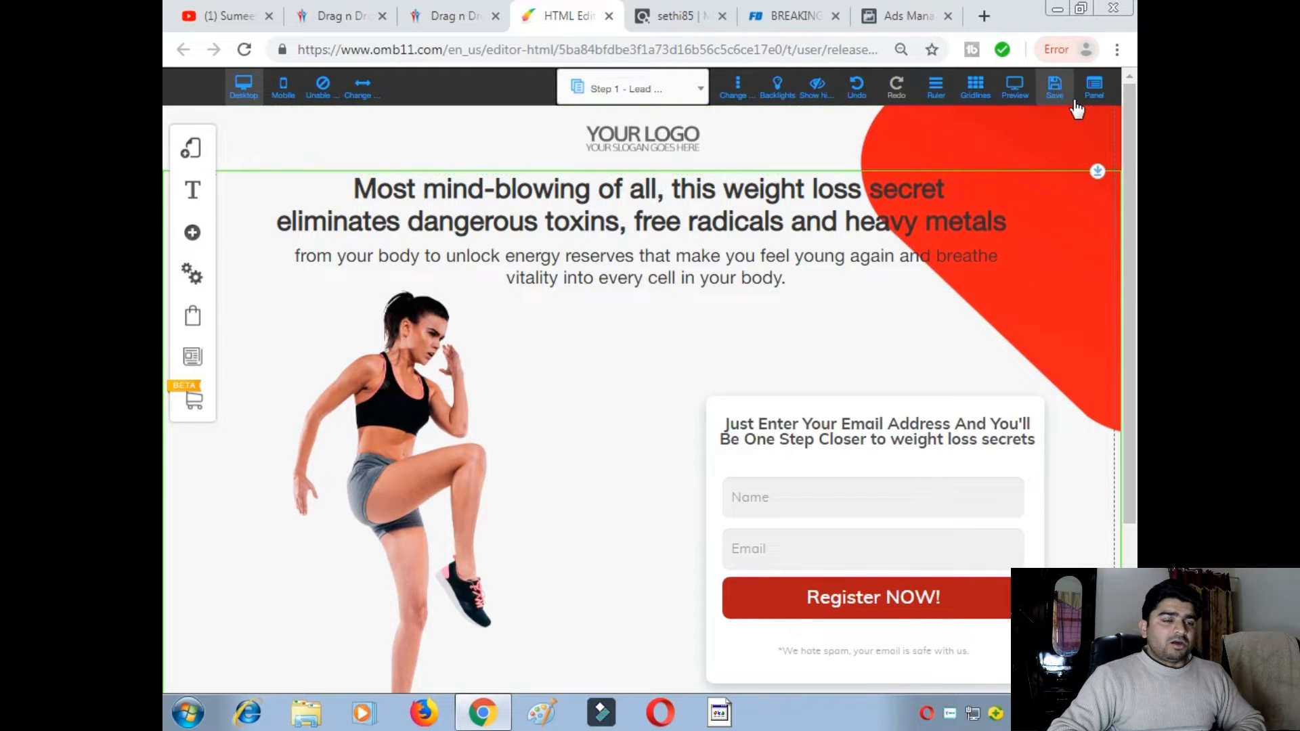
- Save the Step 1 - Lead Capture page, registering the site as 'thewelghtlosssecrets'
{"action": "left_click", "coordinate": [1054, 86]}
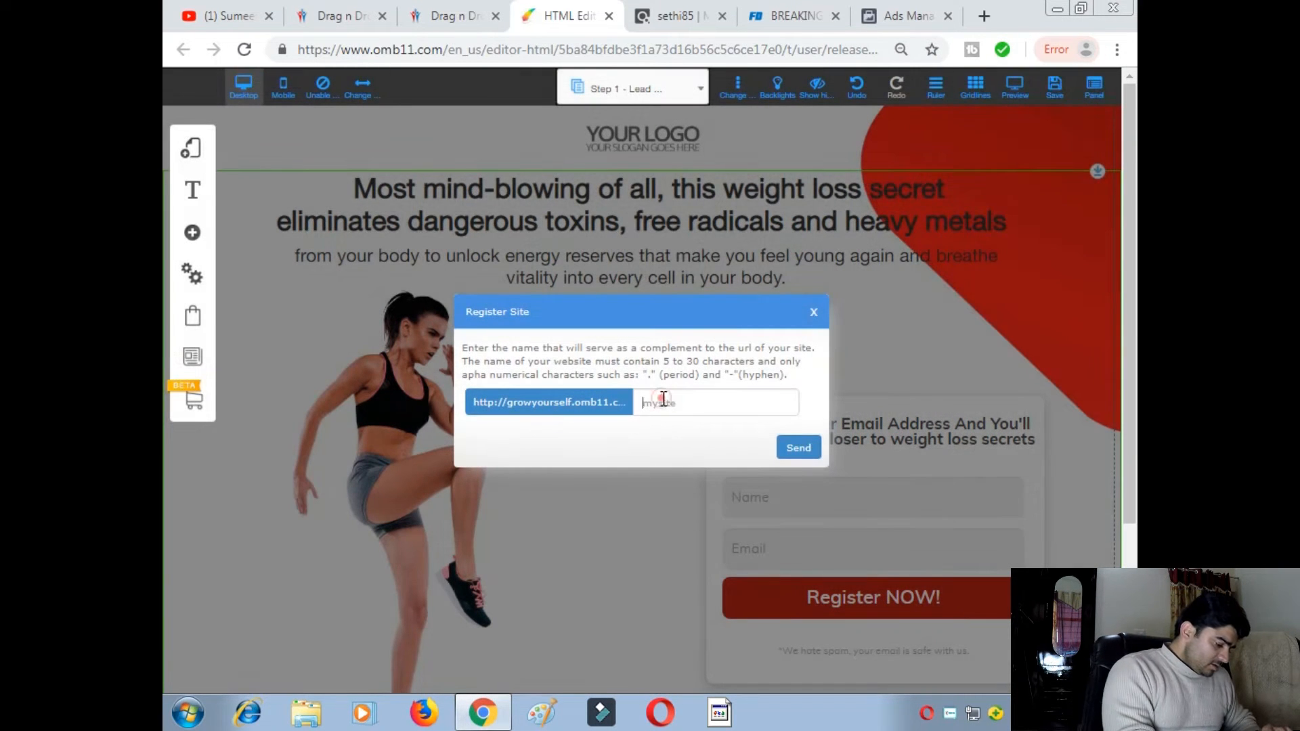
{"action": "left_click", "coordinate": [664, 401]}
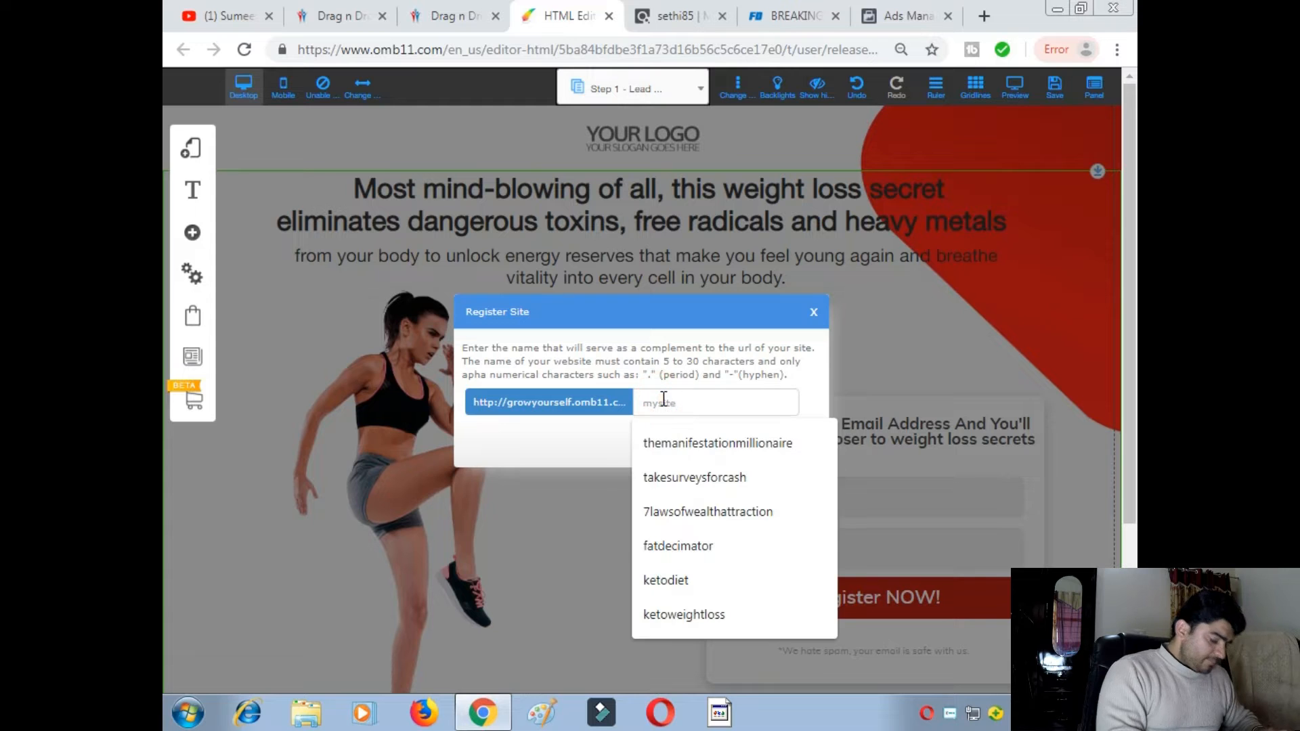
{"action": "type", "text": "h"}
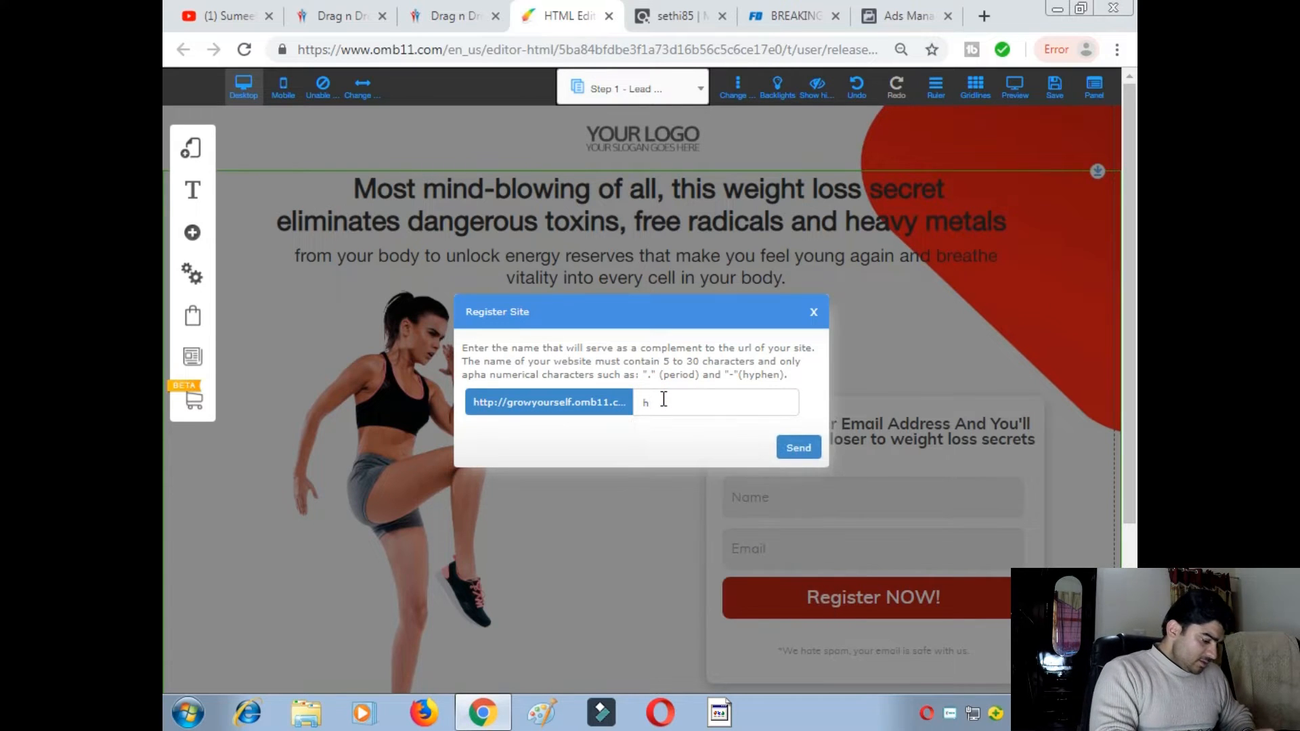
{"action": "key", "text": "BackSpace"}
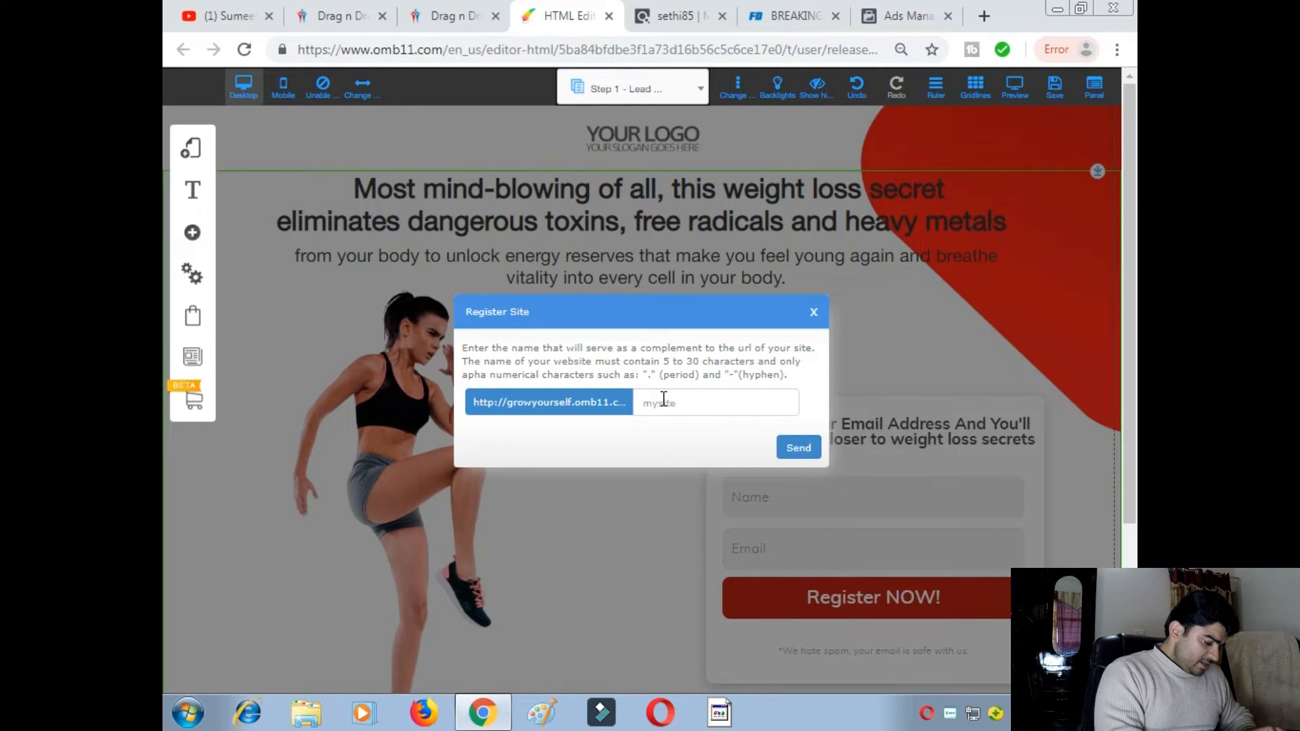
{"action": "type", "text": "thewel"}
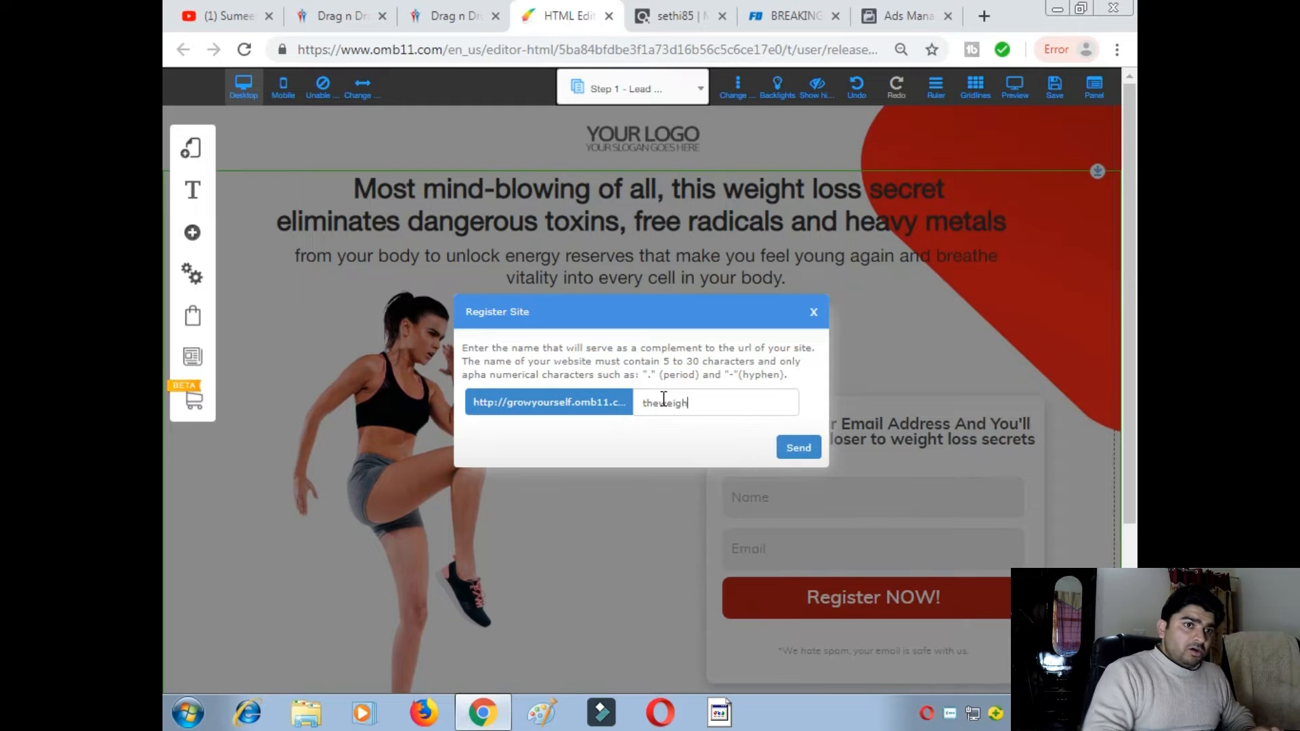
{"action": "type", "text": "ghtloss"}
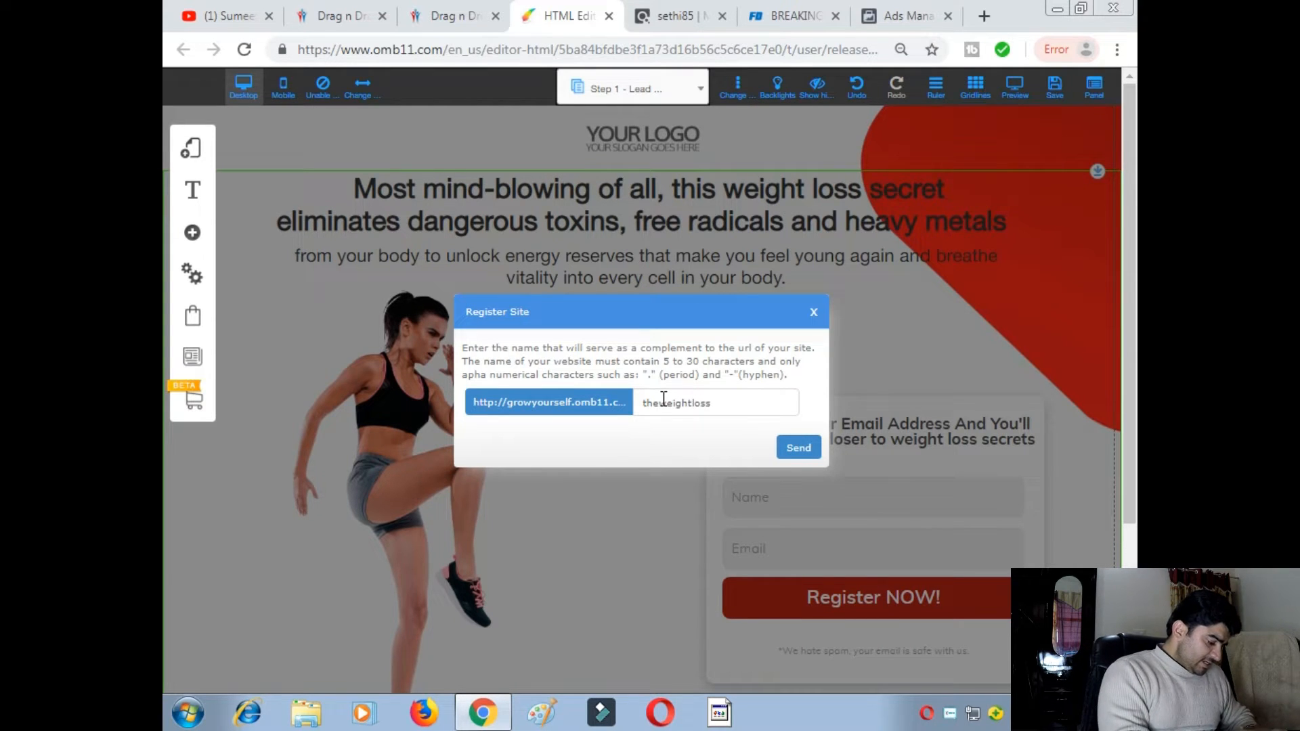
{"action": "type", "text": "secrets"}
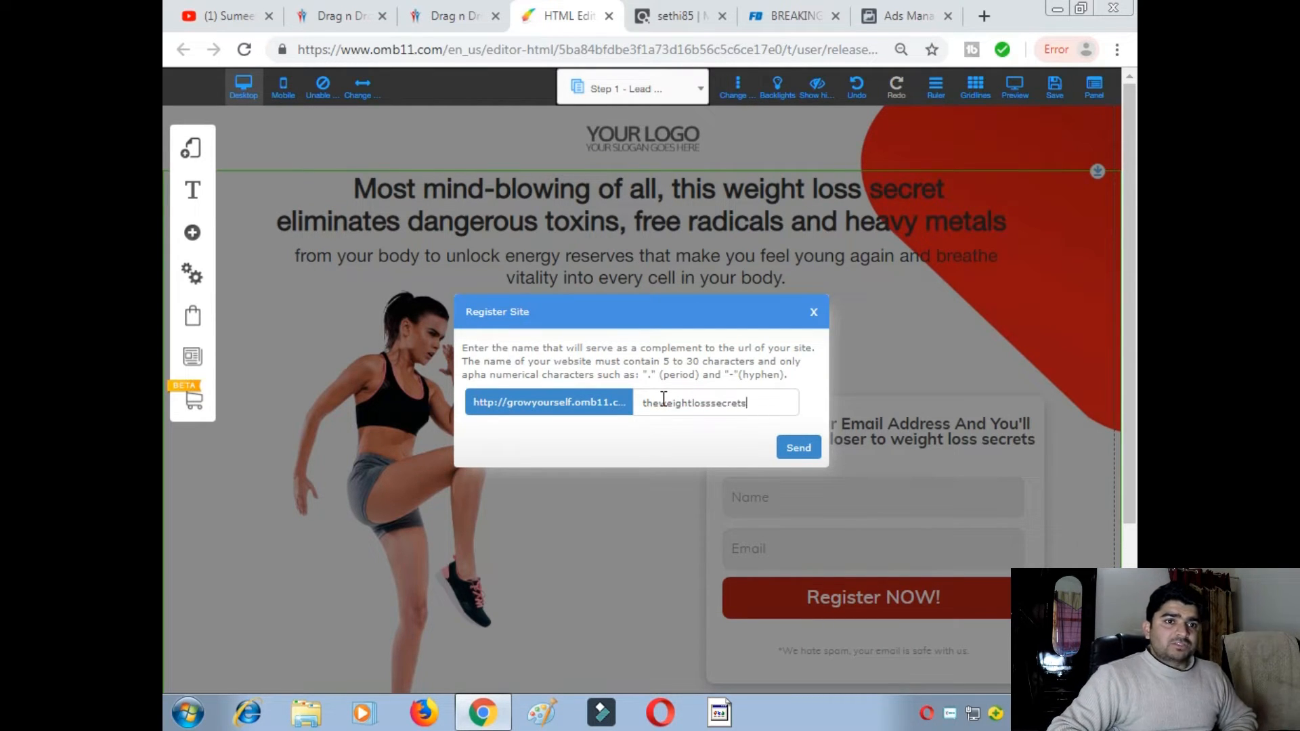
{"action": "left_click", "coordinate": [810, 450]}
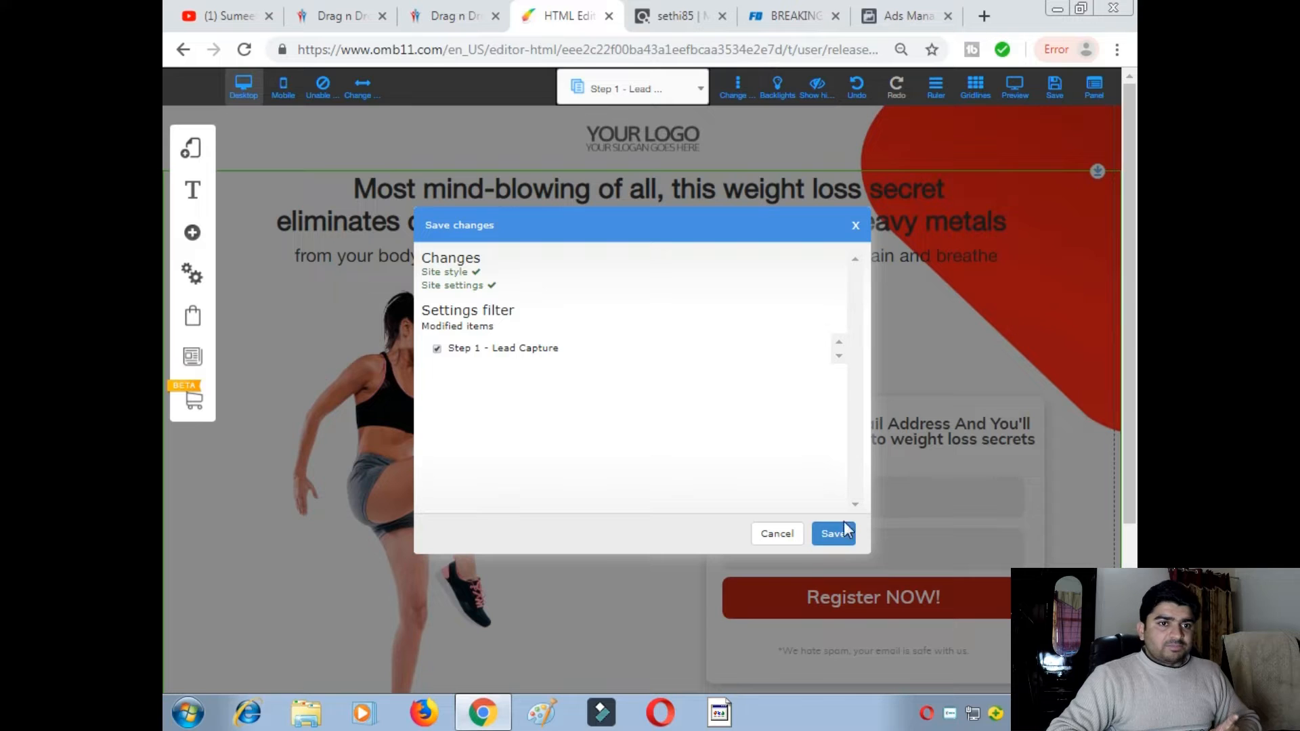
{"action": "left_click", "coordinate": [833, 534]}
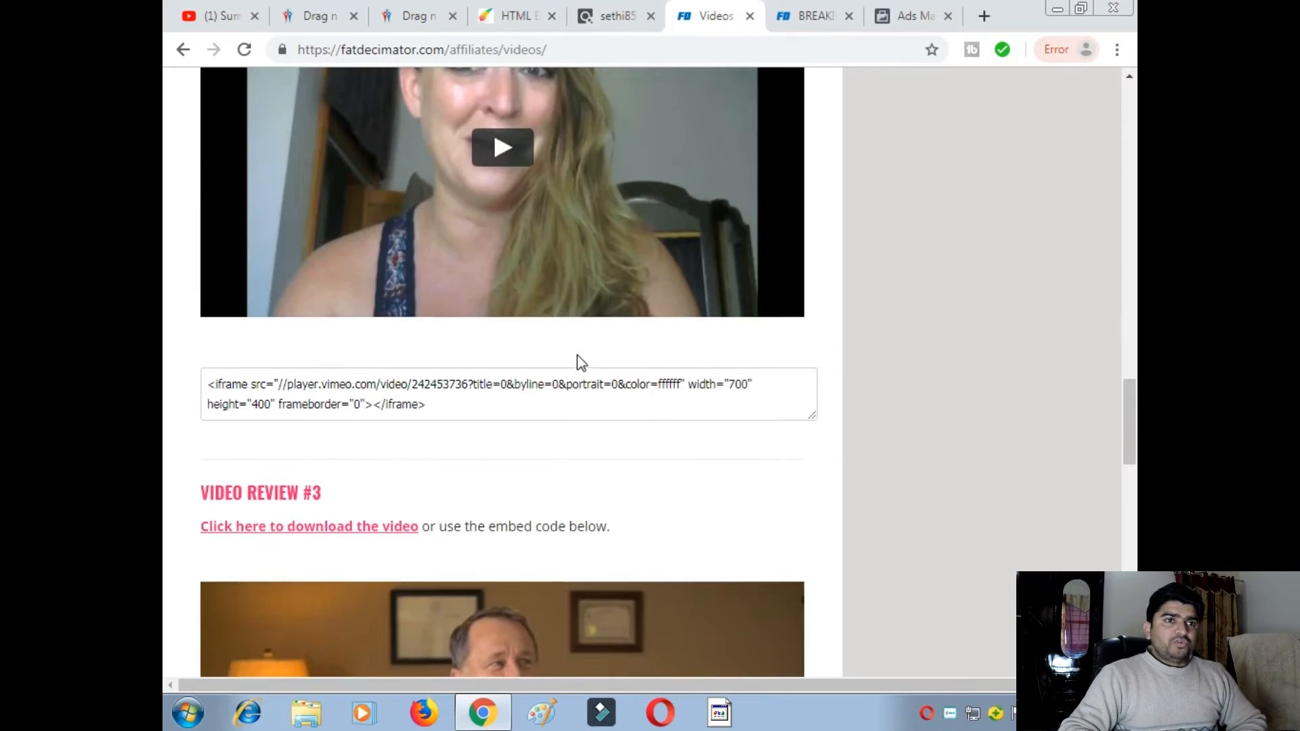
{"action": "scroll", "coordinate": [576, 355], "scroll_direction": "down", "scroll_amount": 4}
{"action": "scroll", "coordinate": [579, 344], "scroll_direction": "up", "scroll_amount": 2}
{"action": "scroll", "coordinate": [629, 198], "scroll_direction": "up", "scroll_amount": 1}
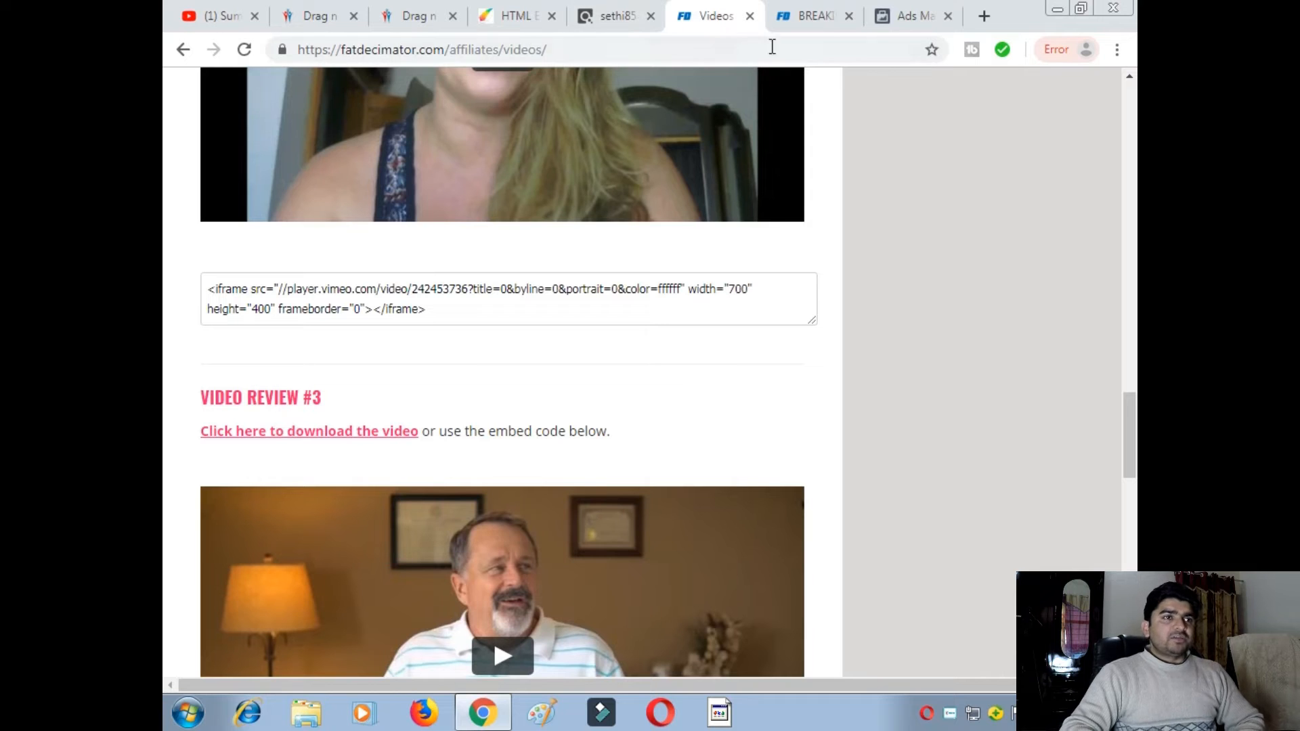
{"action": "left_click", "coordinate": [527, 19]}
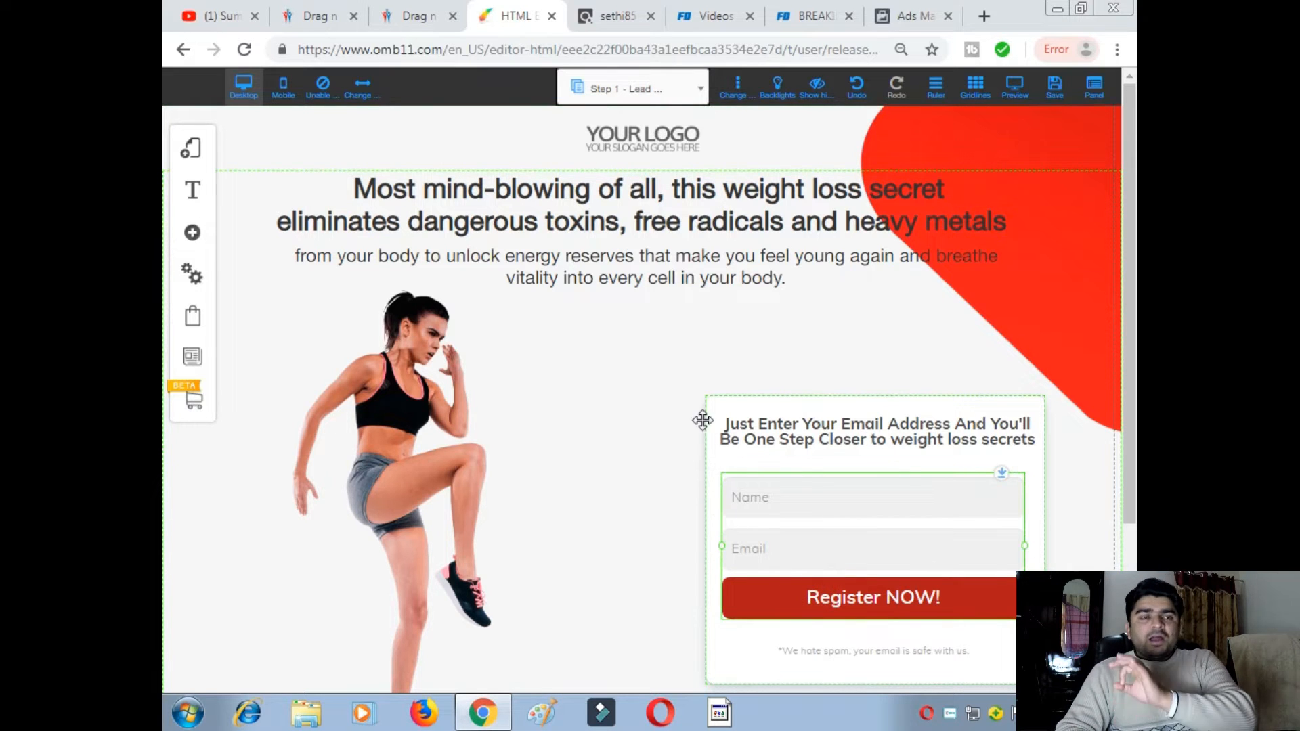
- Connect the opt-in form to MailingBoss's The Fat Decimator list and save the lead capture page
{"action": "right_click", "coordinate": [819, 488]}
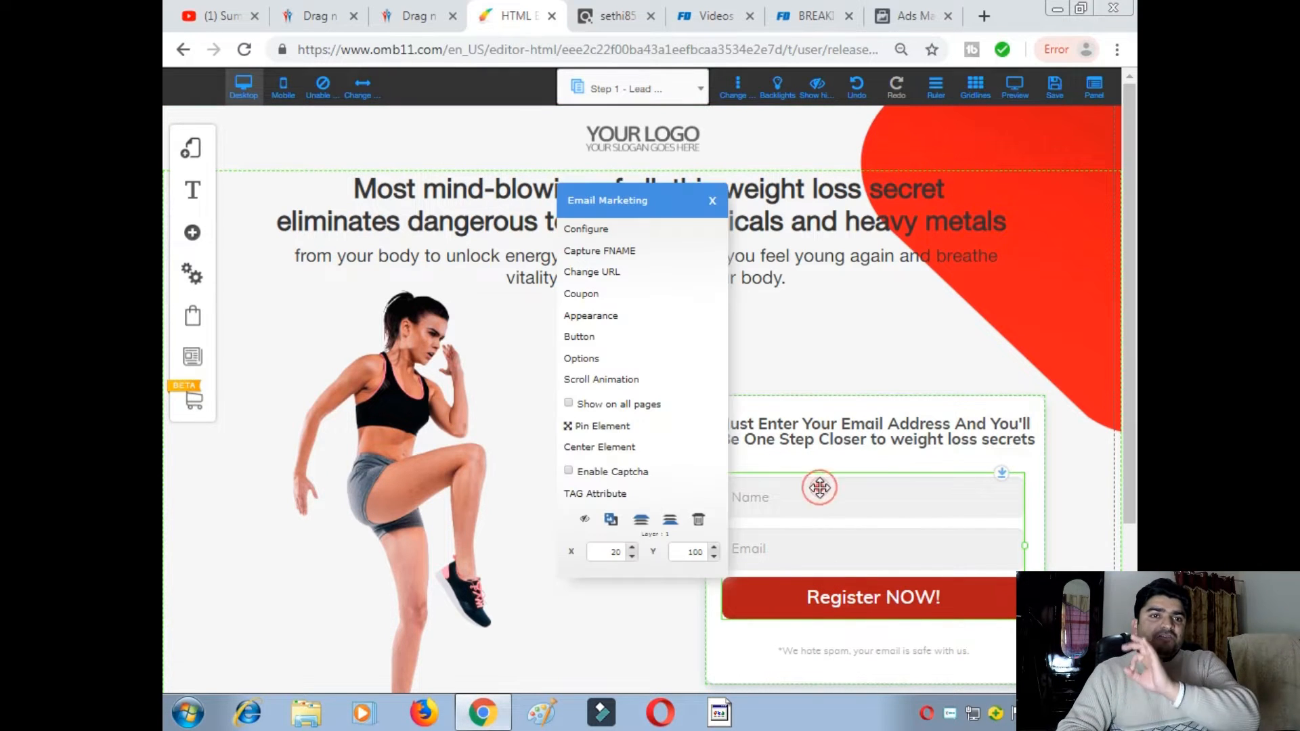
{"action": "left_click", "coordinate": [632, 229]}
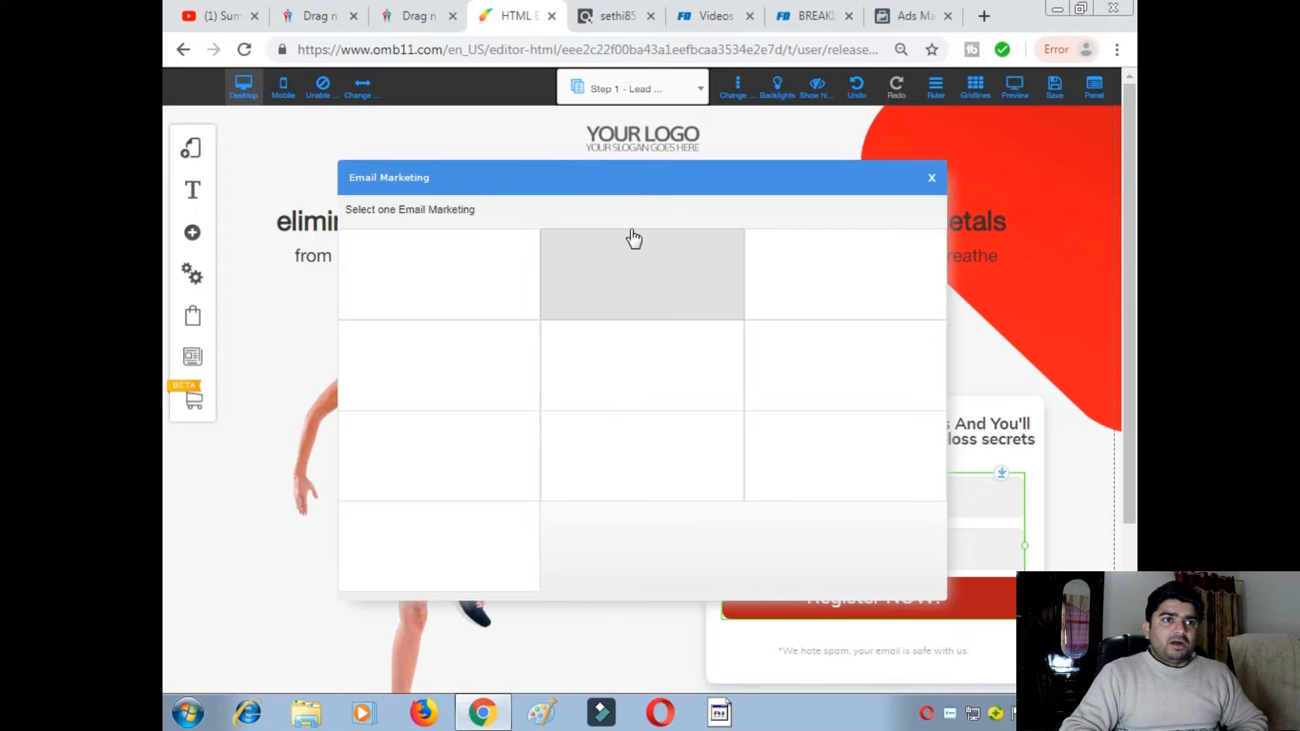
{"action": "left_click", "coordinate": [466, 272]}
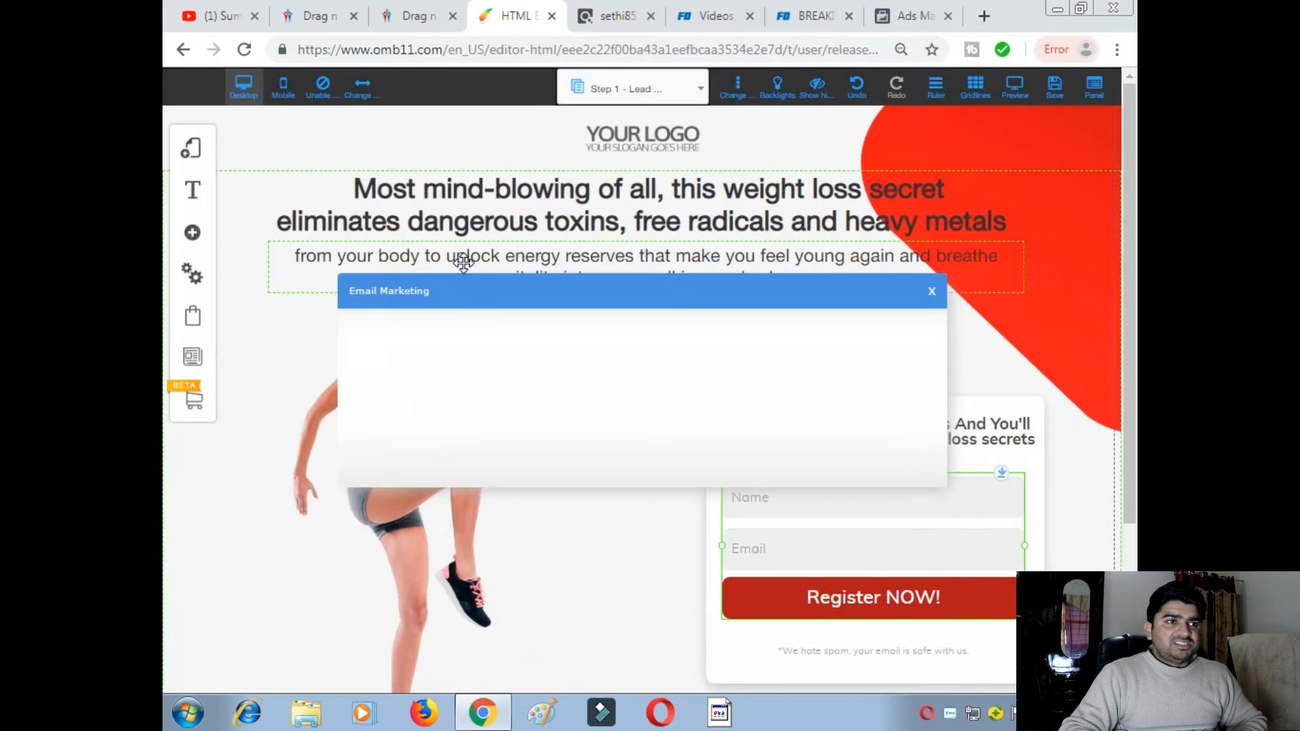
{"action": "left_click_drag", "start_coordinate": [925, 387], "coordinate": [928, 460]}
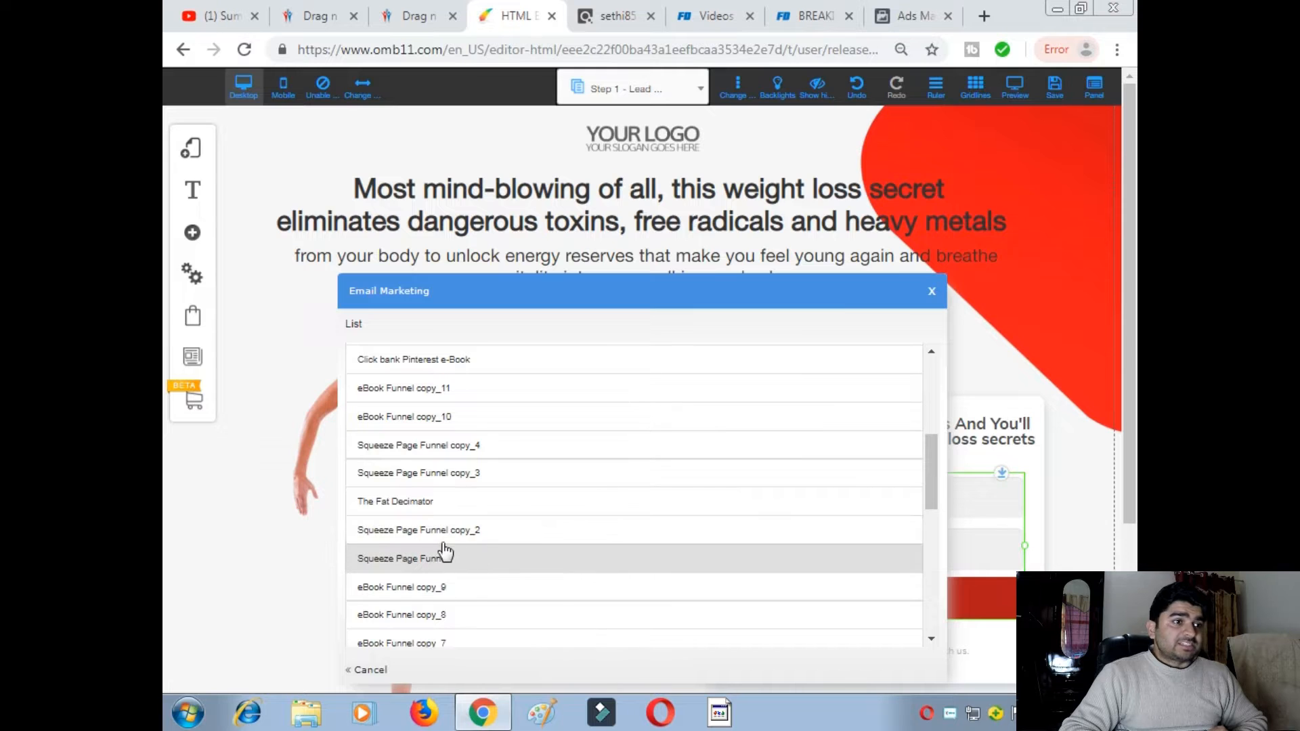
{"action": "left_click", "coordinate": [408, 507]}
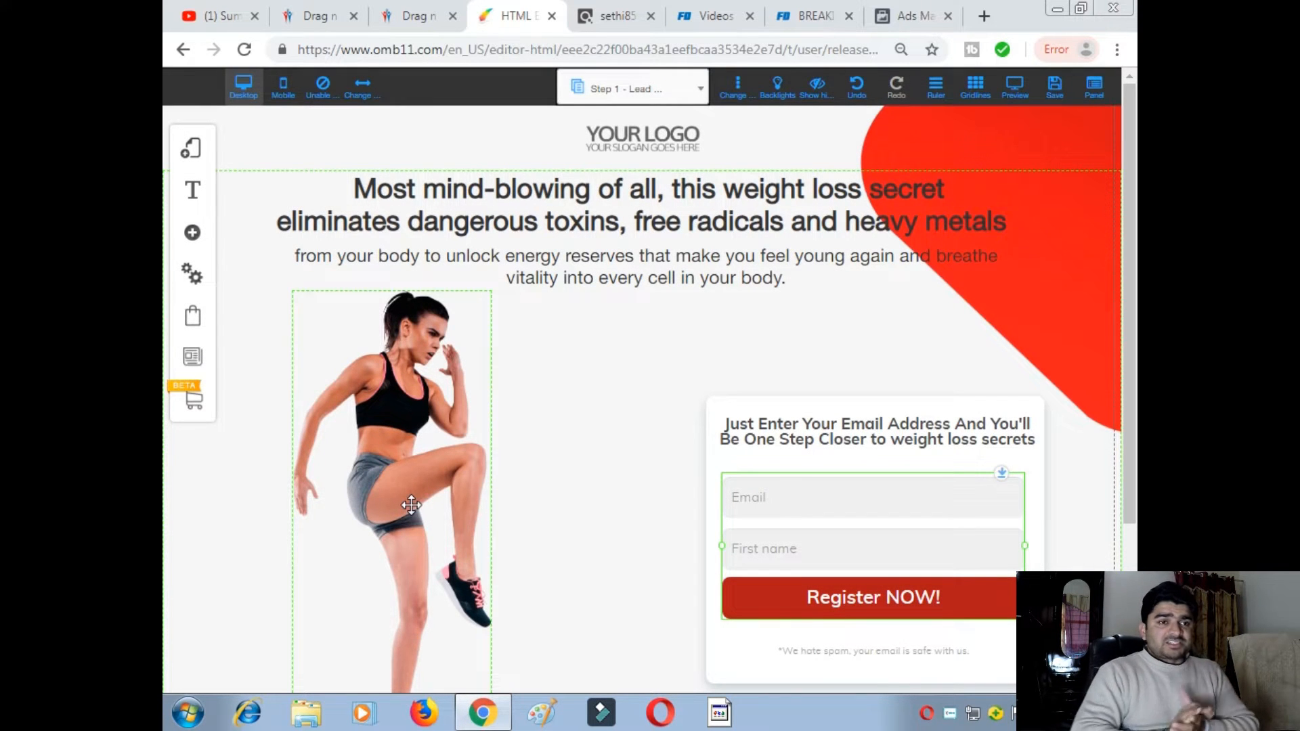
{"action": "left_click", "coordinate": [1053, 88]}
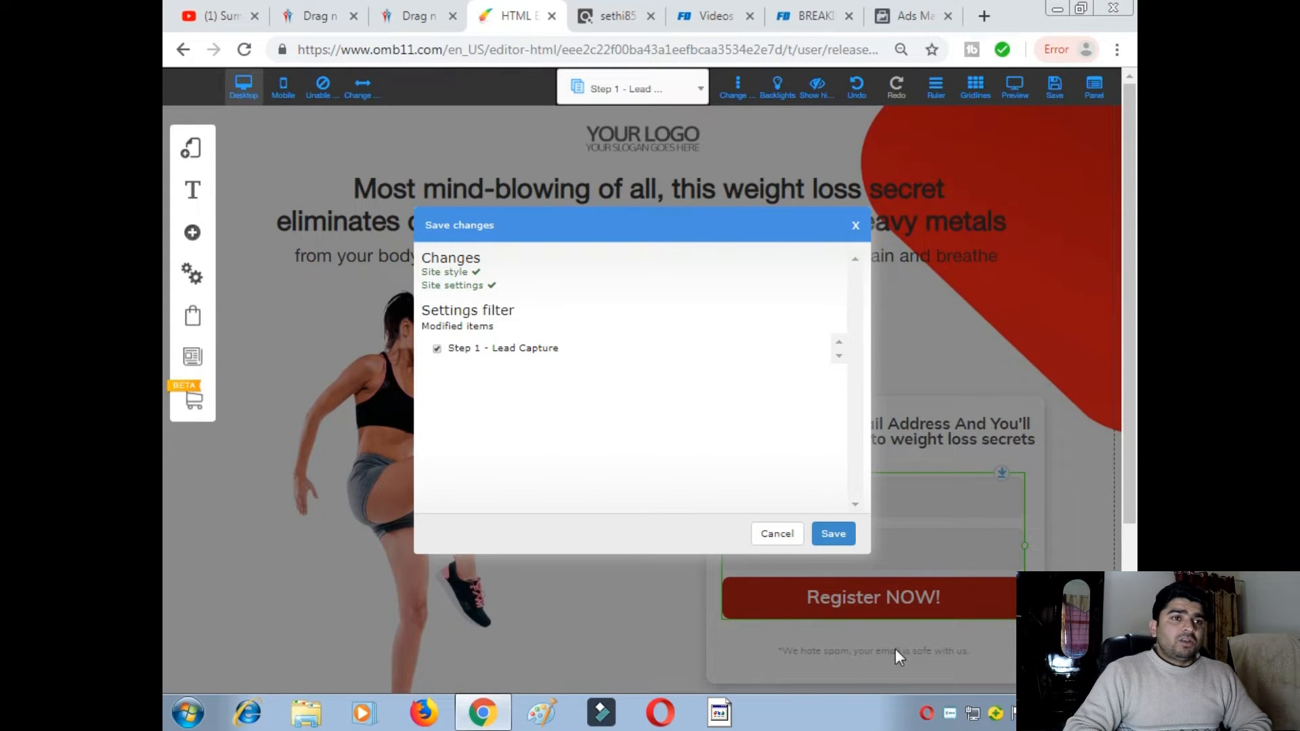
{"action": "left_click", "coordinate": [835, 534]}
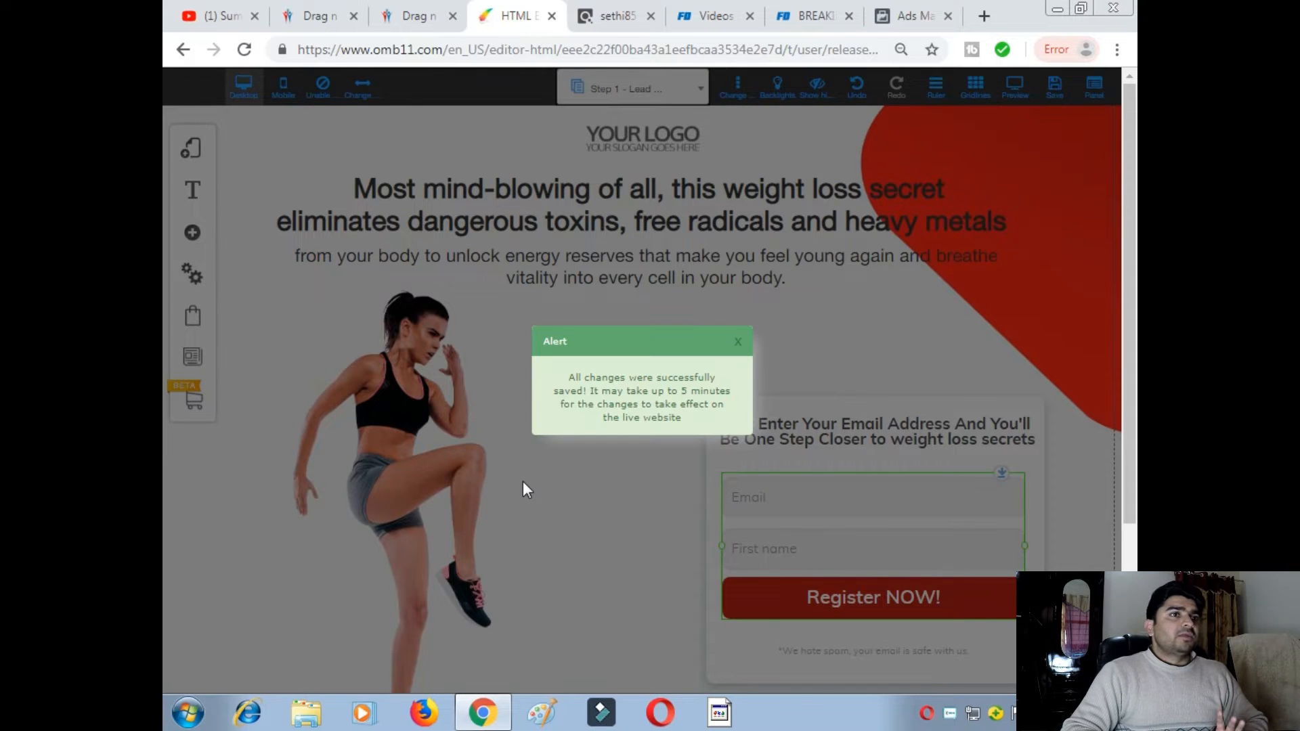
- Dismiss the saved alert and review the funnel's Contact and Disclaimer pages
{"action": "left_click", "coordinate": [737, 342]}
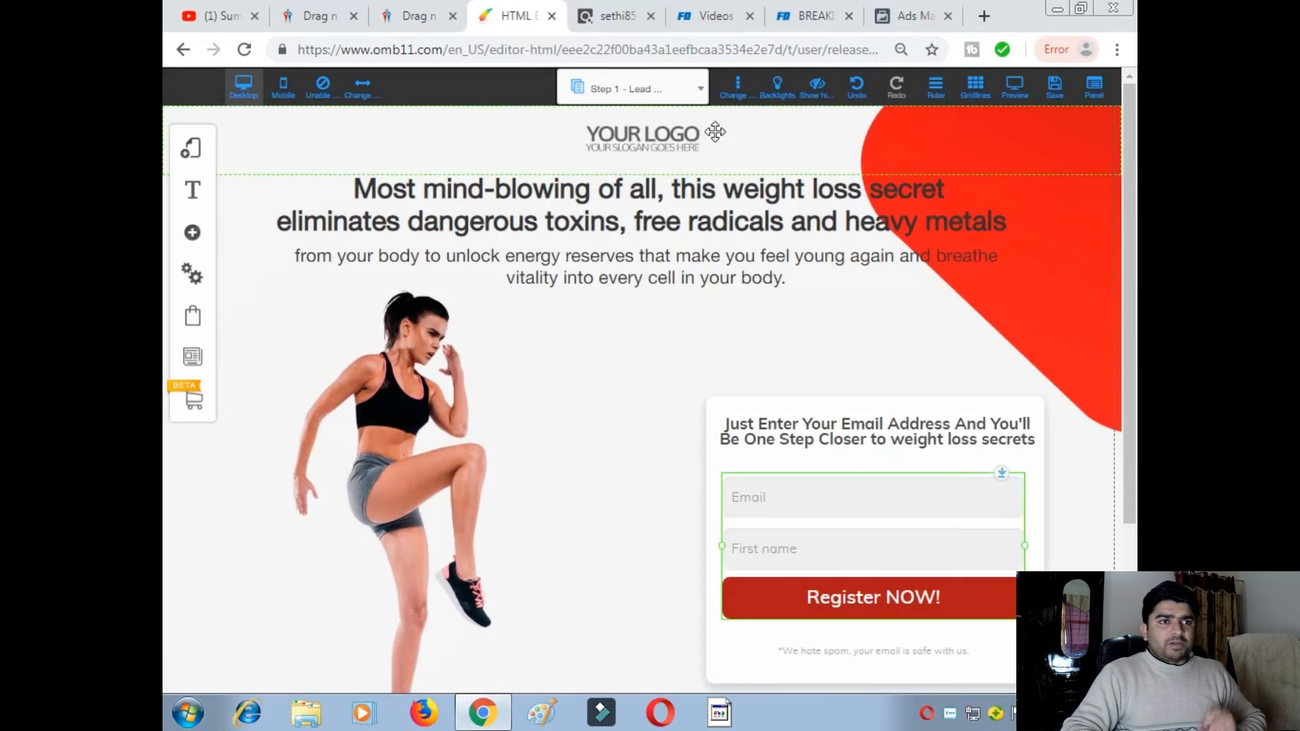
{"action": "left_click", "coordinate": [699, 100]}
{"action": "left_click", "coordinate": [623, 185]}
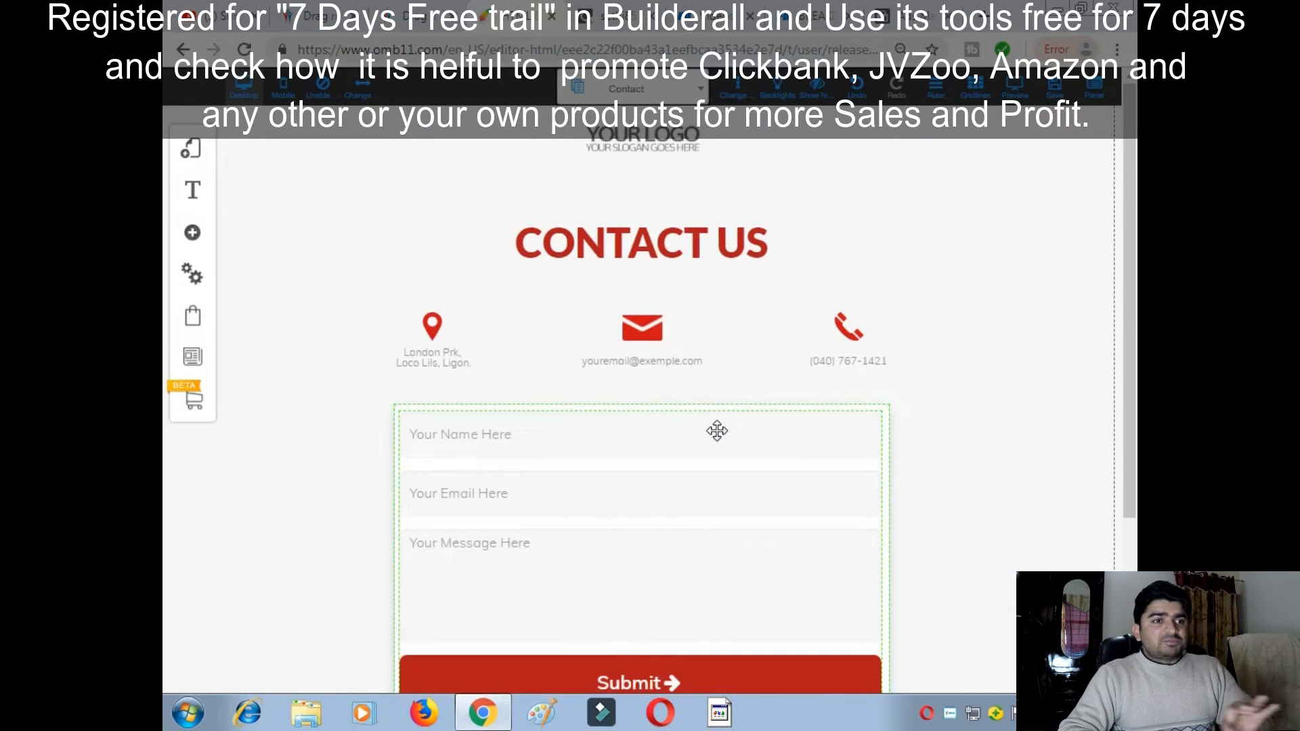
{"action": "scroll", "coordinate": [717, 440], "scroll_direction": "down", "scroll_amount": 3}
{"action": "scroll", "coordinate": [717, 444], "scroll_direction": "down", "scroll_amount": 1}
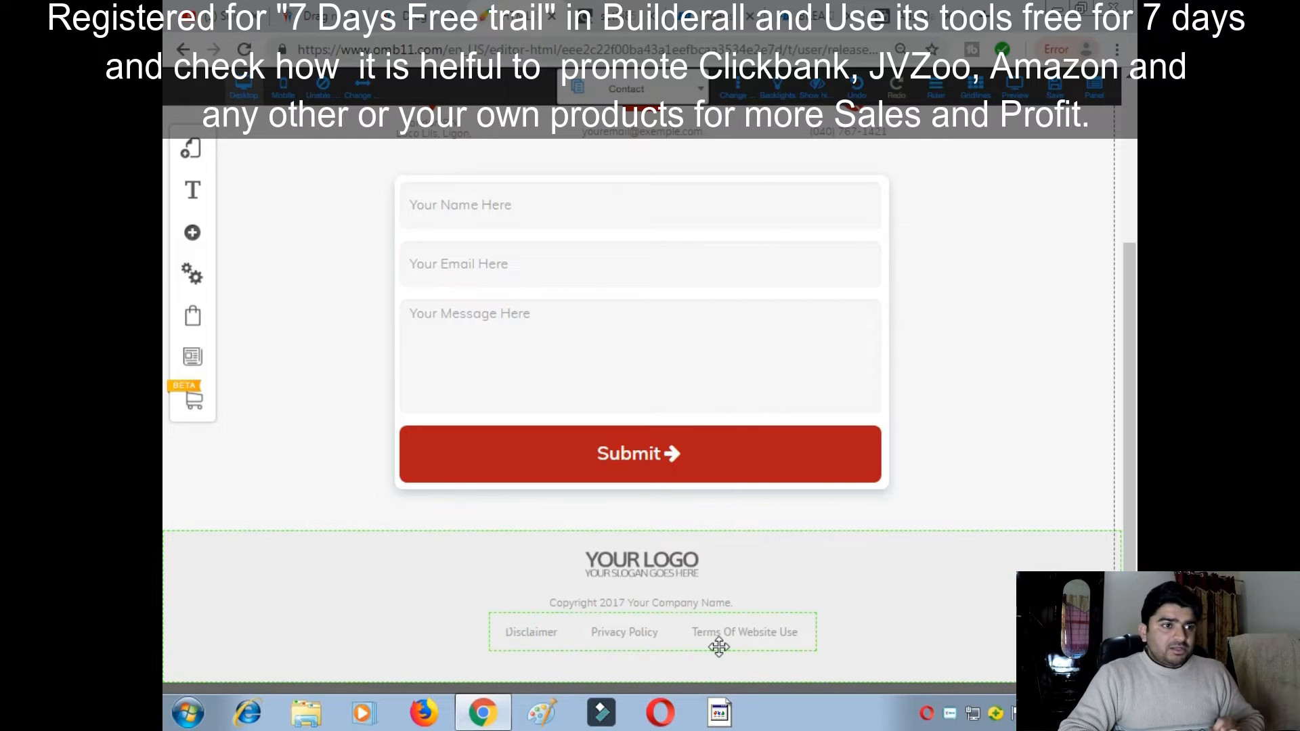
{"action": "scroll", "coordinate": [600, 582], "scroll_direction": "up", "scroll_amount": 3}
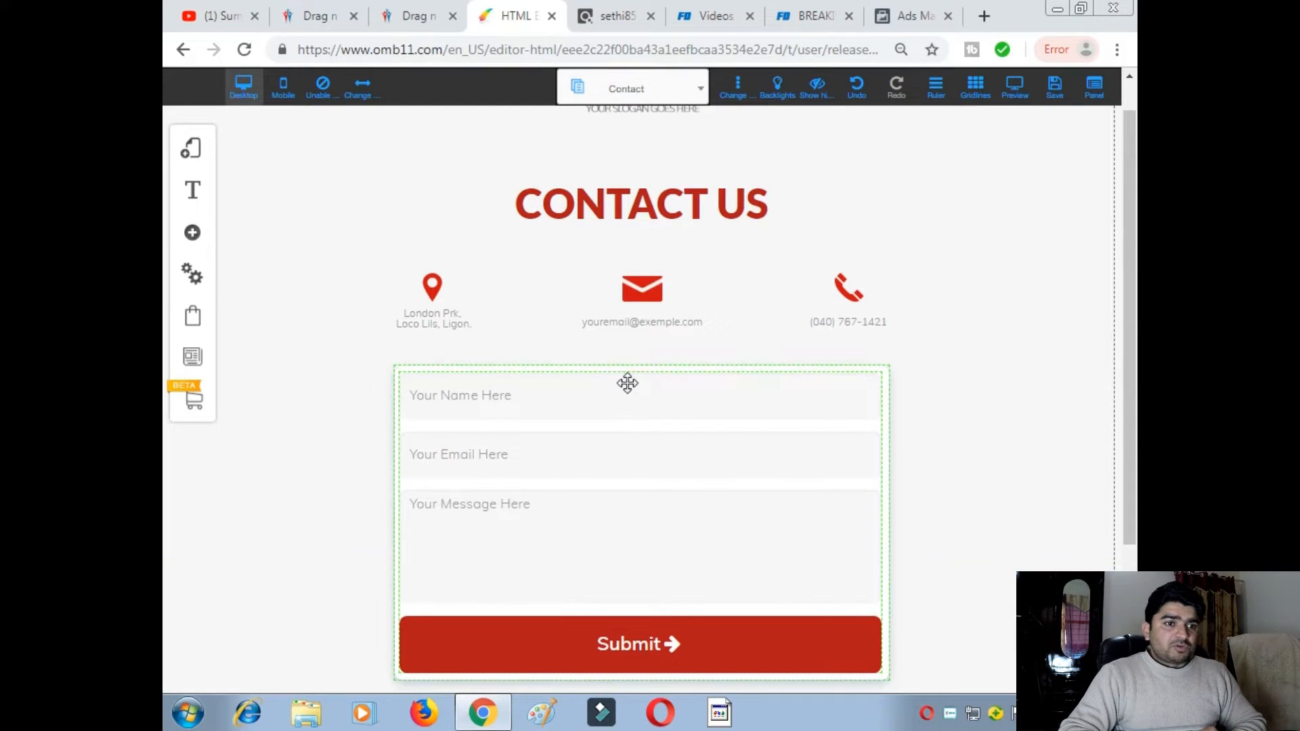
{"action": "scroll", "coordinate": [670, 408], "scroll_direction": "up", "scroll_amount": 1}
{"action": "left_click", "coordinate": [697, 88]}
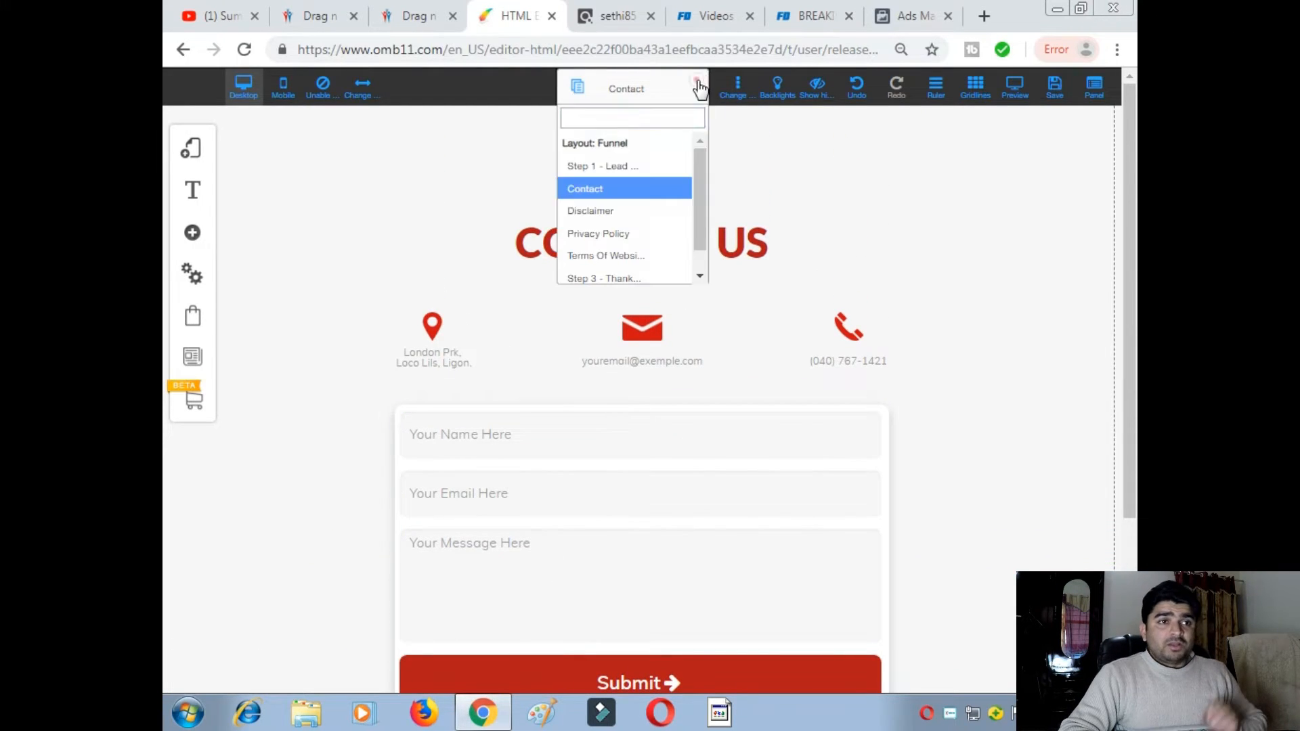
{"action": "left_click", "coordinate": [628, 210]}
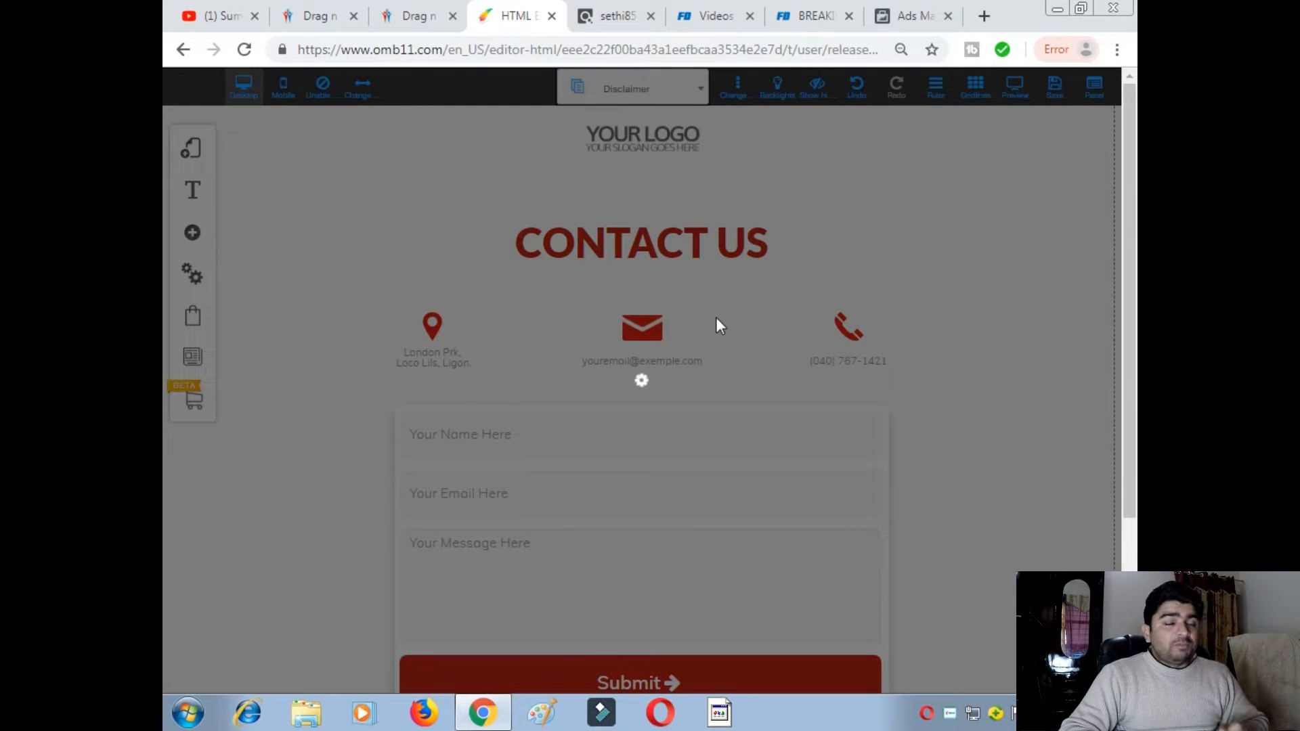
{"action": "scroll", "coordinate": [715, 326], "scroll_direction": "down", "scroll_amount": 4}
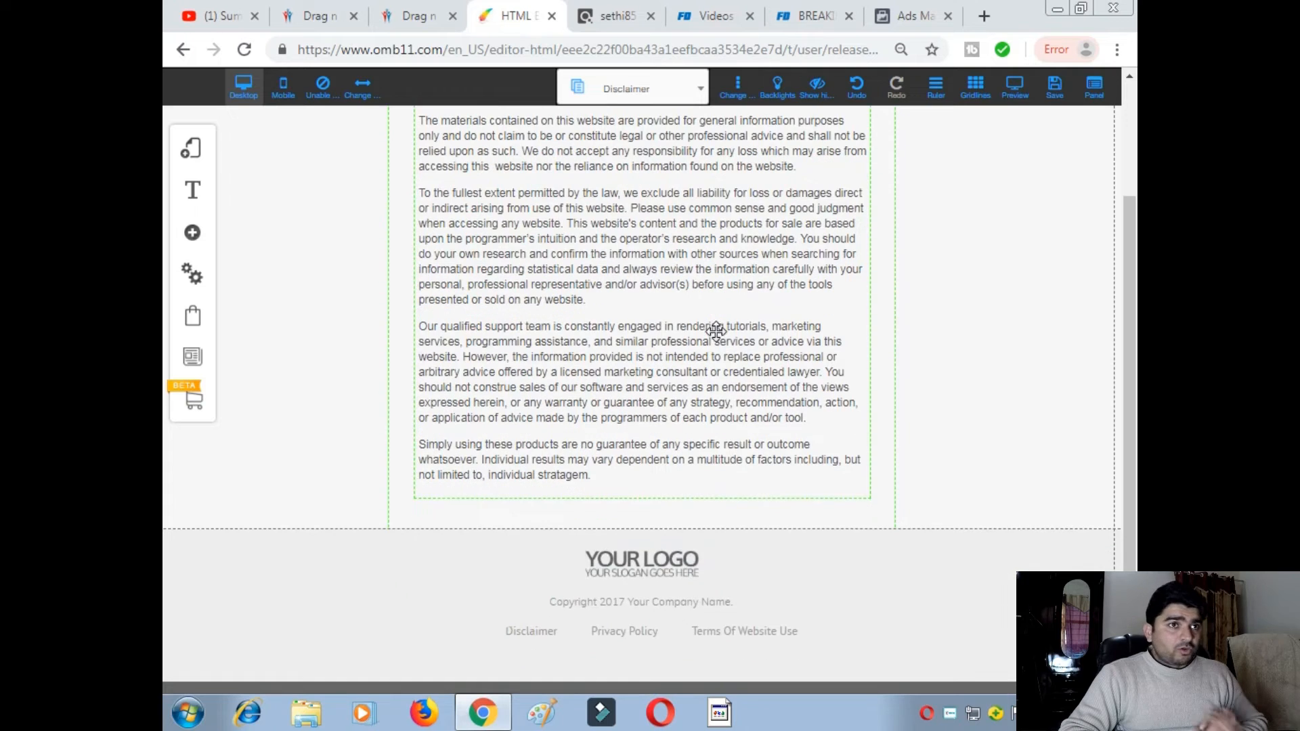
- Open the Privacy Policy page and save the site
{"action": "left_click", "coordinate": [697, 89]}
{"action": "left_click", "coordinate": [616, 233]}
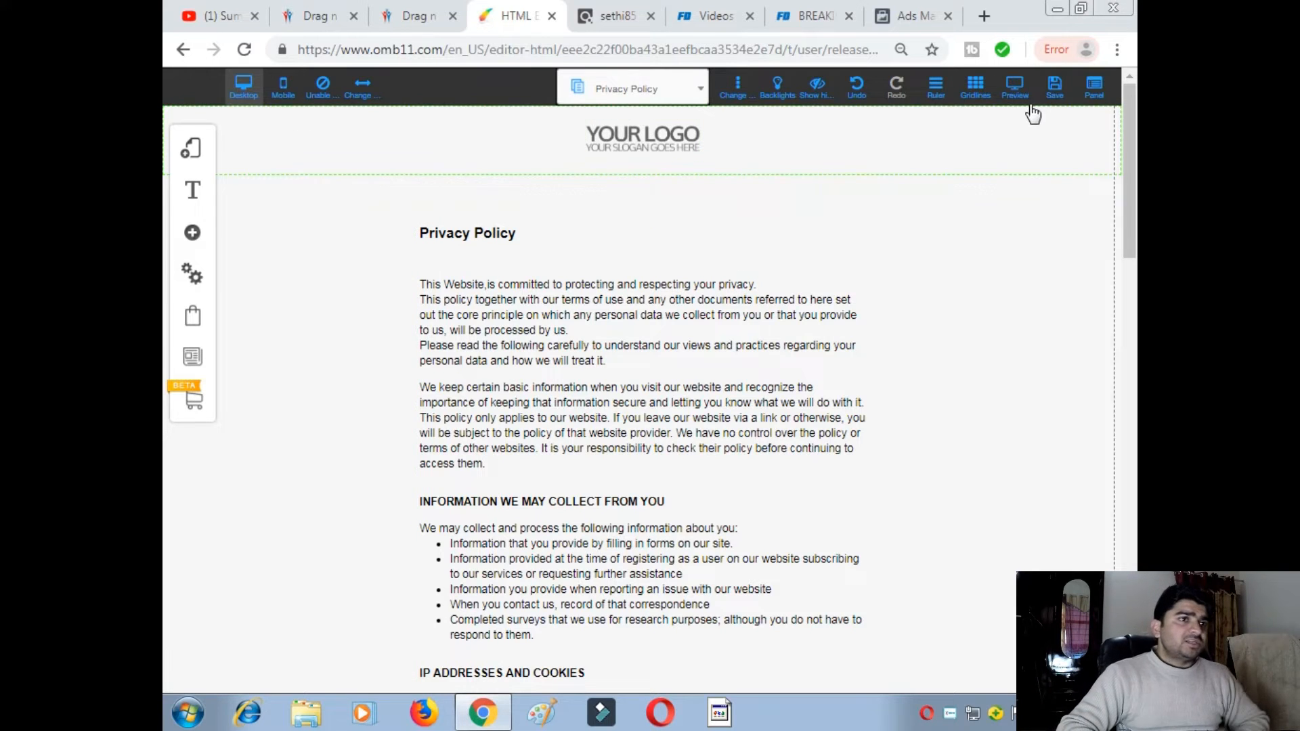
{"action": "left_click", "coordinate": [1054, 91]}
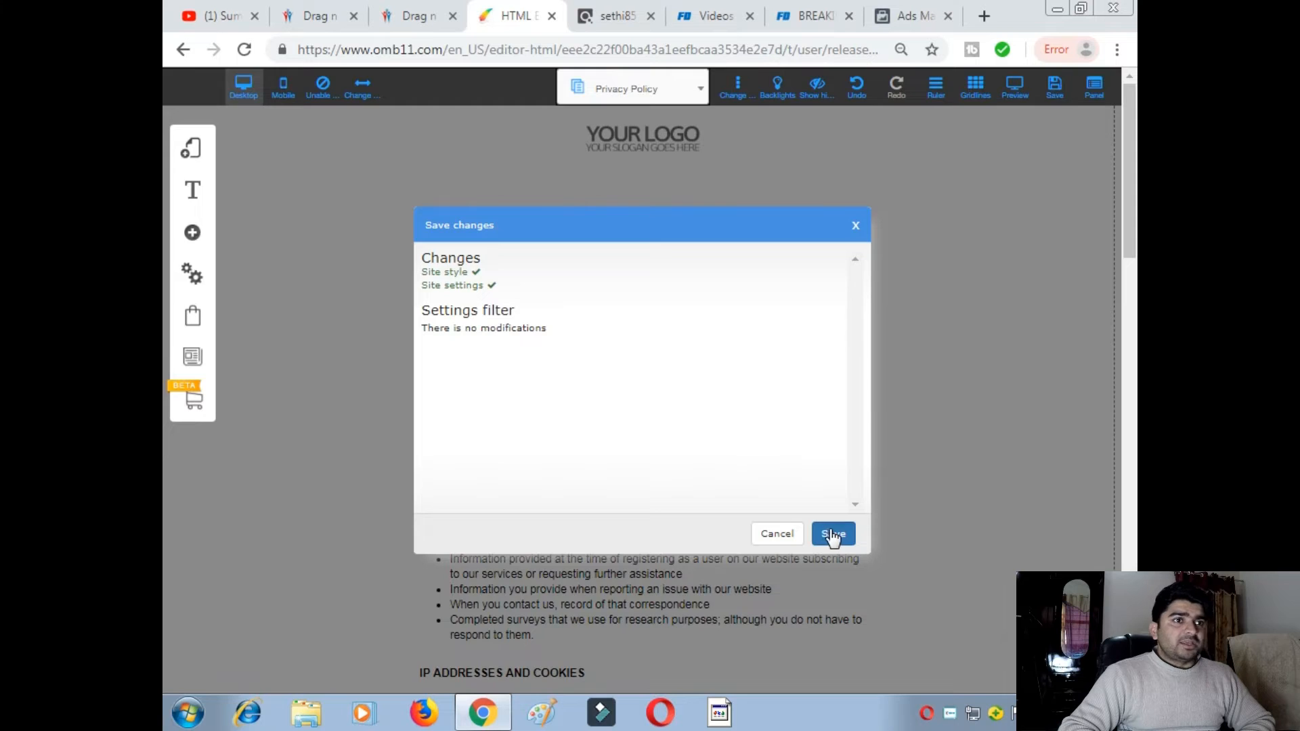
{"action": "left_click", "coordinate": [833, 535]}
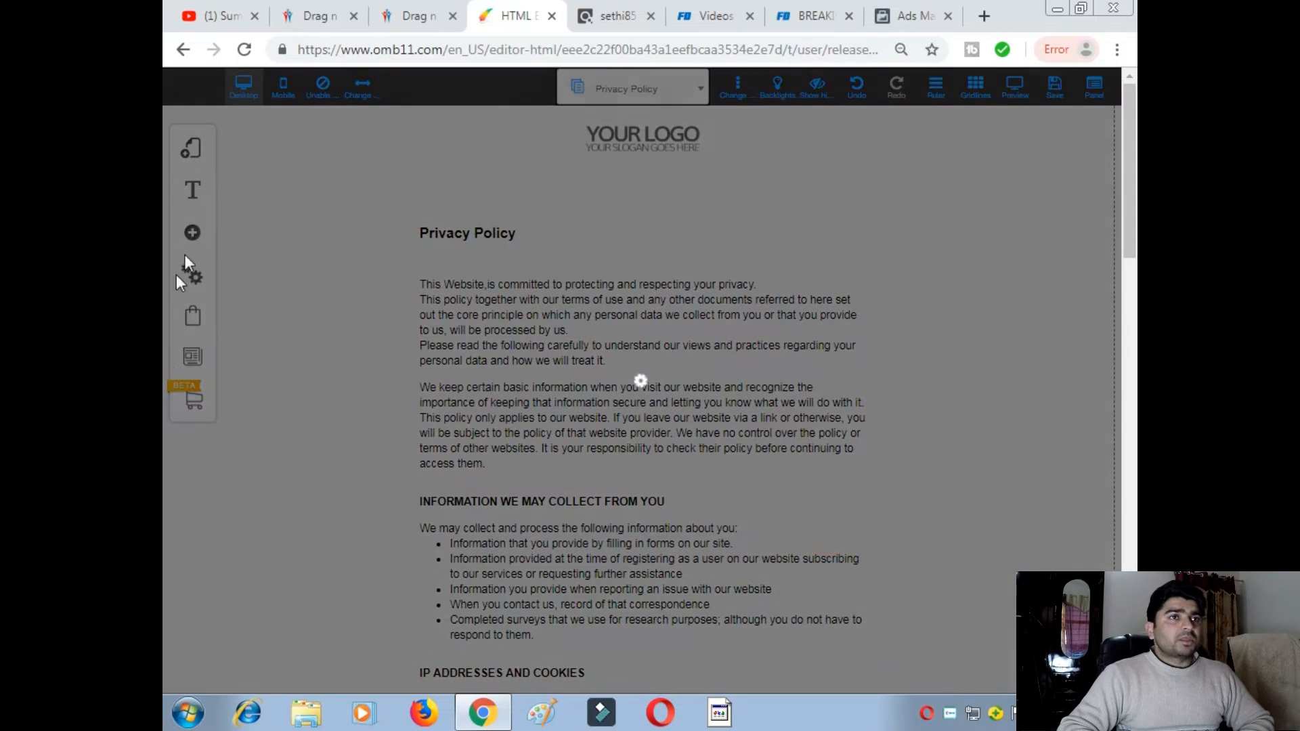
{"action": "left_click", "coordinate": [325, 22]}
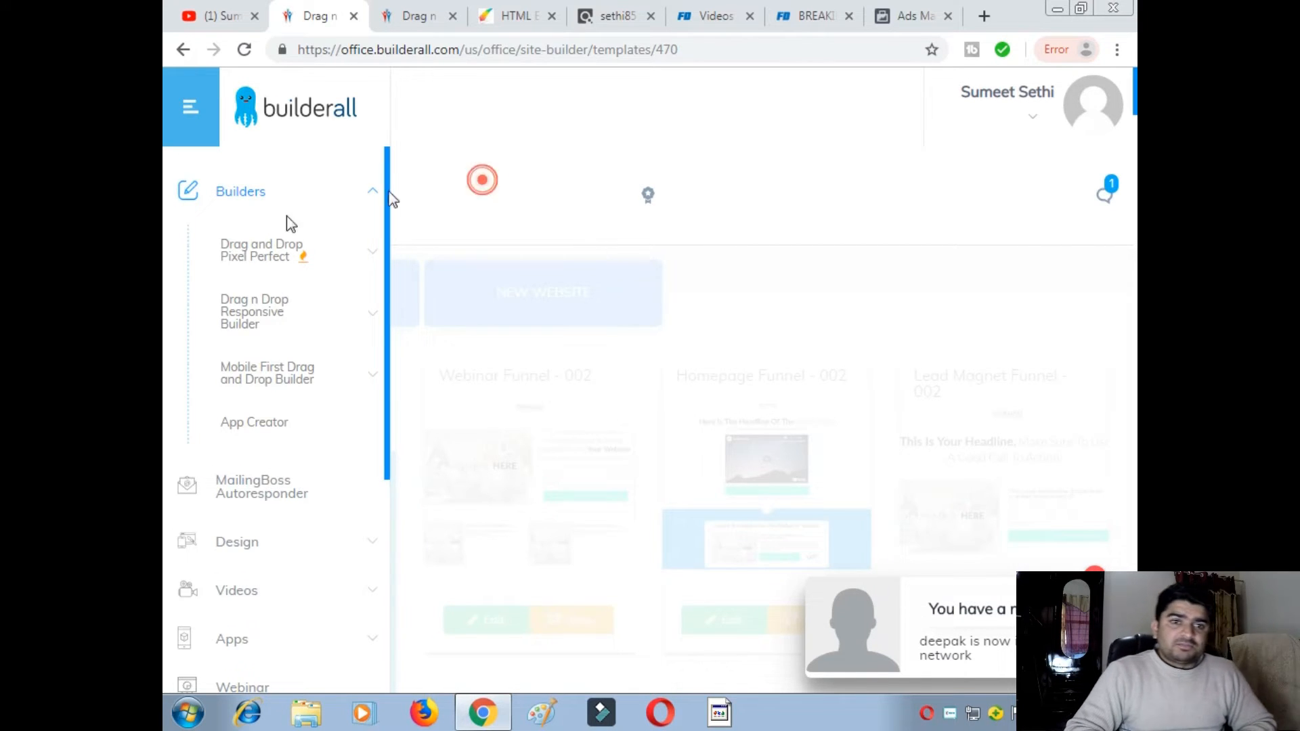
- Go to My sites under the Drag and Drop Pixel Perfect builder
{"action": "left_click", "coordinate": [187, 110]}
{"action": "left_click", "coordinate": [296, 195]}
{"action": "left_click", "coordinate": [370, 249]}
{"action": "left_click", "coordinate": [269, 310]}
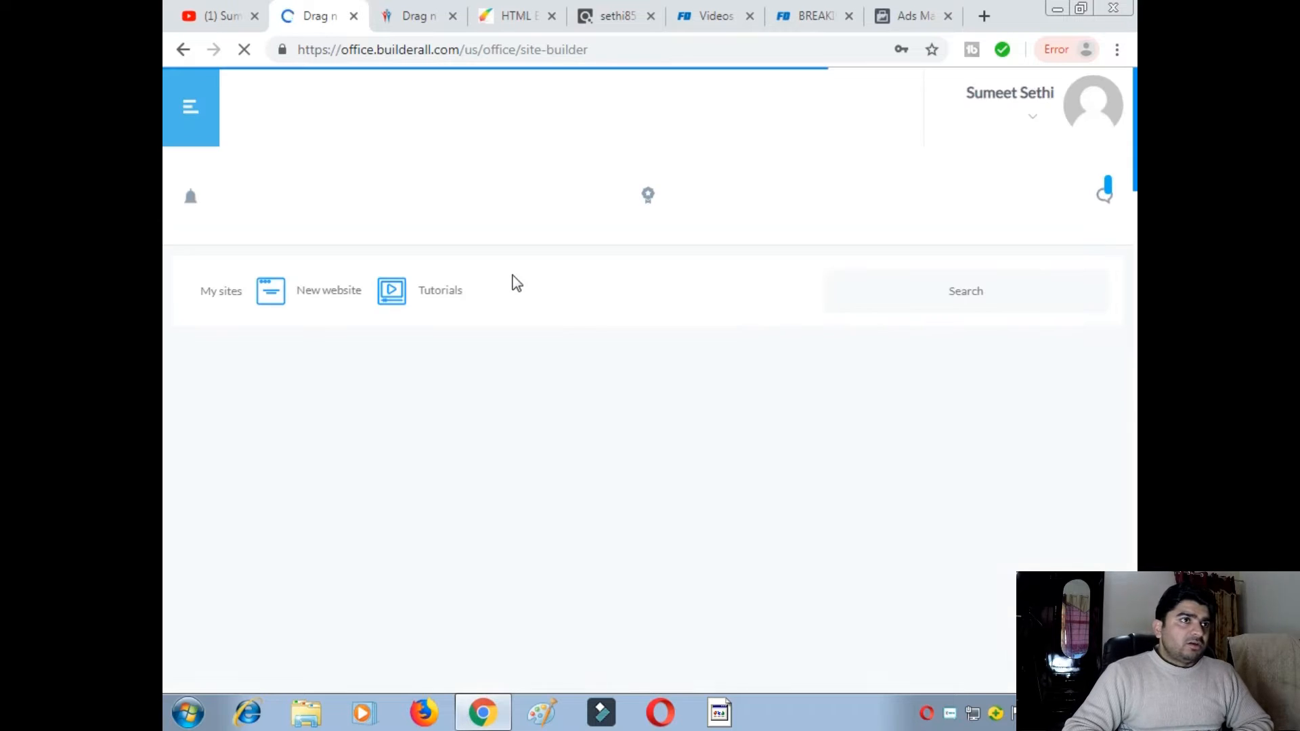
{"action": "scroll", "coordinate": [322, 556], "scroll_direction": "down", "scroll_amount": 3}
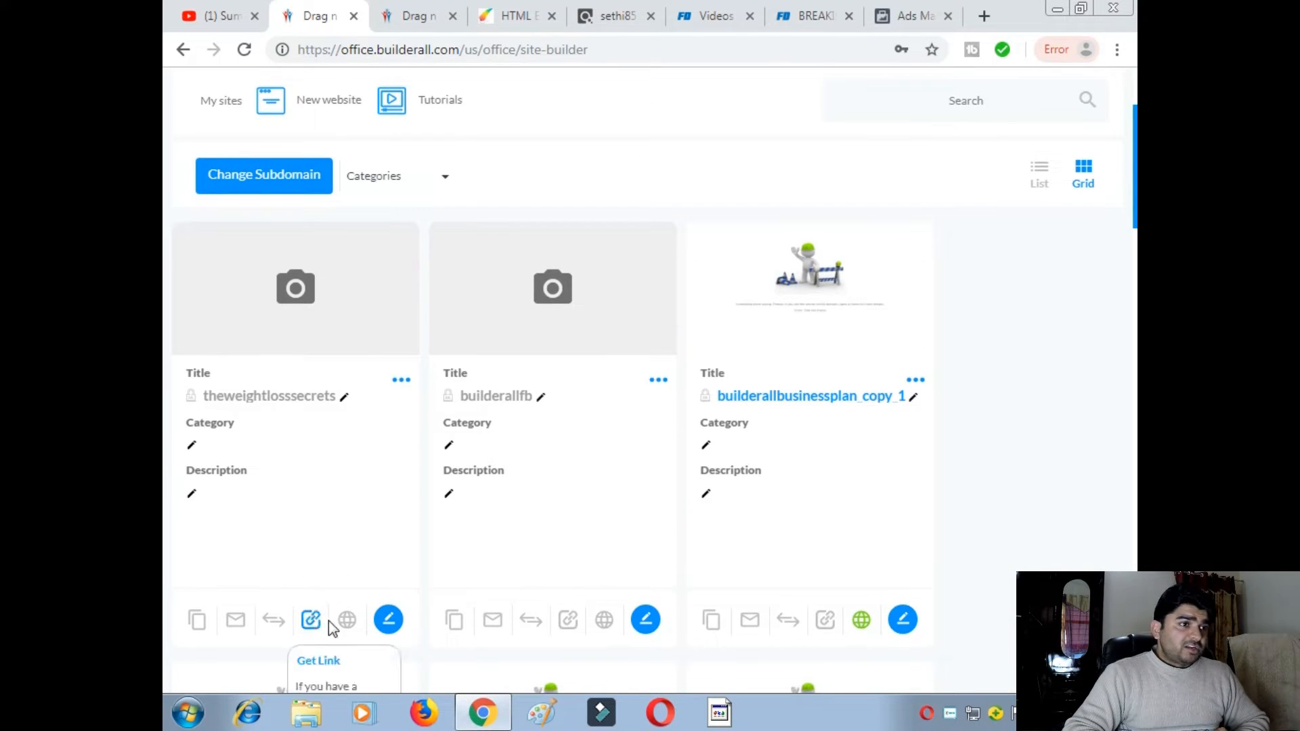
- Publish the theweightlosssecrets site and open its live page
{"action": "left_click", "coordinate": [348, 621]}
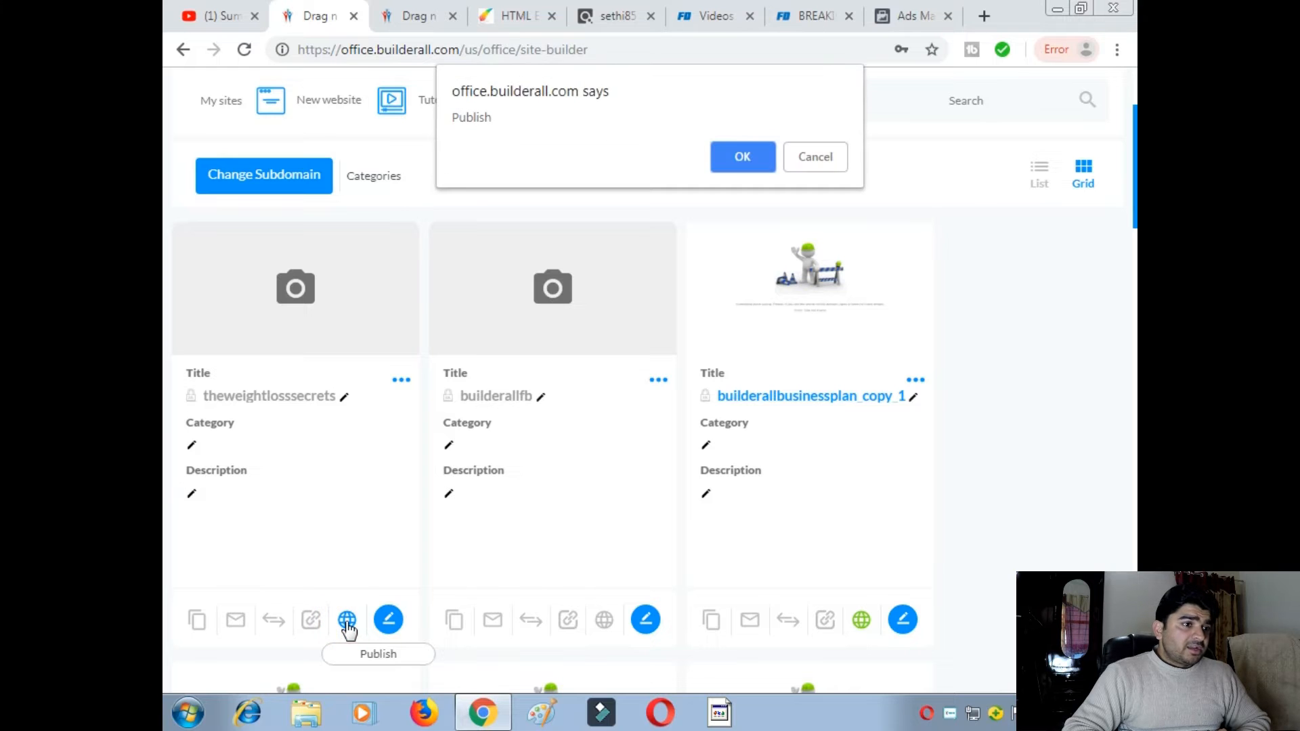
{"action": "left_click", "coordinate": [769, 156]}
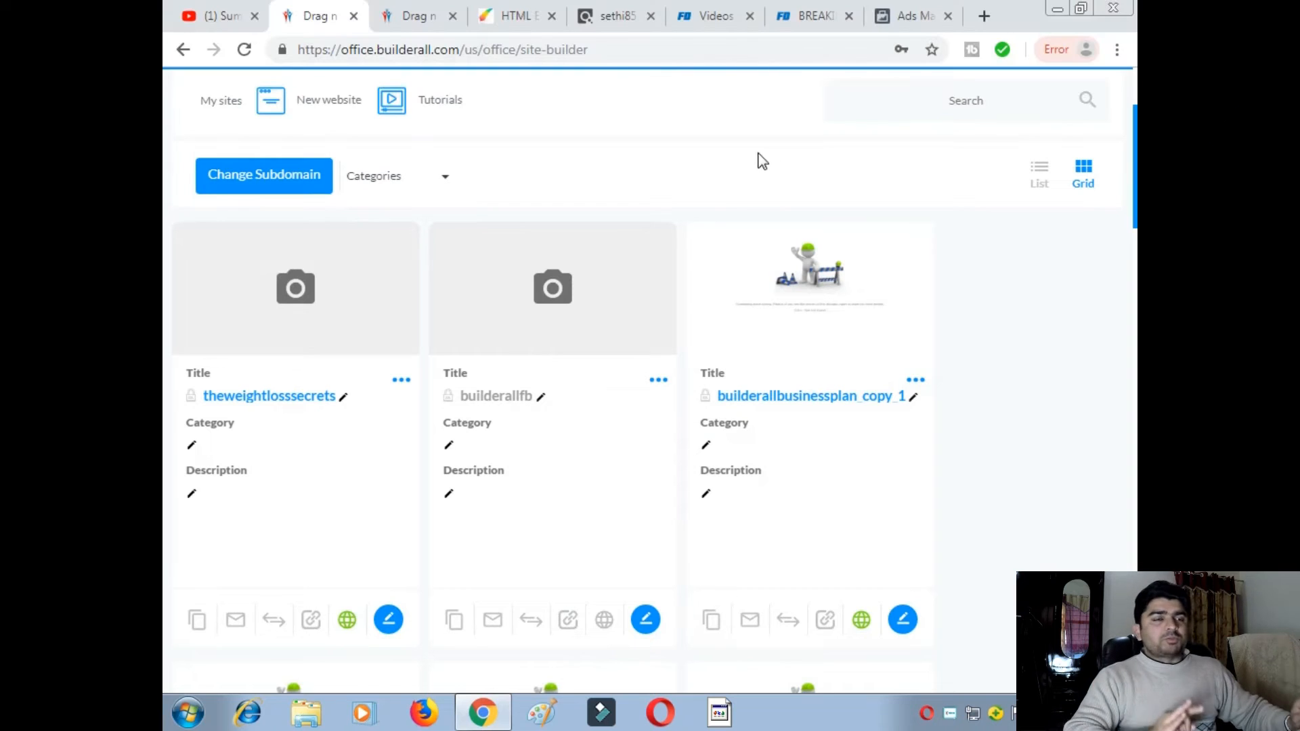
{"action": "left_click", "coordinate": [302, 398]}
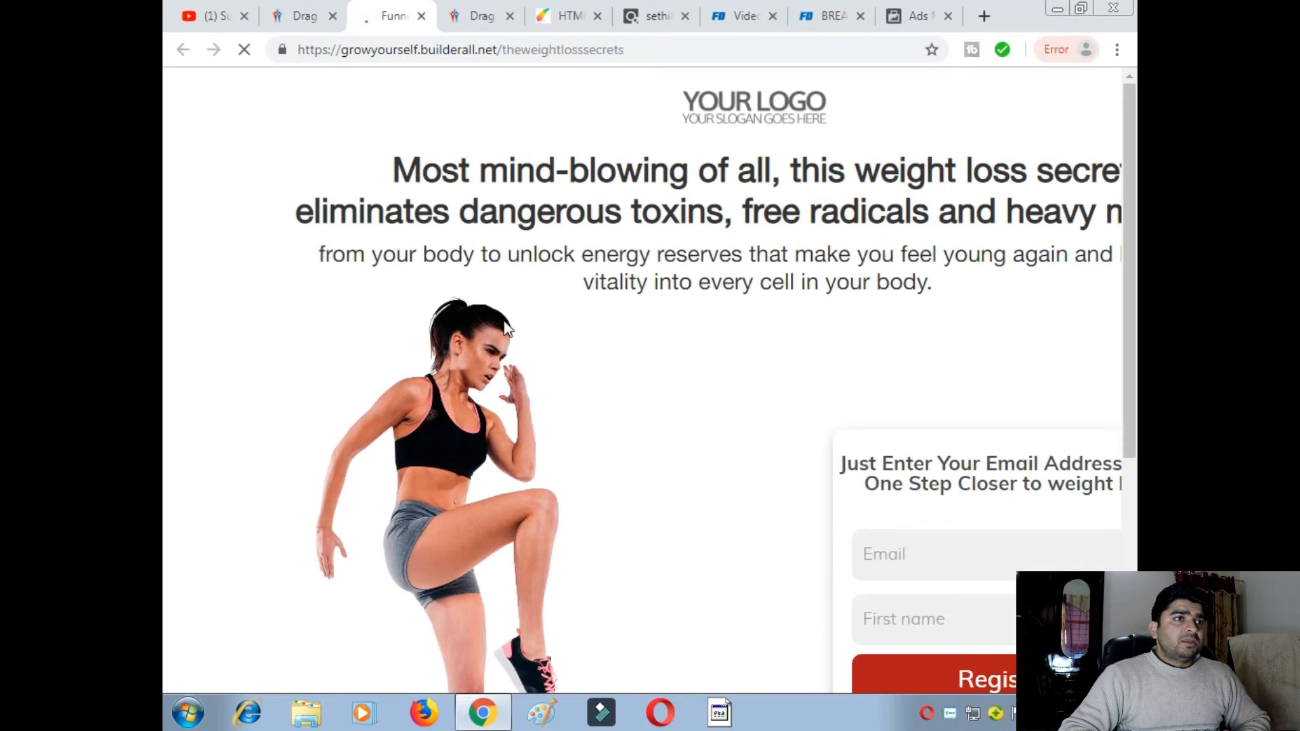
- Scroll through the live theweightlosssecrets lead page, then return to Facebook Ads Manager
{"action": "scroll", "coordinate": [603, 295], "scroll_direction": "down", "scroll_amount": 2}
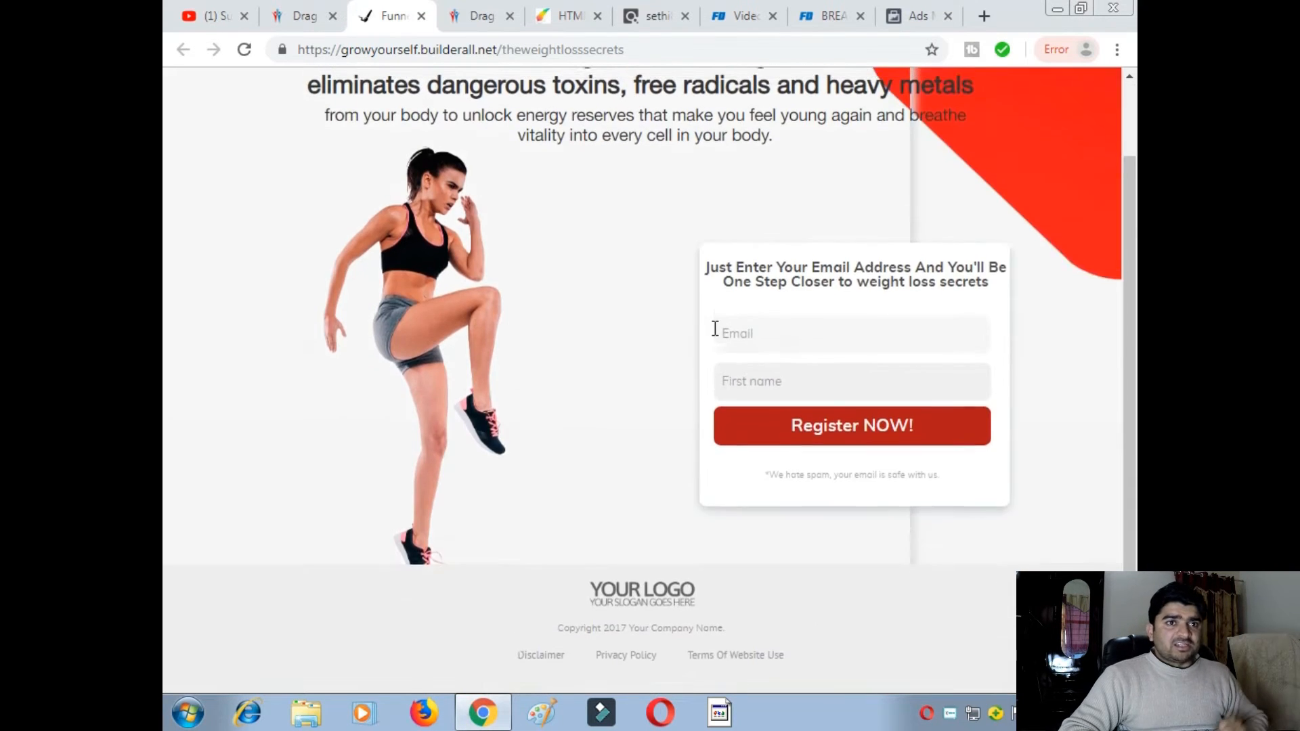
{"action": "scroll", "coordinate": [711, 328], "scroll_direction": "up", "scroll_amount": 2}
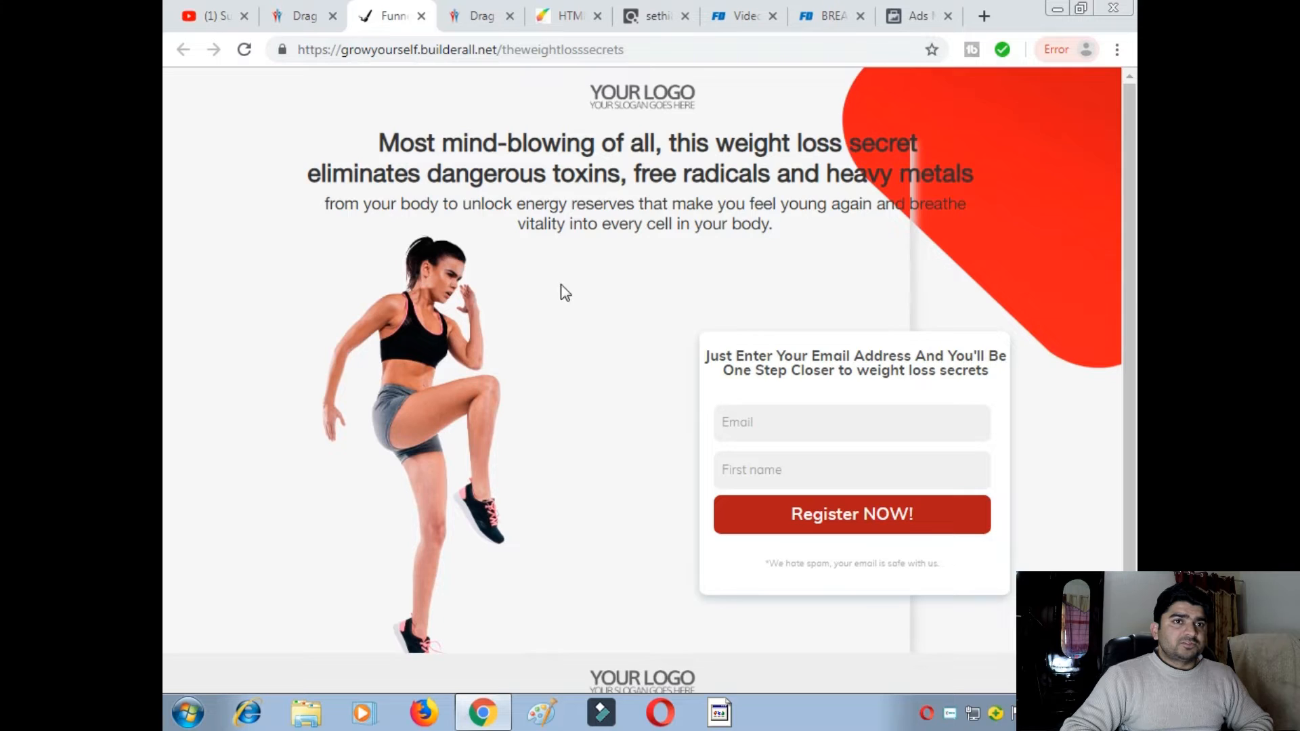
{"action": "scroll", "coordinate": [677, 365], "scroll_direction": "down", "scroll_amount": 2}
{"action": "scroll", "coordinate": [770, 423], "scroll_direction": "up", "scroll_amount": 2}
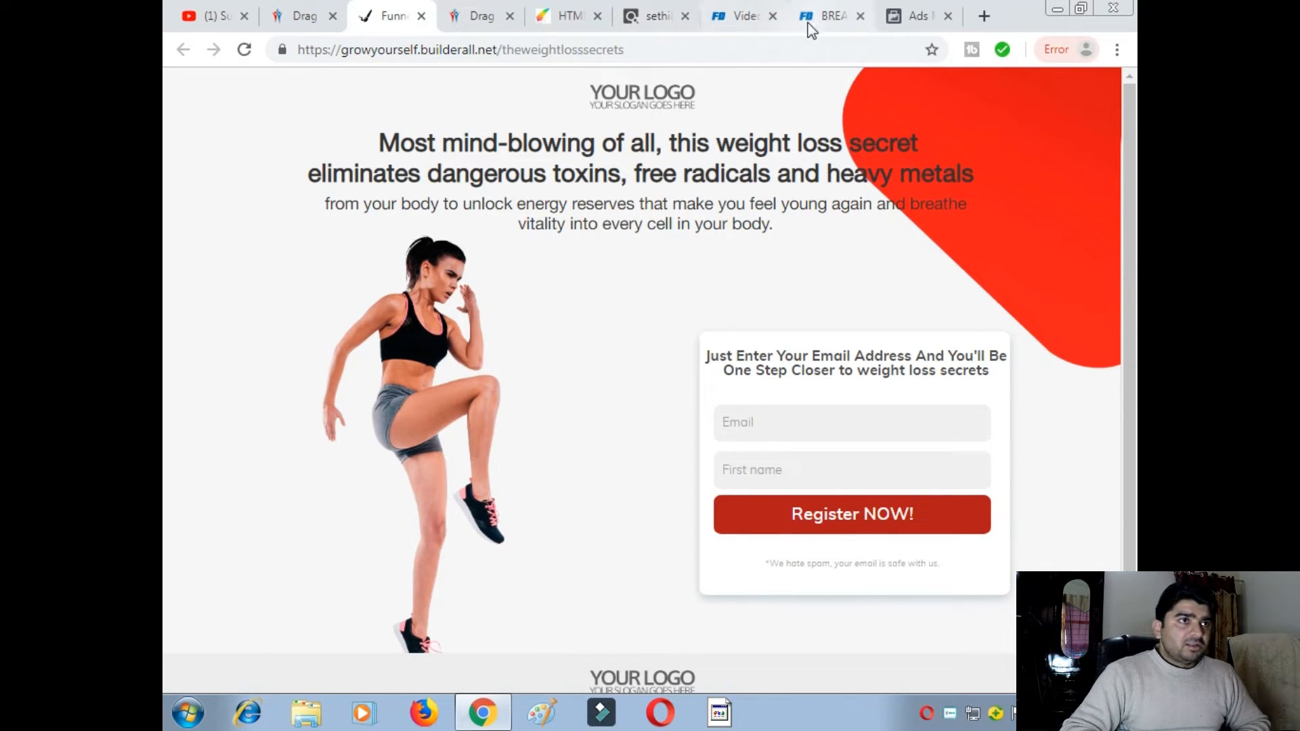
{"action": "left_click", "coordinate": [908, 12]}
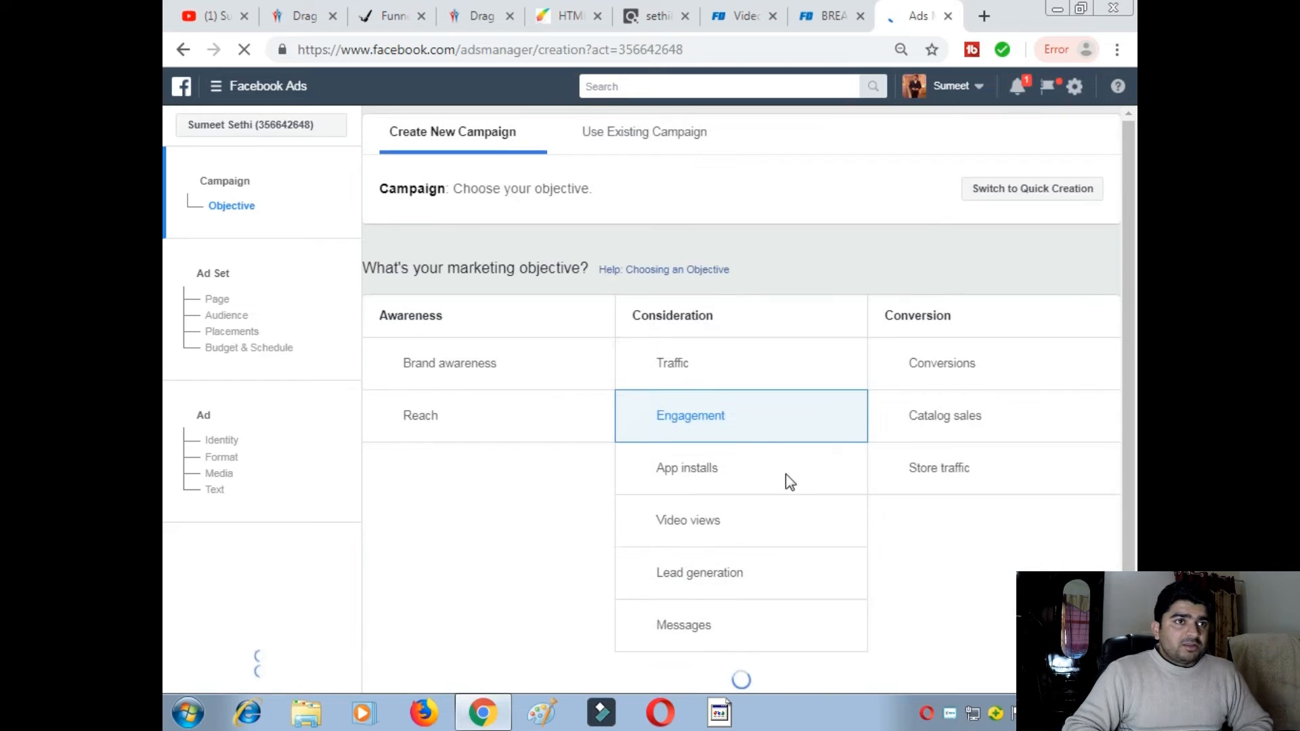
- Rename the engagement campaign to 'Weight loss secrets'
{"action": "scroll", "coordinate": [720, 409], "scroll_direction": "down", "scroll_amount": 1}
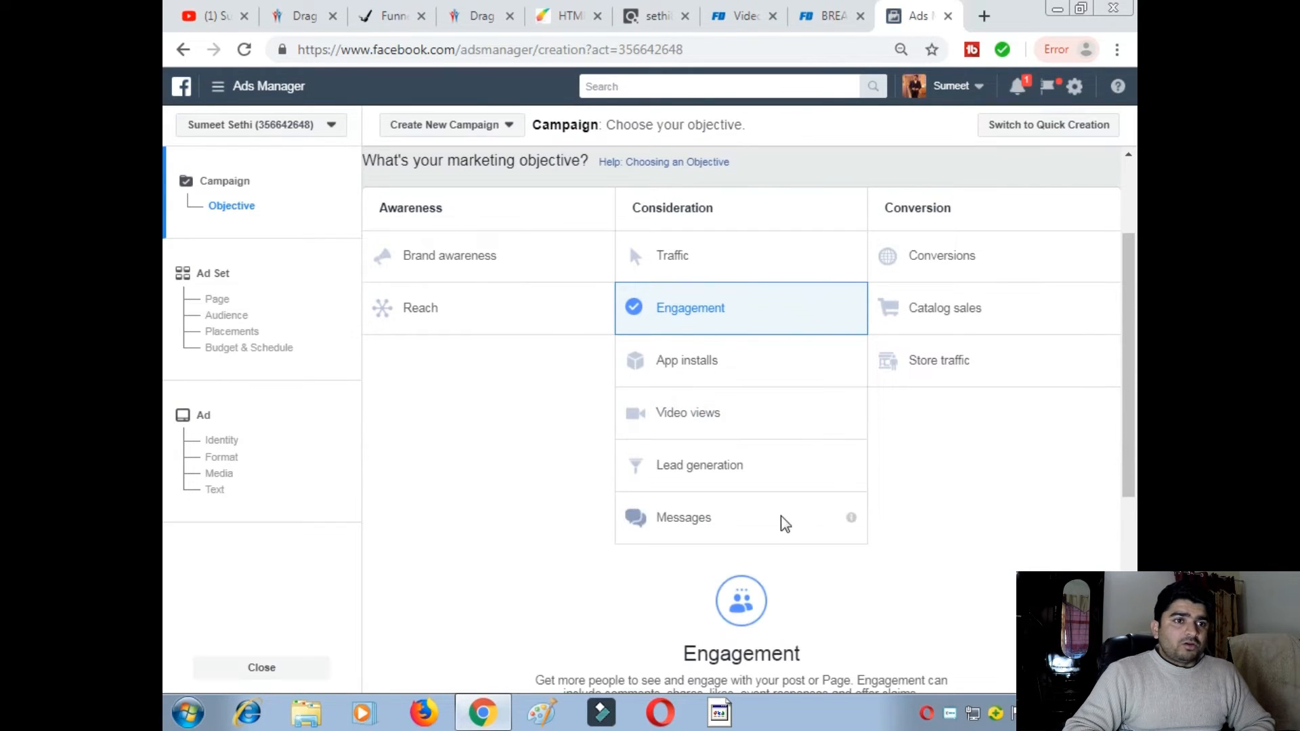
{"action": "scroll", "coordinate": [793, 518], "scroll_direction": "down", "scroll_amount": 4}
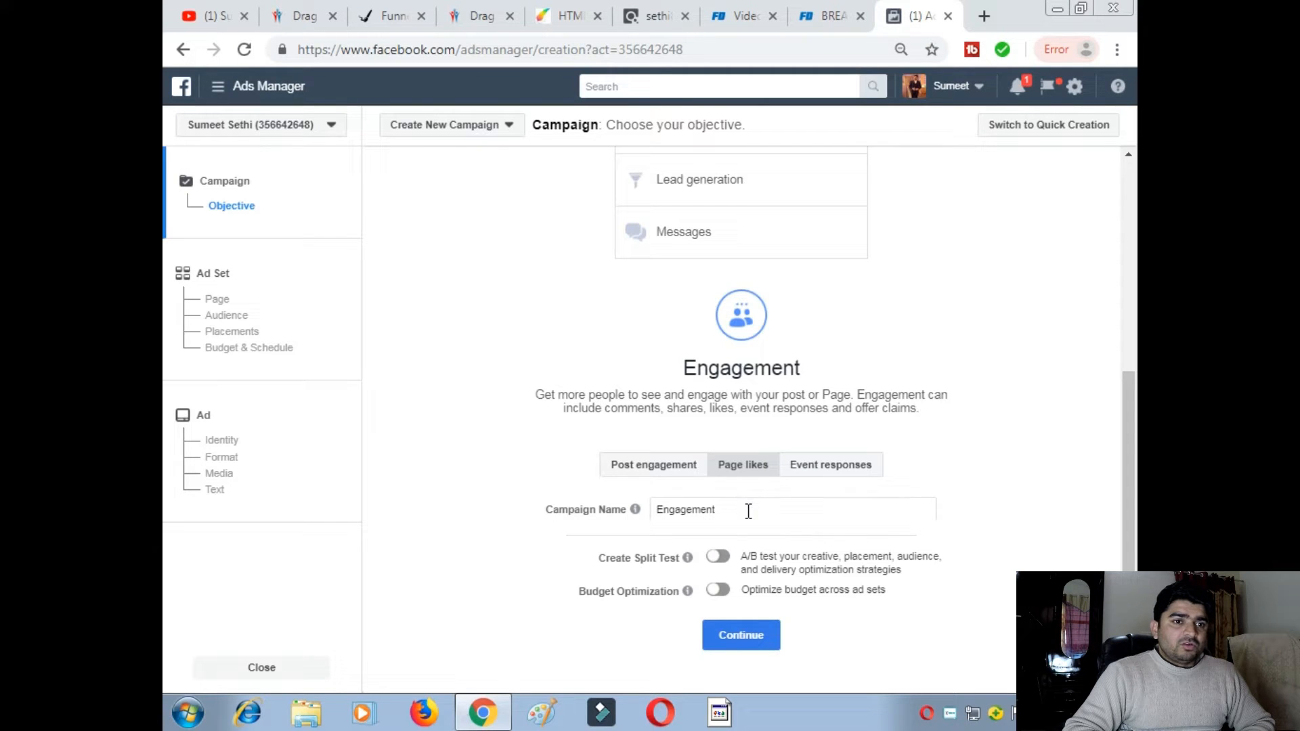
{"action": "left_click_drag", "start_coordinate": [744, 509], "coordinate": [649, 513]}
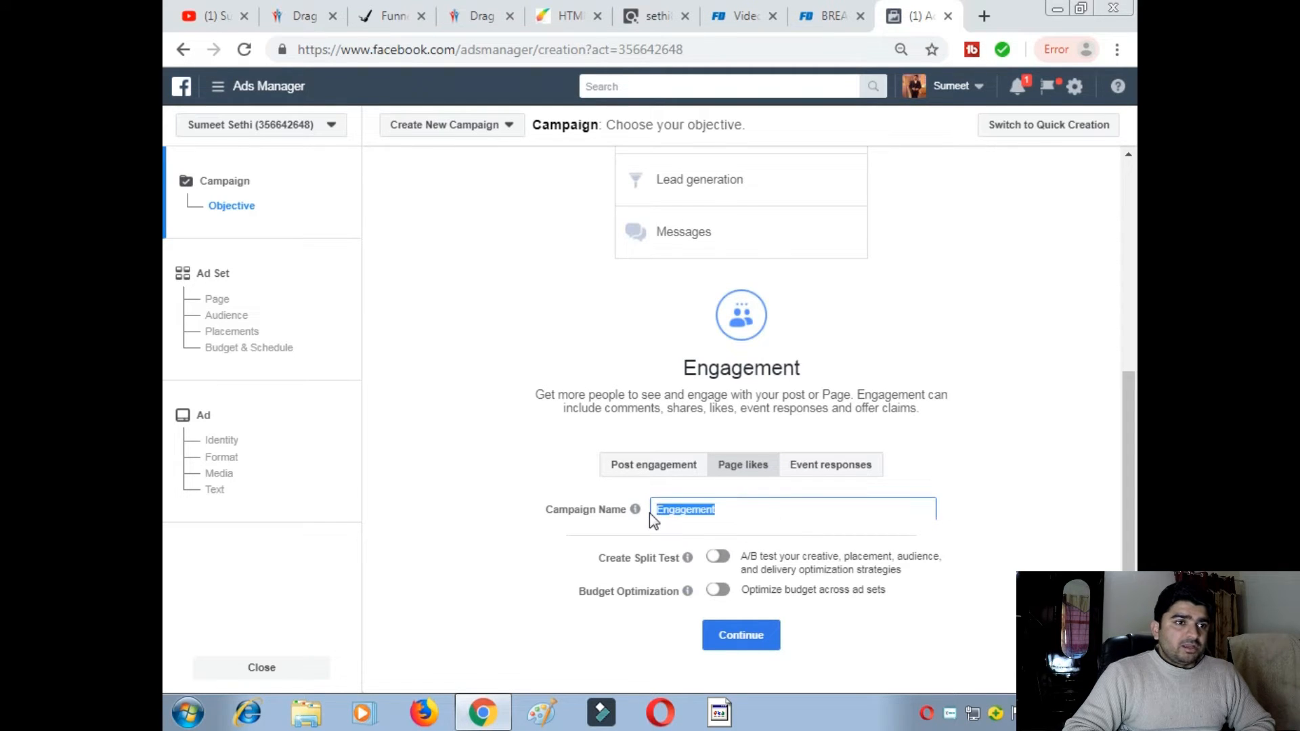
{"action": "type", "text": "Wei"}
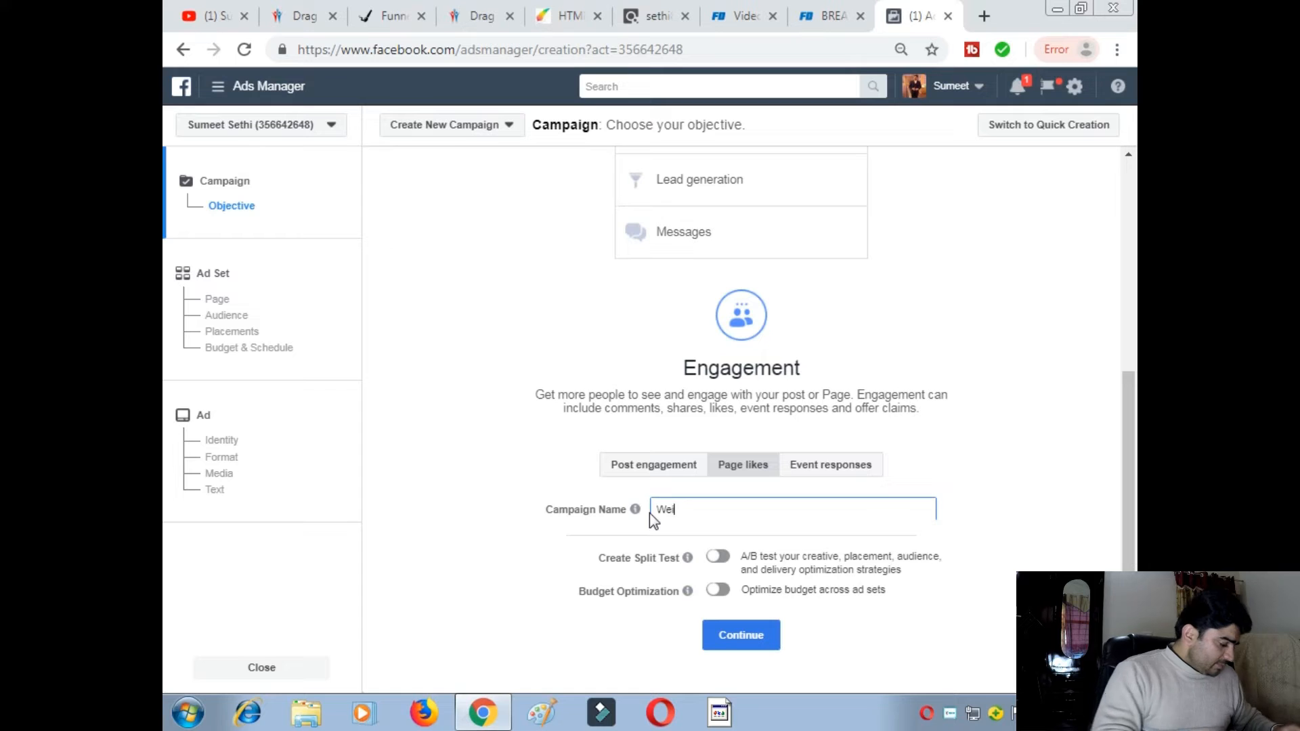
{"action": "type", "text": "ght "}
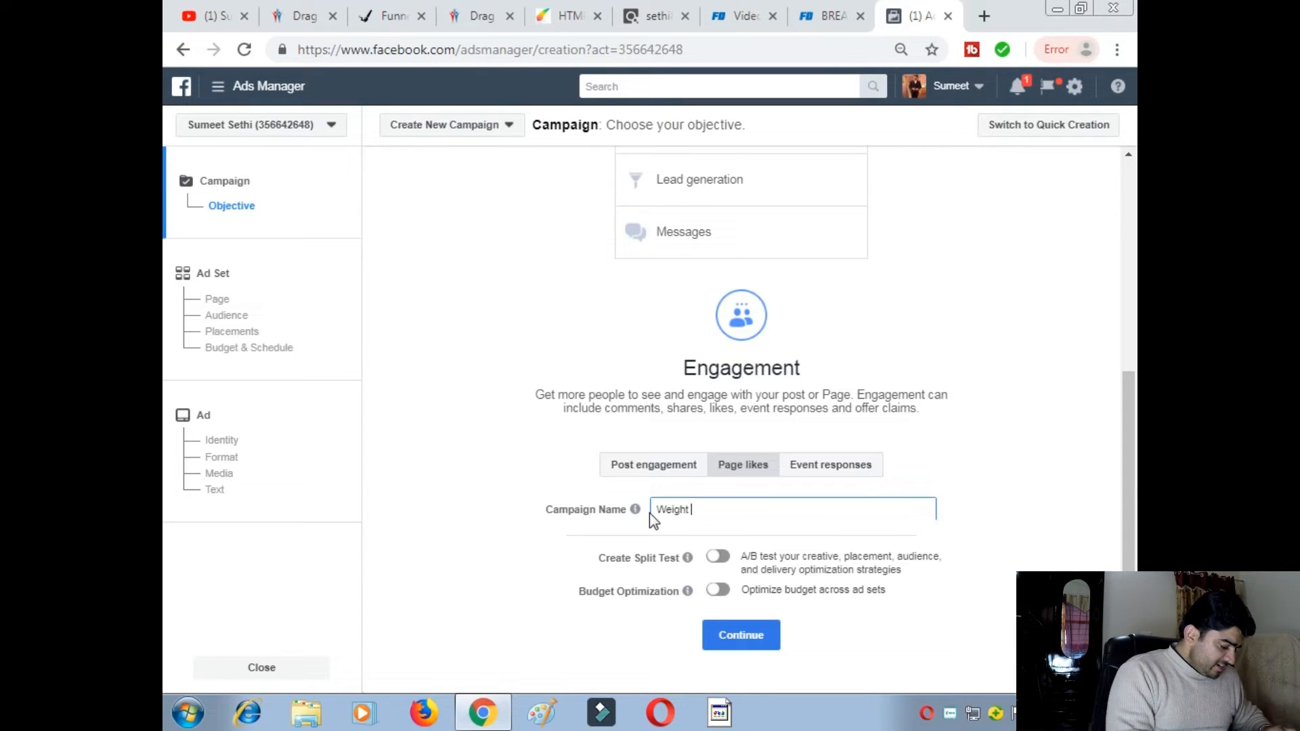
{"action": "type", "text": "loss "}
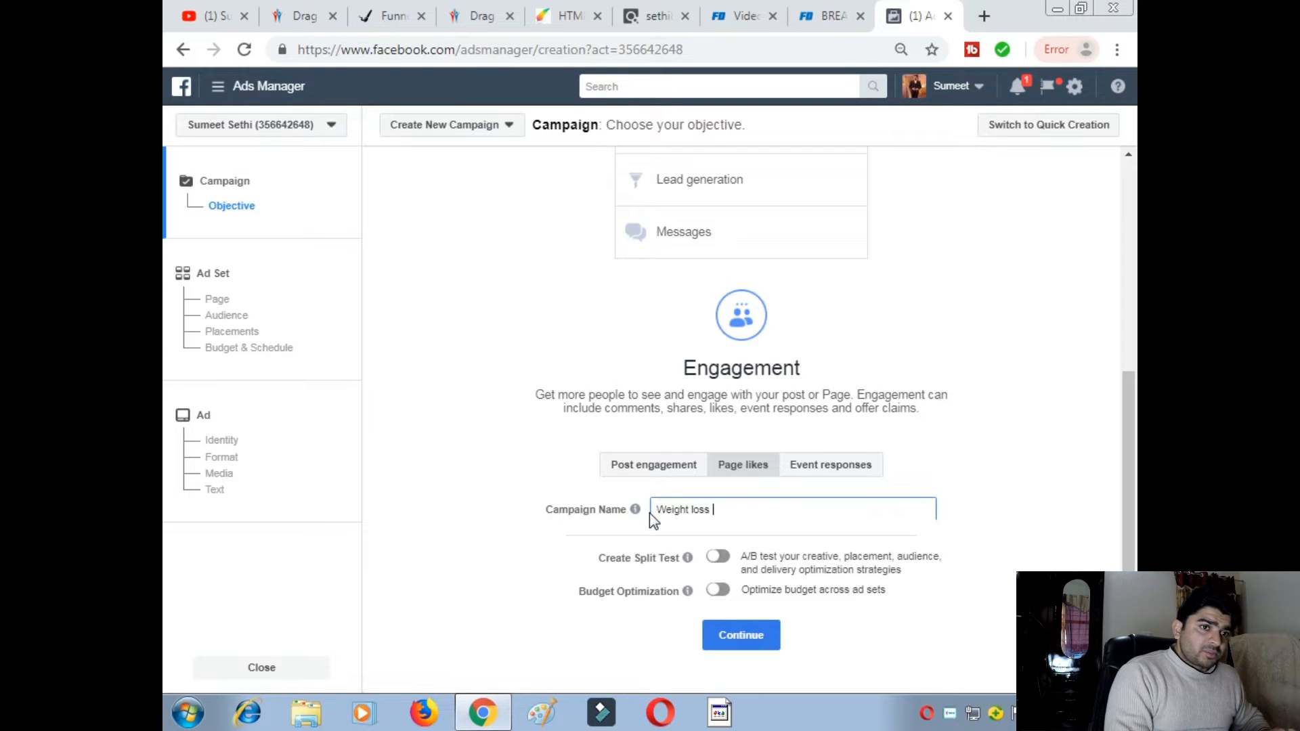
{"action": "type", "text": "secrets"}
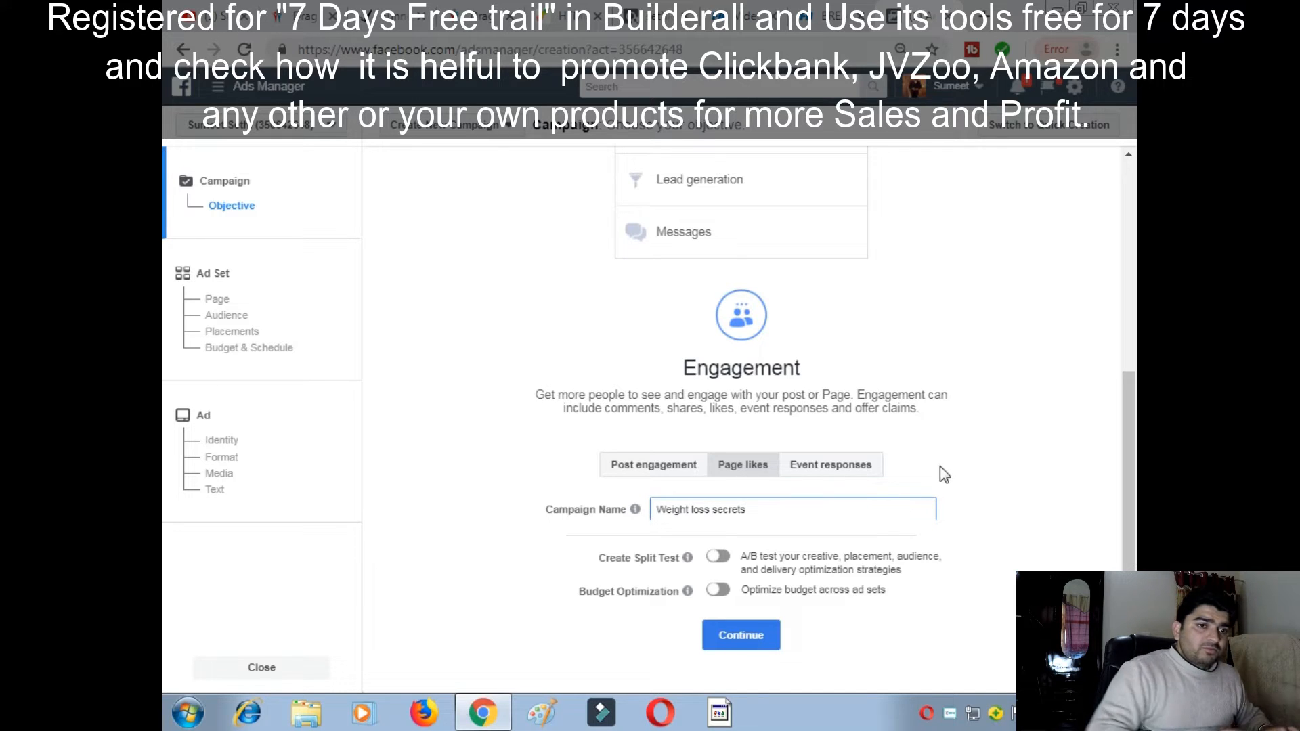
- Make it a Post engagement campaign and continue to the ad set page
{"action": "scroll", "coordinate": [971, 450], "scroll_direction": "down", "scroll_amount": 1}
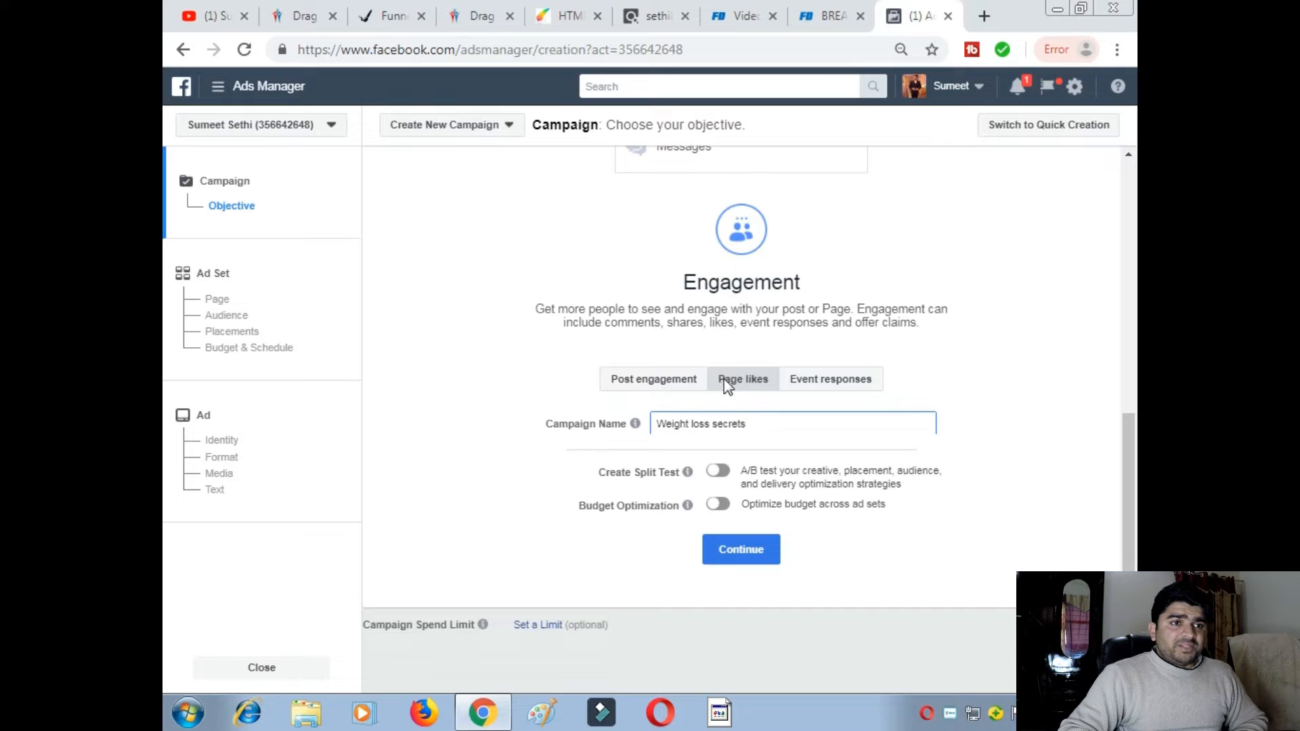
{"action": "left_click", "coordinate": [661, 381]}
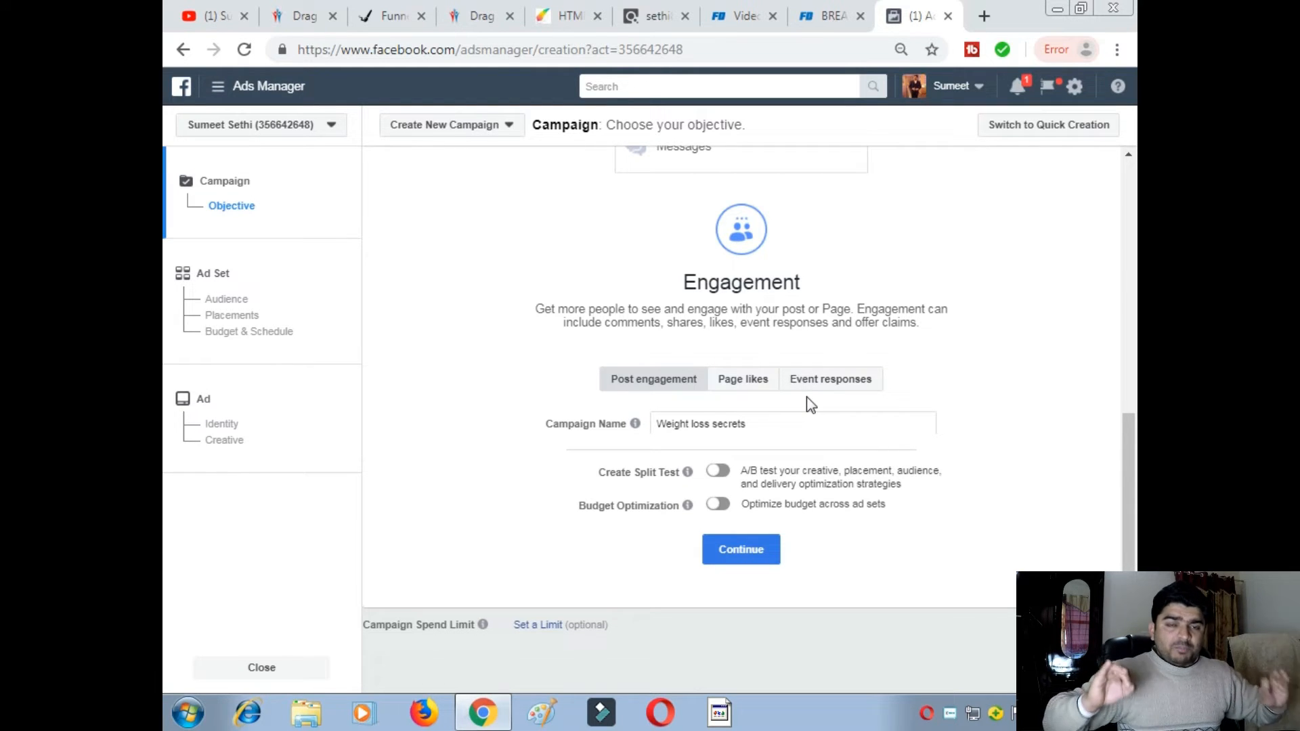
{"action": "left_click", "coordinate": [755, 558]}
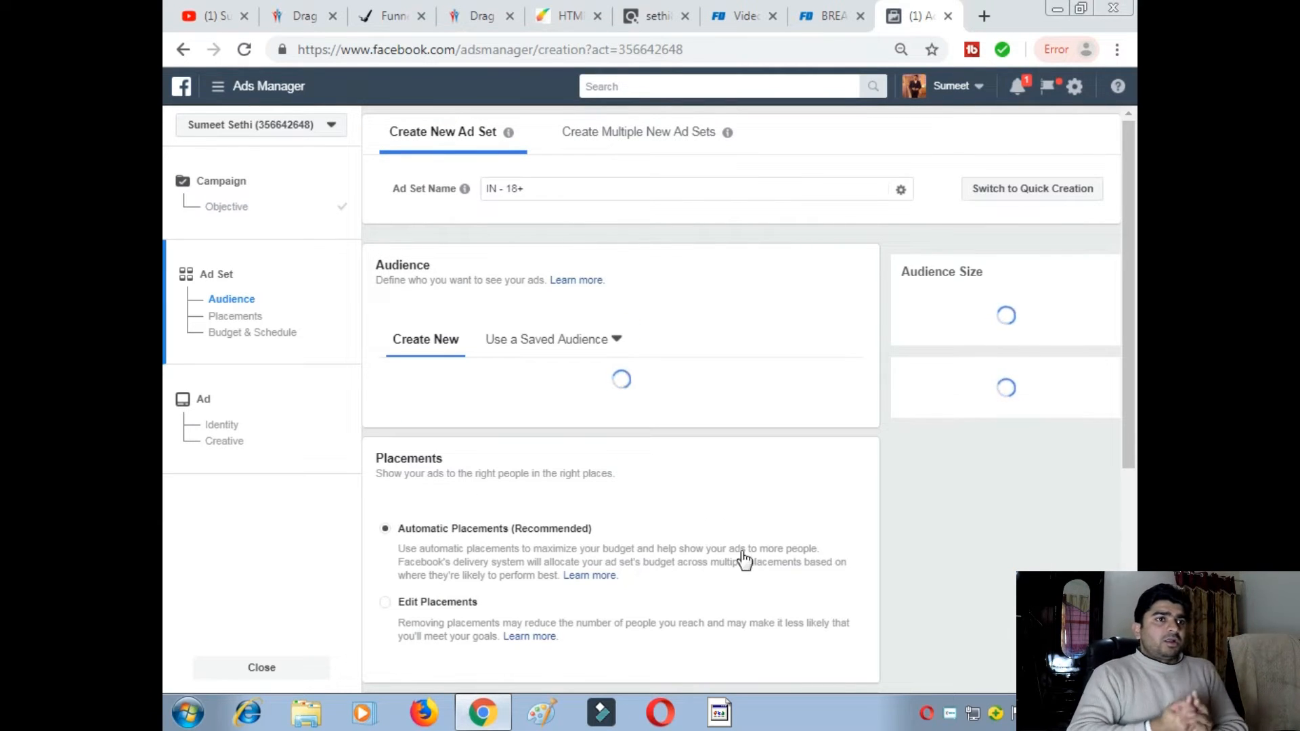
- Append 'Weight loss- fitness' to the ad set name, making it 'IN - 18+Weight loss- fitness'
{"action": "left_click", "coordinate": [545, 195]}
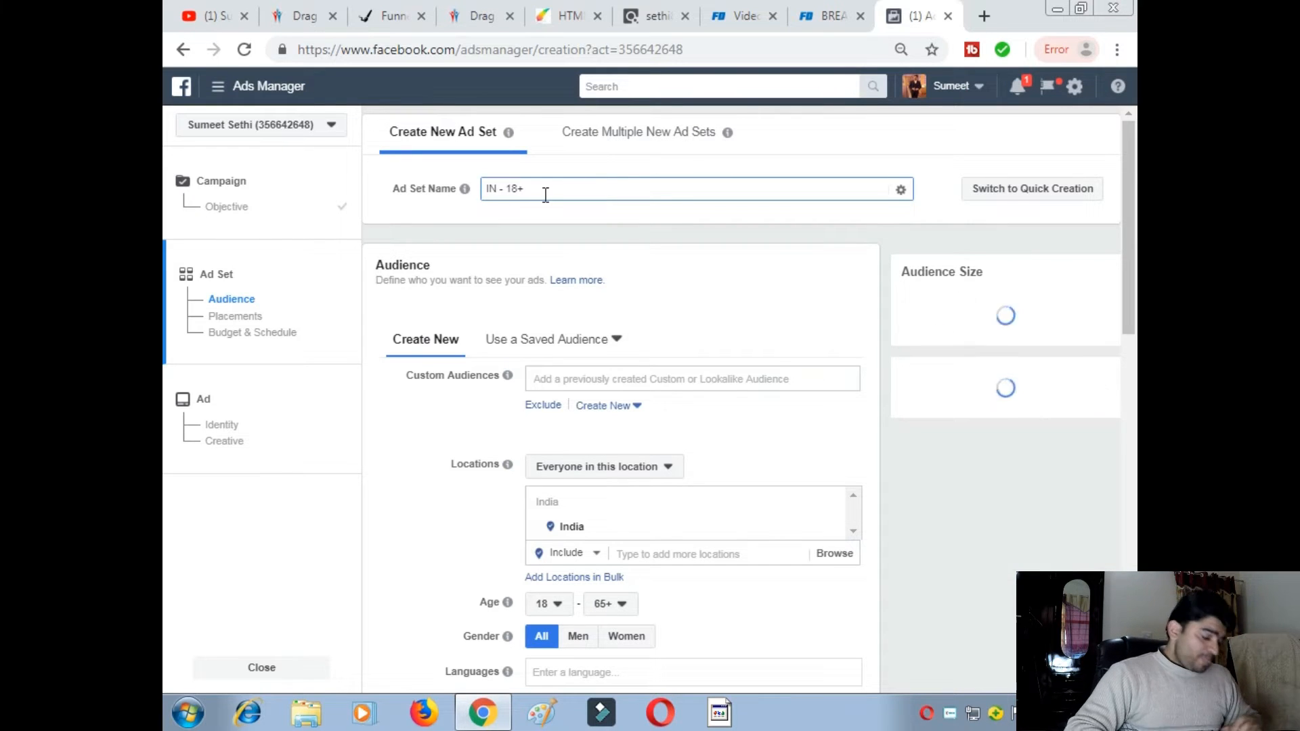
{"action": "type", "text": "Weight loss "}
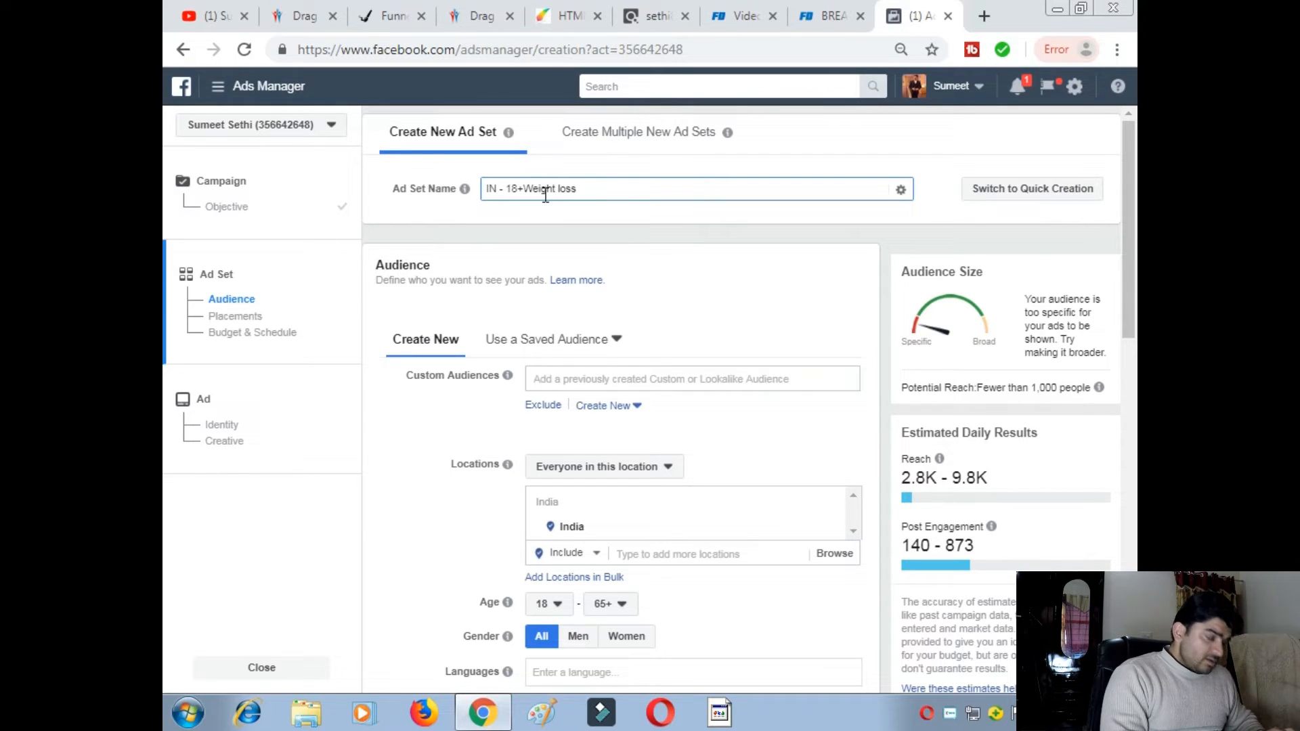
{"action": "type", "text": " fitness"}
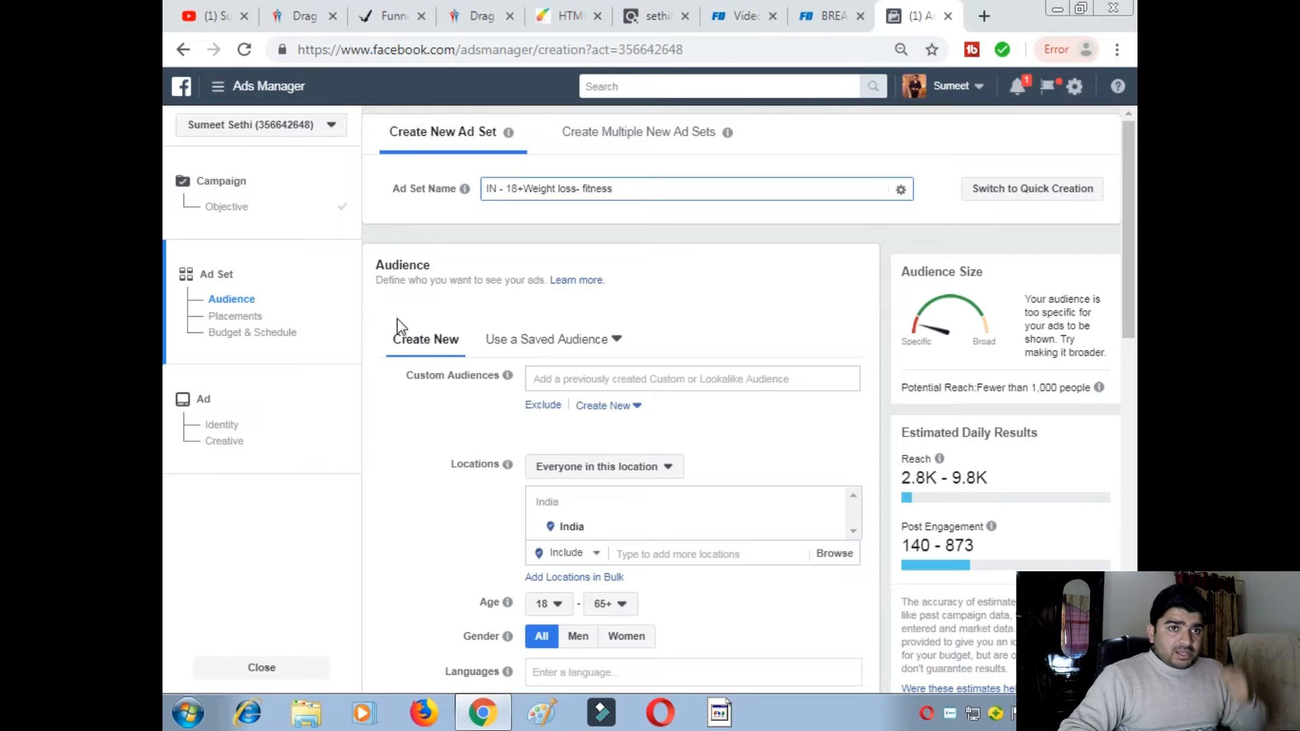
{"action": "scroll", "coordinate": [457, 321], "scroll_direction": "down", "scroll_amount": 2}
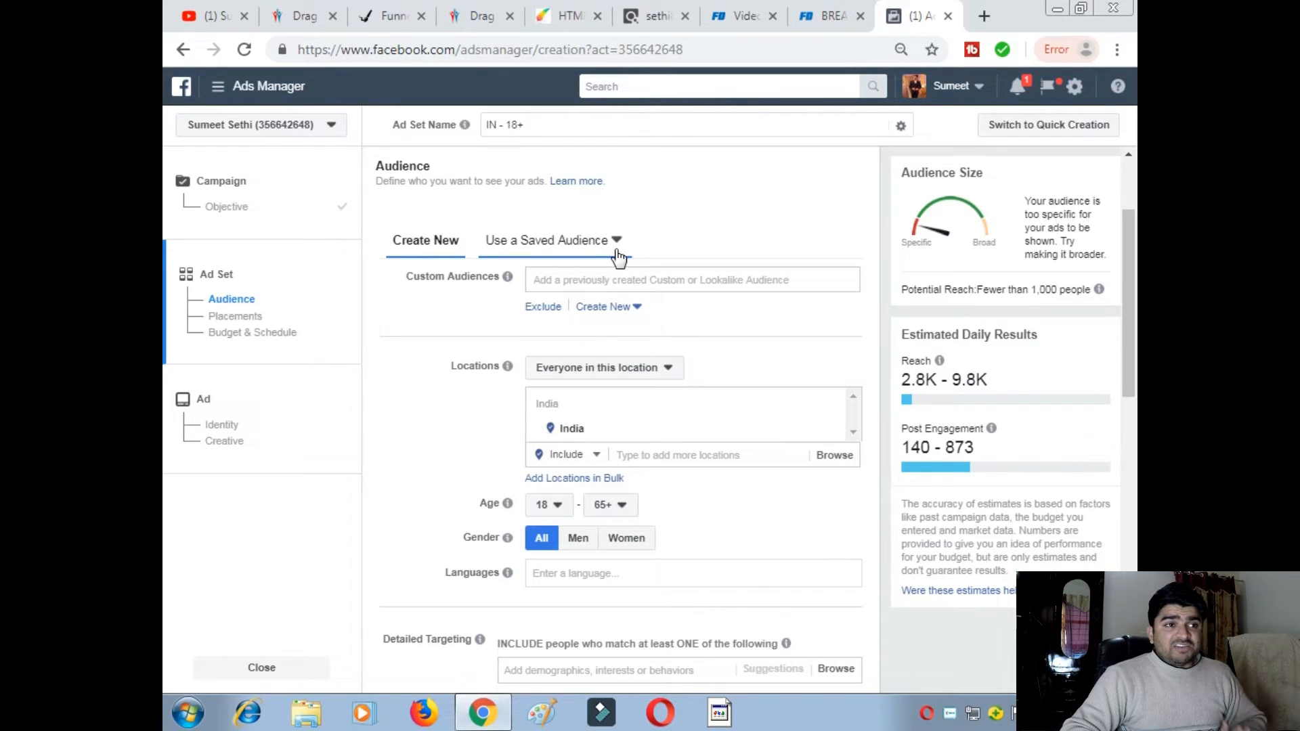
- Remove India from the ad set's target locations without creating a new audience
{"action": "left_click", "coordinate": [635, 310]}
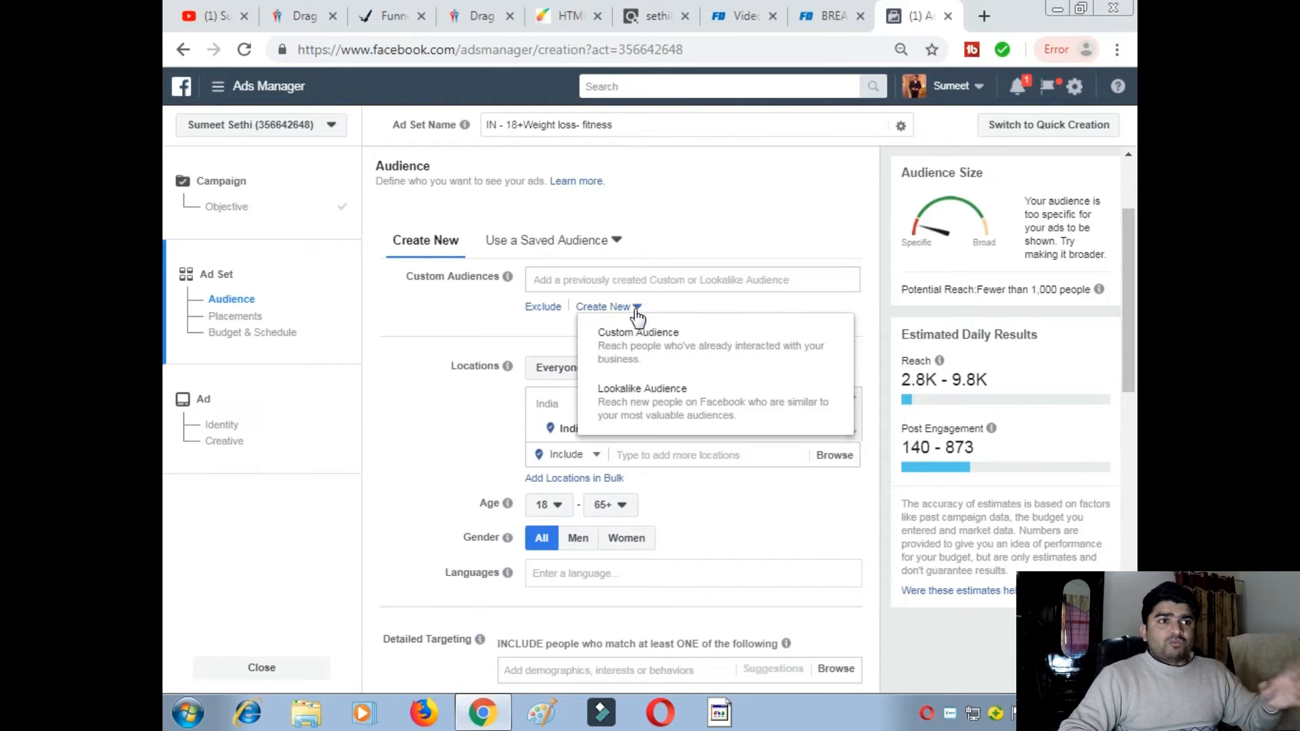
{"action": "left_click", "coordinate": [465, 321]}
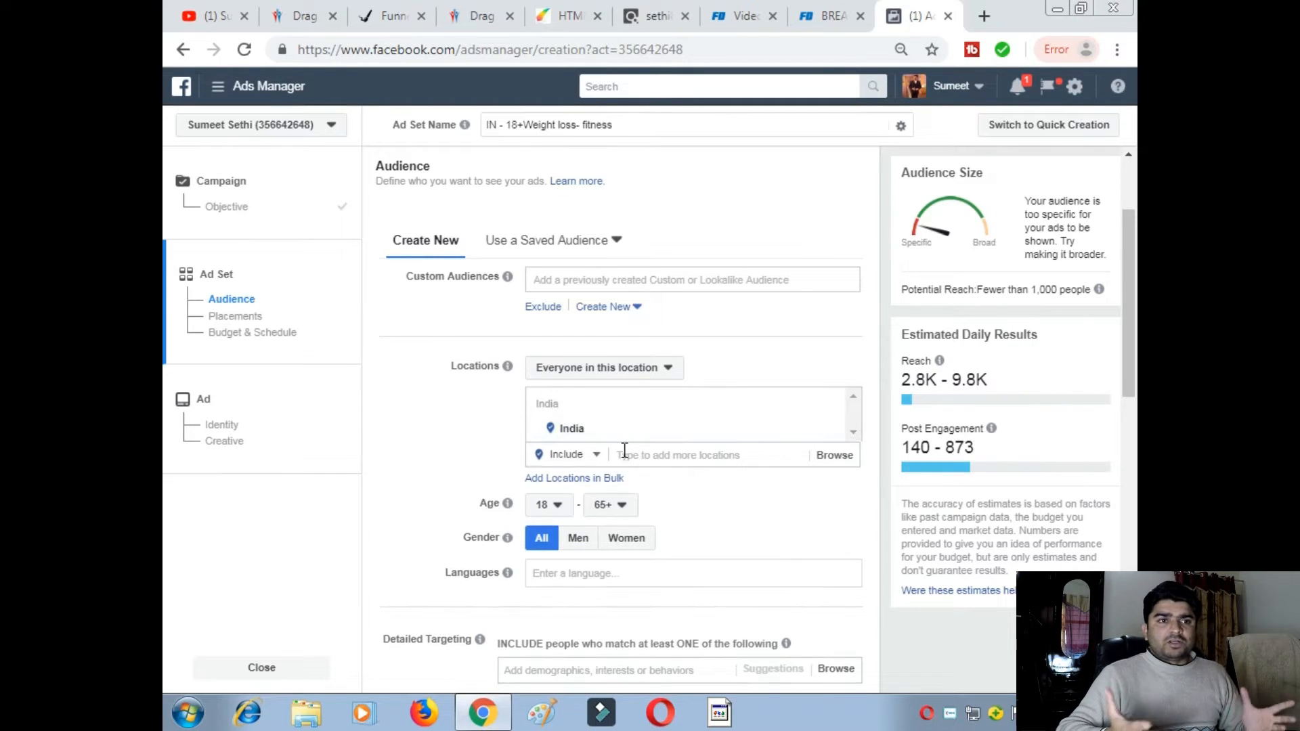
{"action": "left_click", "coordinate": [828, 429]}
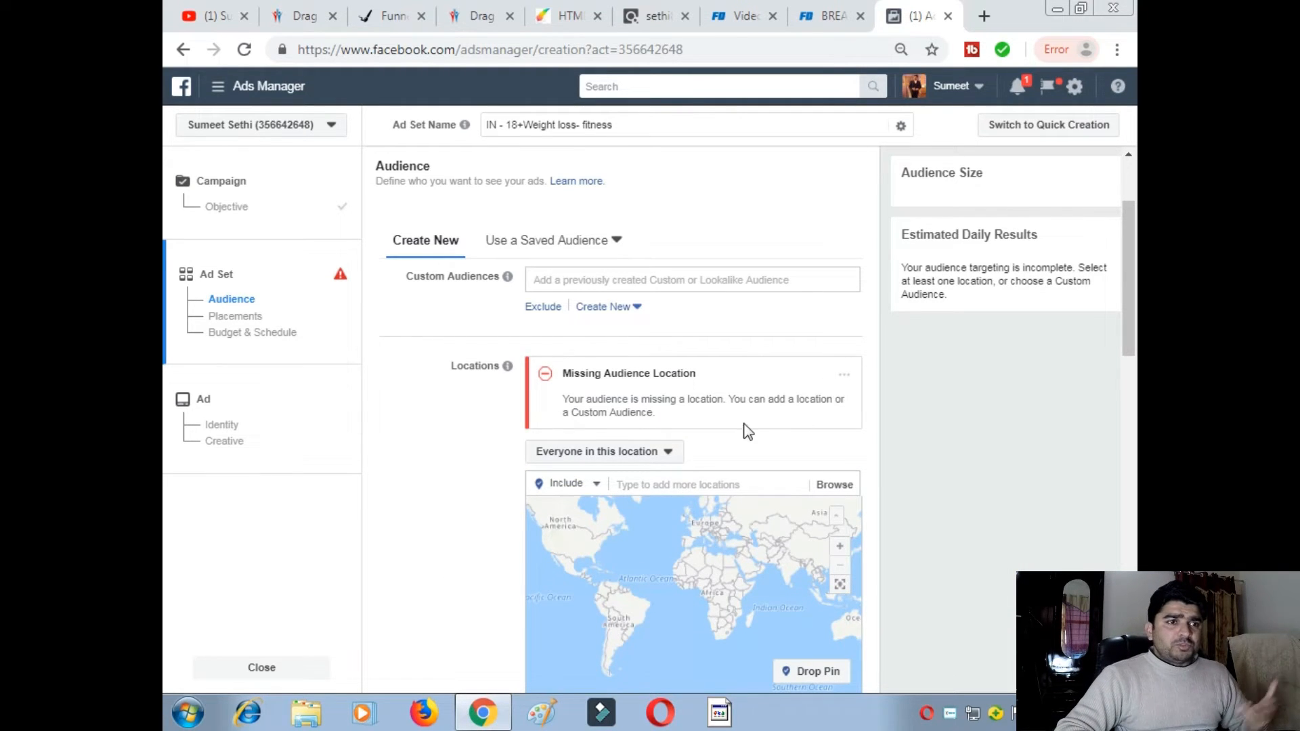
- Keep the location targeting on everyone in this location and dismiss the missing-location warning
{"action": "scroll", "coordinate": [768, 427], "scroll_direction": "down", "scroll_amount": 2}
{"action": "scroll", "coordinate": [768, 427], "scroll_direction": "down", "scroll_amount": 1}
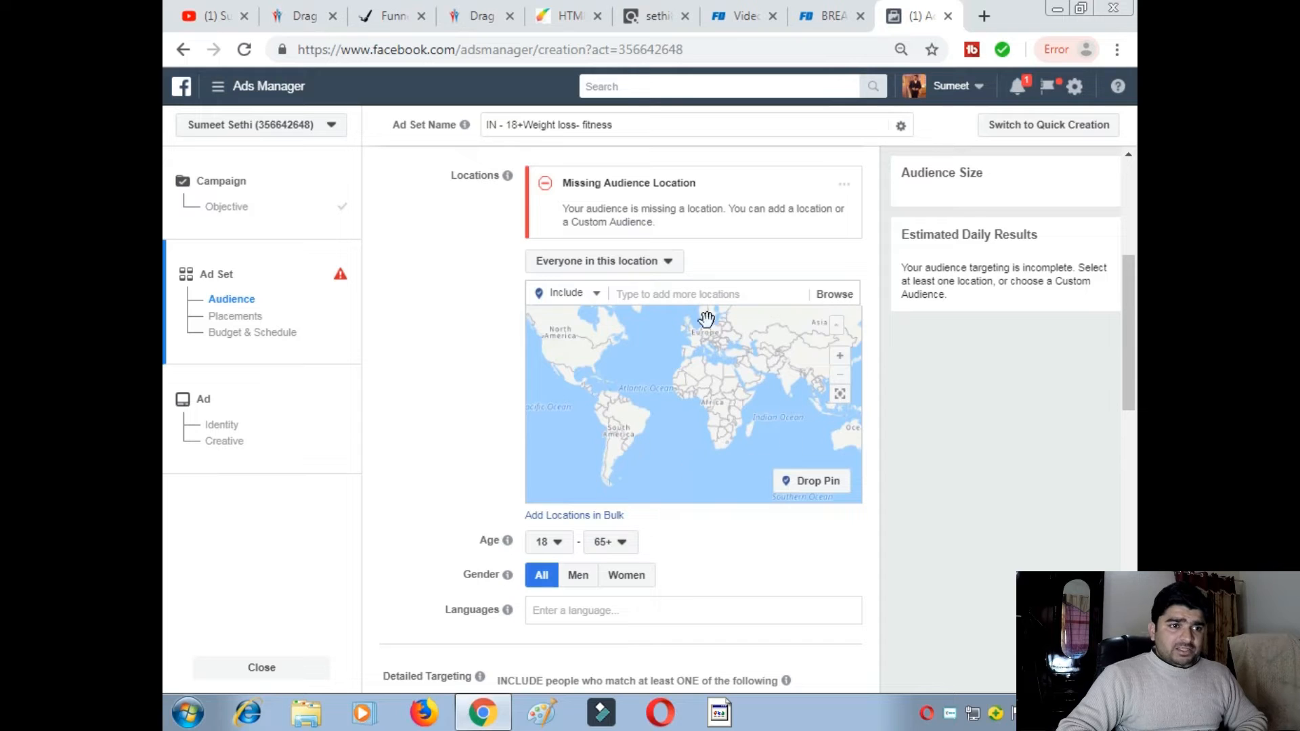
{"action": "left_click", "coordinate": [671, 267]}
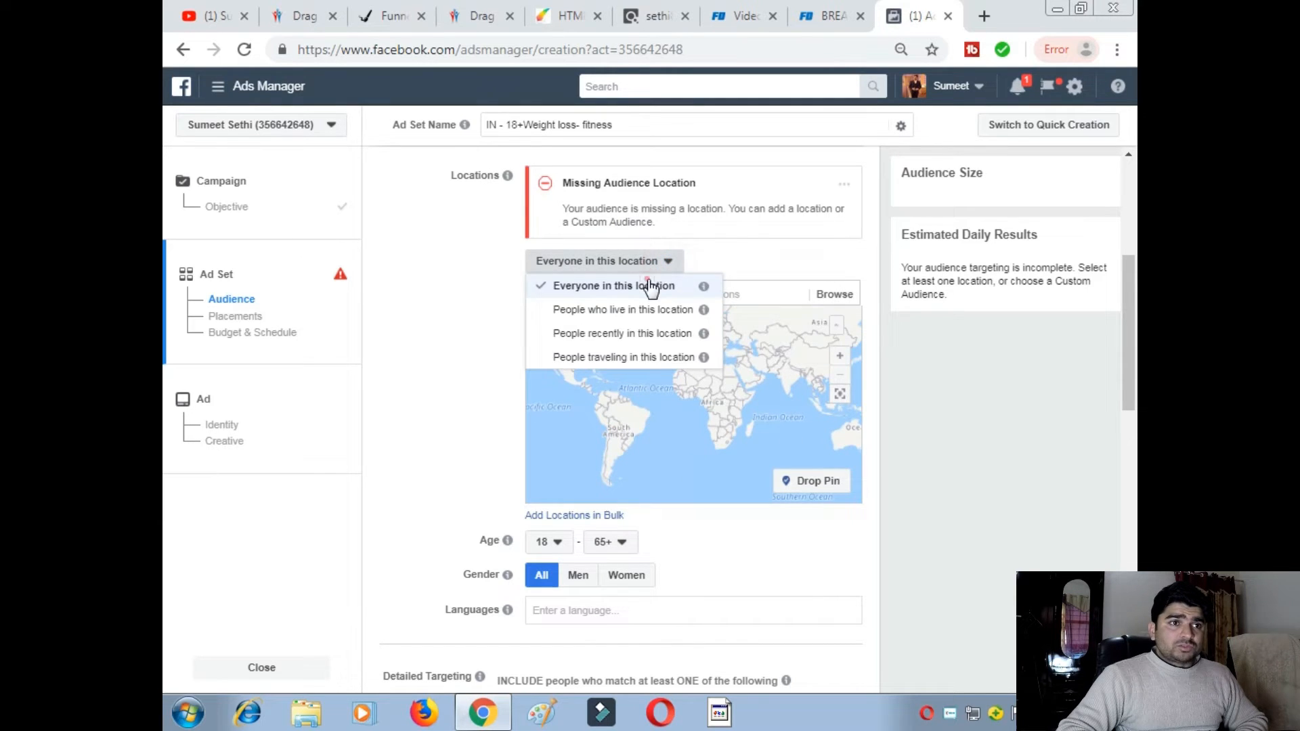
{"action": "left_click", "coordinate": [652, 284]}
{"action": "left_click", "coordinate": [844, 184]}
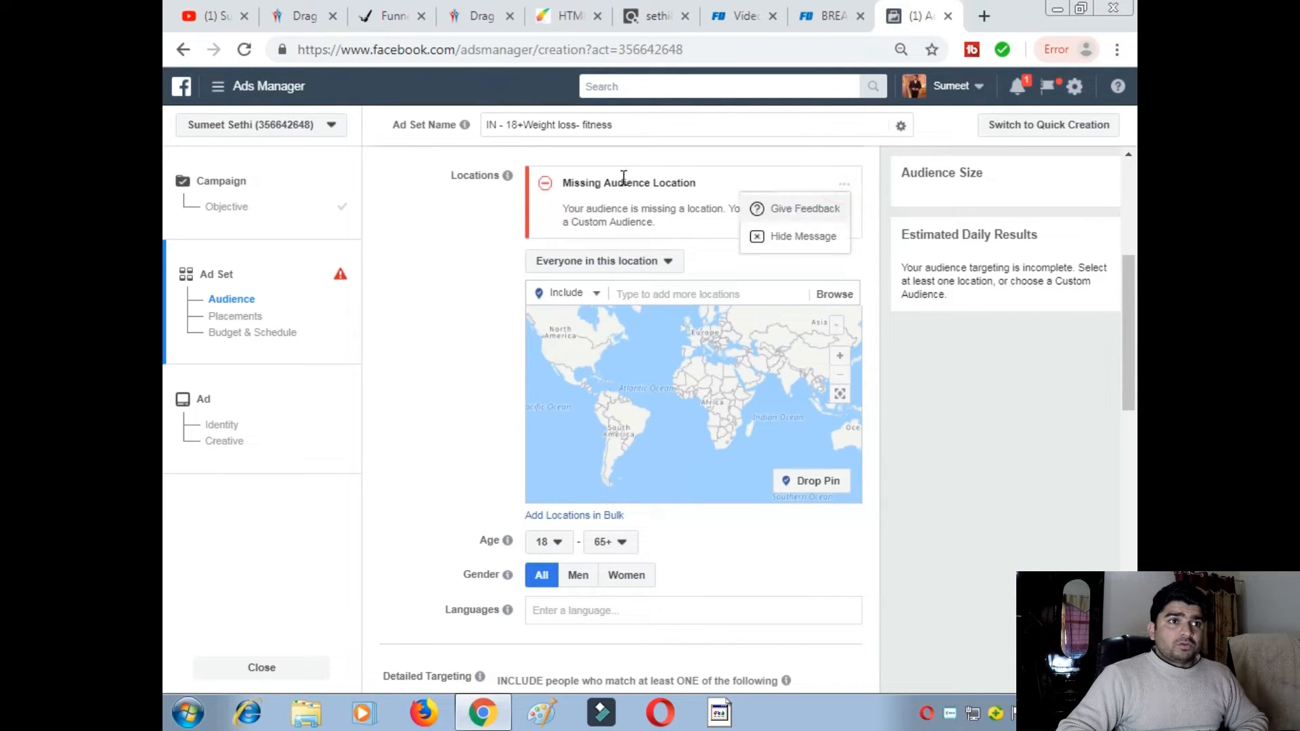
{"action": "left_click", "coordinate": [542, 184]}
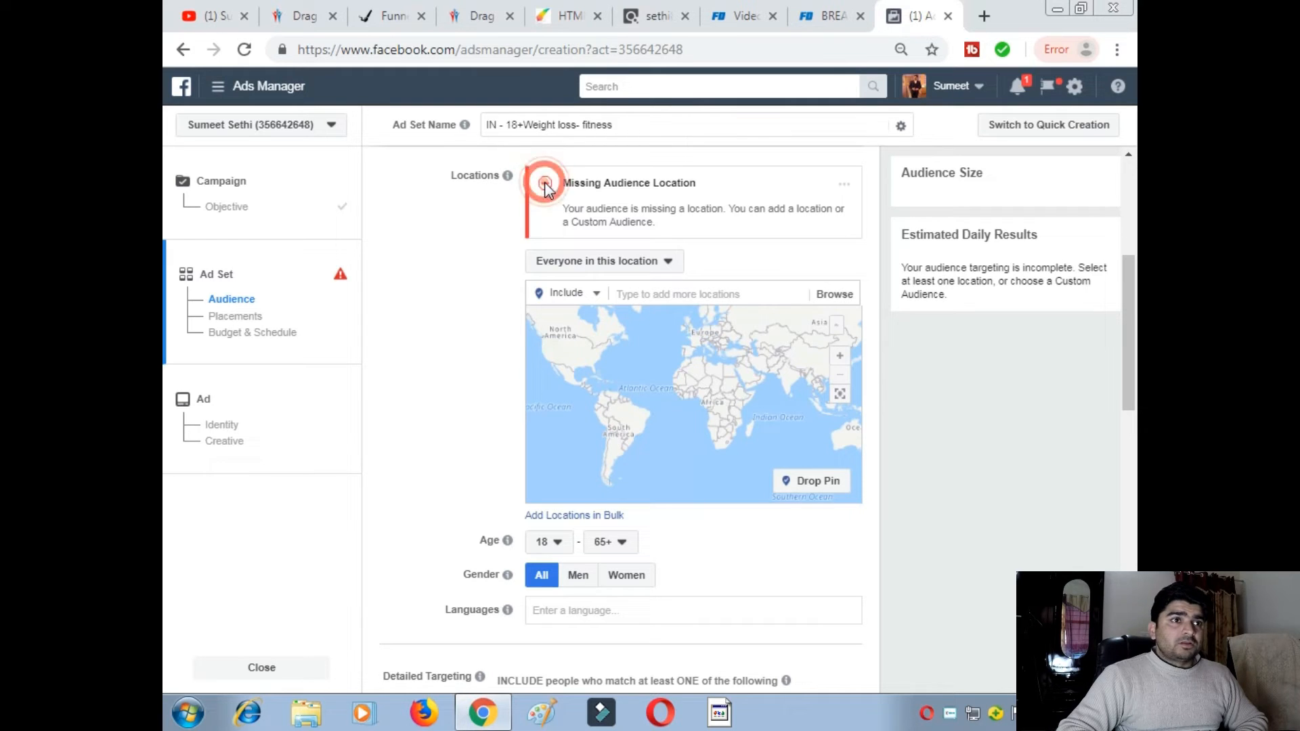
{"action": "left_click", "coordinate": [661, 268]}
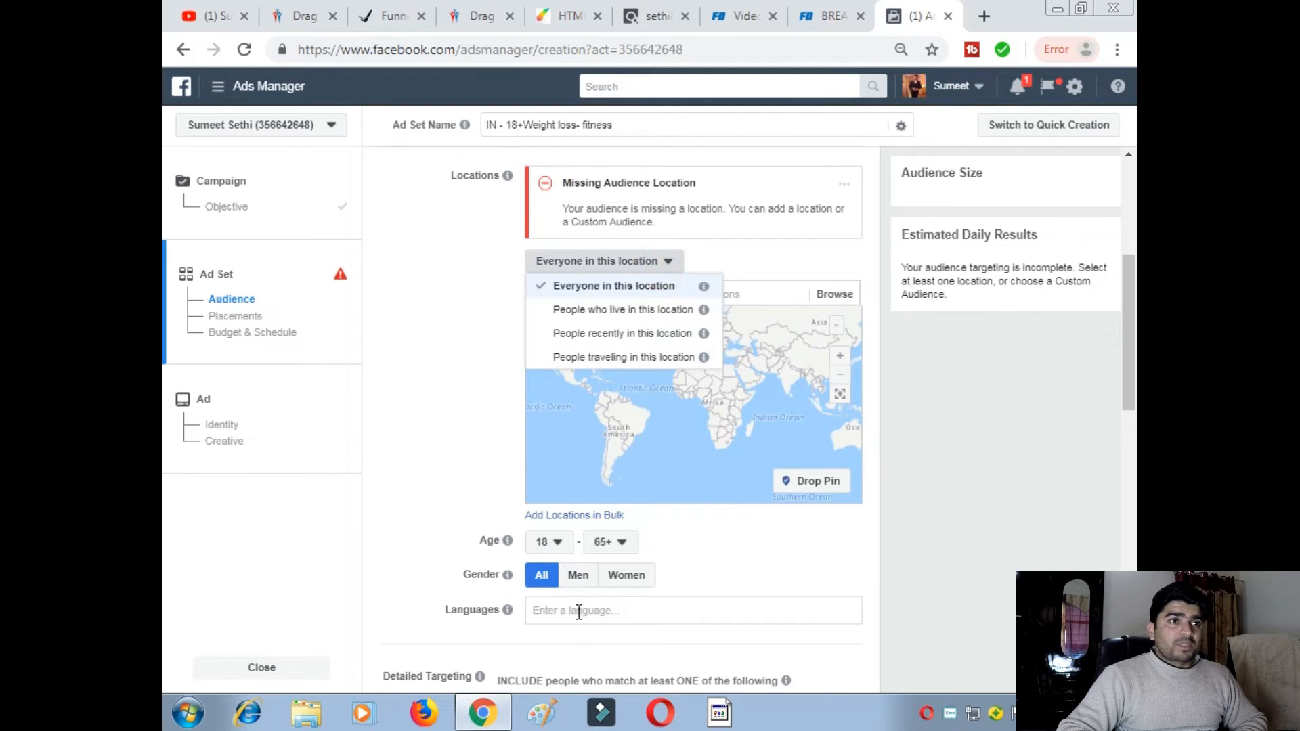
{"action": "left_click", "coordinate": [612, 286]}
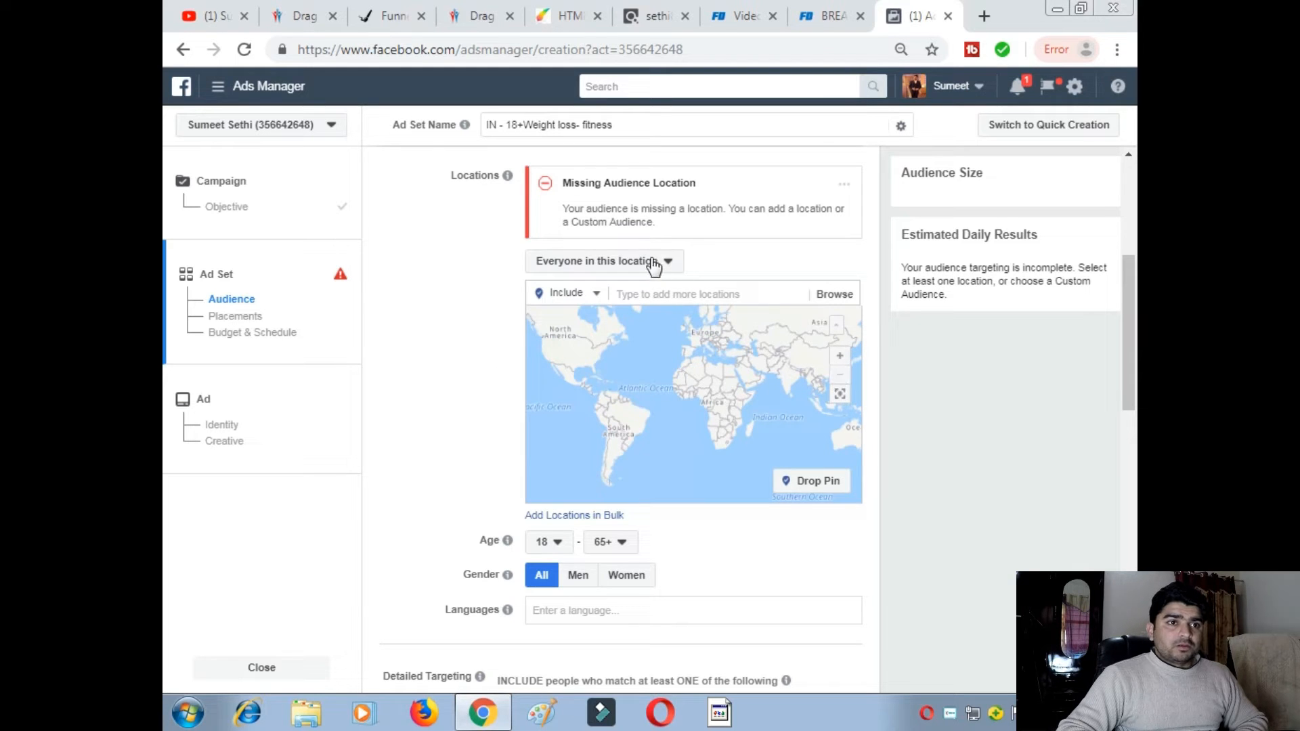
- Search for Delhi and add 'Delhi, India' as the target location
{"action": "left_click", "coordinate": [848, 296]}
{"action": "left_click", "coordinate": [684, 290]}
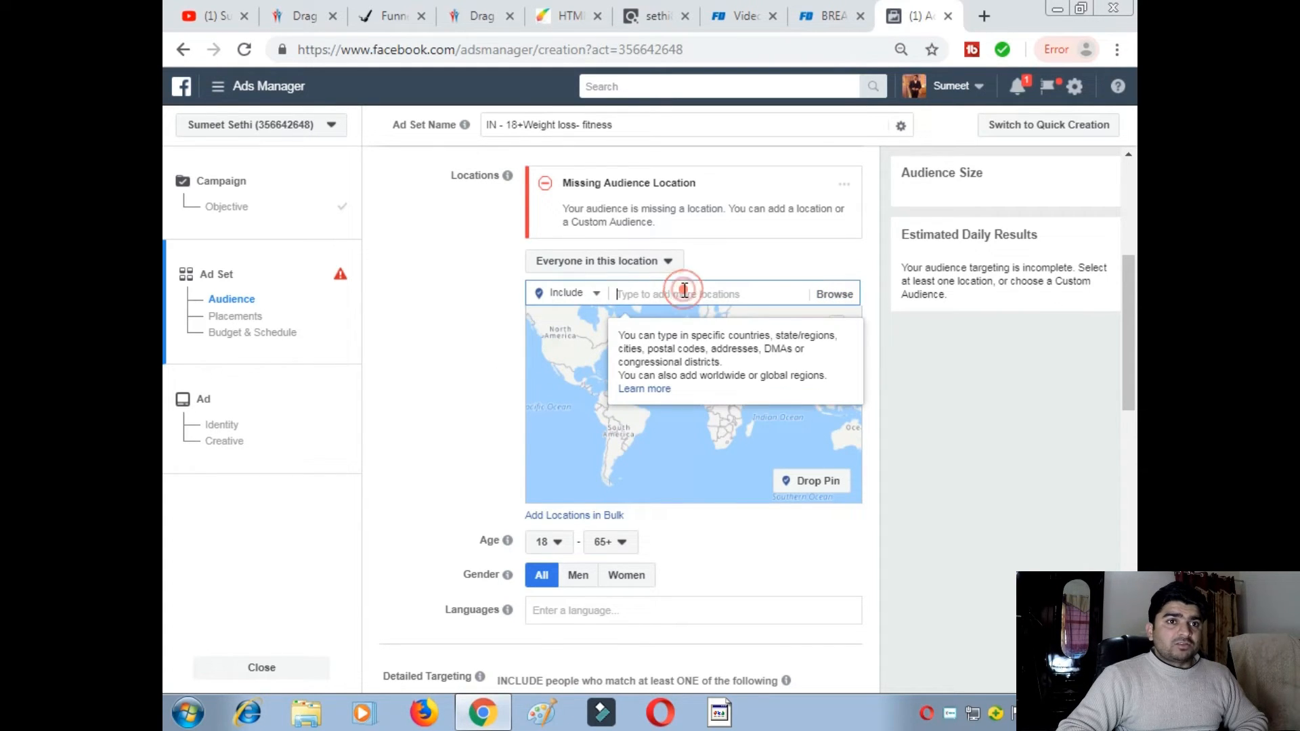
{"action": "type", "text": "Delhi"}
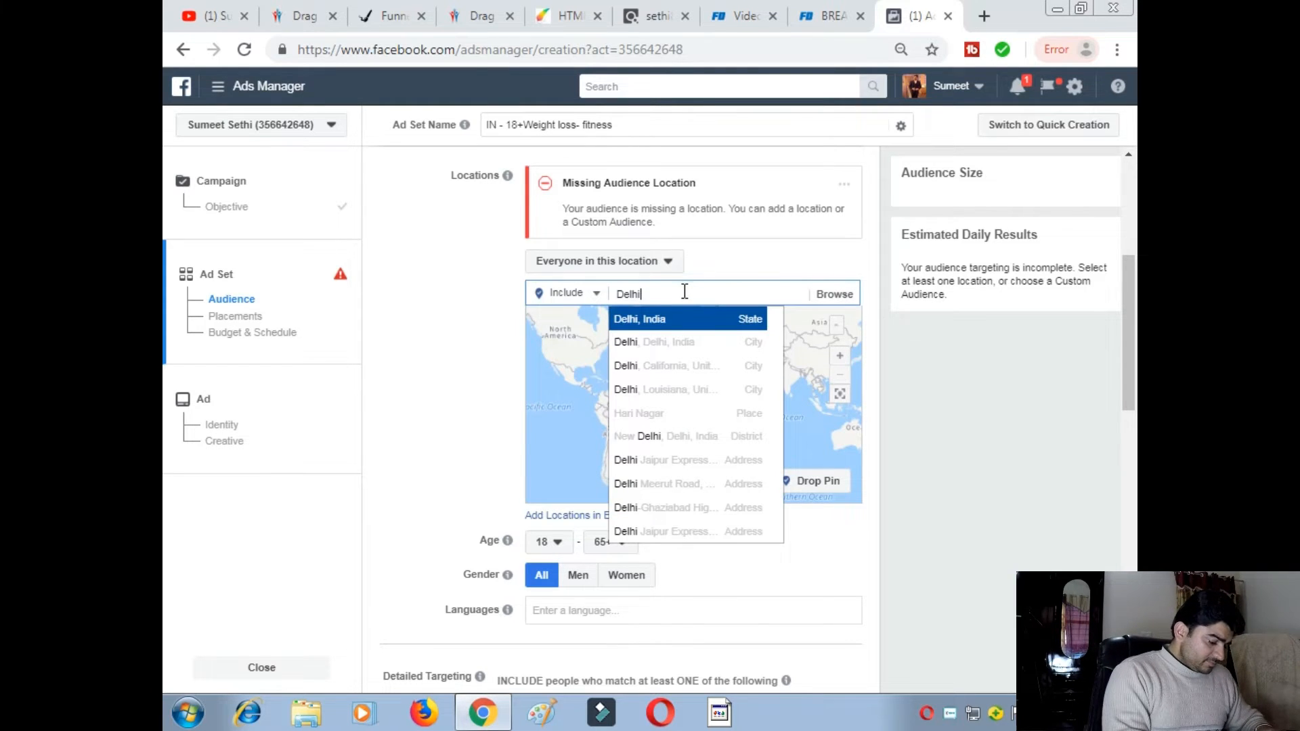
{"action": "left_click", "coordinate": [675, 317]}
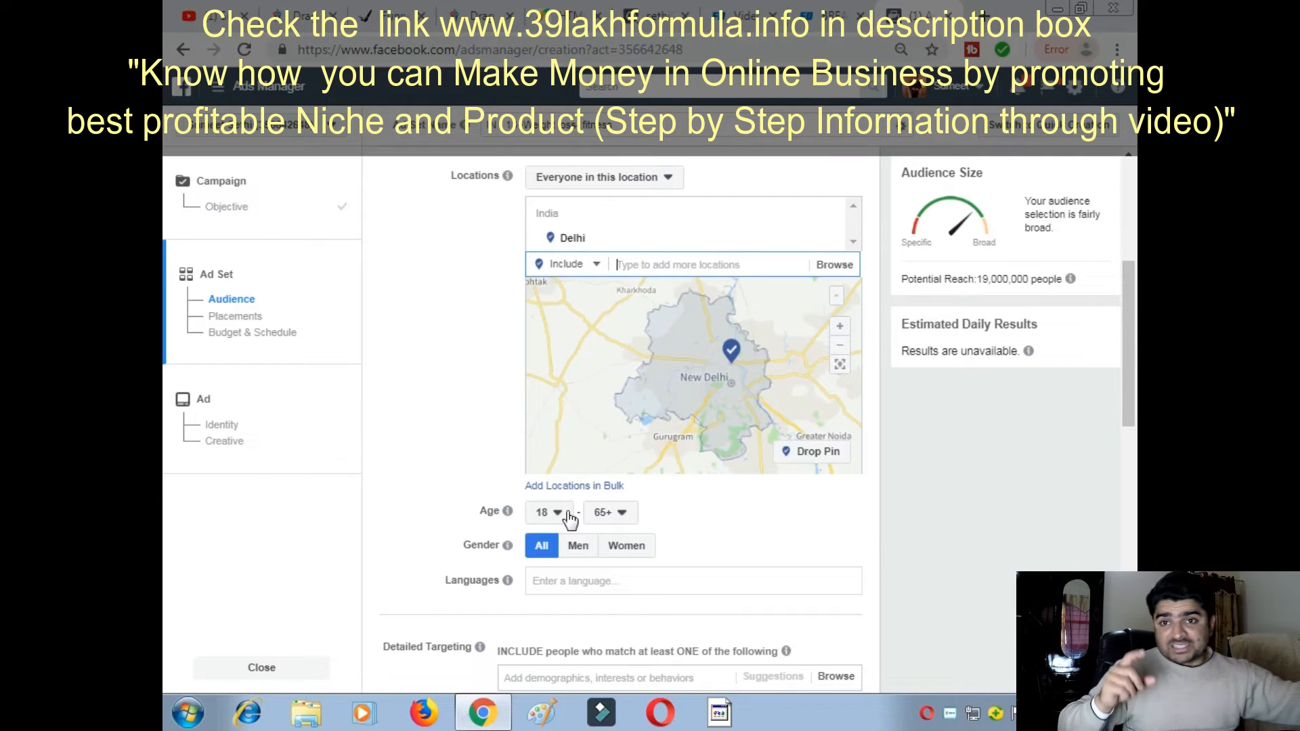
- Set the audience age to 20–35, restrict it to women, and leave languages blank
{"action": "left_click", "coordinate": [561, 516]}
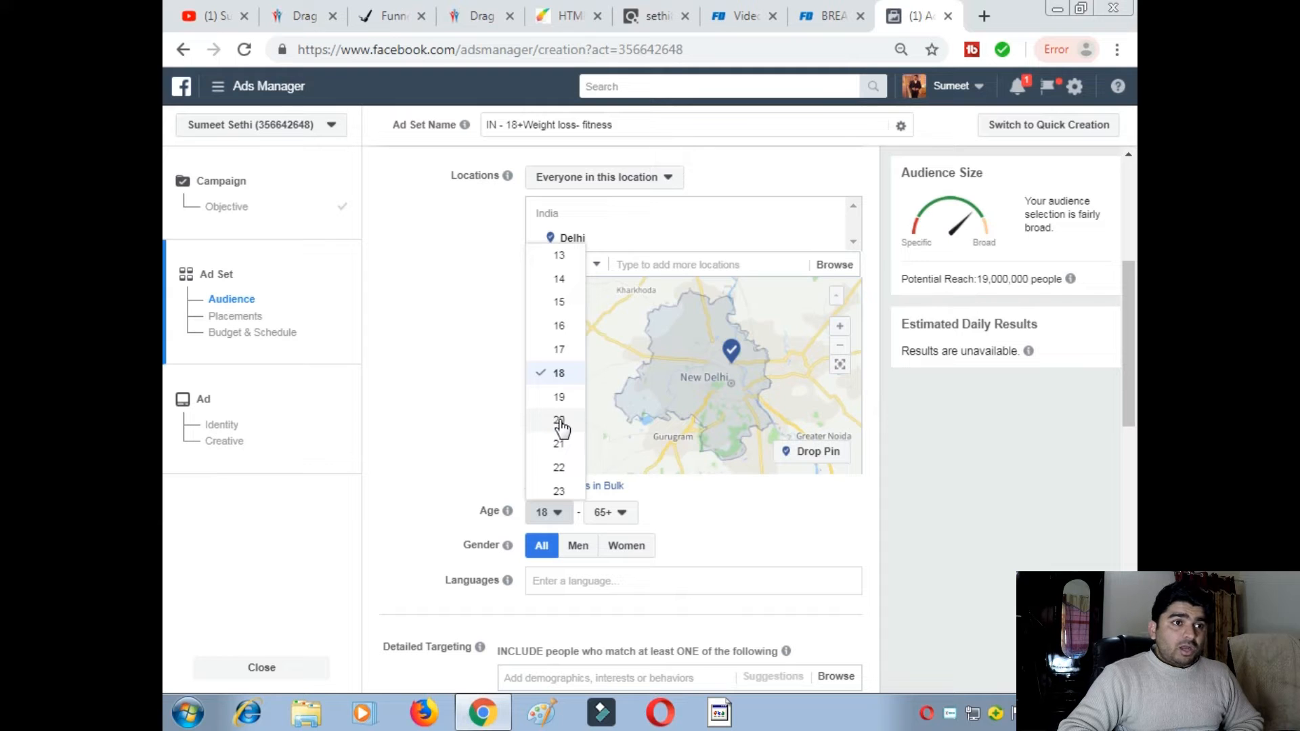
{"action": "left_click", "coordinate": [560, 423]}
{"action": "left_click", "coordinate": [623, 514]}
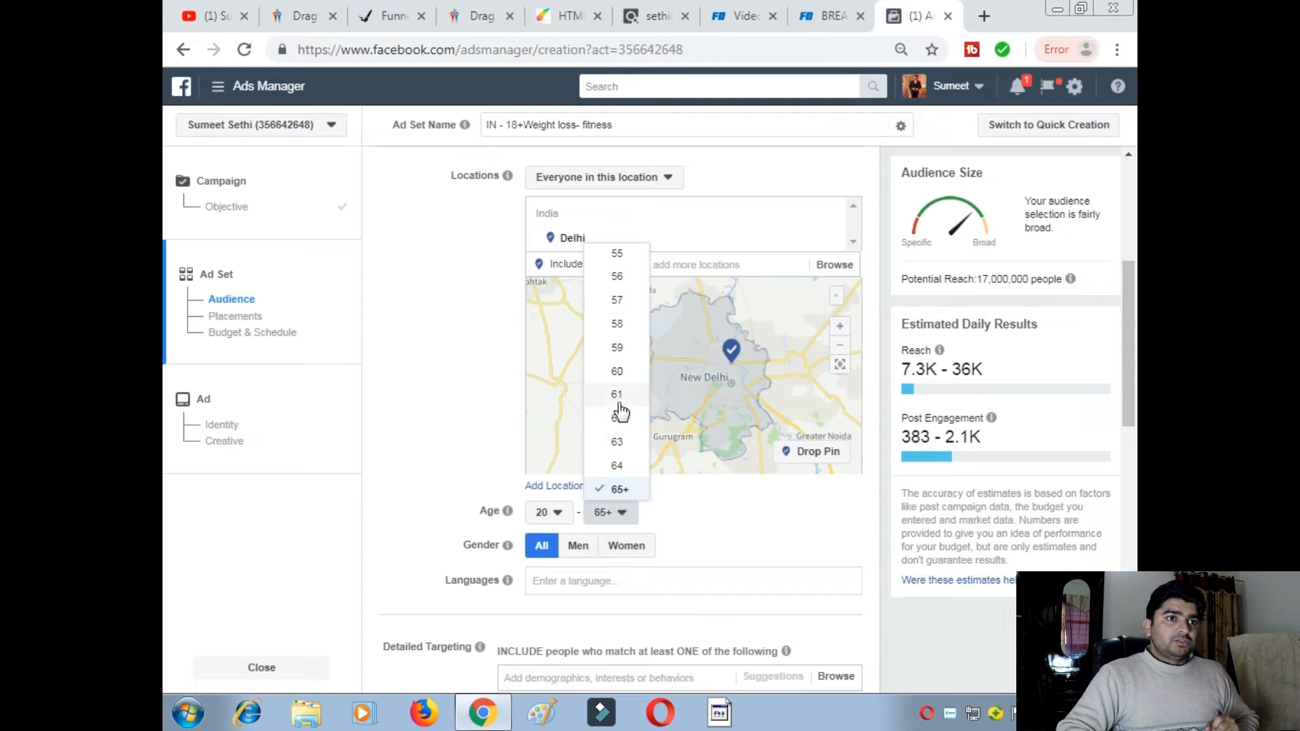
{"action": "scroll", "coordinate": [619, 415], "scroll_direction": "up", "scroll_amount": 4}
{"action": "scroll", "coordinate": [614, 356], "scroll_direction": "up", "scroll_amount": 1}
{"action": "scroll", "coordinate": [616, 362], "scroll_direction": "up", "scroll_amount": 2}
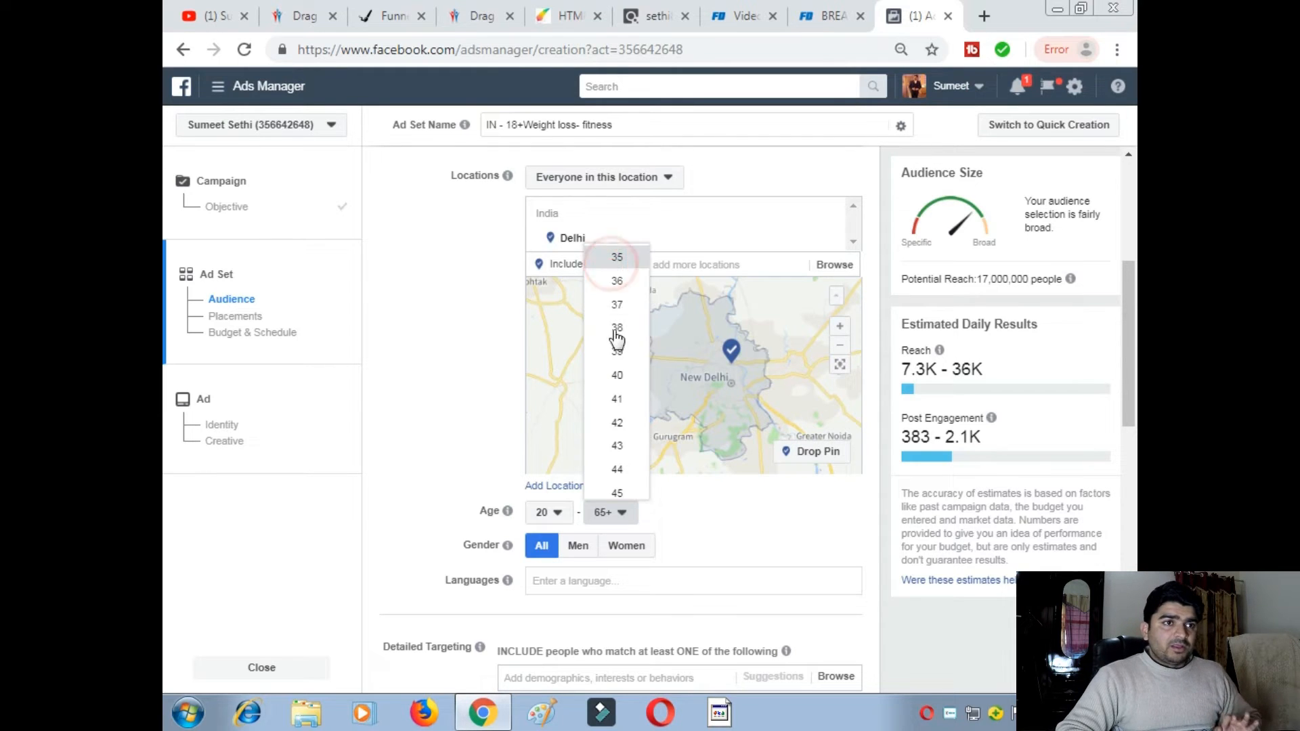
{"action": "left_click", "coordinate": [617, 257]}
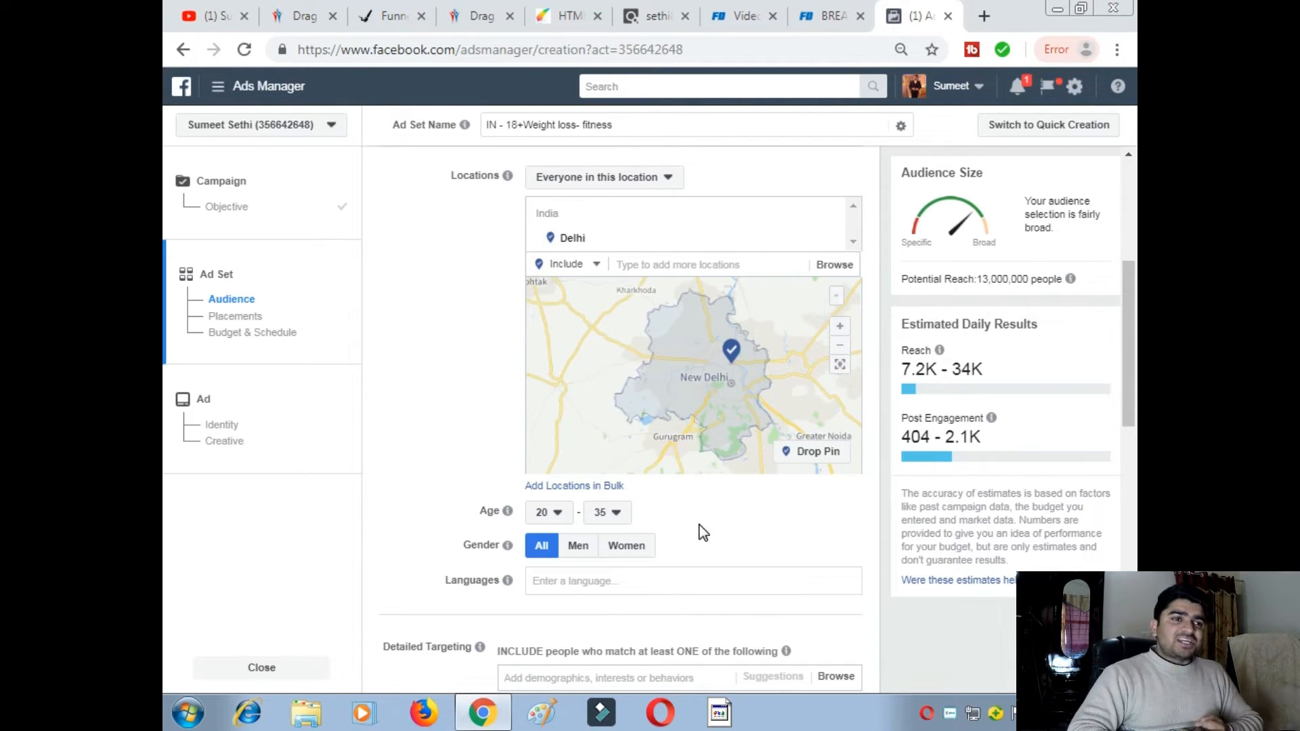
{"action": "left_click", "coordinate": [623, 551]}
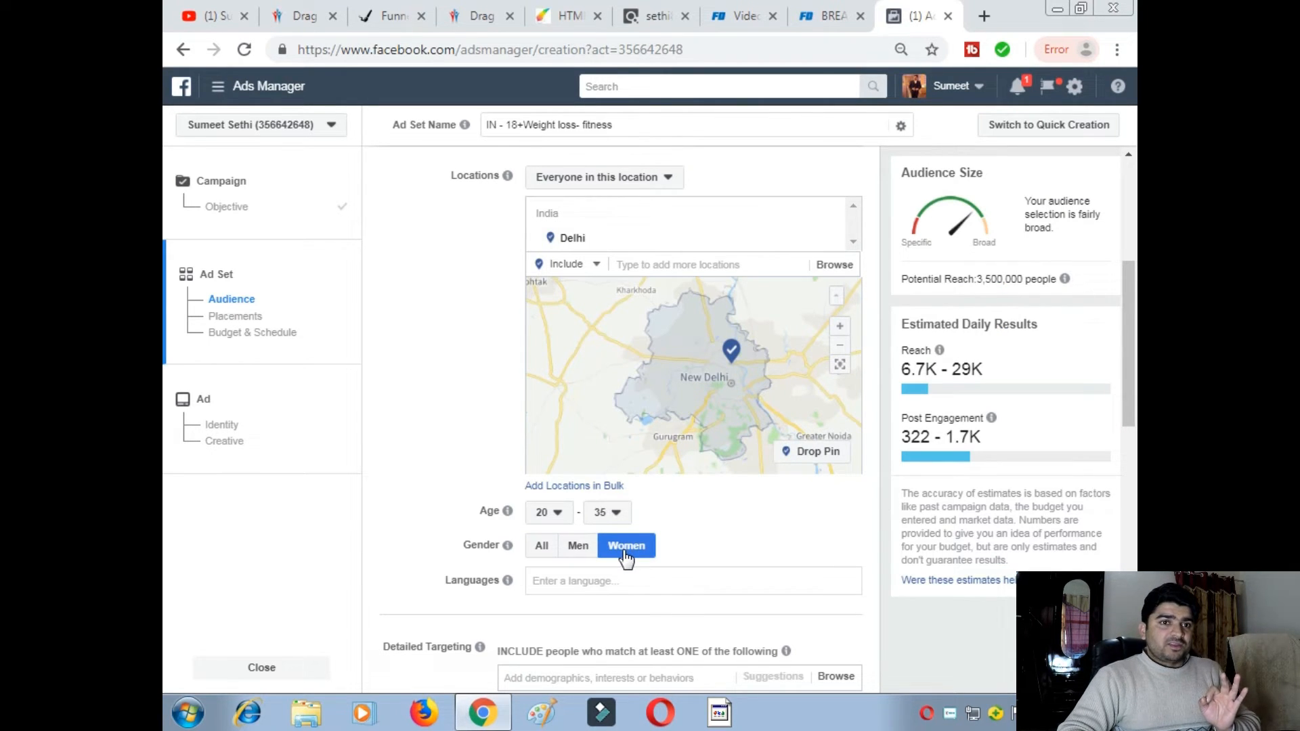
{"action": "left_click", "coordinate": [573, 584]}
{"action": "left_click", "coordinate": [708, 533]}
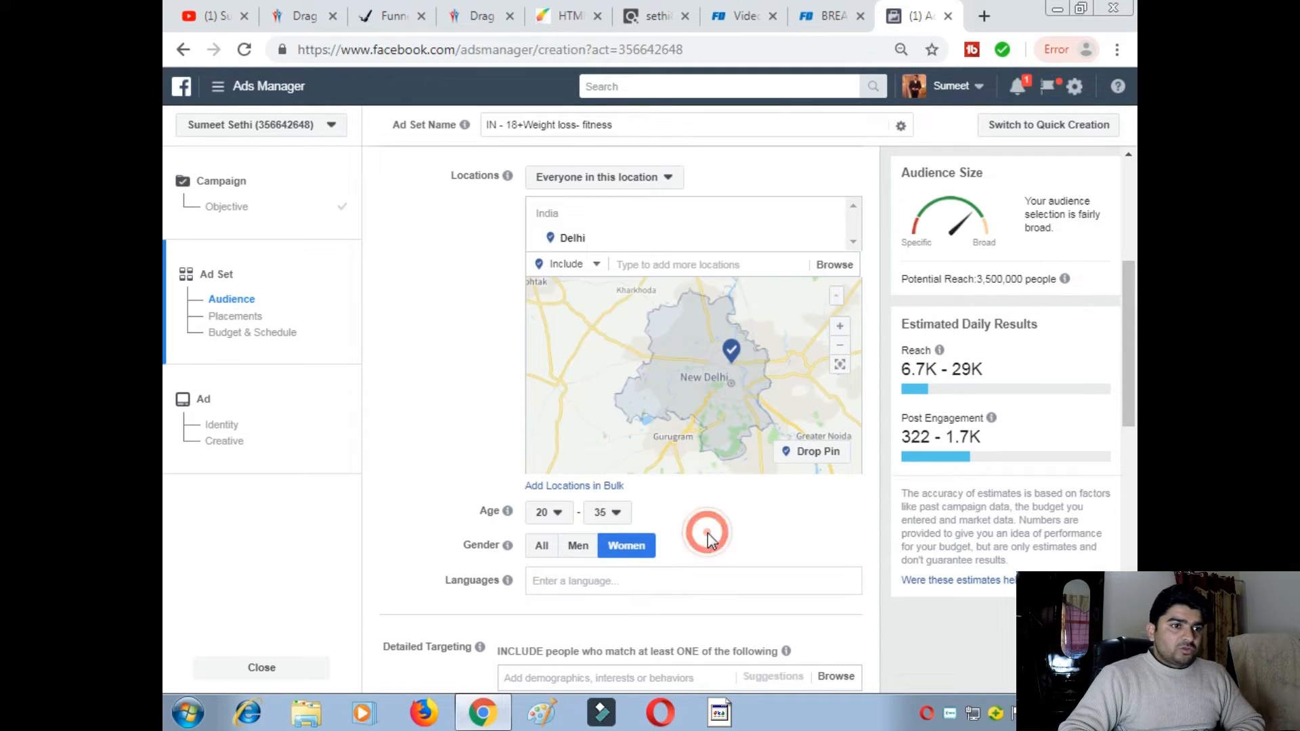
- Browse Detailed Targeting and expand Demographics, then switch to the Fat Decimator page
{"action": "scroll", "coordinate": [708, 532], "scroll_direction": "down", "scroll_amount": 3}
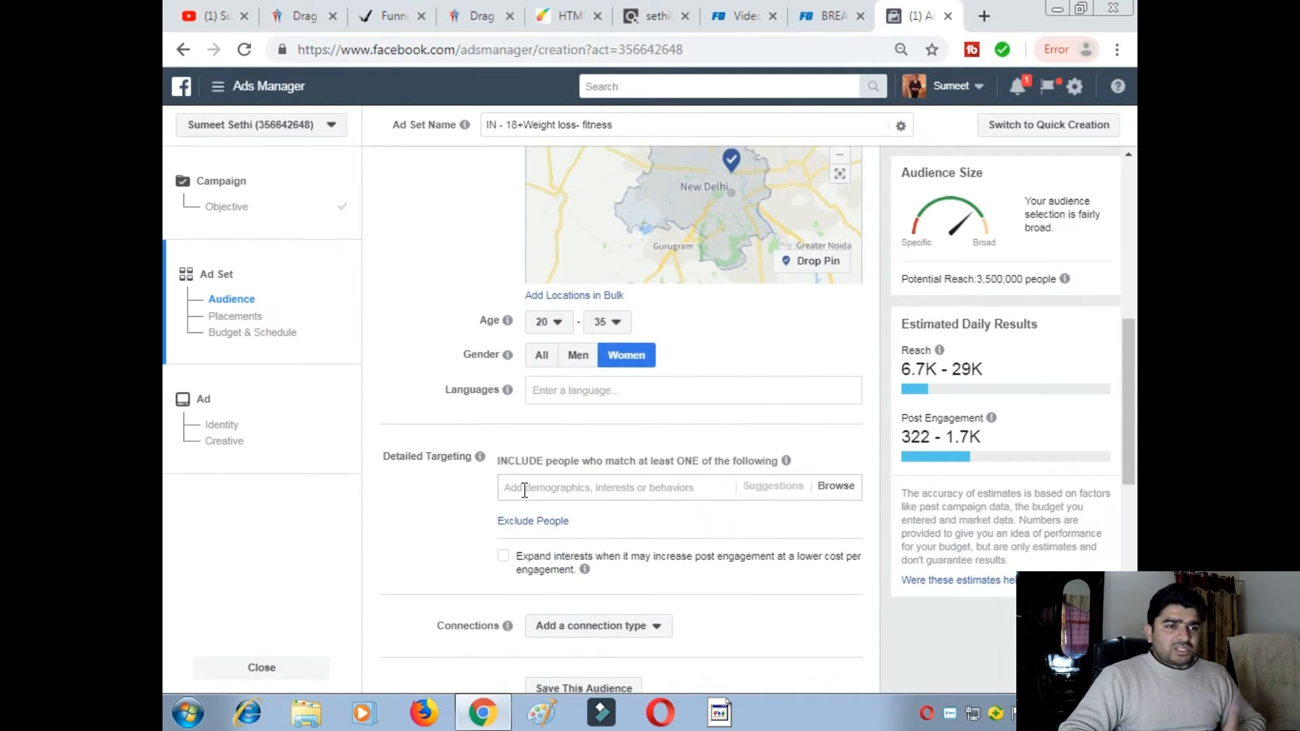
{"action": "left_click", "coordinate": [837, 496]}
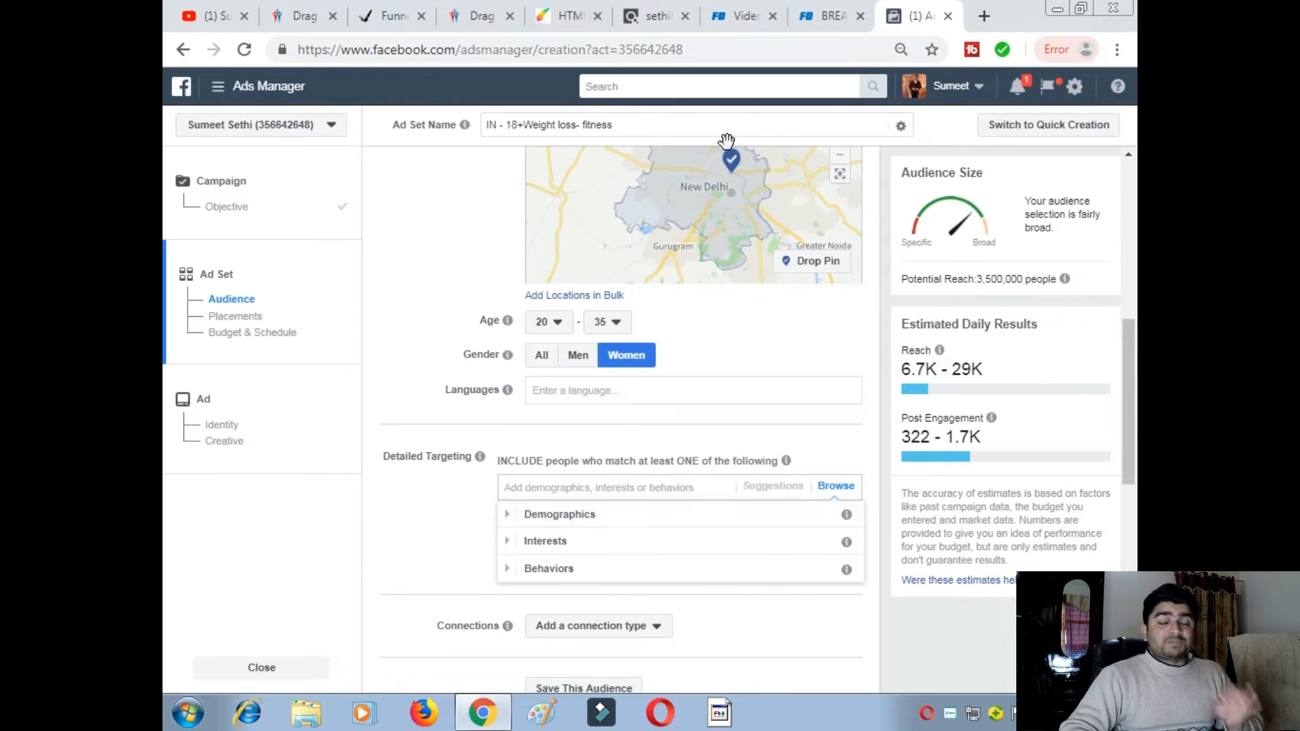
{"action": "left_click", "coordinate": [550, 515]}
{"action": "scroll", "coordinate": [620, 543], "scroll_direction": "down", "scroll_amount": 1}
{"action": "scroll", "coordinate": [575, 545], "scroll_direction": "up", "scroll_amount": 1}
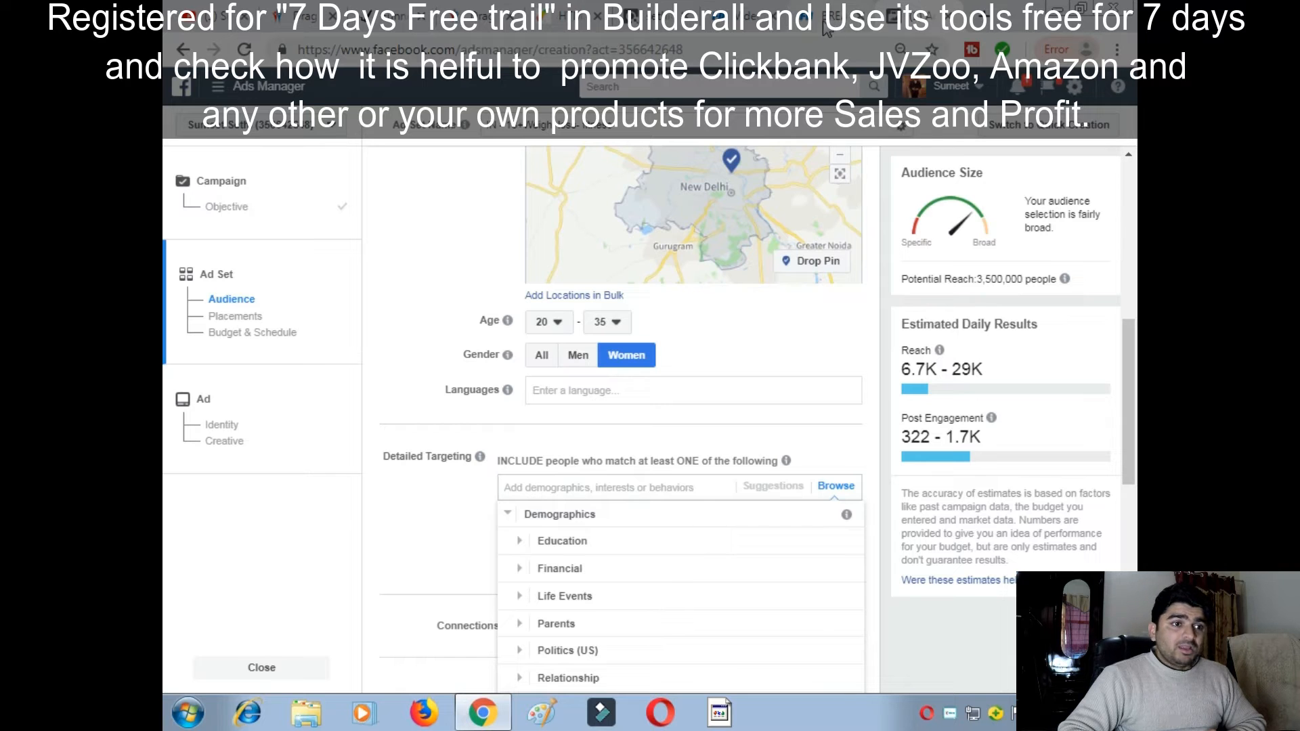
{"action": "left_click", "coordinate": [825, 22]}
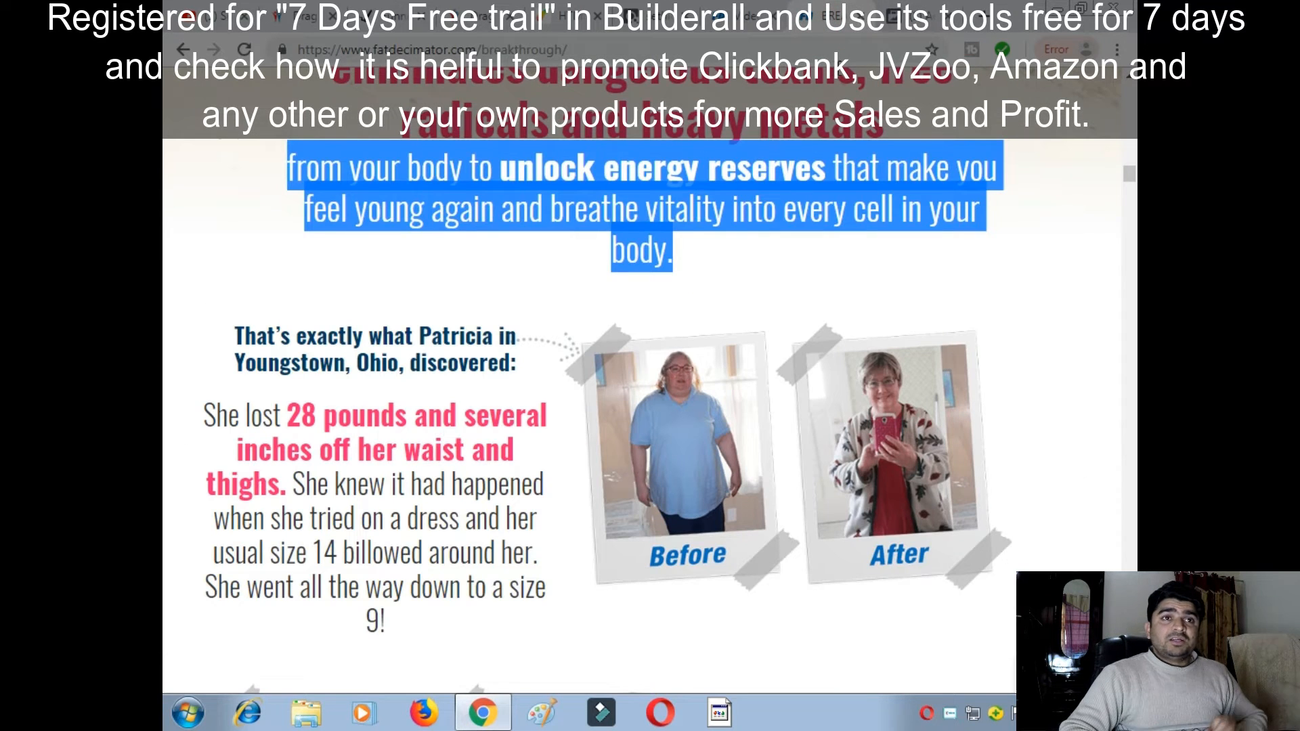
- From the Fat Decimator affiliate Videos page, go to Customer Demographics via Quick Links
{"action": "left_click", "coordinate": [739, 17]}
{"action": "scroll", "coordinate": [799, 196], "scroll_direction": "up", "scroll_amount": 3}
{"action": "scroll", "coordinate": [853, 214], "scroll_direction": "up", "scroll_amount": 15}
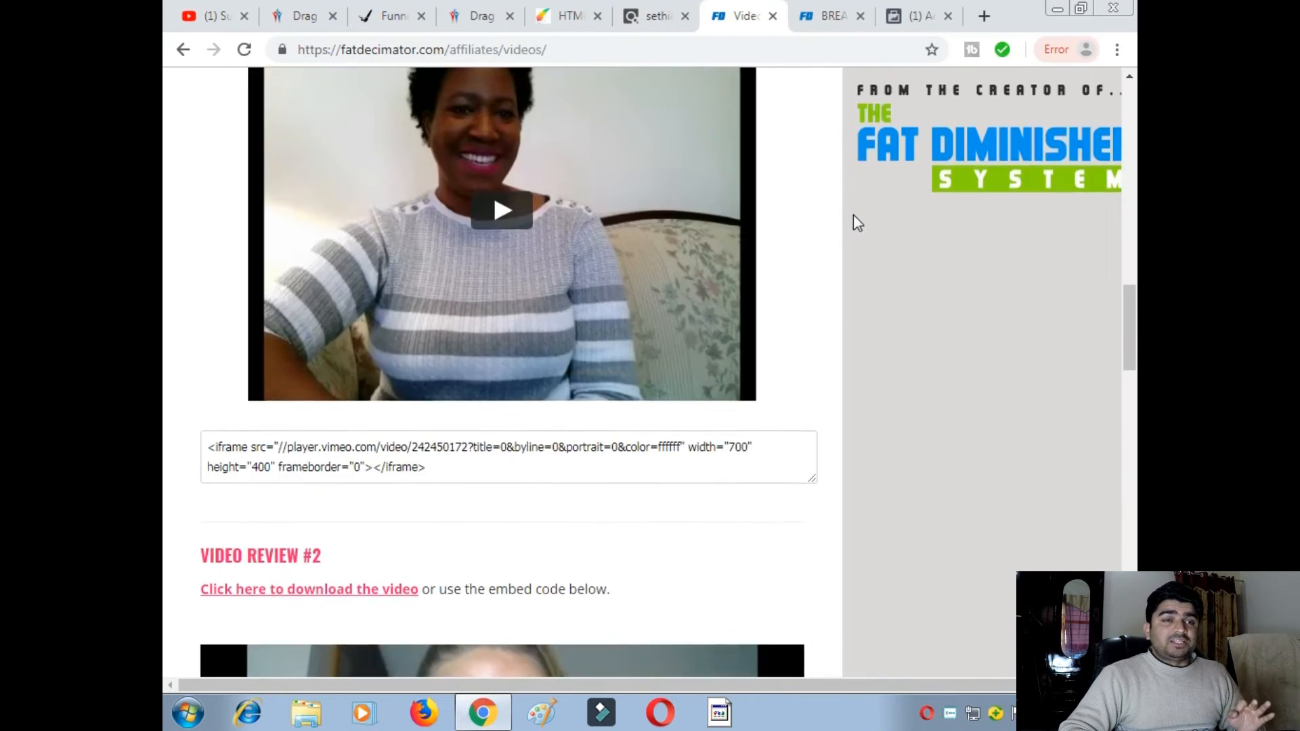
{"action": "scroll", "coordinate": [907, 223], "scroll_direction": "up", "scroll_amount": 3}
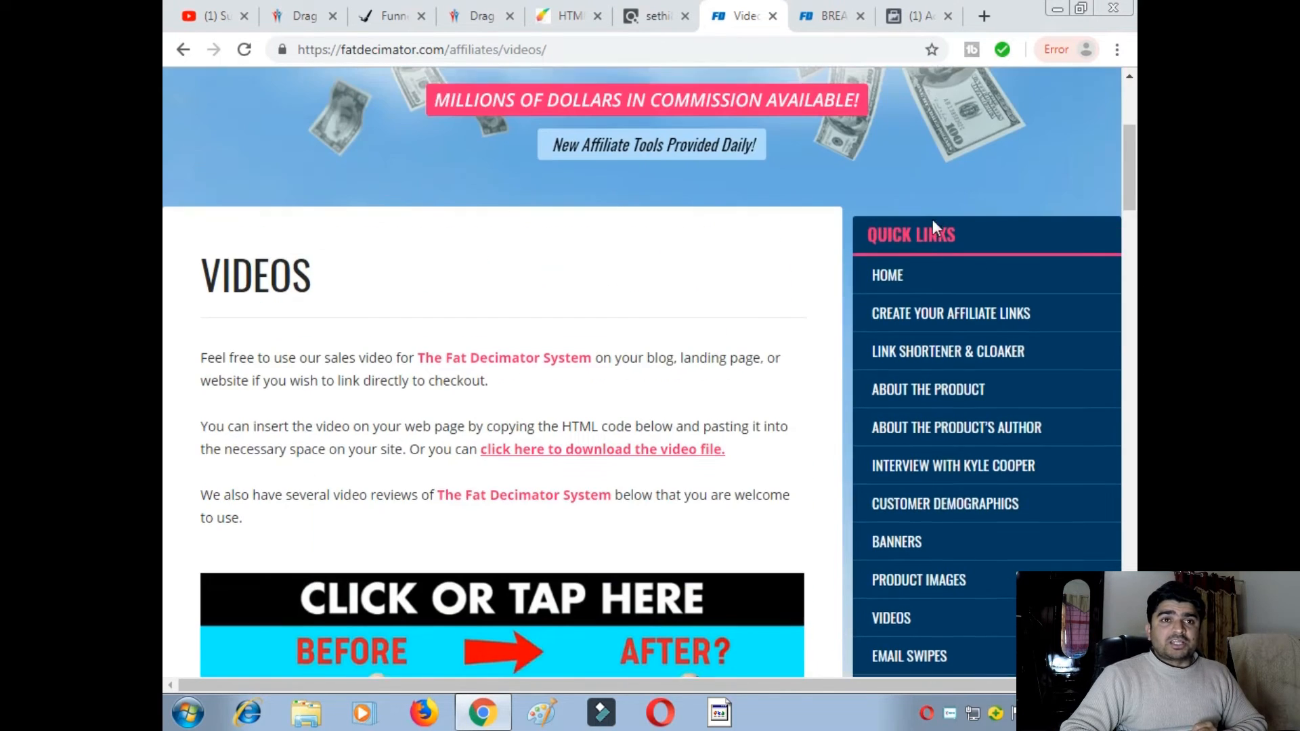
{"action": "scroll", "coordinate": [921, 298], "scroll_direction": "down", "scroll_amount": 3}
{"action": "scroll", "coordinate": [865, 347], "scroll_direction": "down", "scroll_amount": 4}
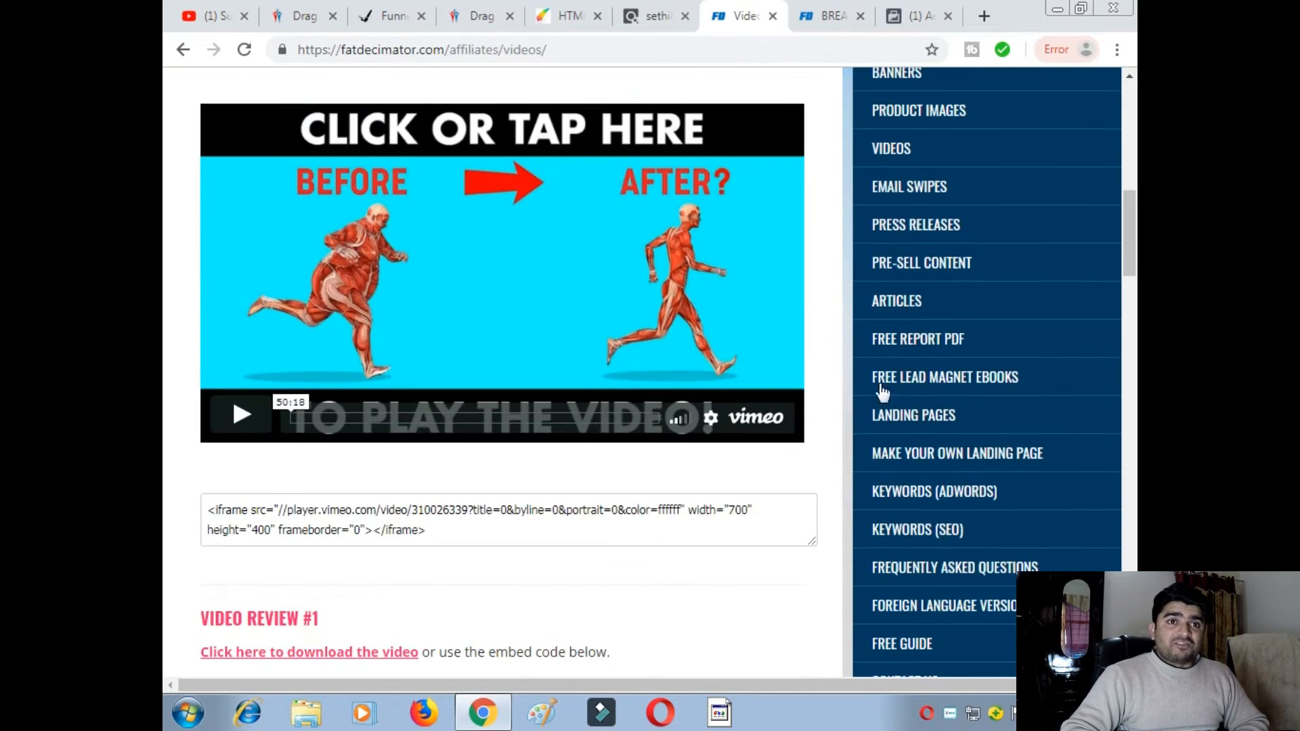
{"action": "scroll", "coordinate": [866, 348], "scroll_direction": "up", "scroll_amount": 3}
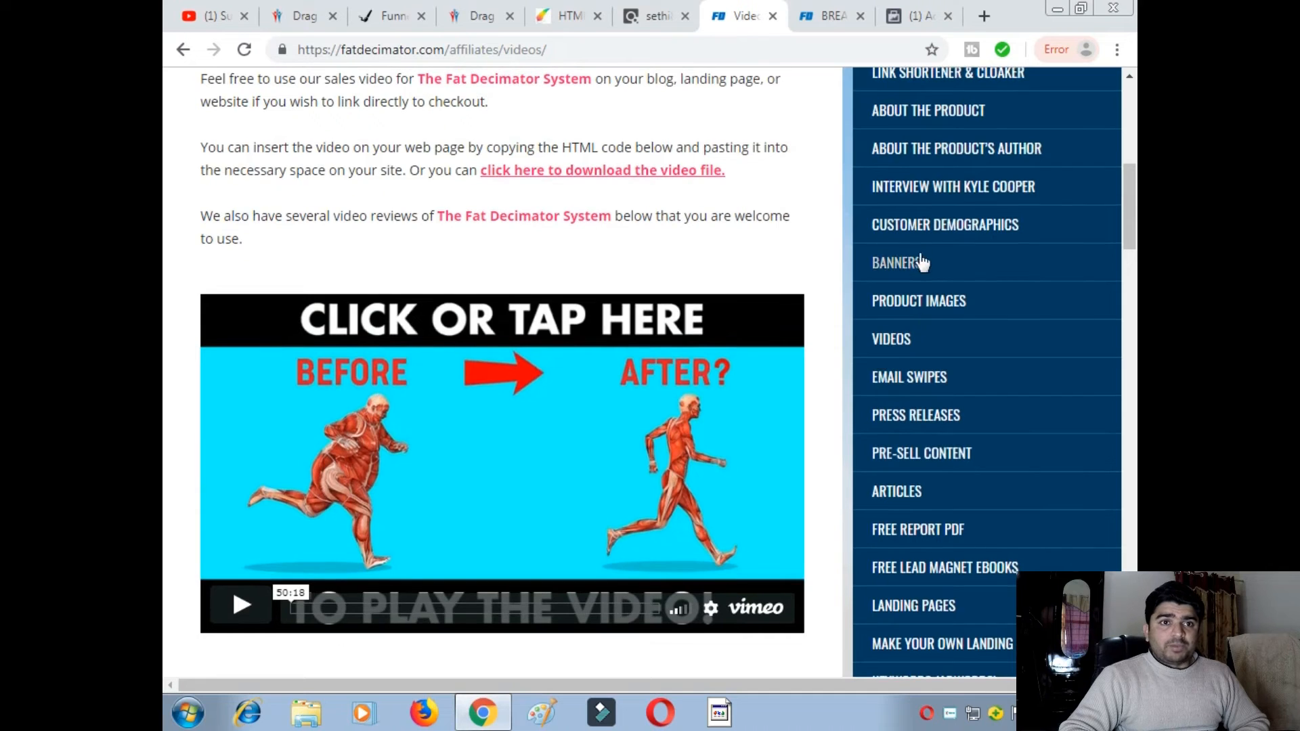
{"action": "left_click", "coordinate": [919, 225]}
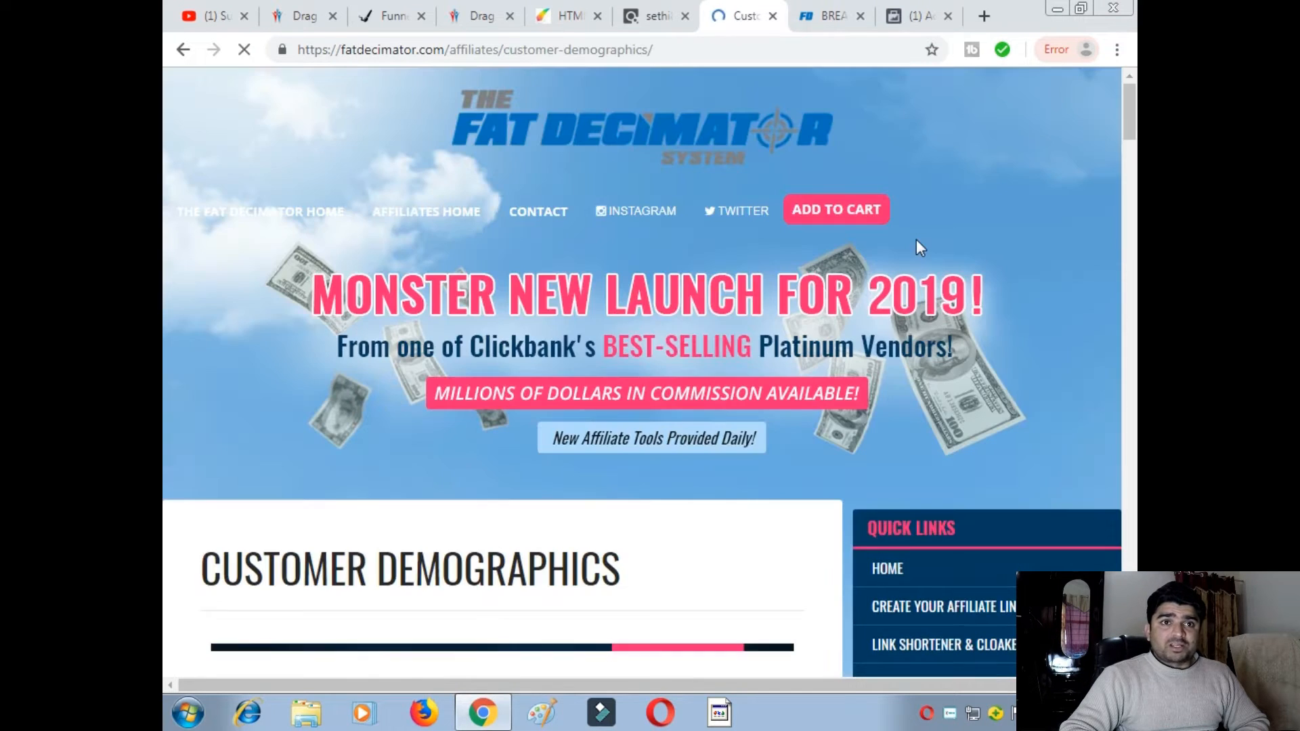
- Read through the gender, age, countries, device, interests and search-term sections of the infographic
{"action": "scroll", "coordinate": [714, 332], "scroll_direction": "down", "scroll_amount": 8}
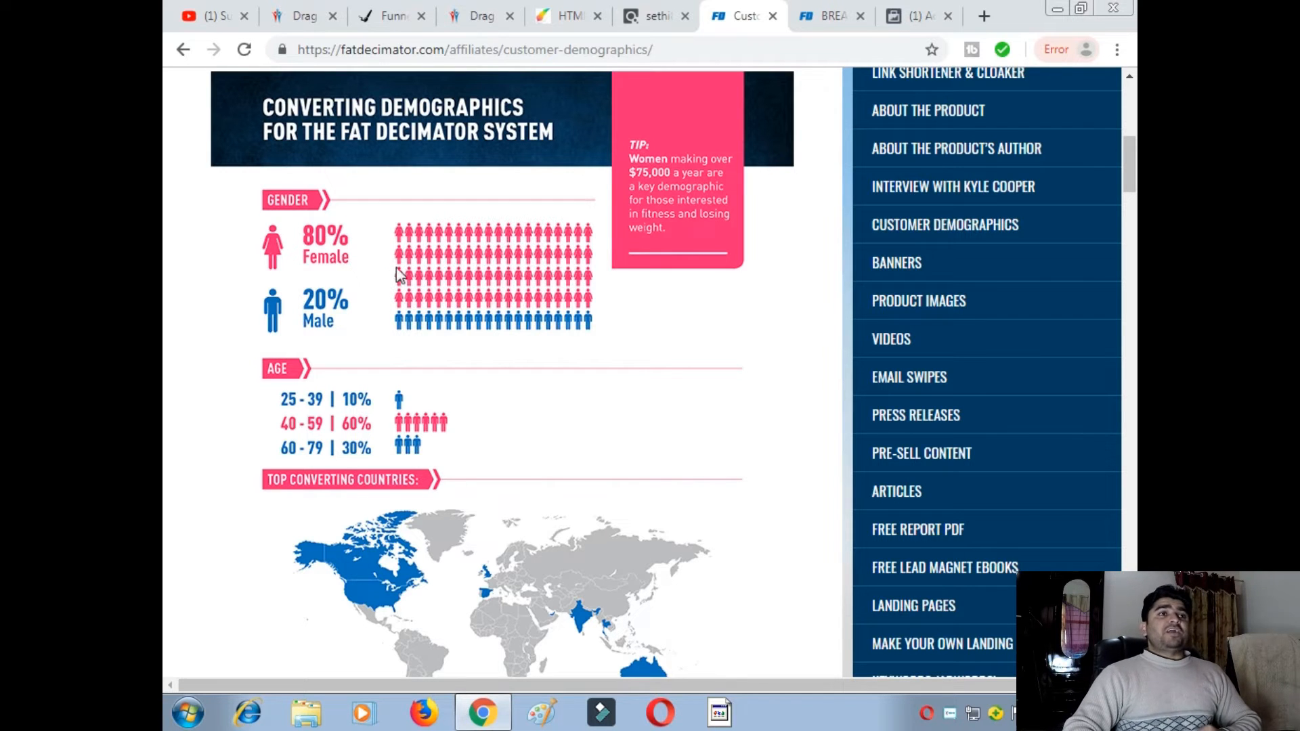
{"action": "scroll", "coordinate": [466, 293], "scroll_direction": "up", "scroll_amount": 3}
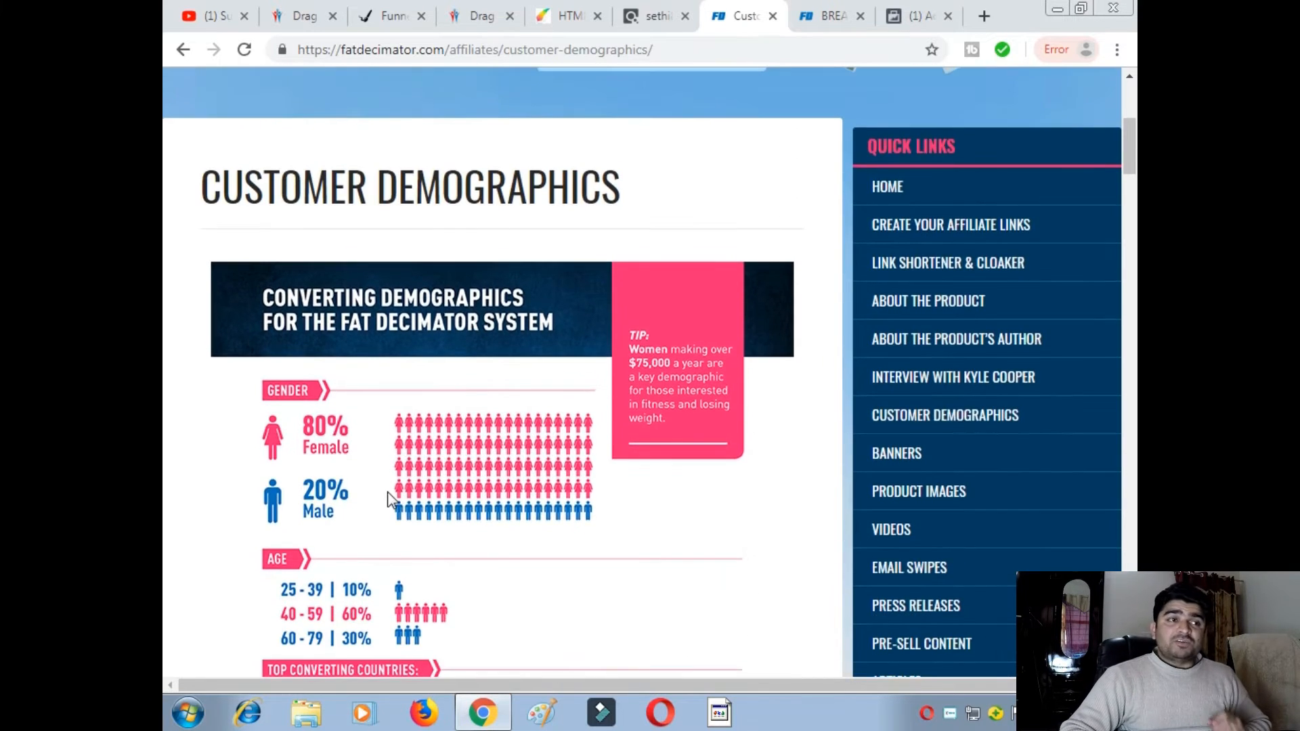
{"action": "scroll", "coordinate": [396, 497], "scroll_direction": "down", "scroll_amount": 3}
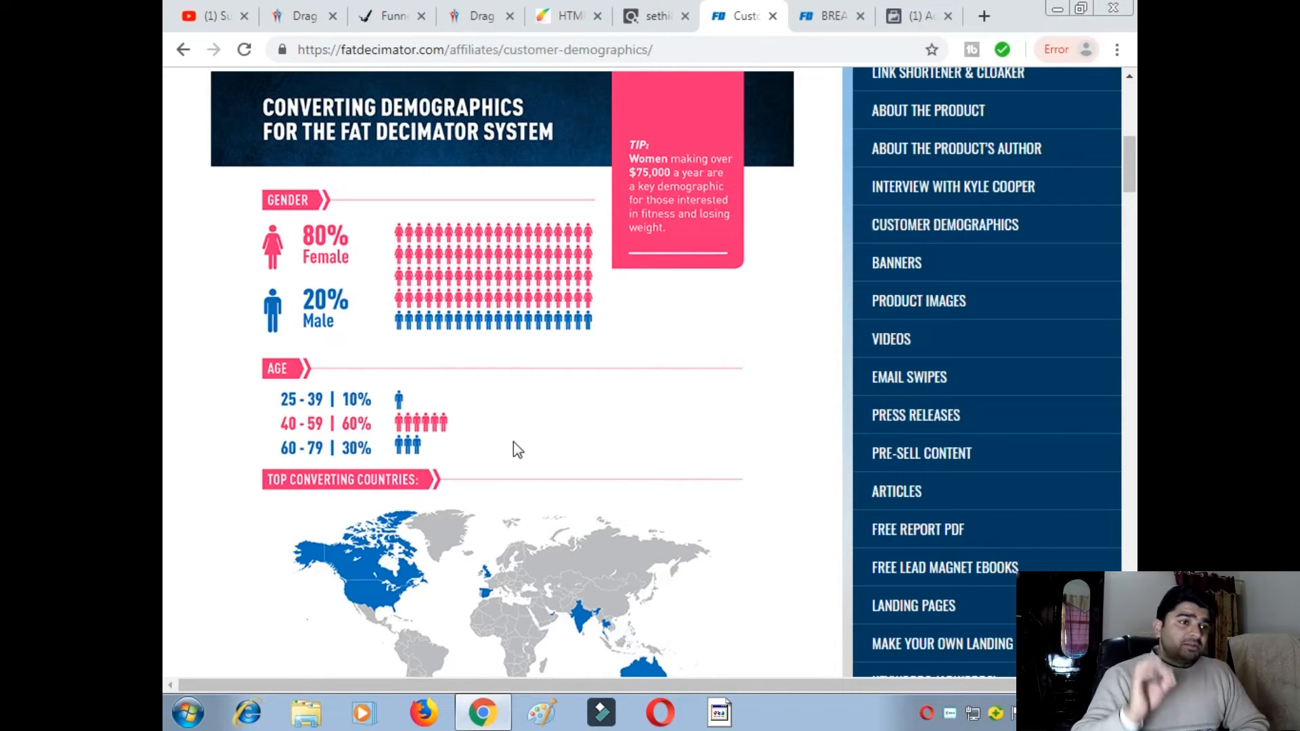
{"action": "scroll", "coordinate": [474, 436], "scroll_direction": "down", "scroll_amount": 4}
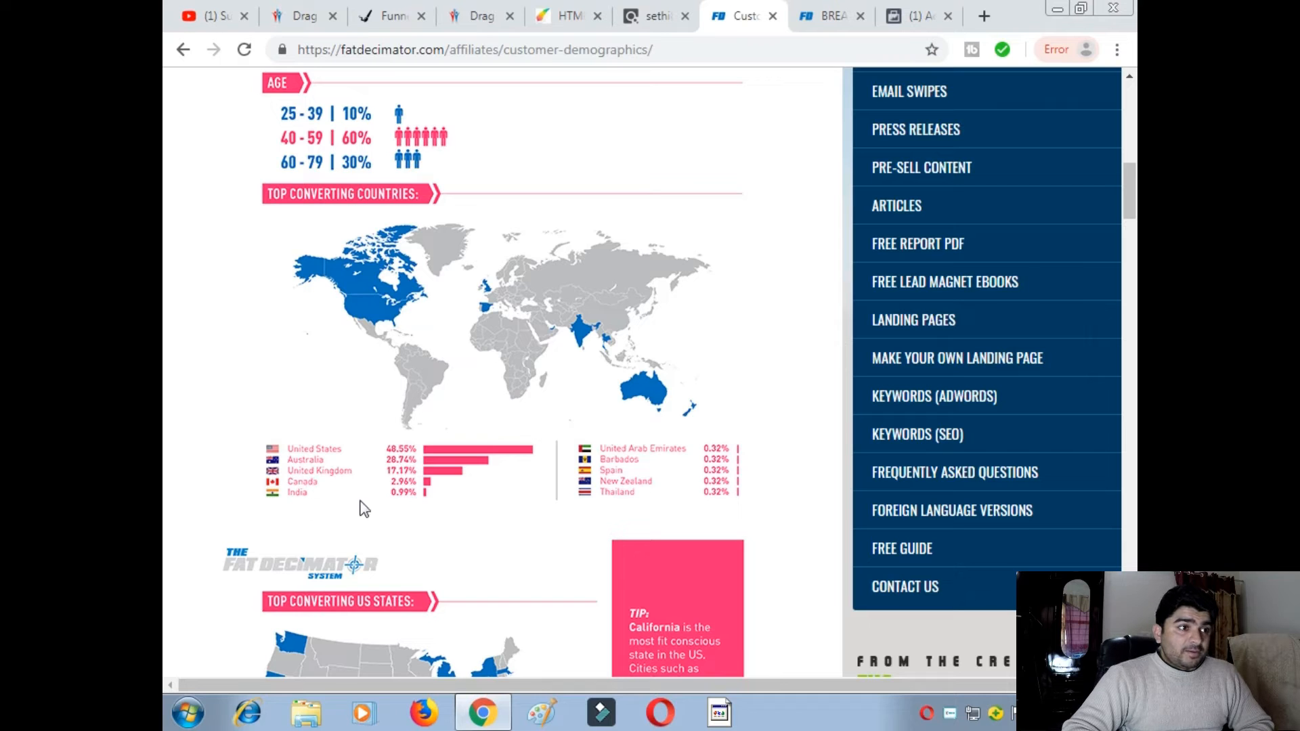
{"action": "scroll", "coordinate": [449, 487], "scroll_direction": "down", "scroll_amount": 3}
{"action": "scroll", "coordinate": [450, 474], "scroll_direction": "up", "scroll_amount": 4}
{"action": "scroll", "coordinate": [413, 372], "scroll_direction": "down", "scroll_amount": 7}
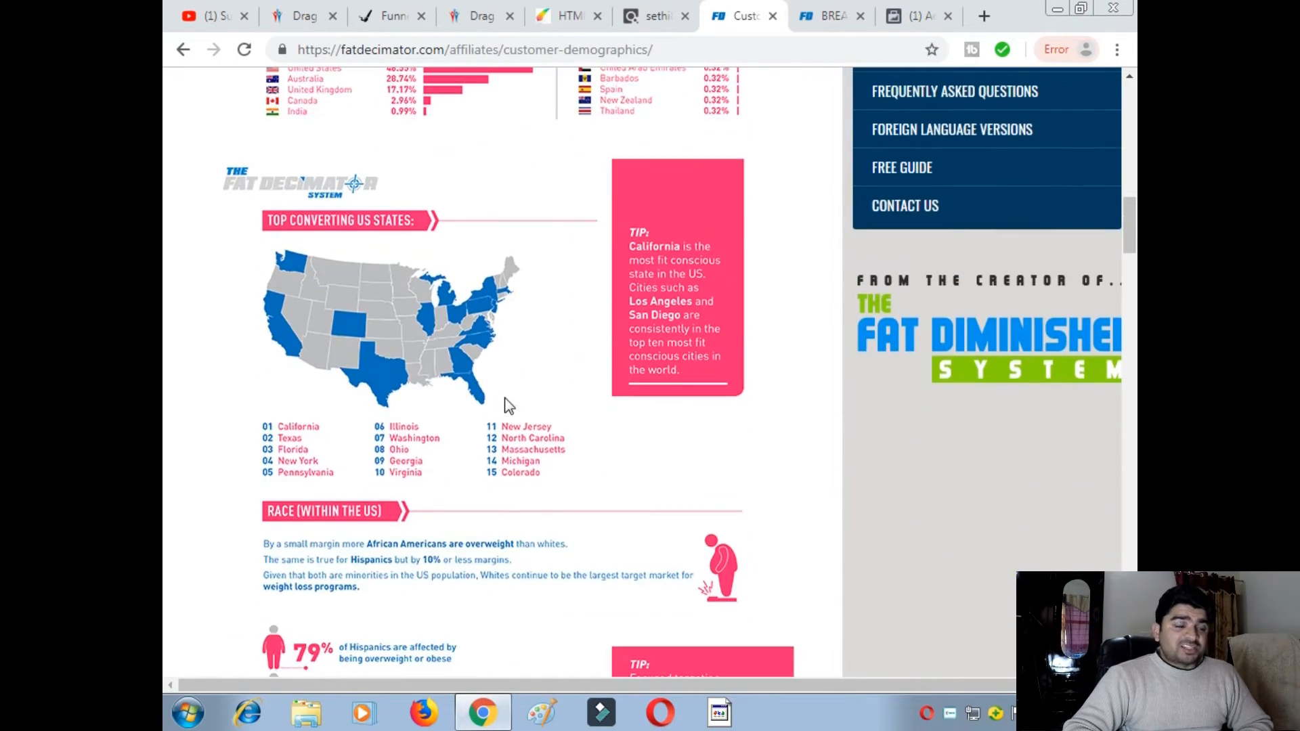
{"action": "scroll", "coordinate": [509, 405], "scroll_direction": "down", "scroll_amount": 9}
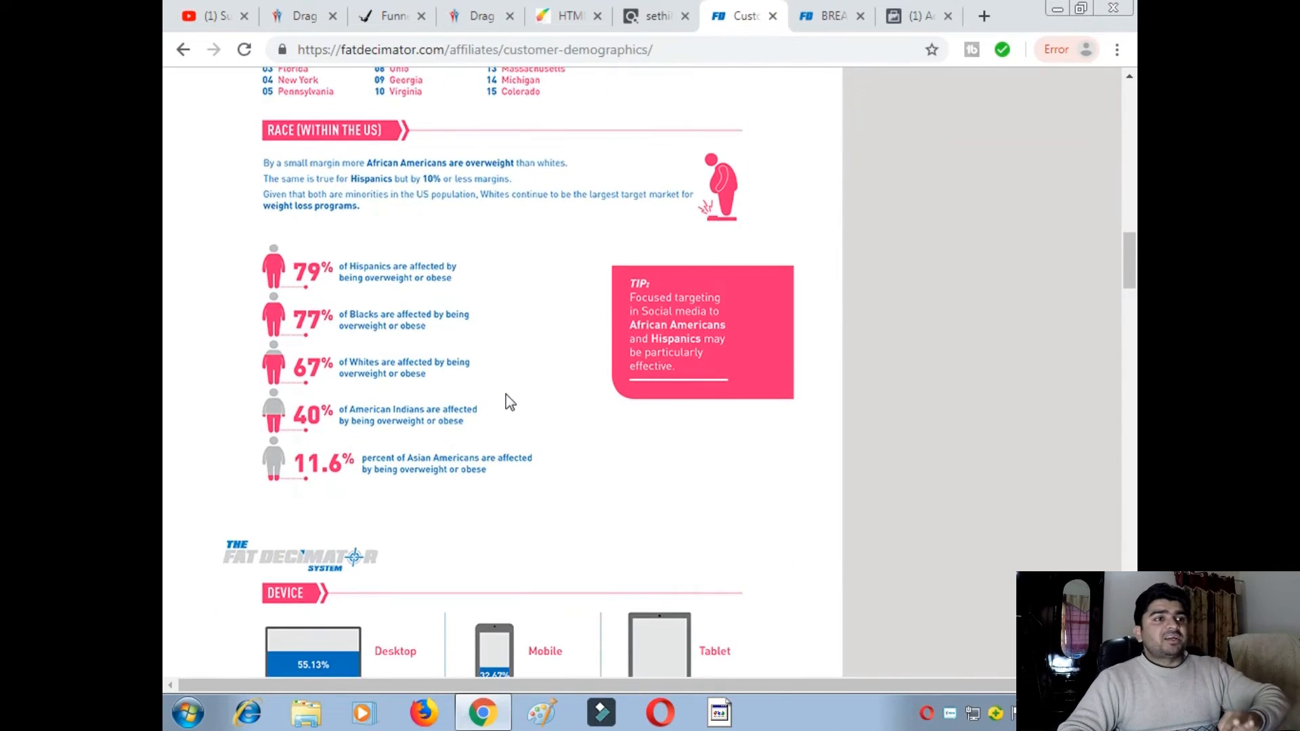
{"action": "scroll", "coordinate": [506, 399], "scroll_direction": "down", "scroll_amount": 3}
{"action": "scroll", "coordinate": [506, 399], "scroll_direction": "up", "scroll_amount": 1}
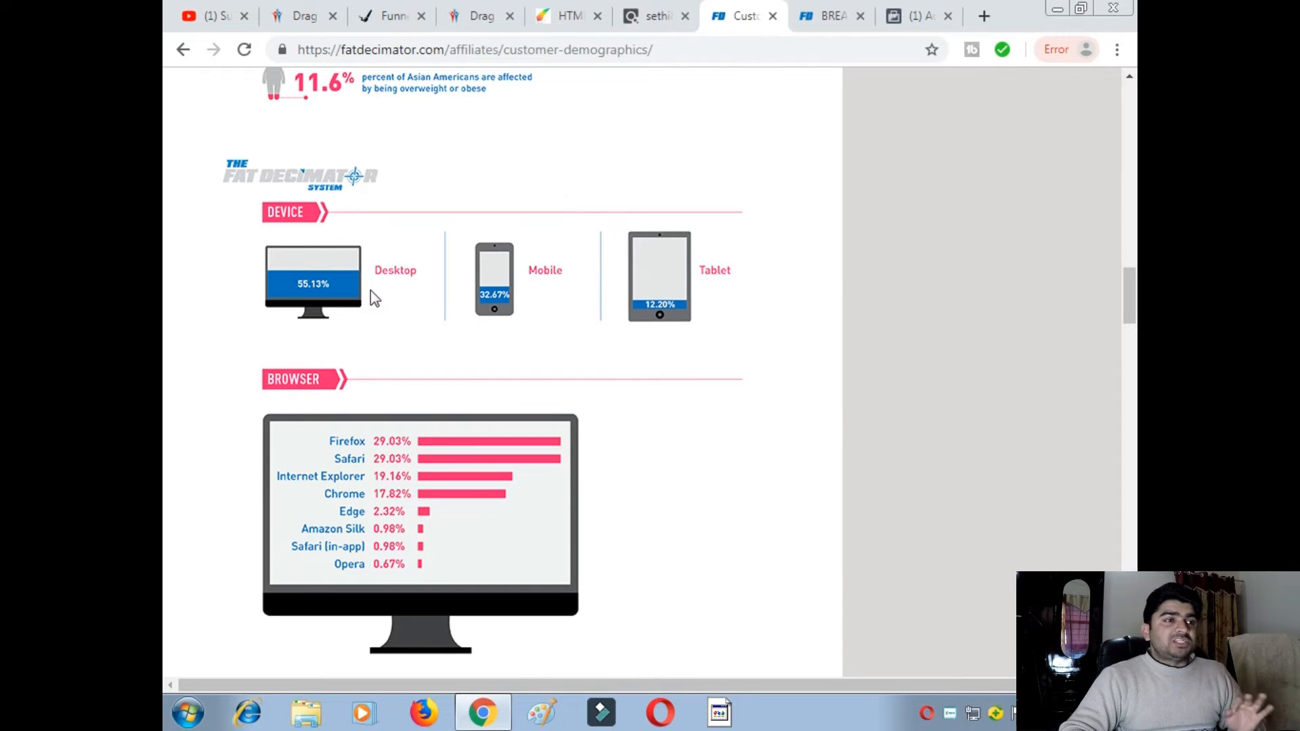
{"action": "scroll", "coordinate": [351, 333], "scroll_direction": "down", "scroll_amount": 3}
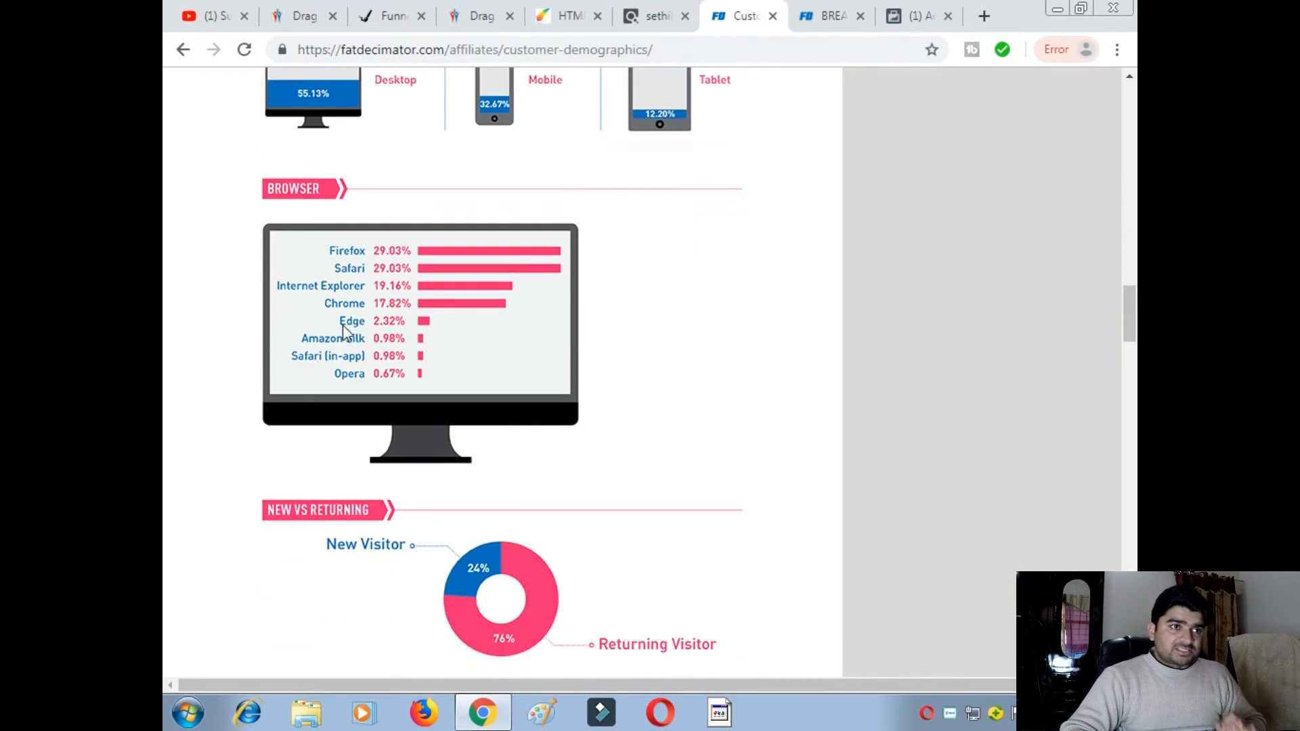
{"action": "scroll", "coordinate": [355, 308], "scroll_direction": "down", "scroll_amount": 12}
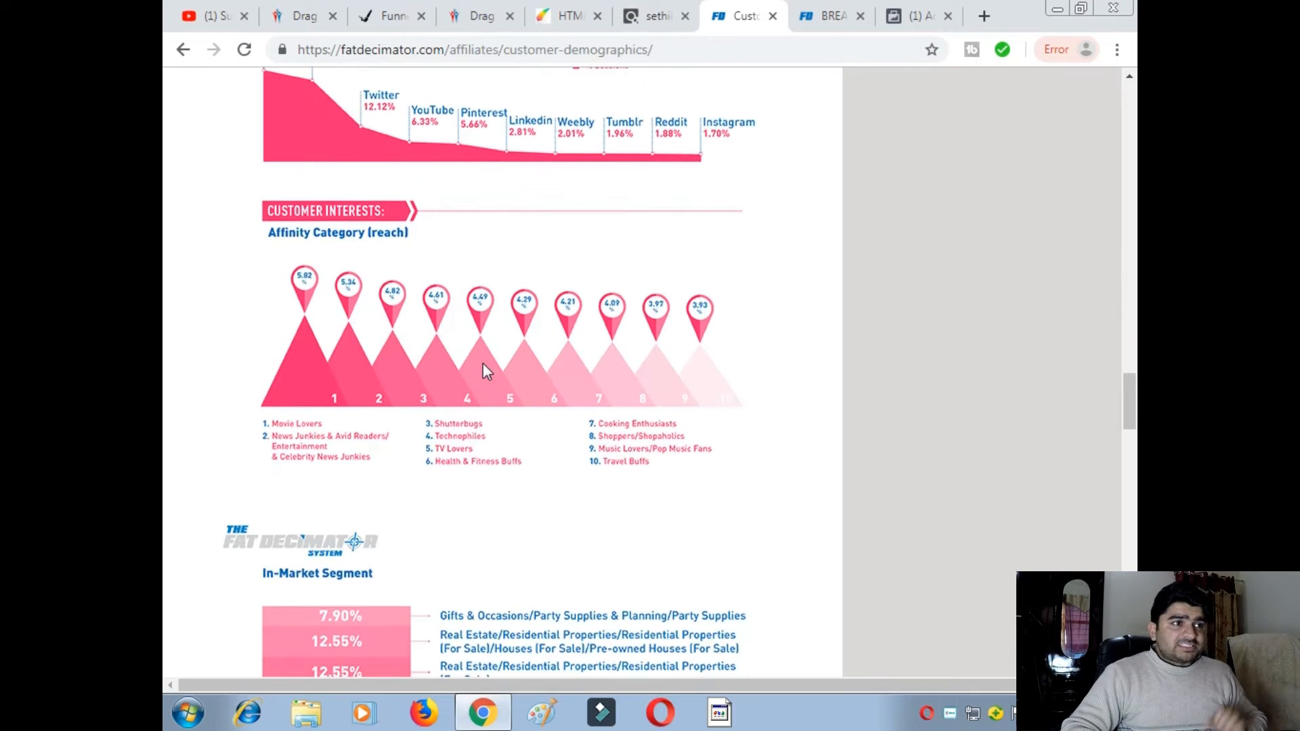
{"action": "scroll", "coordinate": [483, 363], "scroll_direction": "down", "scroll_amount": 15}
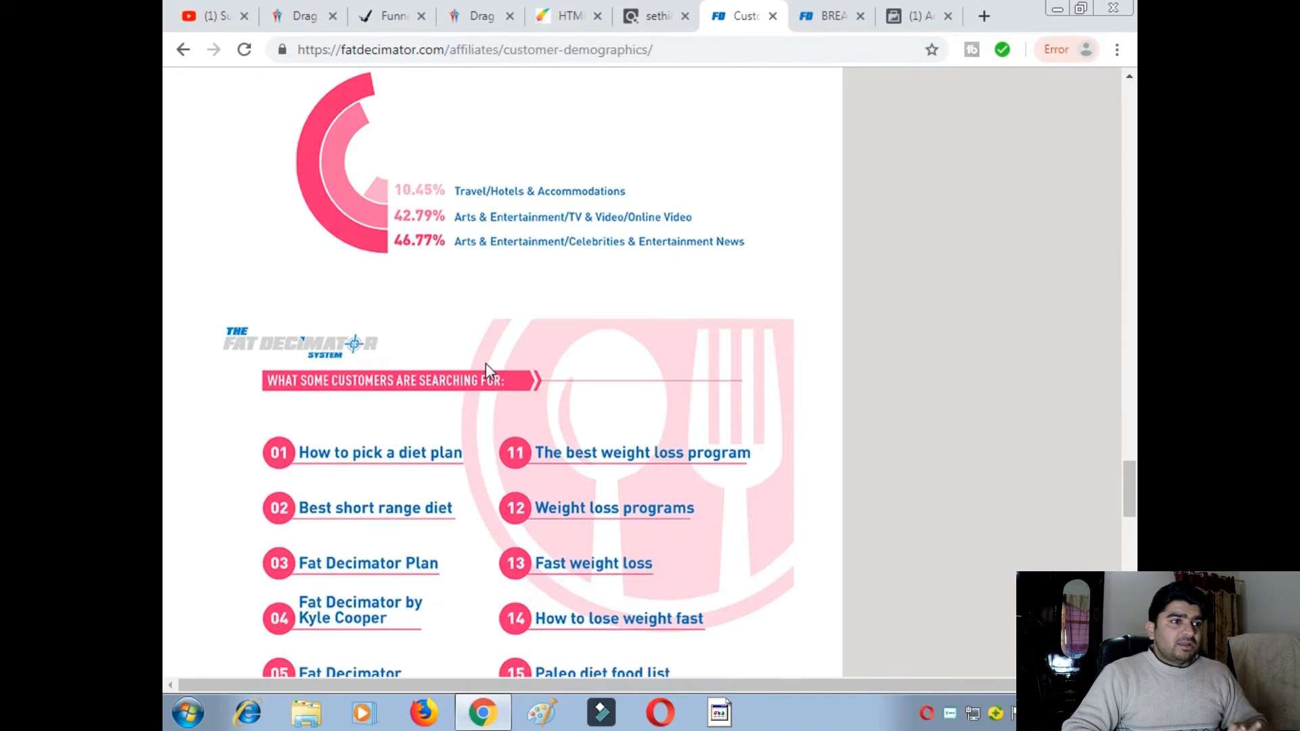
{"action": "scroll", "coordinate": [485, 363], "scroll_direction": "down", "scroll_amount": 4}
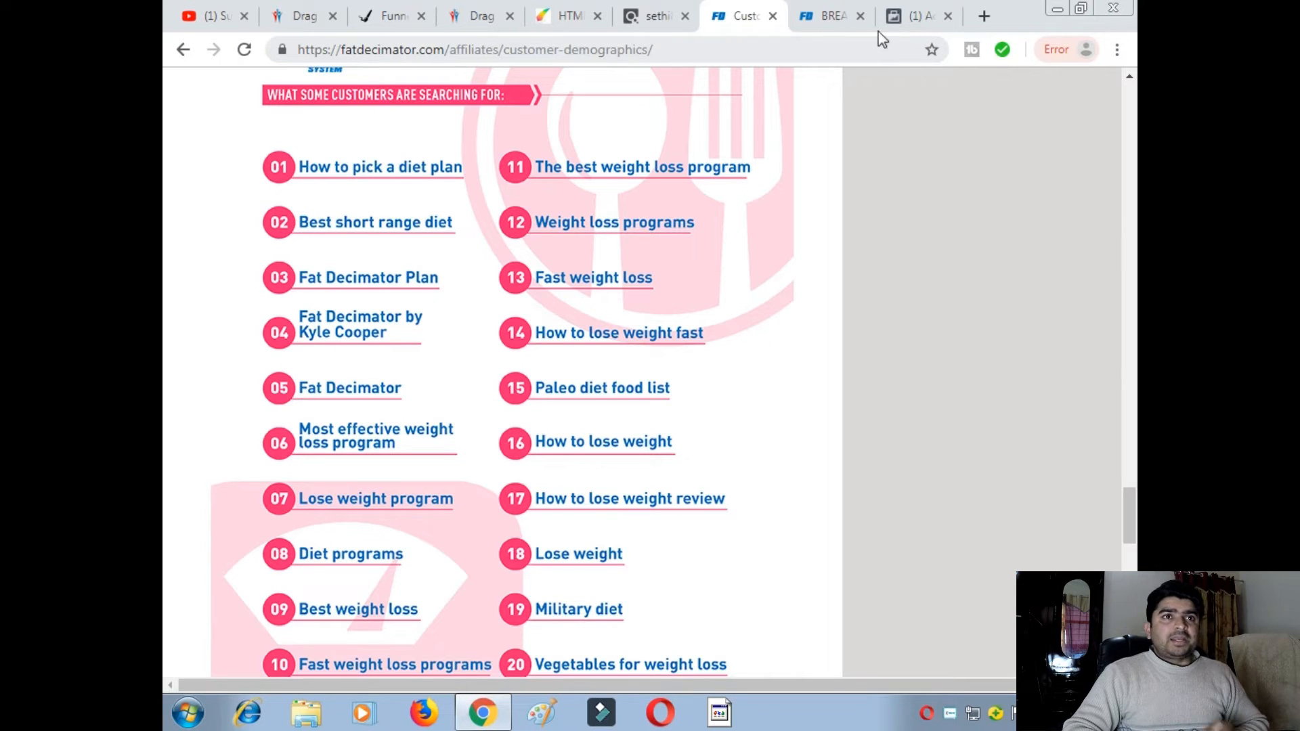
- Back in the ad set, close Demographics and browse into the Interests categories
{"action": "left_click", "coordinate": [929, 18]}
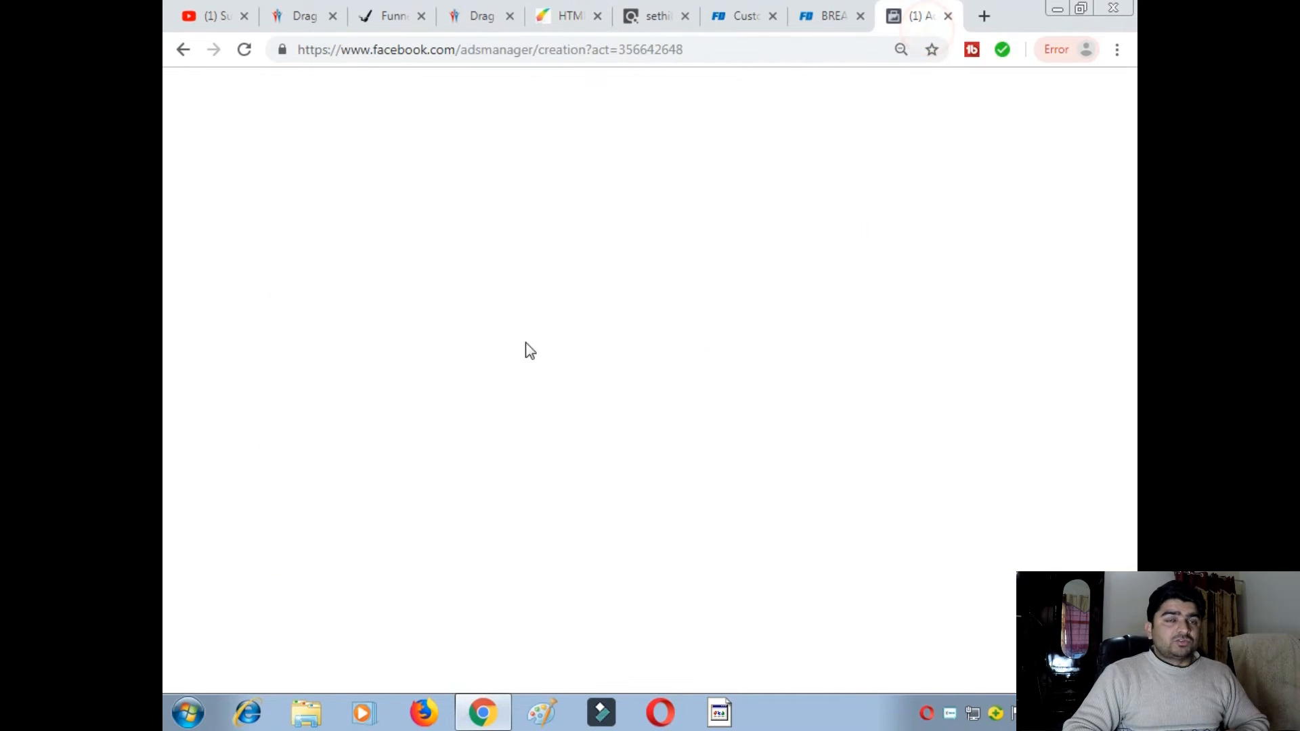
{"action": "scroll", "coordinate": [590, 441], "scroll_direction": "down", "scroll_amount": 4}
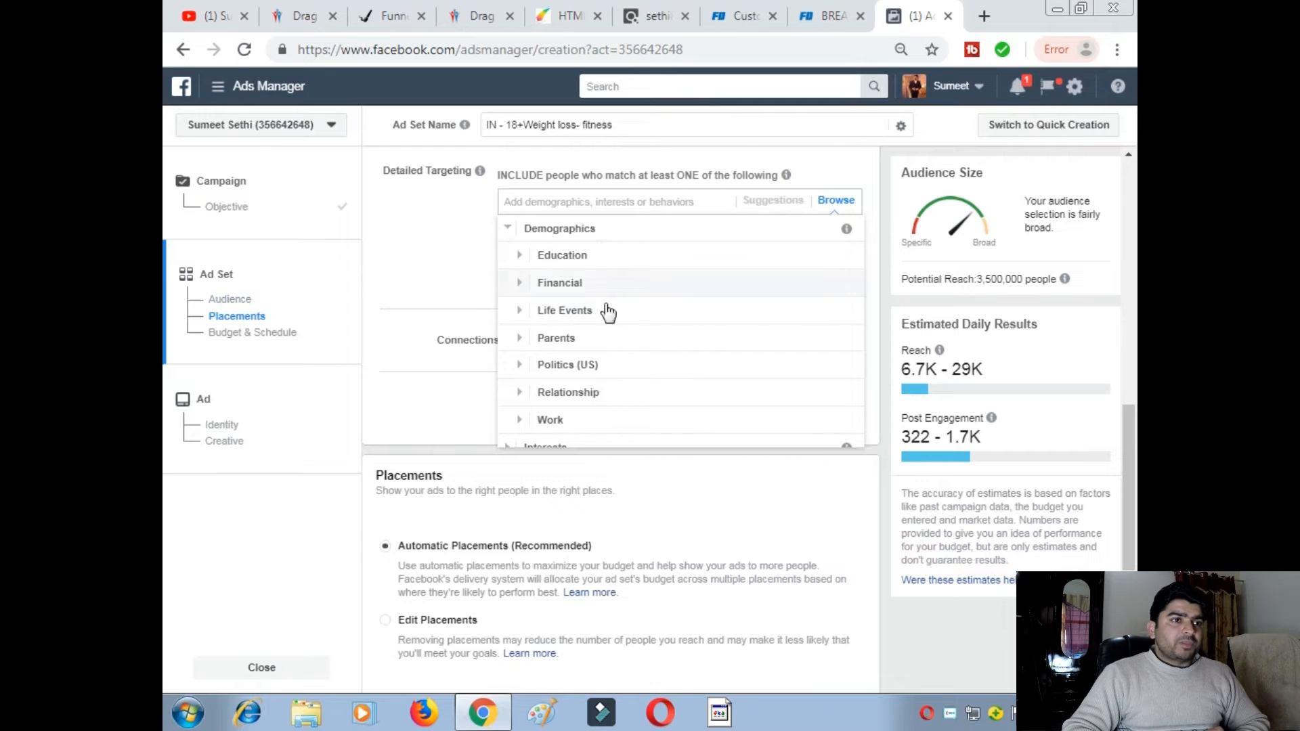
{"action": "left_click", "coordinate": [444, 241]}
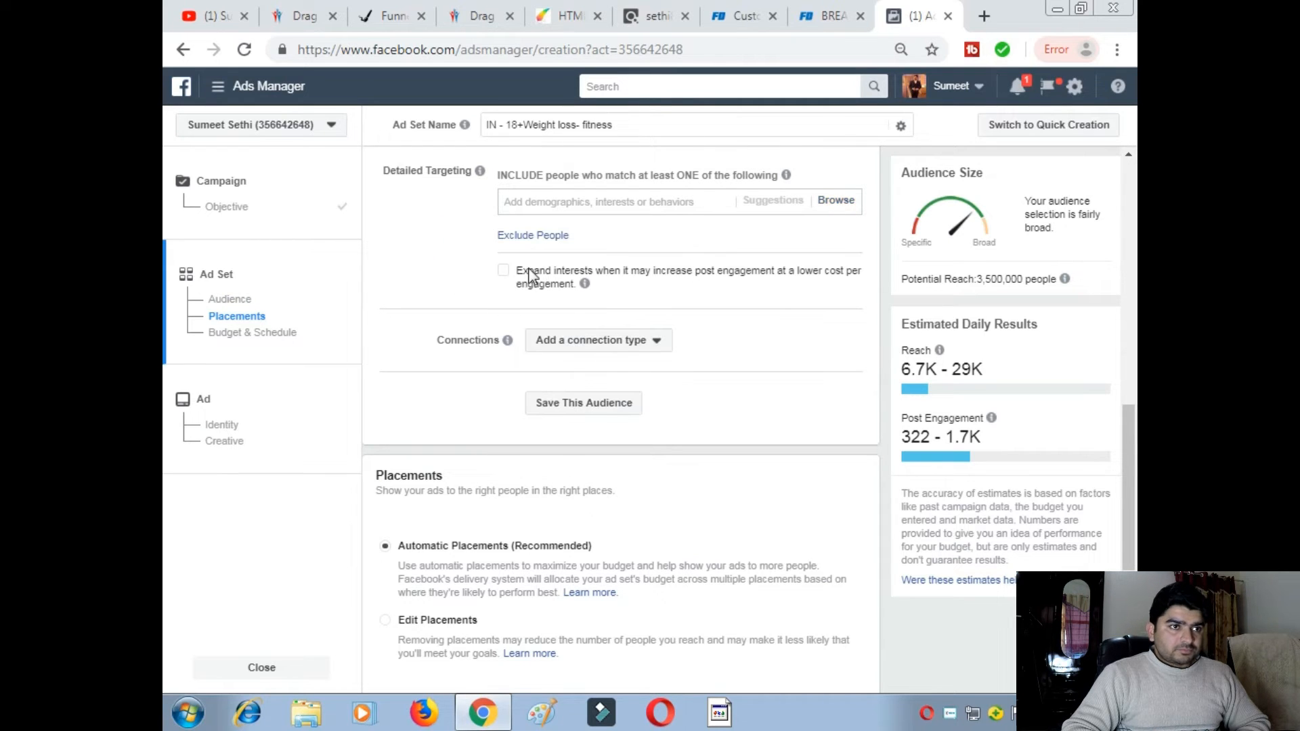
{"action": "scroll", "coordinate": [541, 277], "scroll_direction": "up", "scroll_amount": 1}
{"action": "left_click", "coordinate": [838, 299]}
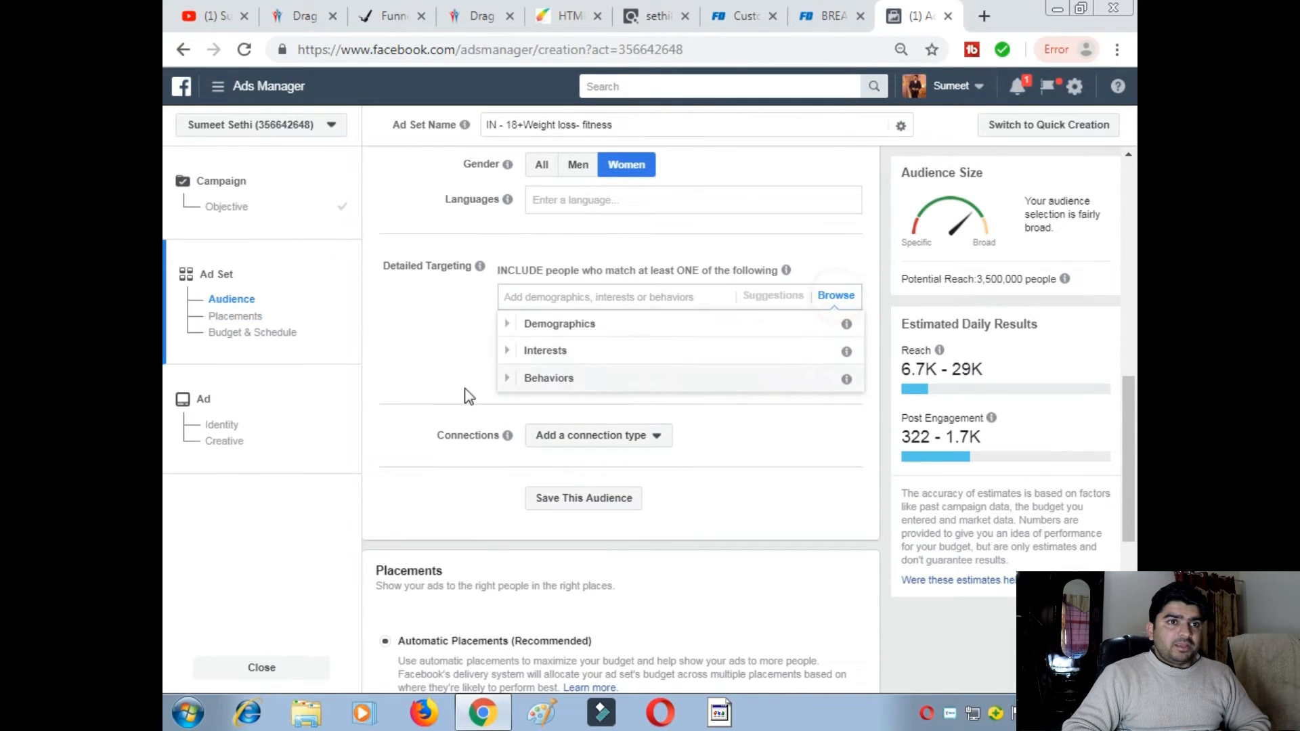
{"action": "left_click", "coordinate": [531, 350]}
{"action": "scroll", "coordinate": [524, 427], "scroll_direction": "up", "scroll_amount": 1}
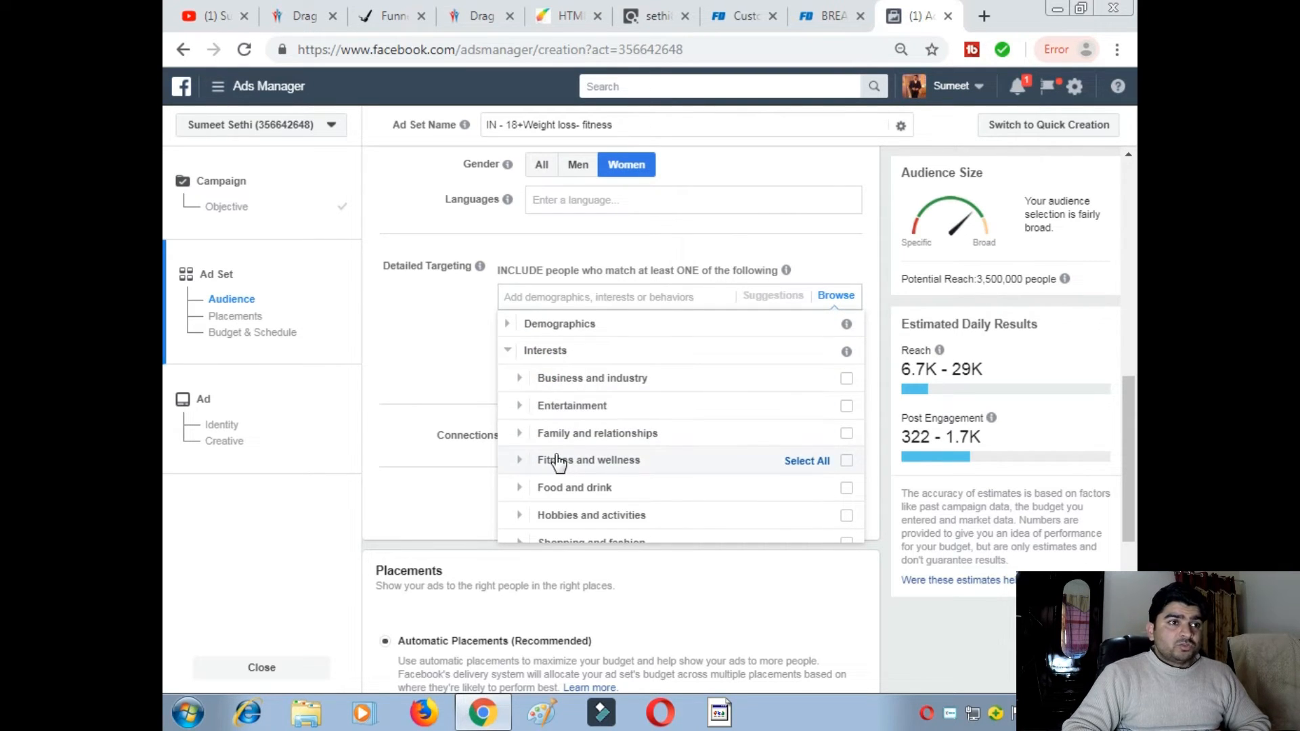
{"action": "scroll", "coordinate": [528, 454], "scroll_direction": "down", "scroll_amount": 1}
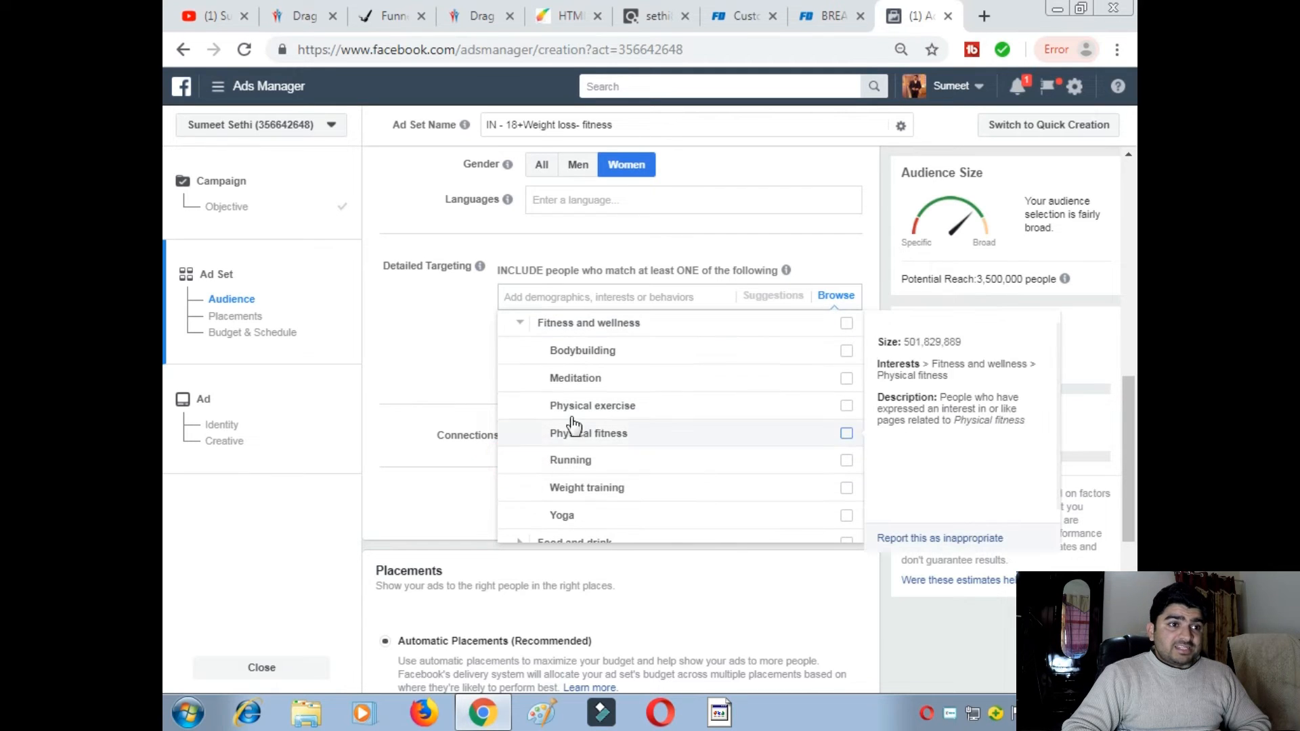
- Add Meditation, Physical exercise, Physical fitness, Running, Yoga and Weight training as interests
{"action": "left_click", "coordinate": [847, 380]}
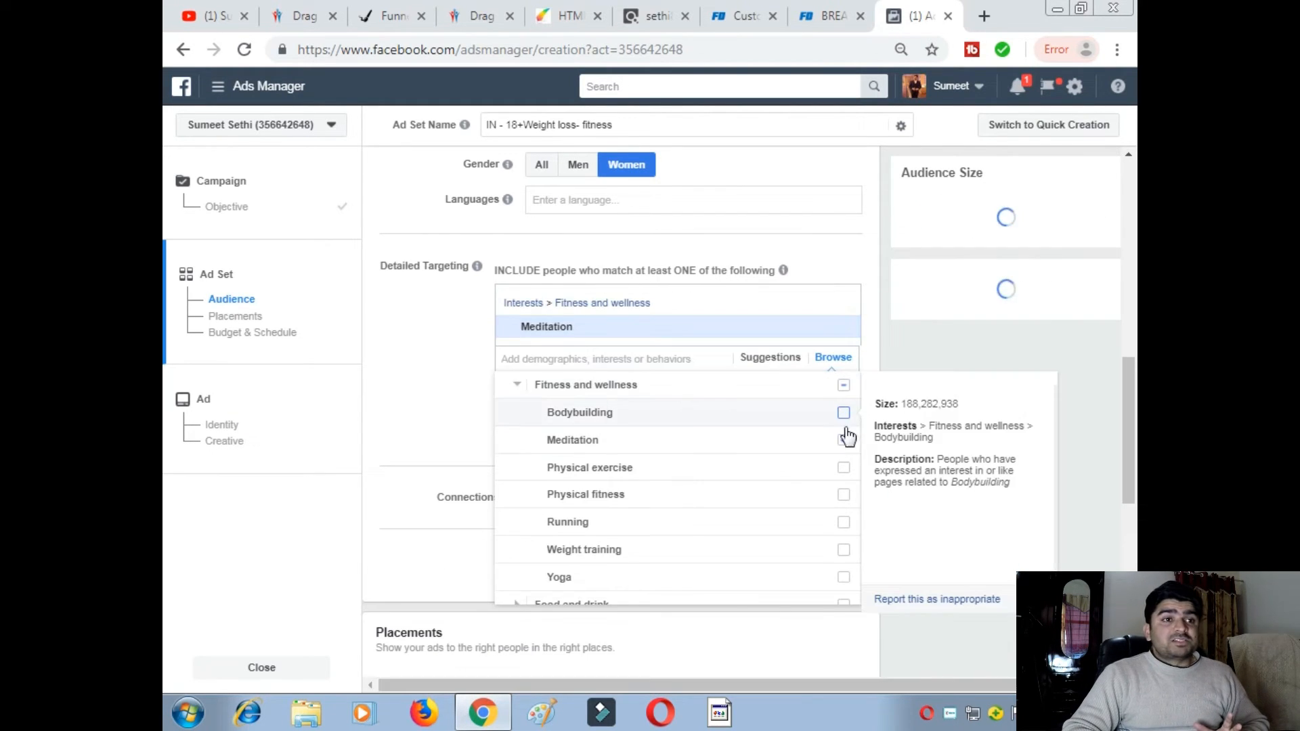
{"action": "left_click", "coordinate": [842, 469]}
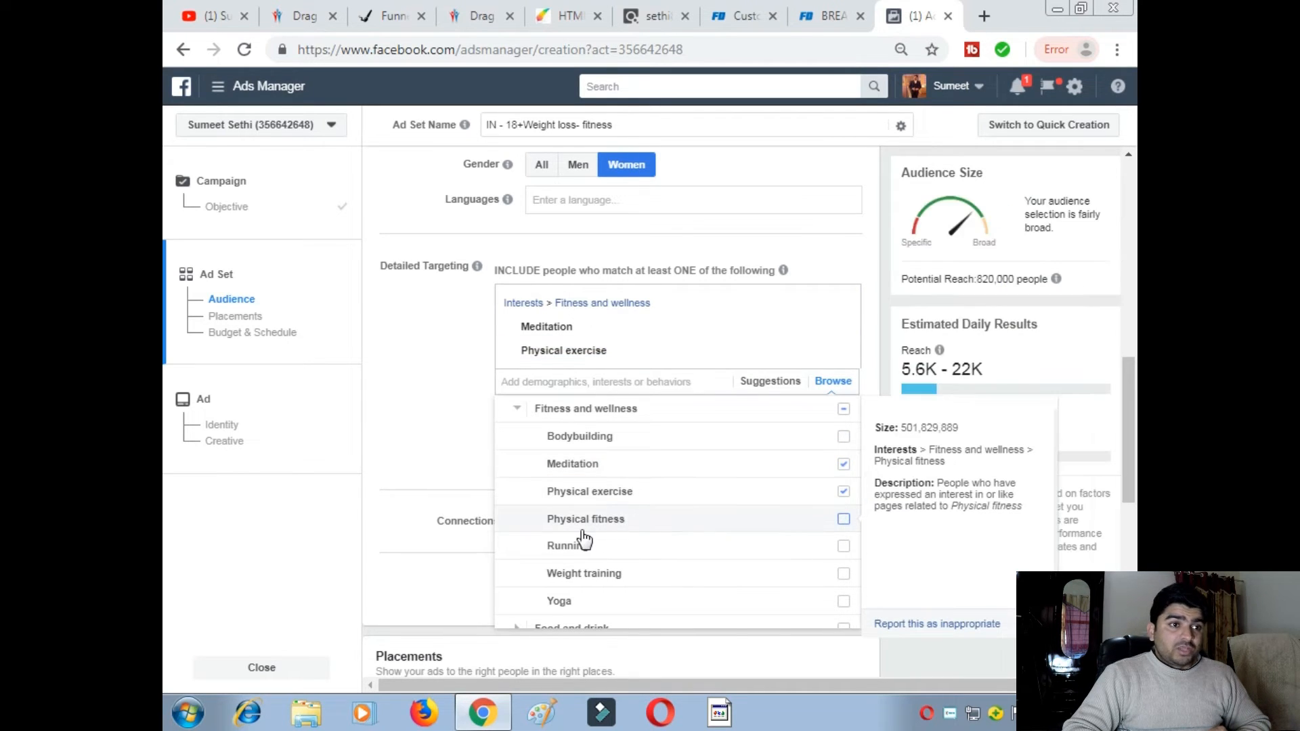
{"action": "left_click", "coordinate": [844, 520]}
{"action": "left_click", "coordinate": [844, 570]}
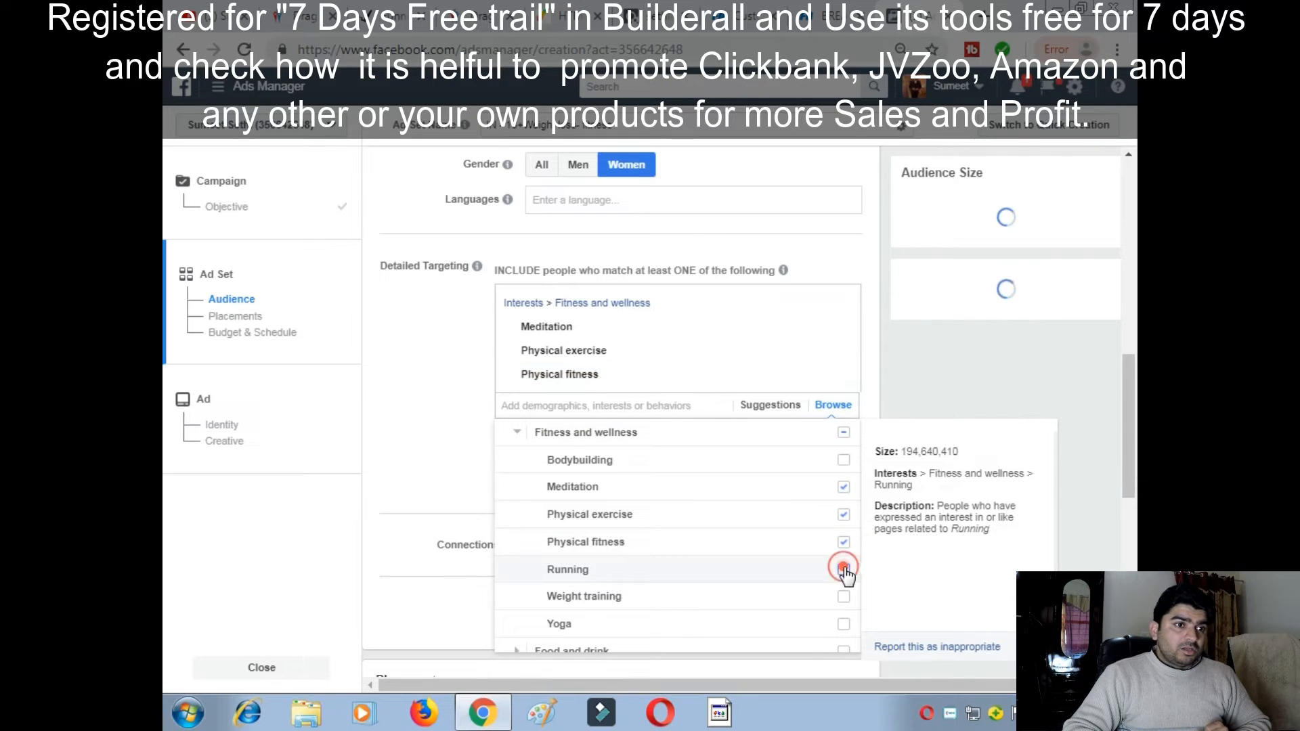
{"action": "left_click", "coordinate": [844, 648]}
{"action": "scroll", "coordinate": [809, 608], "scroll_direction": "down", "scroll_amount": 2}
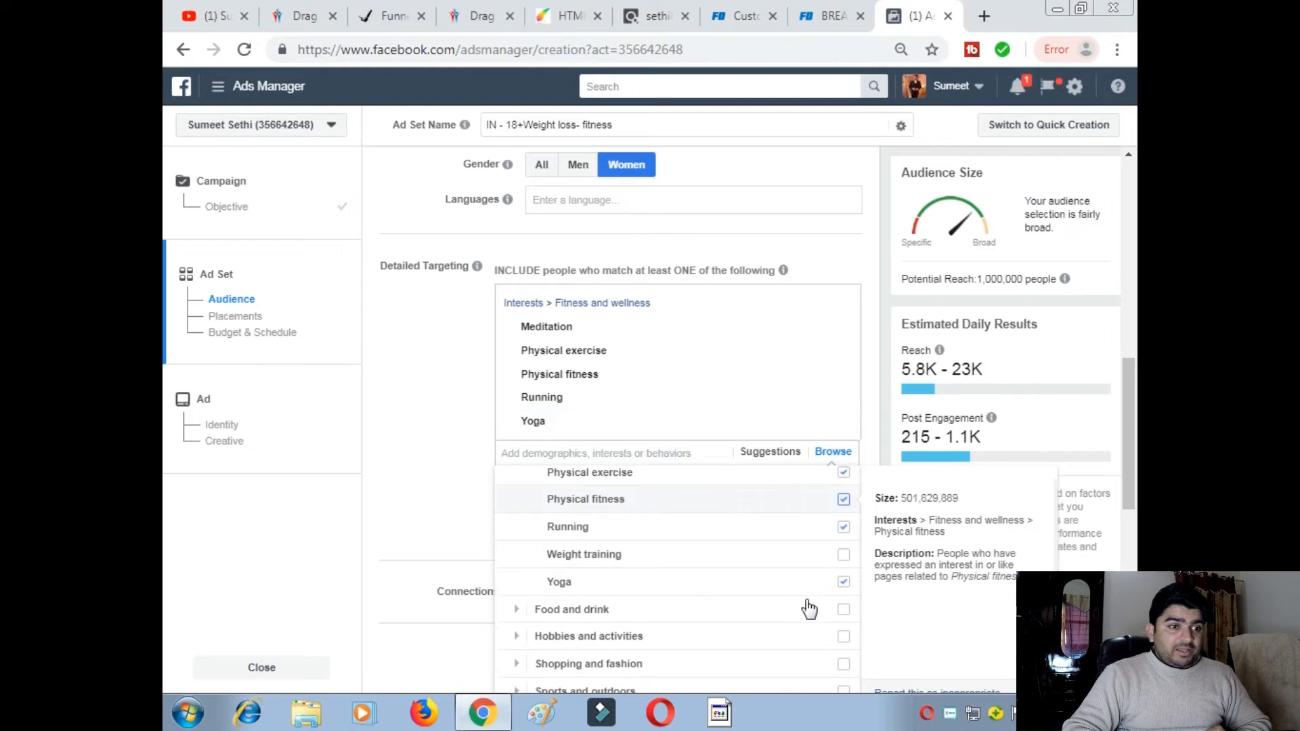
{"action": "scroll", "coordinate": [813, 606], "scroll_direction": "up", "scroll_amount": 2}
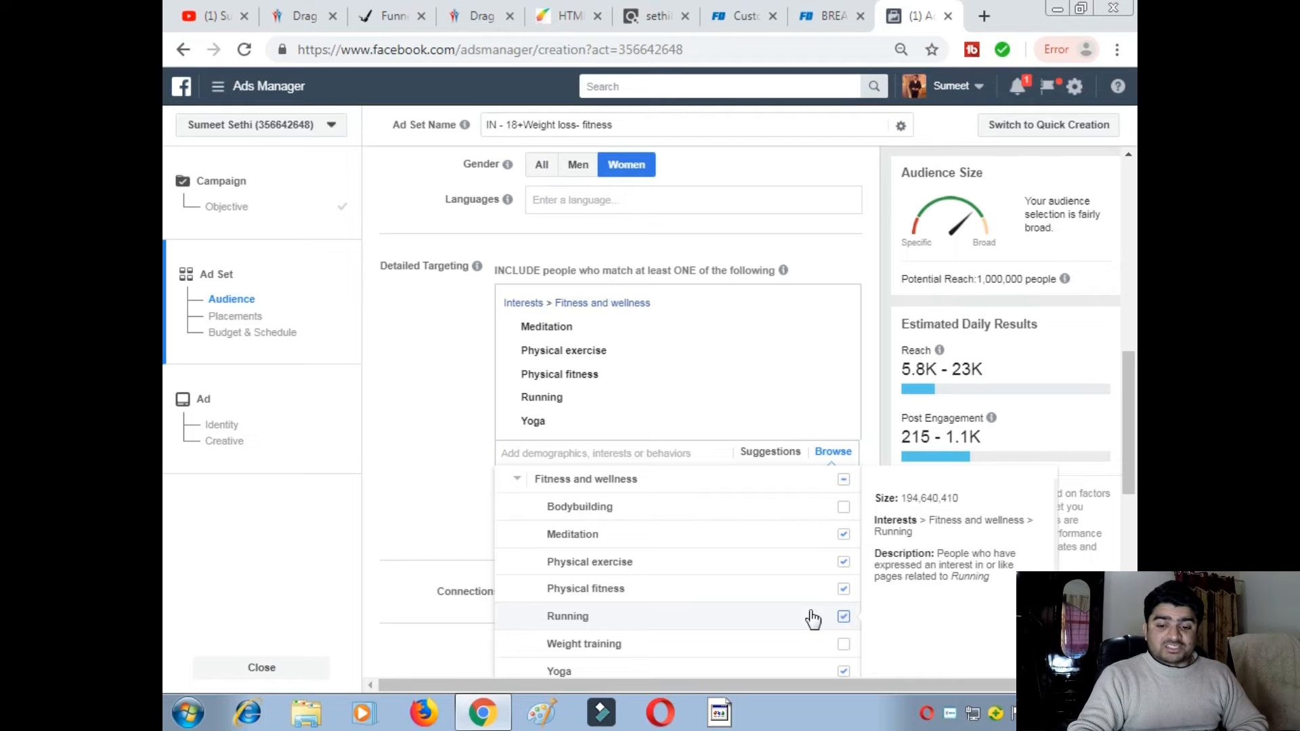
{"action": "left_click", "coordinate": [843, 647]}
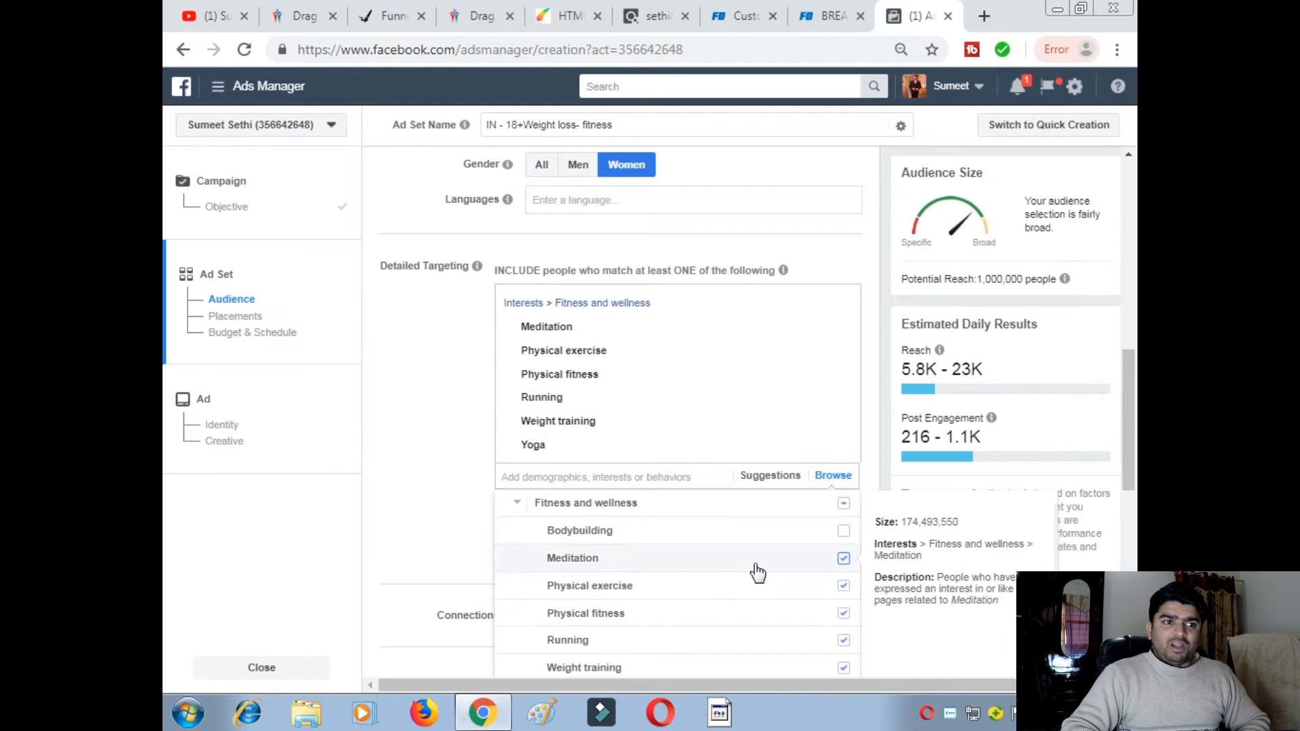
{"action": "left_click", "coordinate": [448, 506]}
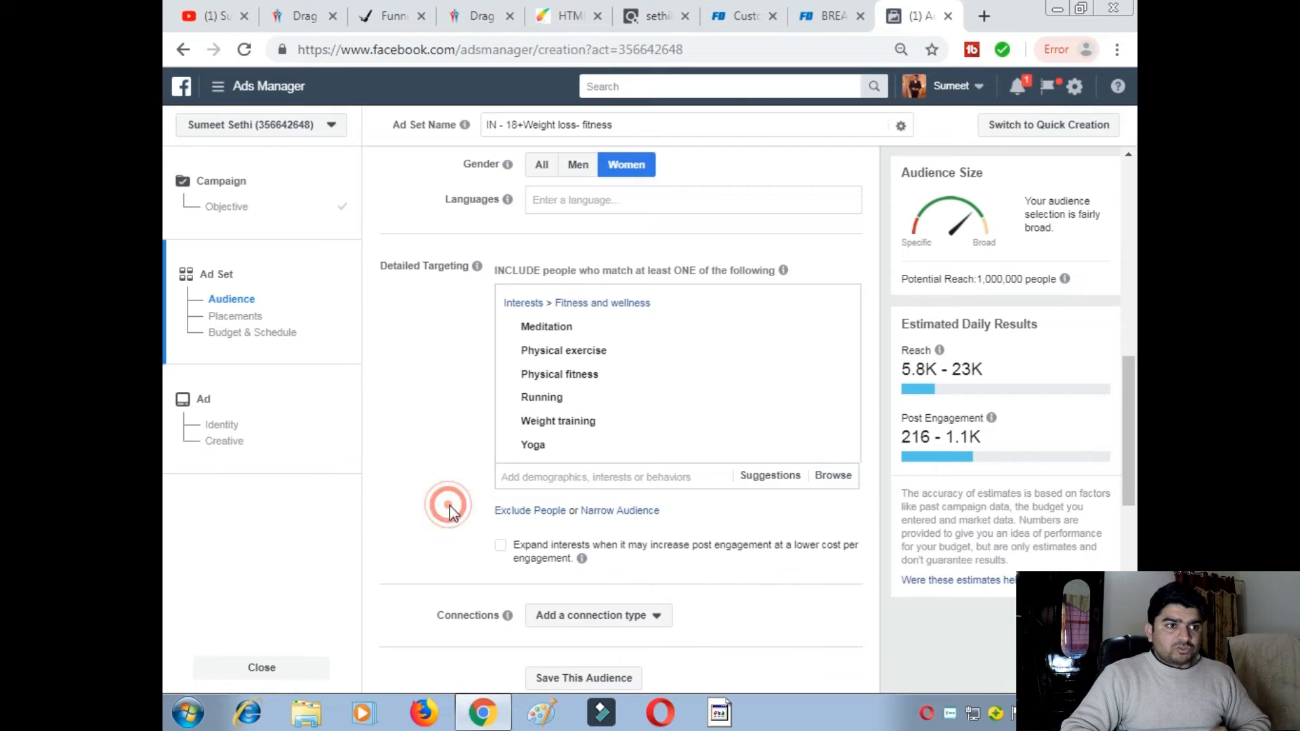
- Under Demographics > Parents > All Parents, add New parents (0-12 months)
{"action": "left_click", "coordinate": [842, 478]}
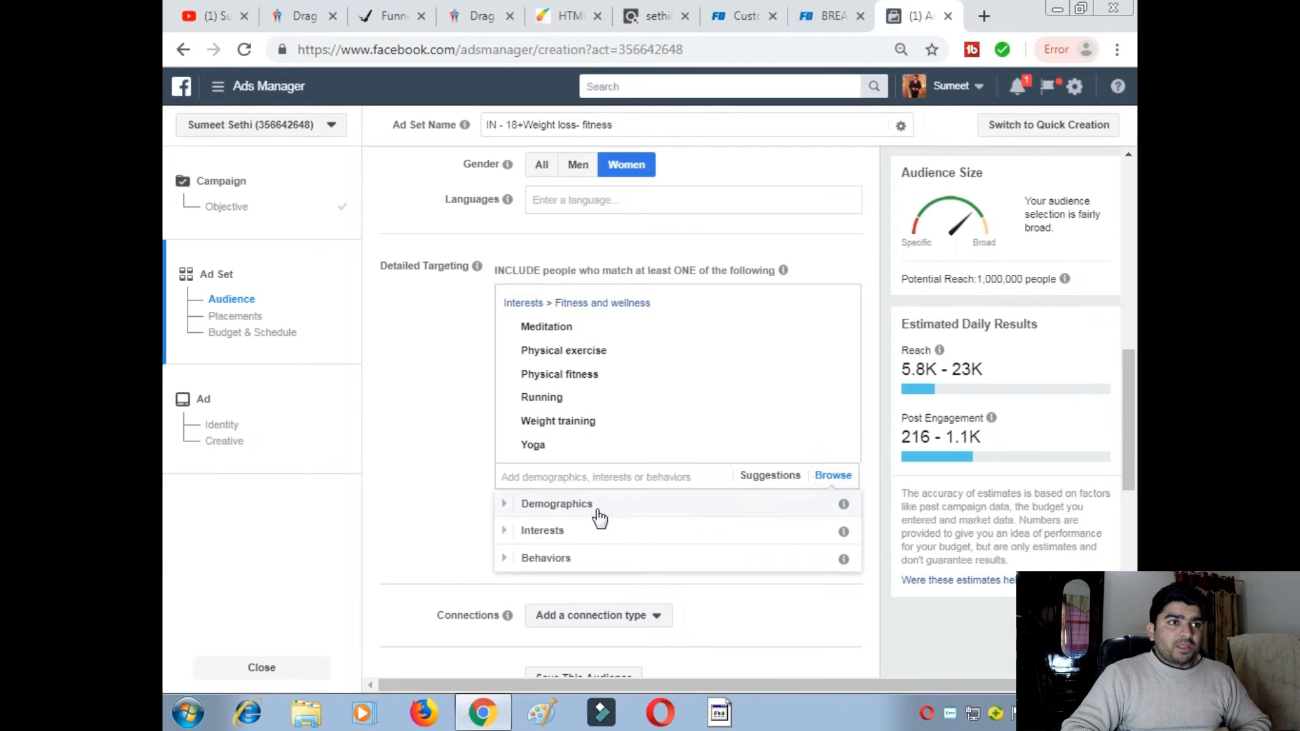
{"action": "left_click", "coordinate": [539, 507]}
{"action": "scroll", "coordinate": [691, 543], "scroll_direction": "down", "scroll_amount": 1}
{"action": "scroll", "coordinate": [644, 586], "scroll_direction": "up", "scroll_amount": 1}
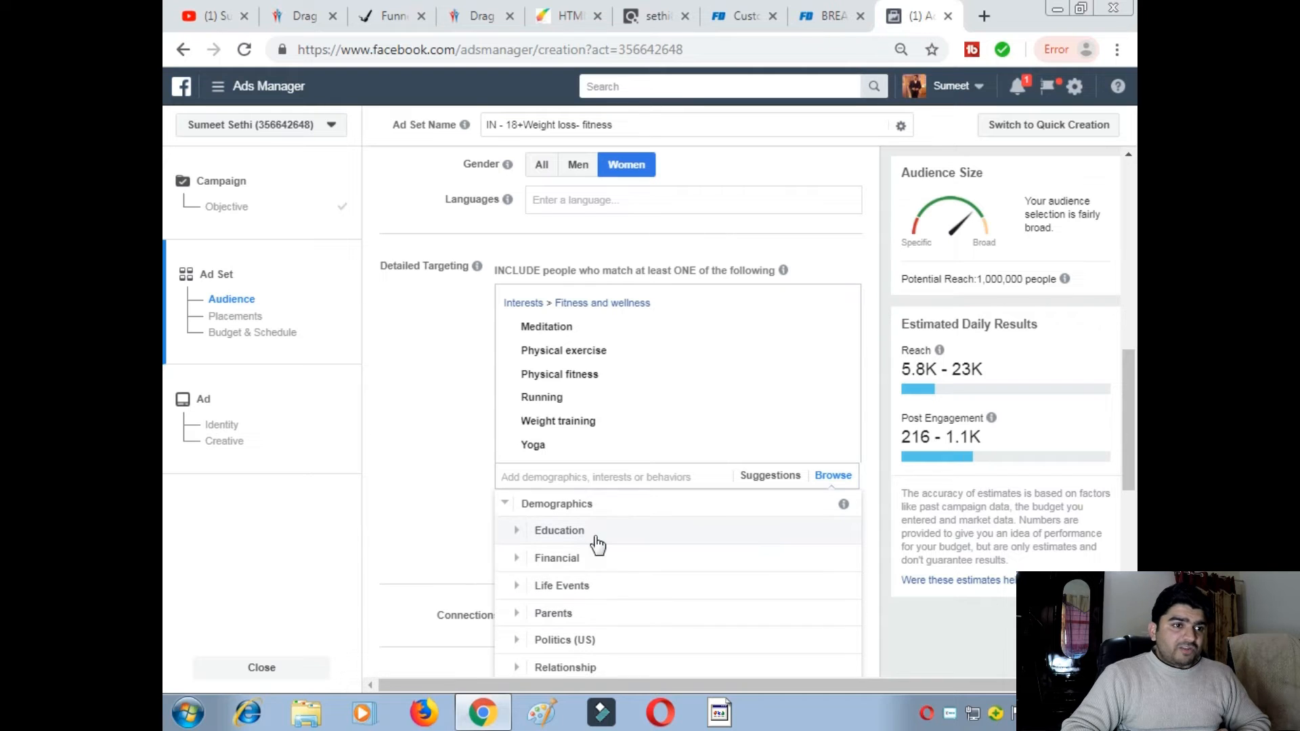
{"action": "scroll", "coordinate": [637, 594], "scroll_direction": "down", "scroll_amount": 1}
{"action": "left_click", "coordinate": [520, 571]}
{"action": "scroll", "coordinate": [673, 594], "scroll_direction": "down", "scroll_amount": 1}
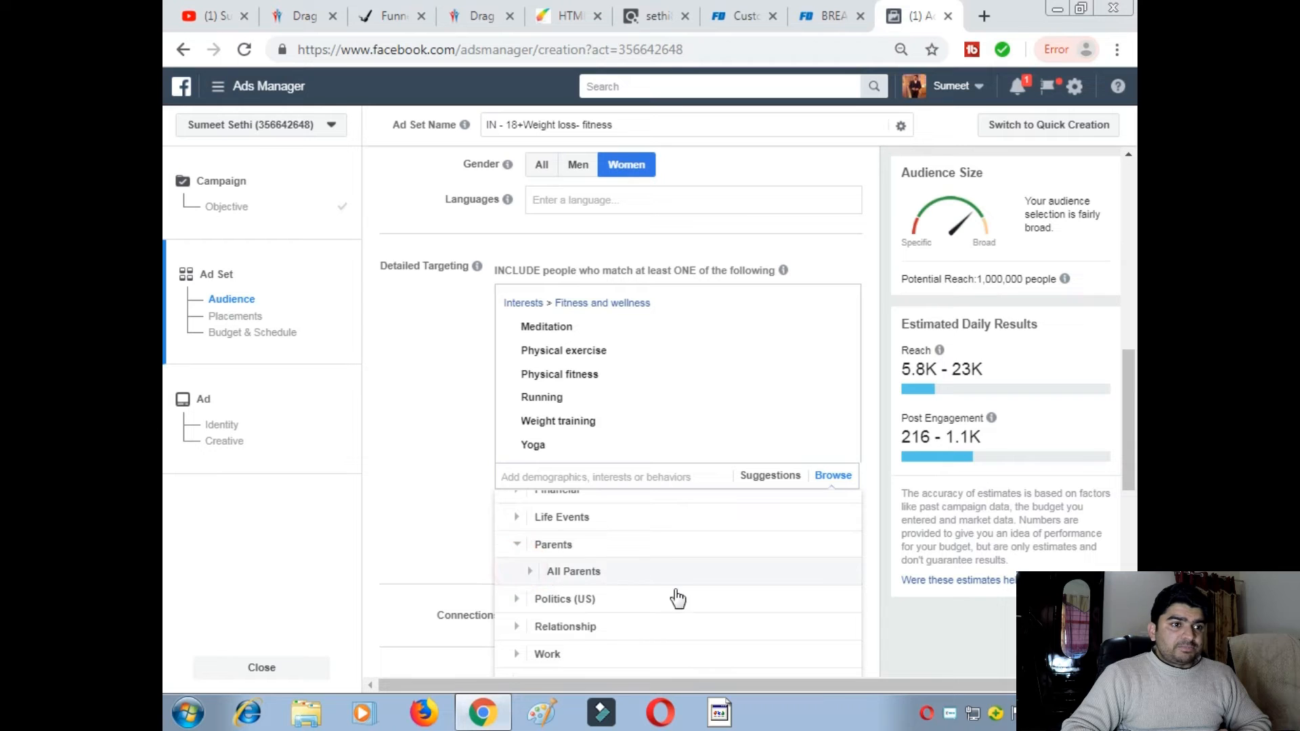
{"action": "left_click", "coordinate": [572, 576]}
{"action": "scroll", "coordinate": [651, 580], "scroll_direction": "down", "scroll_amount": 3}
{"action": "scroll", "coordinate": [651, 580], "scroll_direction": "up", "scroll_amount": 3}
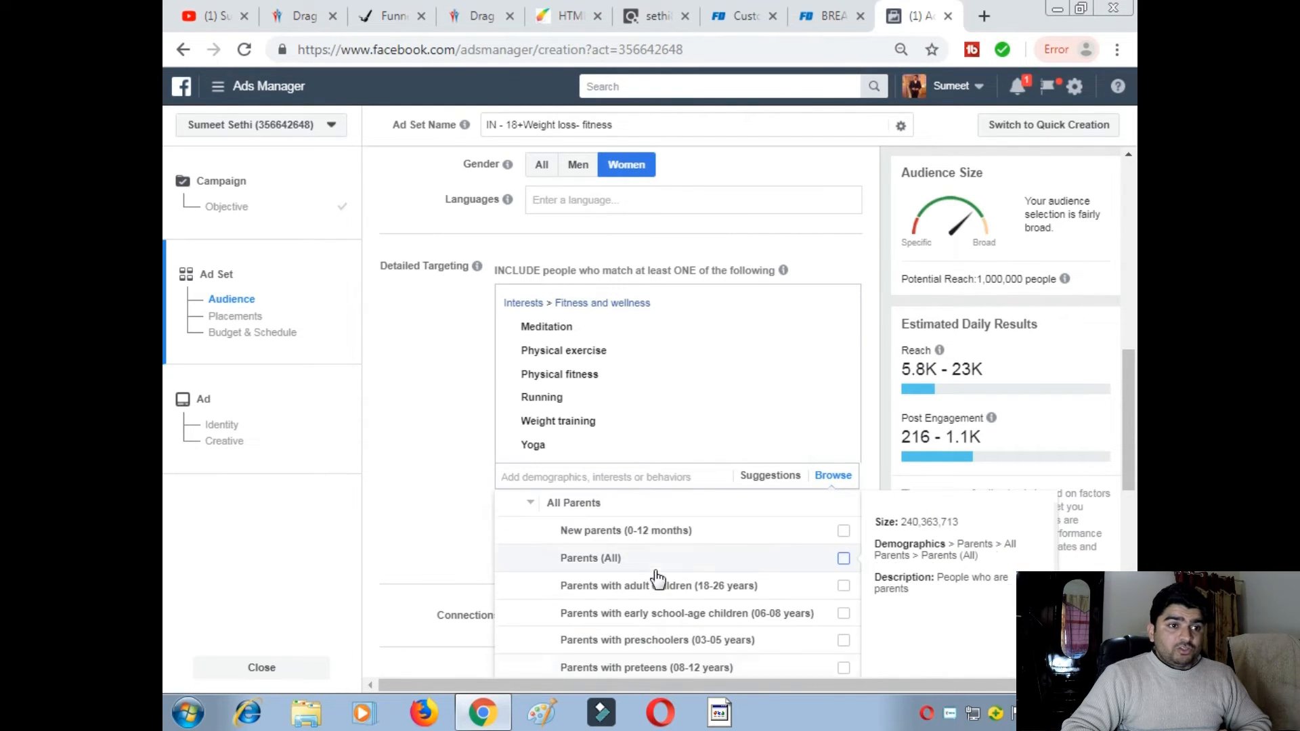
{"action": "left_click", "coordinate": [842, 535]}
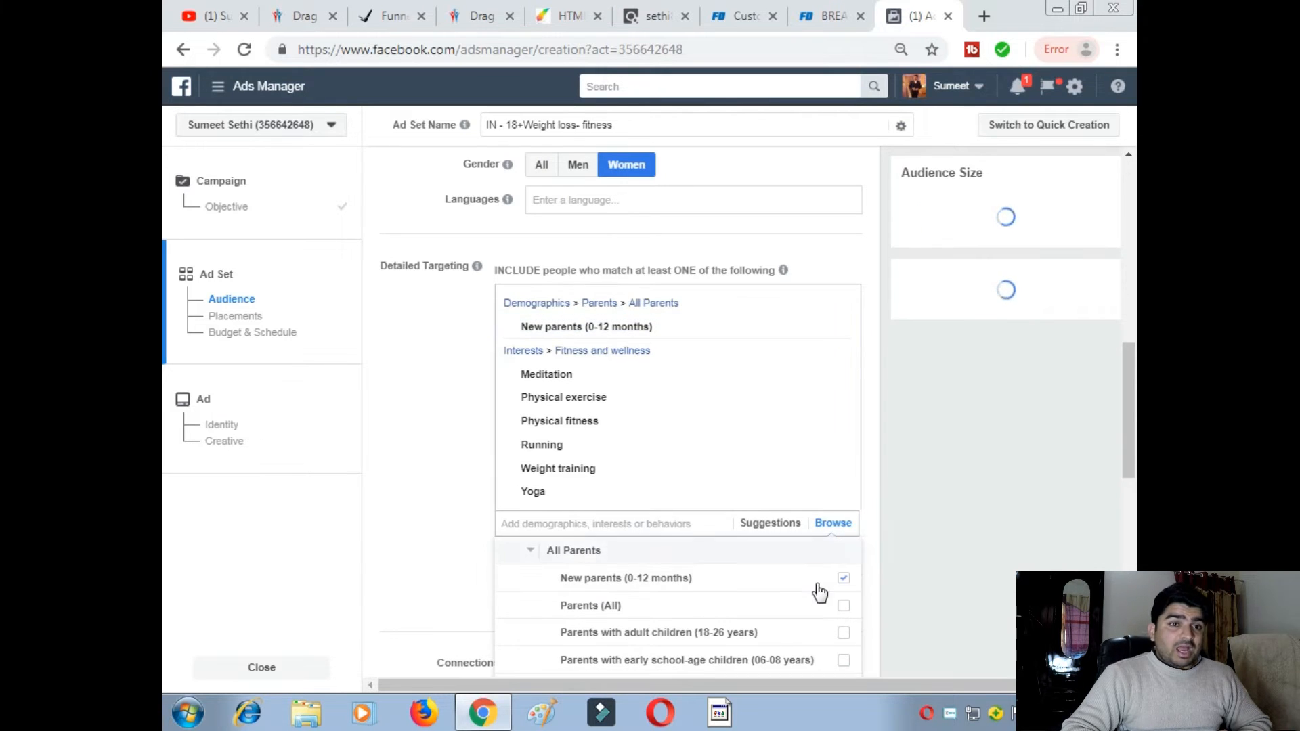
{"action": "scroll", "coordinate": [560, 600], "scroll_direction": "down", "scroll_amount": 3}
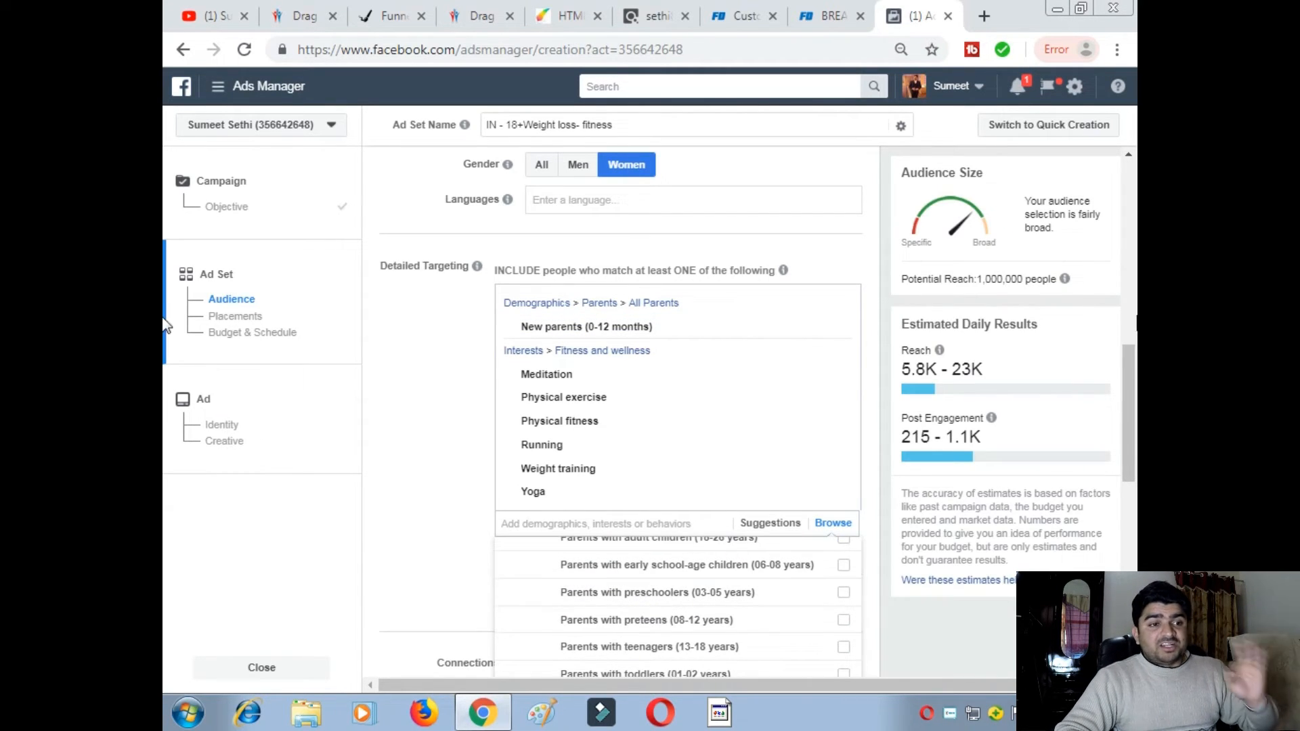
{"action": "left_click_drag", "start_coordinate": [1127, 354], "coordinate": [1062, 415]}
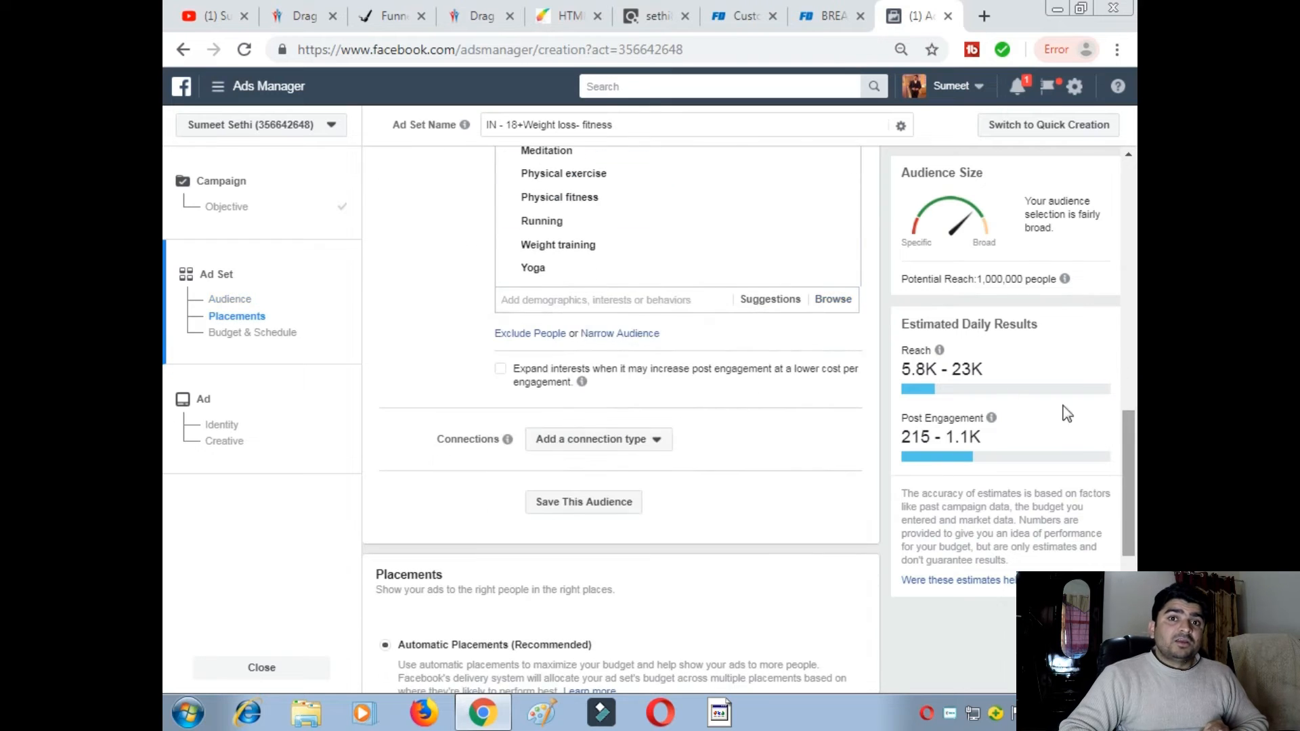
- Reopen Demographics > Parents > All Parents and add parents with early school-age children
{"action": "left_click", "coordinate": [810, 301]}
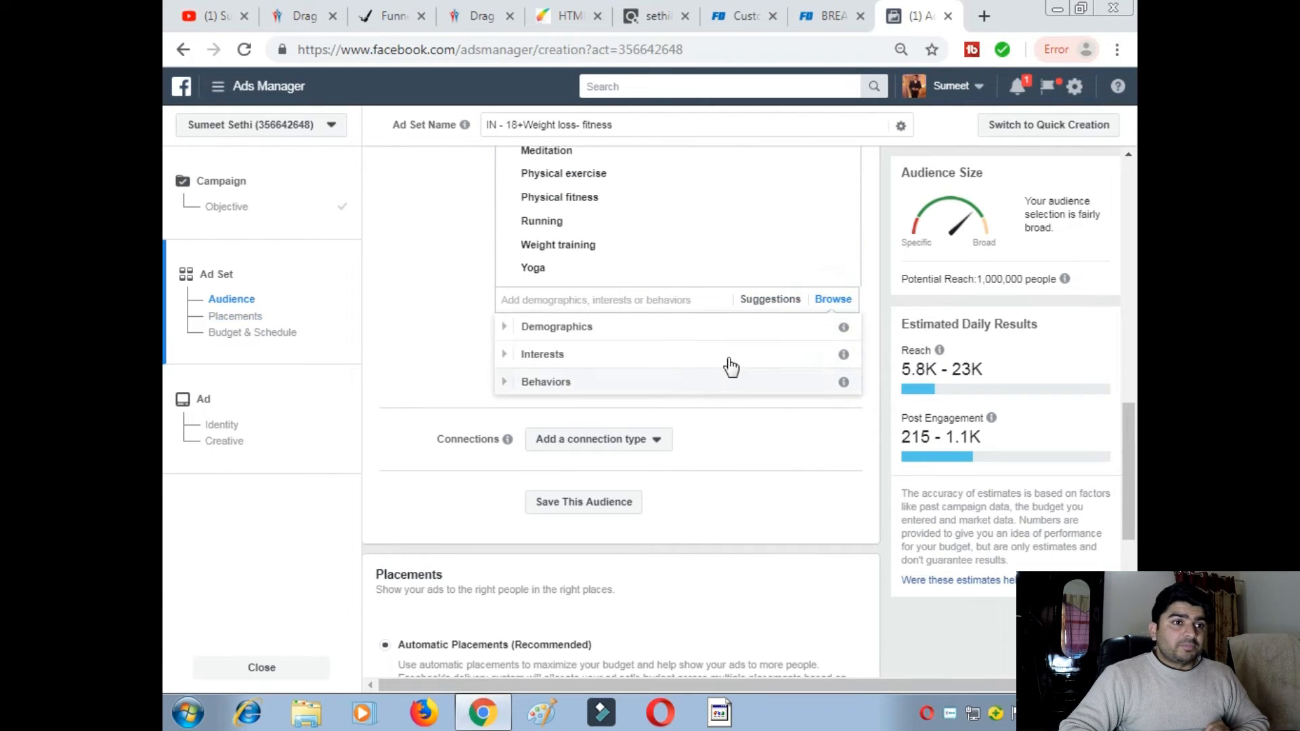
{"action": "left_click", "coordinate": [505, 354]}
{"action": "scroll", "coordinate": [595, 386], "scroll_direction": "up", "scroll_amount": 1}
{"action": "left_click", "coordinate": [509, 328]}
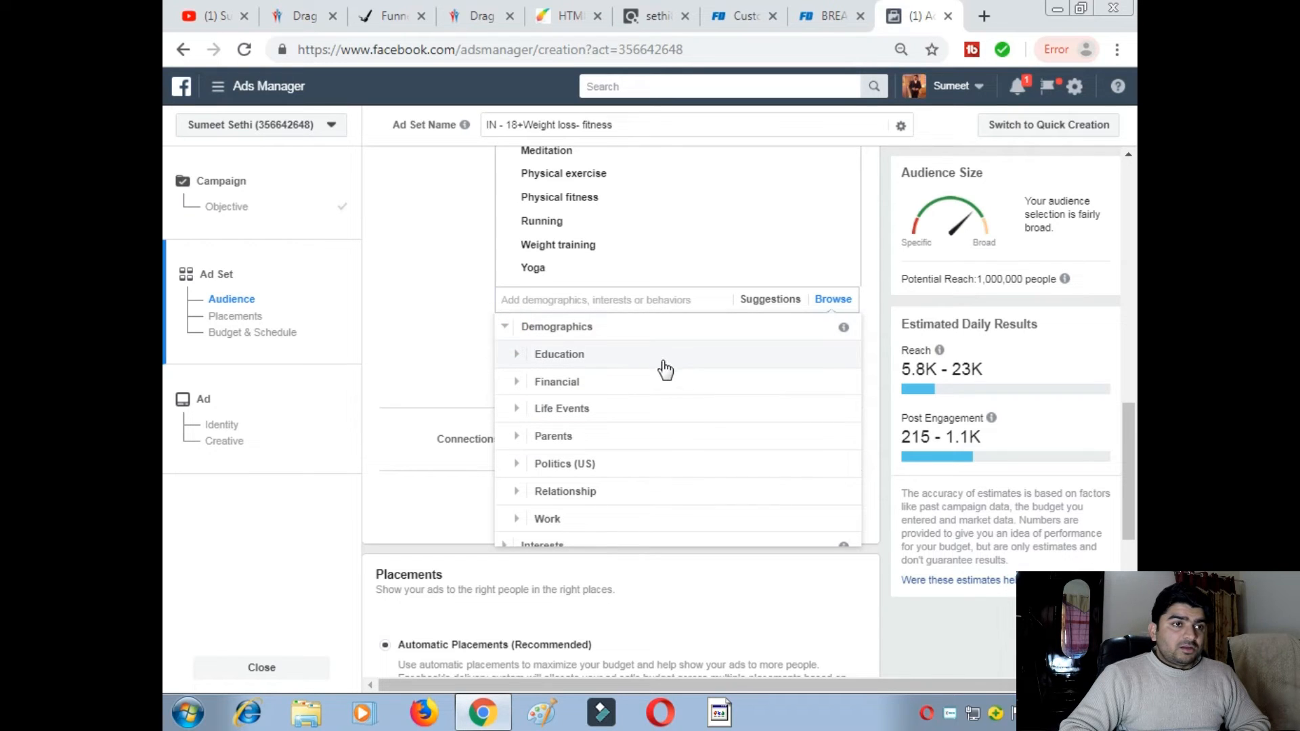
{"action": "scroll", "coordinate": [549, 426], "scroll_direction": "down", "scroll_amount": 1}
{"action": "left_click", "coordinate": [535, 392]}
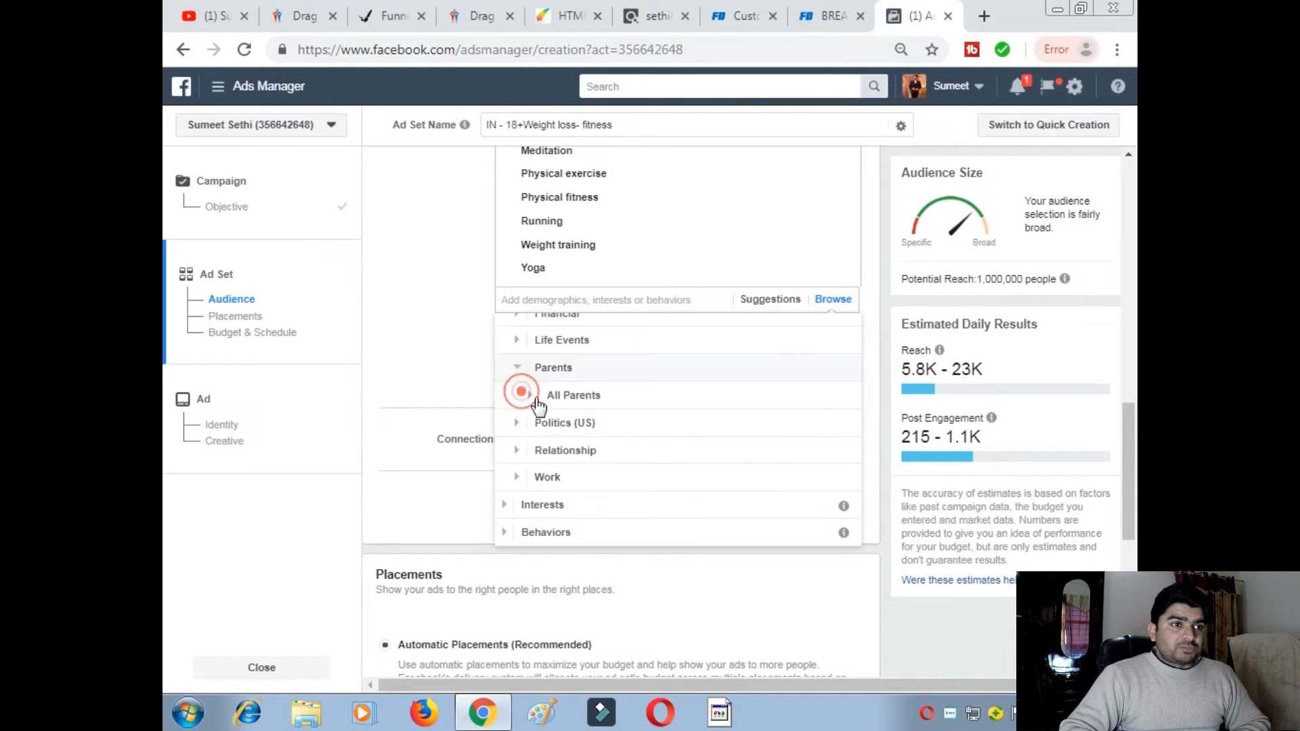
{"action": "left_click", "coordinate": [573, 396]}
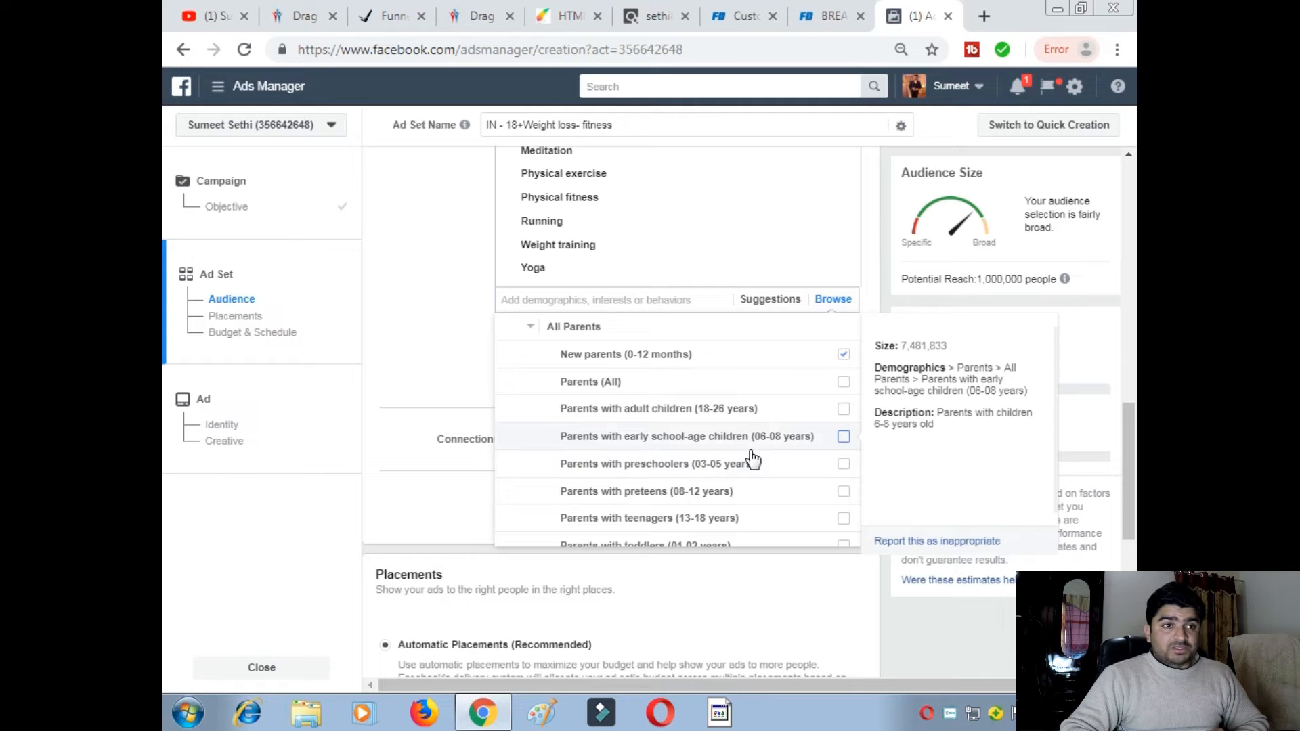
{"action": "left_click", "coordinate": [843, 437]}
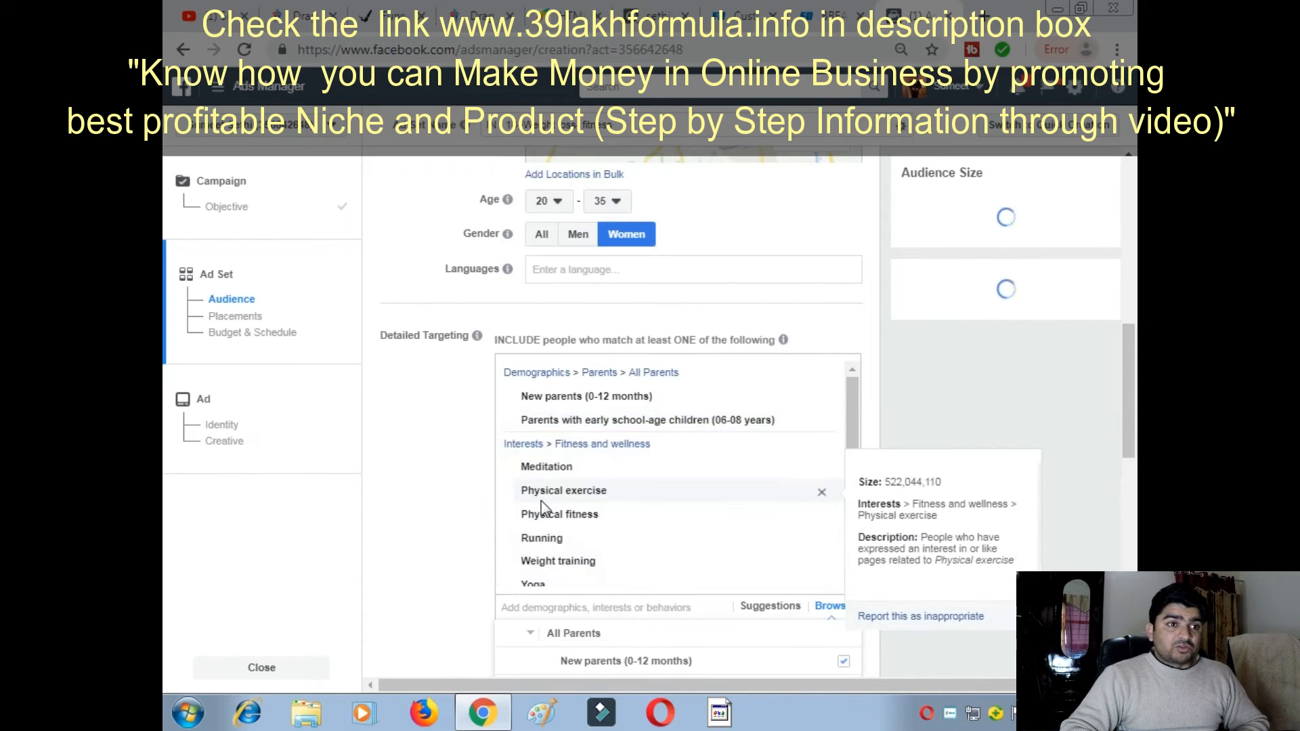
- Also add parents with toddlers, preteens and preschoolers
{"action": "scroll", "coordinate": [745, 555], "scroll_direction": "down", "scroll_amount": 4}
{"action": "scroll", "coordinate": [677, 515], "scroll_direction": "down", "scroll_amount": 2}
{"action": "scroll", "coordinate": [636, 490], "scroll_direction": "down", "scroll_amount": 1}
{"action": "mouse_move", "coordinate": [710, 422]}
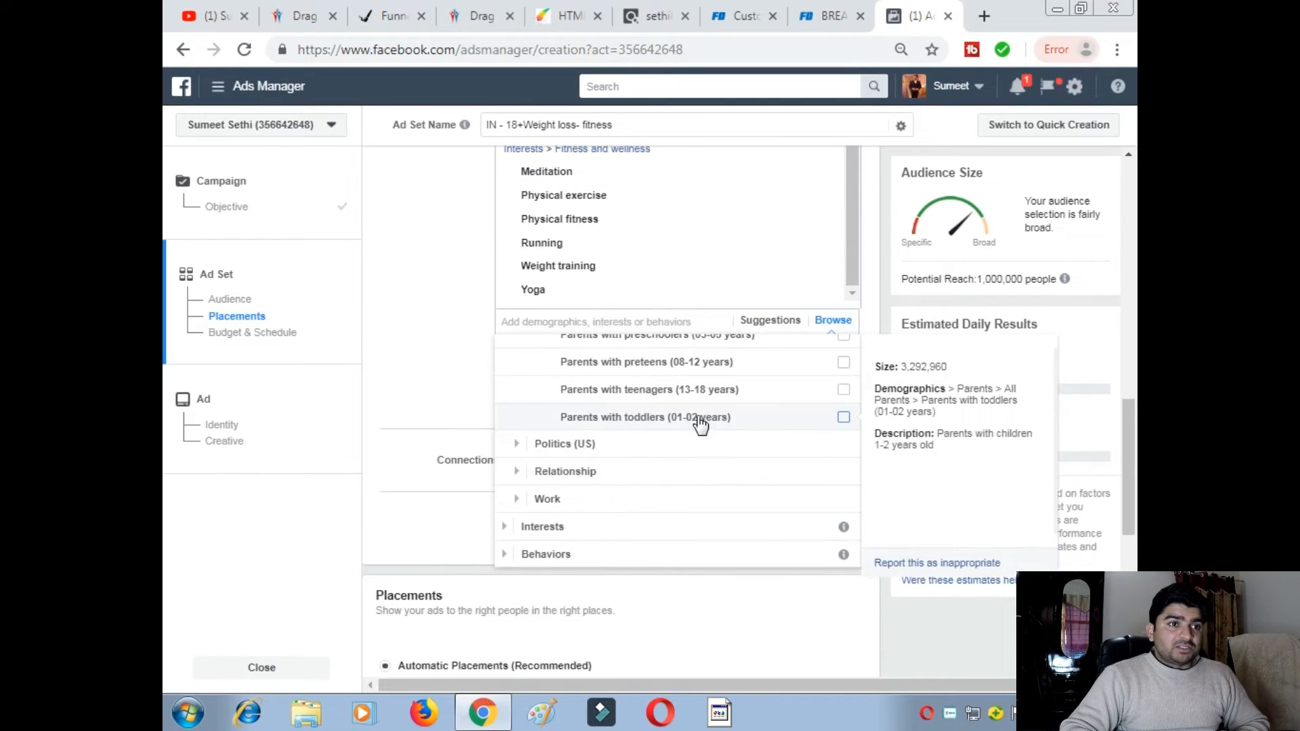
{"action": "left_click", "coordinate": [843, 417]}
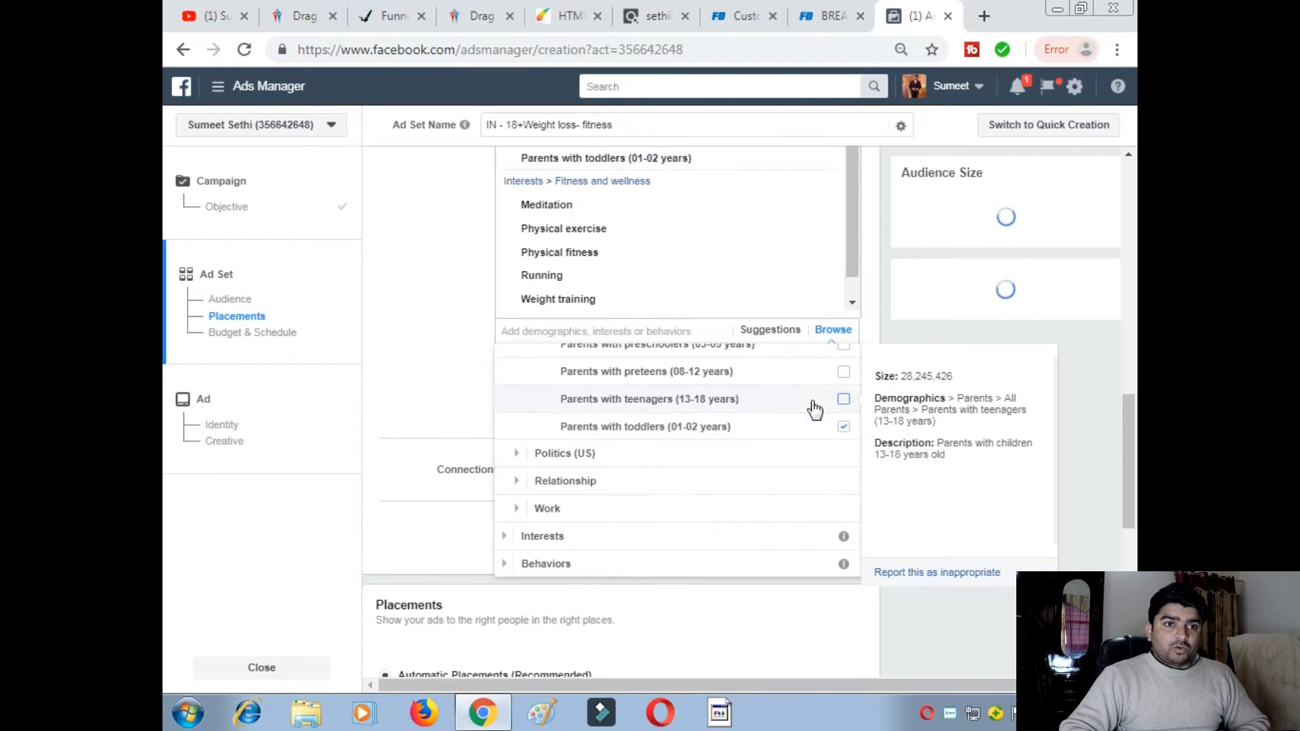
{"action": "left_click", "coordinate": [843, 373]}
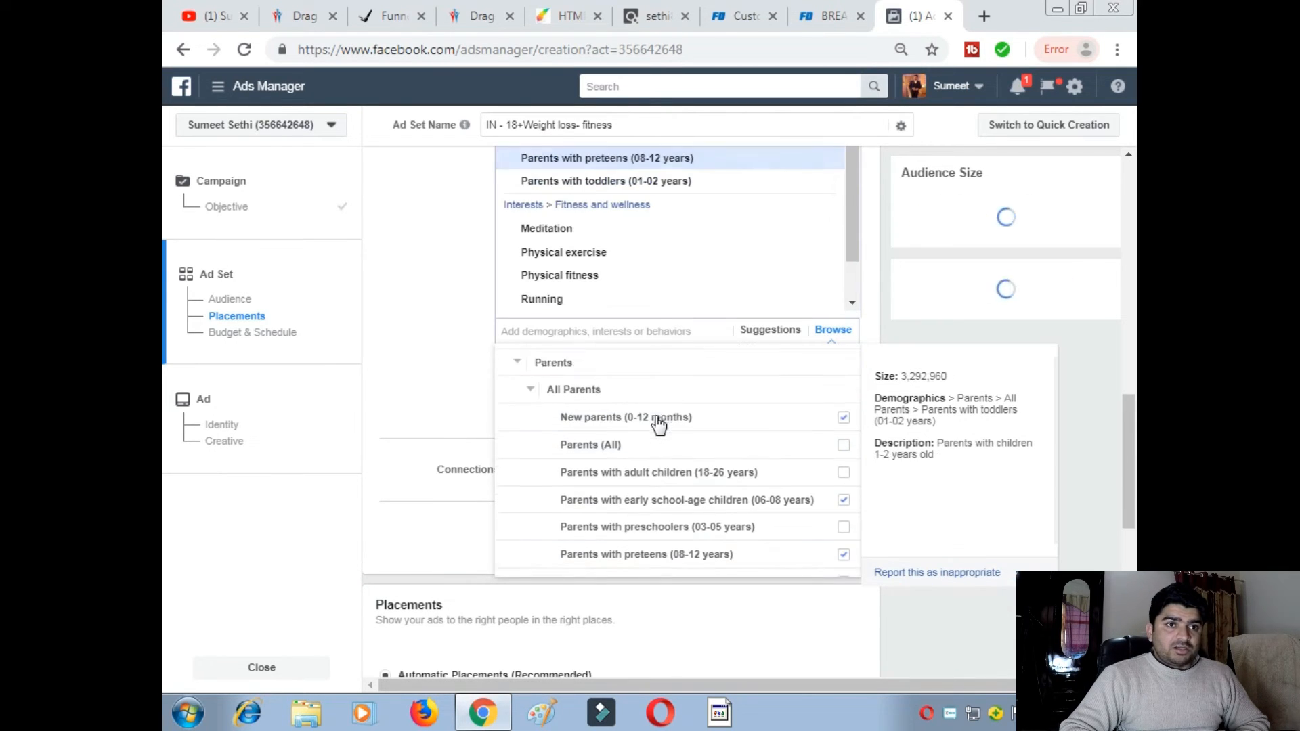
{"action": "scroll", "coordinate": [679, 463], "scroll_direction": "down", "scroll_amount": 1}
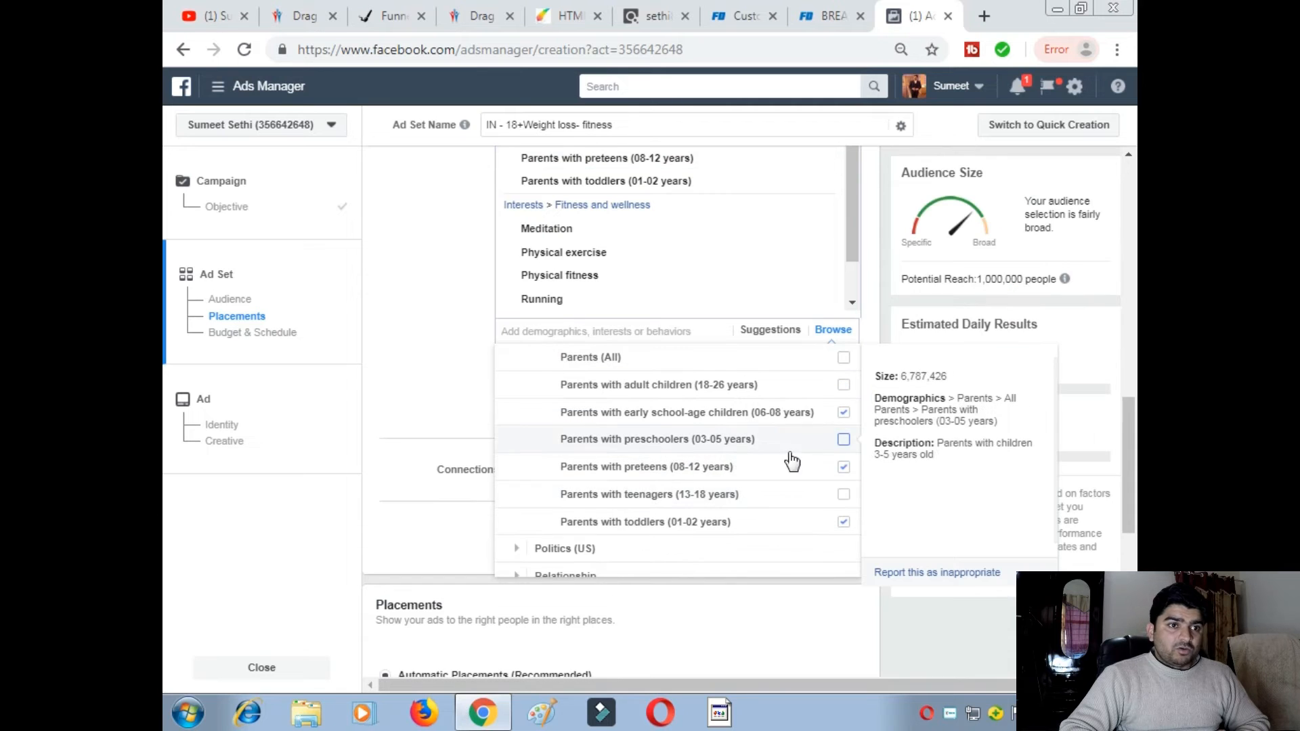
{"action": "left_click", "coordinate": [843, 439]}
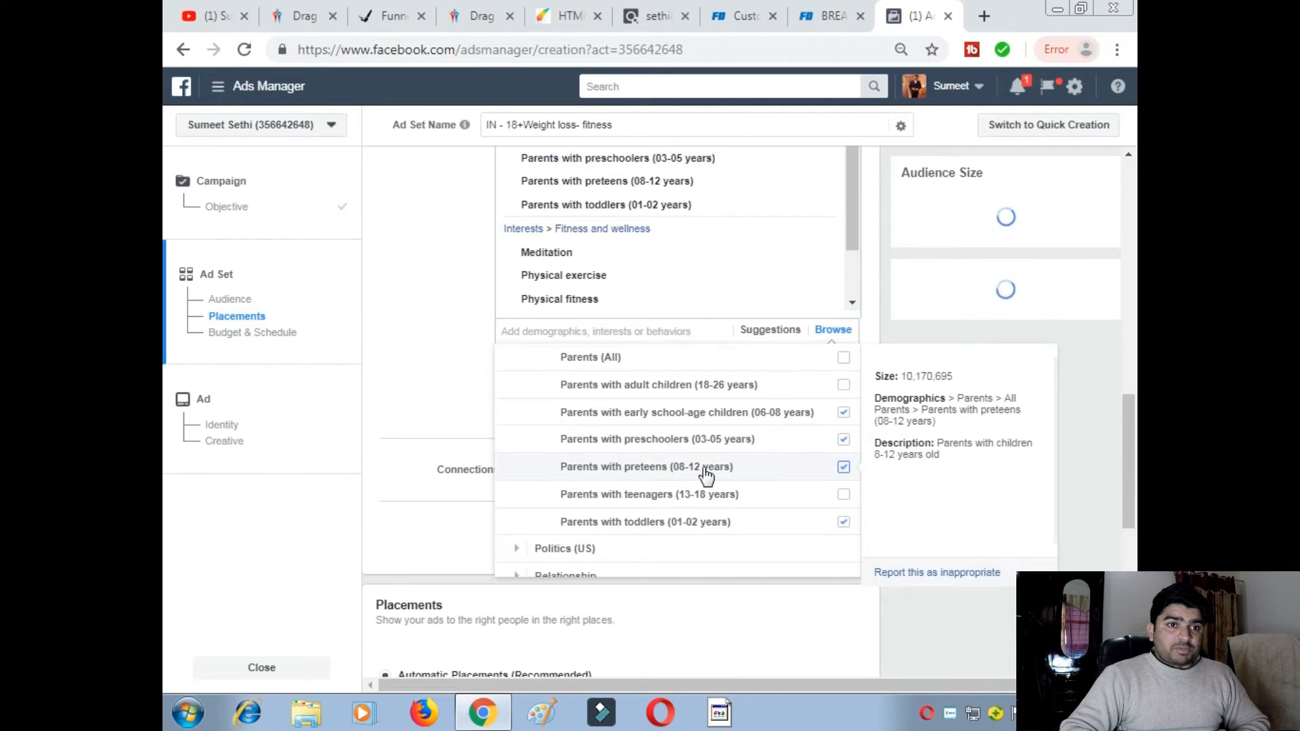
{"action": "scroll", "coordinate": [703, 476], "scroll_direction": "down", "scroll_amount": 1}
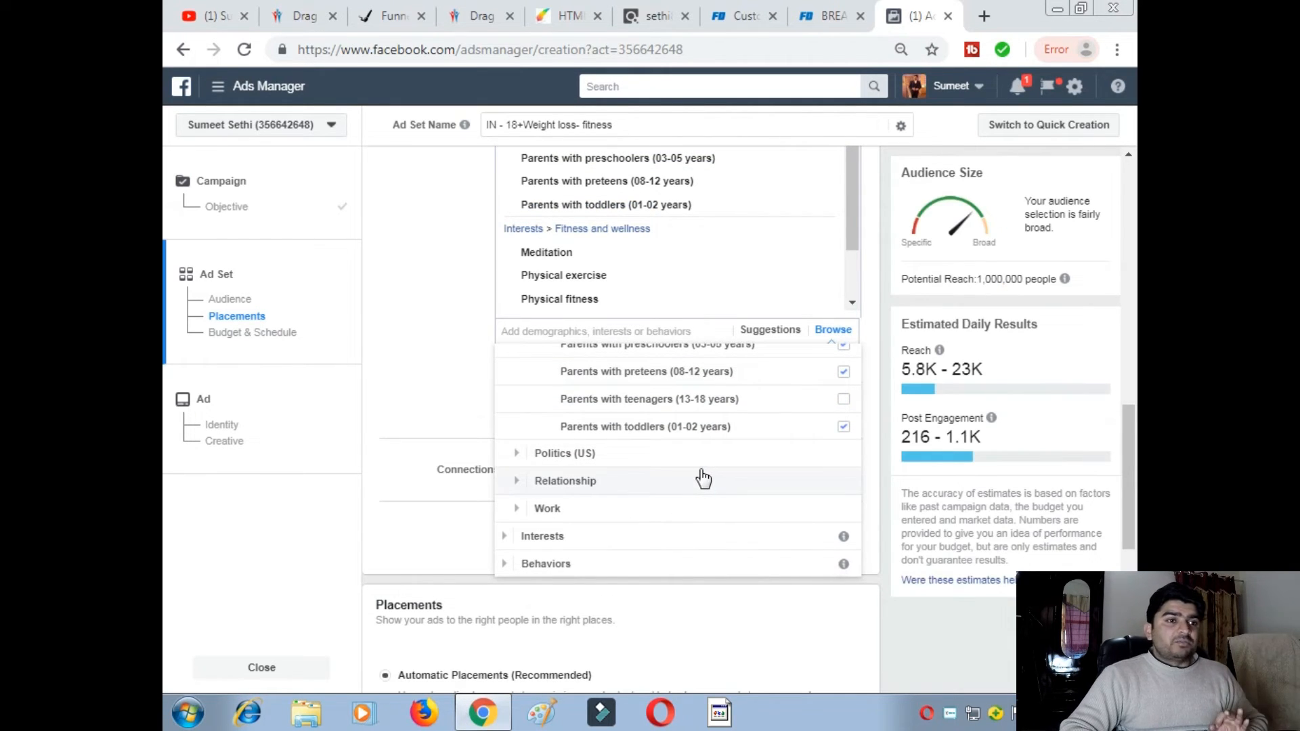
{"action": "scroll", "coordinate": [701, 474], "scroll_direction": "down", "scroll_amount": 2}
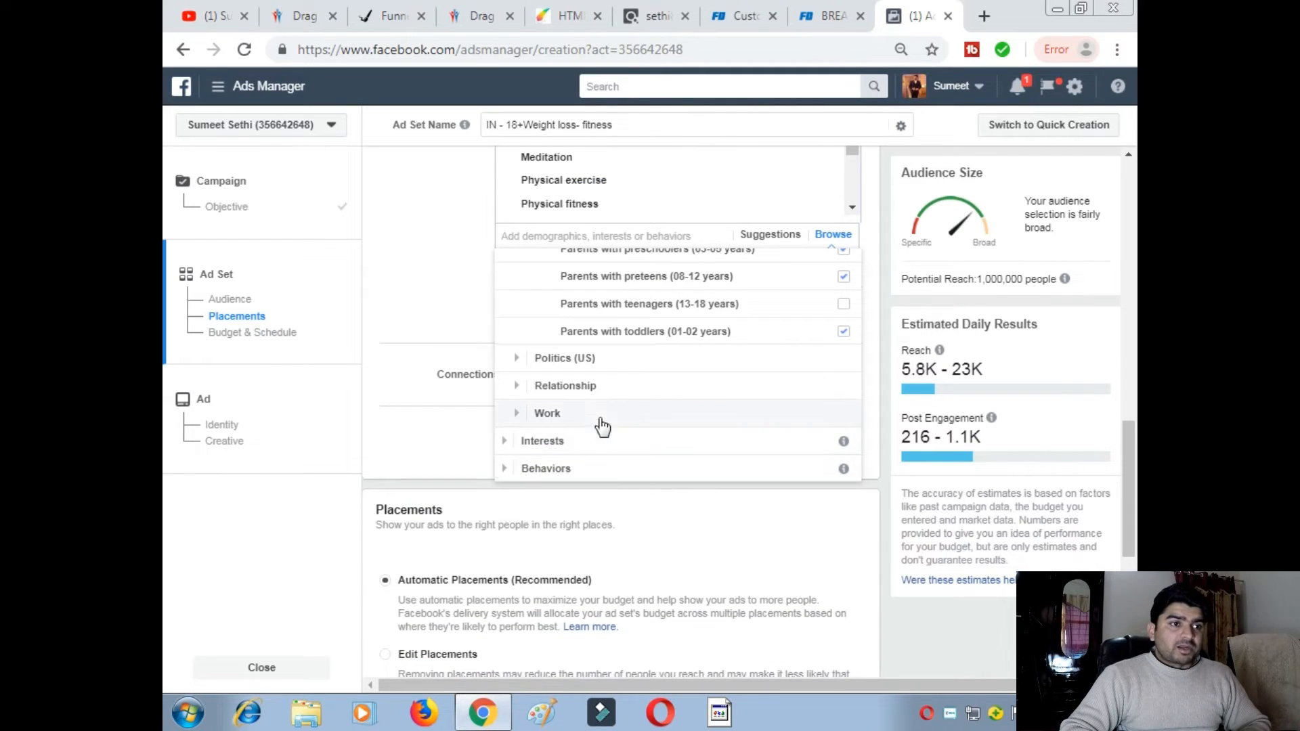
- Look through the Behaviors categories Purchase behavior, Soccer and Travel without adding any, then close
{"action": "left_click", "coordinate": [539, 469]}
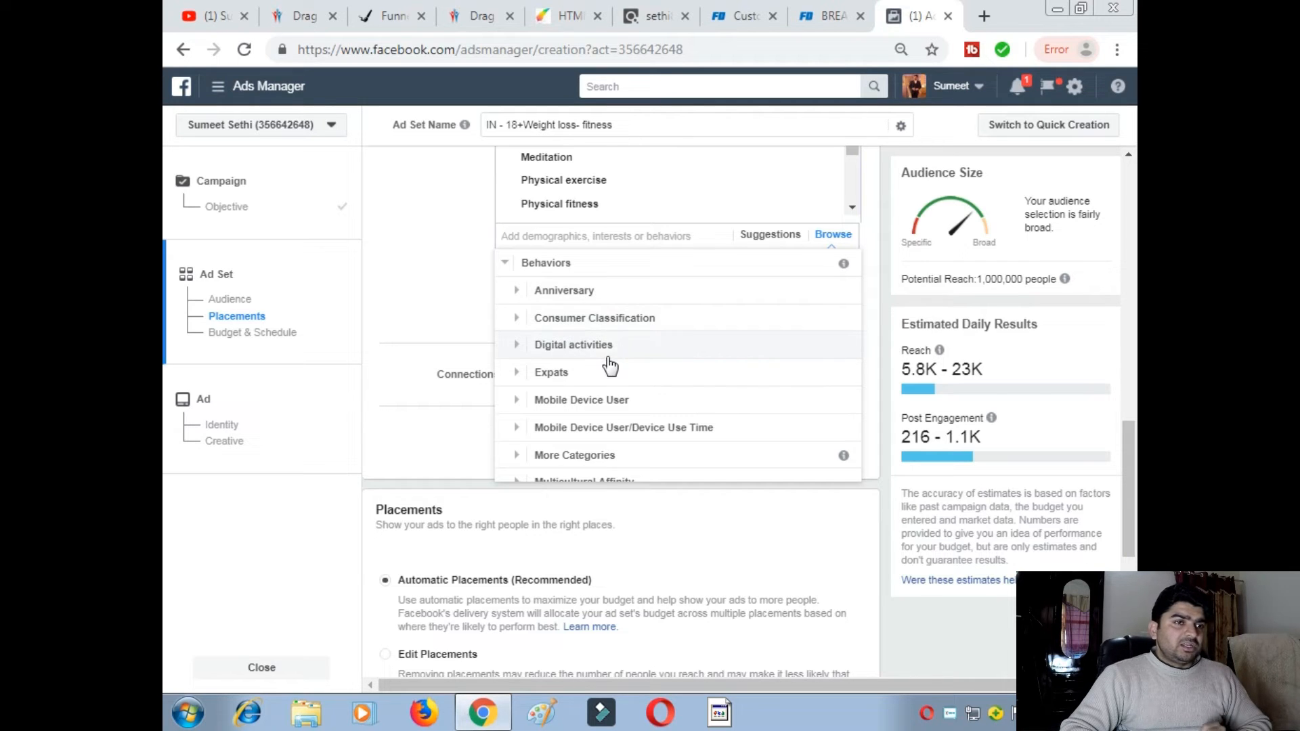
{"action": "scroll", "coordinate": [553, 409], "scroll_direction": "down", "scroll_amount": 2}
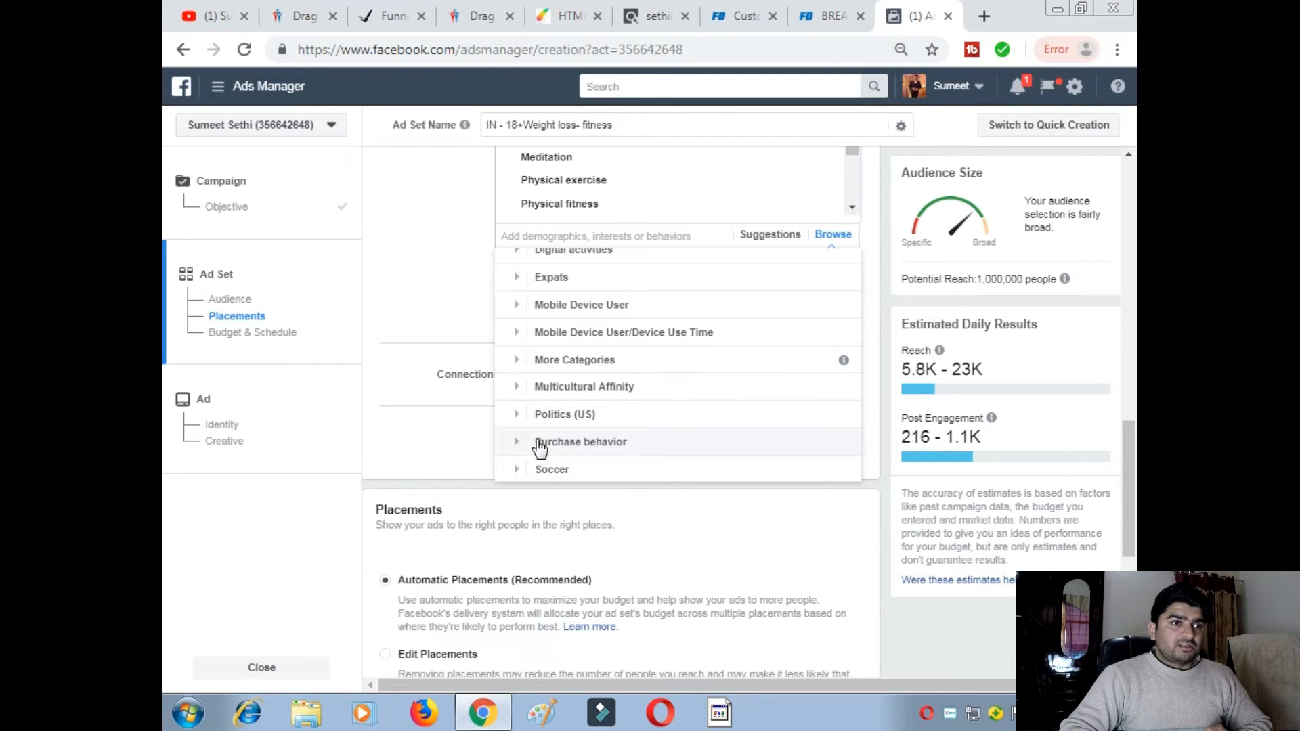
{"action": "left_click", "coordinate": [540, 444]}
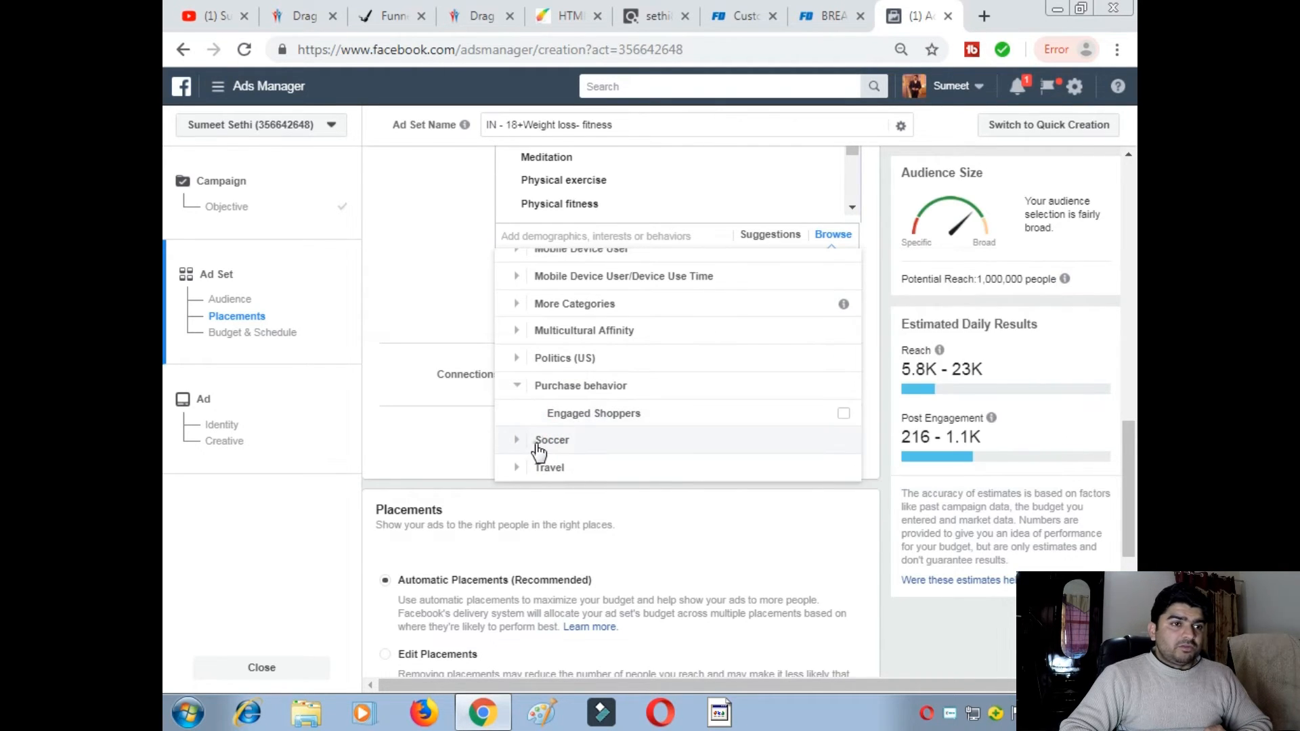
{"action": "left_click", "coordinate": [540, 441]}
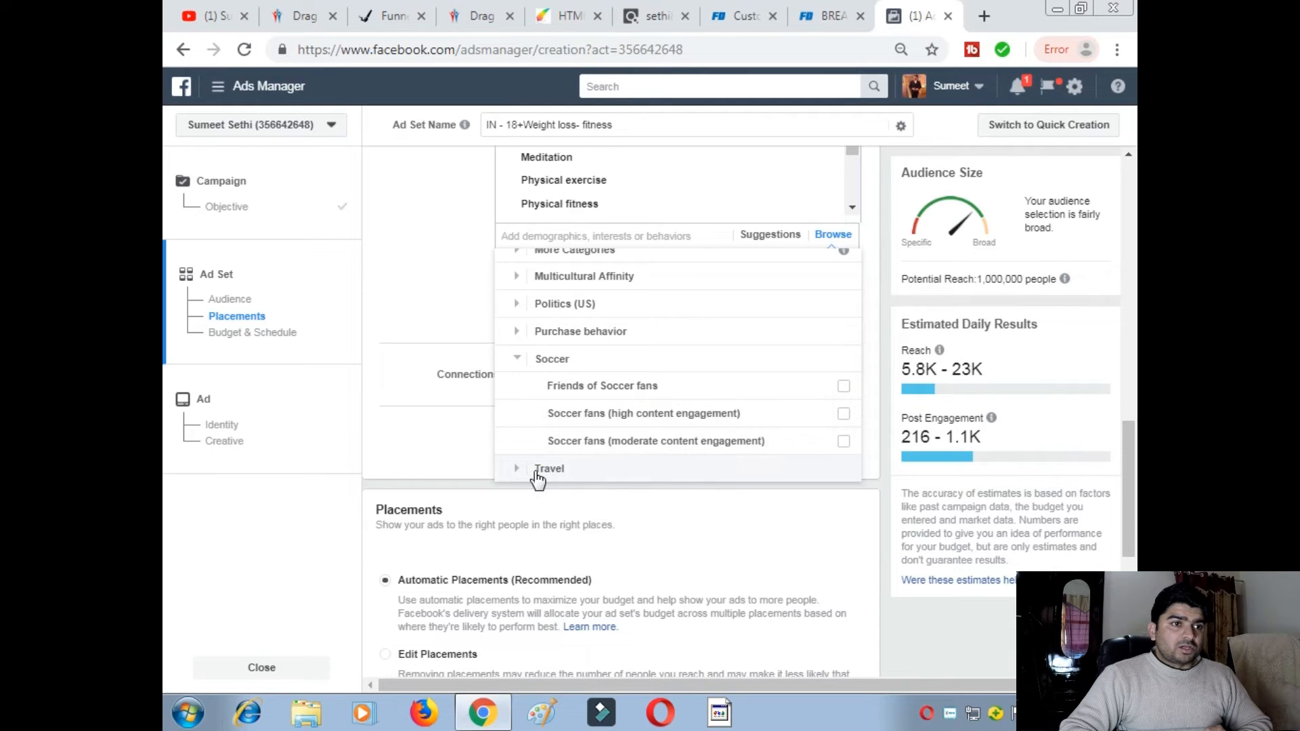
{"action": "left_click", "coordinate": [536, 474]}
{"action": "scroll", "coordinate": [541, 378], "scroll_direction": "up", "scroll_amount": 5}
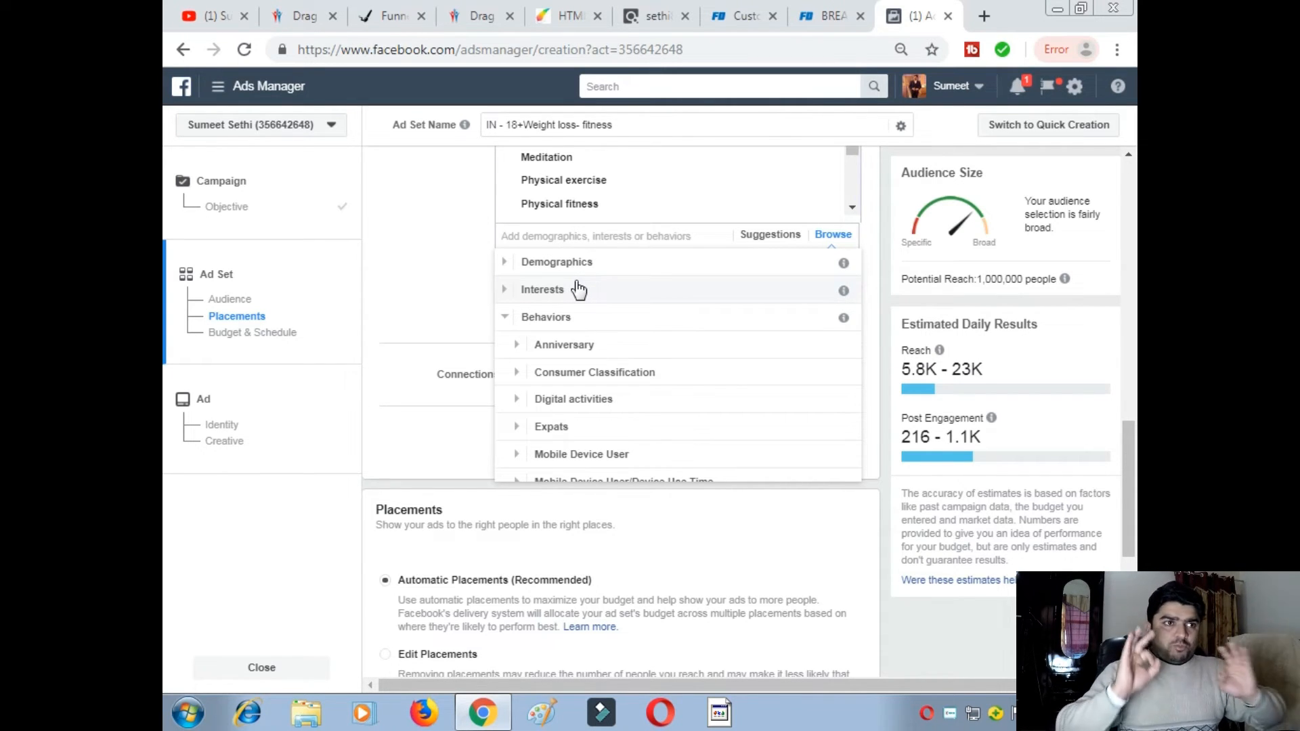
{"action": "left_click", "coordinate": [474, 291]}
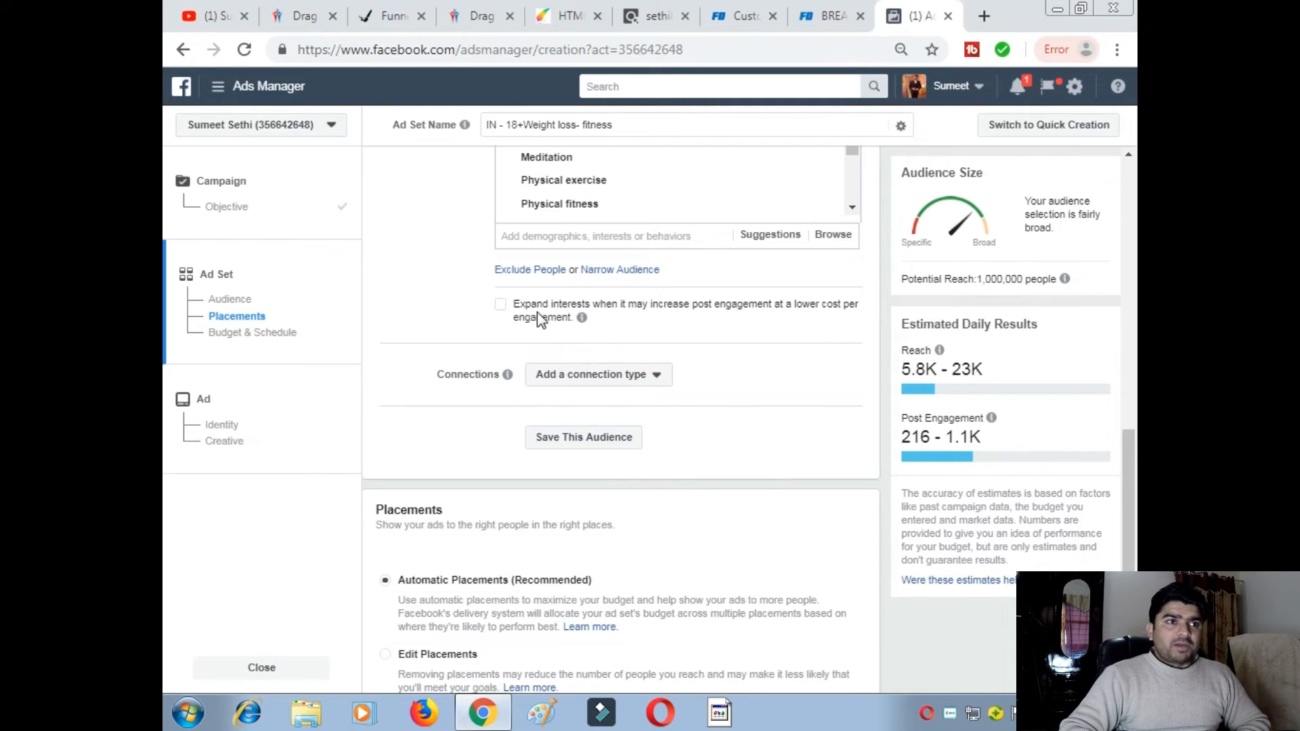
{"action": "mouse_move", "coordinate": [590, 324]}
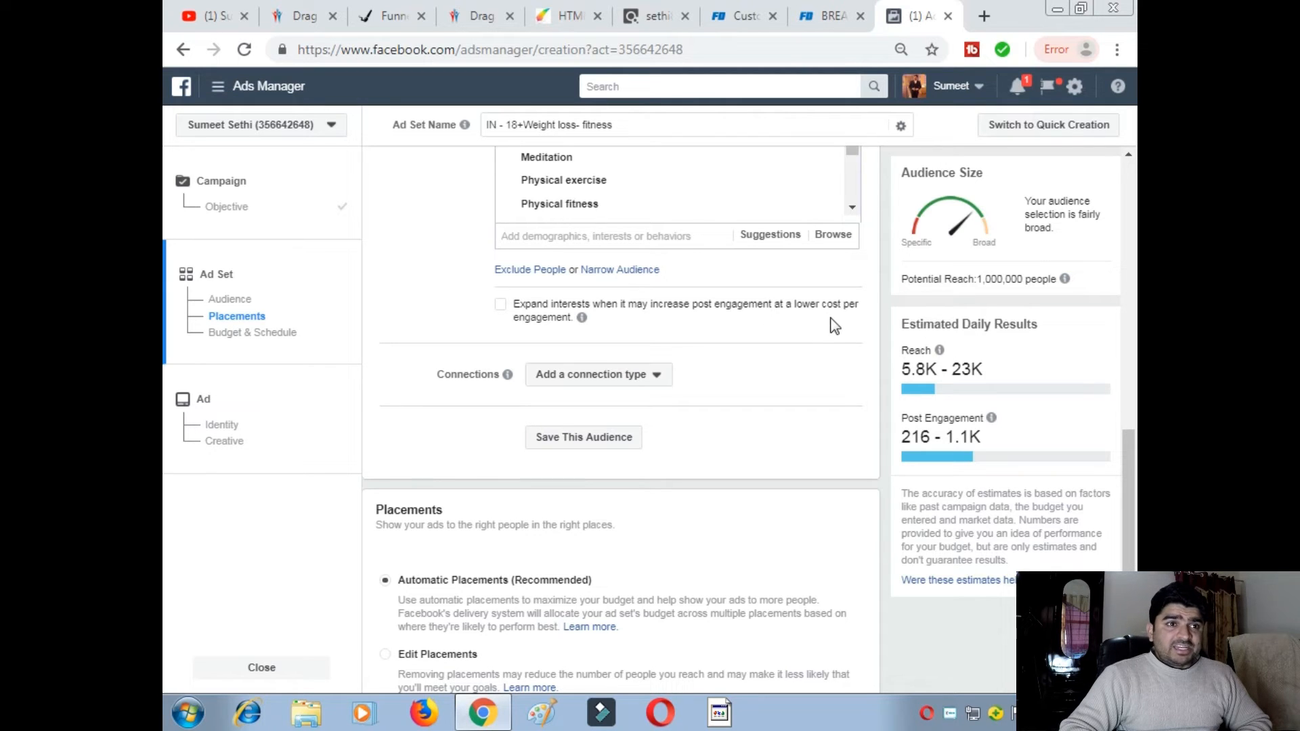
{"action": "scroll", "coordinate": [637, 345], "scroll_direction": "up", "scroll_amount": 3}
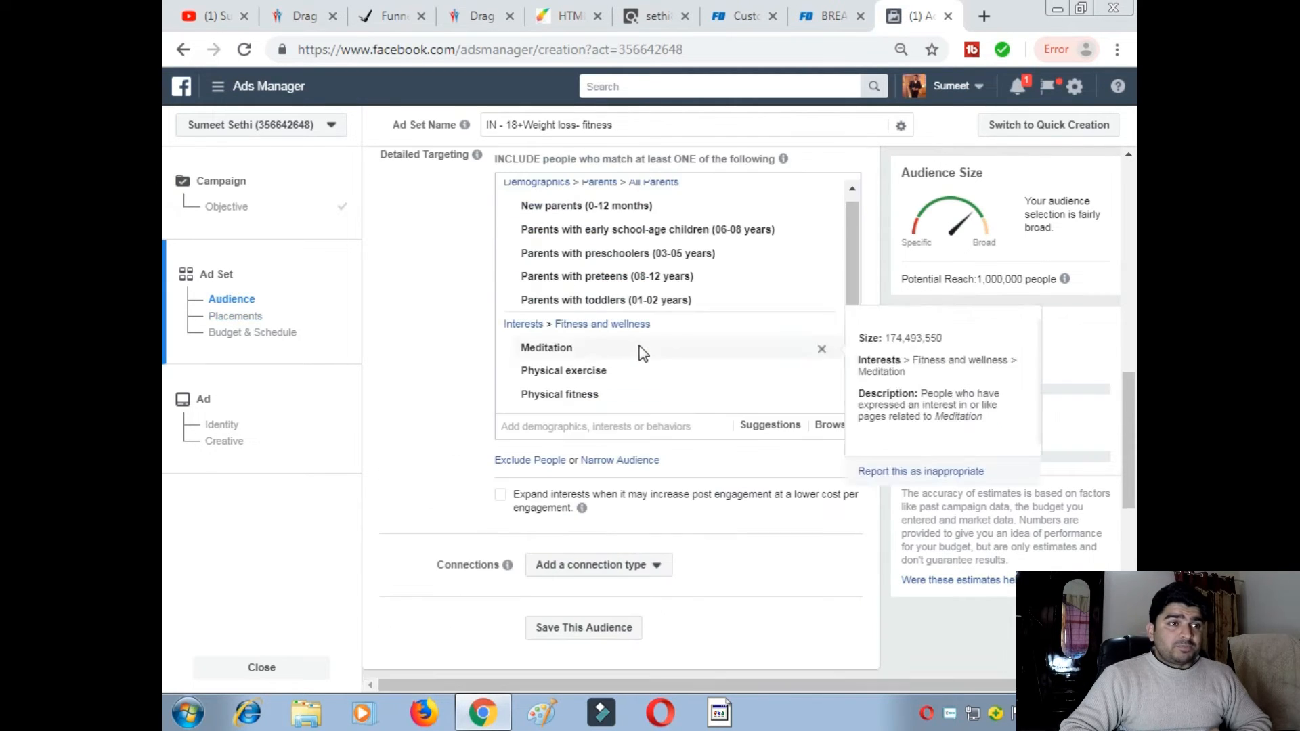
{"action": "mouse_move", "coordinate": [581, 510]}
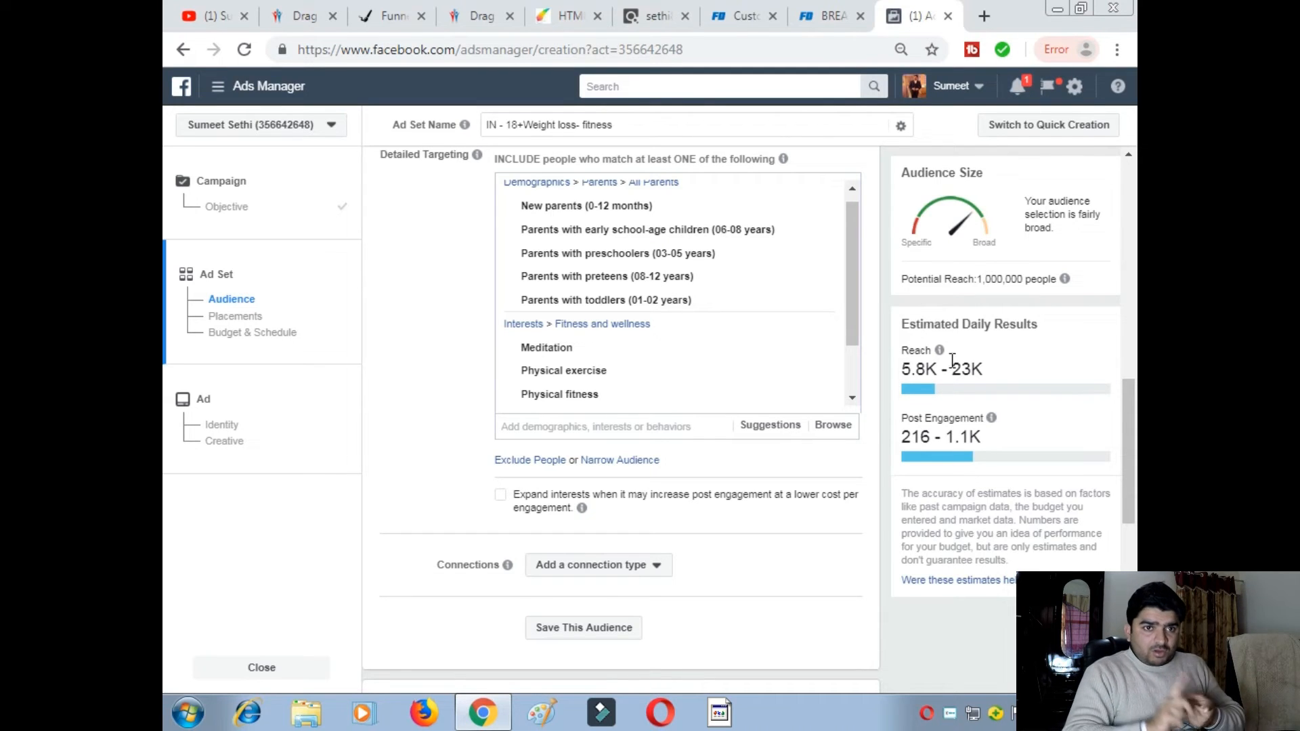
{"action": "mouse_move", "coordinate": [941, 353]}
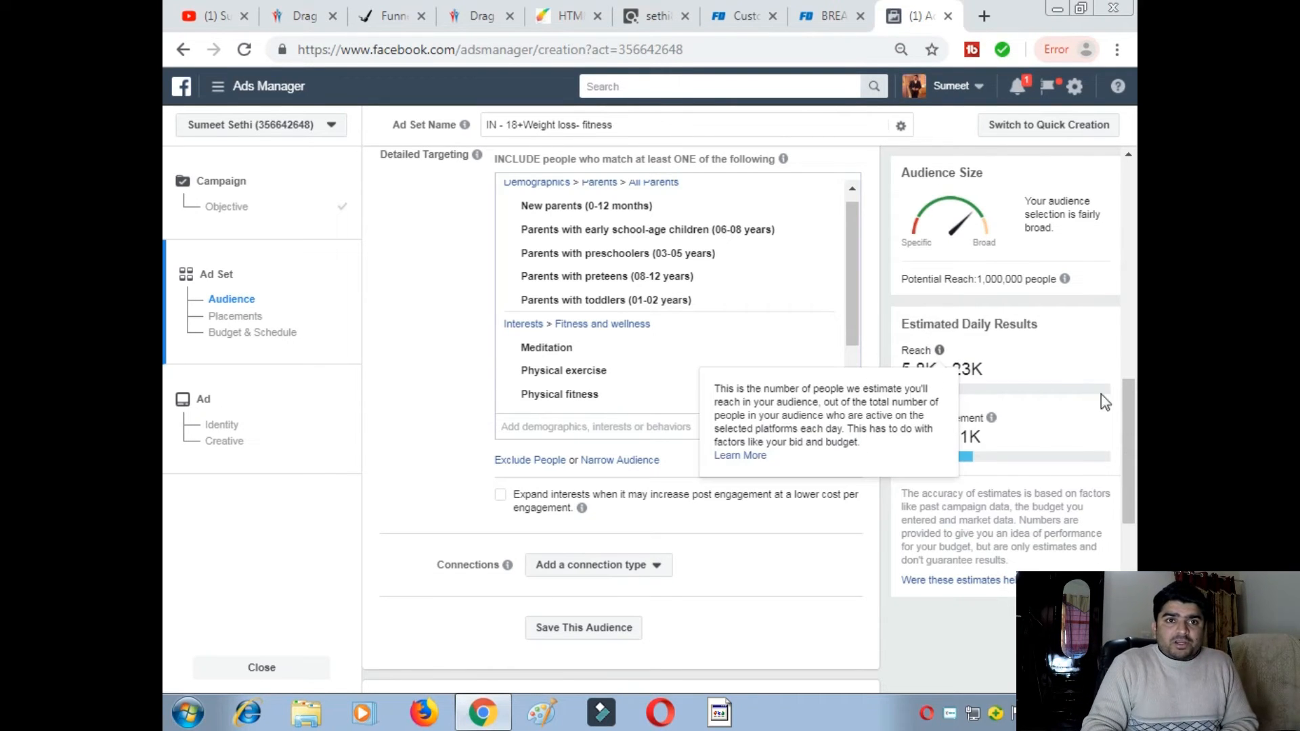
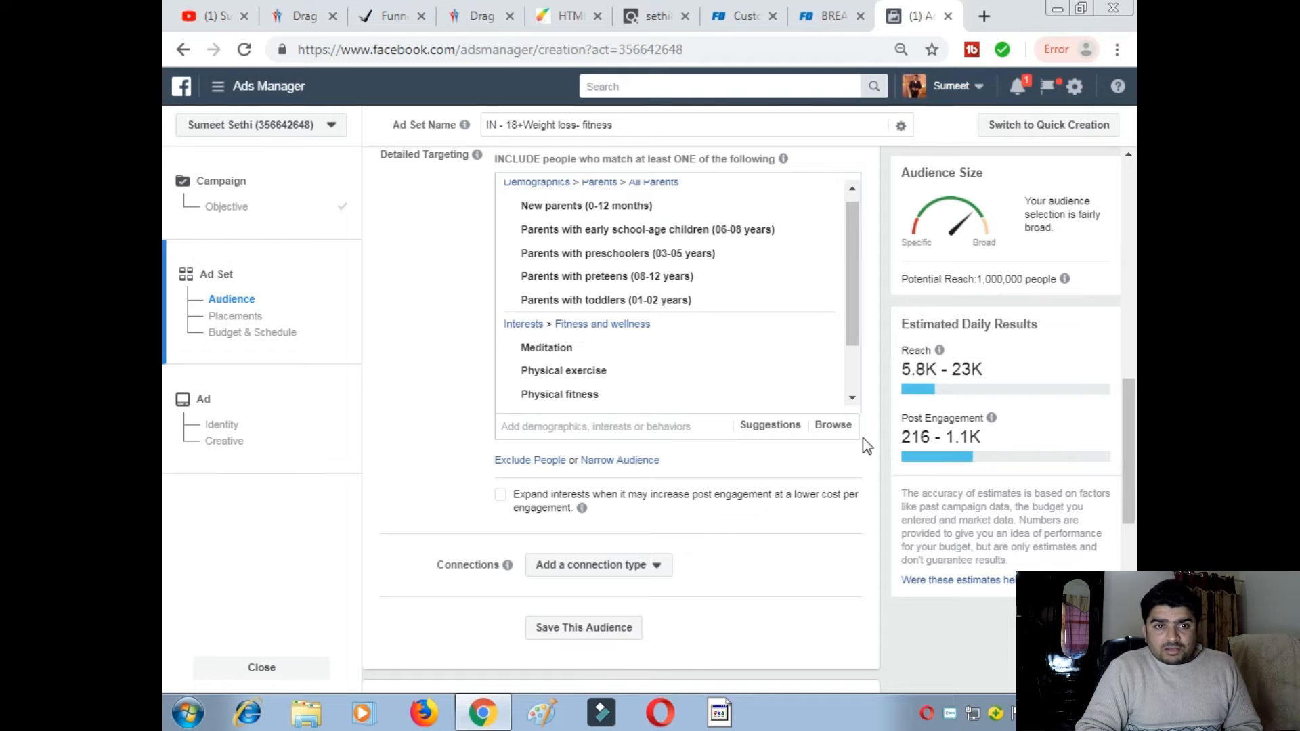
- Set the ad set's daily budget to 100.00 INR
{"action": "scroll", "coordinate": [862, 438], "scroll_direction": "up", "scroll_amount": 1}
{"action": "mouse_move", "coordinate": [665, 379]}
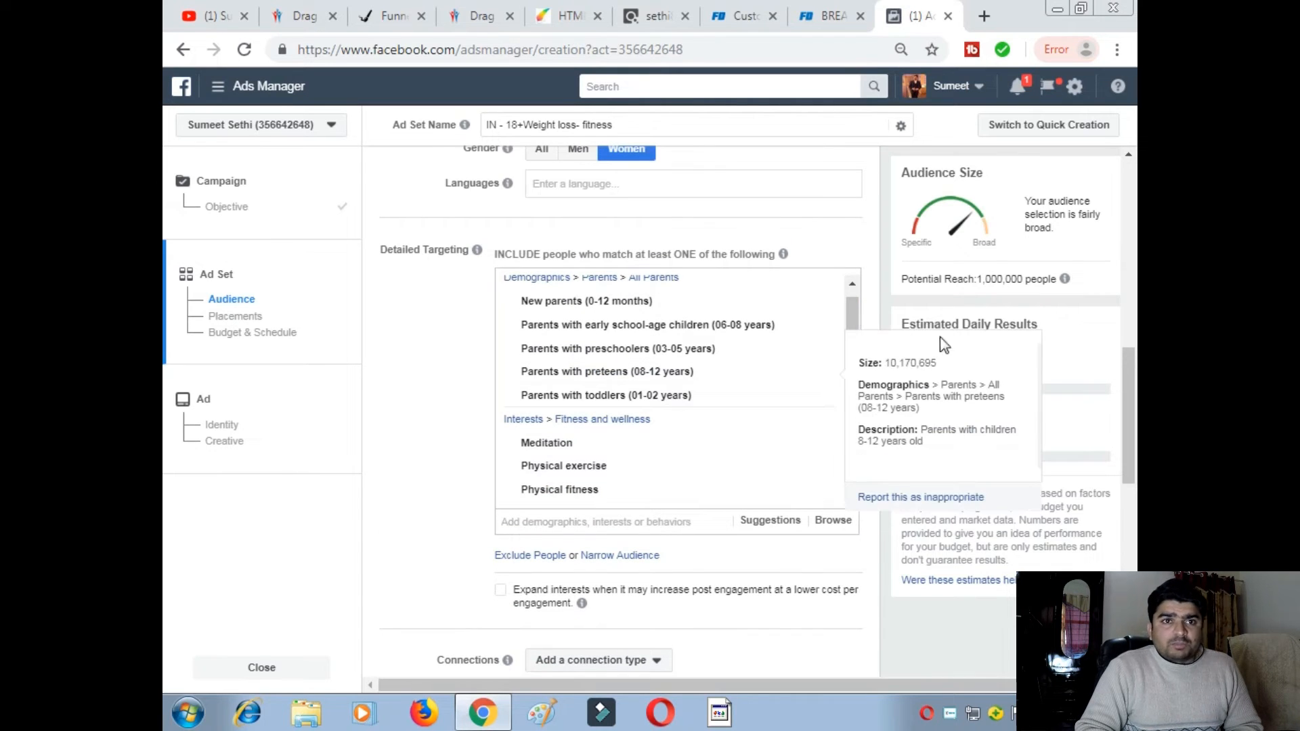
{"action": "mouse_move", "coordinate": [865, 484]}
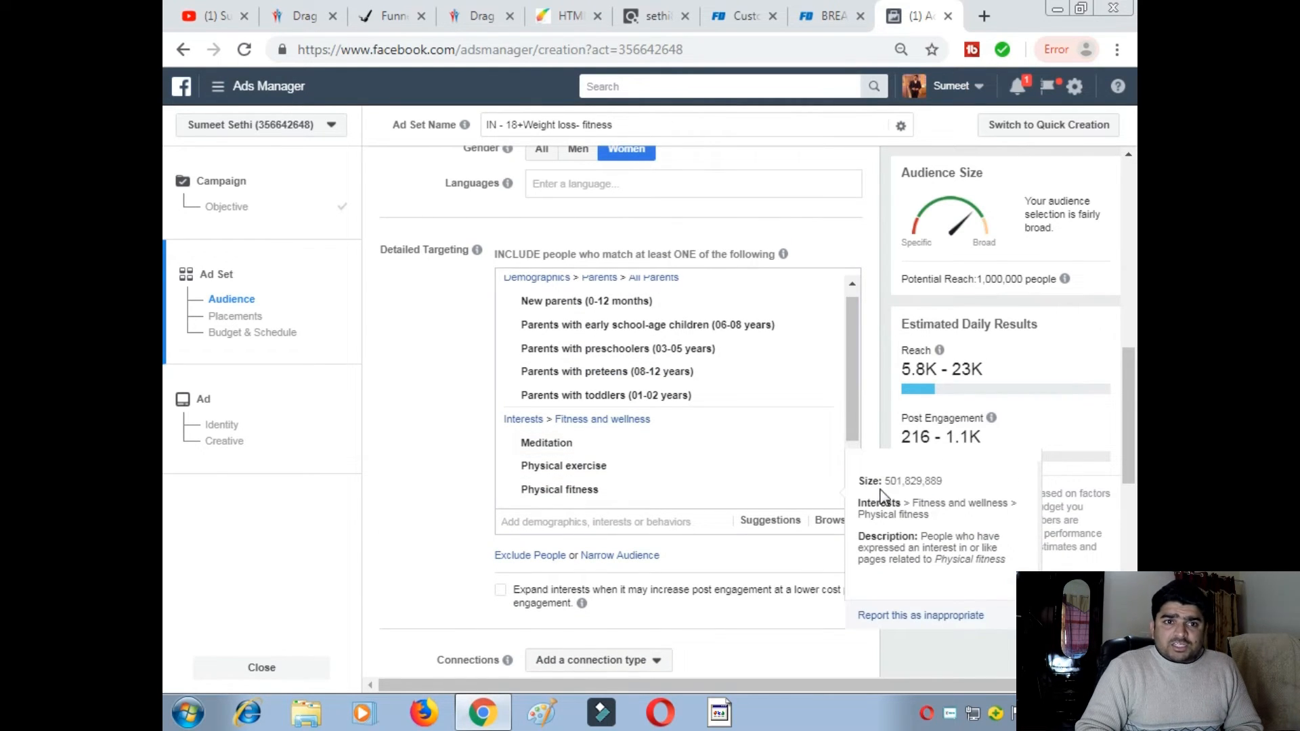
{"action": "scroll", "coordinate": [855, 593], "scroll_direction": "down", "scroll_amount": 3}
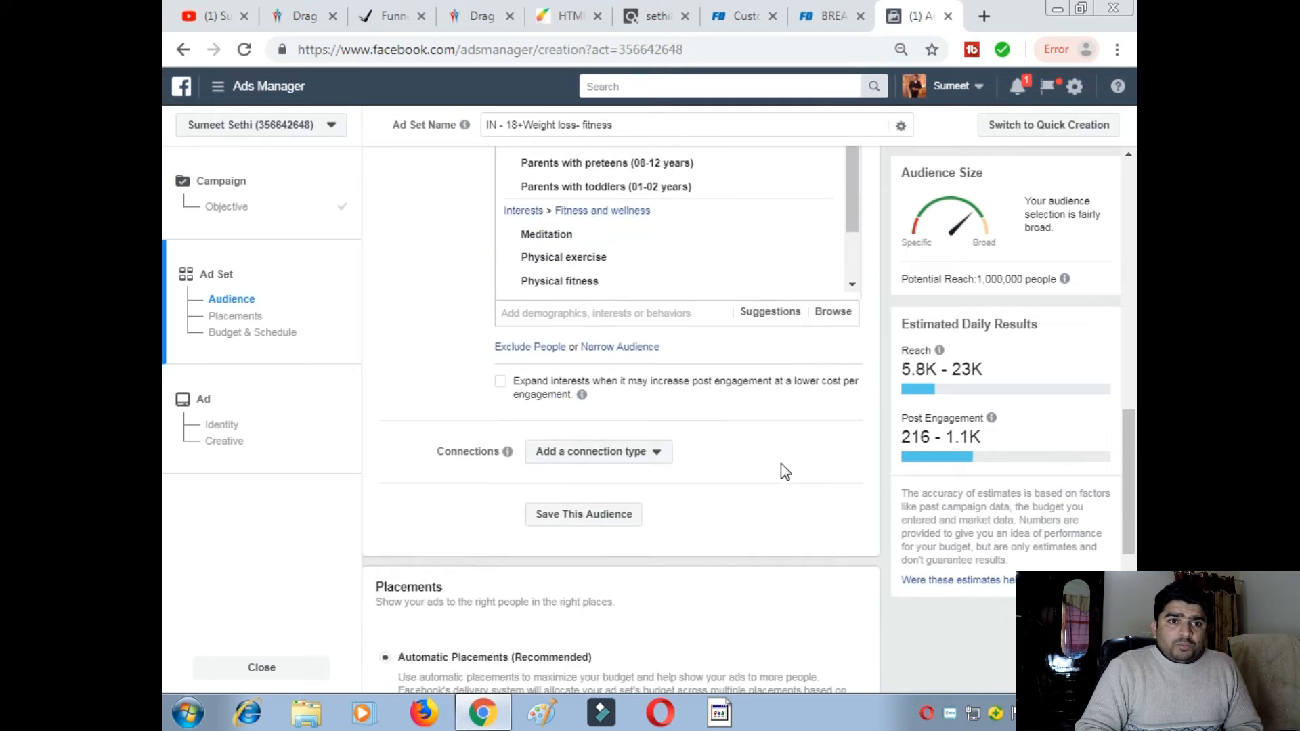
{"action": "scroll", "coordinate": [781, 464], "scroll_direction": "down", "scroll_amount": 3}
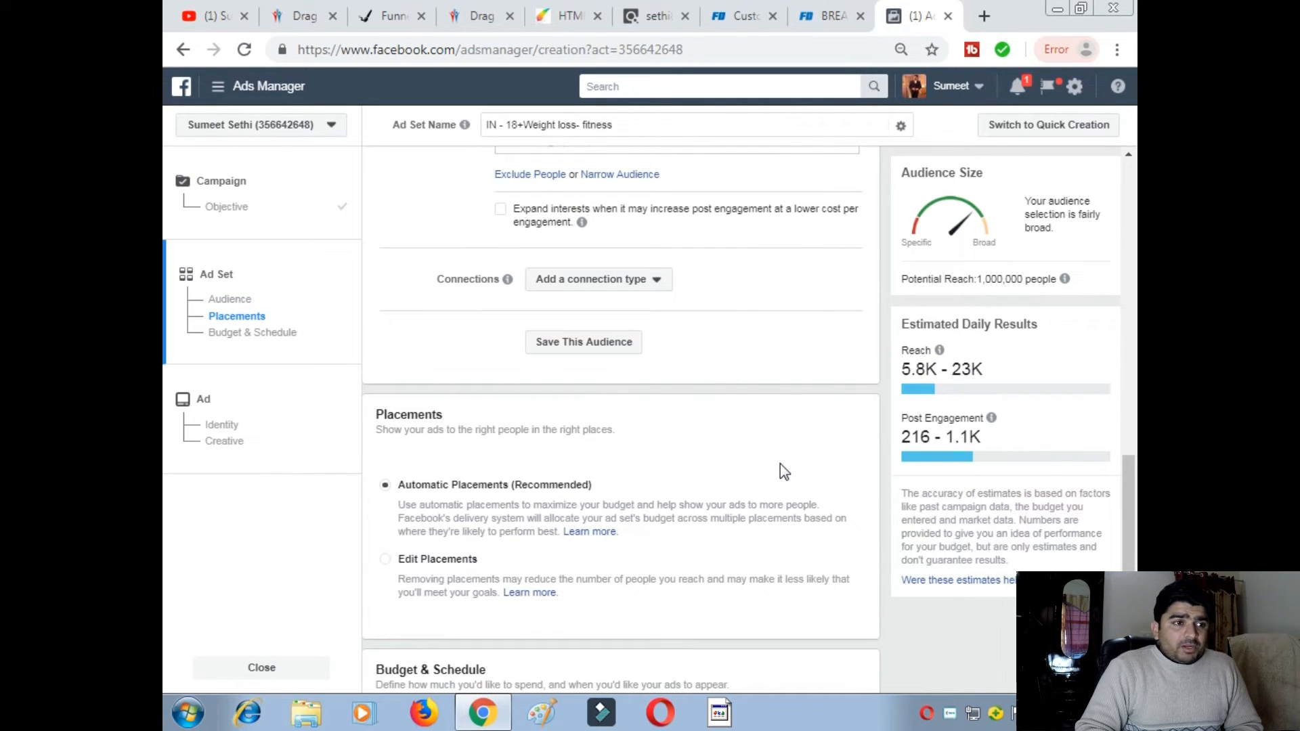
{"action": "scroll", "coordinate": [604, 426], "scroll_direction": "down", "scroll_amount": 3}
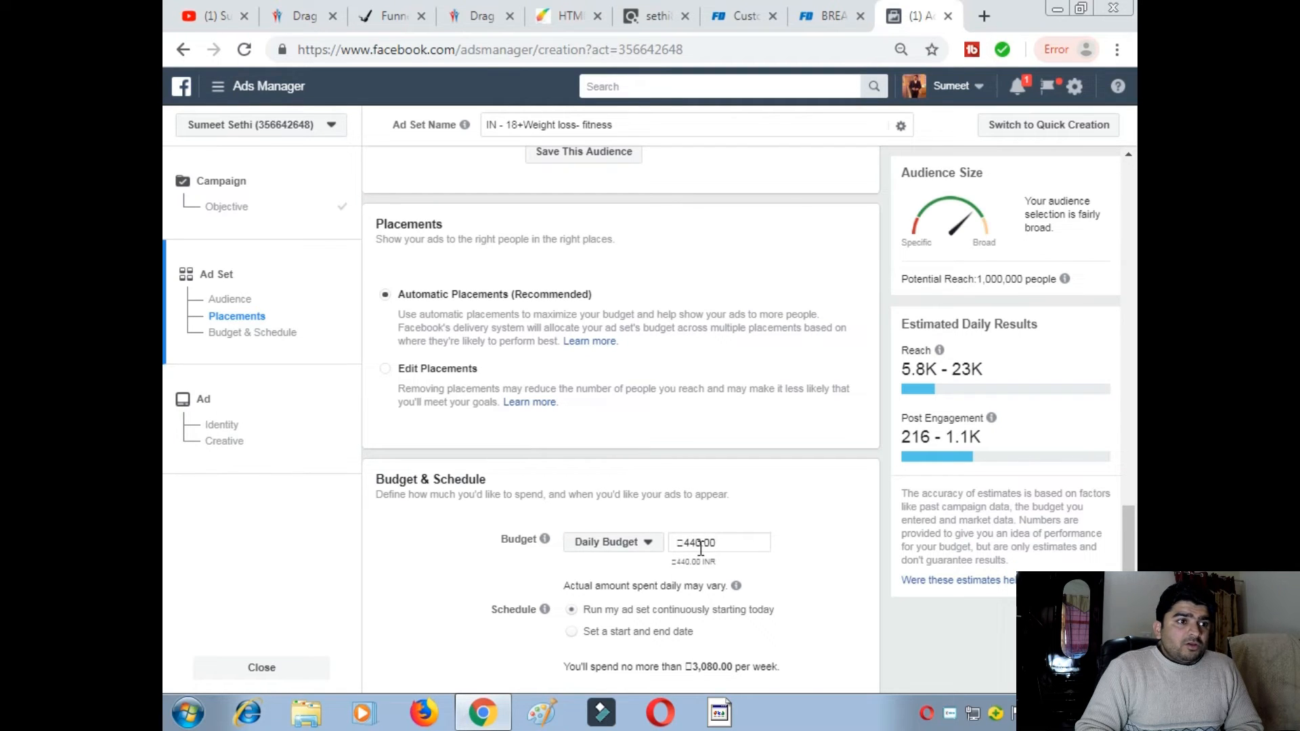
{"action": "left_click", "coordinate": [701, 547]}
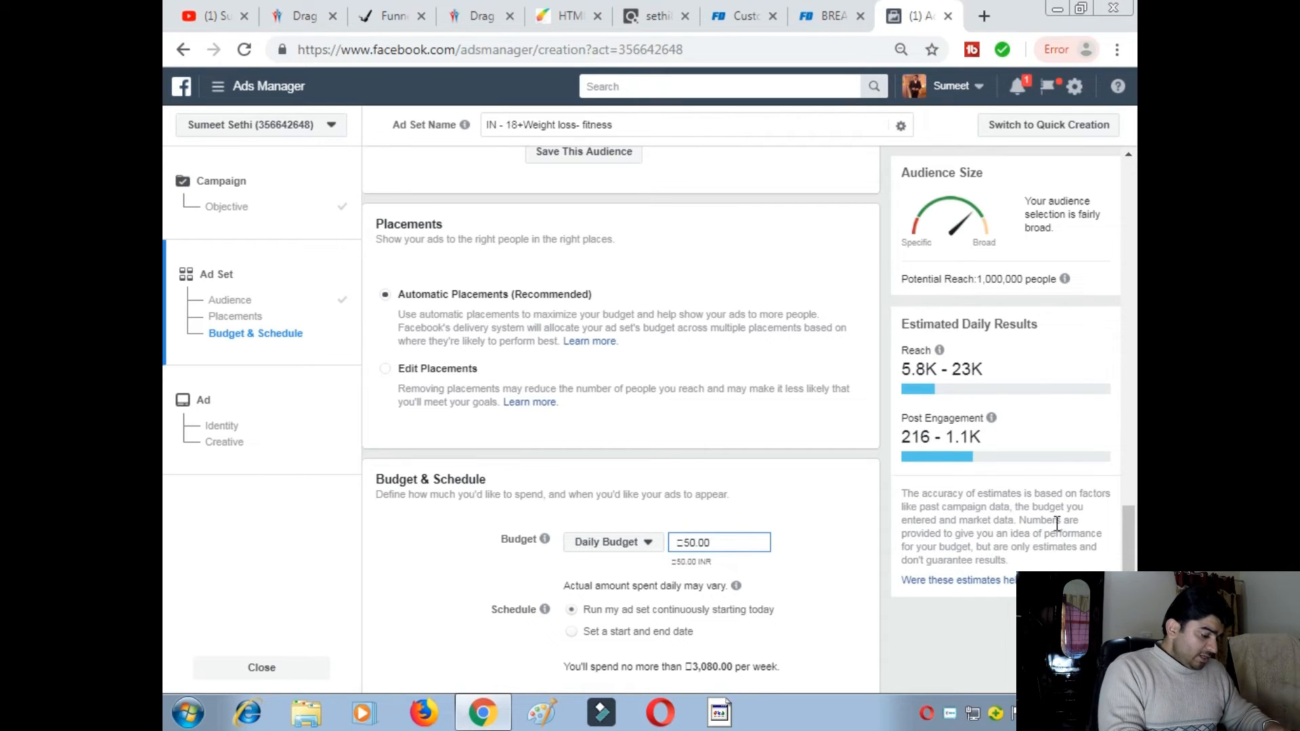
{"action": "scroll", "coordinate": [874, 529], "scroll_direction": "down", "scroll_amount": 2}
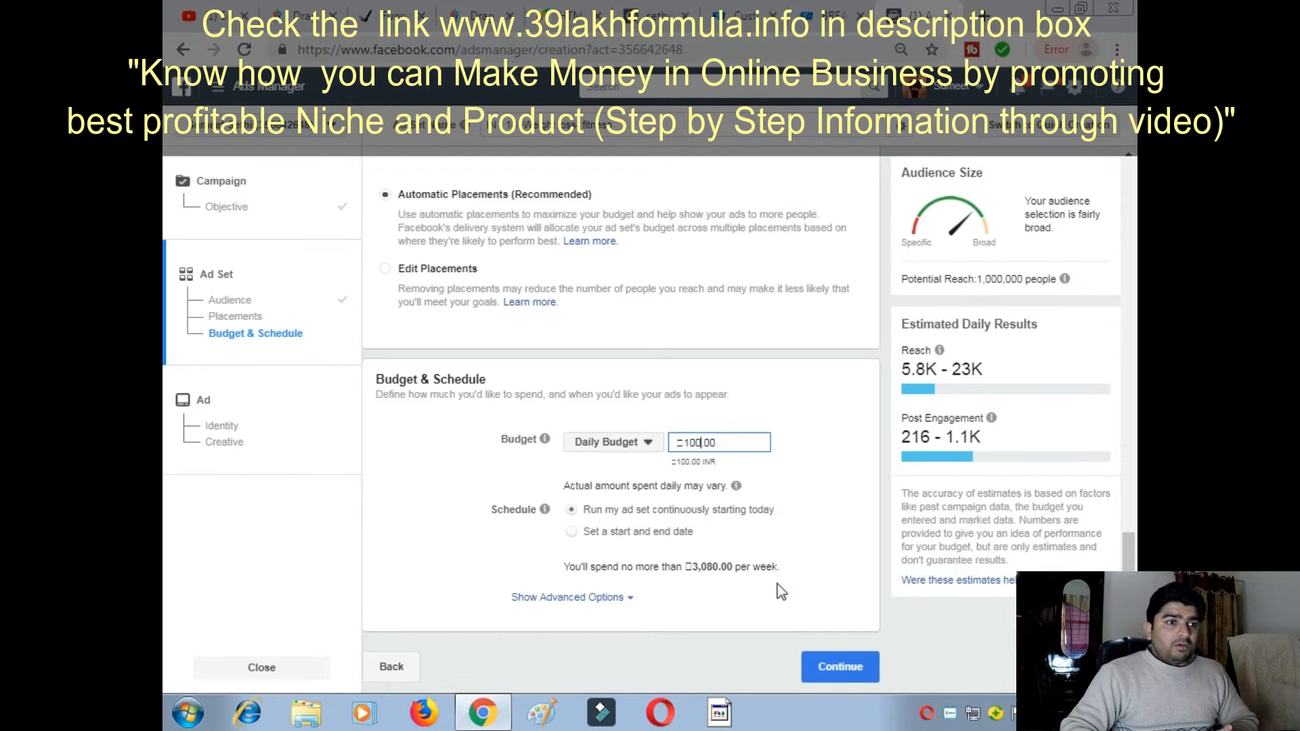
- Look over the advanced delivery and bidding options, then collapse them again
{"action": "left_click", "coordinate": [611, 599]}
{"action": "scroll", "coordinate": [676, 589], "scroll_direction": "down", "scroll_amount": 3}
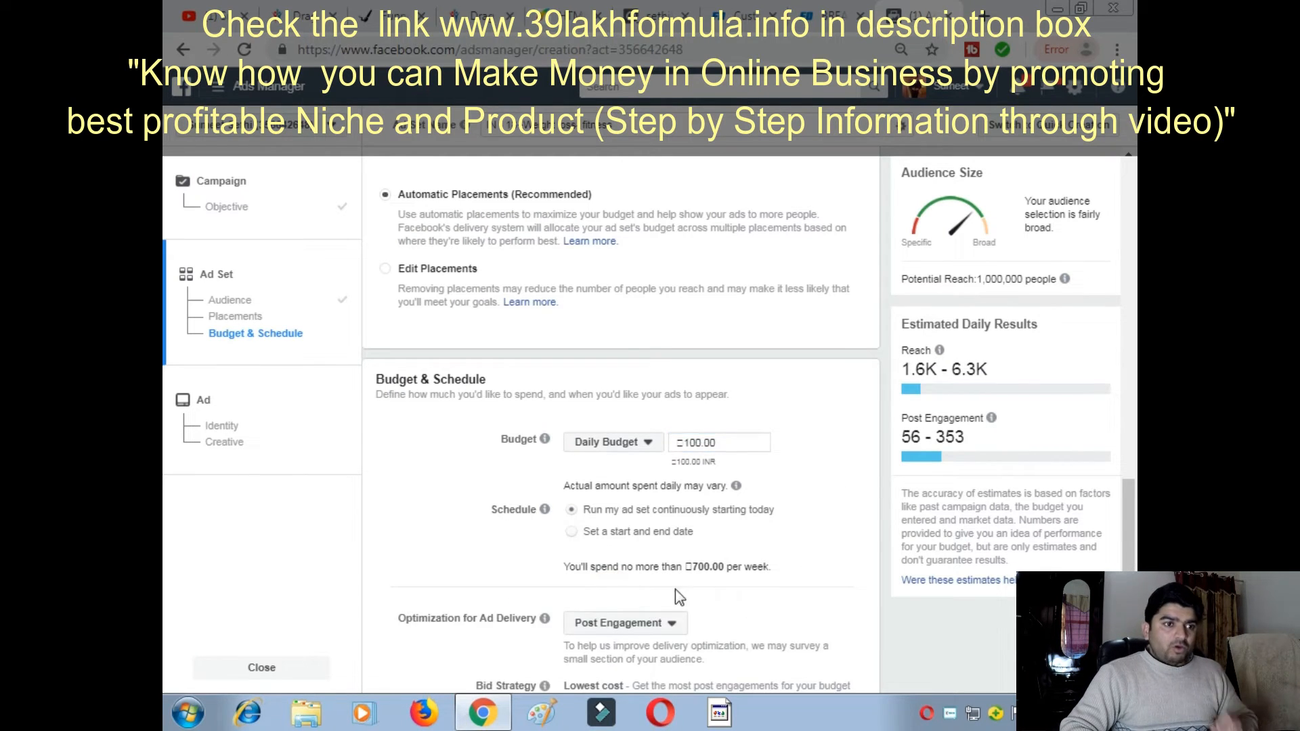
{"action": "scroll", "coordinate": [804, 558], "scroll_direction": "down", "scroll_amount": 2}
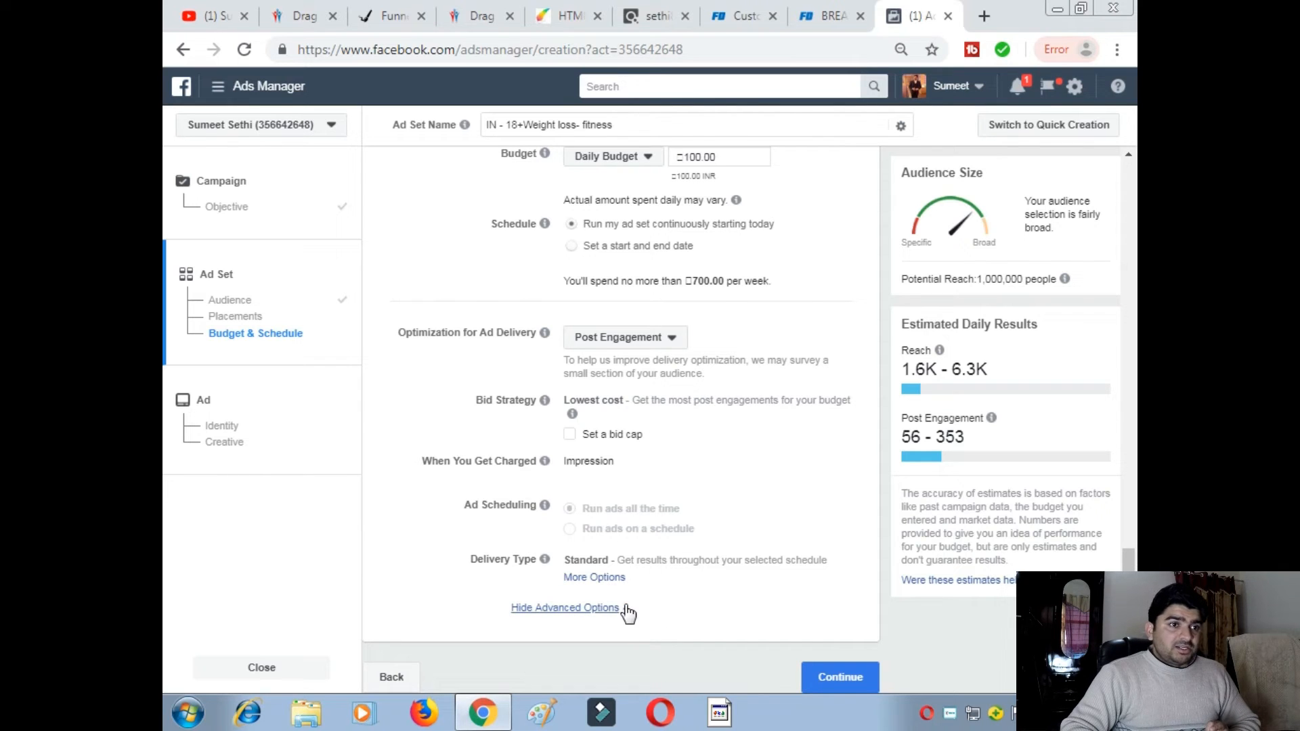
{"action": "left_click", "coordinate": [569, 607]}
- Tick 'Expand interests' for the audience and continue to the Ad step
{"action": "scroll", "coordinate": [661, 502], "scroll_direction": "up", "scroll_amount": 3}
{"action": "scroll", "coordinate": [663, 497], "scroll_direction": "up", "scroll_amount": 4}
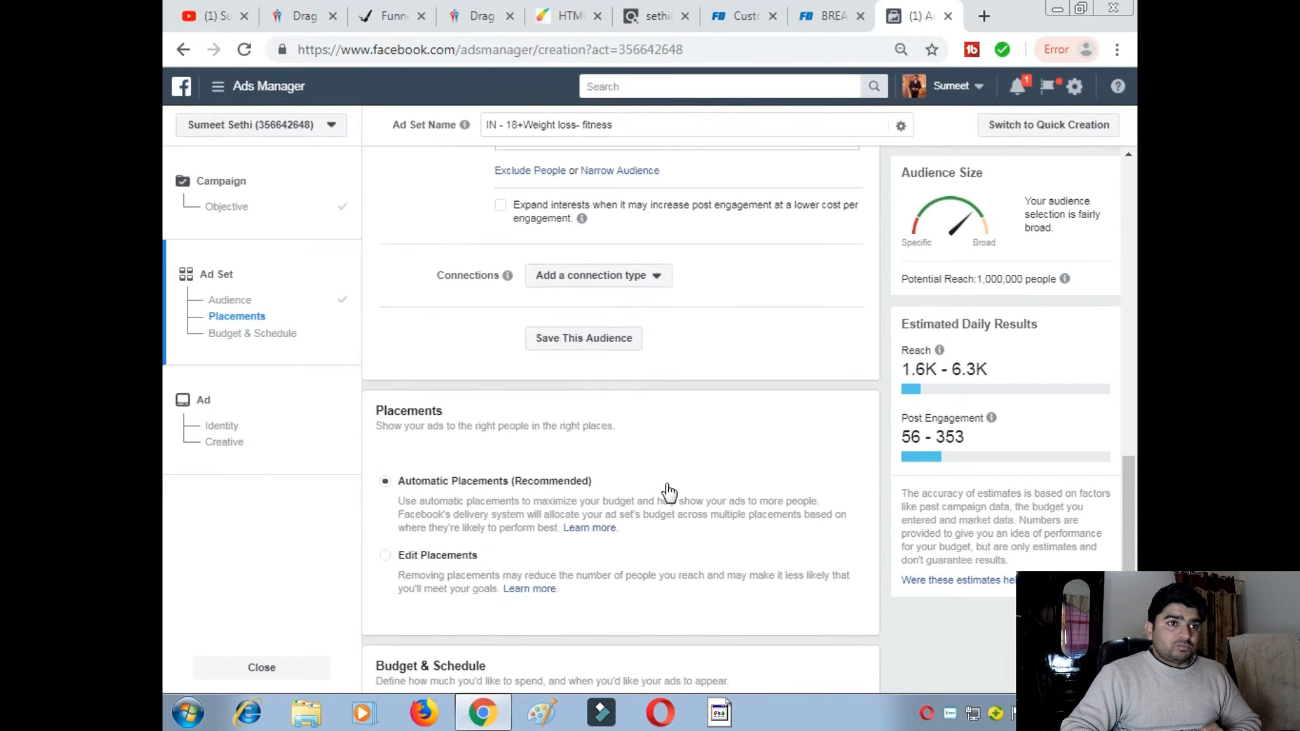
{"action": "left_click", "coordinate": [501, 397]}
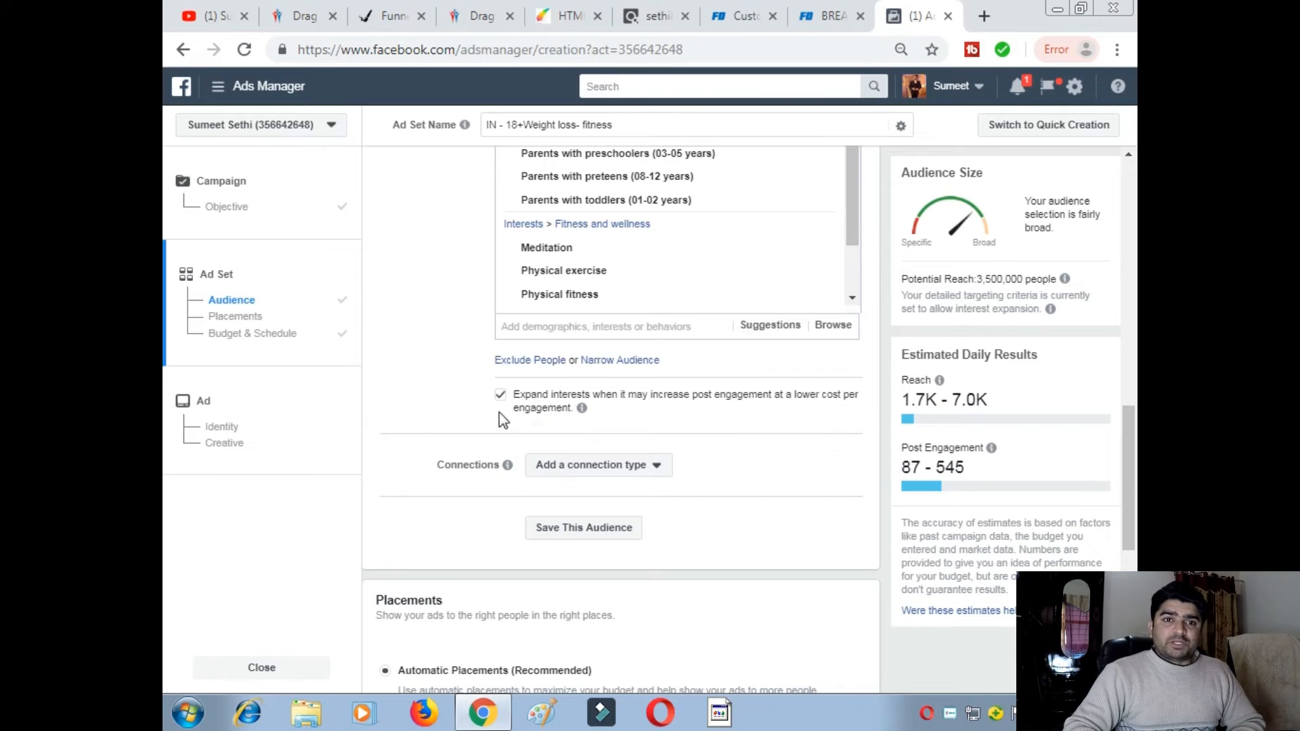
{"action": "scroll", "coordinate": [826, 448], "scroll_direction": "down", "scroll_amount": 7}
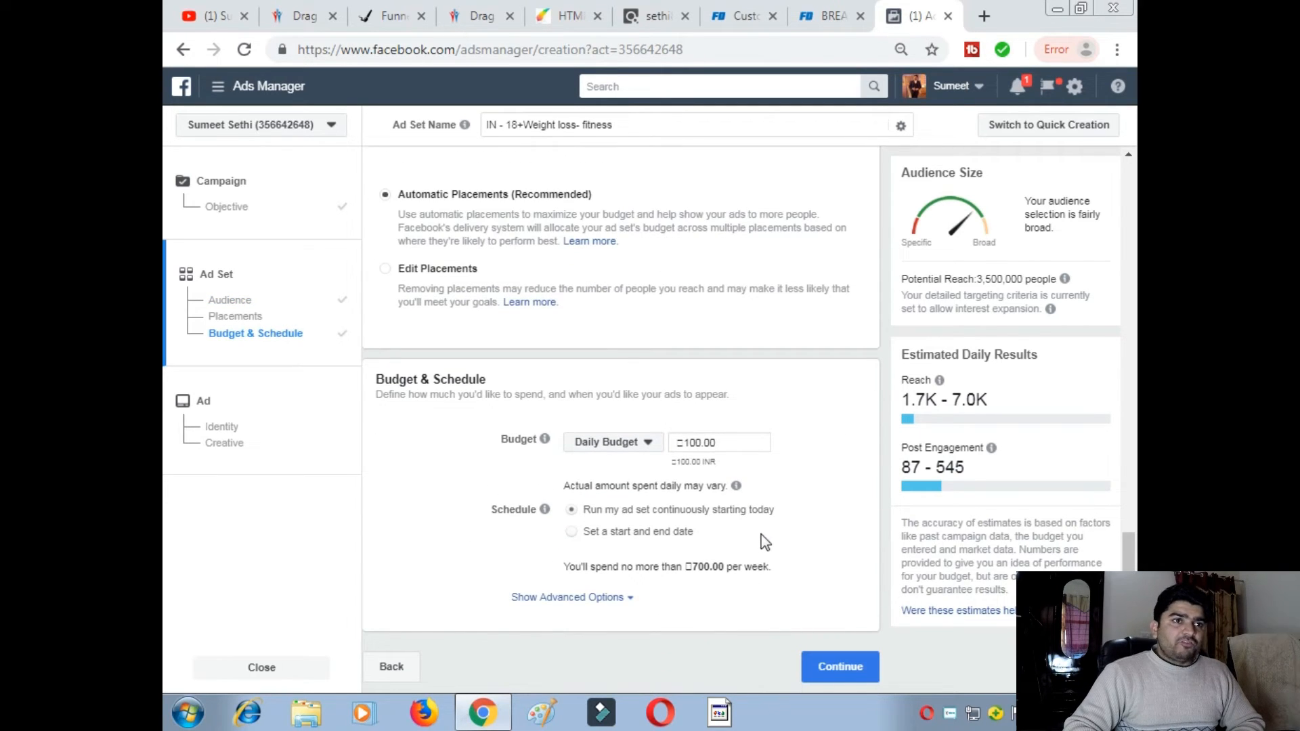
{"action": "left_click", "coordinate": [839, 666]}
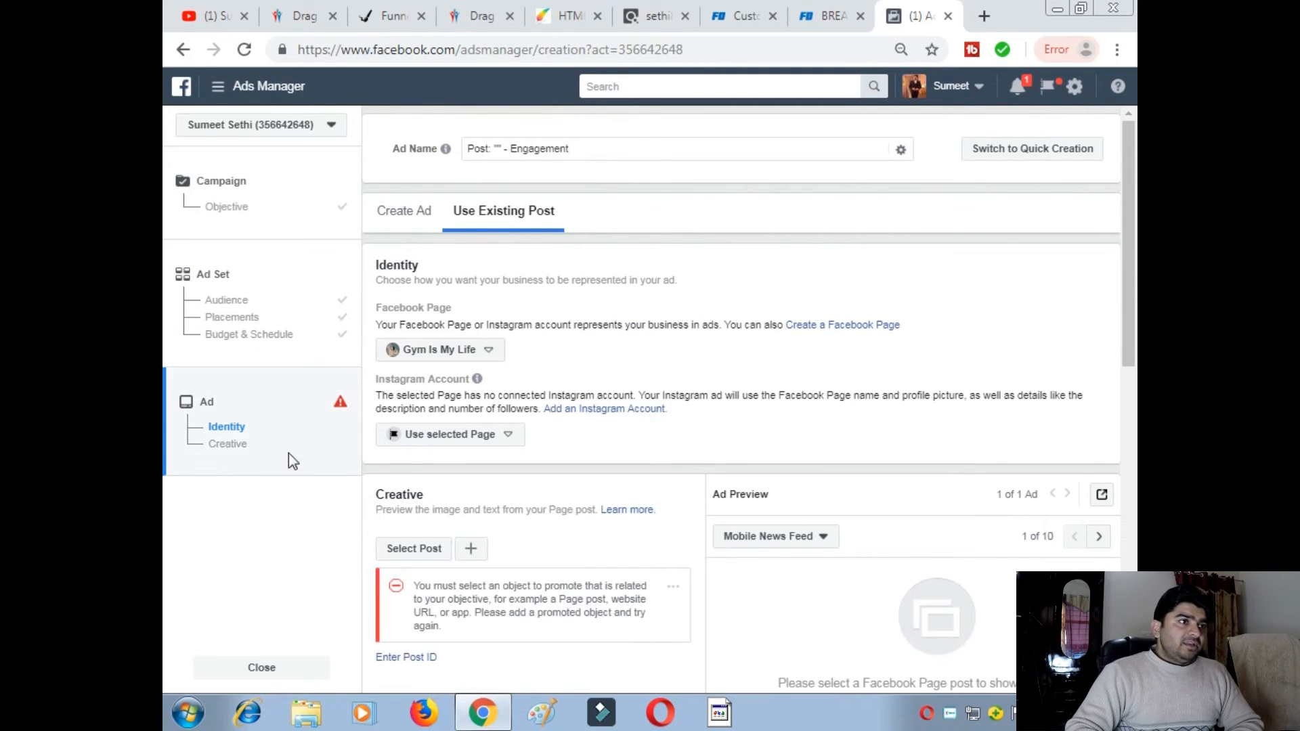
- Choose Heaven Herbals from its business group as the ad's Facebook Page
{"action": "left_click", "coordinate": [489, 357]}
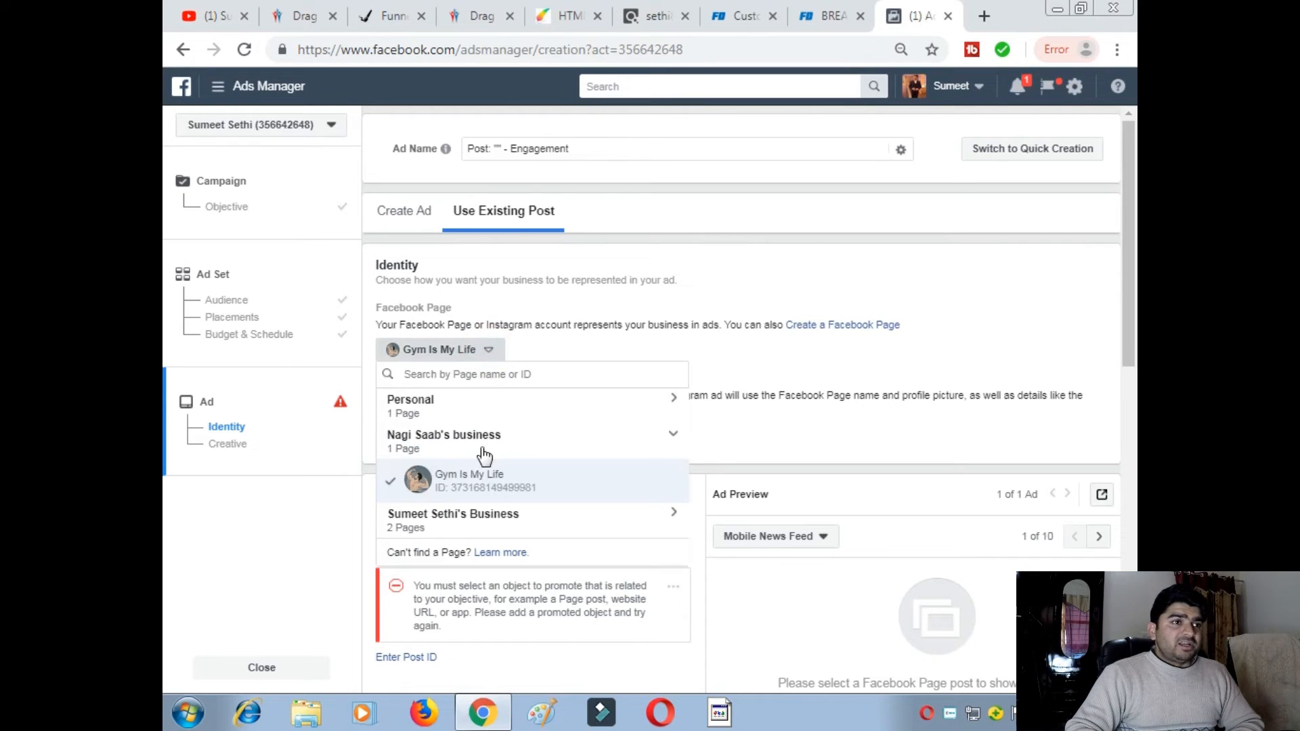
{"action": "left_click", "coordinate": [493, 521]}
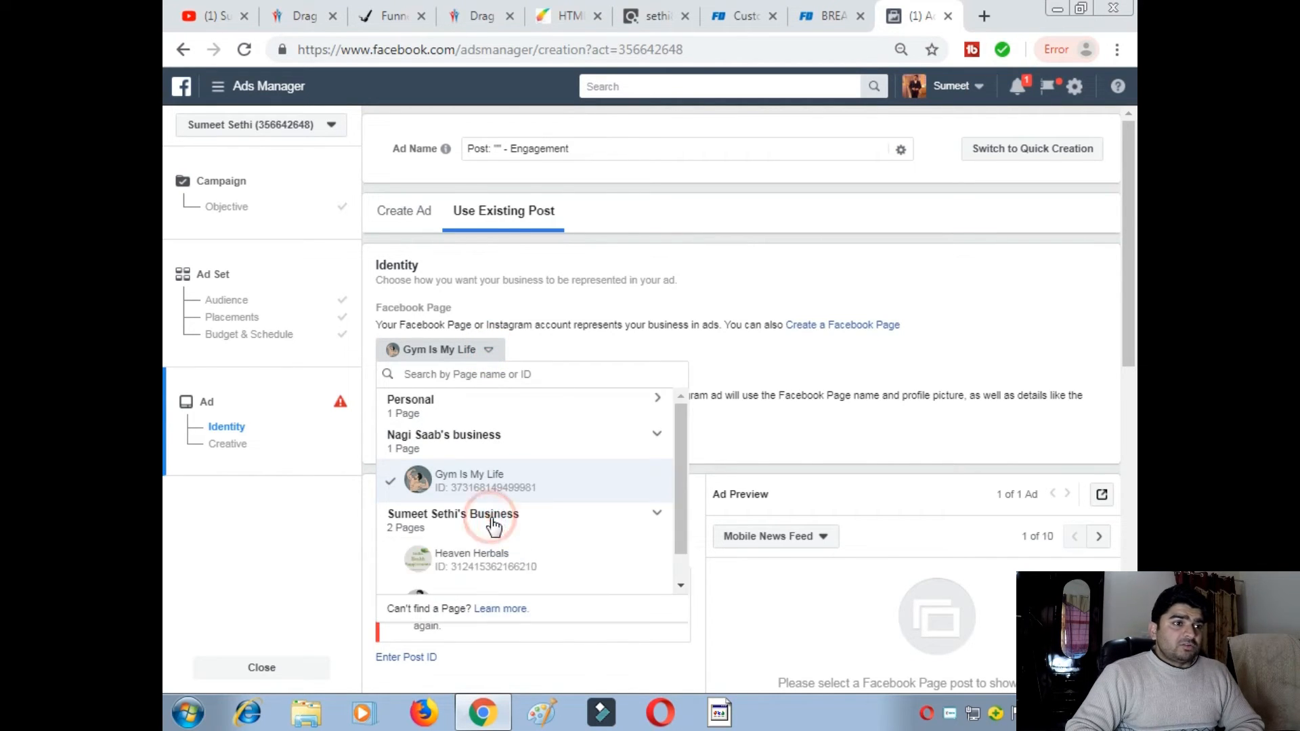
{"action": "left_click", "coordinate": [458, 561]}
- Switch to creating a new ad in Single Image or Video format, then open a new browser tab
{"action": "mouse_move", "coordinate": [478, 379]}
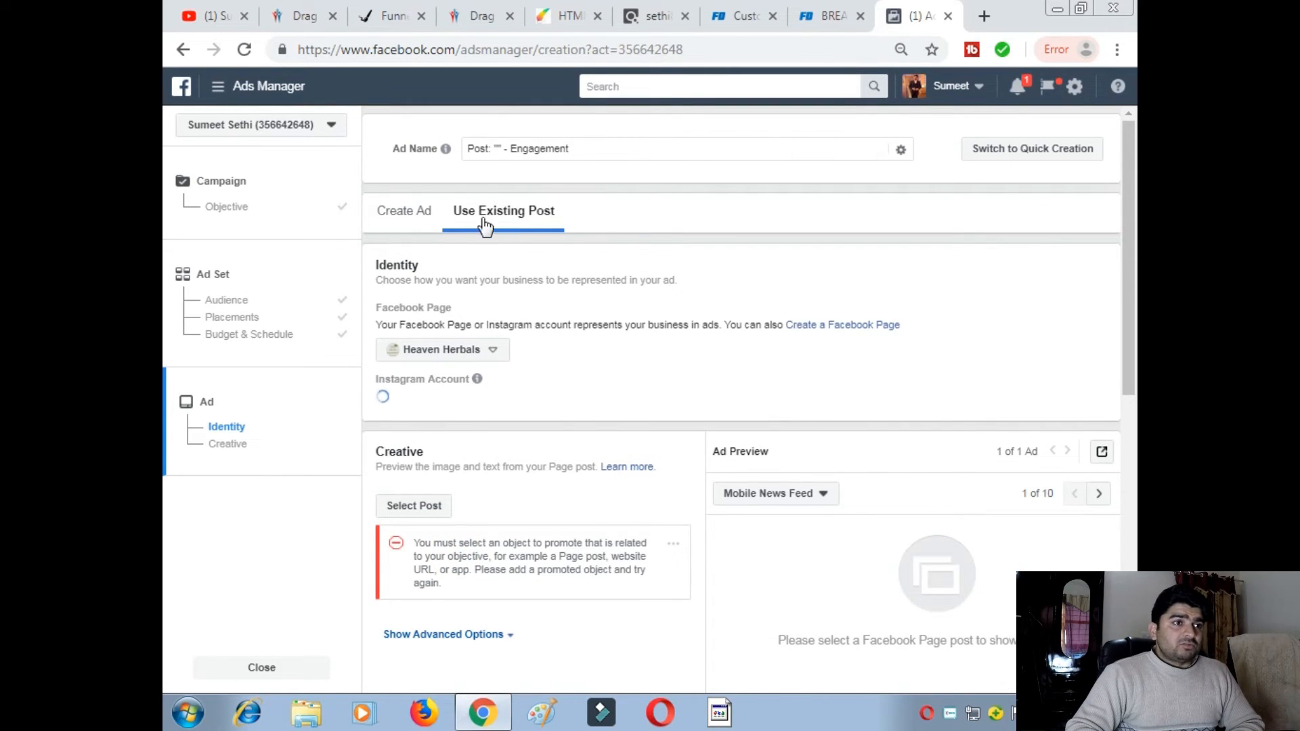
{"action": "left_click", "coordinate": [402, 217]}
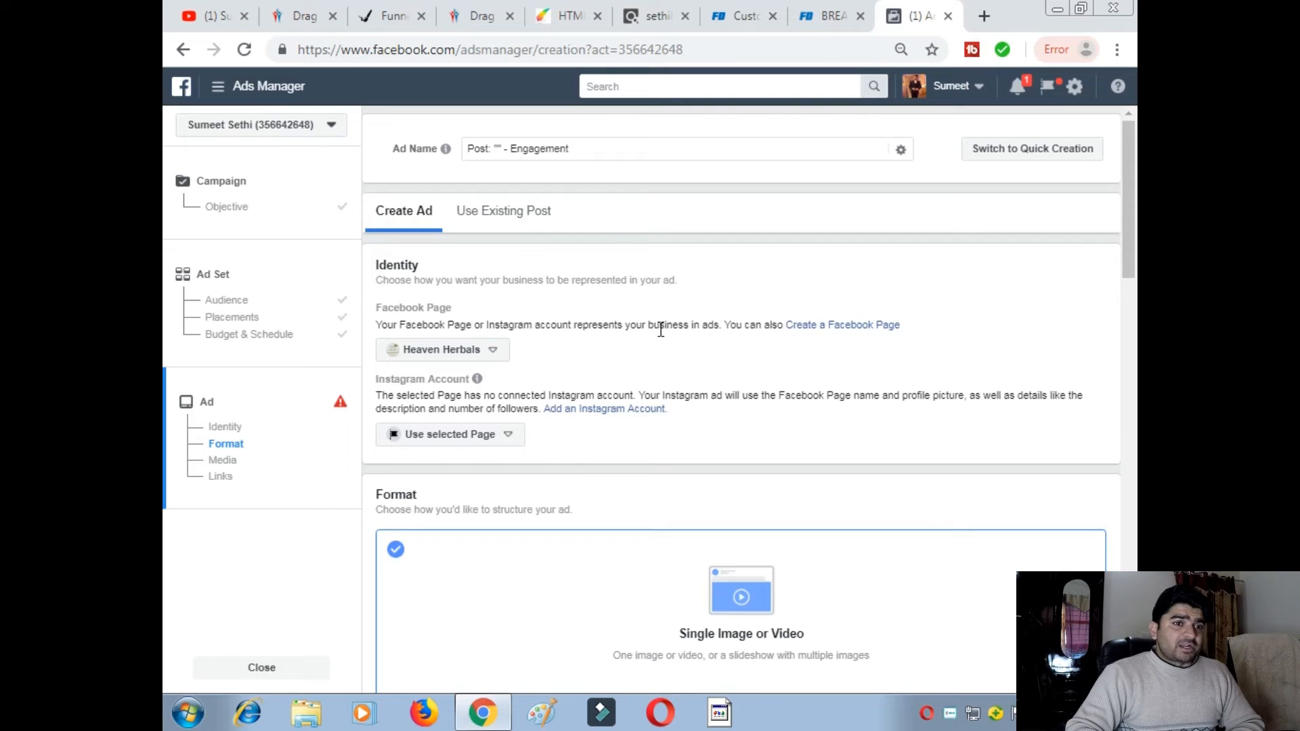
{"action": "scroll", "coordinate": [650, 342], "scroll_direction": "down", "scroll_amount": 1}
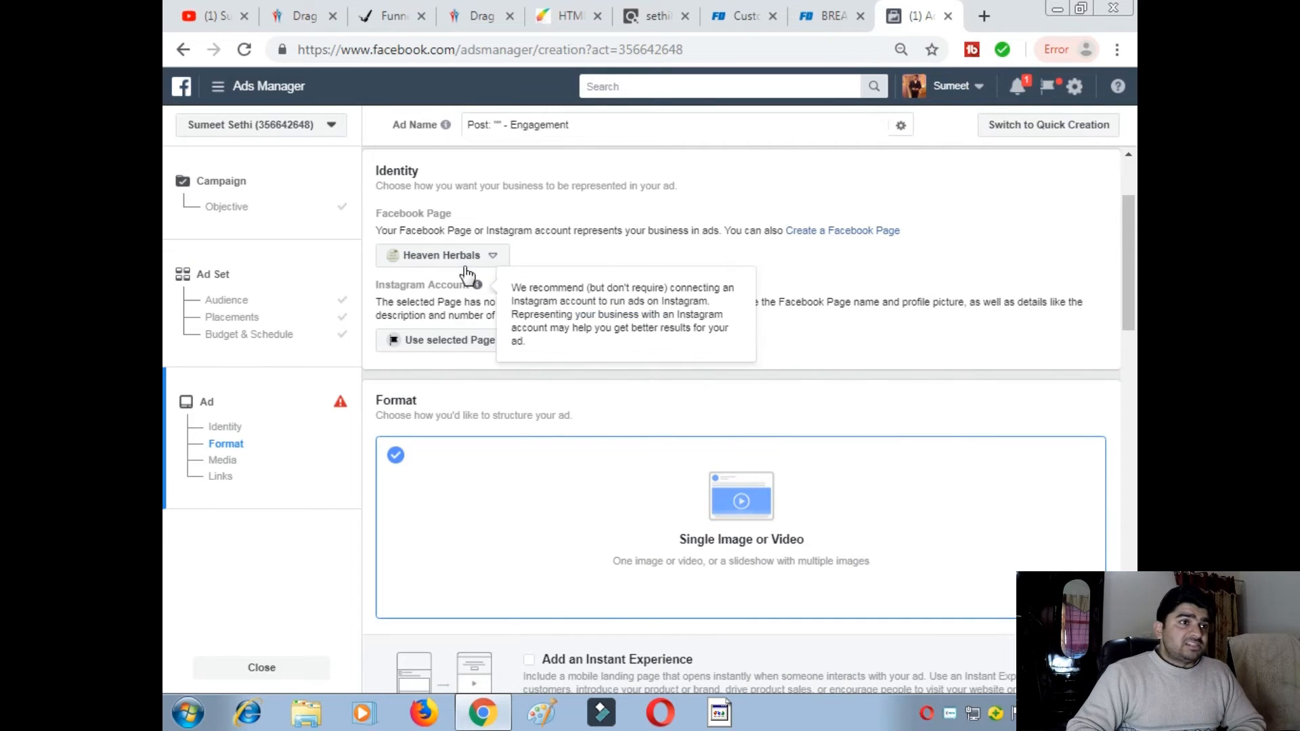
{"action": "scroll", "coordinate": [581, 478], "scroll_direction": "down", "scroll_amount": 2}
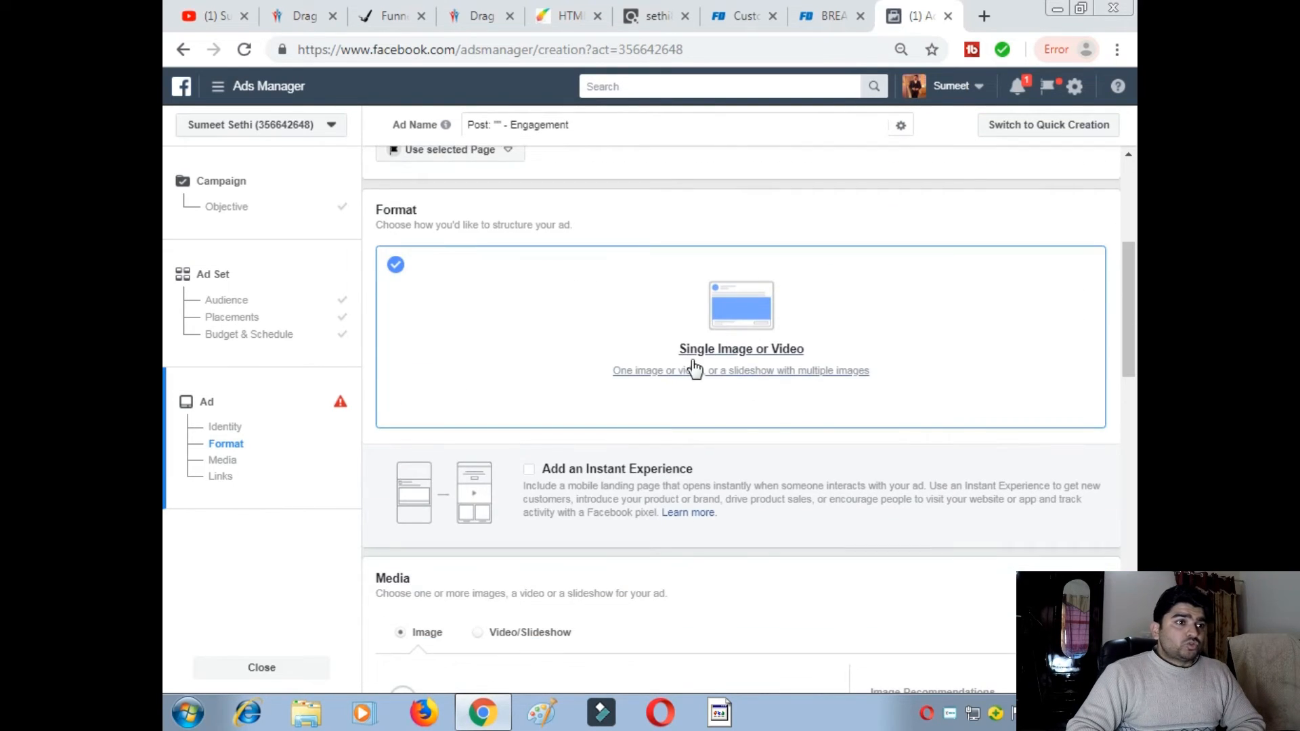
{"action": "scroll", "coordinate": [664, 441], "scroll_direction": "down", "scroll_amount": 4}
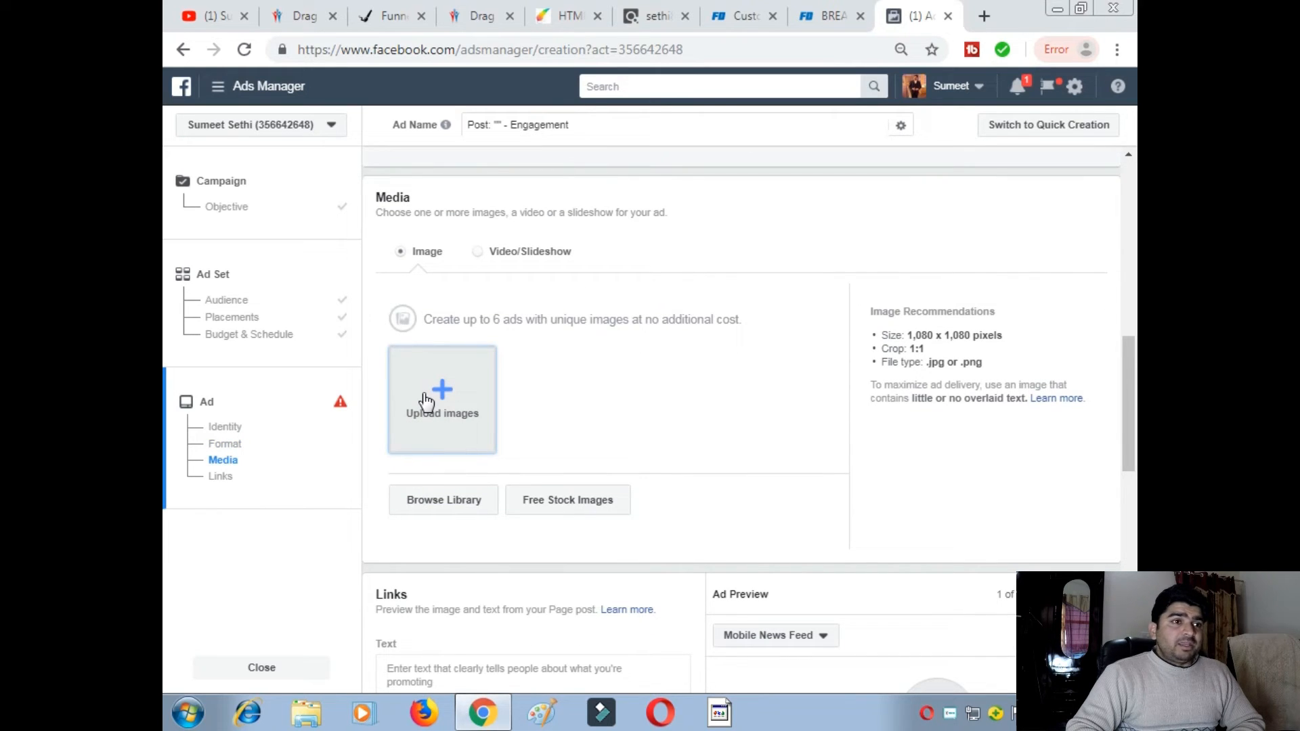
{"action": "left_click", "coordinate": [984, 19]}
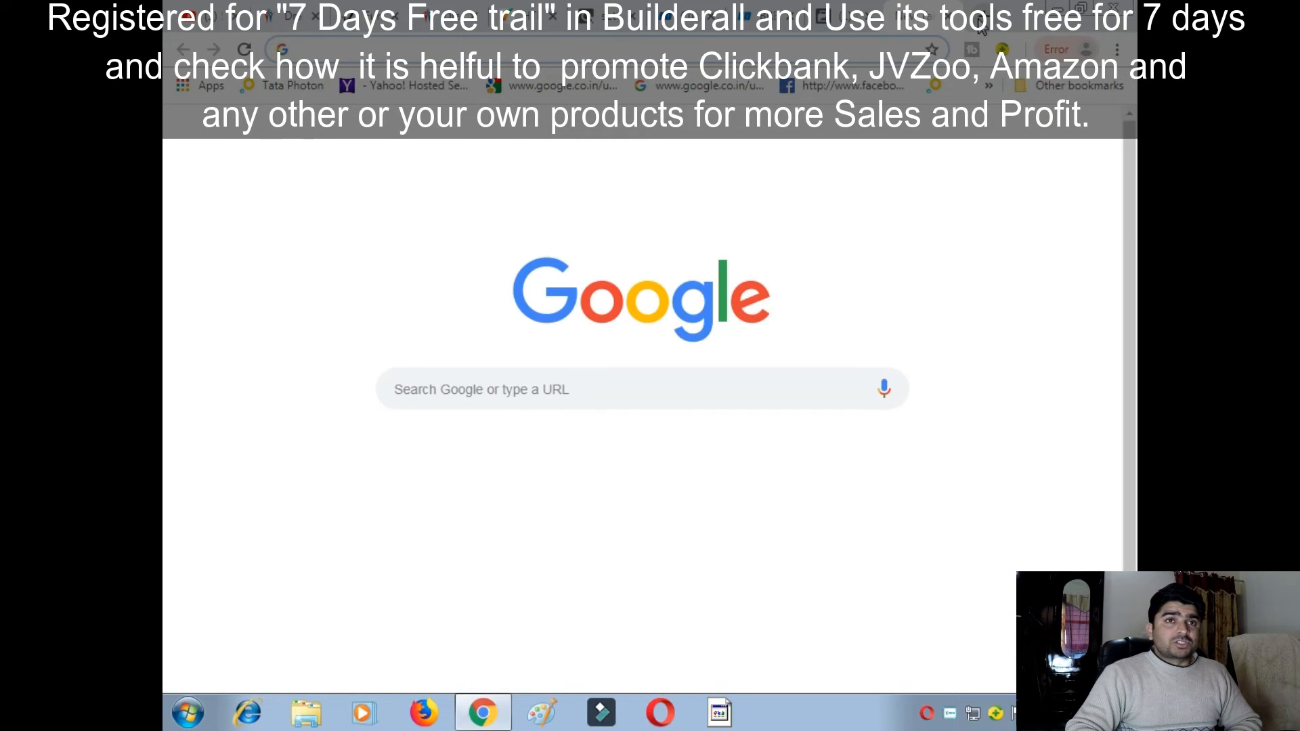
- Search Google for 'female fitness'
{"action": "left_click", "coordinate": [425, 493]}
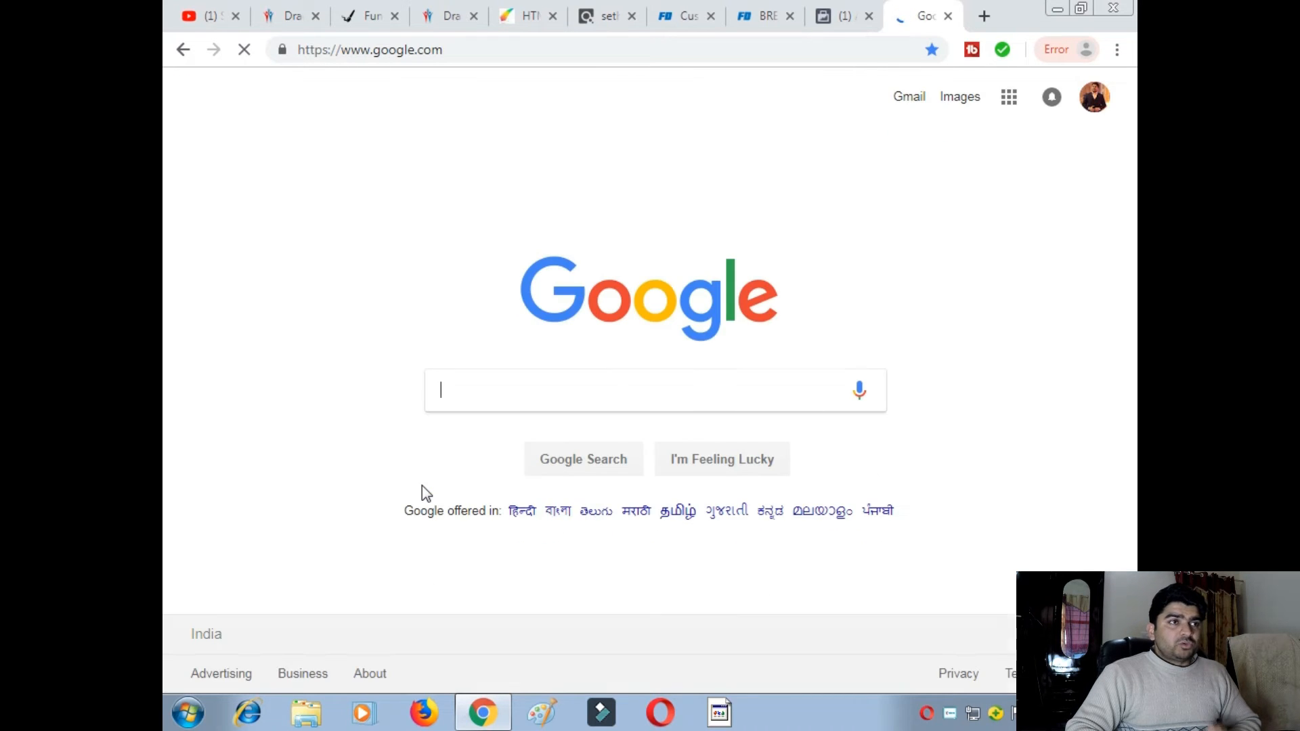
{"action": "left_click", "coordinate": [499, 393]}
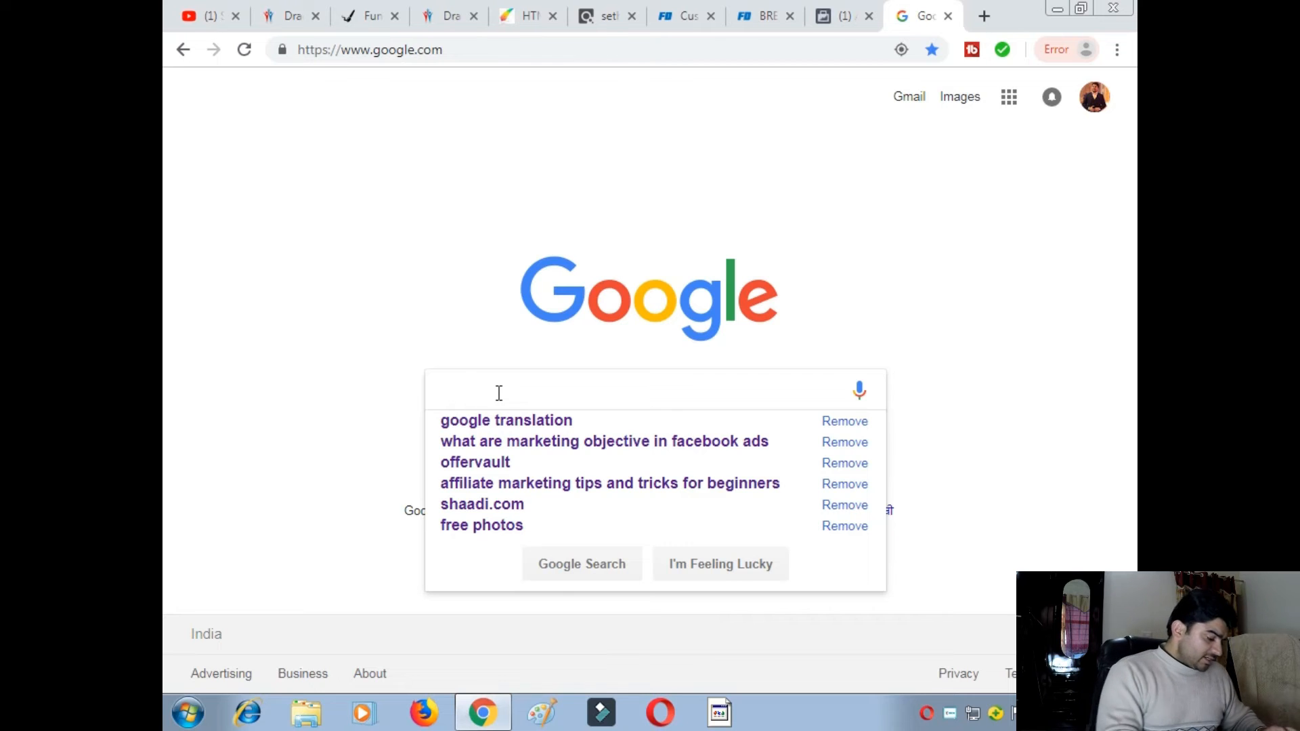
{"action": "type", "text": "femal"}
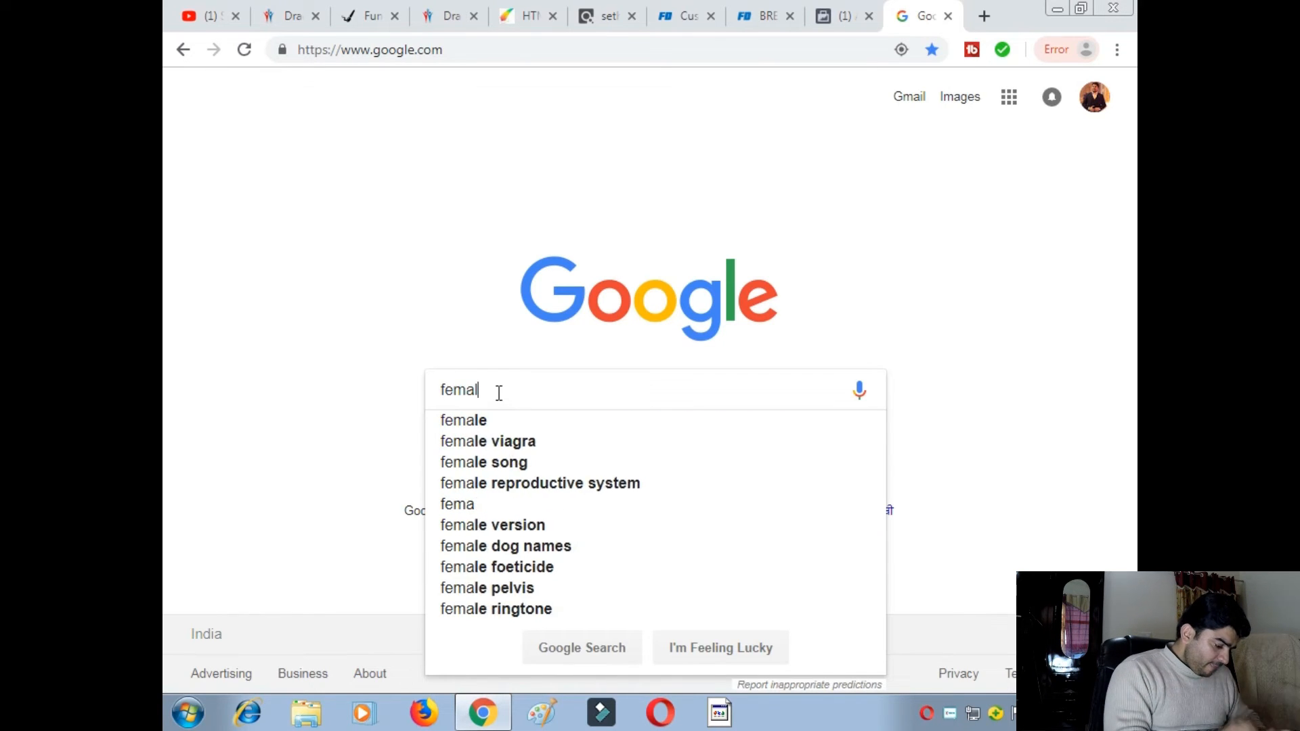
{"action": "type", "text": "e fitness"}
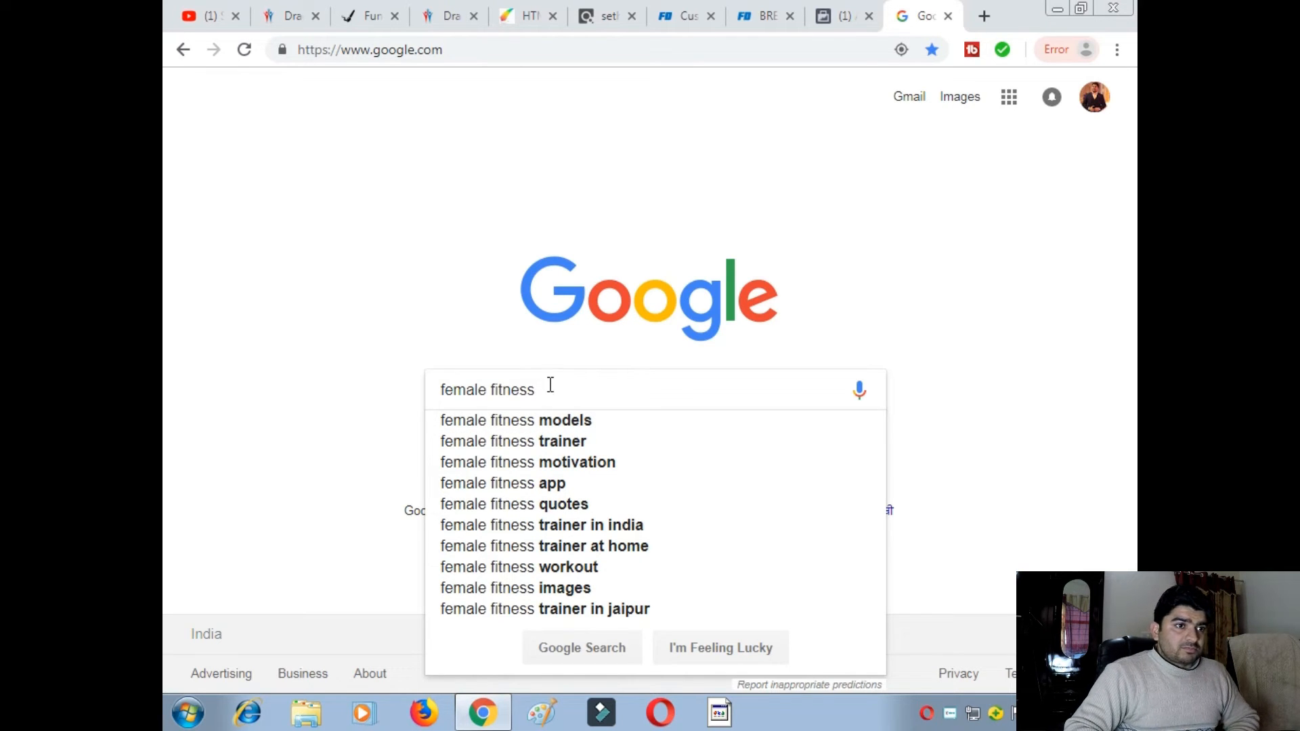
{"action": "key", "text": "Return"}
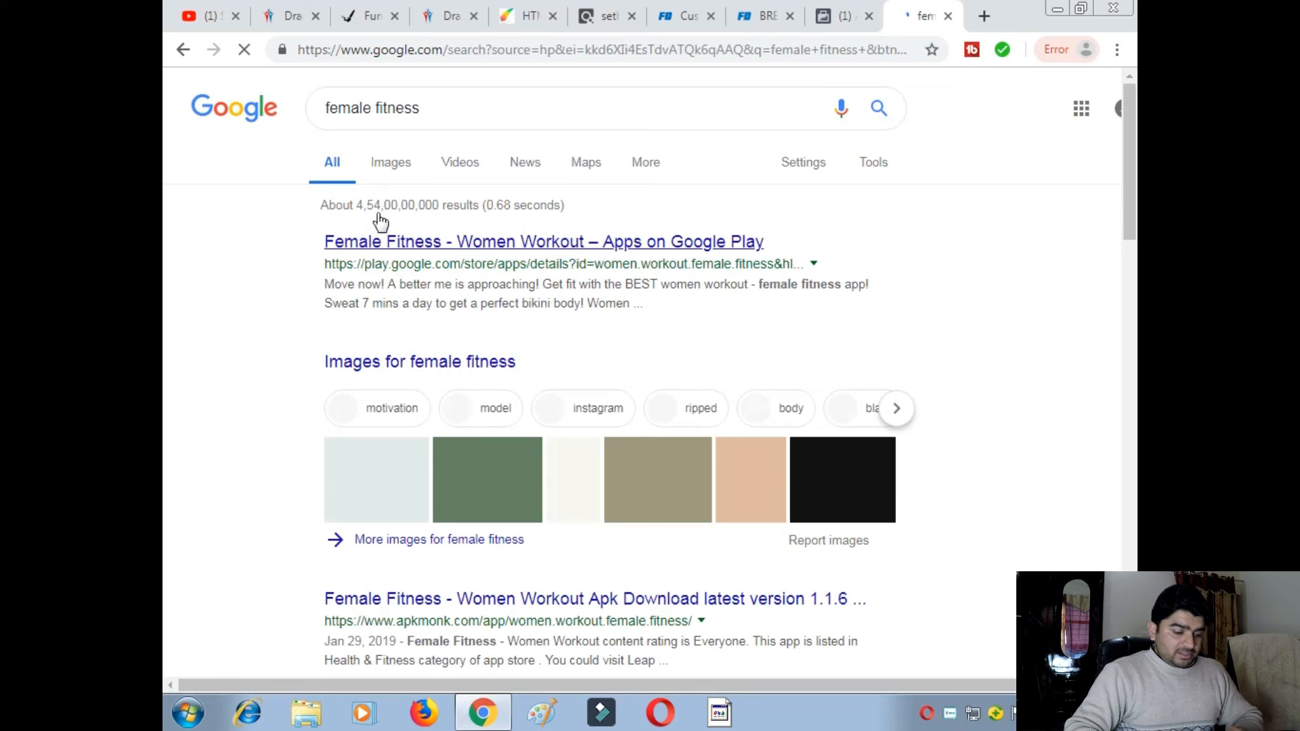
- Show Google Images results for 'female fitness' and skim them
{"action": "left_click", "coordinate": [394, 166]}
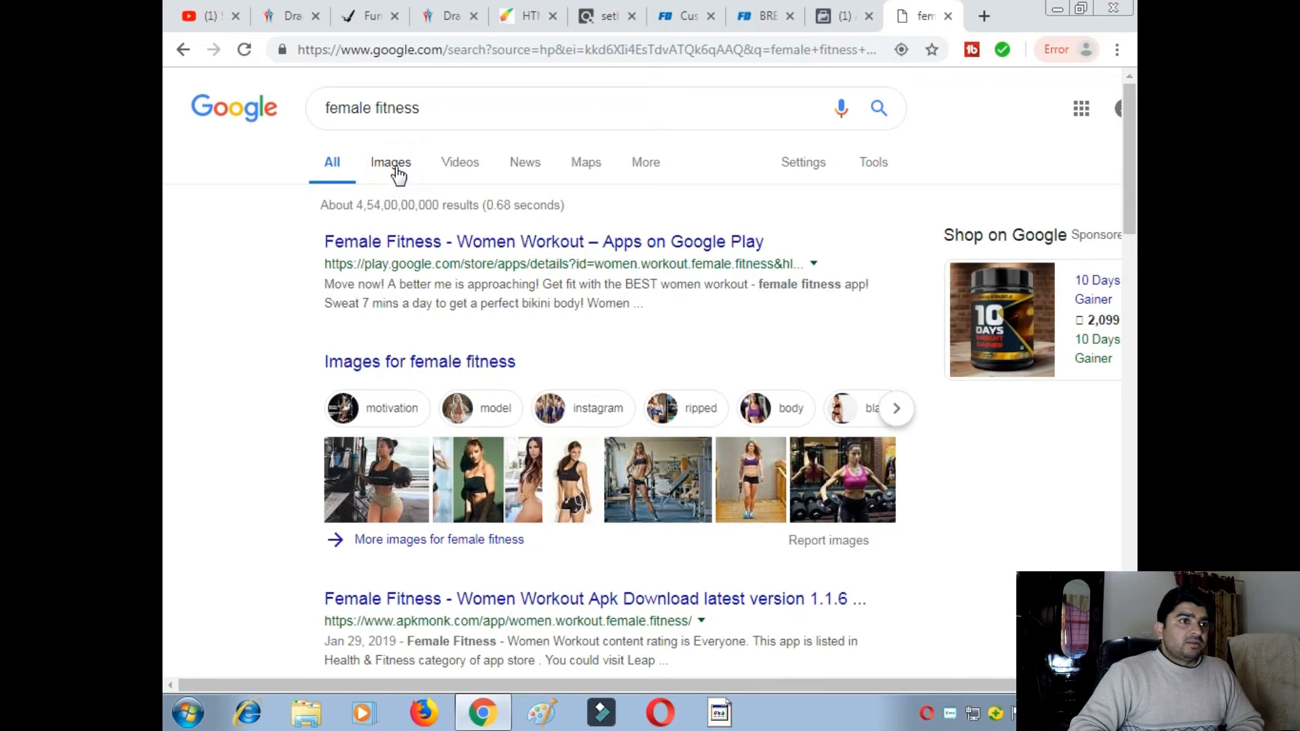
{"action": "left_click", "coordinate": [394, 167]}
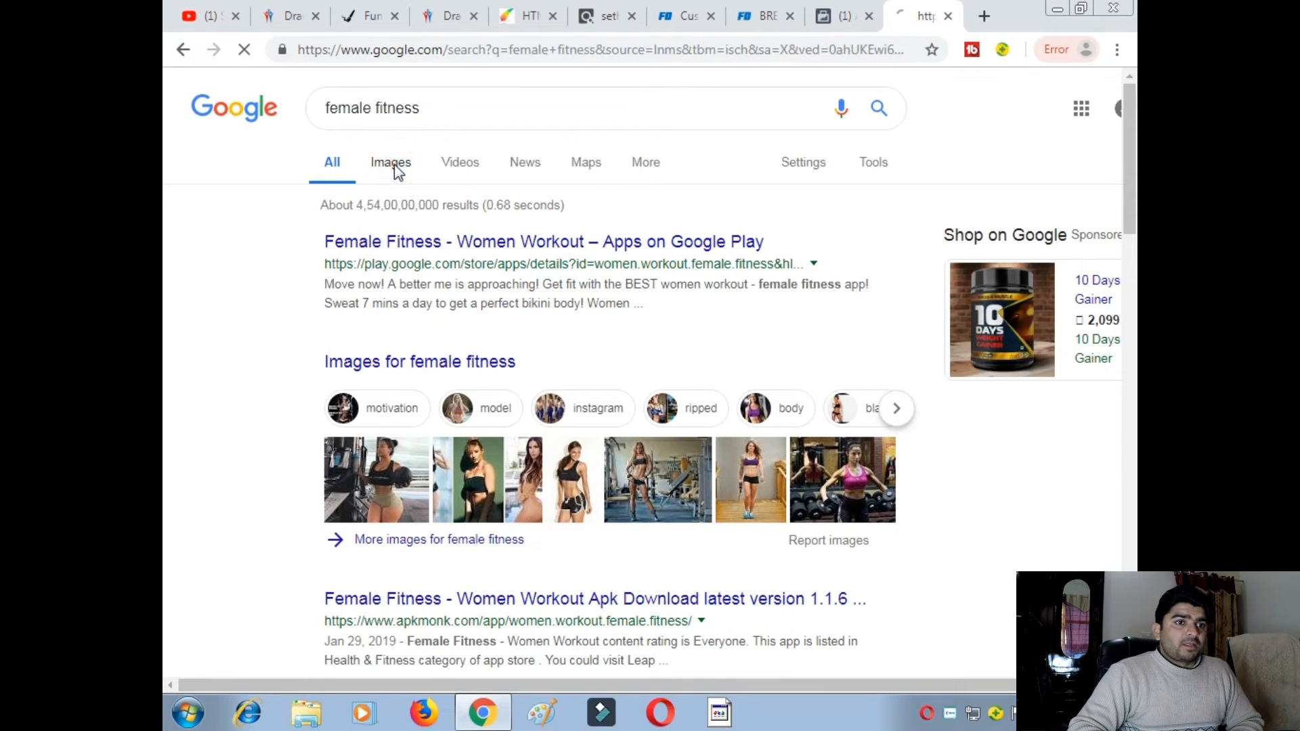
{"action": "scroll", "coordinate": [404, 351], "scroll_direction": "down", "scroll_amount": 10}
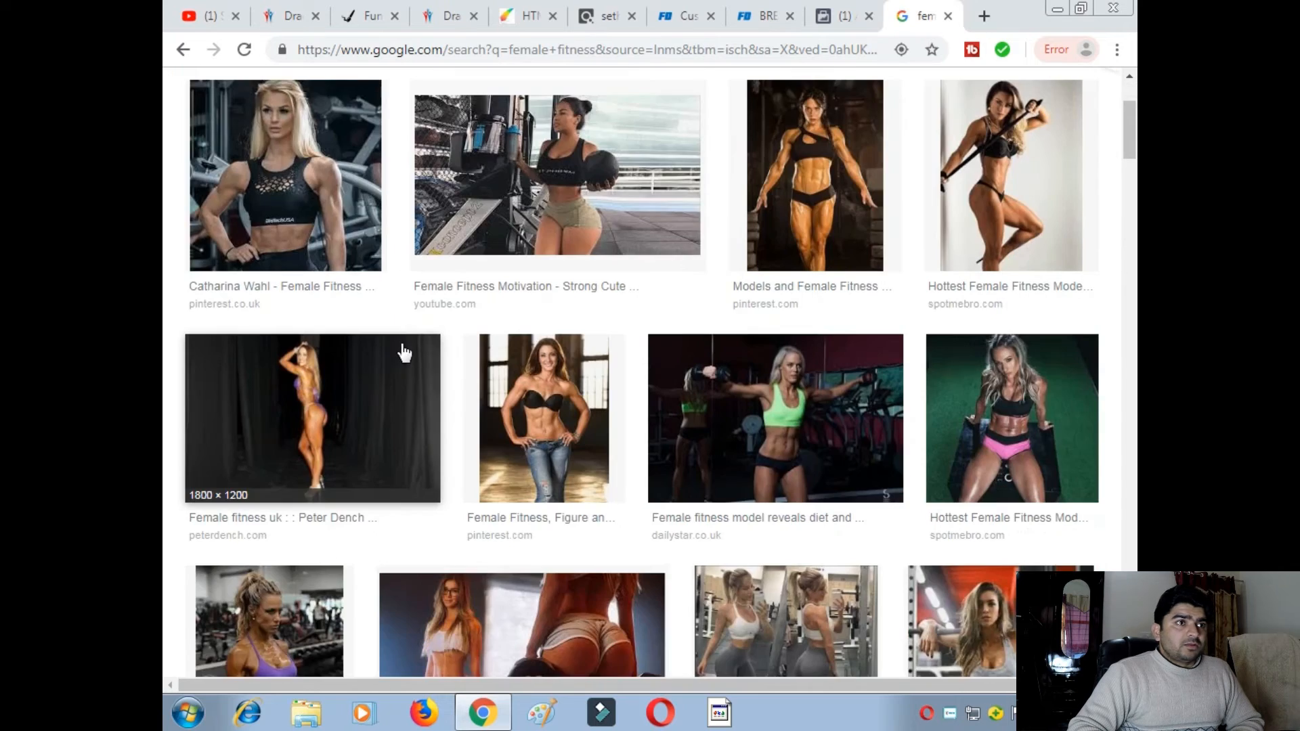
{"action": "scroll", "coordinate": [403, 355], "scroll_direction": "down", "scroll_amount": 3}
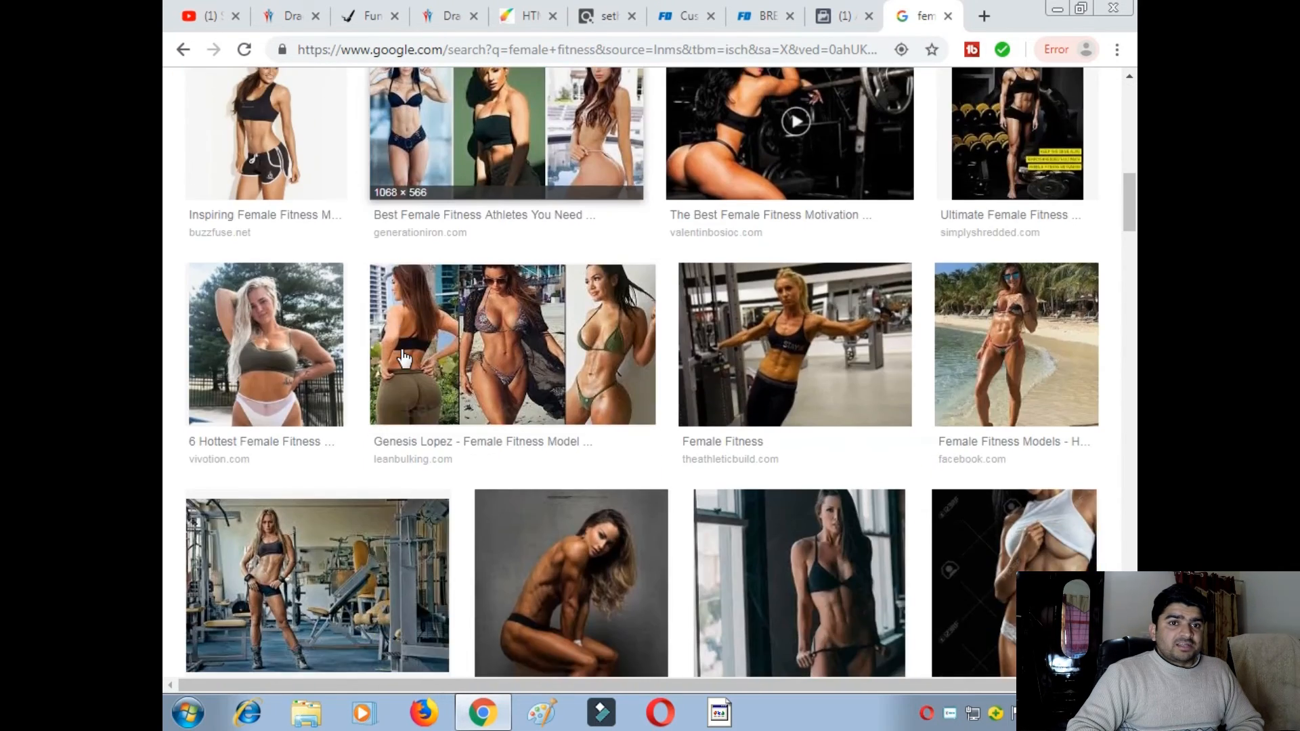
{"action": "scroll", "coordinate": [407, 362], "scroll_direction": "up", "scroll_amount": 12}
- Change the image search to 'female exercise', then try 'female exercise for weight loss'
{"action": "left_click", "coordinate": [430, 110]}
{"action": "key", "text": "BackSpace"}
{"action": "key", "text": "BackSpace"}
{"action": "key", "text": "BackSpace"}
{"action": "key", "text": "BackSpace"}
{"action": "key", "text": "BackSpace"}
{"action": "key", "text": "BackSpace"}
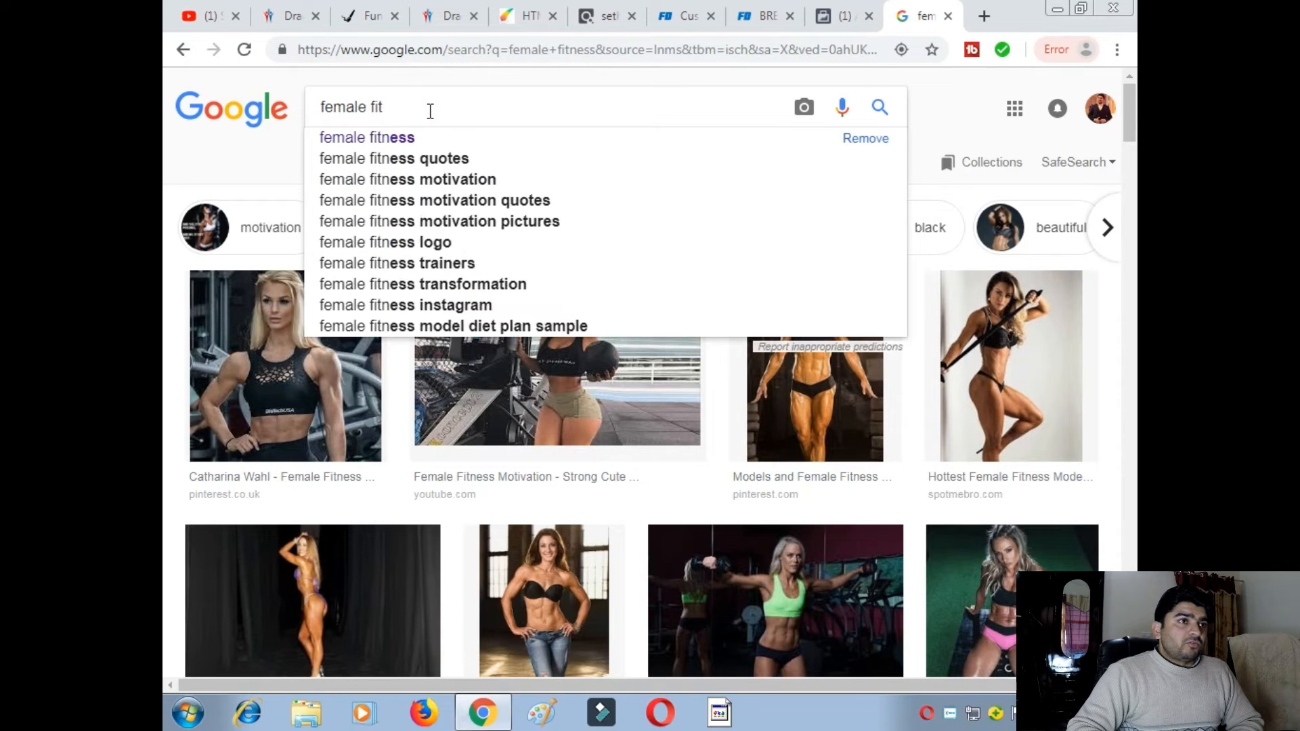
{"action": "type", "text": "e"}
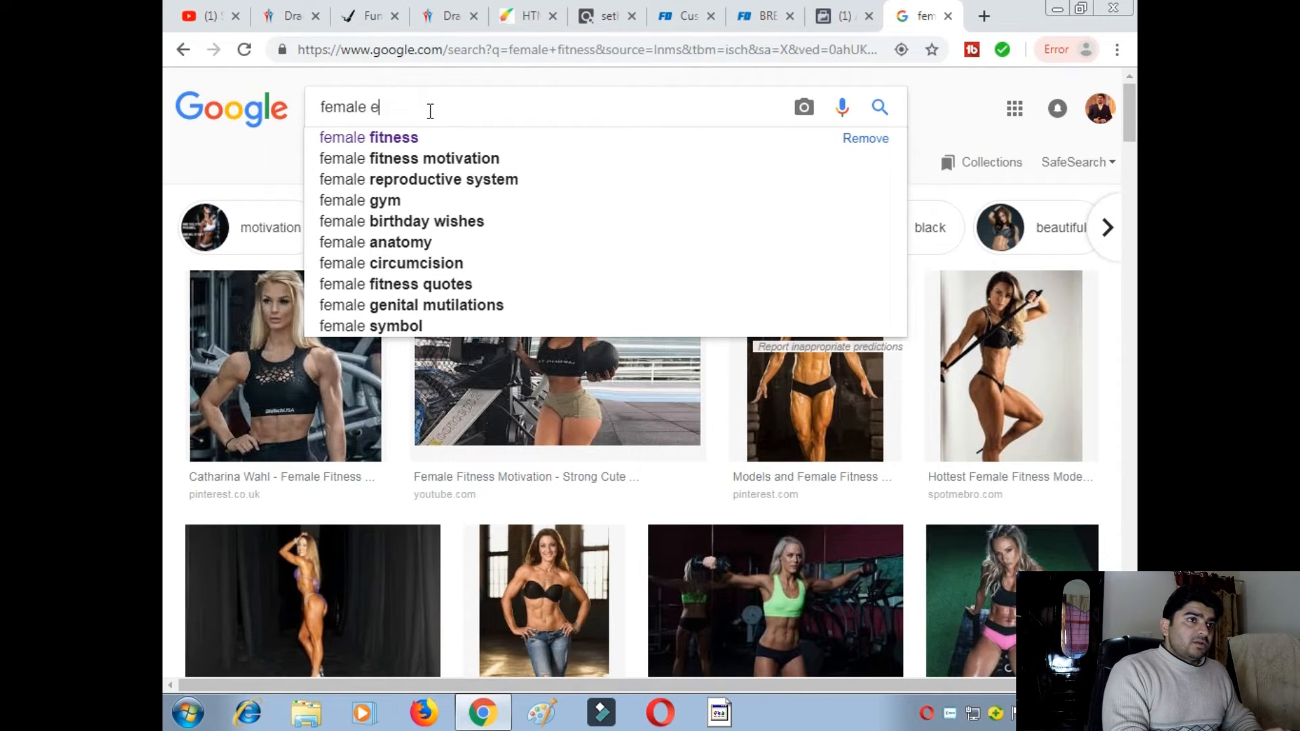
{"action": "type", "text": "xerc"}
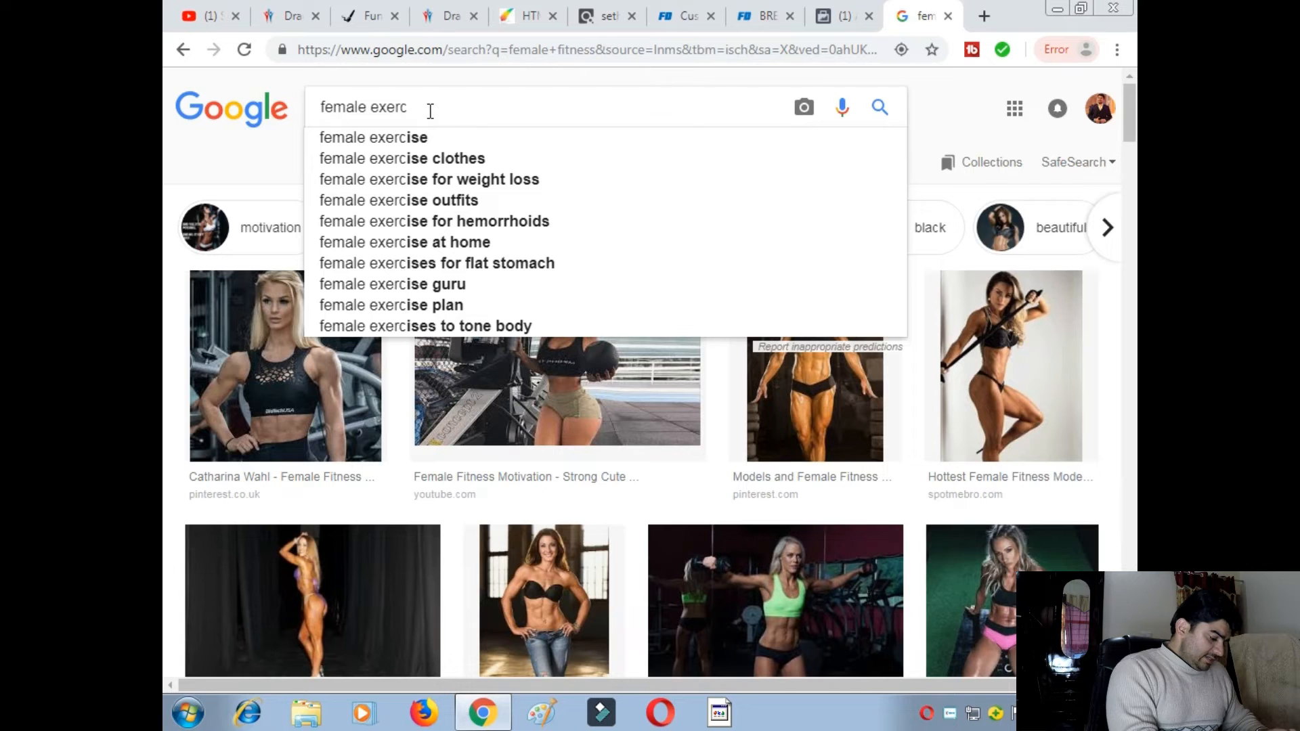
{"action": "left_click", "coordinate": [378, 144]}
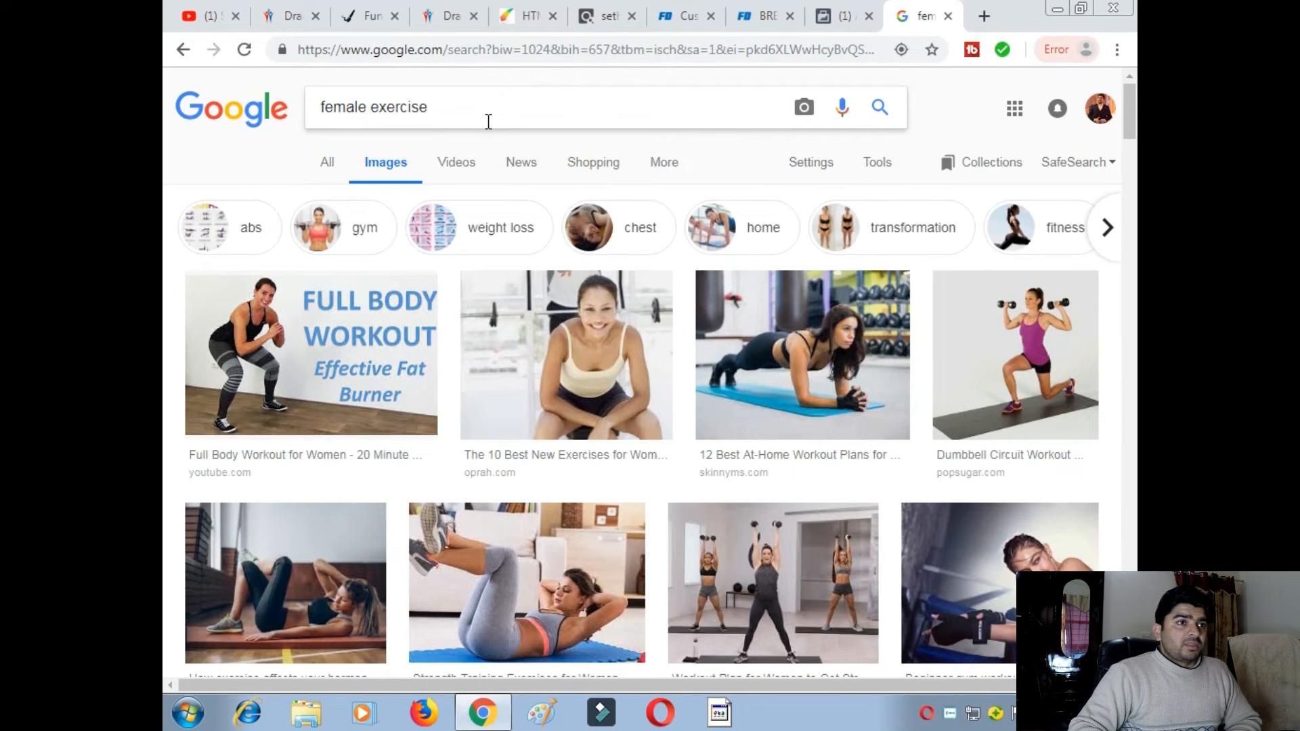
{"action": "left_click", "coordinate": [488, 111]}
{"action": "type", "text": "for"}
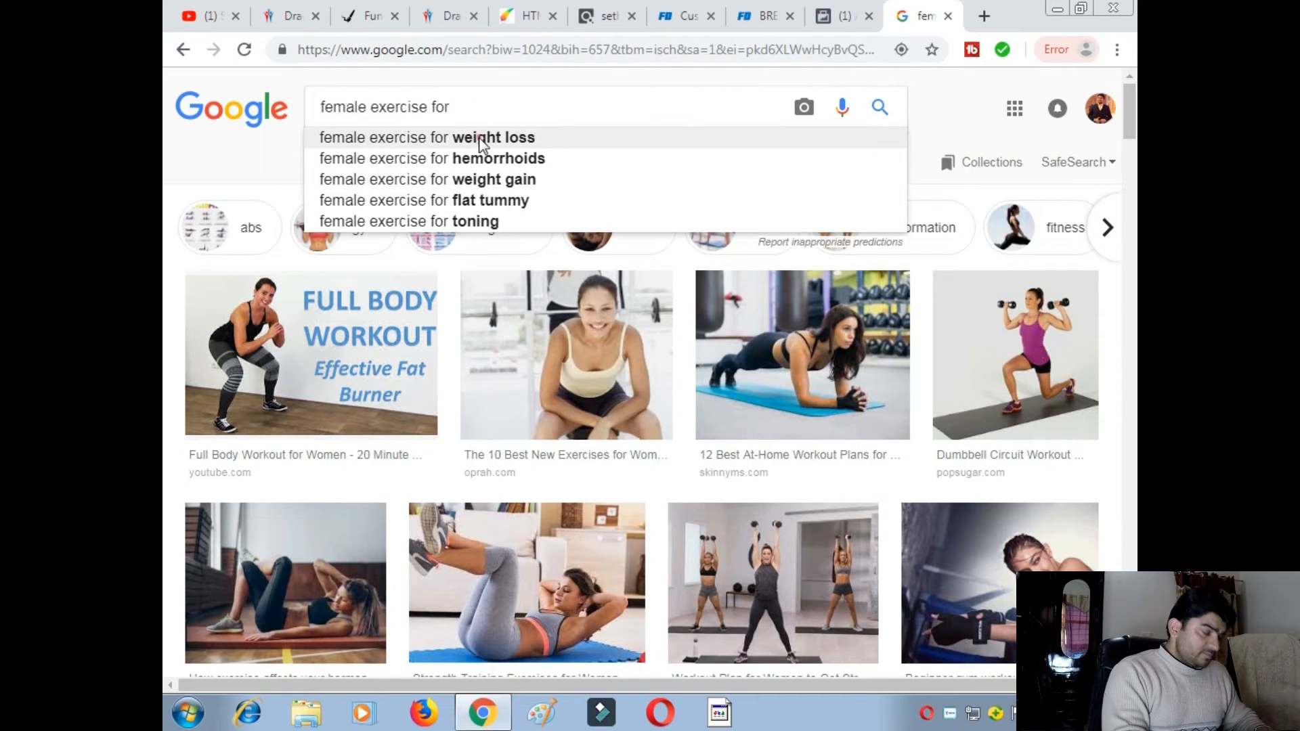
{"action": "left_click", "coordinate": [483, 140]}
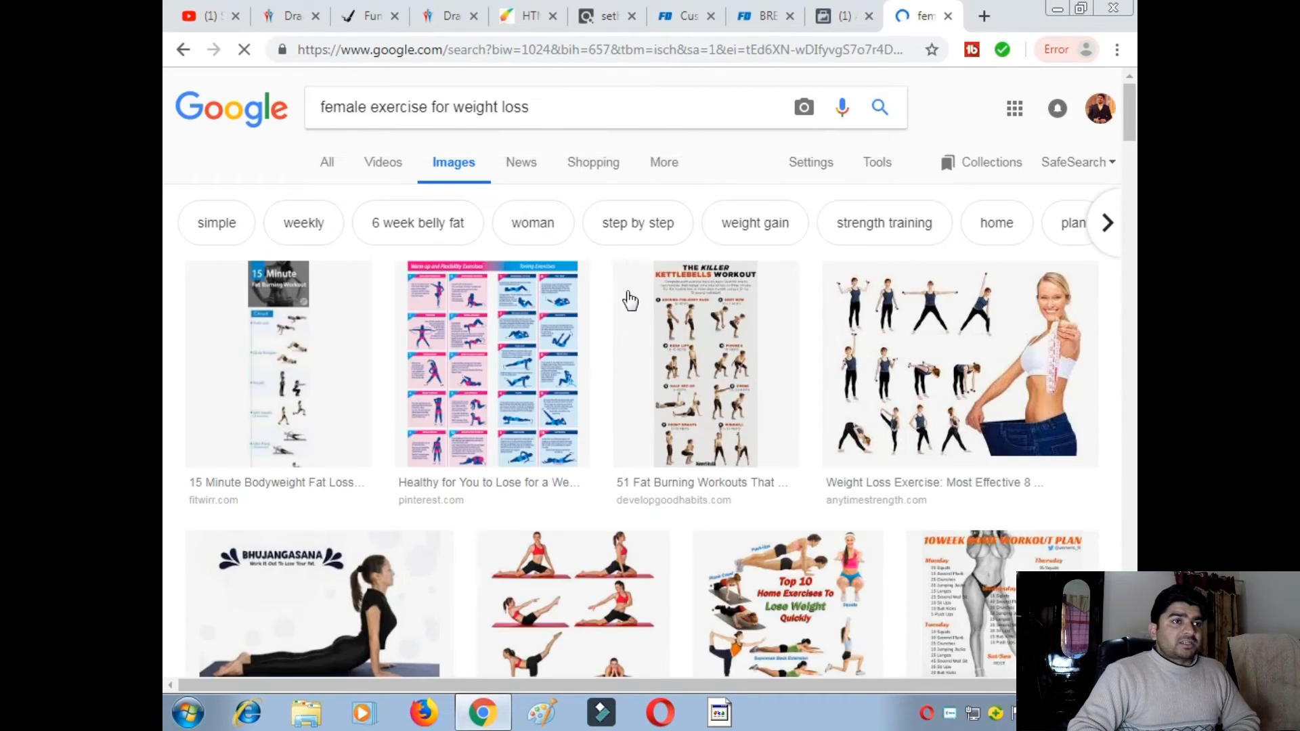
{"action": "scroll", "coordinate": [555, 298], "scroll_direction": "down", "scroll_amount": 12}
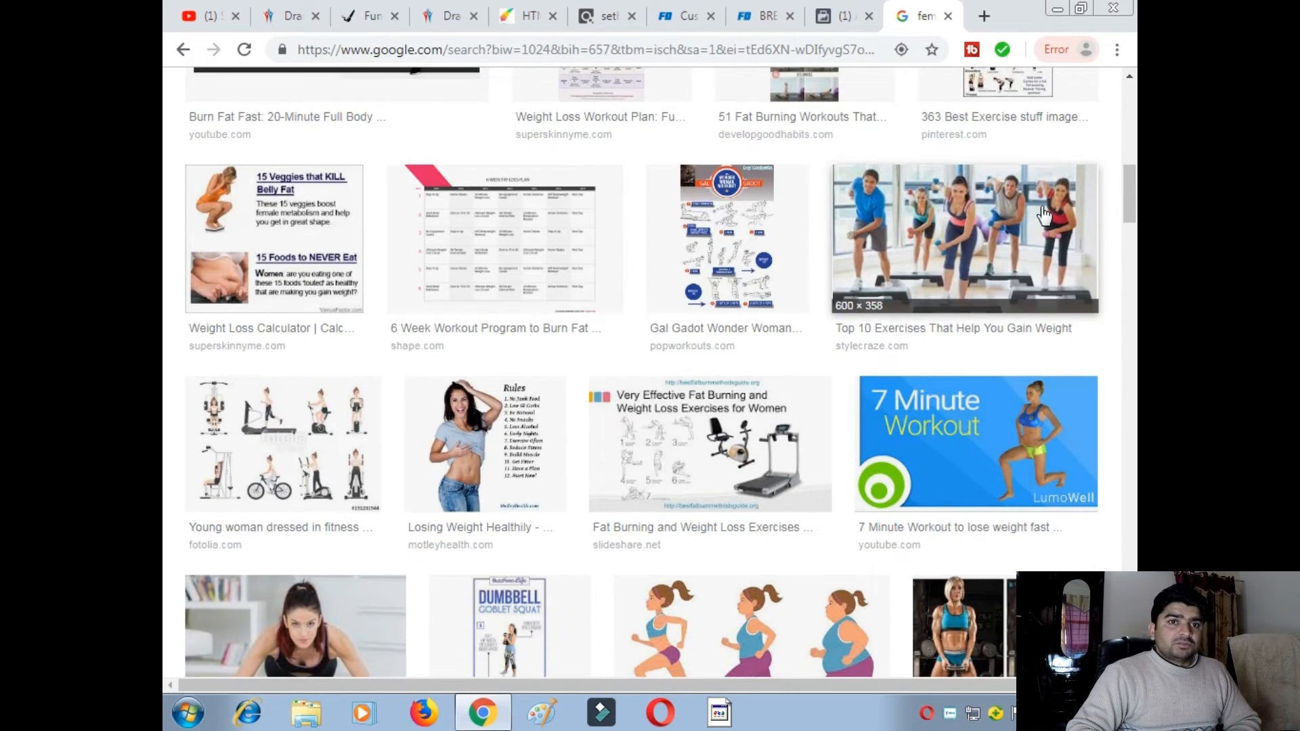
{"action": "scroll", "coordinate": [639, 271], "scroll_direction": "down", "scroll_amount": 3}
{"action": "scroll", "coordinate": [481, 284], "scroll_direction": "down", "scroll_amount": 6}
{"action": "scroll", "coordinate": [499, 276], "scroll_direction": "up", "scroll_amount": 20}
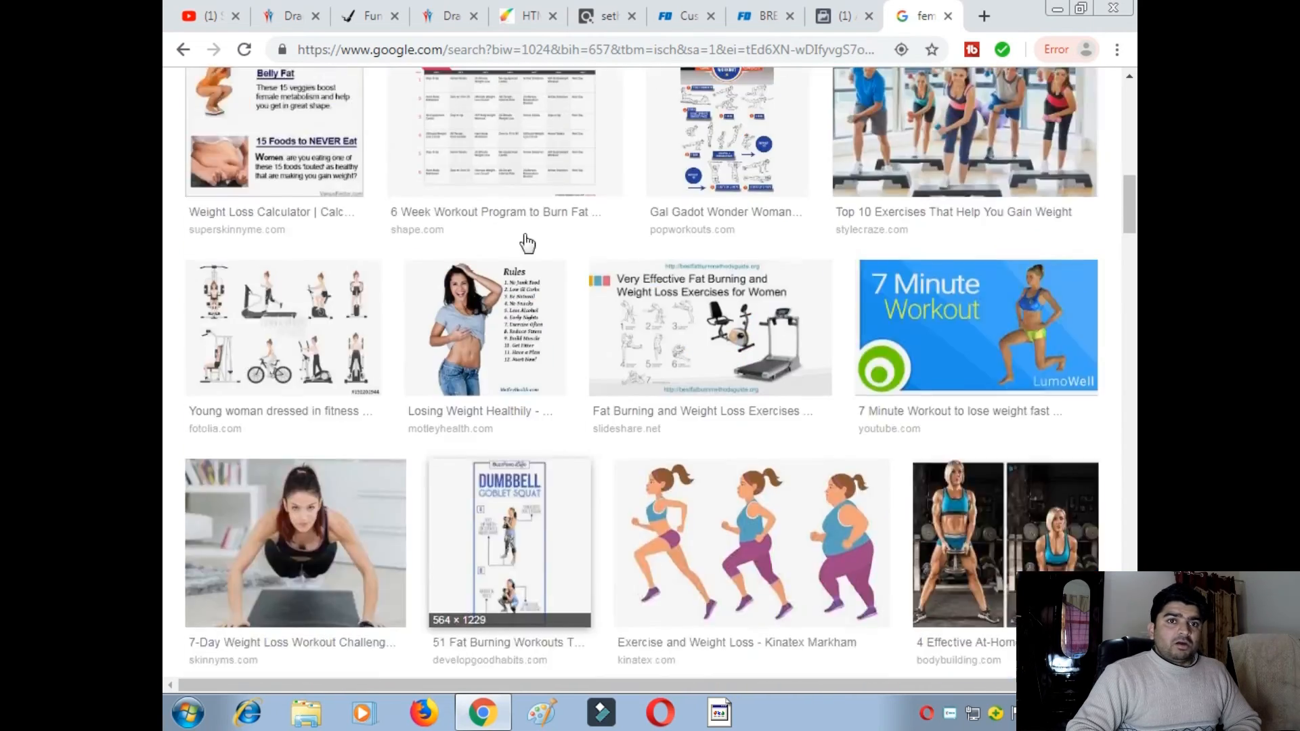
{"action": "scroll", "coordinate": [542, 132], "scroll_direction": "up", "scroll_amount": 2}
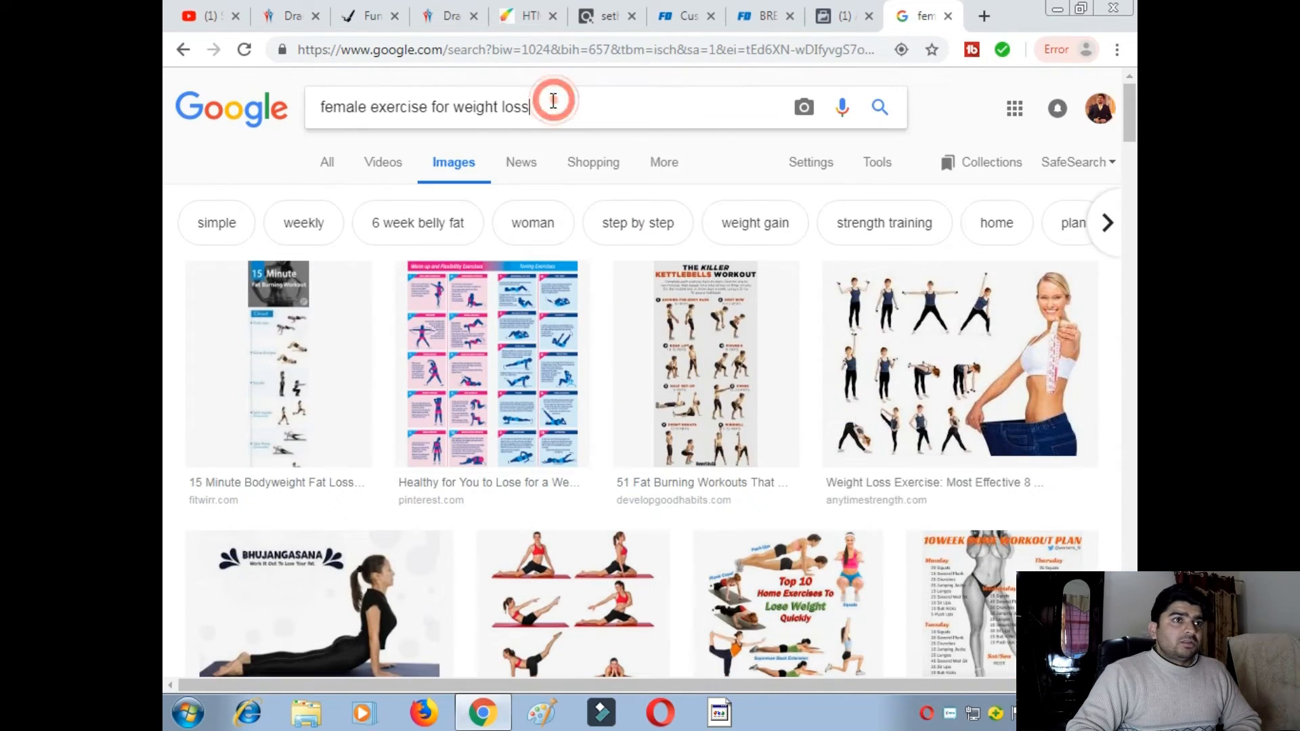
- Return to 'female exercise' image results and scroll through the workout photos
{"action": "key", "text": "BackSpace"}
{"action": "key", "text": "BackSpace"}
{"action": "key", "text": "BackSpace"}
{"action": "key", "text": "BackSpace"}
{"action": "key", "text": "BackSpace"}
{"action": "key", "text": "BackSpace"}
{"action": "key", "text": "BackSpace"}
{"action": "key", "text": "BackSpace"}
{"action": "key", "text": "BackSpace"}
{"action": "key", "text": "BackSpace"}
{"action": "key", "text": "BackSpace"}
{"action": "key", "text": "BackSpace"}
{"action": "key", "text": "BackSpace"}
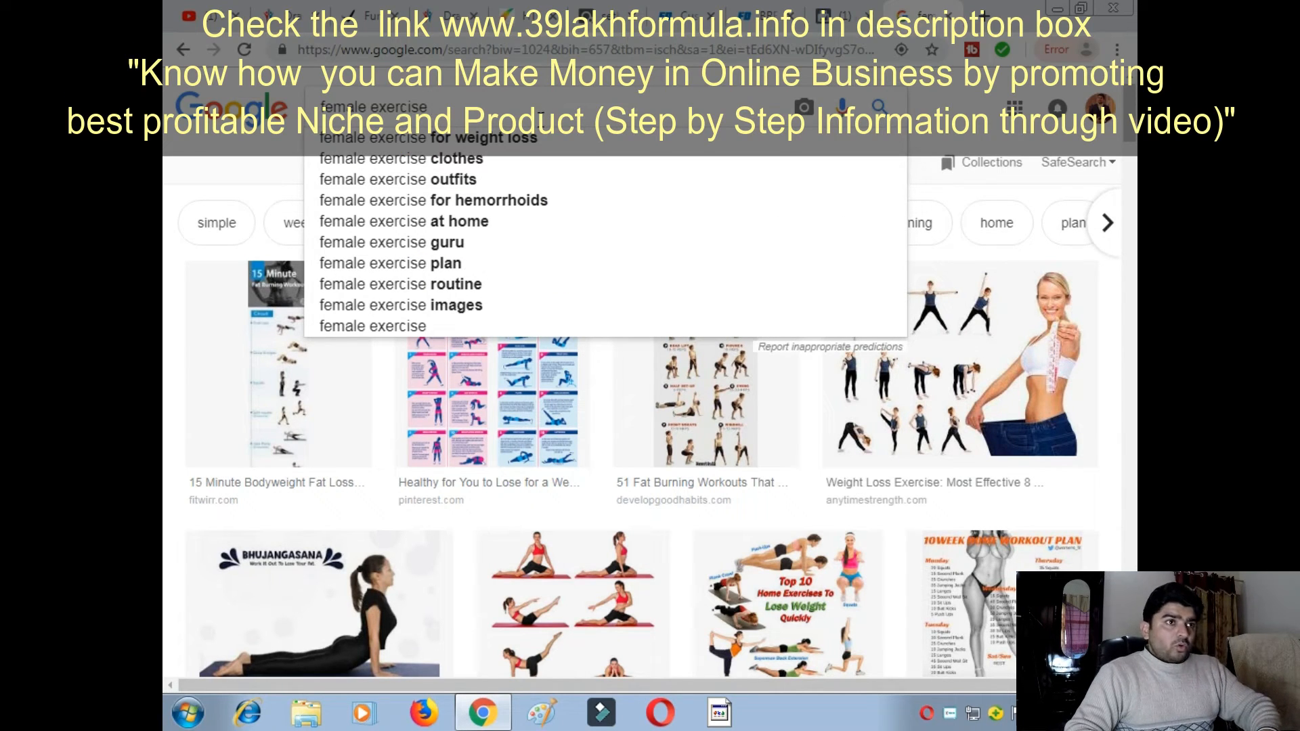
{"action": "key", "text": "Return"}
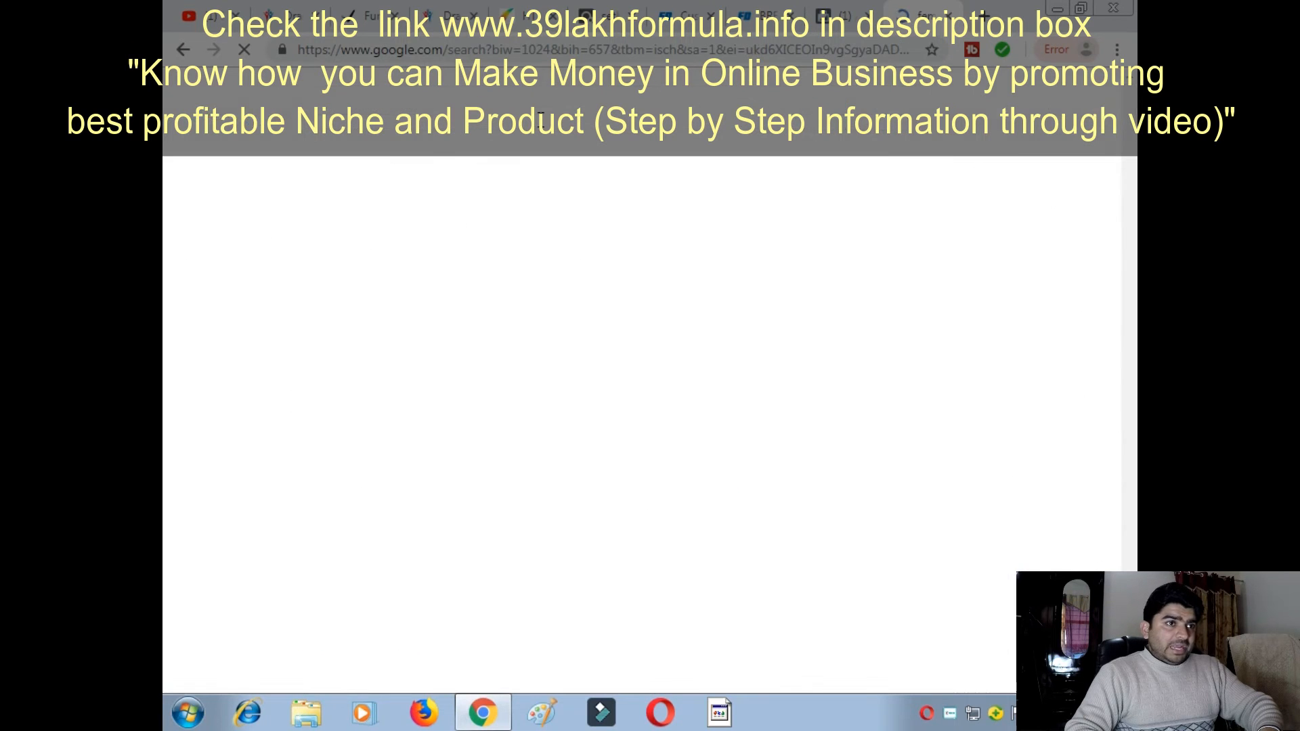
{"action": "scroll", "coordinate": [667, 335], "scroll_direction": "down", "scroll_amount": 4}
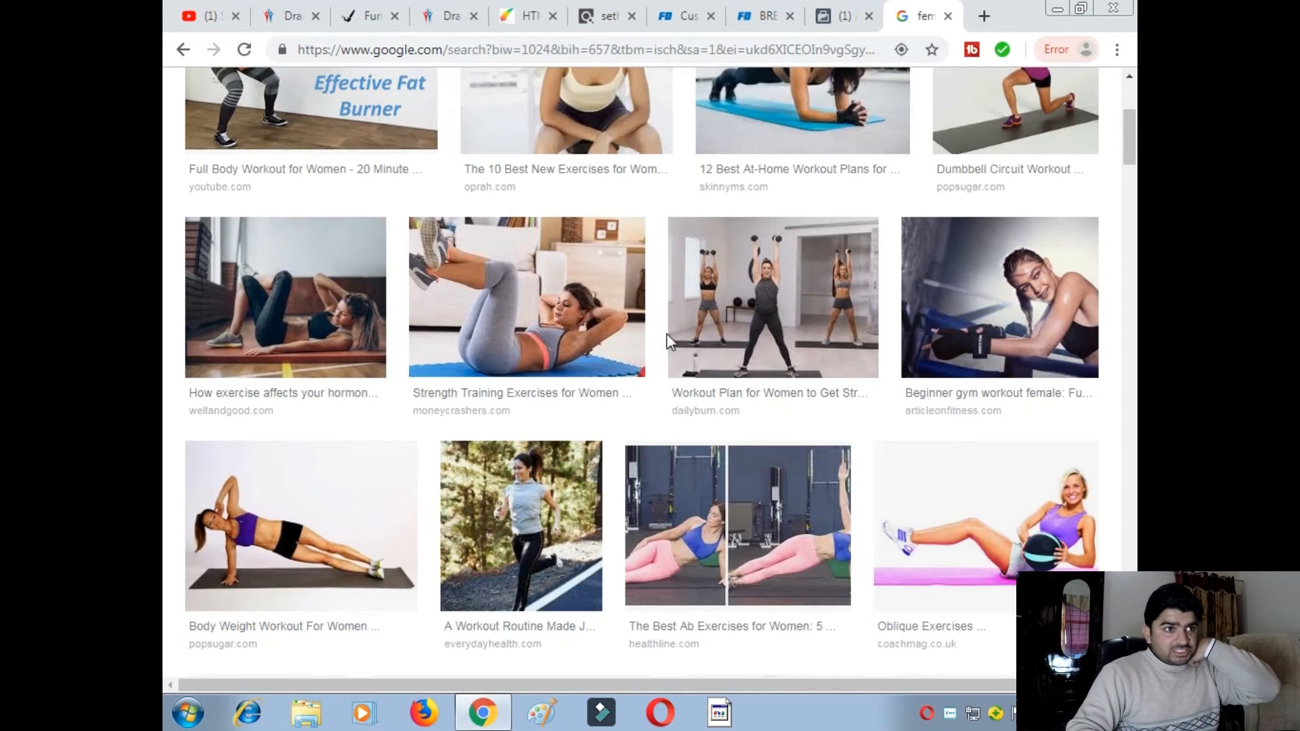
{"action": "scroll", "coordinate": [658, 331], "scroll_direction": "down", "scroll_amount": 4}
{"action": "scroll", "coordinate": [656, 342], "scroll_direction": "down", "scroll_amount": 6}
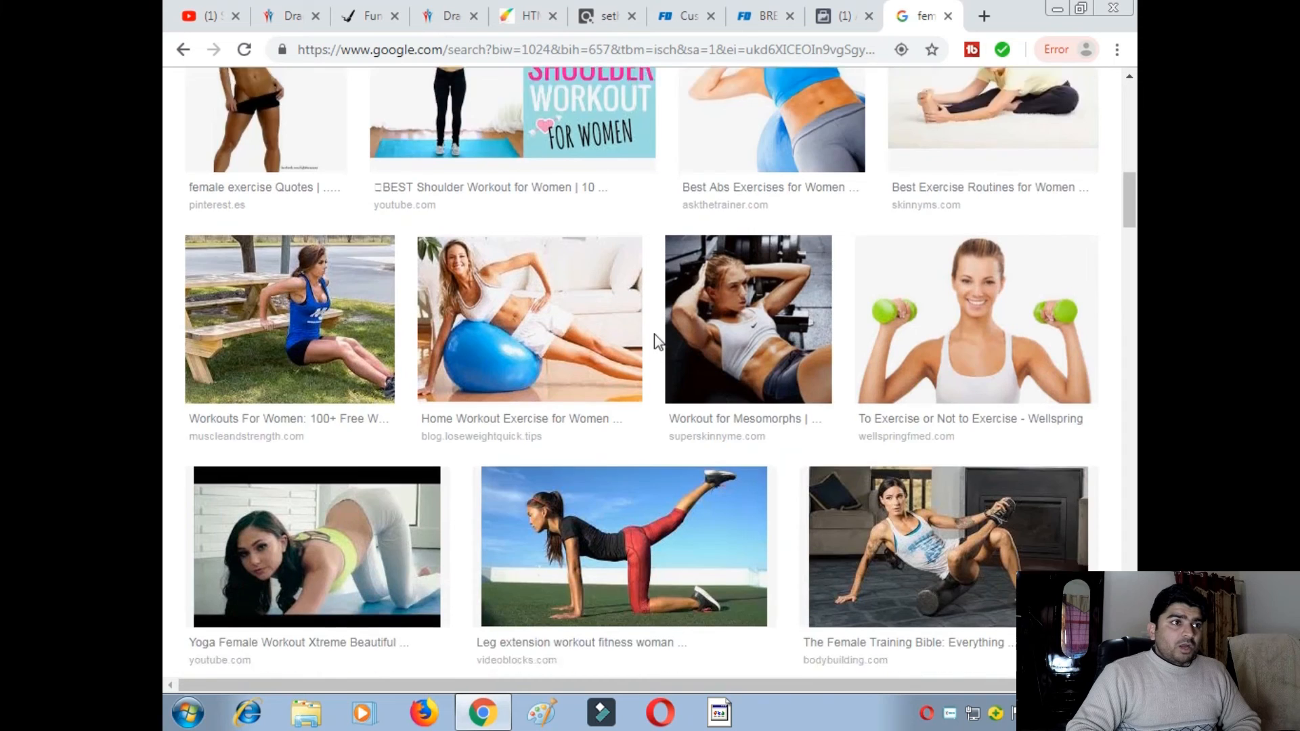
{"action": "scroll", "coordinate": [656, 342], "scroll_direction": "down", "scroll_amount": 4}
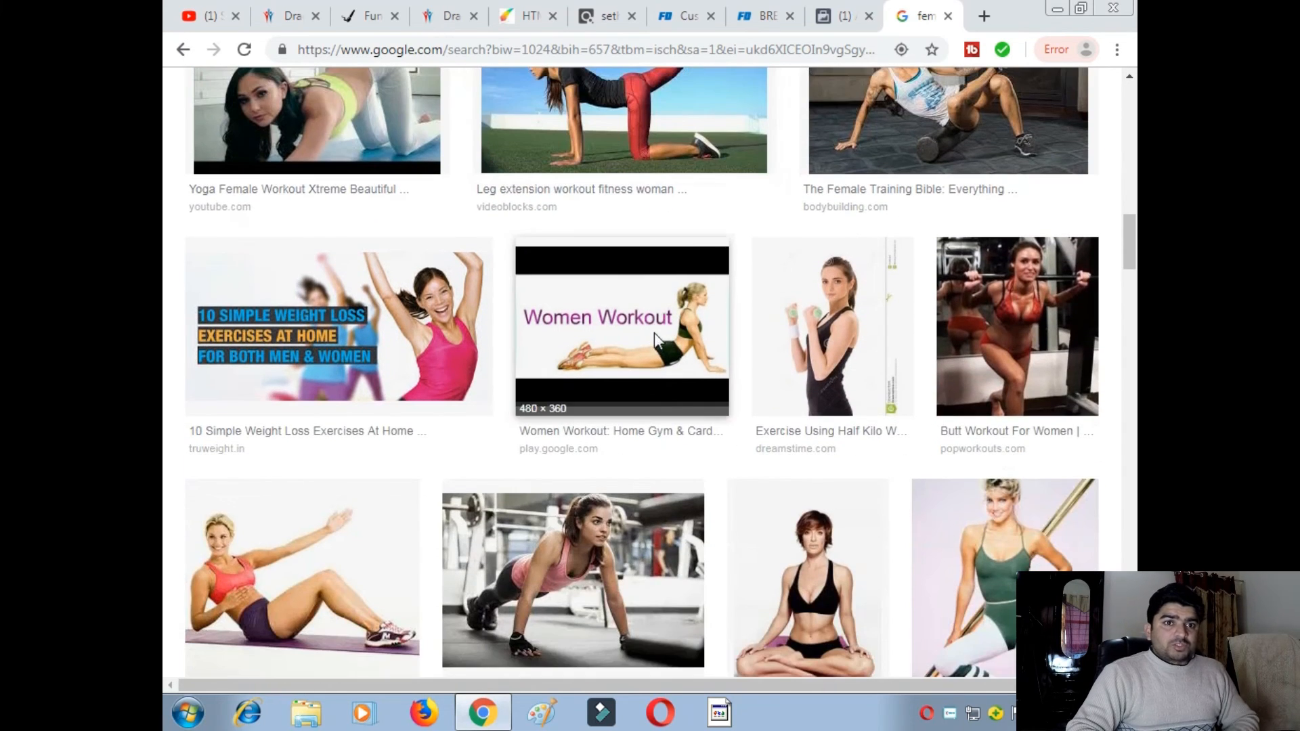
{"action": "scroll", "coordinate": [658, 341], "scroll_direction": "down", "scroll_amount": 4}
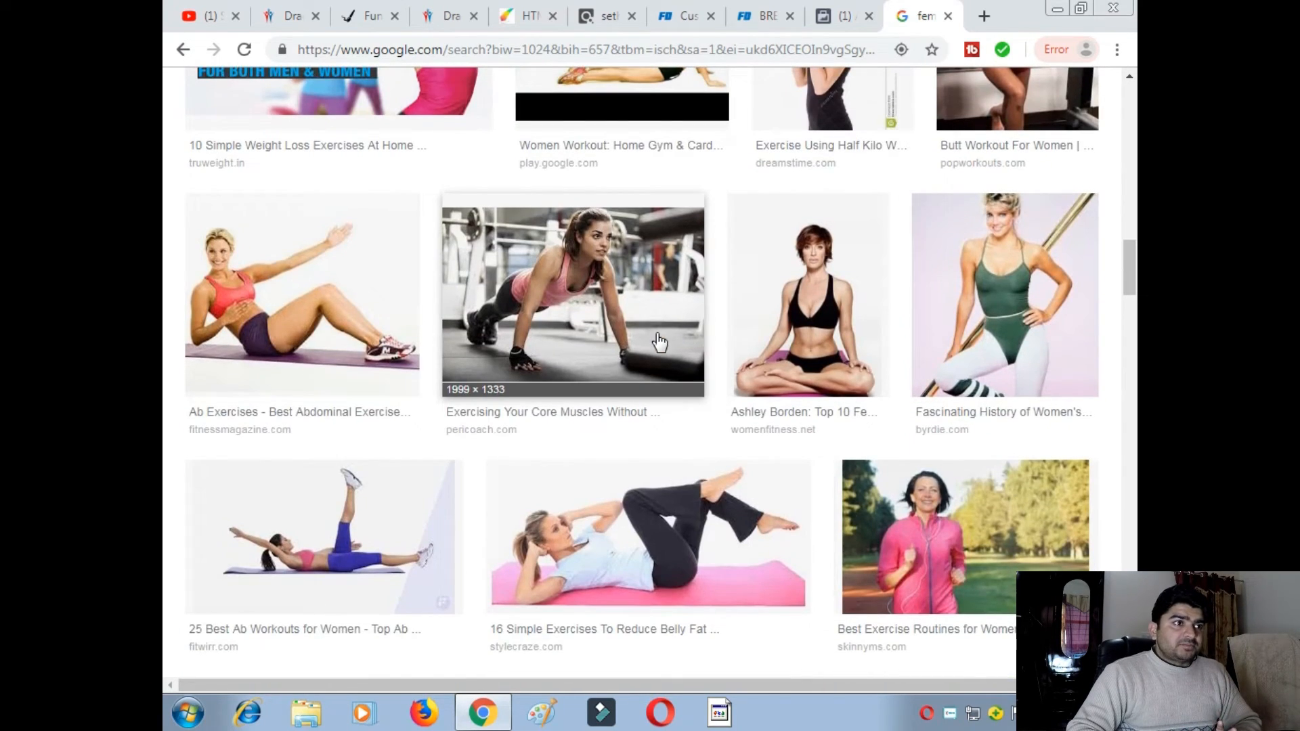
{"action": "scroll", "coordinate": [658, 342], "scroll_direction": "down", "scroll_amount": 3}
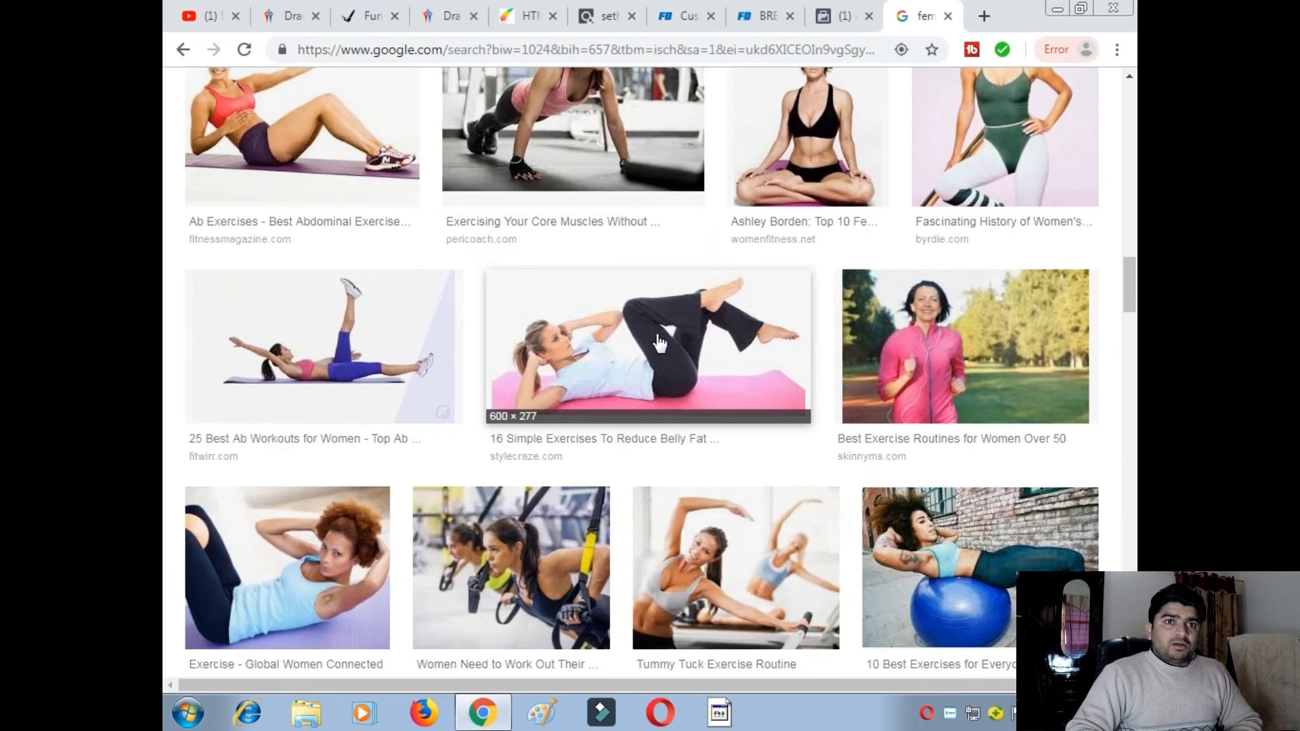
{"action": "scroll", "coordinate": [658, 341], "scroll_direction": "down", "scroll_amount": 3}
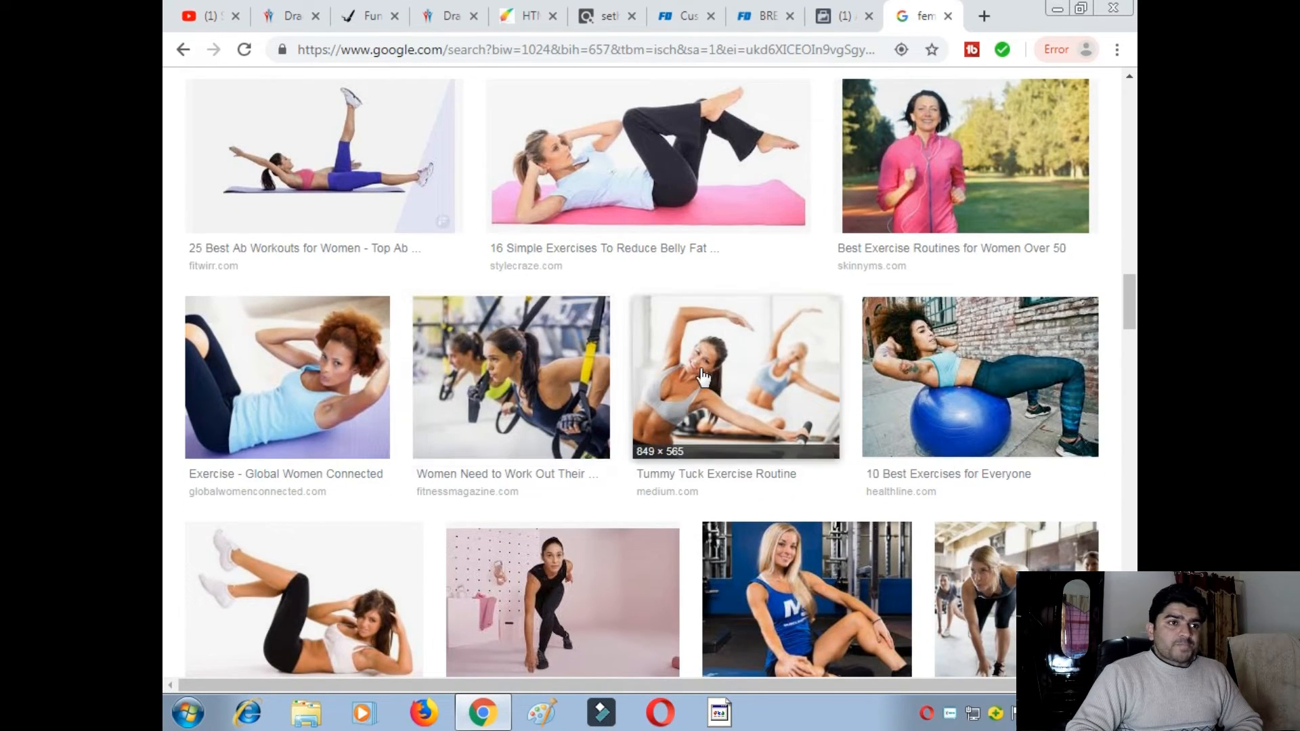
- Save the Tummy Tuck Exercise Routine photo to the Desktop as fitness.jpeg
{"action": "left_click", "coordinate": [738, 362]}
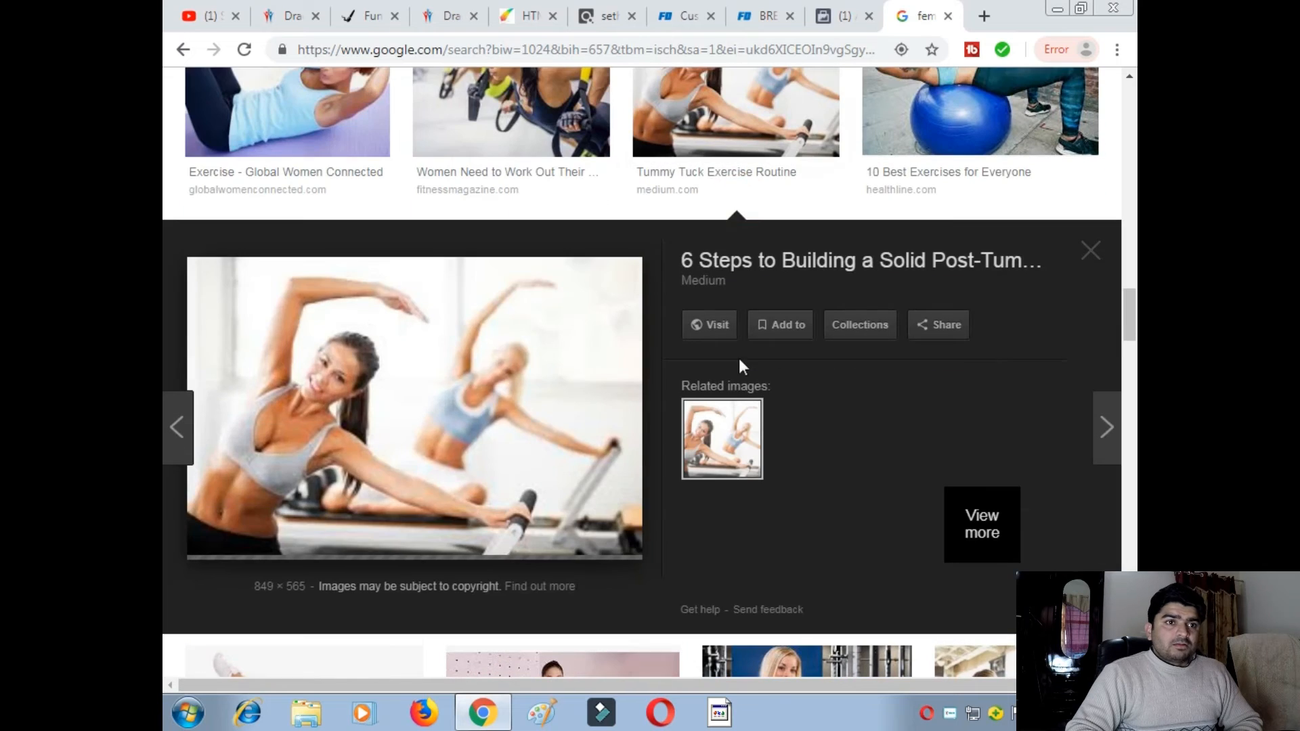
{"action": "middle_click", "coordinate": [445, 392]}
{"action": "scroll", "coordinate": [488, 338], "scroll_direction": "down", "scroll_amount": 1}
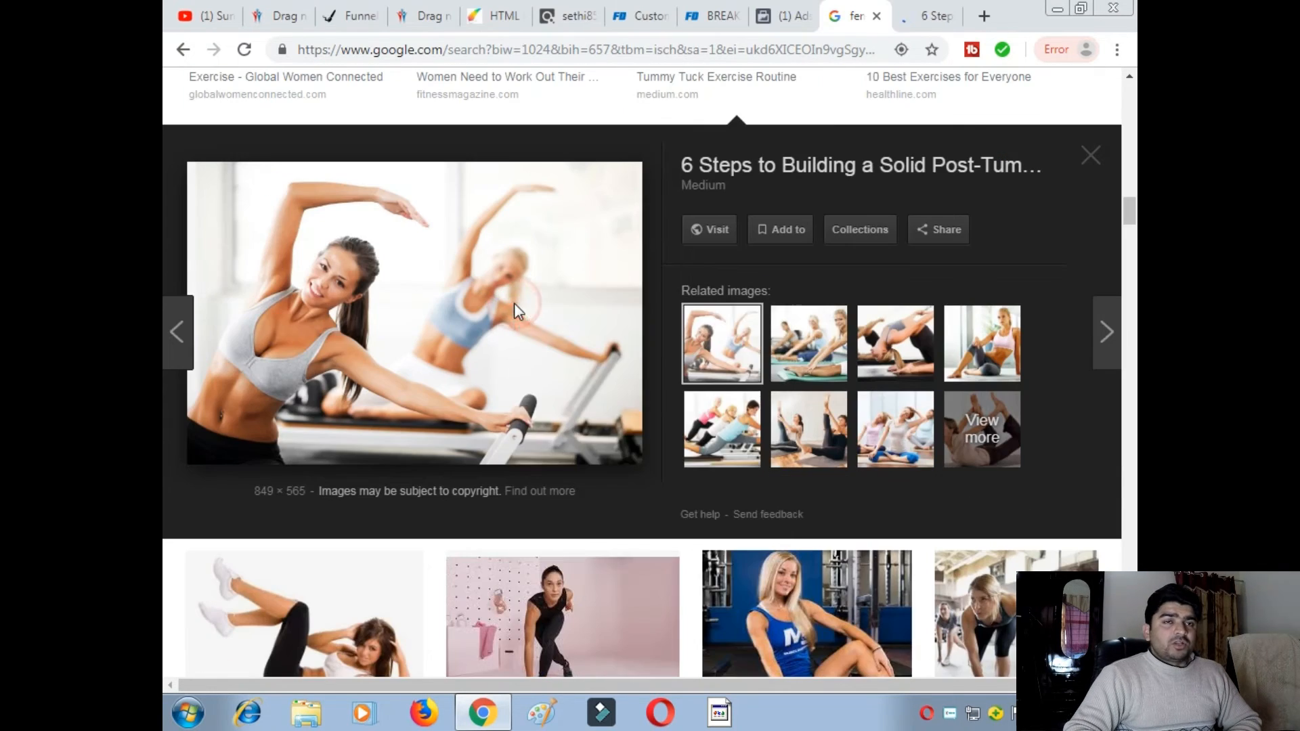
{"action": "right_click", "coordinate": [514, 303]}
{"action": "left_click", "coordinate": [572, 477]}
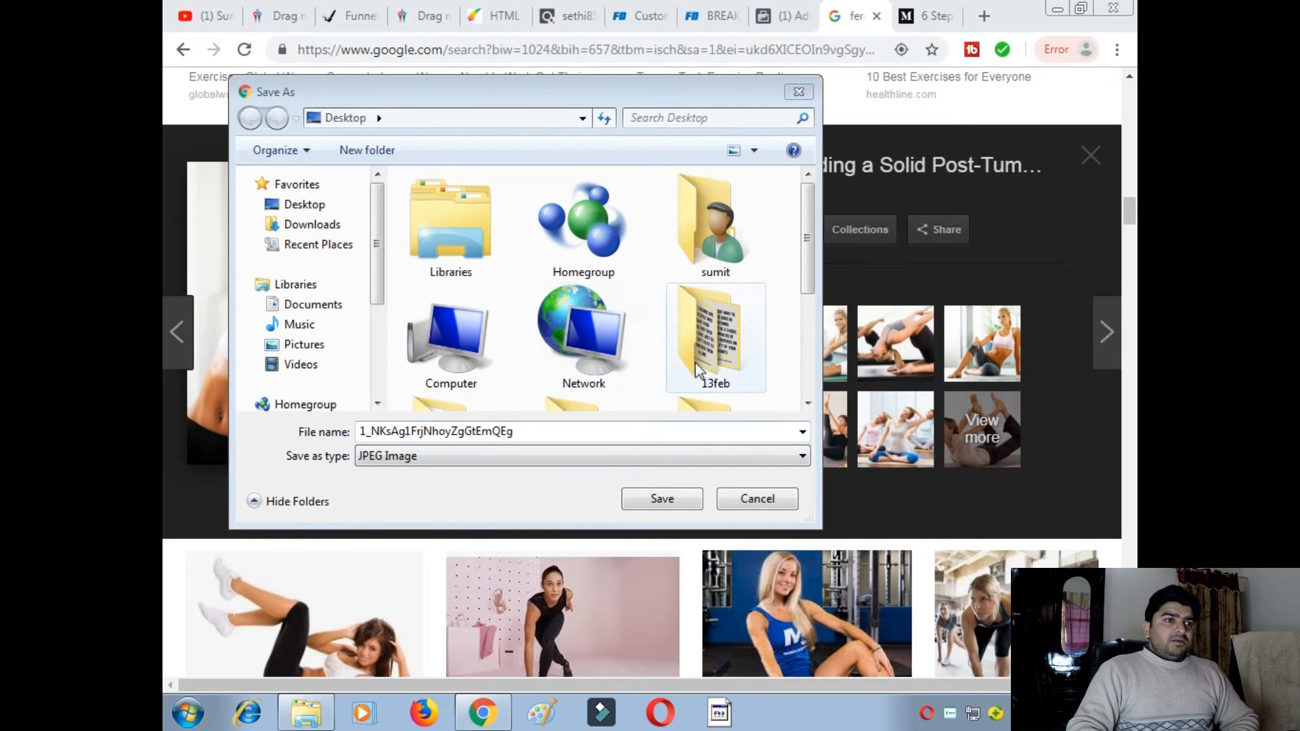
{"action": "left_click", "coordinate": [549, 430]}
{"action": "left_click_drag", "start_coordinate": [550, 431], "coordinate": [361, 430]}
{"action": "type", "text": "fitness"}
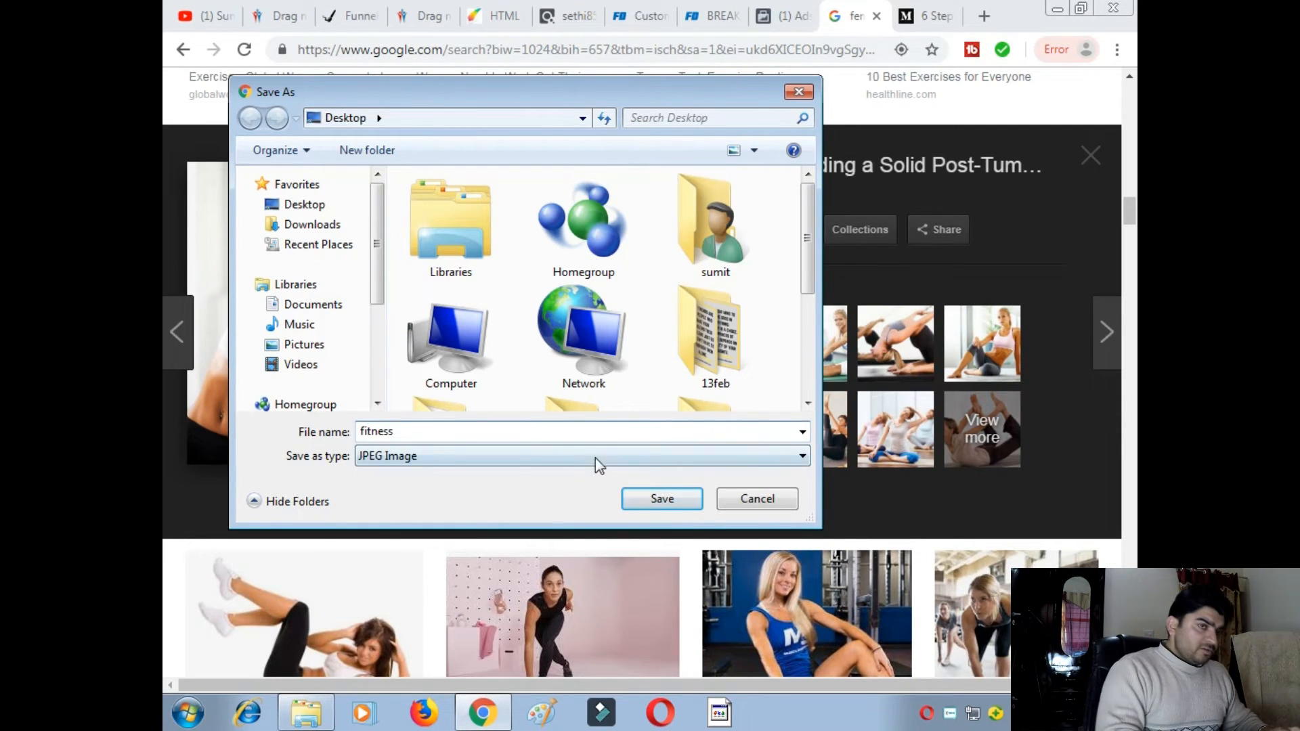
{"action": "left_click", "coordinate": [697, 497]}
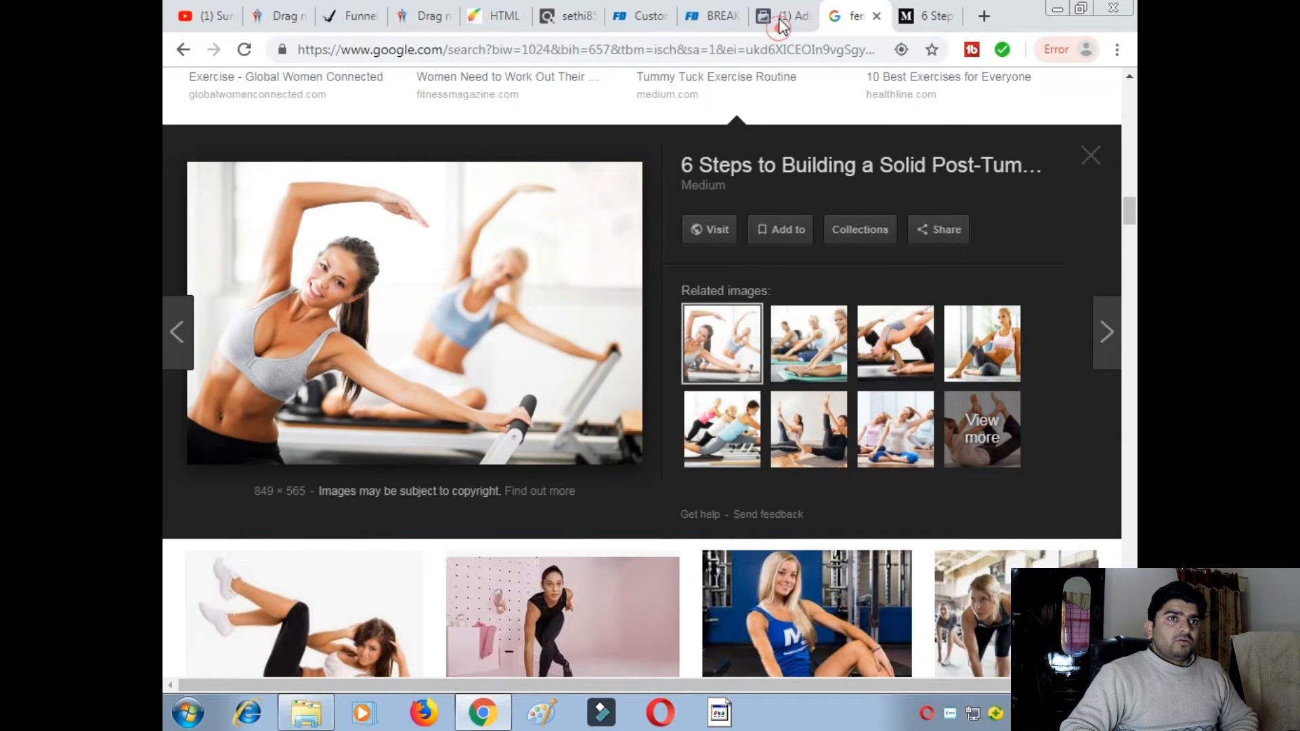
{"action": "left_click", "coordinate": [806, 21]}
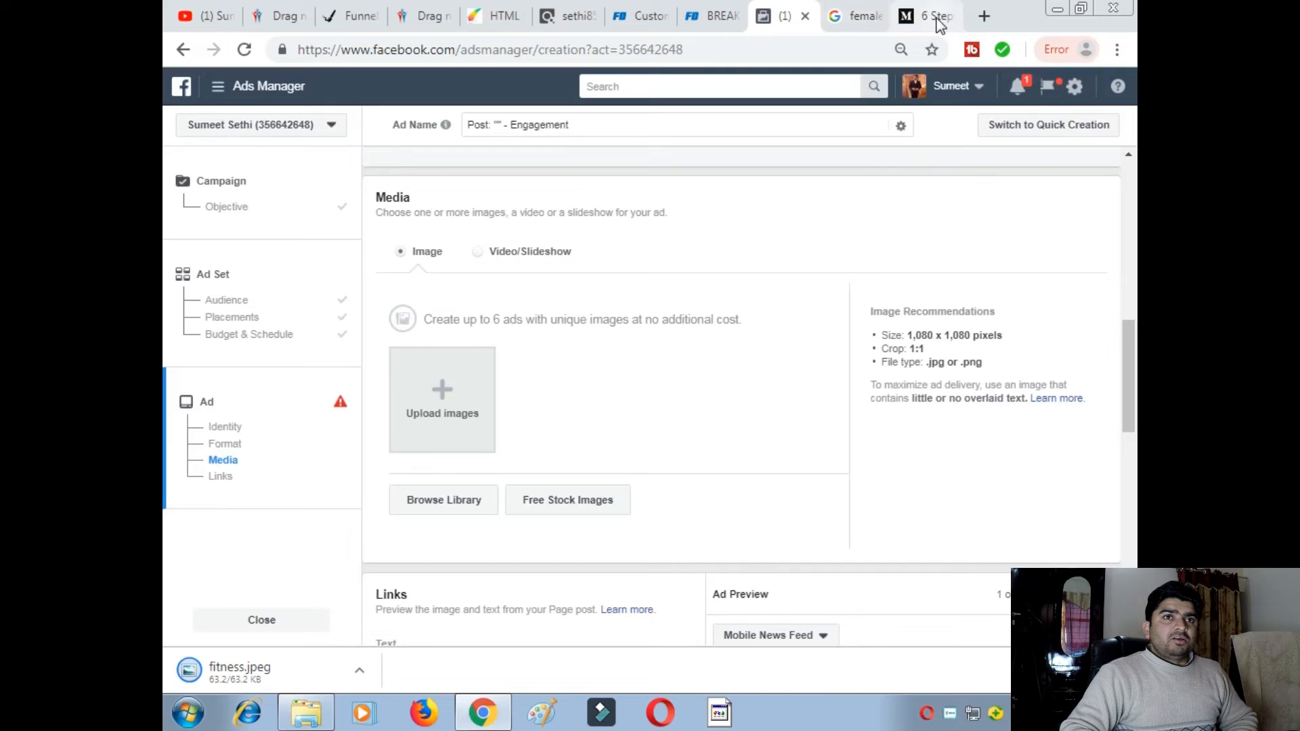
- Close the 6 Steps article and the Google Images tabs
{"action": "left_click", "coordinate": [929, 19]}
{"action": "left_click", "coordinate": [948, 15]}
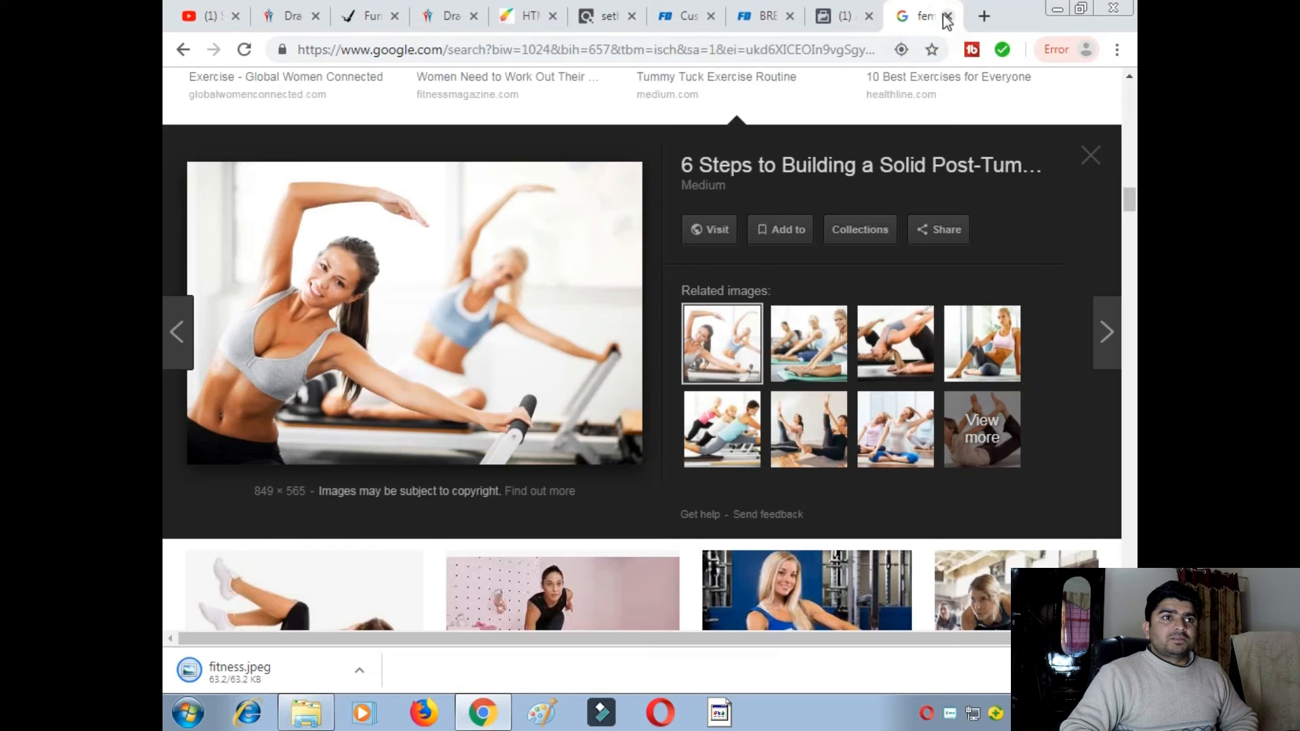
{"action": "left_click", "coordinate": [948, 15]}
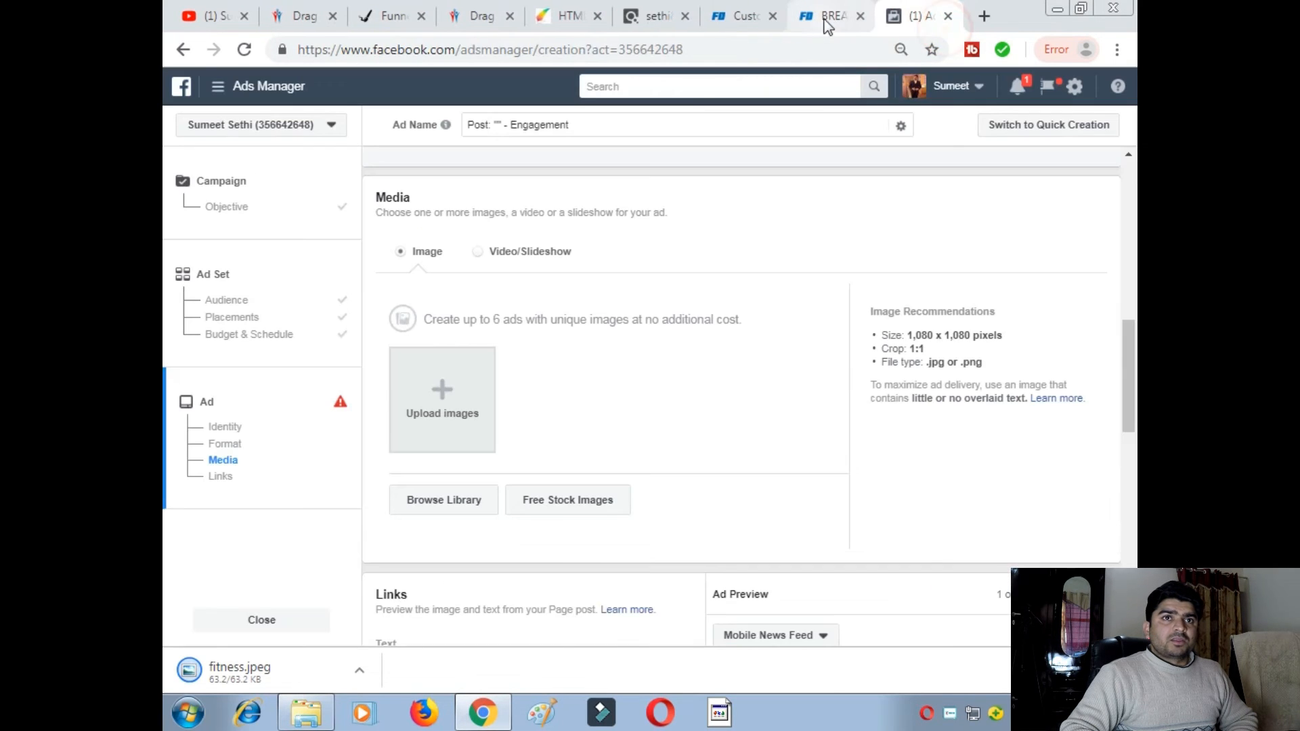
- Upload fitness.jpeg as the ad's image, dismissing the extra file picker afterwards
{"action": "left_click", "coordinate": [437, 400]}
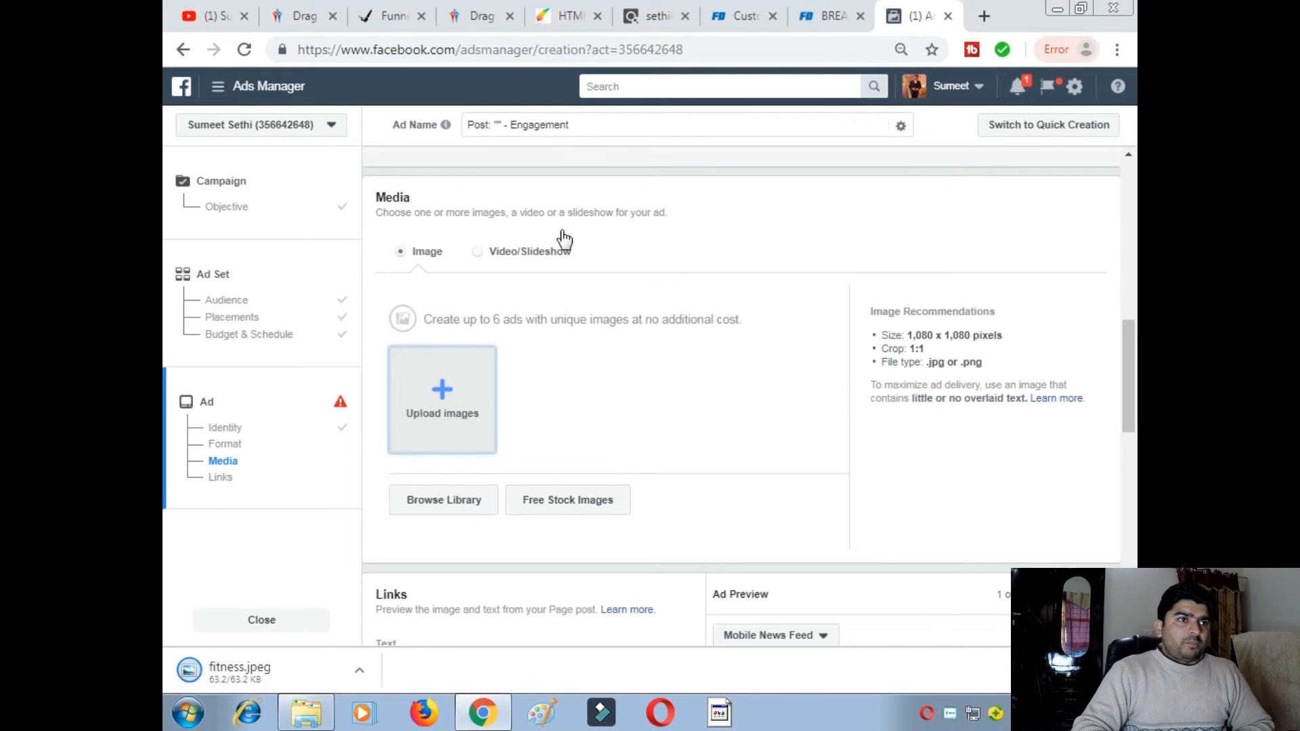
{"action": "left_click", "coordinate": [453, 414]}
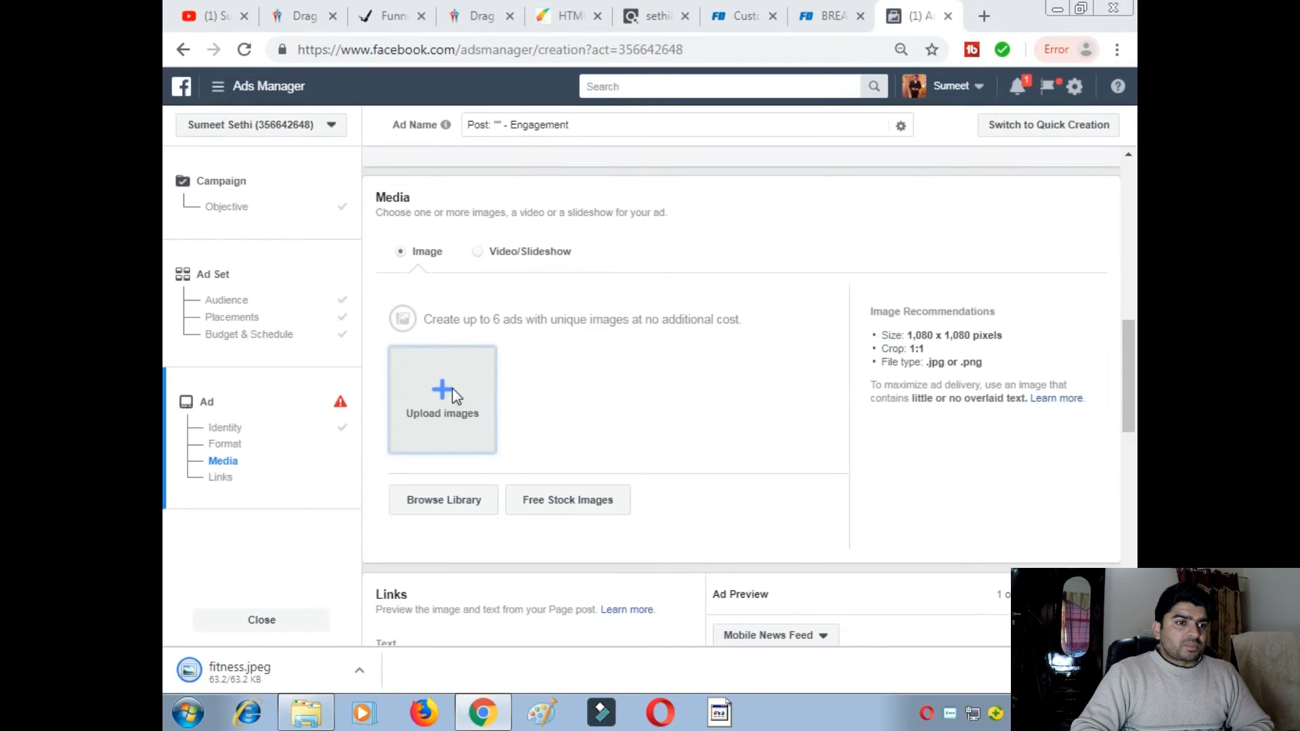
{"action": "left_click_drag", "start_coordinate": [804, 224], "coordinate": [818, 397]}
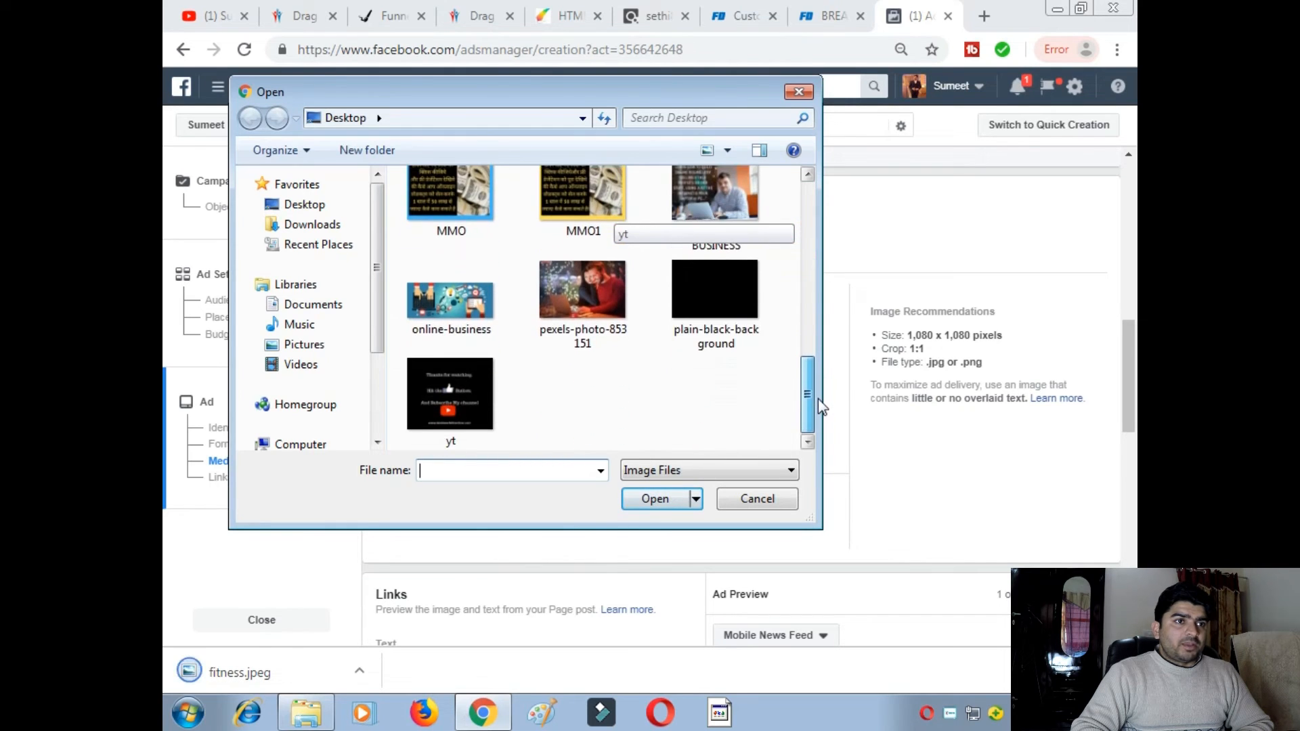
{"action": "left_click_drag", "start_coordinate": [804, 395], "coordinate": [804, 387]}
{"action": "left_click", "coordinate": [521, 470]}
{"action": "type", "text": "f"}
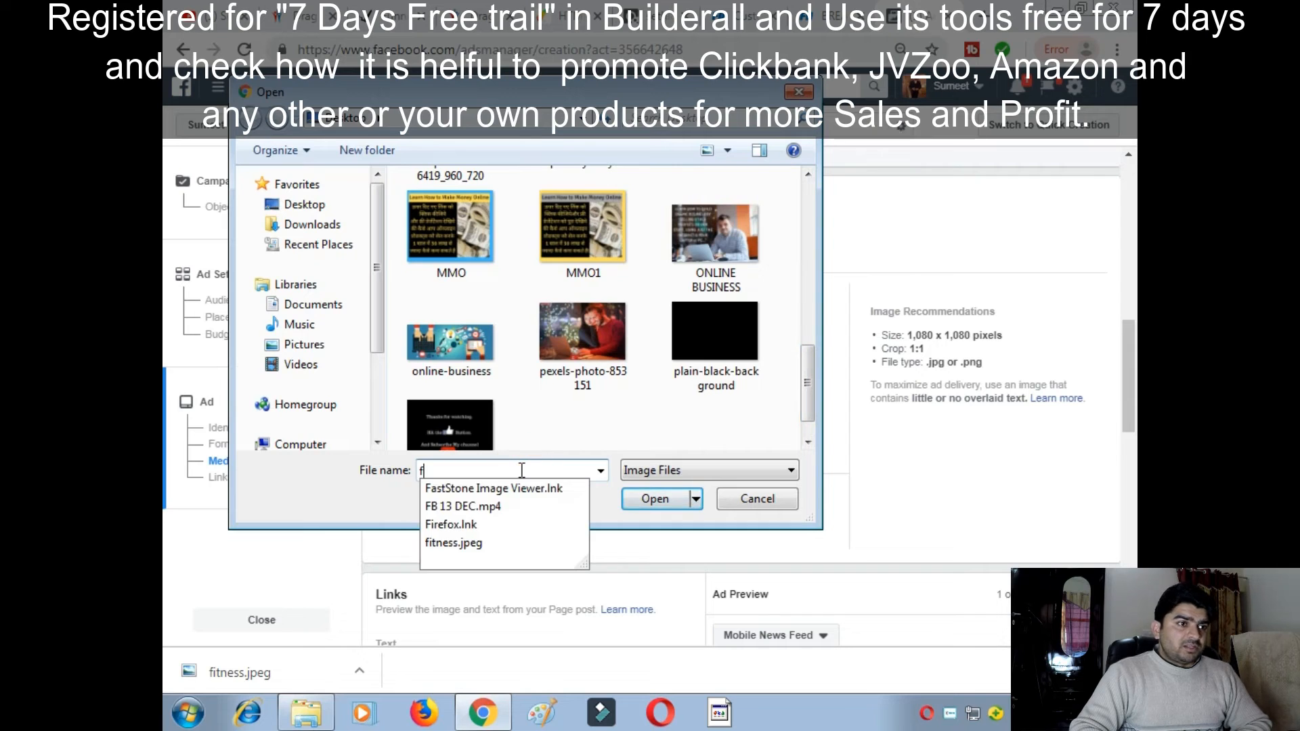
{"action": "type", "text": "i"}
{"action": "left_click", "coordinate": [497, 506]}
{"action": "left_click", "coordinate": [662, 502]}
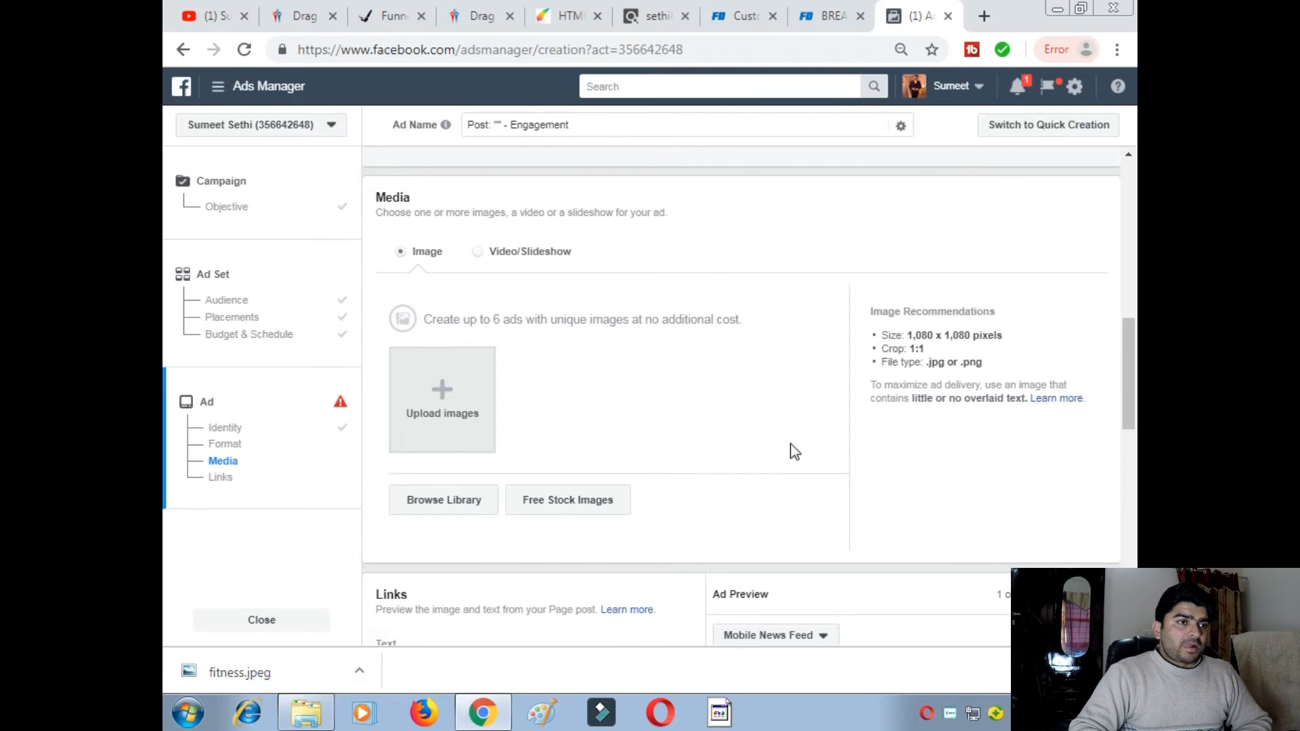
{"action": "left_click", "coordinate": [442, 393]}
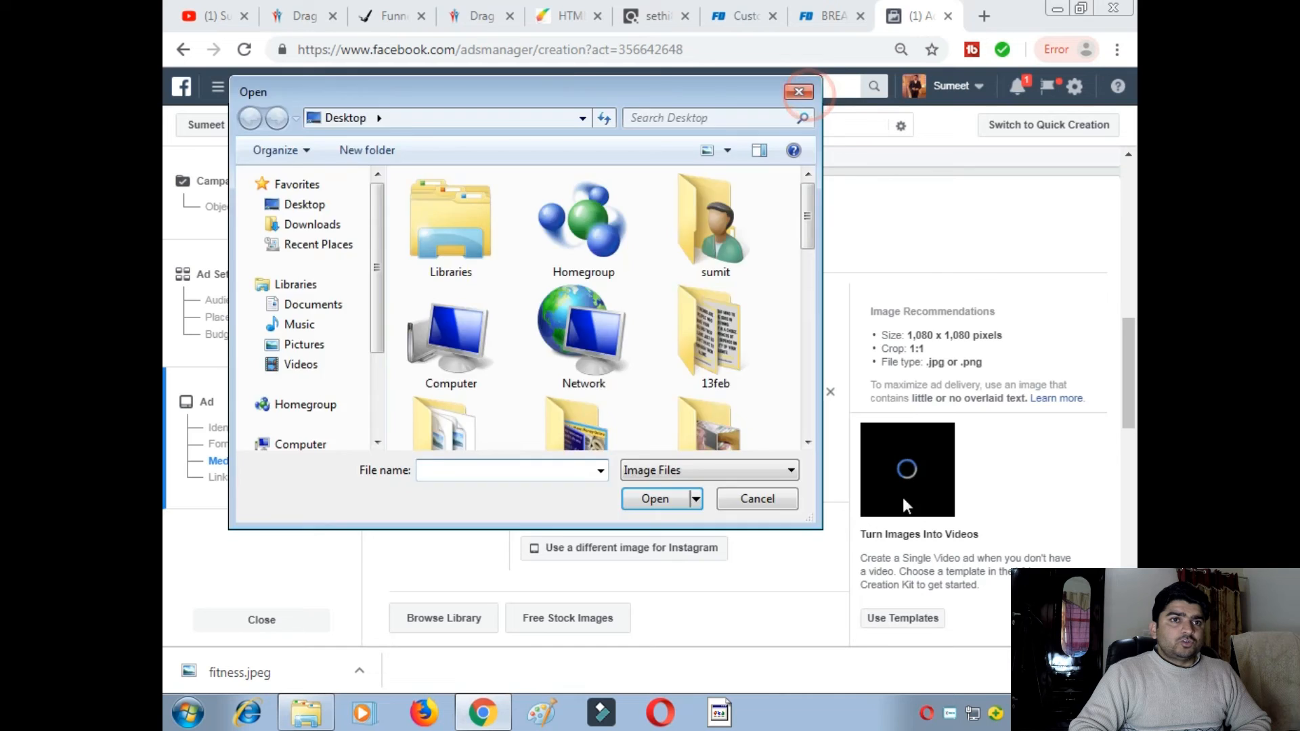
{"action": "left_click", "coordinate": [799, 91]}
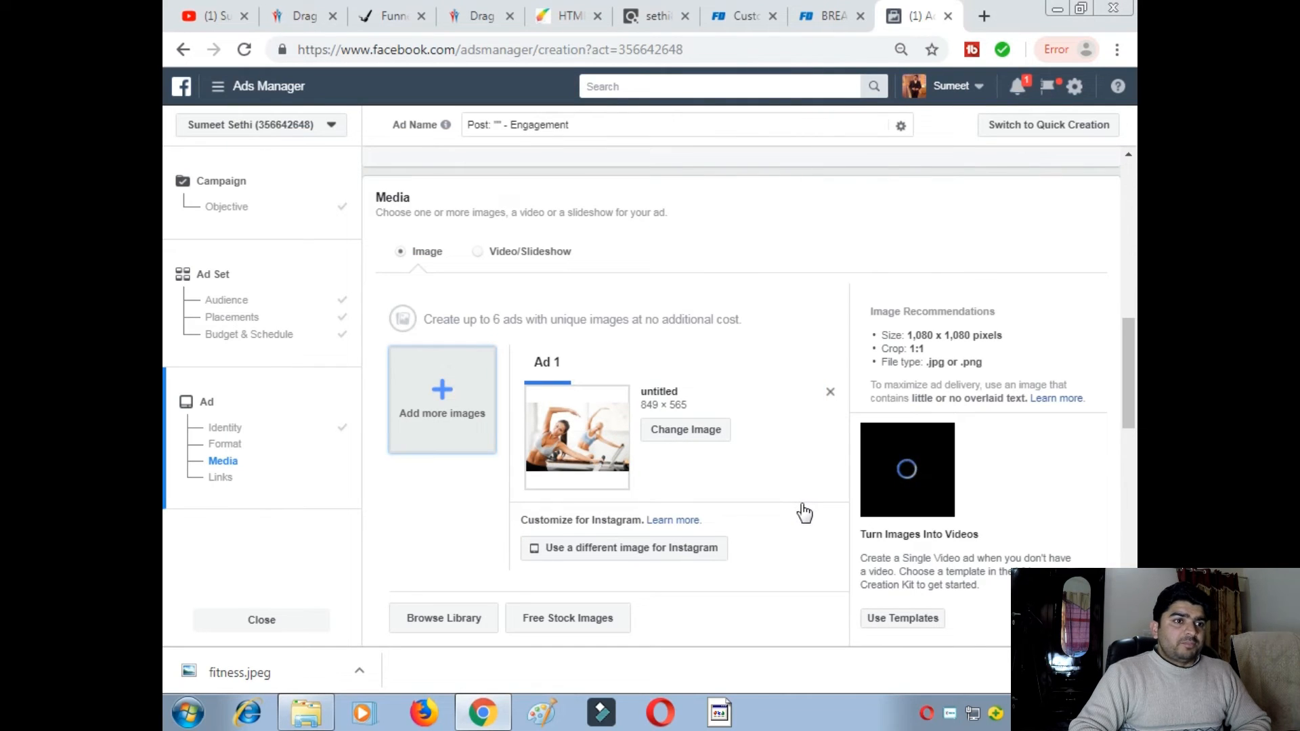
{"action": "scroll", "coordinate": [633, 471], "scroll_direction": "down", "scroll_amount": 4}
{"action": "scroll", "coordinate": [908, 328], "scroll_direction": "up", "scroll_amount": 3}
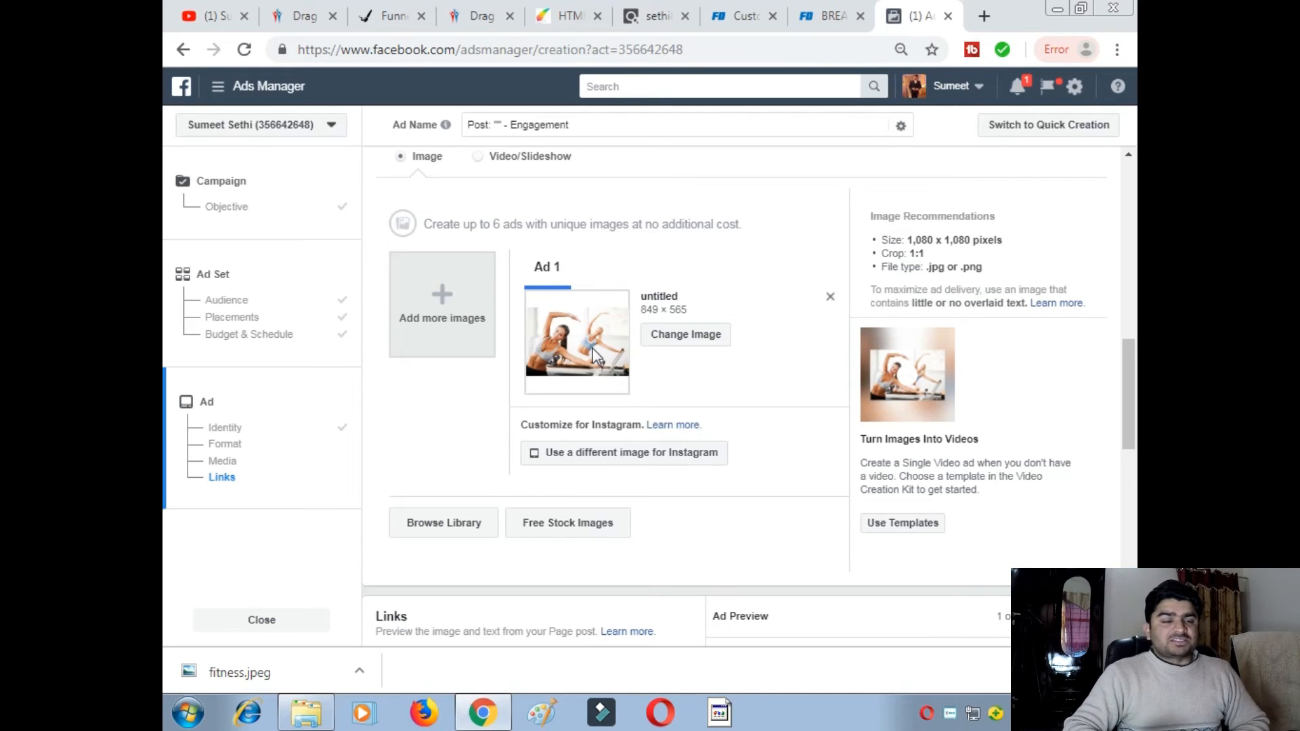
{"action": "scroll", "coordinate": [593, 362], "scroll_direction": "down", "scroll_amount": 6}
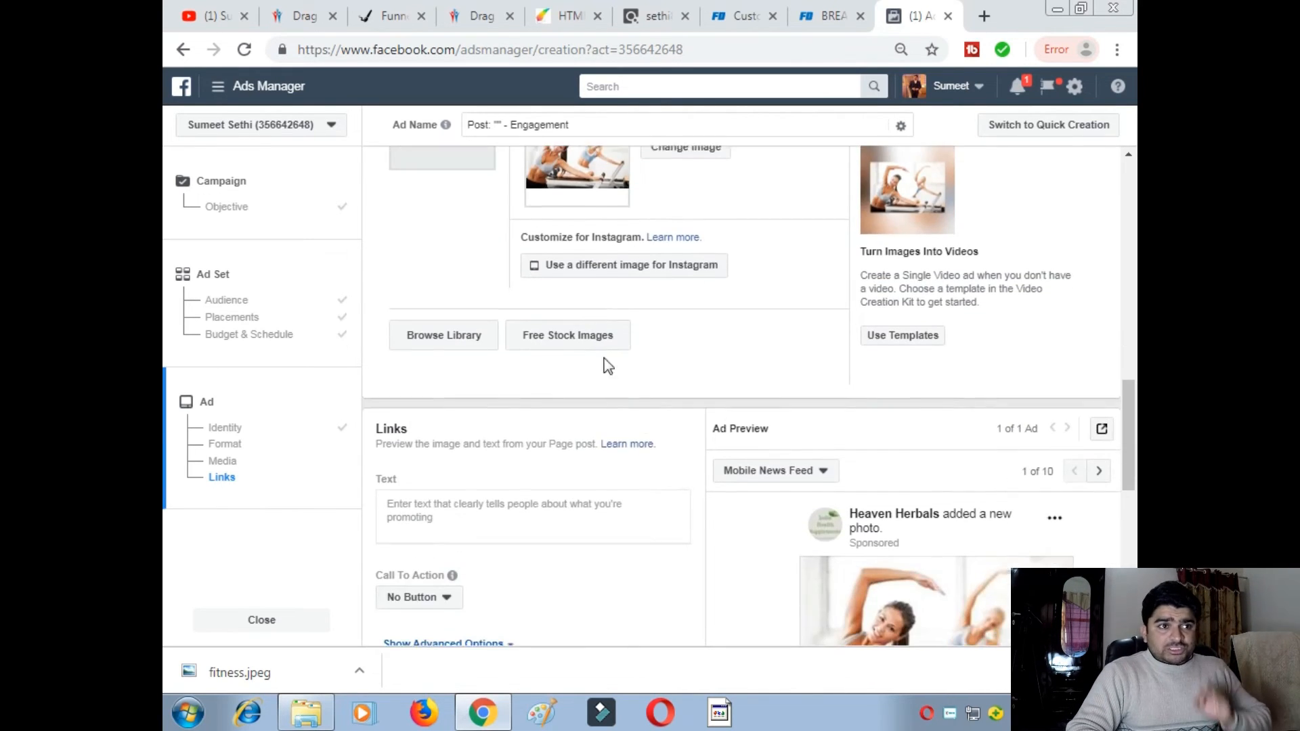
{"action": "scroll", "coordinate": [749, 339], "scroll_direction": "up", "scroll_amount": 2}
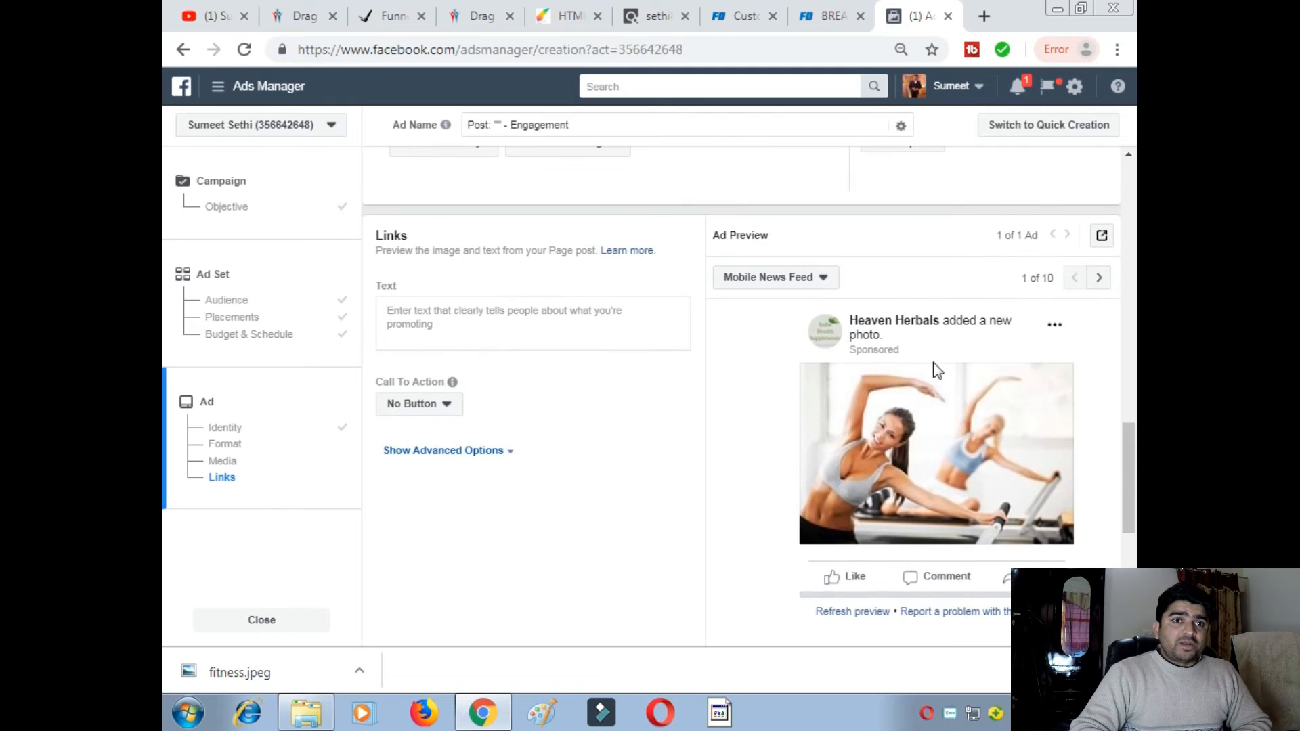
{"action": "scroll", "coordinate": [427, 419], "scroll_direction": "up", "scroll_amount": 3}
{"action": "scroll", "coordinate": [487, 521], "scroll_direction": "down", "scroll_amount": 1}
{"action": "scroll", "coordinate": [474, 531], "scroll_direction": "up", "scroll_amount": 3}
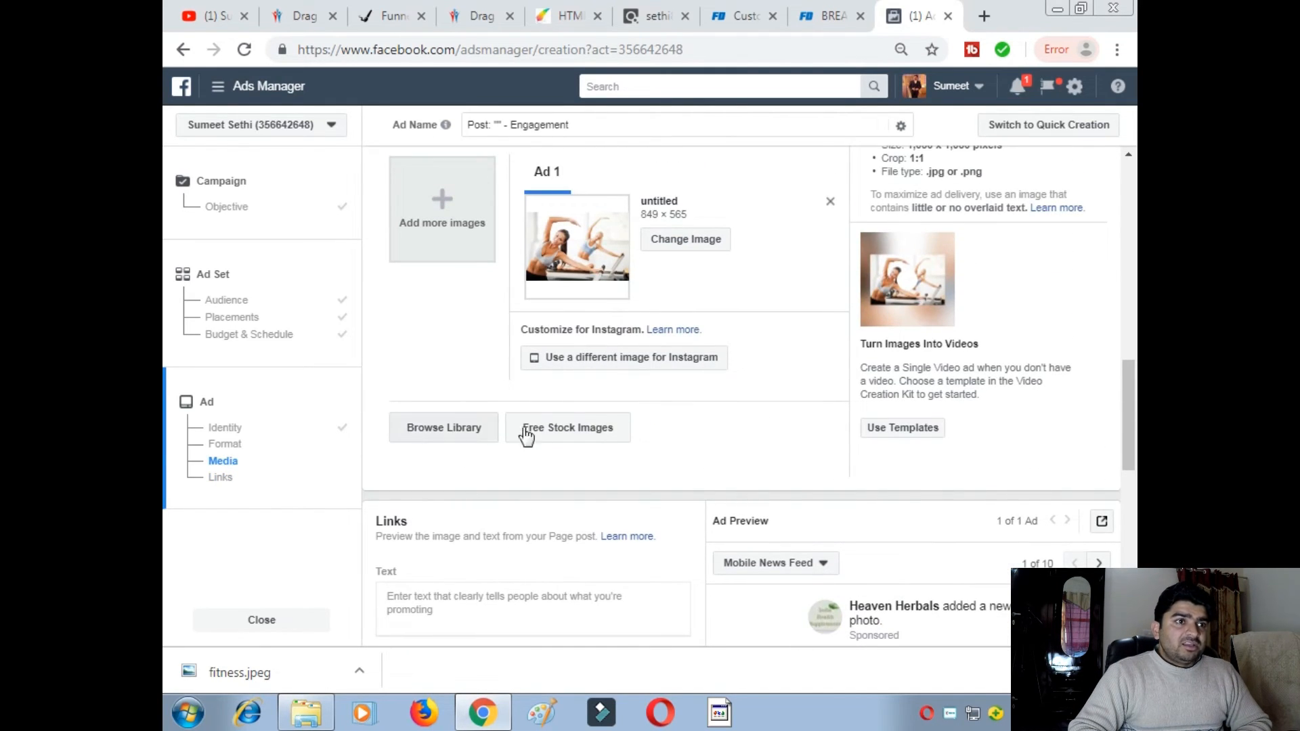
{"action": "scroll", "coordinate": [557, 522], "scroll_direction": "down", "scroll_amount": 2}
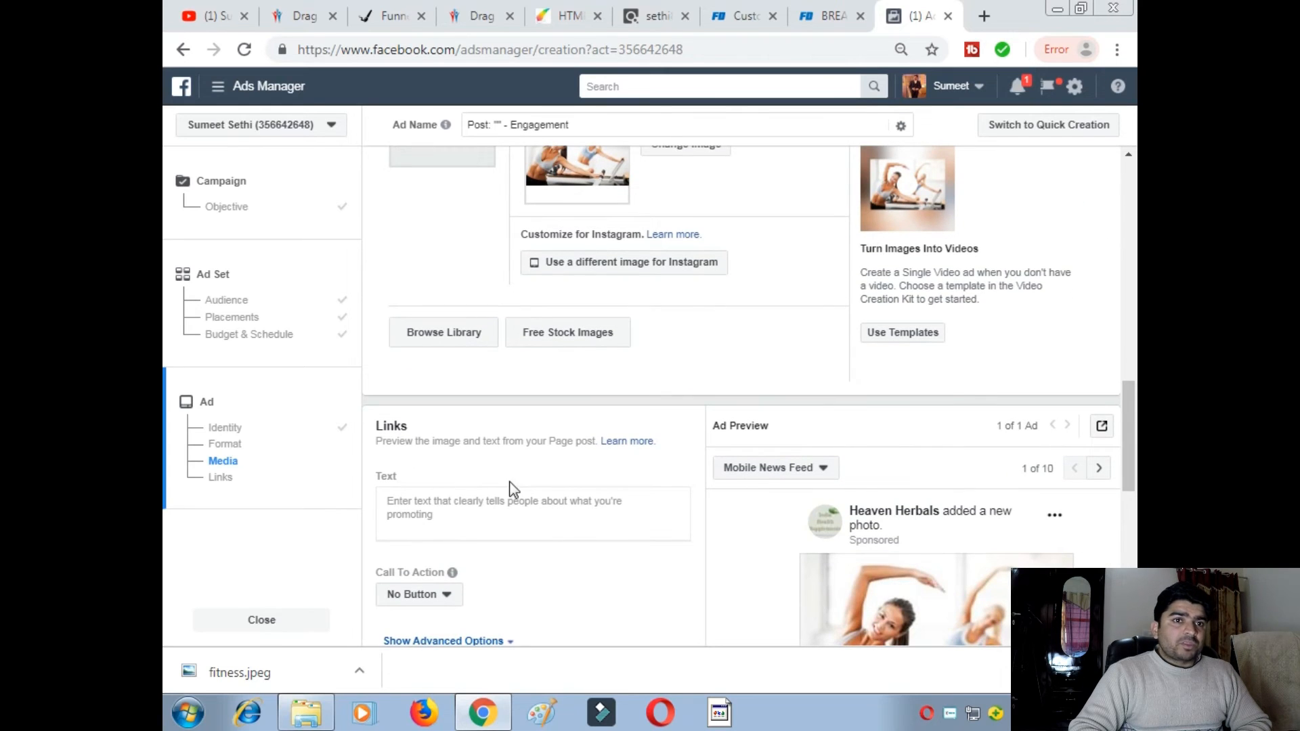
- Browse the Square and Vertical video templates, then close the kit without applying one
{"action": "left_click", "coordinate": [447, 500]}
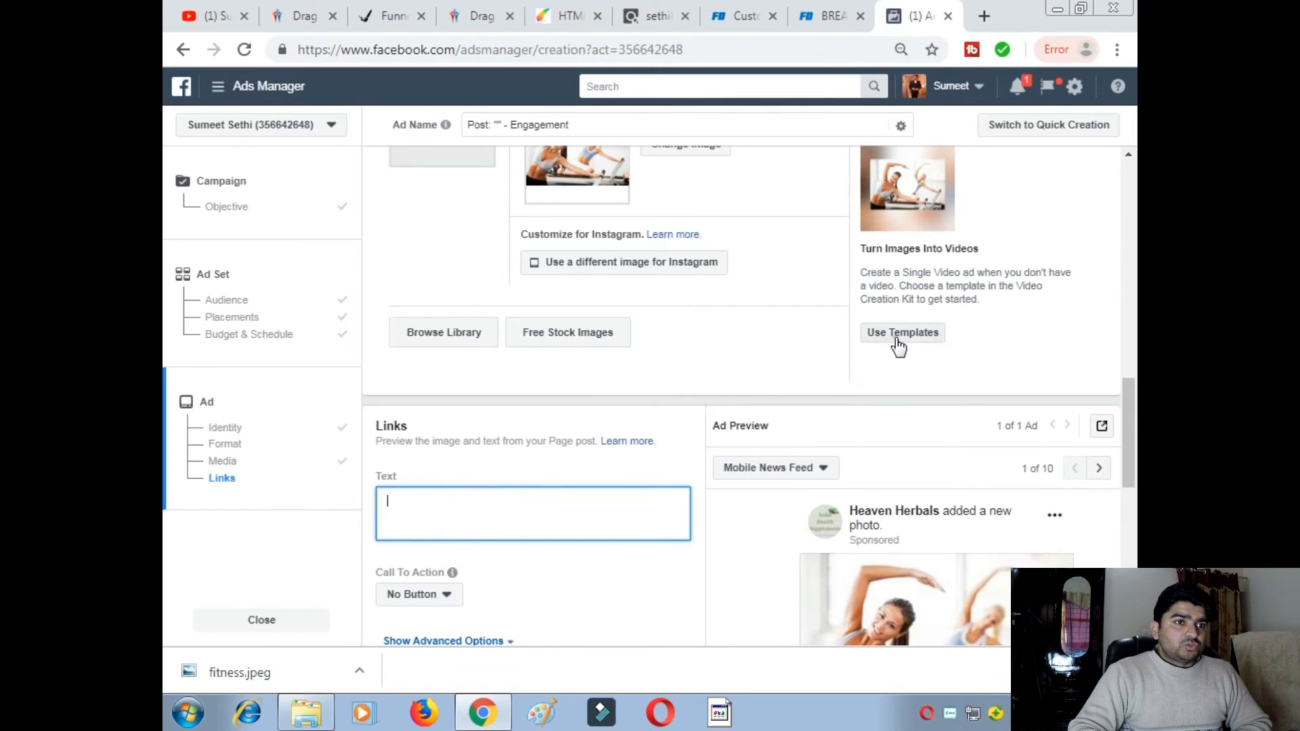
{"action": "left_click", "coordinate": [897, 336]}
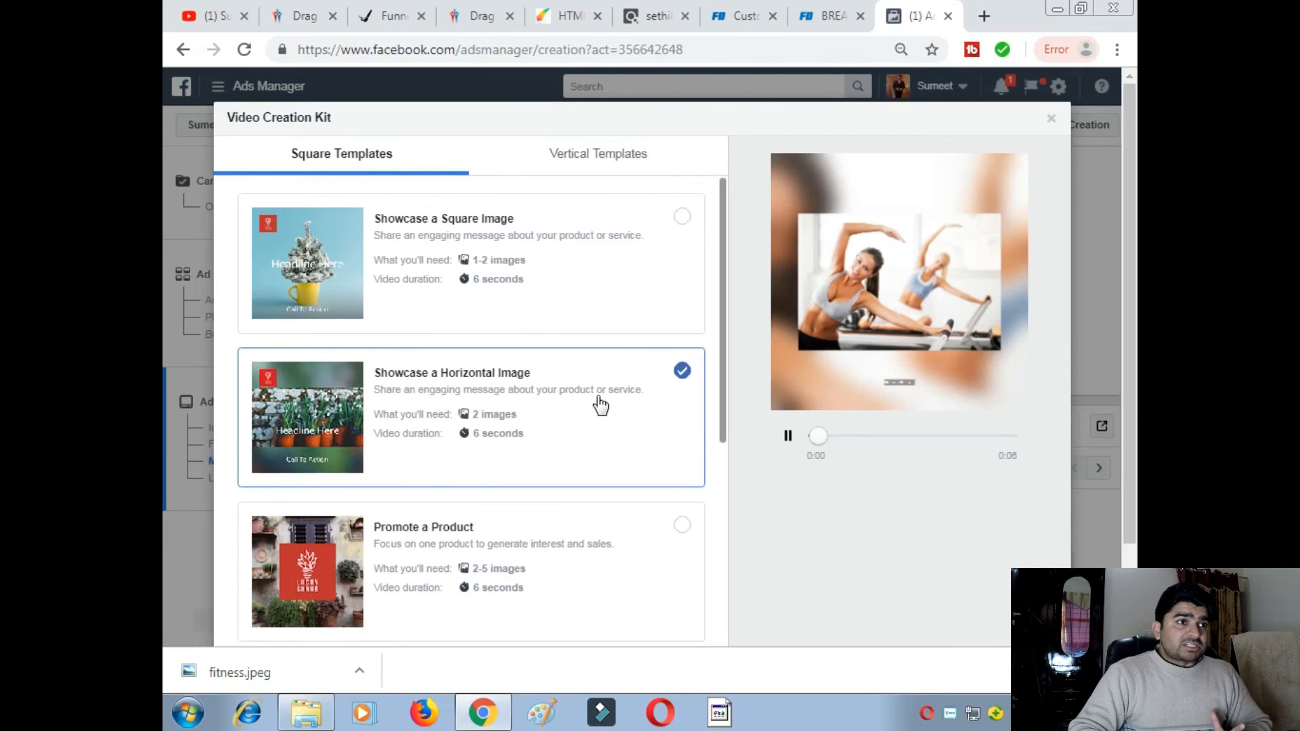
{"action": "scroll", "coordinate": [601, 406], "scroll_direction": "down", "scroll_amount": 3}
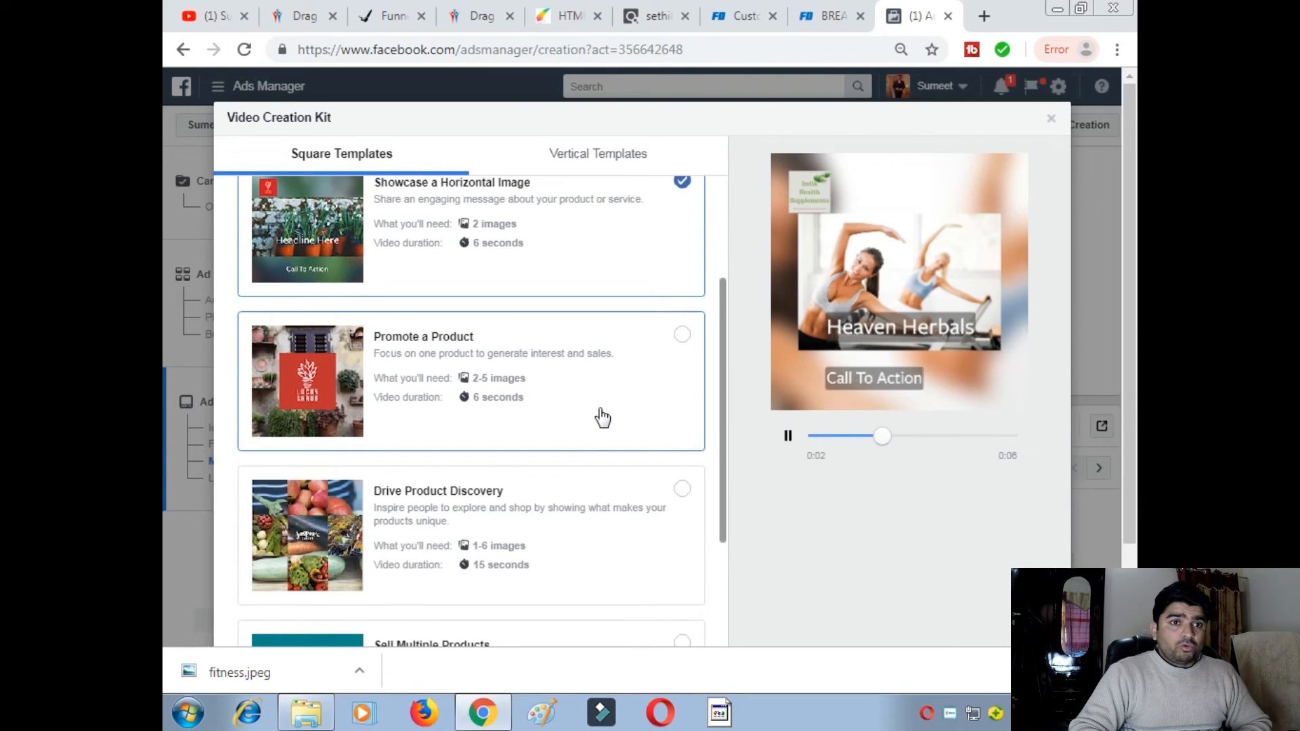
{"action": "scroll", "coordinate": [601, 418], "scroll_direction": "down", "scroll_amount": 3}
{"action": "scroll", "coordinate": [393, 472], "scroll_direction": "down", "scroll_amount": 1}
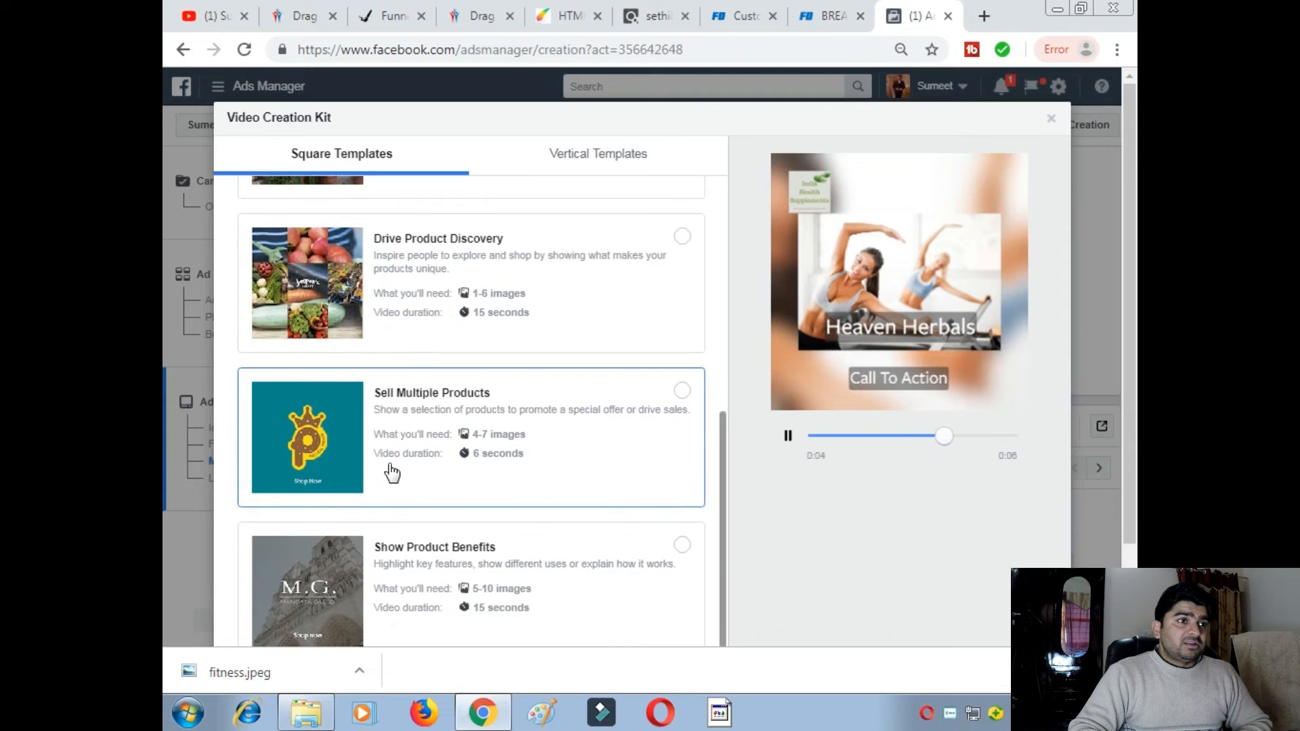
{"action": "scroll", "coordinate": [429, 511], "scroll_direction": "up", "scroll_amount": 7}
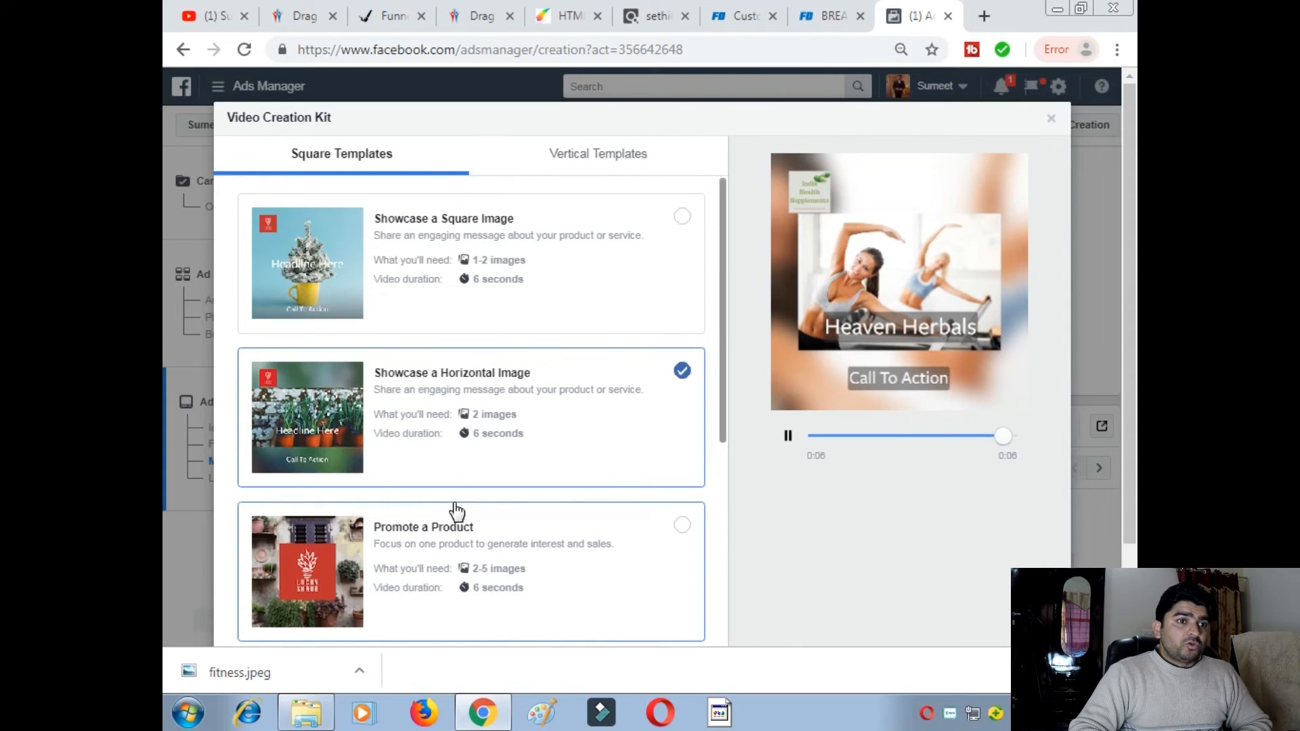
{"action": "left_click", "coordinate": [594, 151]}
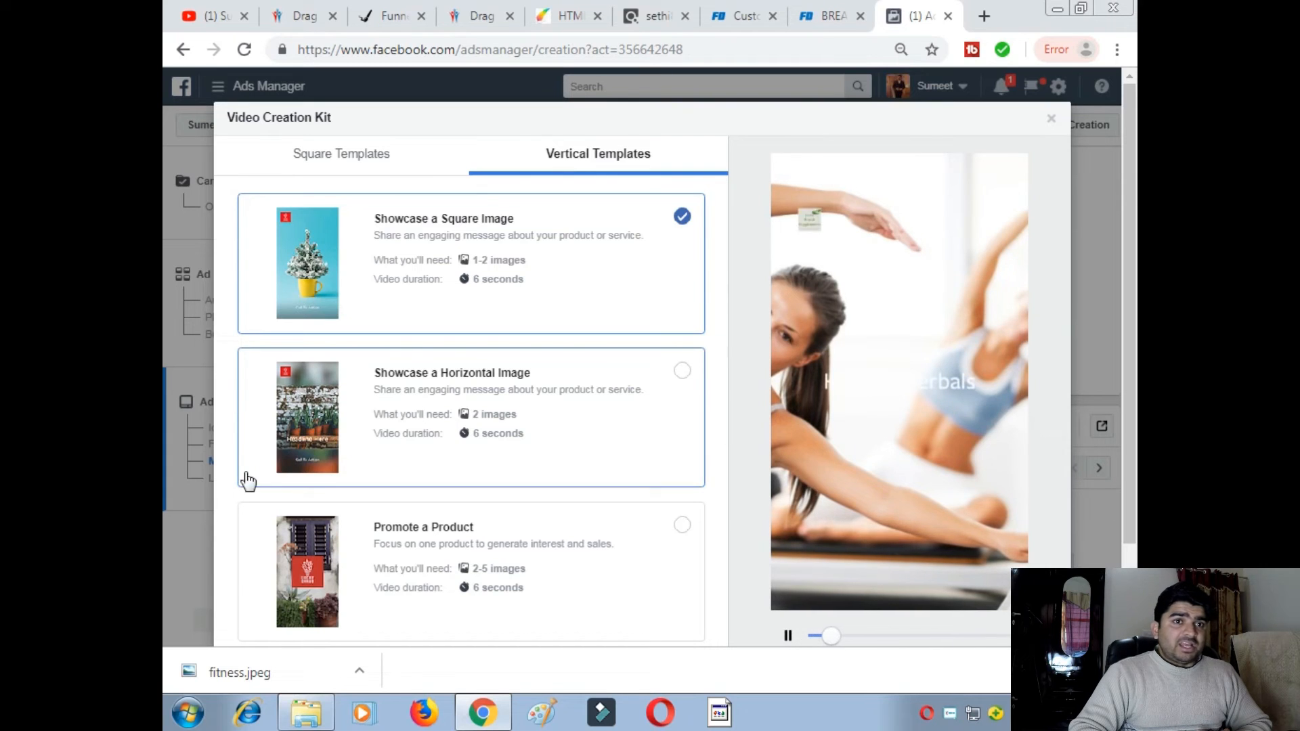
{"action": "left_click", "coordinate": [379, 161]}
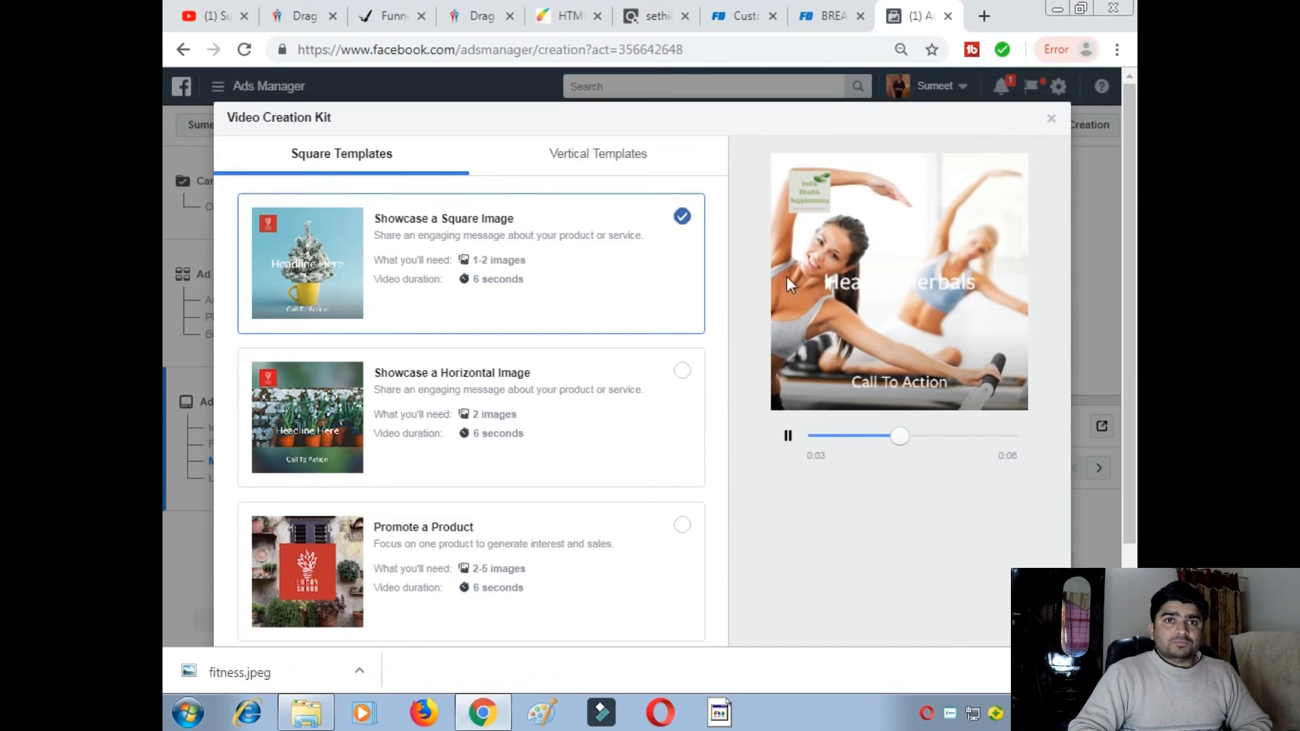
{"action": "left_click", "coordinate": [1053, 119]}
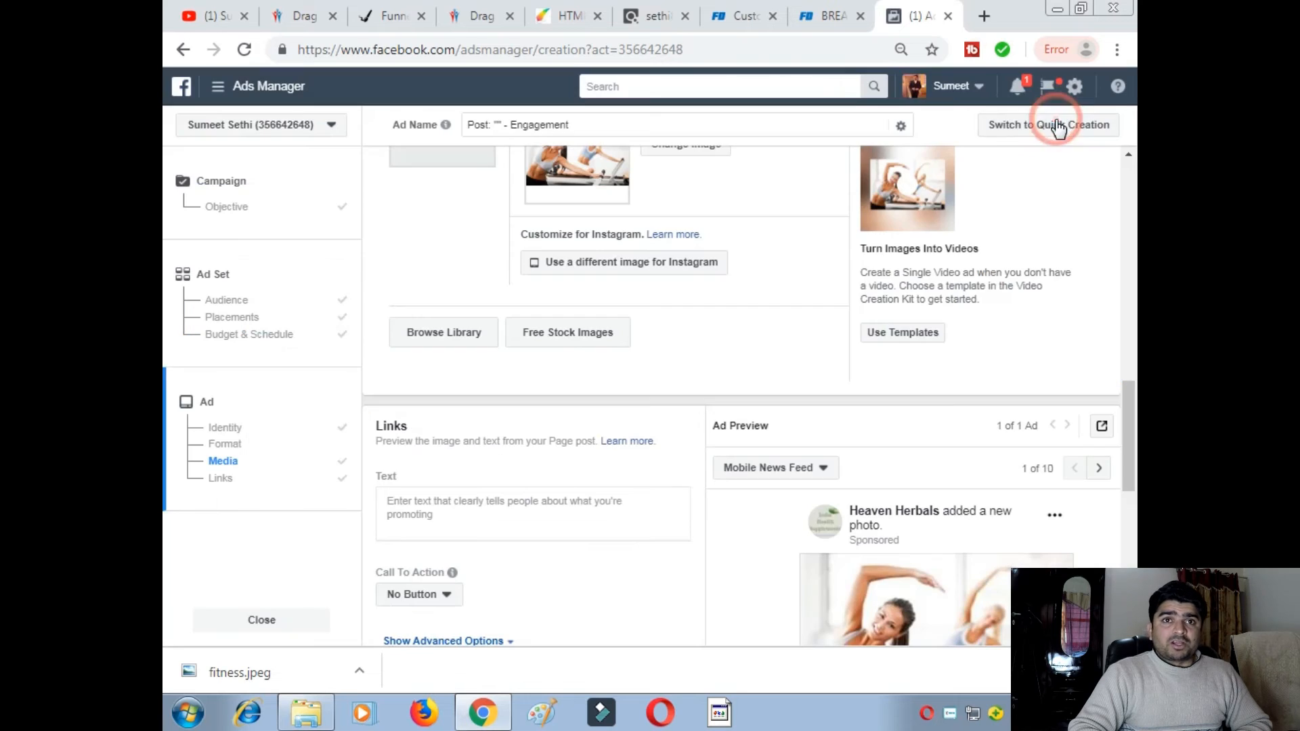
- Focus the ad's primary text field, then bring up the Fat Decimator customer-demographics page
{"action": "scroll", "coordinate": [523, 410], "scroll_direction": "down", "scroll_amount": 2}
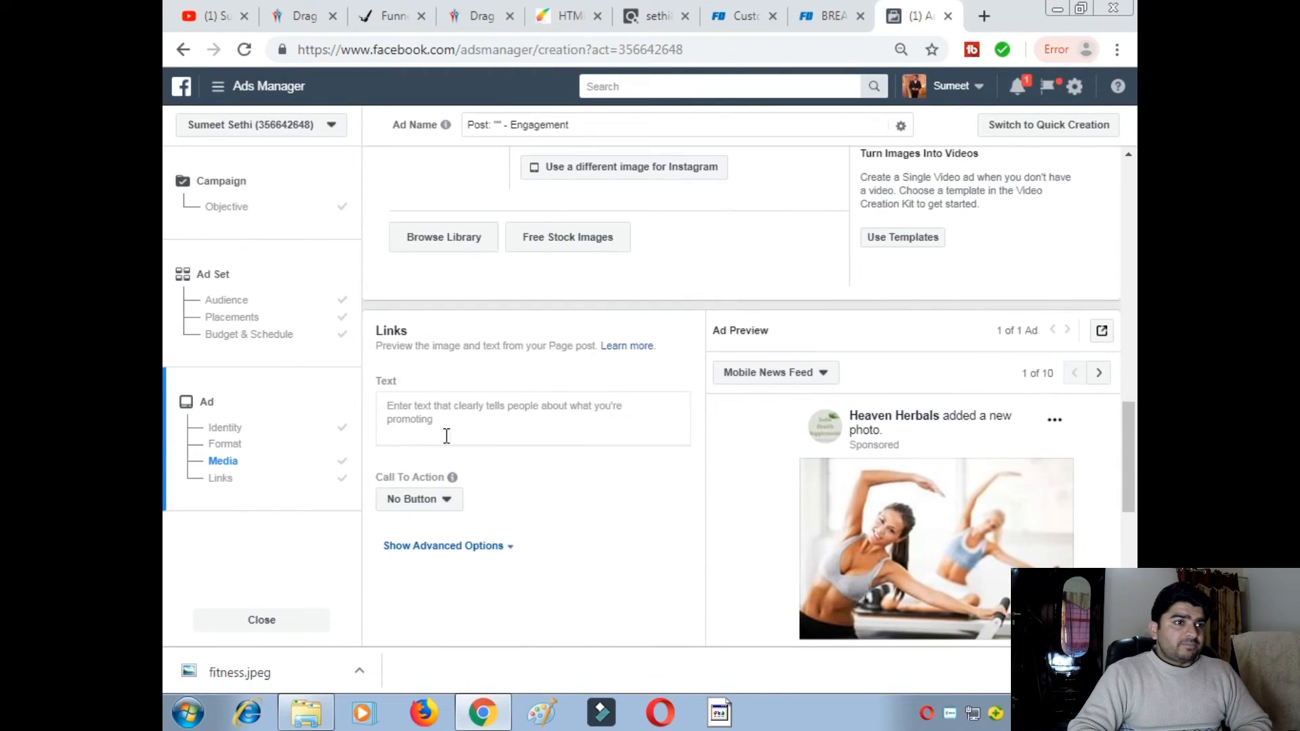
{"action": "left_click", "coordinate": [445, 407]}
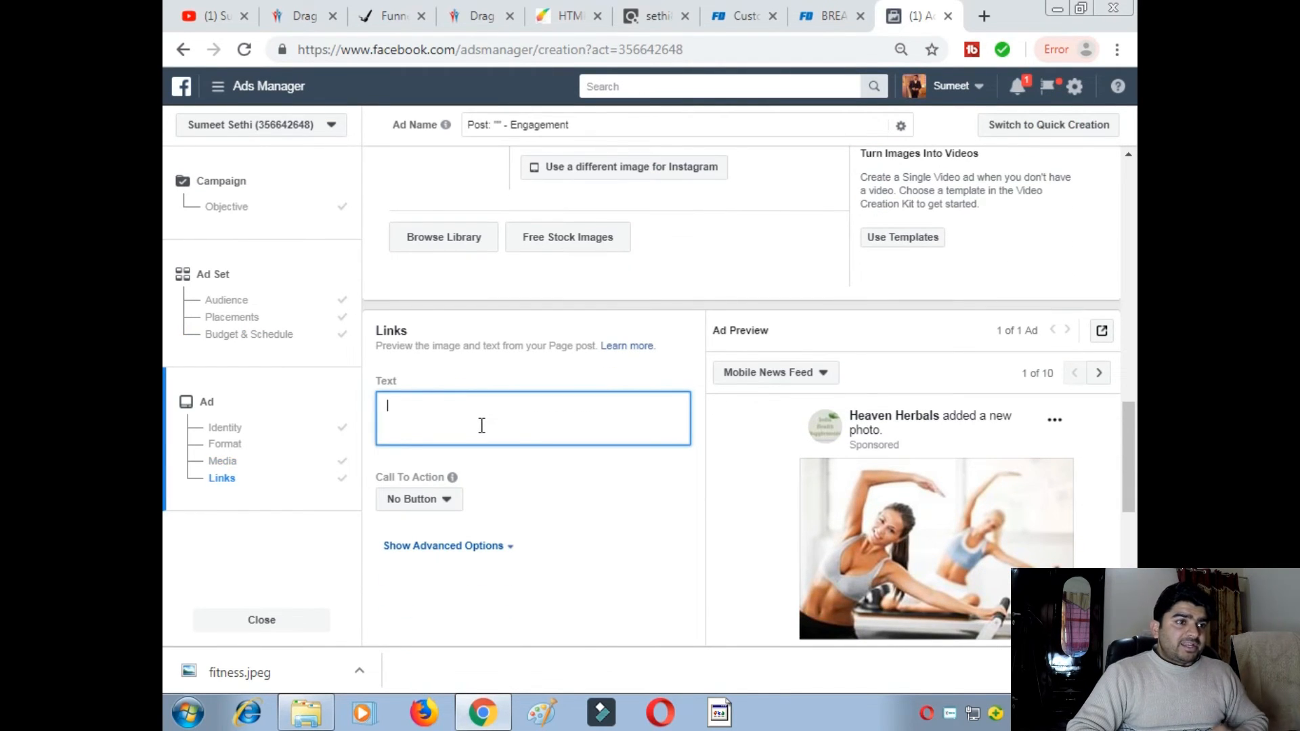
{"action": "scroll", "coordinate": [777, 449], "scroll_direction": "down", "scroll_amount": 3}
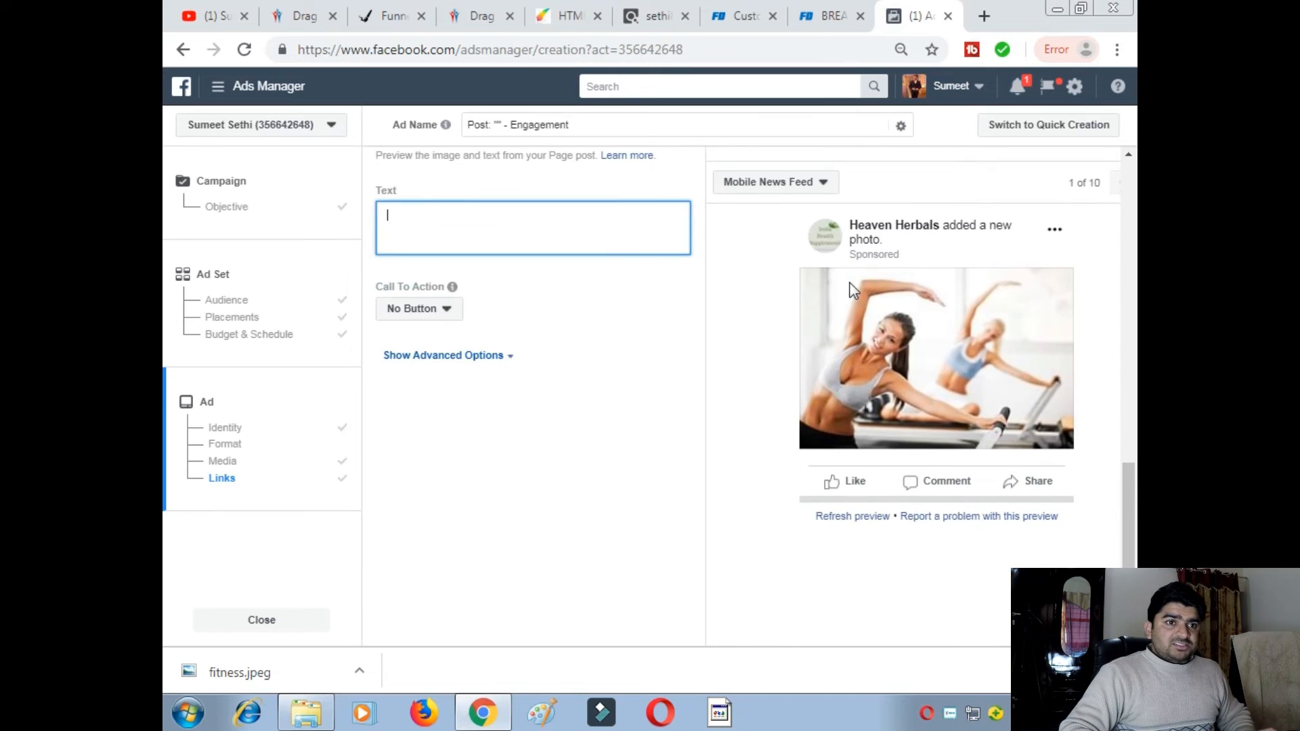
{"action": "left_click", "coordinate": [765, 17]}
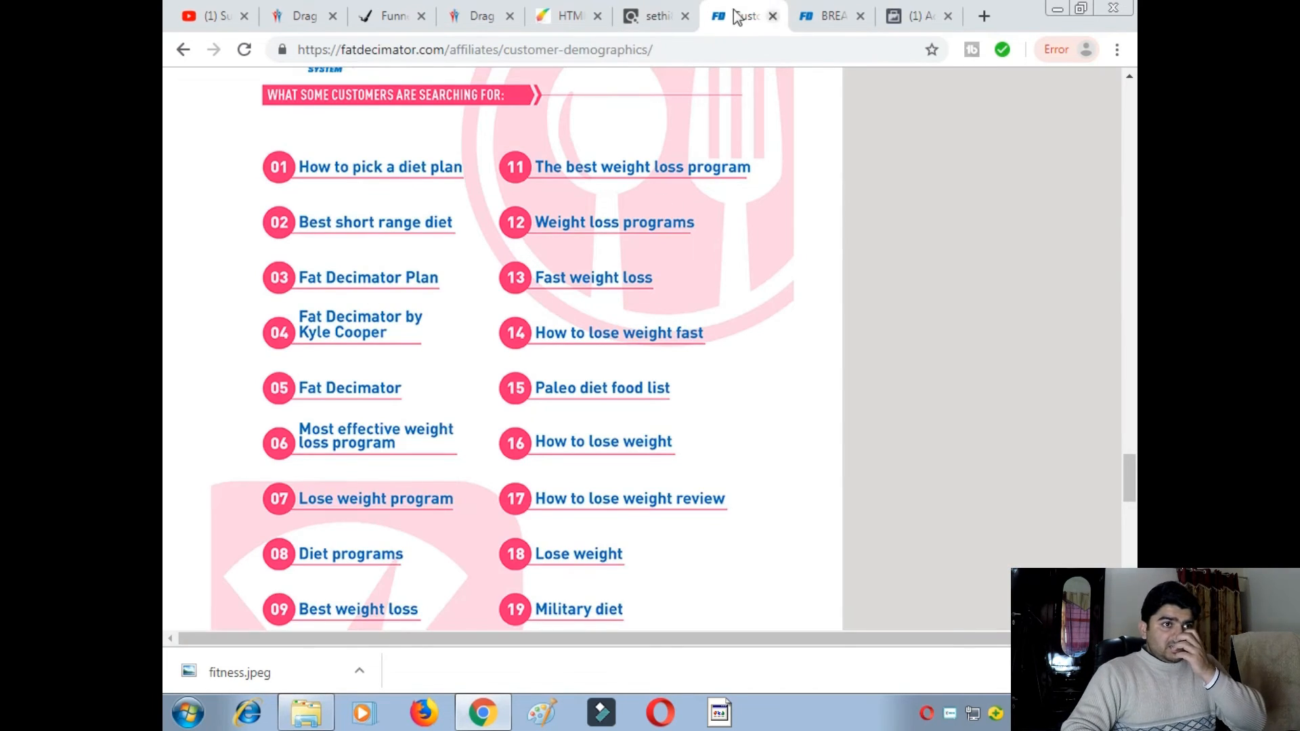
- Copy the weight-loss paragraph from the Fat Decimator sales page and return to Ads Manager
{"action": "left_click", "coordinate": [646, 16]}
{"action": "left_click", "coordinate": [834, 18]}
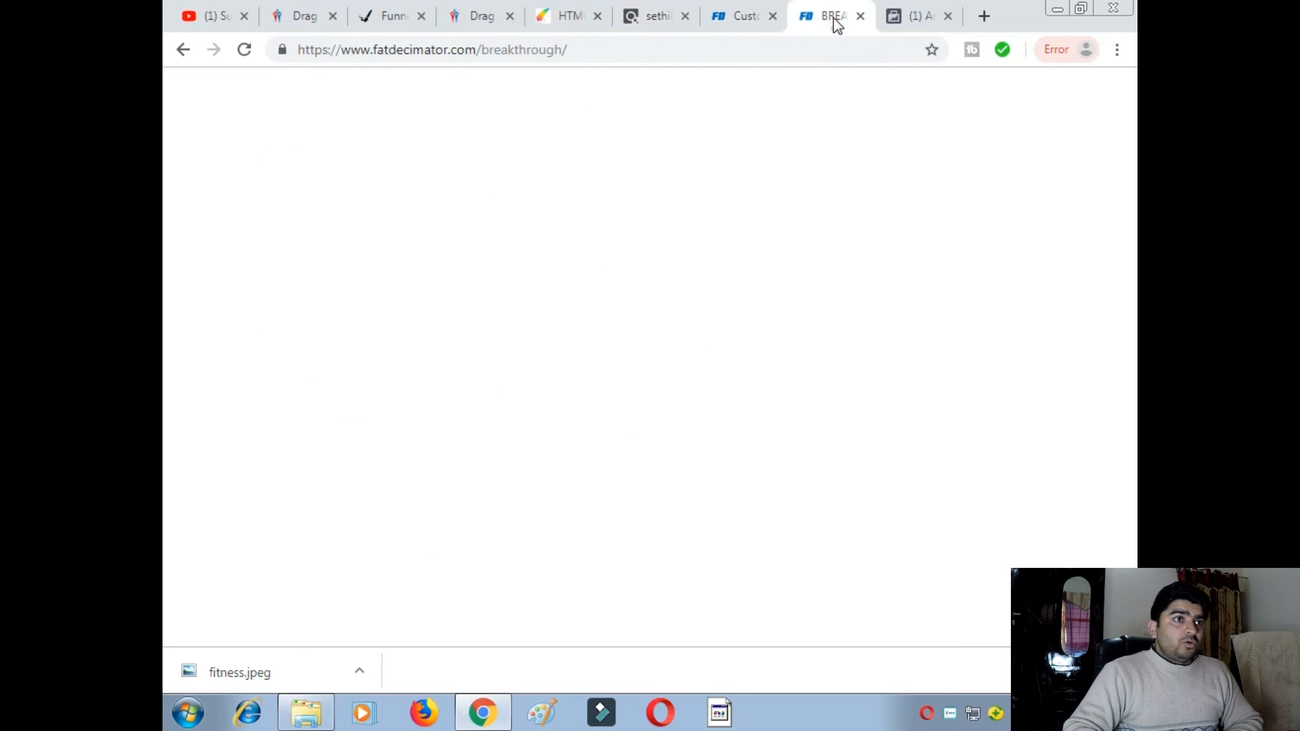
{"action": "scroll", "coordinate": [578, 223], "scroll_direction": "up", "scroll_amount": 3}
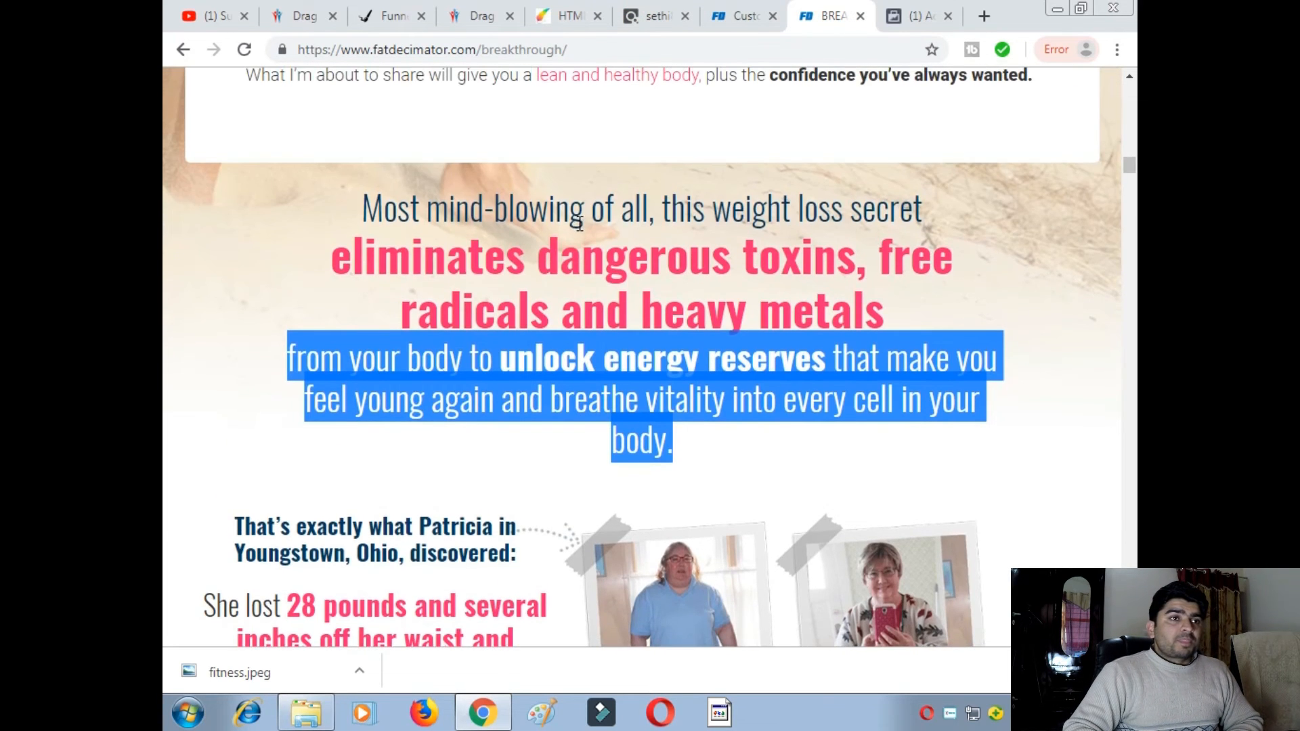
{"action": "scroll", "coordinate": [579, 223], "scroll_direction": "up", "scroll_amount": 15}
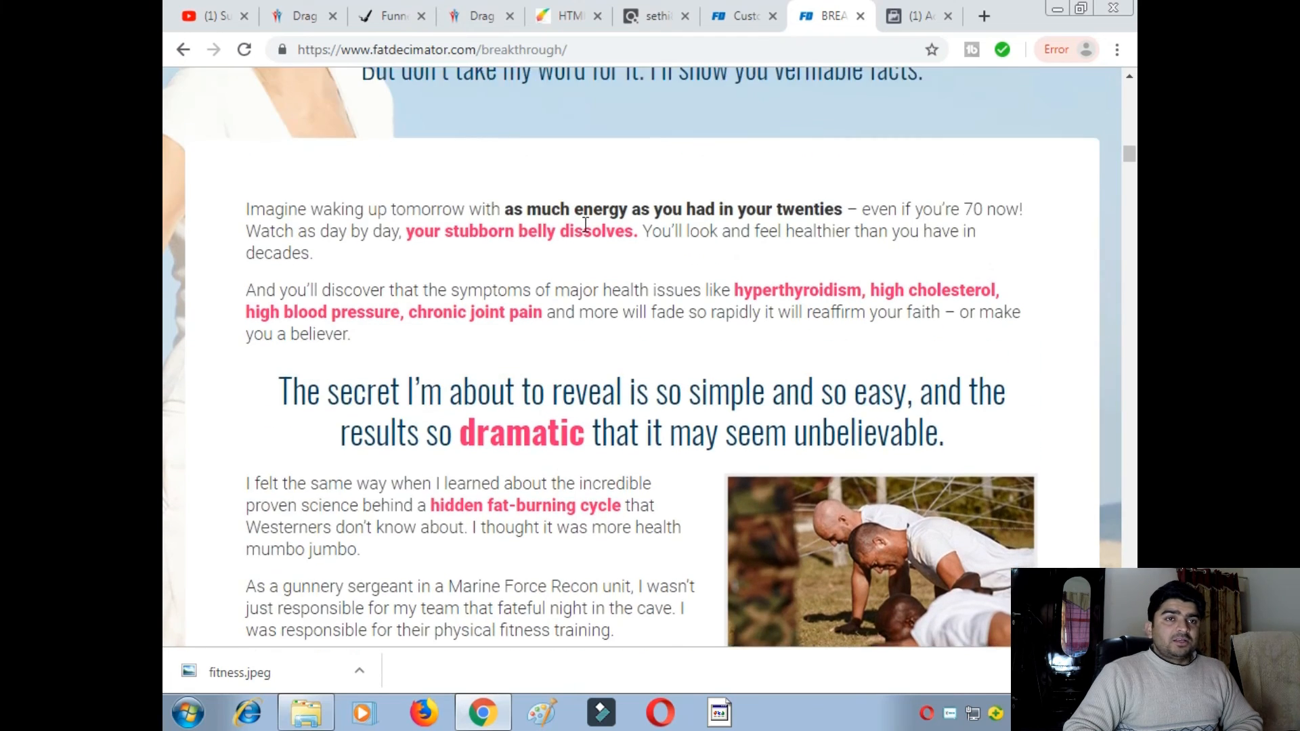
{"action": "scroll", "coordinate": [586, 224], "scroll_direction": "down", "scroll_amount": 14}
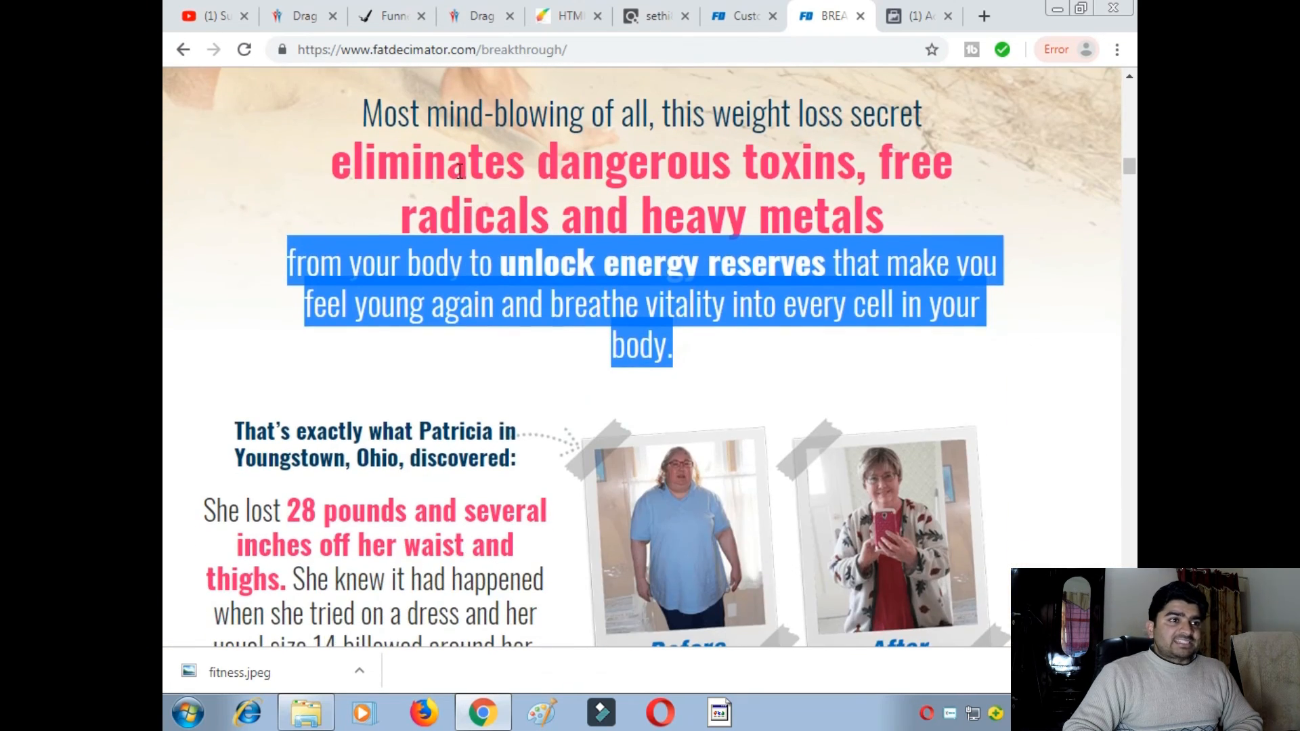
{"action": "left_click", "coordinate": [460, 171]}
{"action": "left_click_drag", "start_coordinate": [363, 108], "coordinate": [699, 323]}
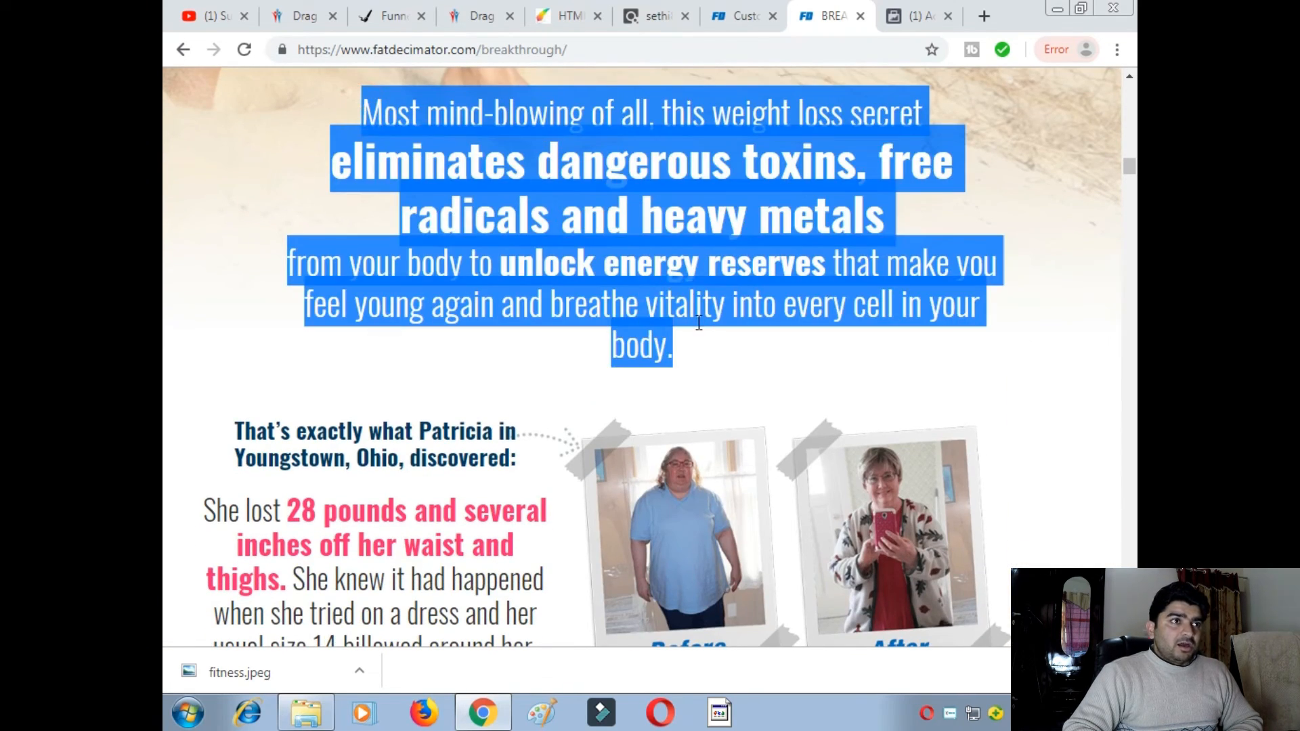
{"action": "right_click", "coordinate": [669, 192]}
{"action": "left_click", "coordinate": [673, 196]}
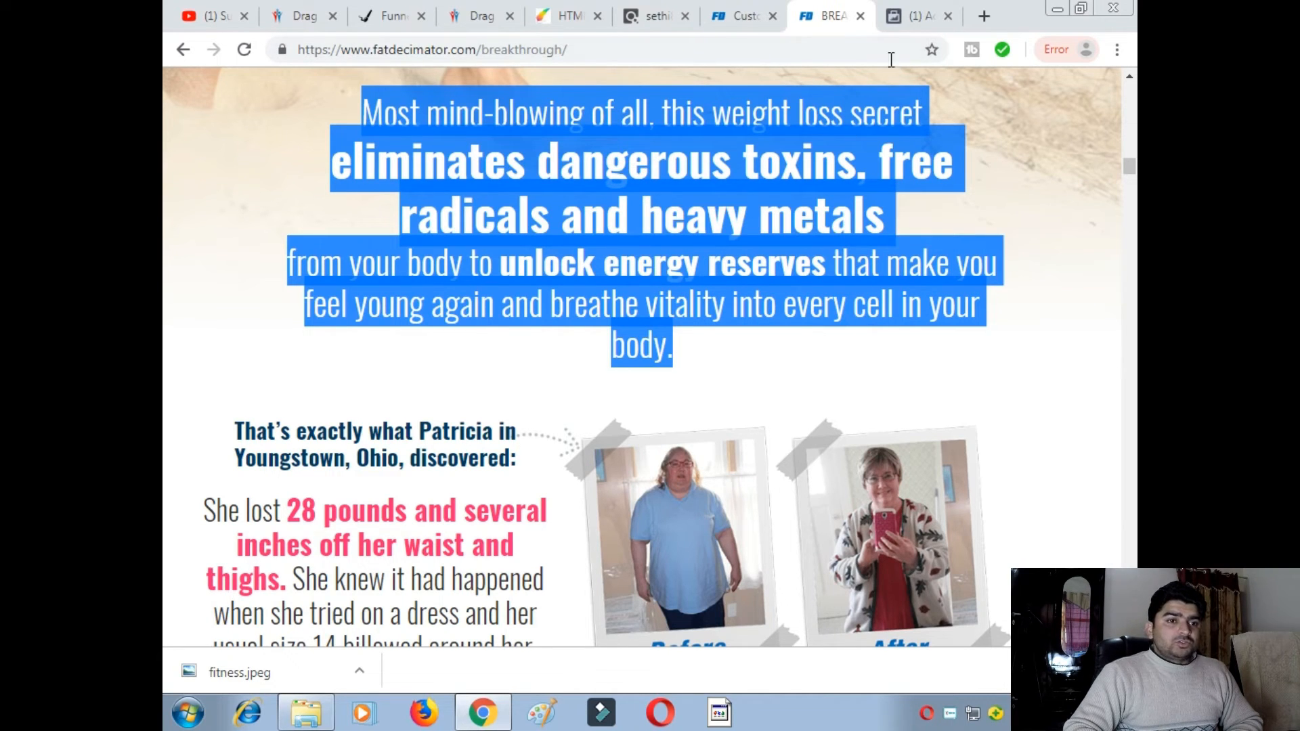
{"action": "left_click", "coordinate": [895, 19]}
- Paste the weight-loss paragraph as the ad text and append 'call me:' with a phone number
{"action": "left_click", "coordinate": [443, 212]}
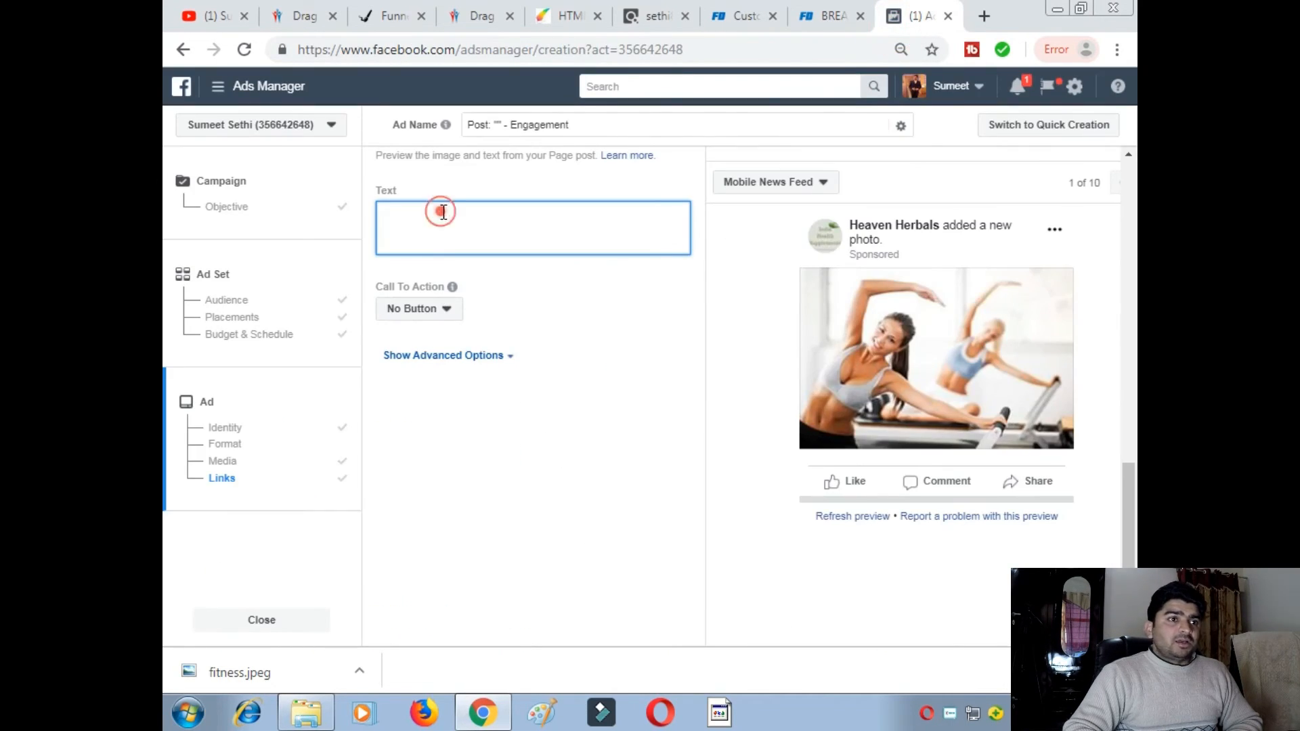
{"action": "right_click", "coordinate": [443, 212]}
{"action": "left_click", "coordinate": [494, 328]}
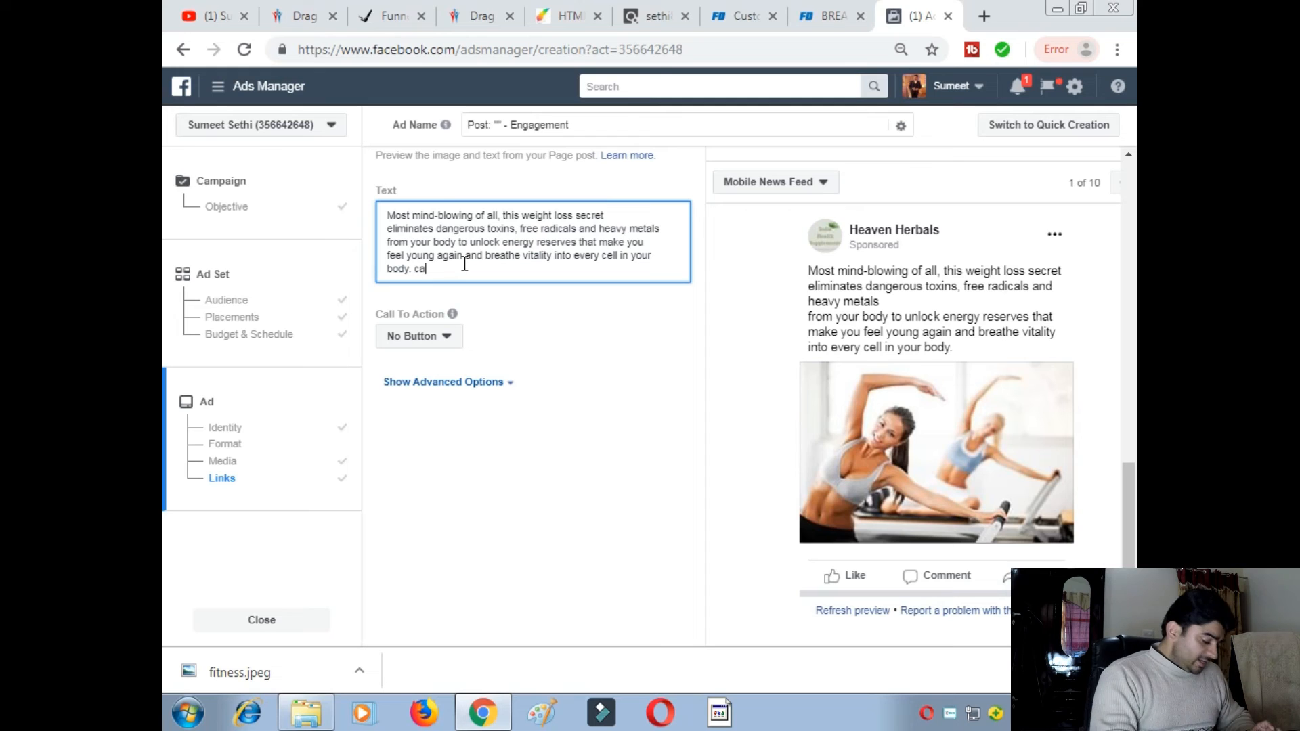
{"action": "type", "text": ":"}
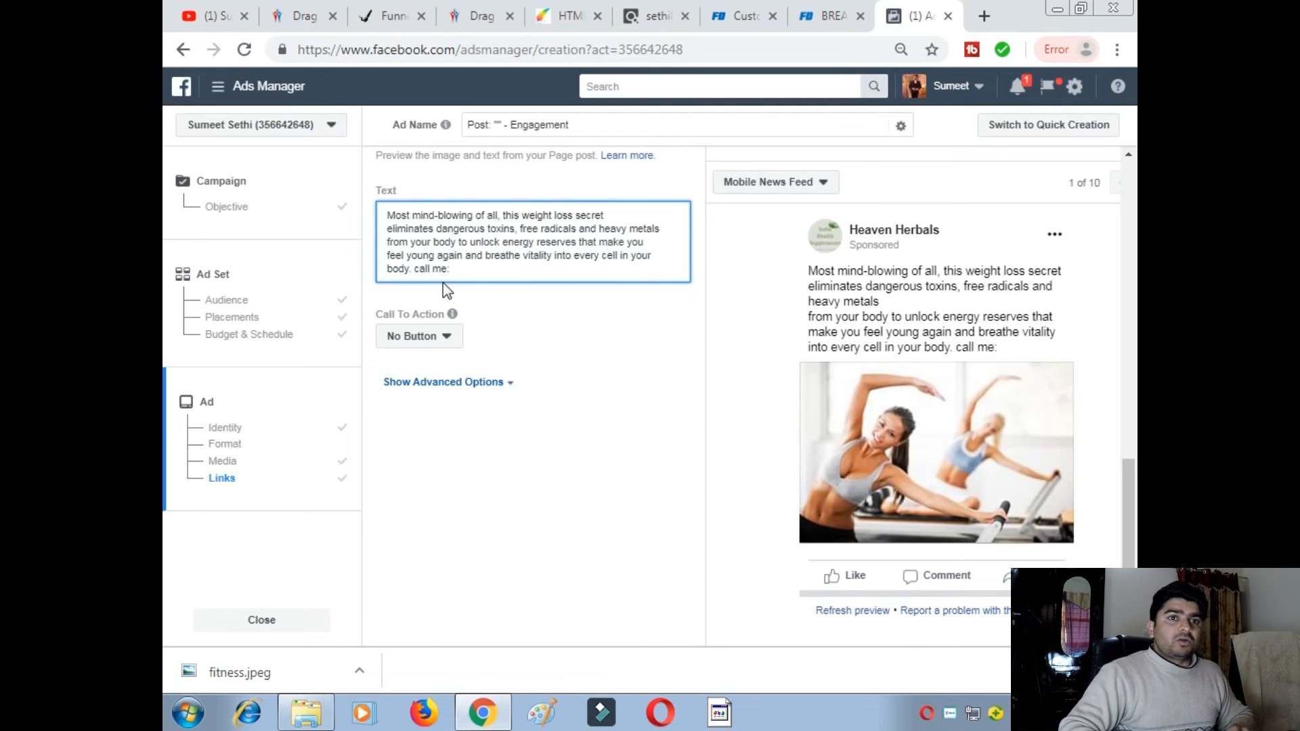
{"action": "type", "text": "1234567890"}
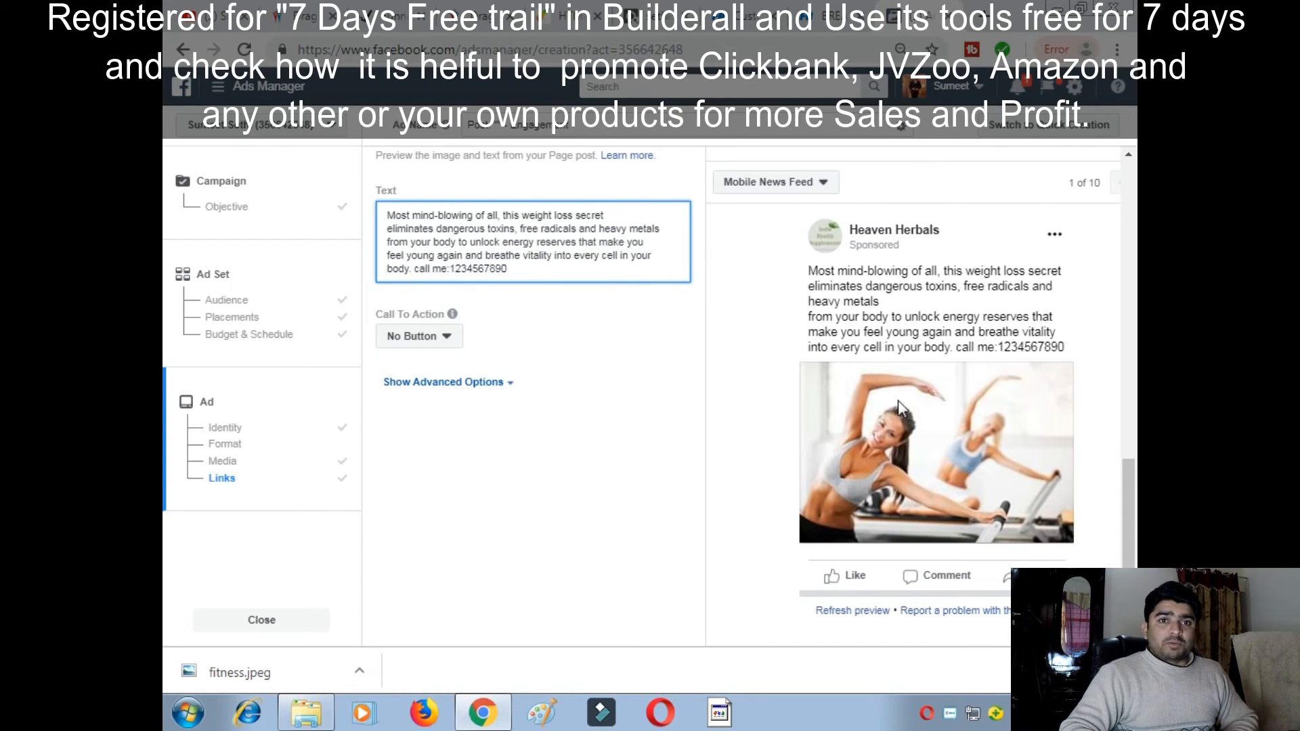
{"action": "left_click", "coordinate": [448, 338]}
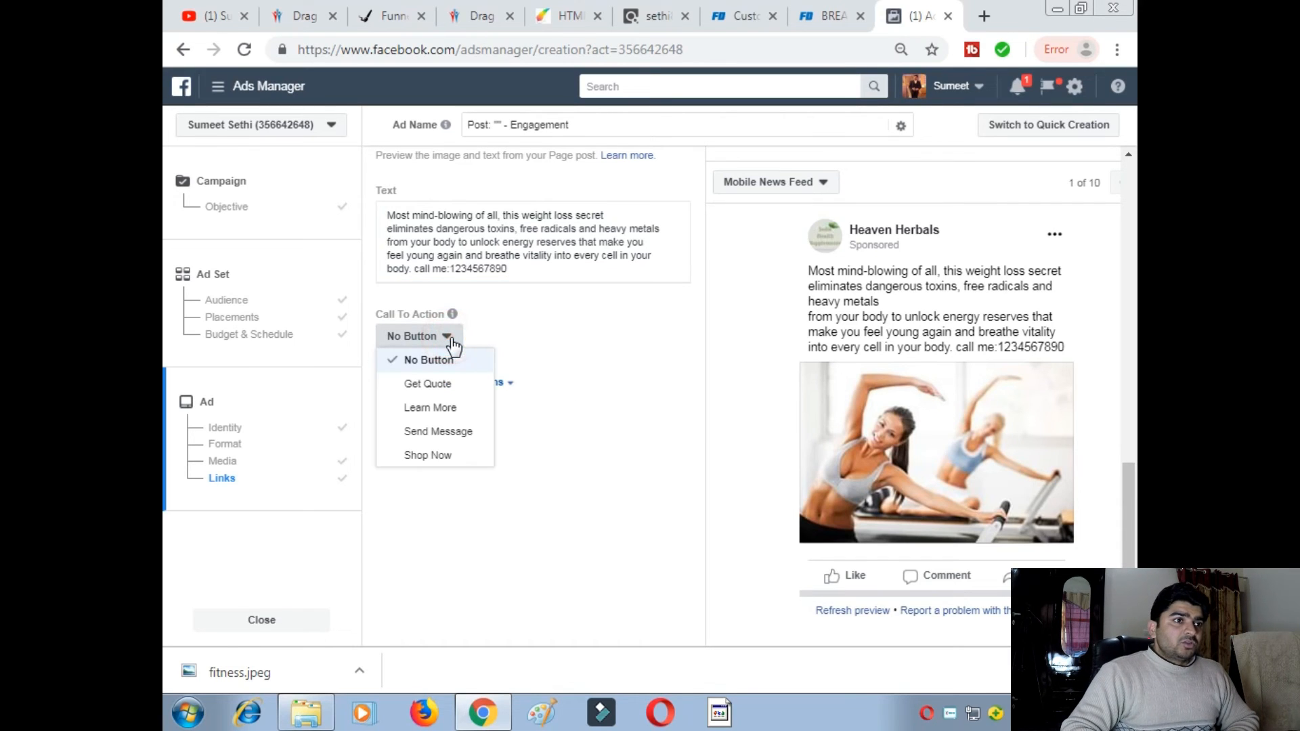
- Set the call to action to Learn More, focus Website URL, then go to the Builderall builder tab
{"action": "left_click", "coordinate": [431, 410]}
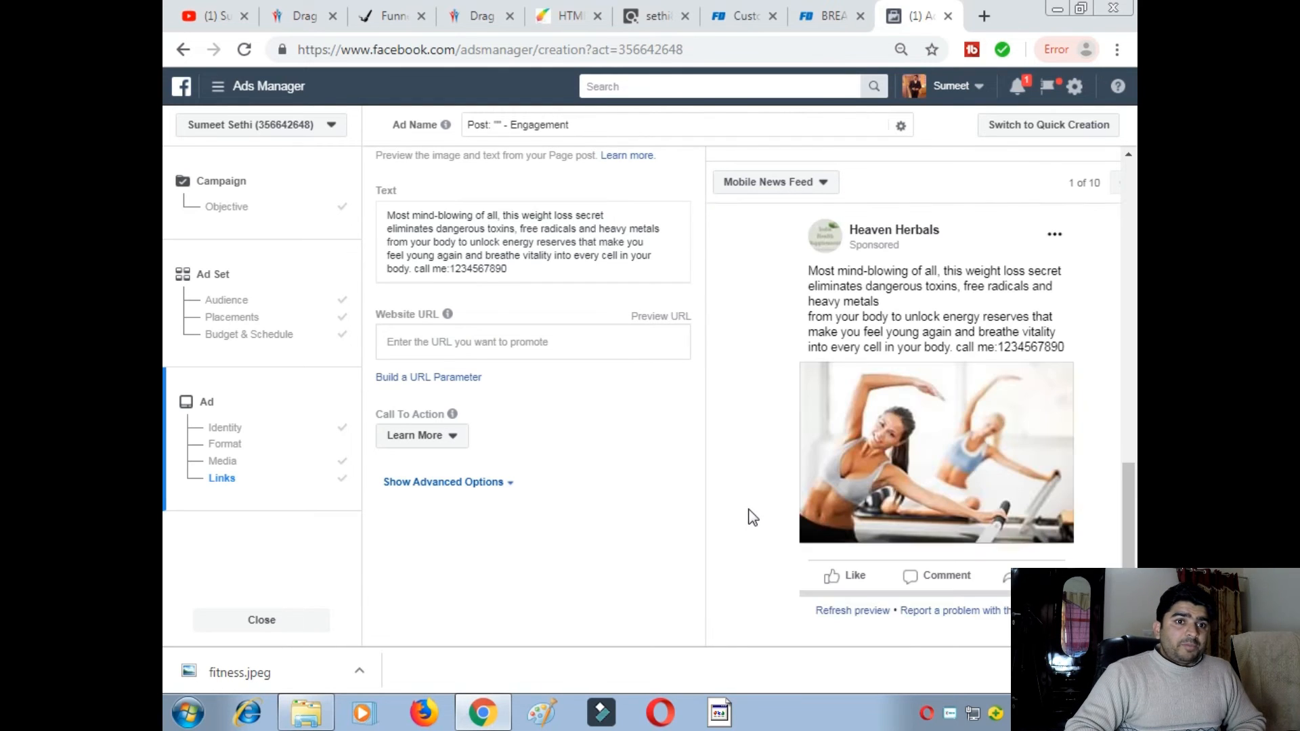
{"action": "scroll", "coordinate": [765, 532], "scroll_direction": "down", "scroll_amount": 3}
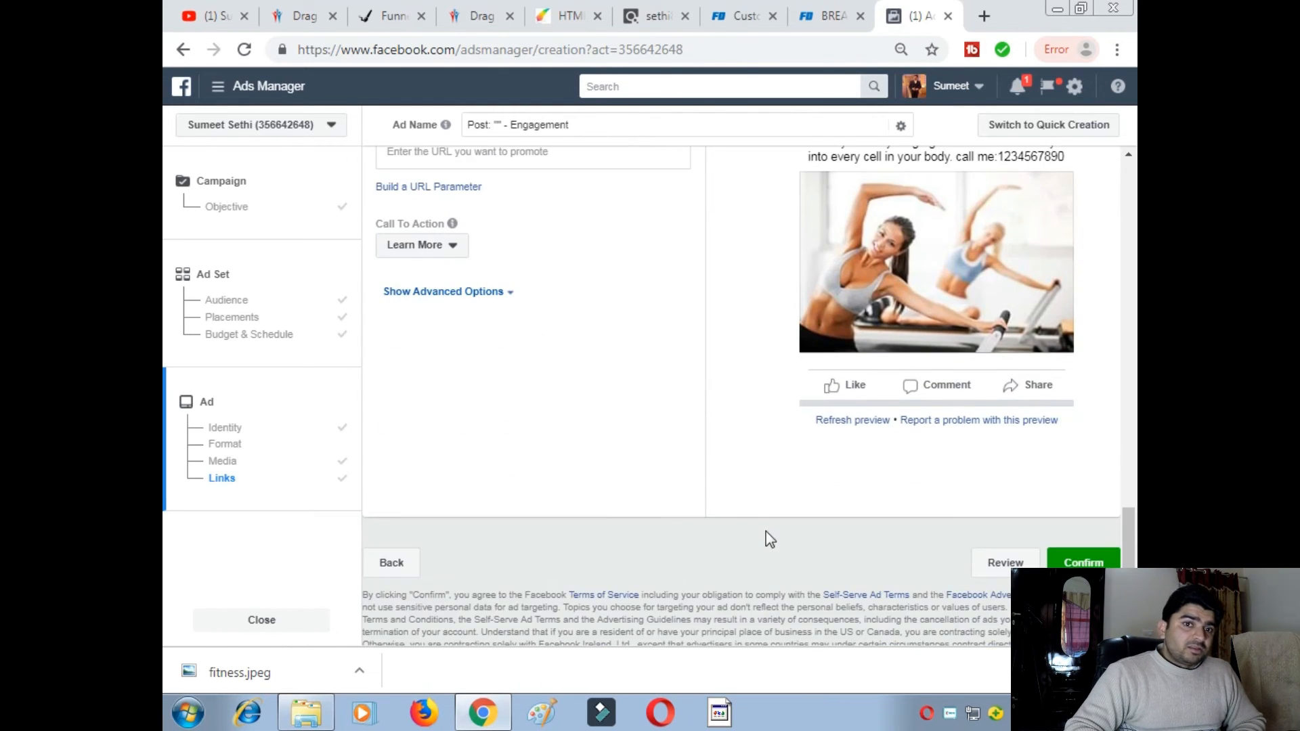
{"action": "scroll", "coordinate": [766, 535], "scroll_direction": "up", "scroll_amount": 3}
{"action": "left_click", "coordinate": [509, 483]}
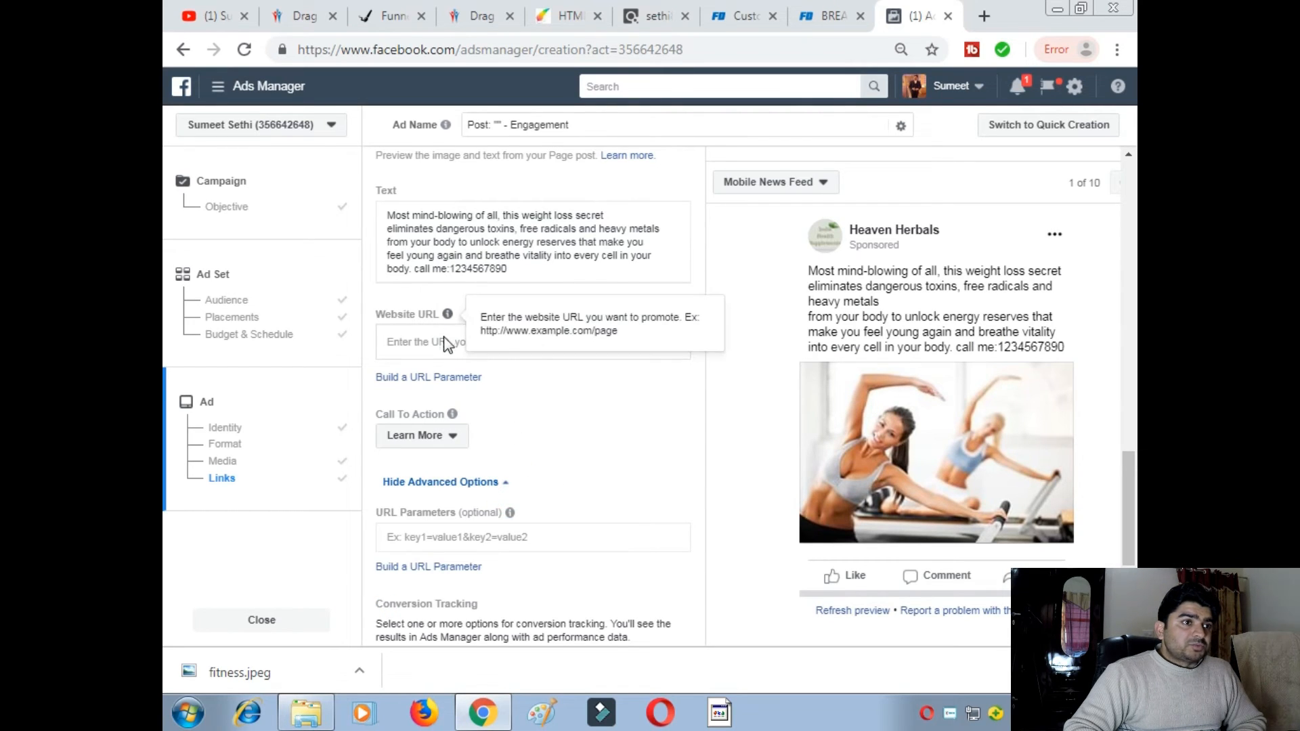
{"action": "left_click", "coordinate": [506, 484]}
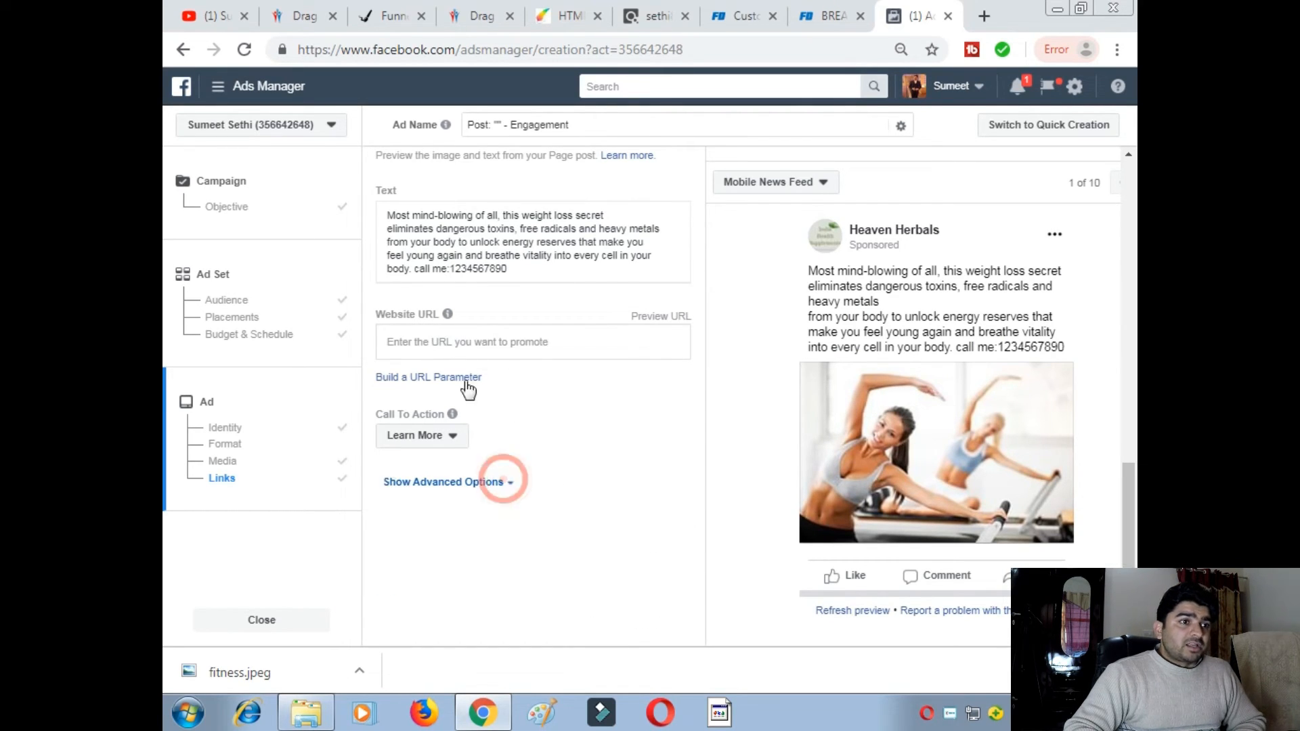
{"action": "left_click", "coordinate": [470, 342]}
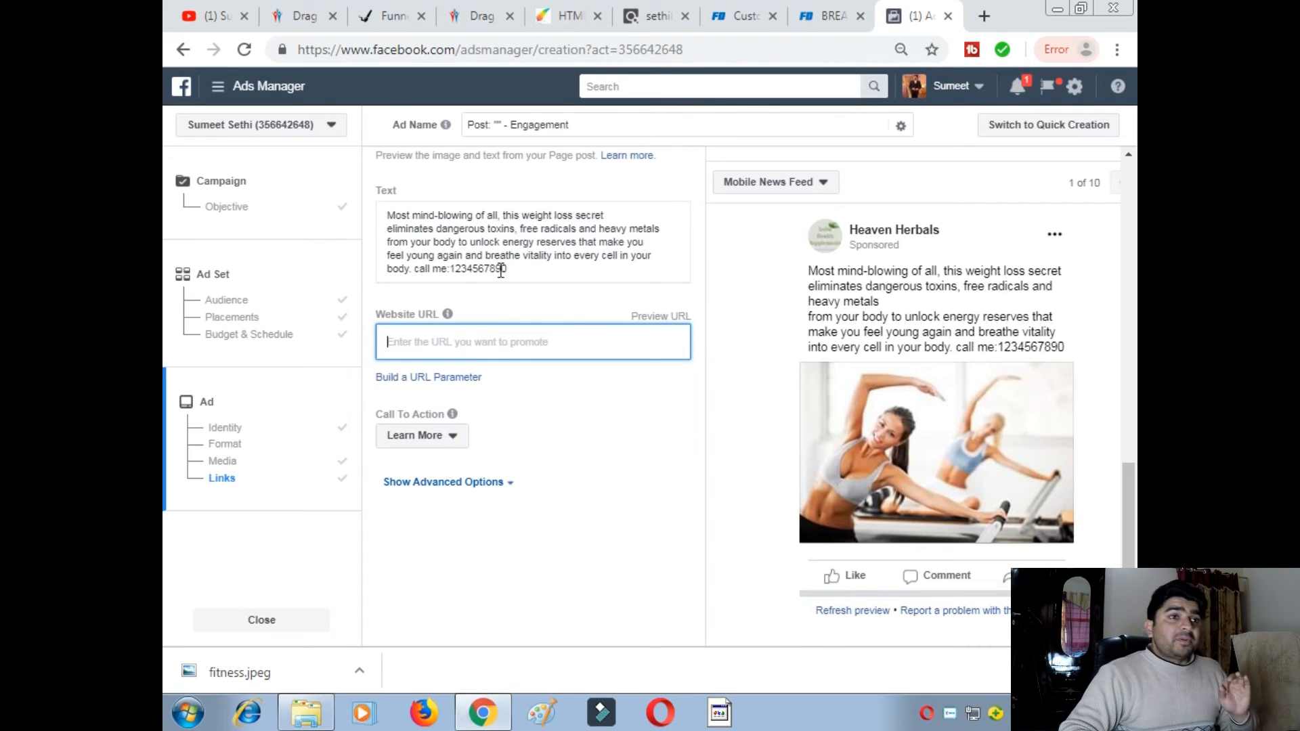
{"action": "left_click", "coordinate": [478, 17]}
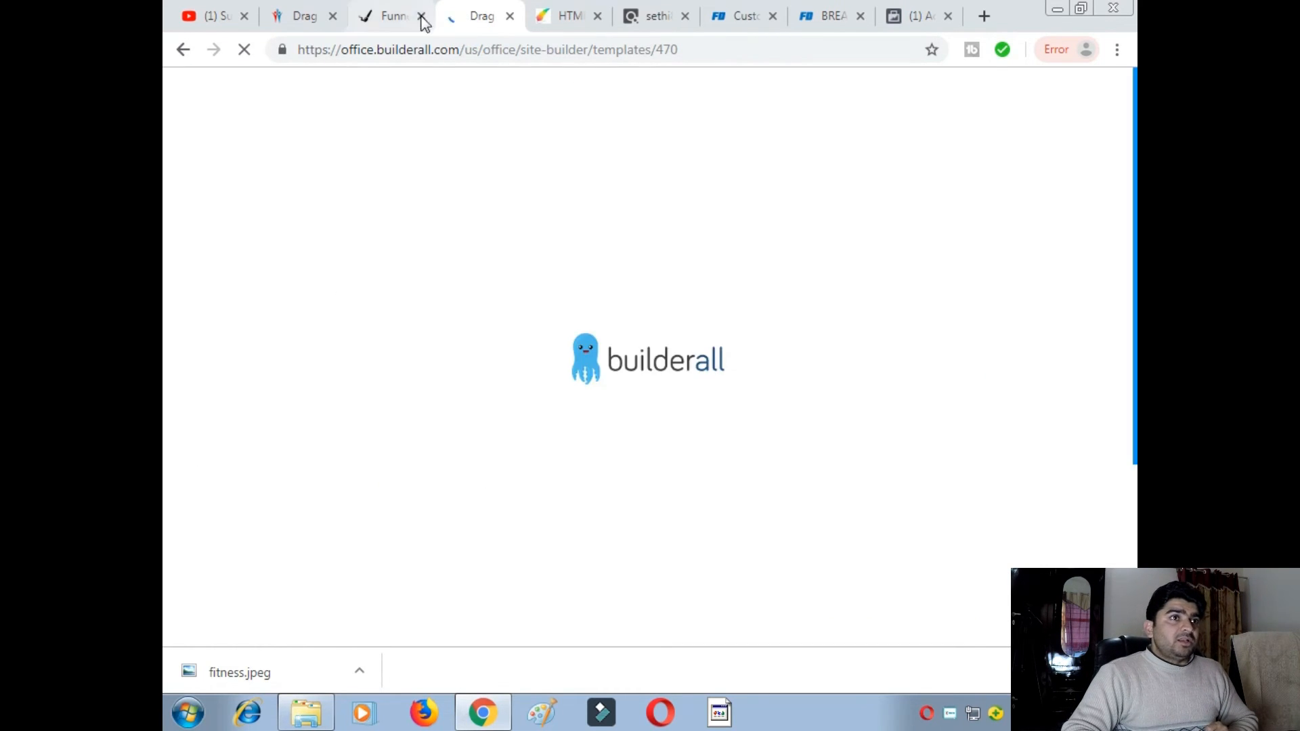
- Copy the theweightlosssecrets funnel page URL from its tab, then return to the Ads Manager form
{"action": "left_click", "coordinate": [397, 16]}
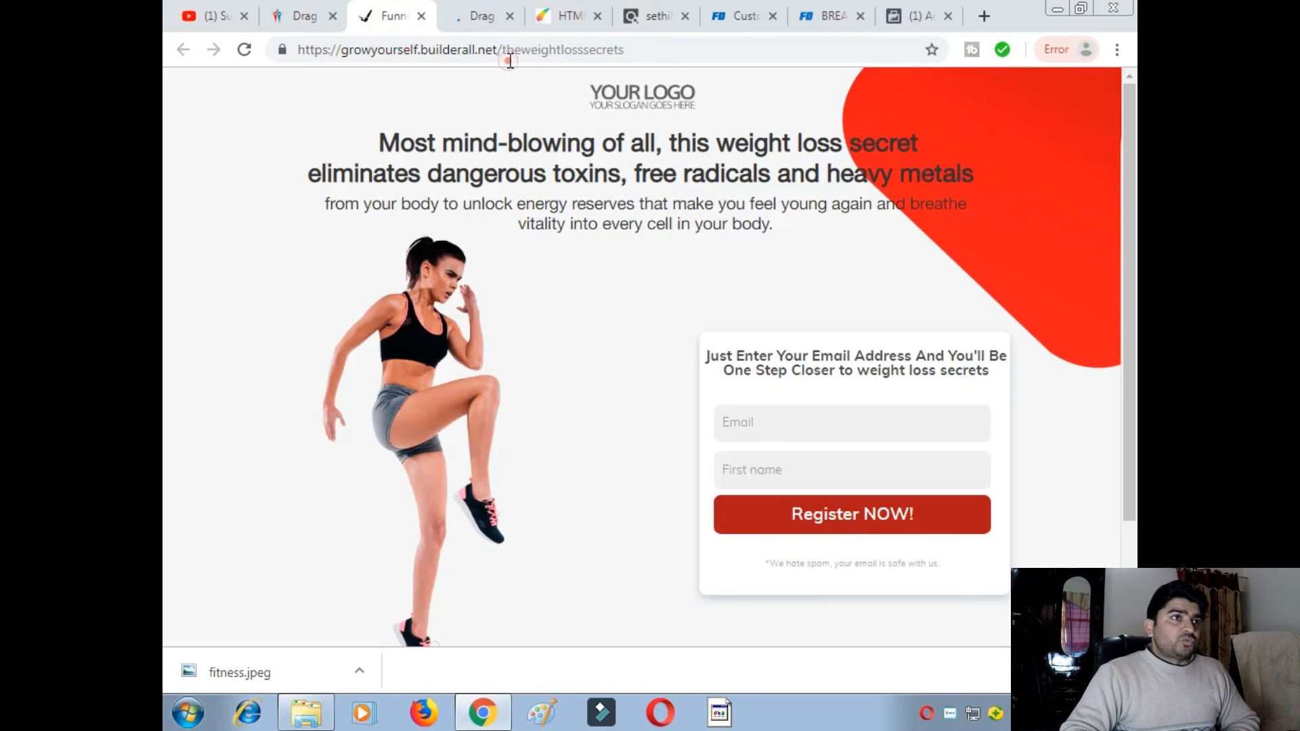
{"action": "left_click", "coordinate": [432, 51]}
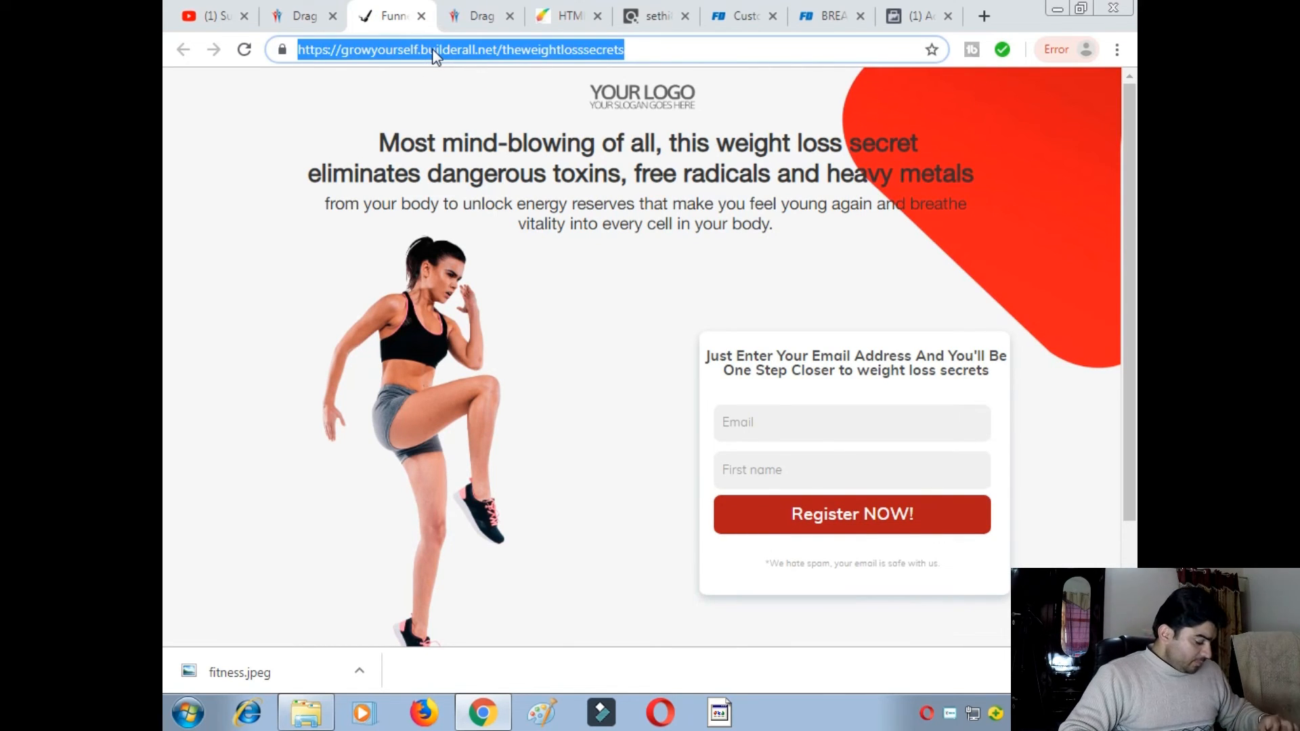
{"action": "right_click", "coordinate": [433, 54]}
{"action": "left_click", "coordinate": [490, 122]}
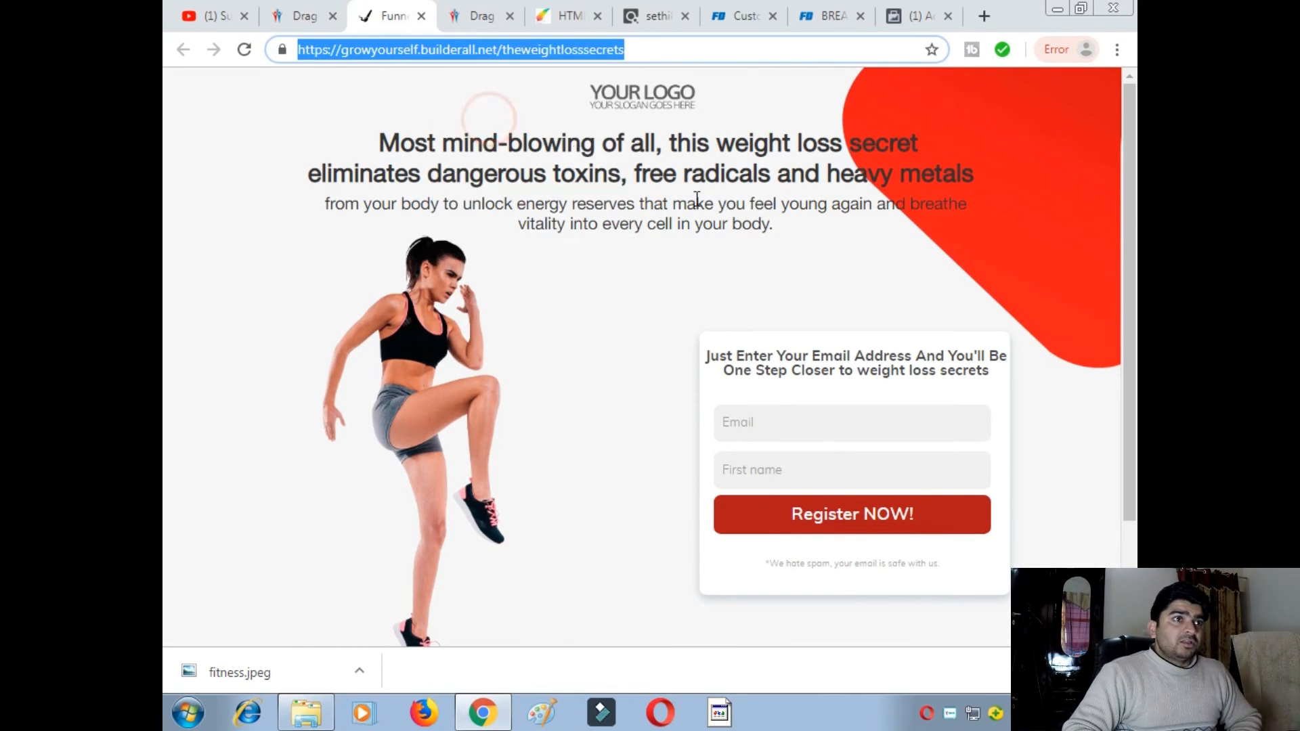
{"action": "left_click", "coordinate": [916, 16]}
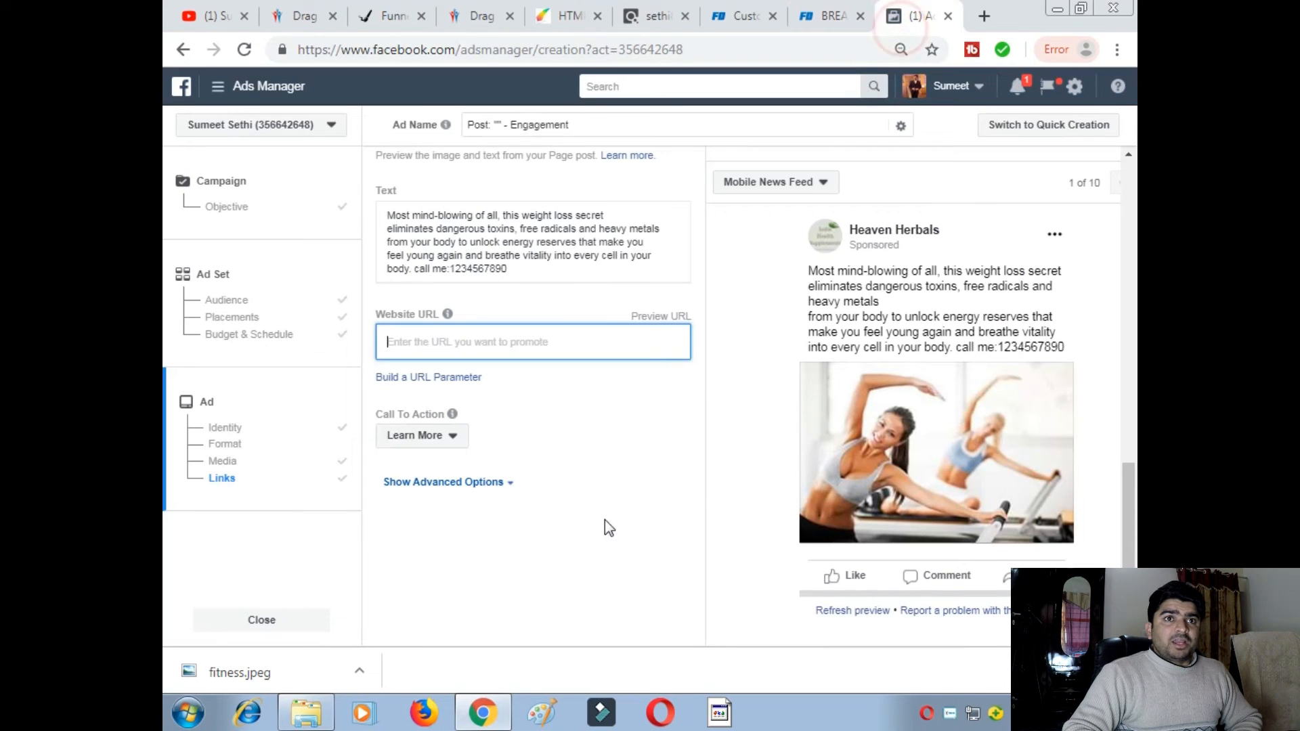
- Paste the growyourself.builderall.net/theweightlosssecrets address into the ad's Website URL field
{"action": "left_click", "coordinate": [434, 332]}
{"action": "right_click", "coordinate": [433, 332]}
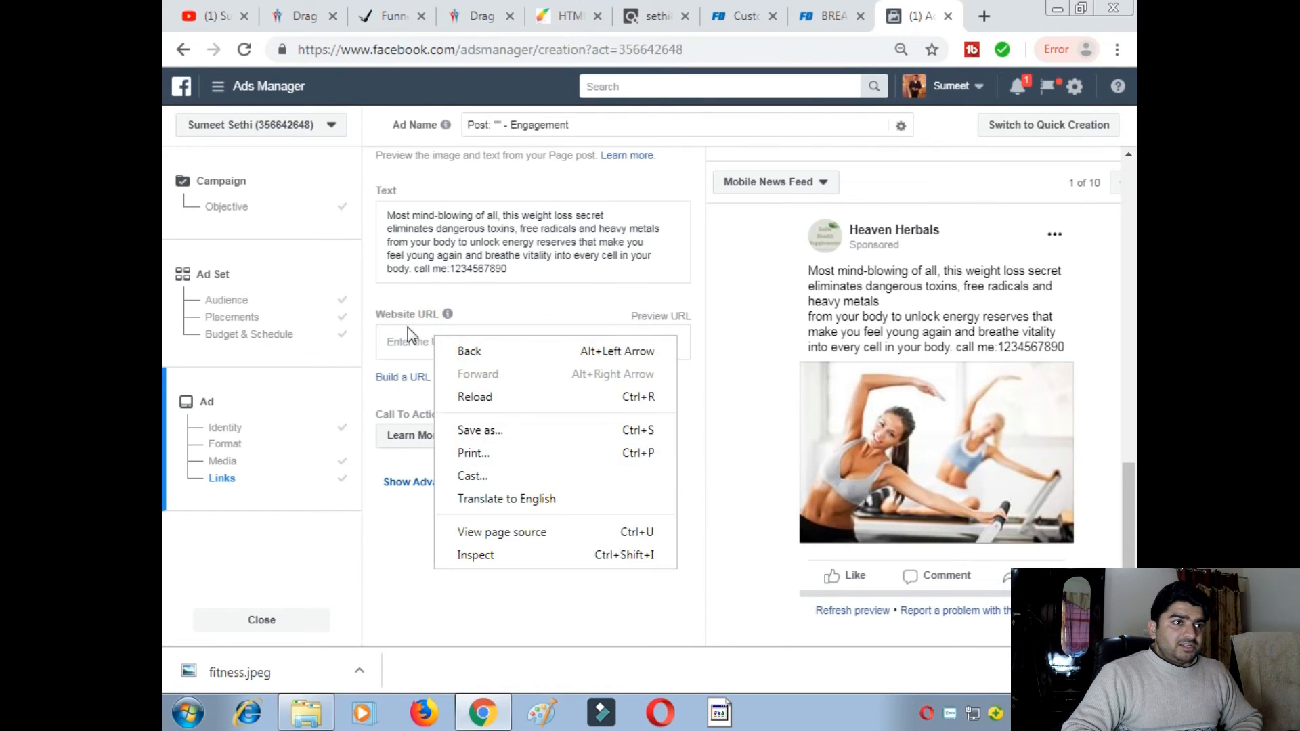
{"action": "left_click", "coordinate": [407, 333]}
{"action": "right_click", "coordinate": [408, 333]}
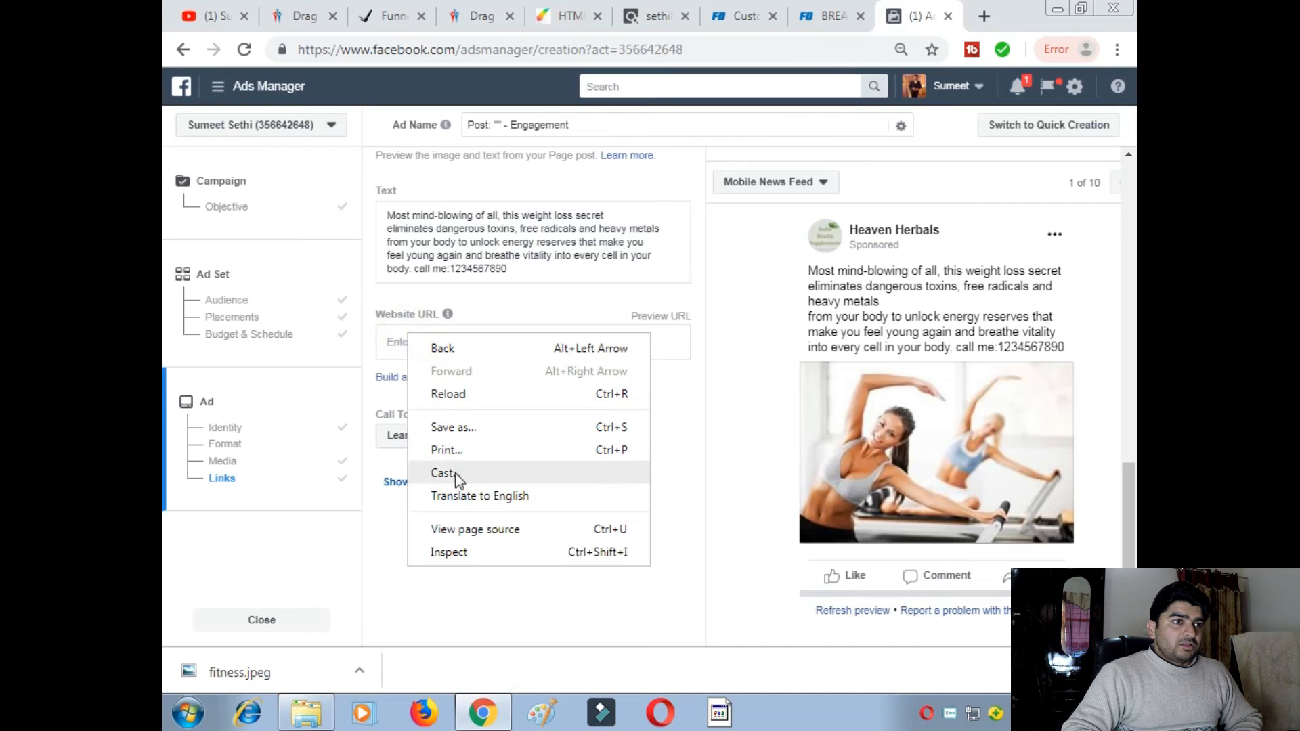
{"action": "left_click", "coordinate": [394, 342]}
{"action": "right_click", "coordinate": [393, 342]}
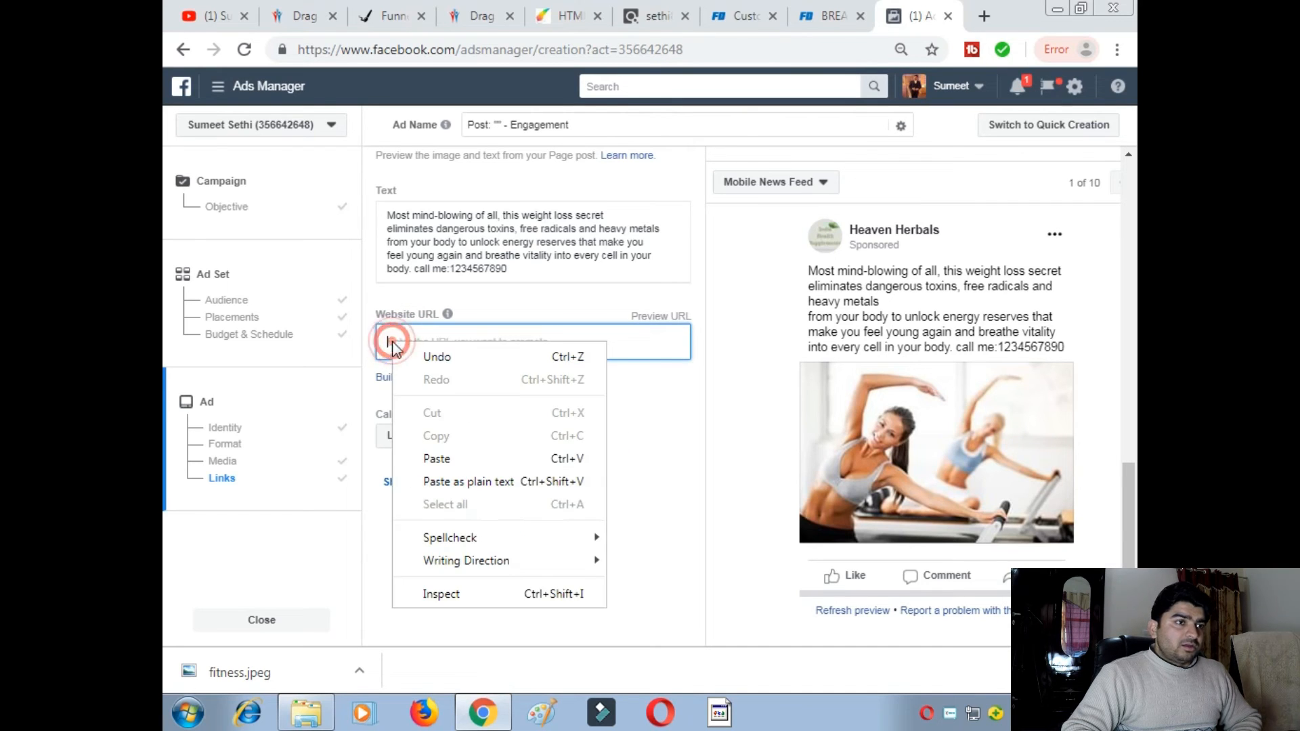
{"action": "left_click", "coordinate": [449, 459]}
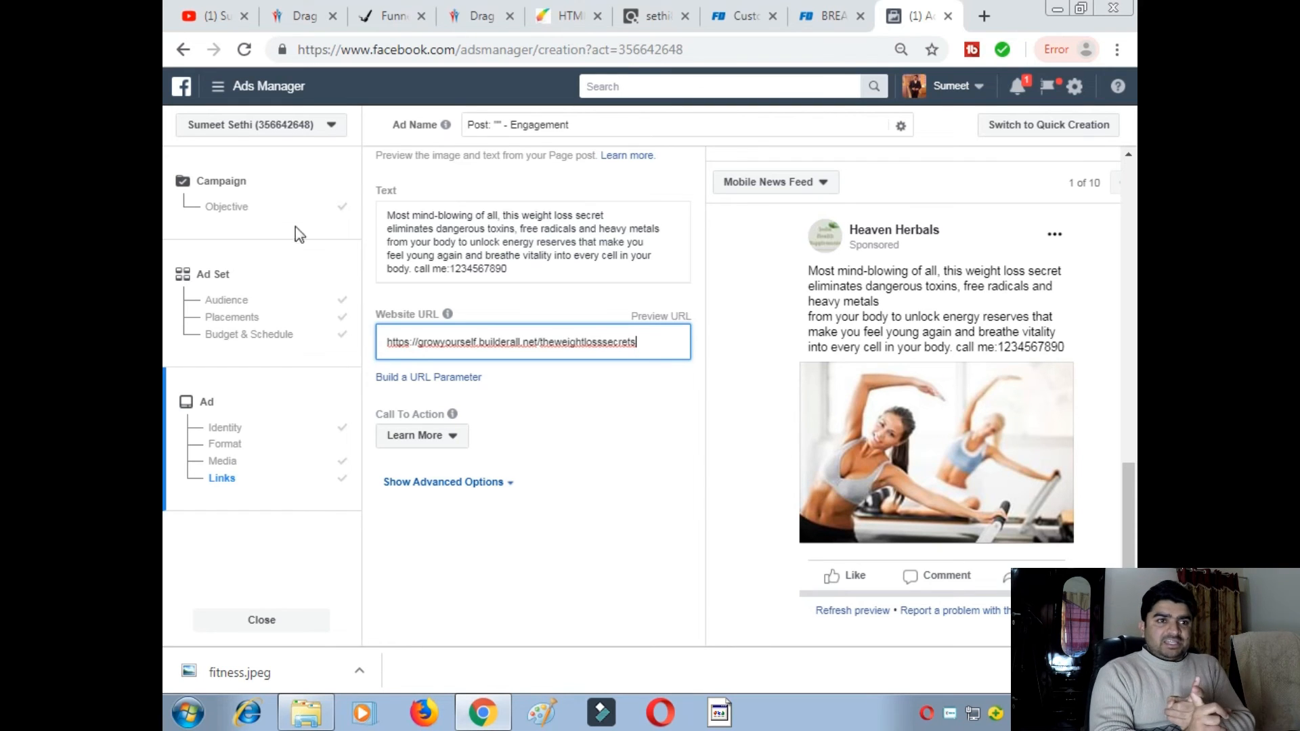
{"action": "left_click", "coordinate": [306, 15]}
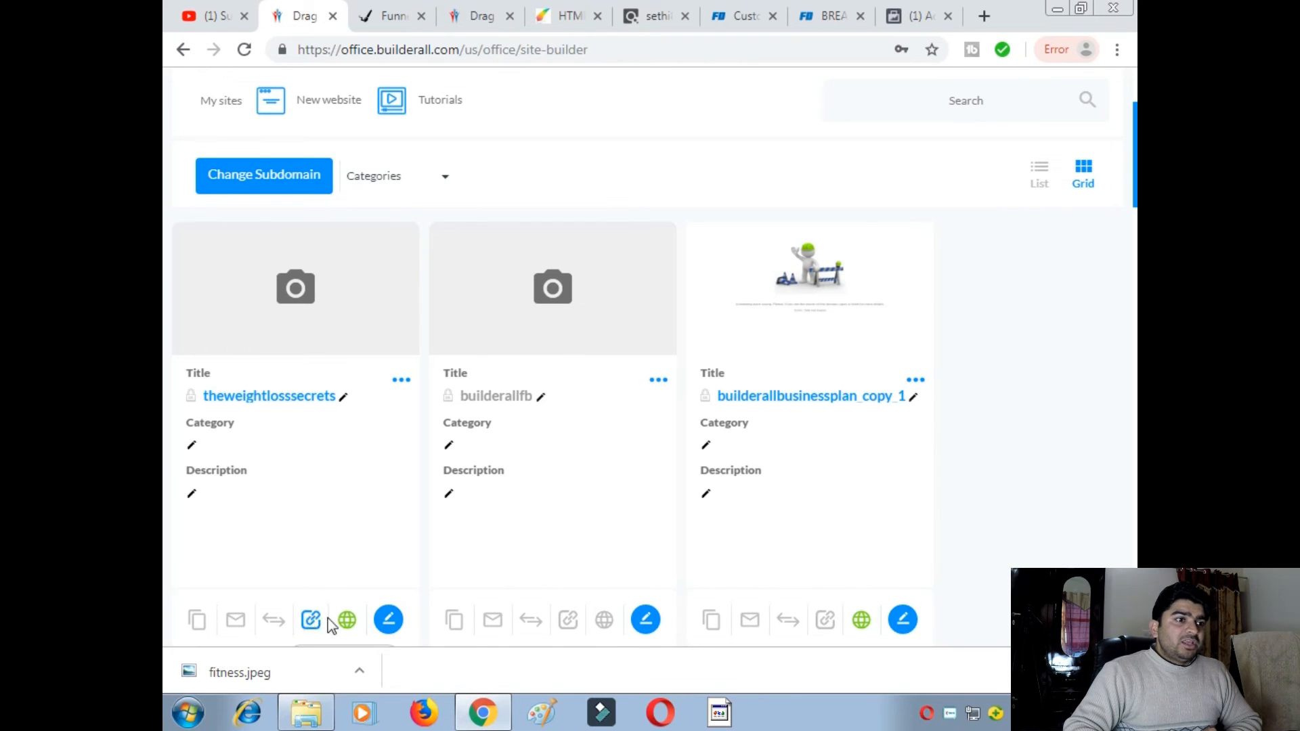
- Scroll the Builderall sites grid and open the theweightlosssecrets site's ••• options menu
{"action": "scroll", "coordinate": [325, 621], "scroll_direction": "down", "scroll_amount": 1}
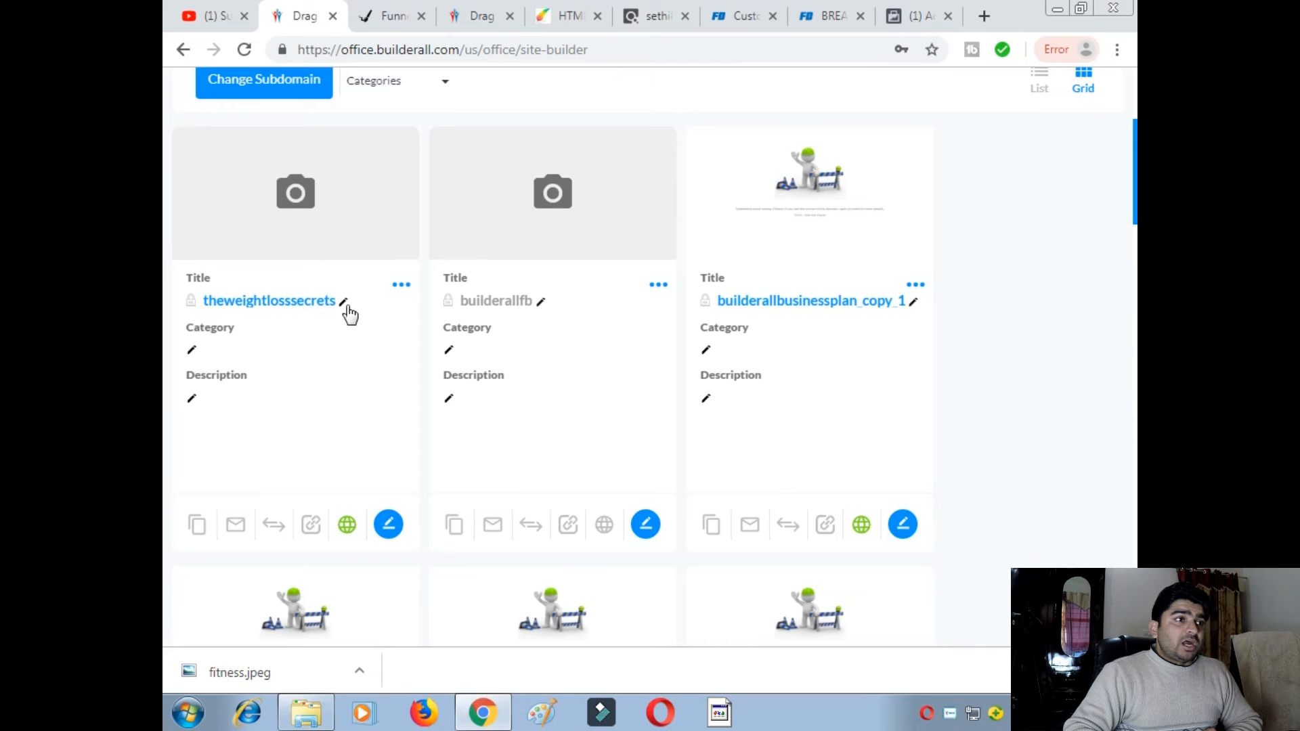
{"action": "left_click", "coordinate": [403, 287]}
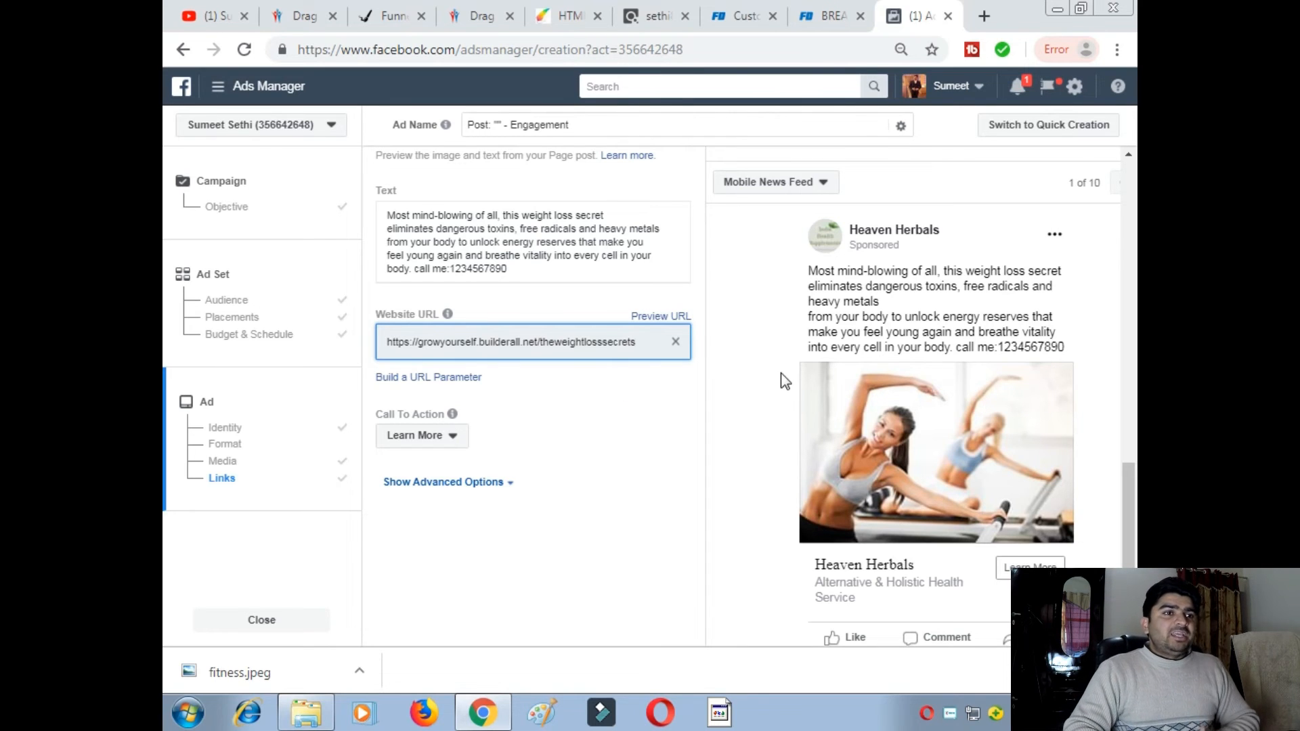
- Check the ad preview's Learn More button, then switch to the theweightlosssecrets landing page
{"action": "scroll", "coordinate": [782, 379], "scroll_direction": "down", "scroll_amount": 2}
{"action": "scroll", "coordinate": [959, 366], "scroll_direction": "up", "scroll_amount": 1}
{"action": "scroll", "coordinate": [956, 367], "scroll_direction": "down", "scroll_amount": 1}
{"action": "scroll", "coordinate": [846, 255], "scroll_direction": "up", "scroll_amount": 1}
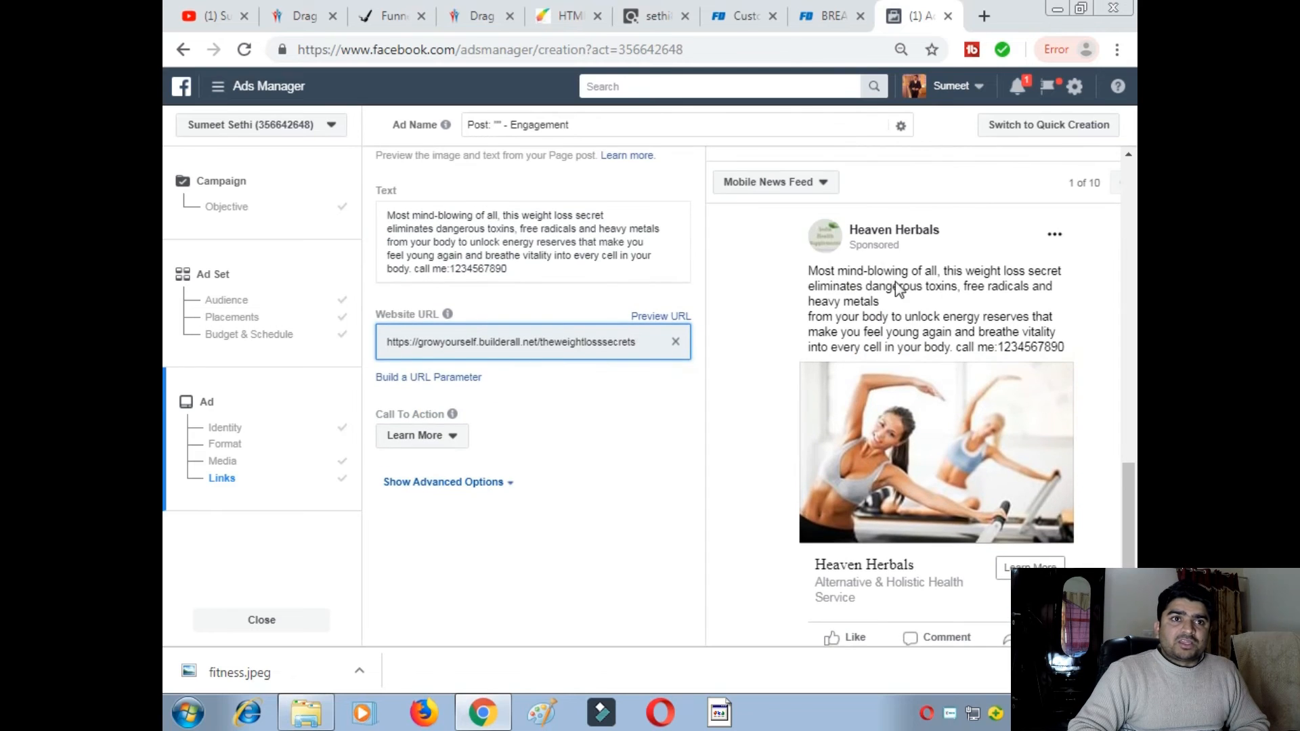
{"action": "scroll", "coordinate": [900, 386], "scroll_direction": "down", "scroll_amount": 1}
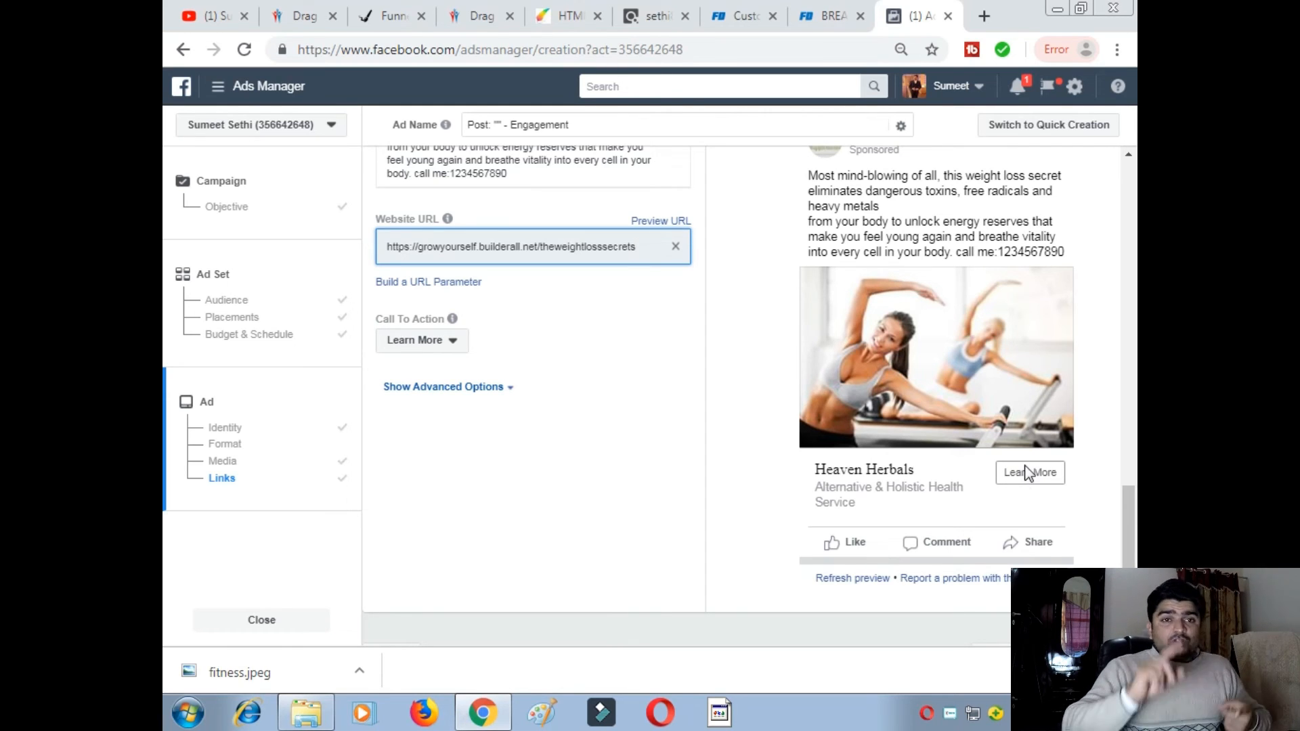
{"action": "left_click", "coordinate": [395, 16]}
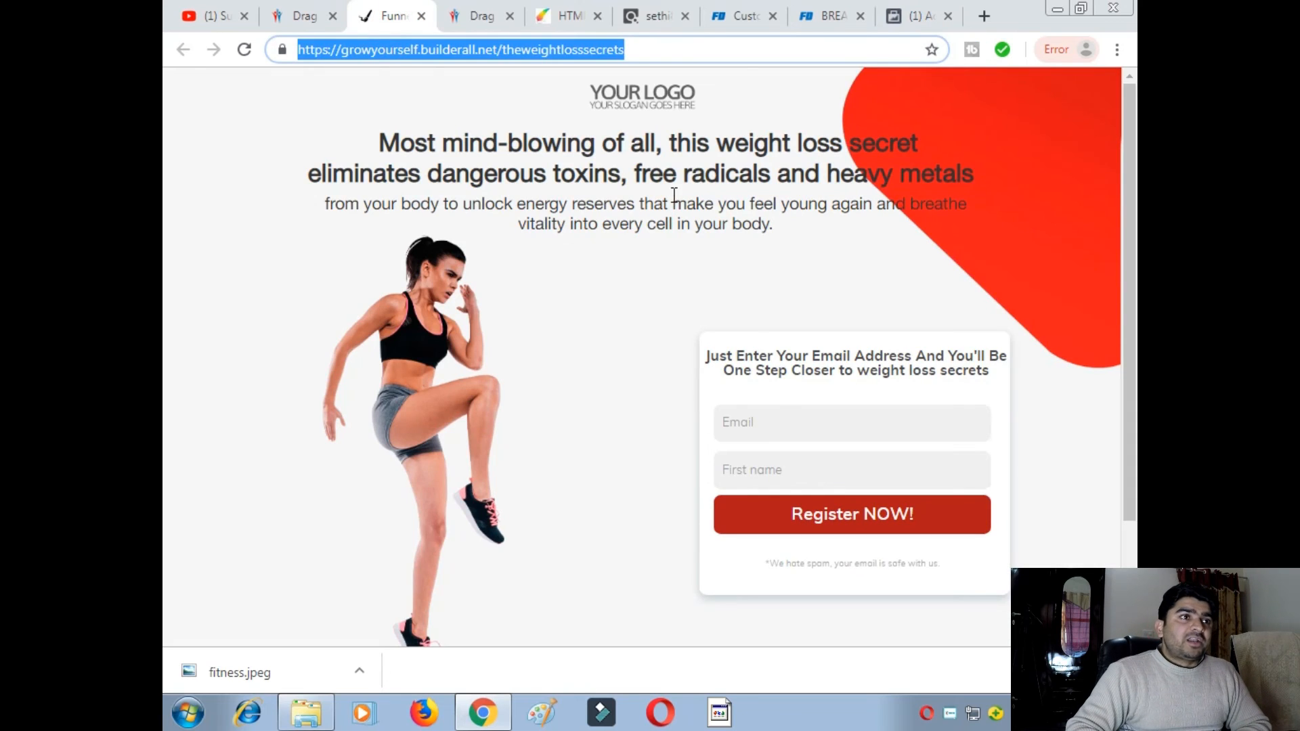
- Scroll down the growyourself.builderall.net weight-loss landing page
{"action": "scroll", "coordinate": [785, 399], "scroll_direction": "down", "scroll_amount": 1}
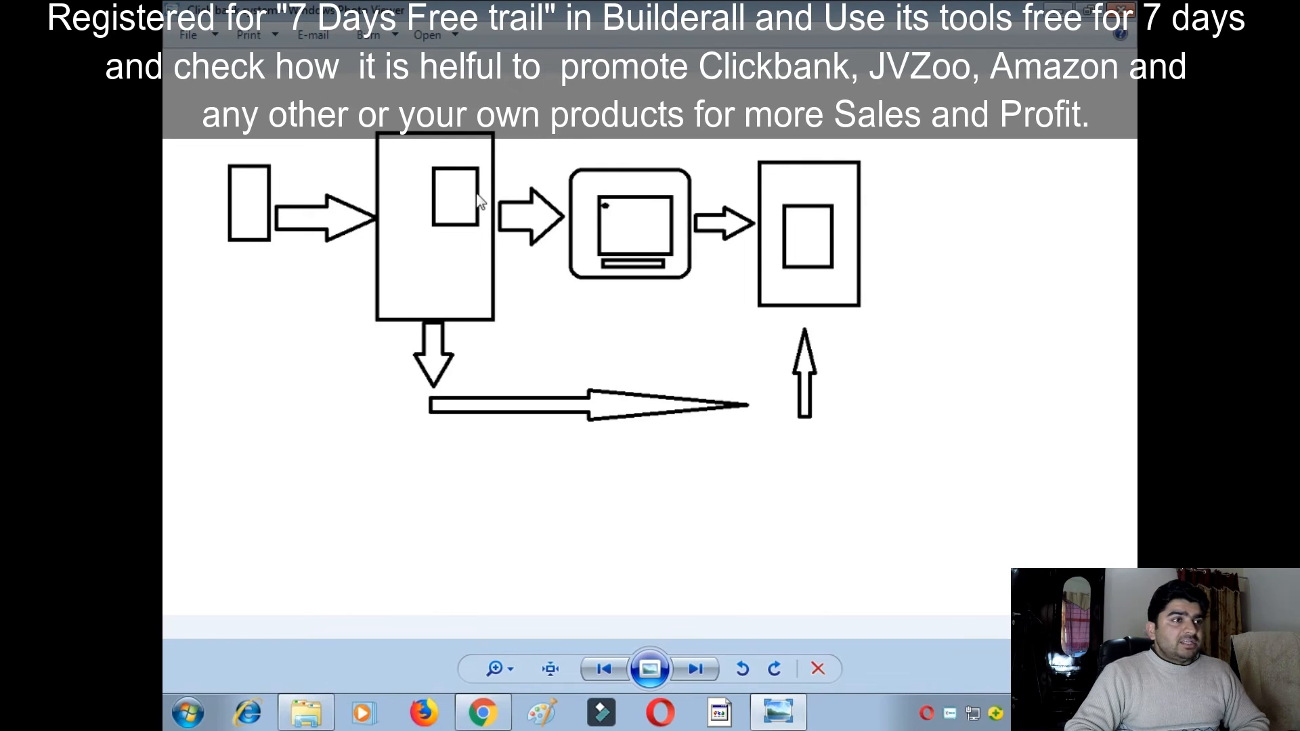
{"action": "left_click", "coordinate": [480, 715]}
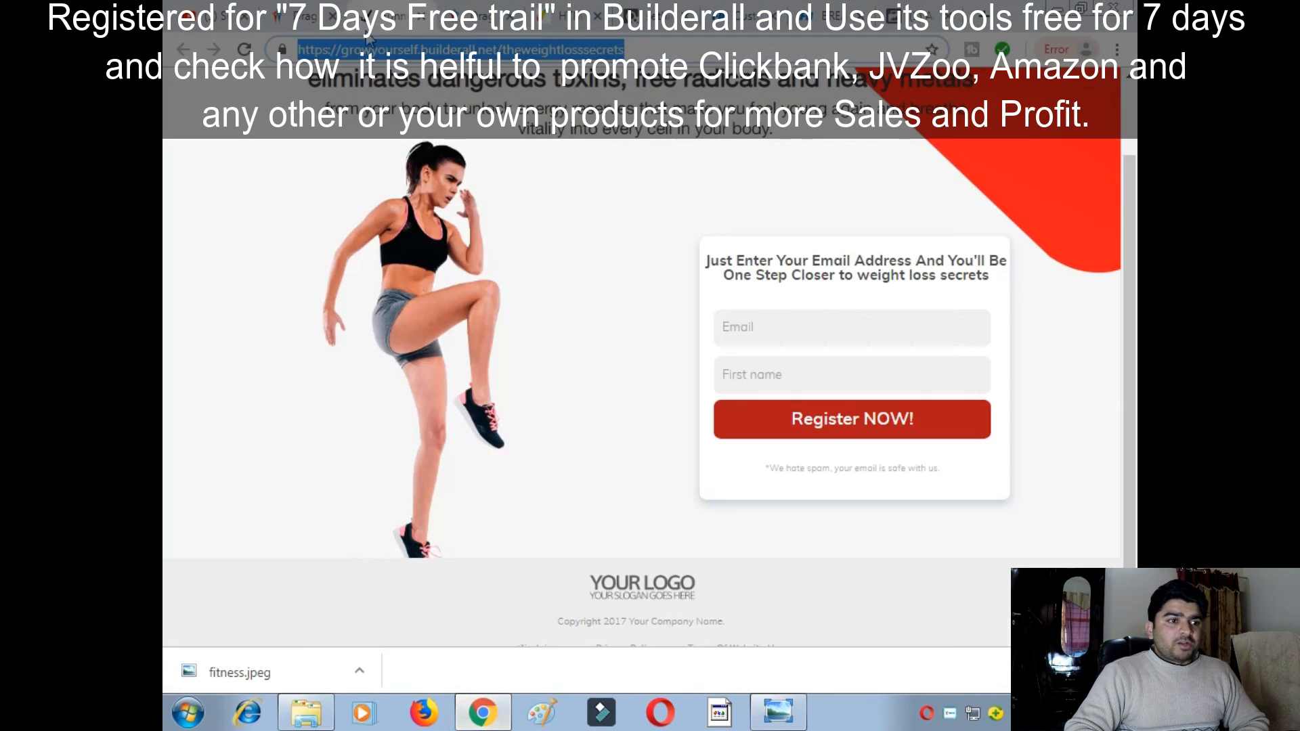
{"action": "left_click", "coordinate": [490, 717]}
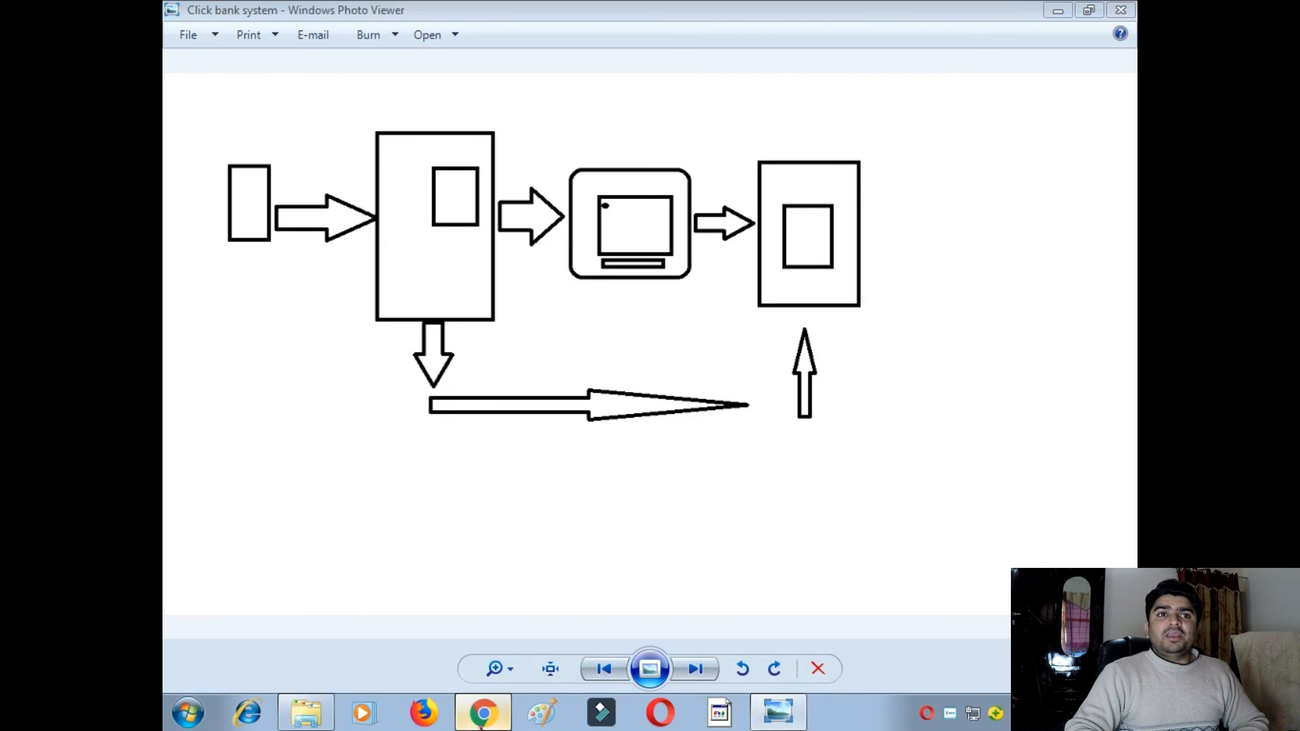
{"action": "left_click", "coordinate": [483, 719]}
- Look over the Fat Decimator sales page, customer demographics page and ClickBank marketplace listing
{"action": "left_click", "coordinate": [807, 16]}
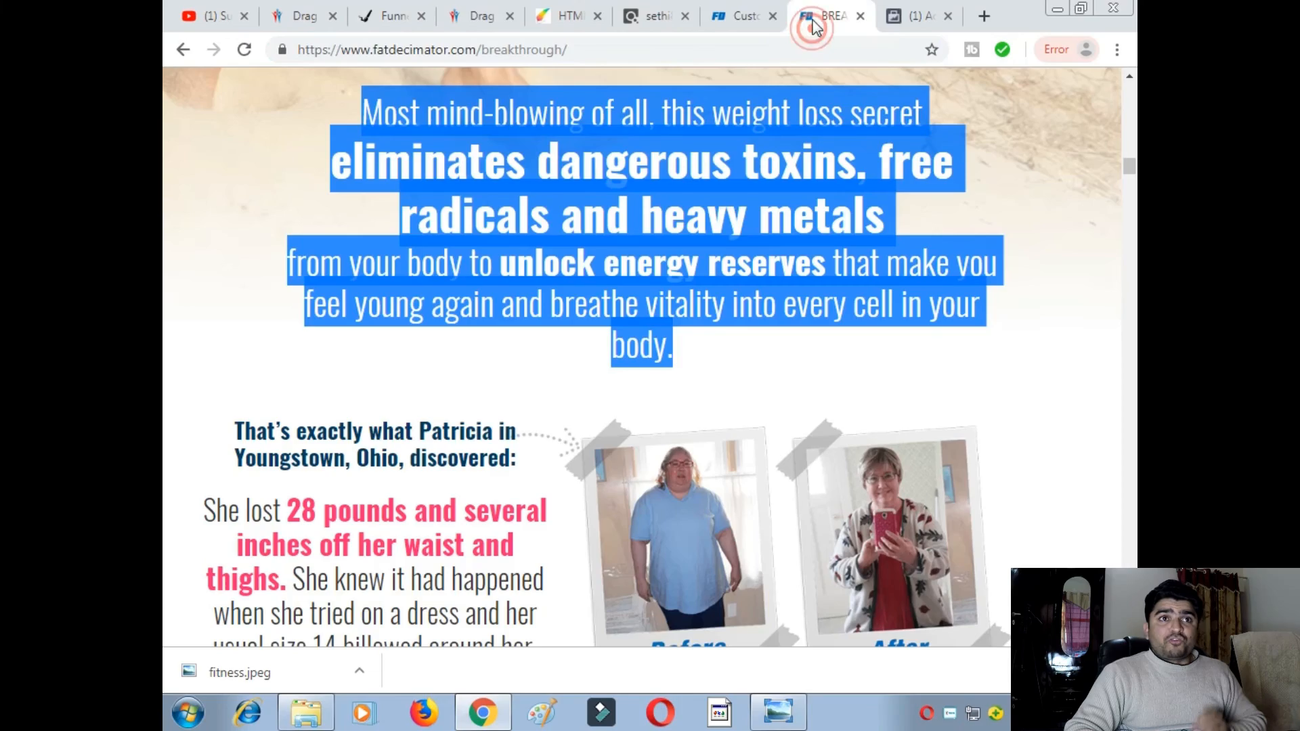
{"action": "left_click", "coordinate": [742, 18]}
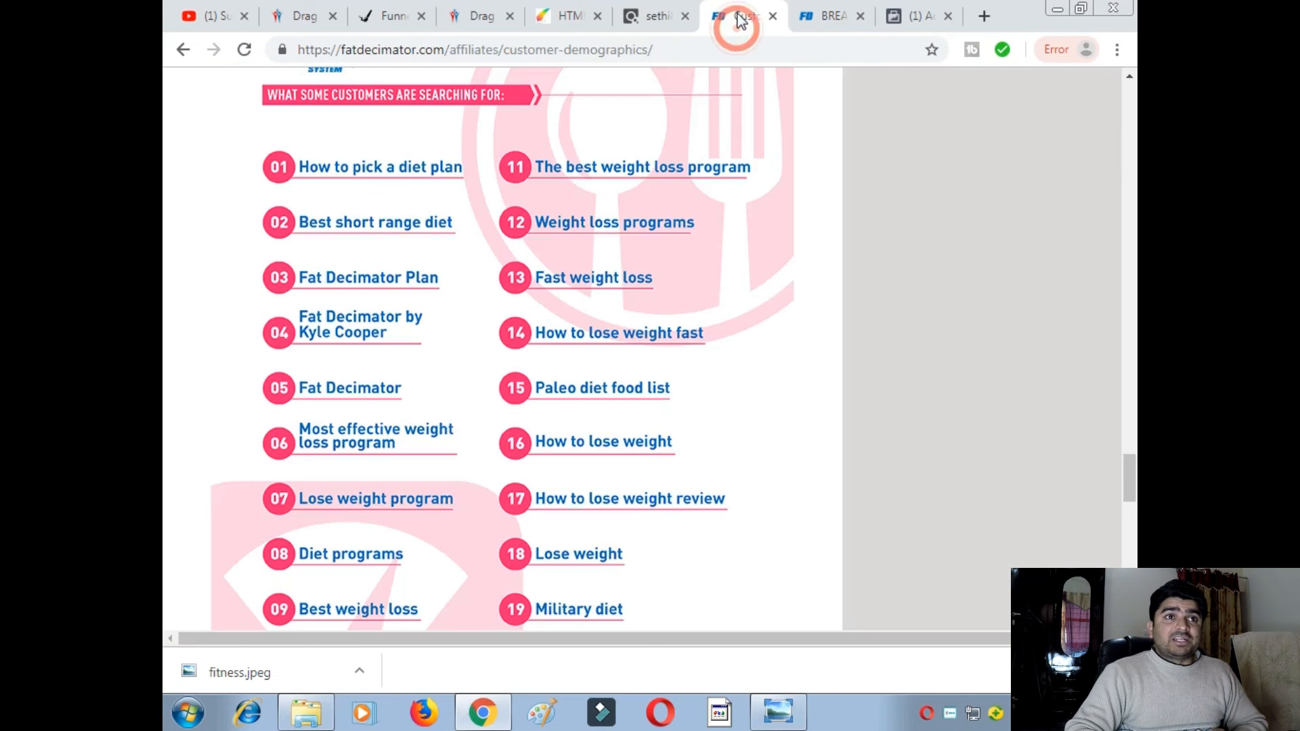
{"action": "left_click", "coordinate": [817, 26]}
{"action": "left_click", "coordinate": [734, 27]}
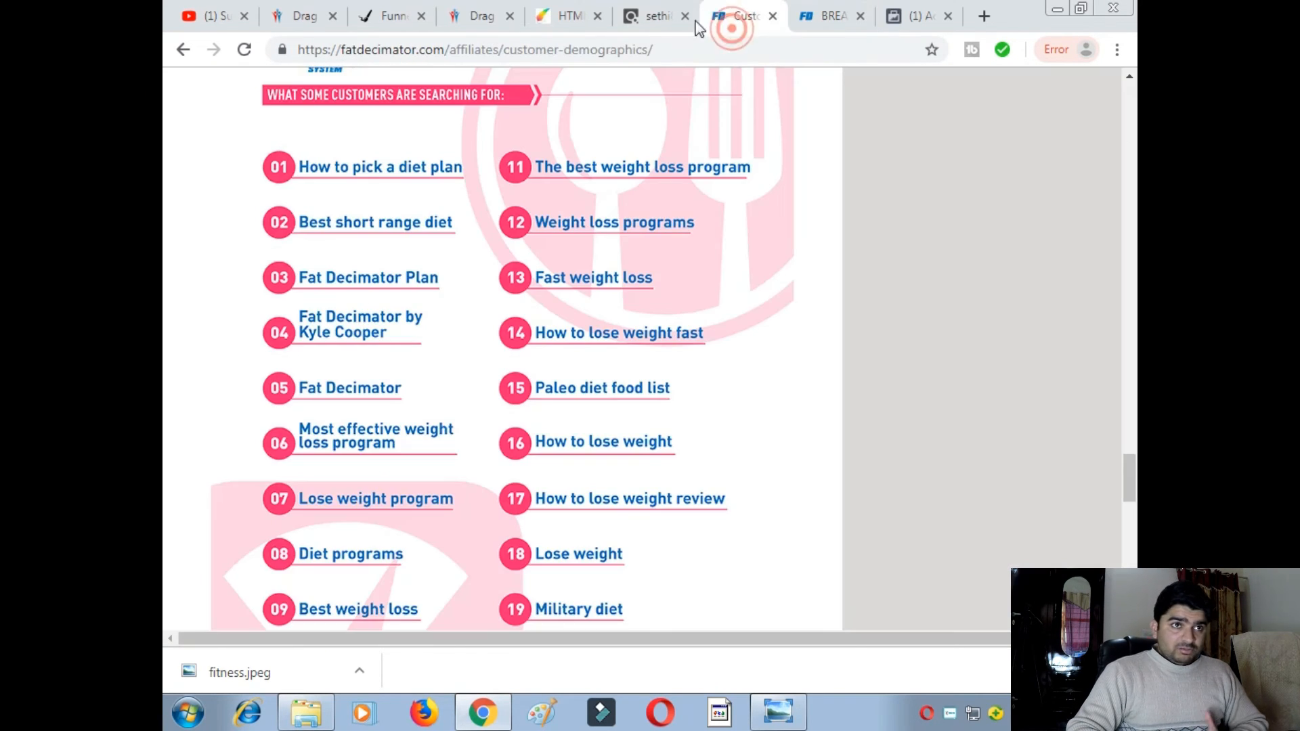
{"action": "left_click", "coordinate": [649, 20]}
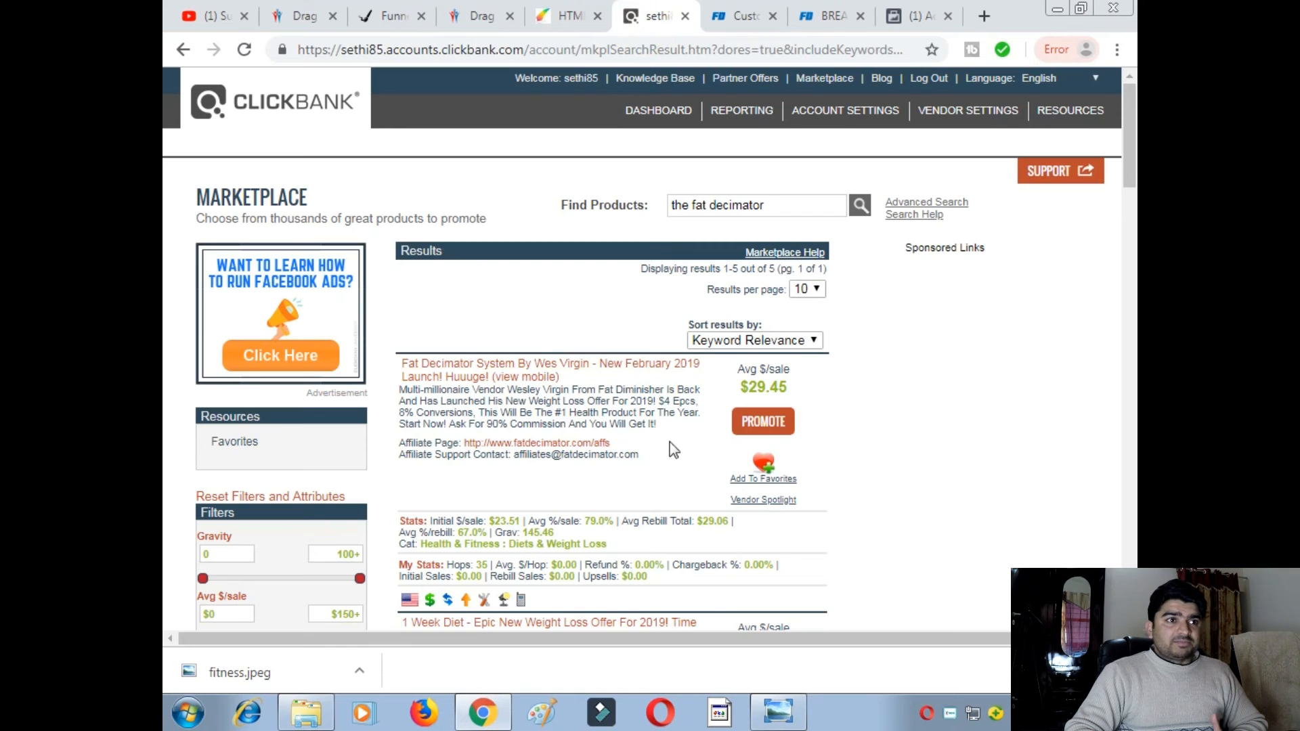
{"action": "left_click", "coordinate": [822, 16]}
{"action": "scroll", "coordinate": [758, 143], "scroll_direction": "up", "scroll_amount": 5}
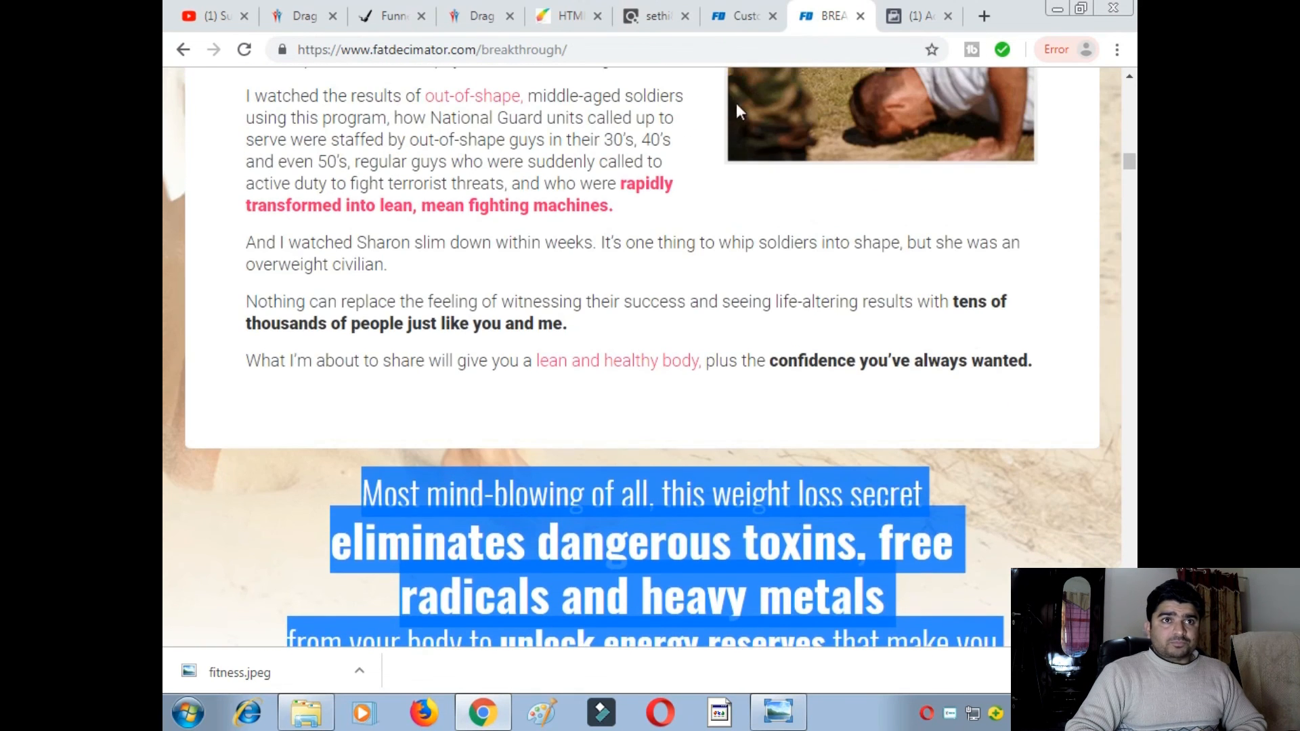
{"action": "left_click", "coordinate": [740, 19]}
{"action": "scroll", "coordinate": [864, 311], "scroll_direction": "up", "scroll_amount": 15}
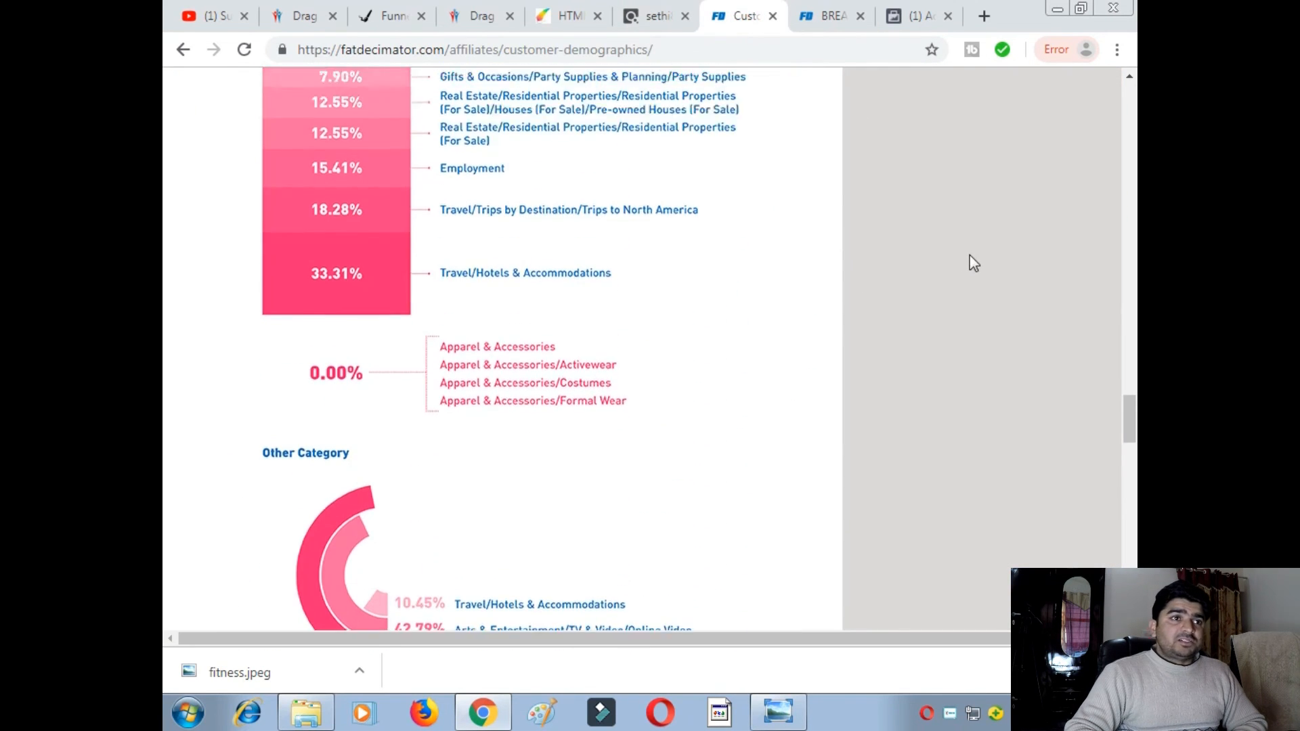
{"action": "scroll", "coordinate": [973, 264], "scroll_direction": "up", "scroll_amount": 20}
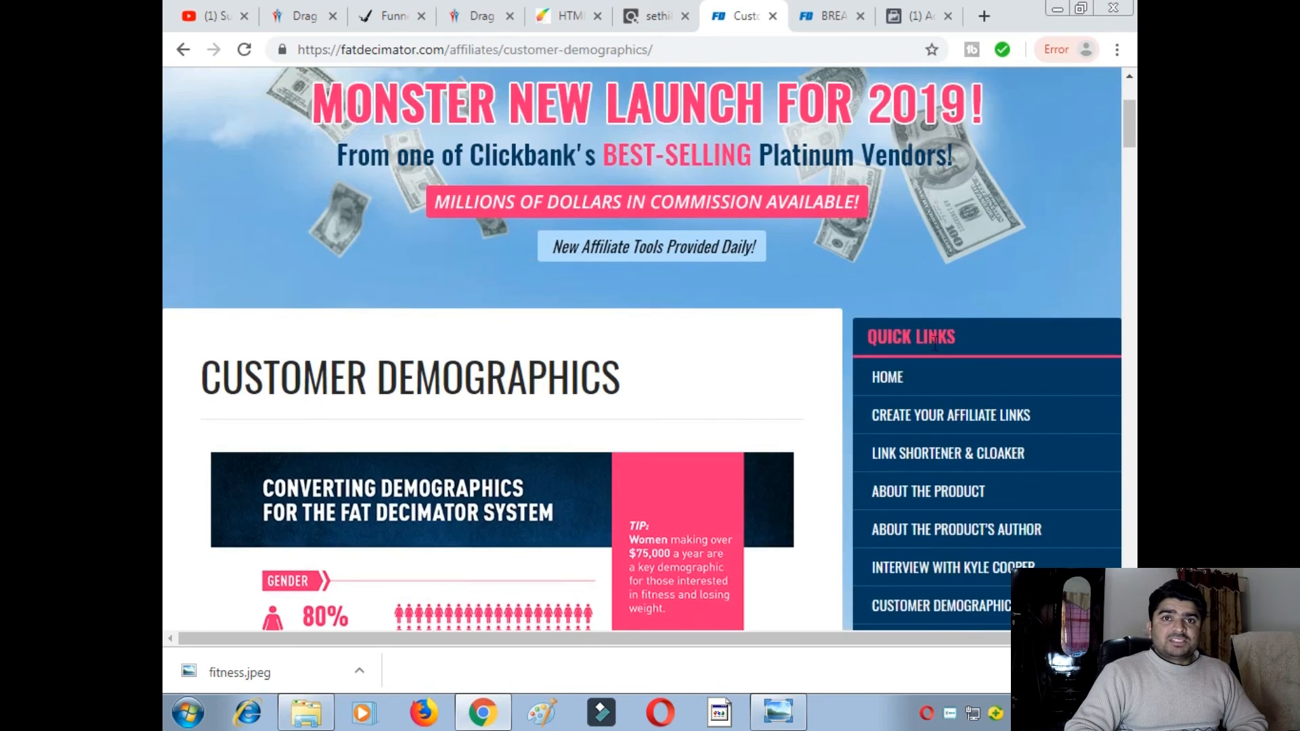
{"action": "scroll", "coordinate": [935, 343], "scroll_direction": "down", "scroll_amount": 3}
- On the Create Your Affiliate Links page, enter your ClickBank affiliate ID
{"action": "left_click", "coordinate": [898, 227]}
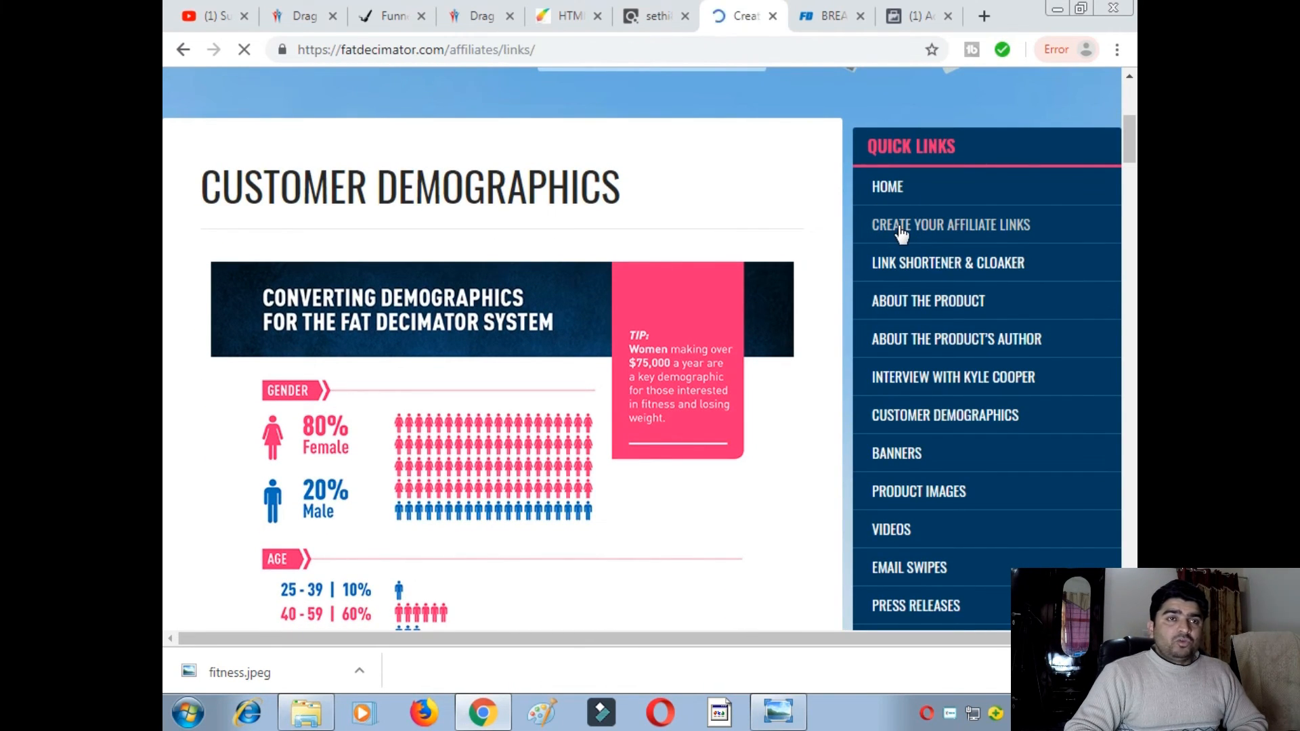
{"action": "scroll", "coordinate": [367, 486], "scroll_direction": "down", "scroll_amount": 4}
{"action": "scroll", "coordinate": [367, 486], "scroll_direction": "down", "scroll_amount": 6}
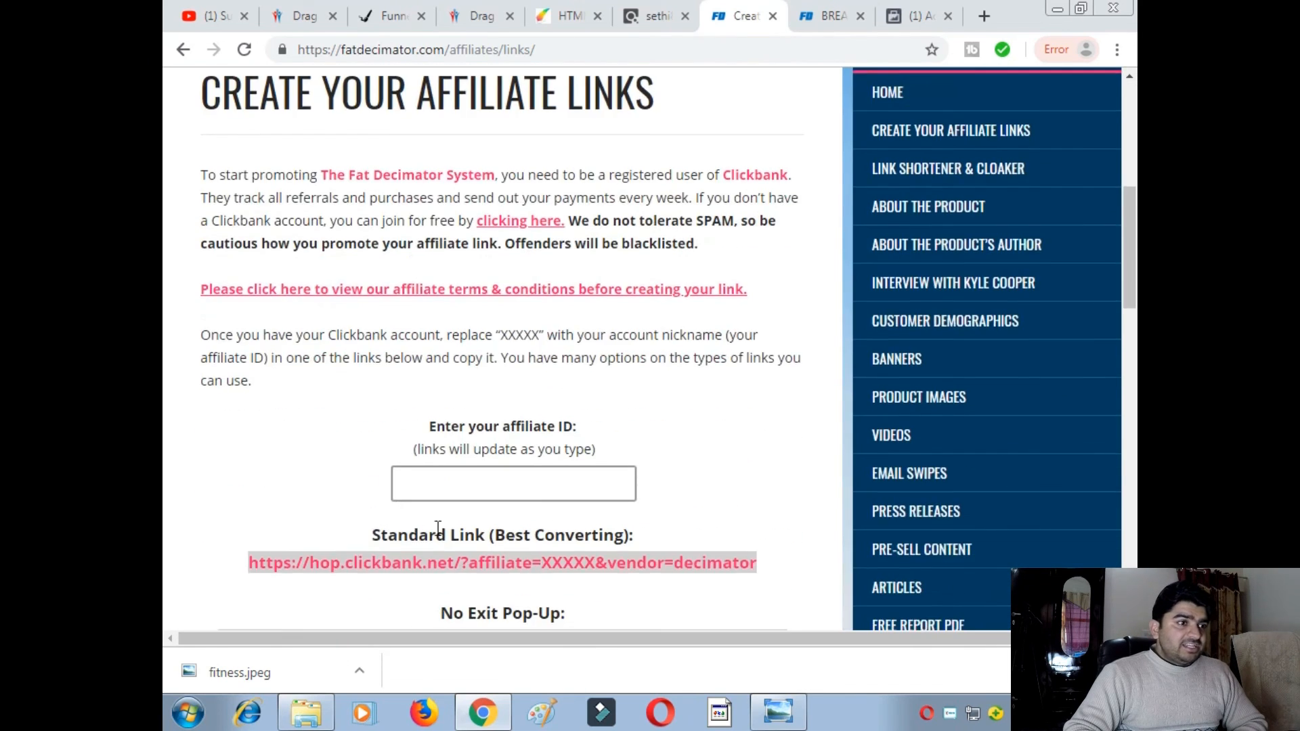
{"action": "left_click", "coordinate": [481, 310]}
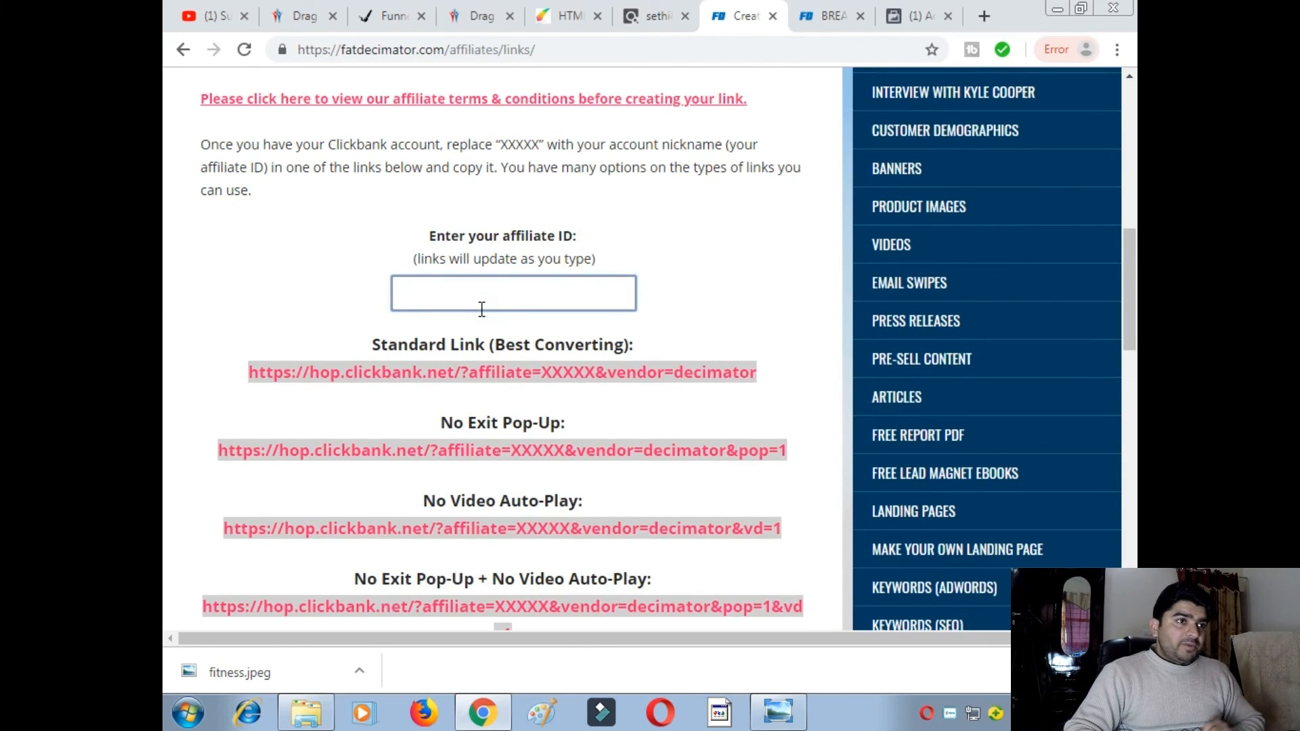
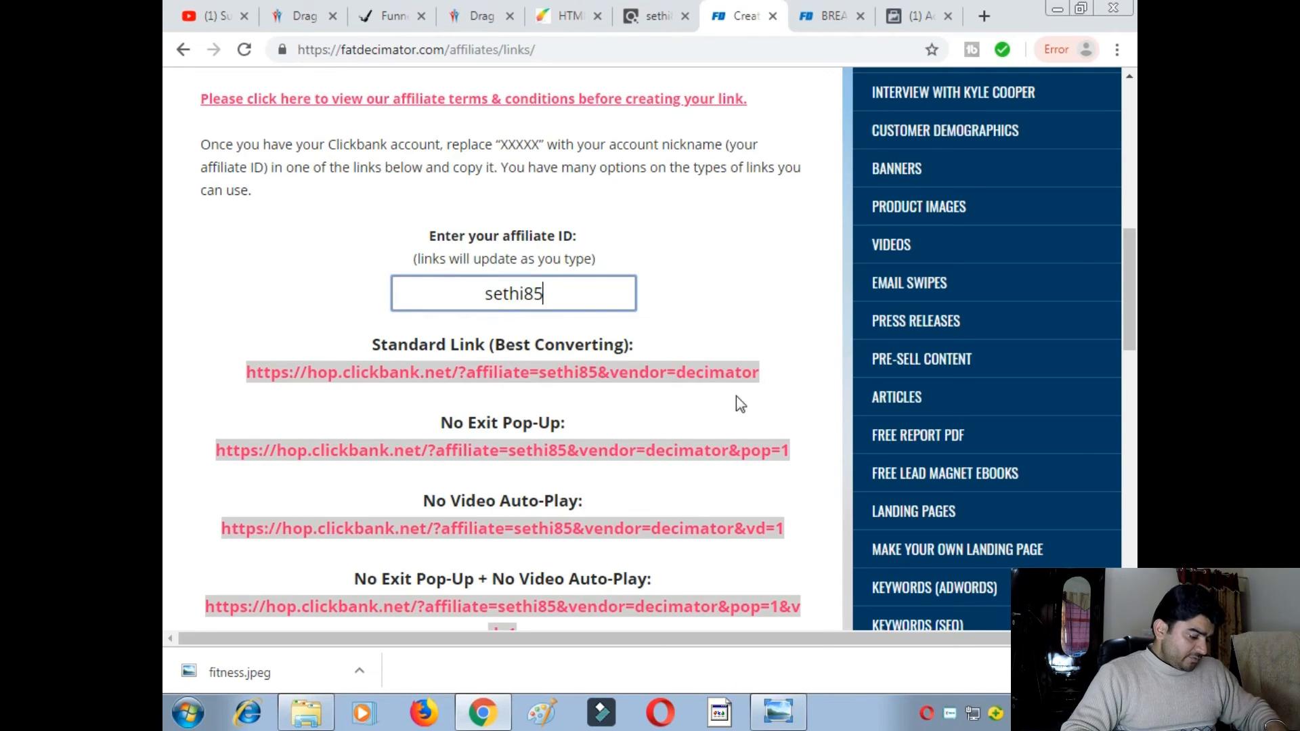
{"action": "left_click", "coordinate": [757, 375]}
- Select the generated Standard Link URL and copy it to the clipboard
{"action": "left_click_drag", "start_coordinate": [757, 374], "coordinate": [274, 371]}
{"action": "right_click", "coordinate": [275, 371]}
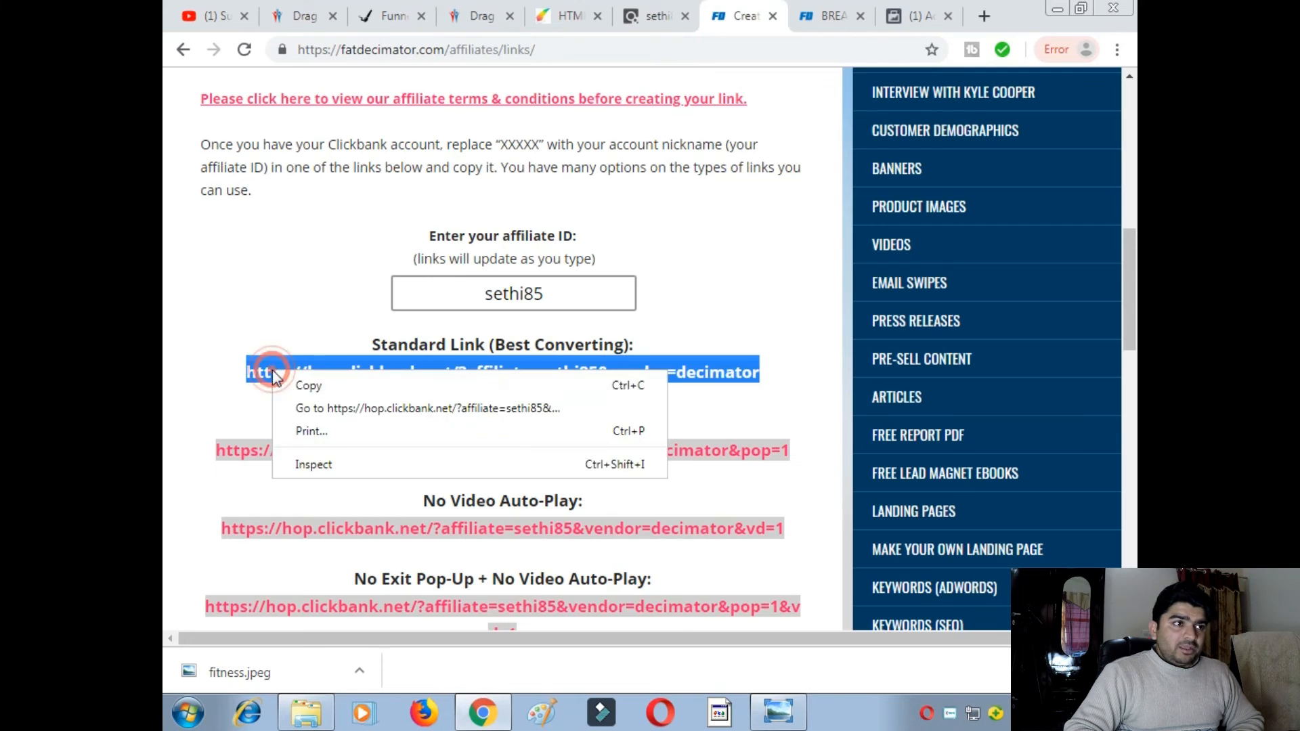
{"action": "left_click", "coordinate": [320, 388]}
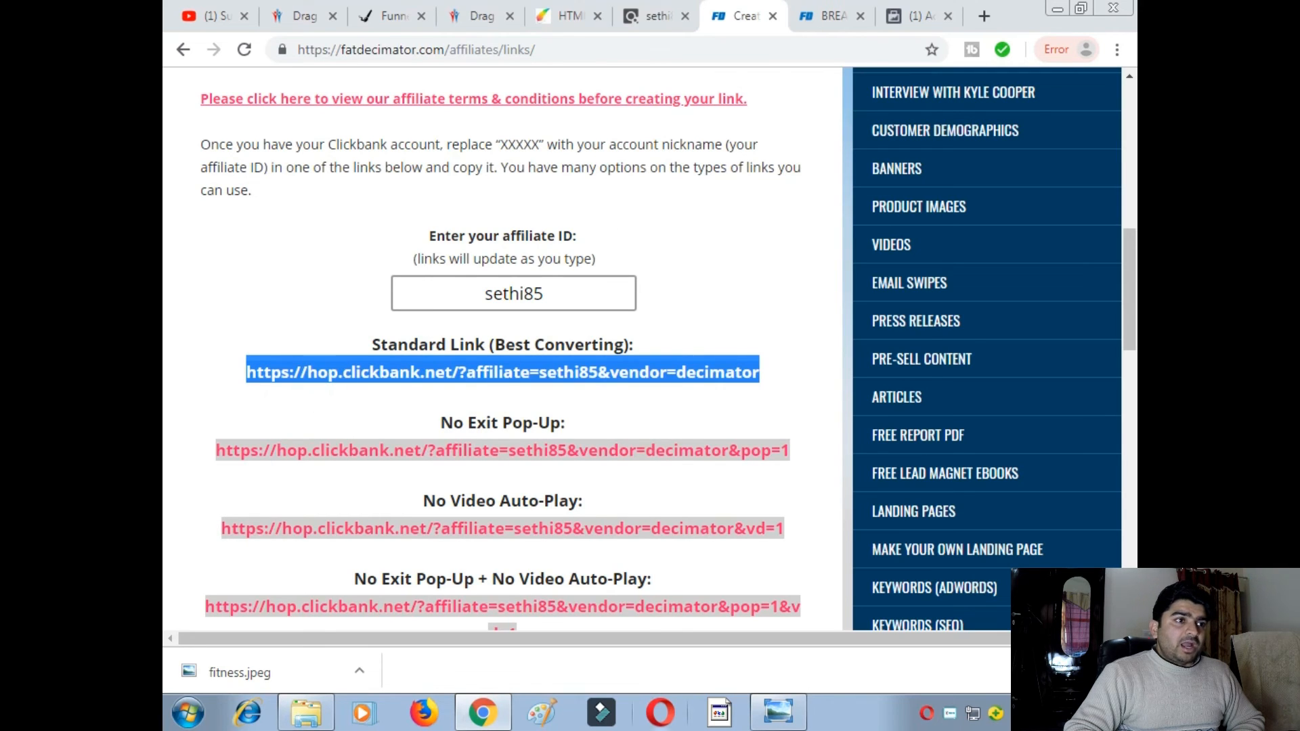
{"action": "left_click", "coordinate": [778, 712]}
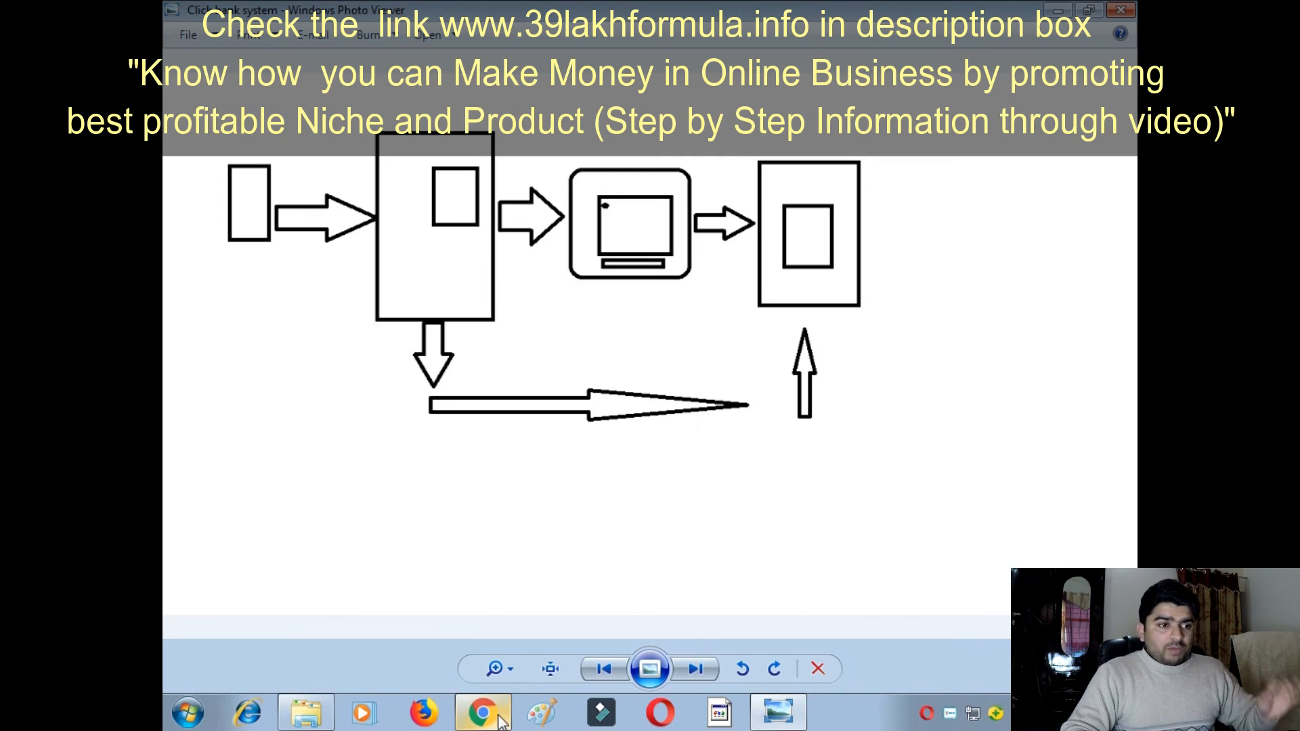
{"action": "left_click", "coordinate": [500, 719]}
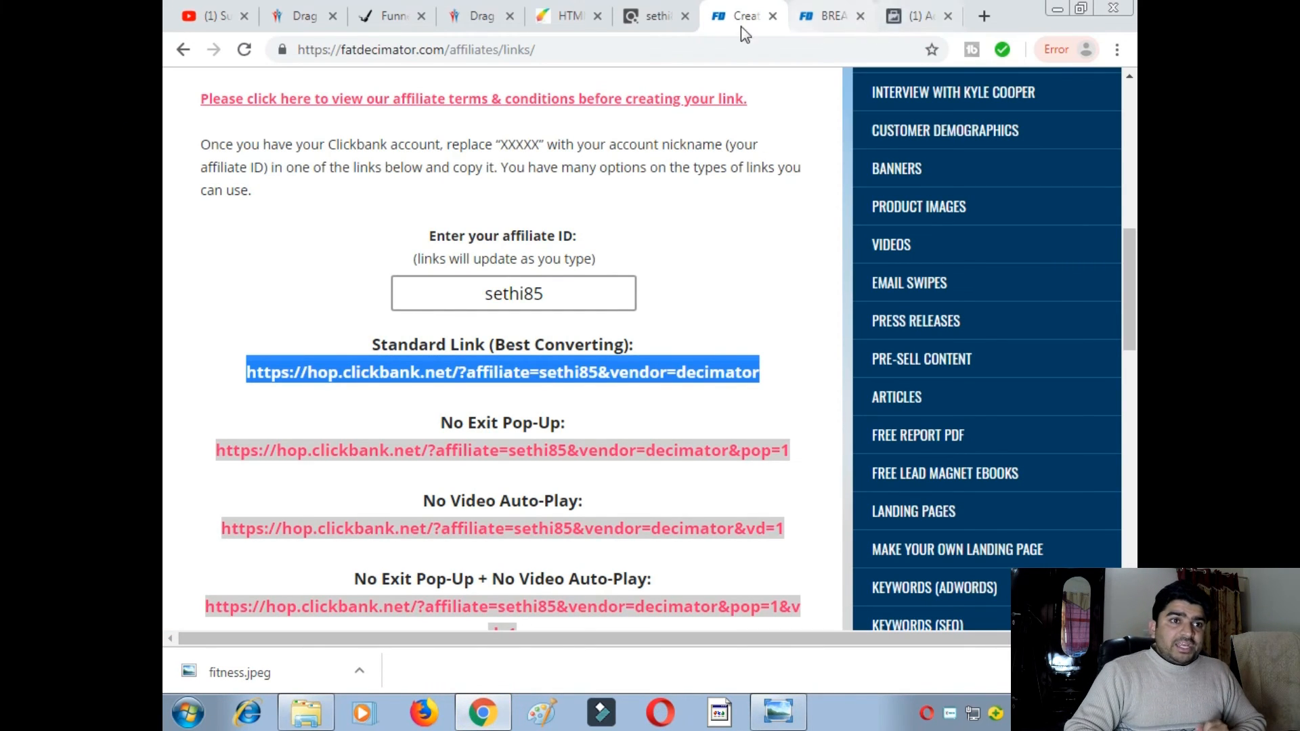
- Expand Show Advanced Options under the ad's Links to see URL parameters and Pixel tracking
{"action": "left_click", "coordinate": [898, 26]}
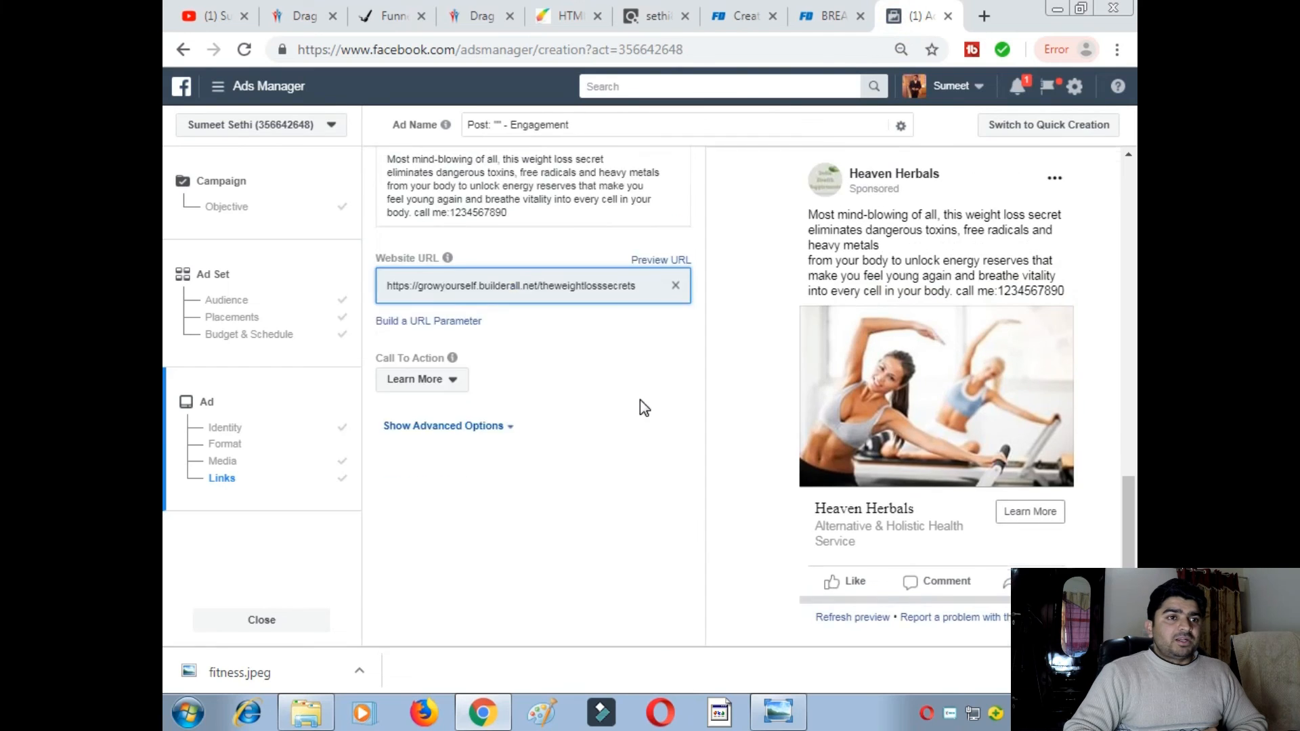
{"action": "scroll", "coordinate": [681, 464], "scroll_direction": "down", "scroll_amount": 3}
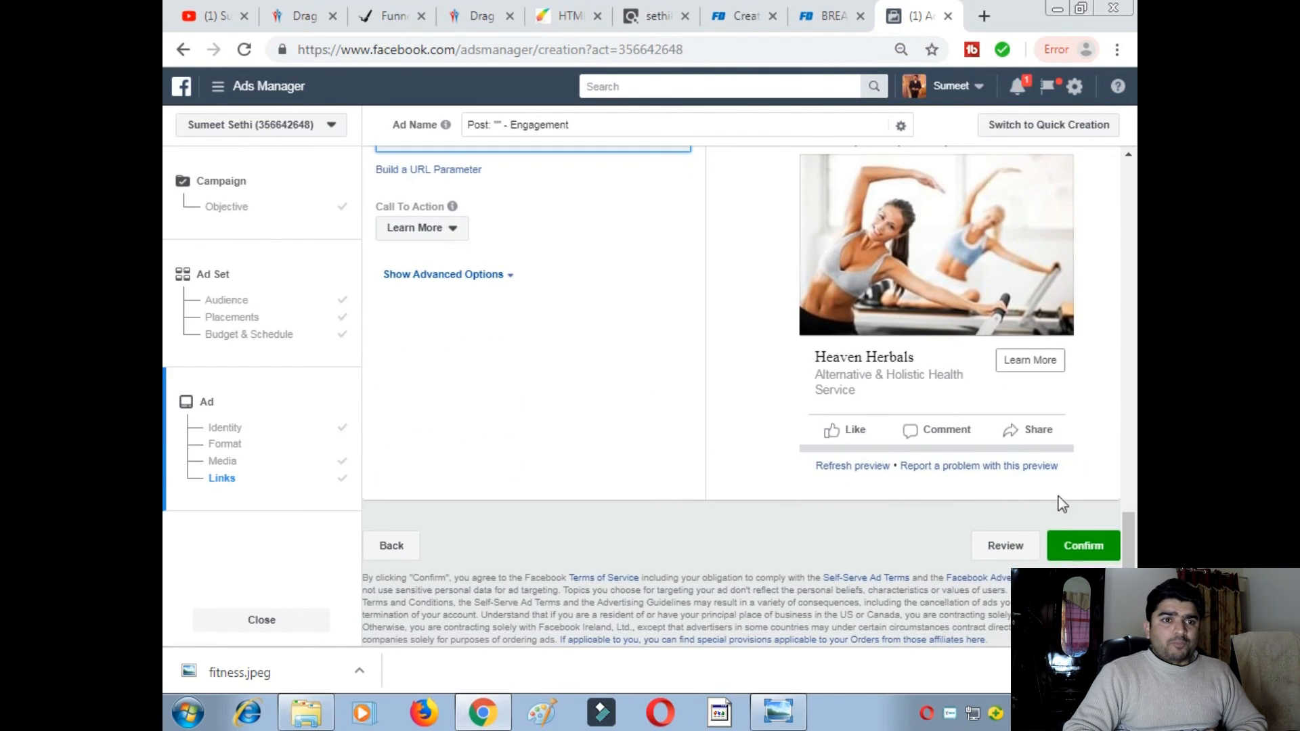
{"action": "left_click", "coordinate": [495, 275]}
{"action": "scroll", "coordinate": [542, 434], "scroll_direction": "down", "scroll_amount": 1}
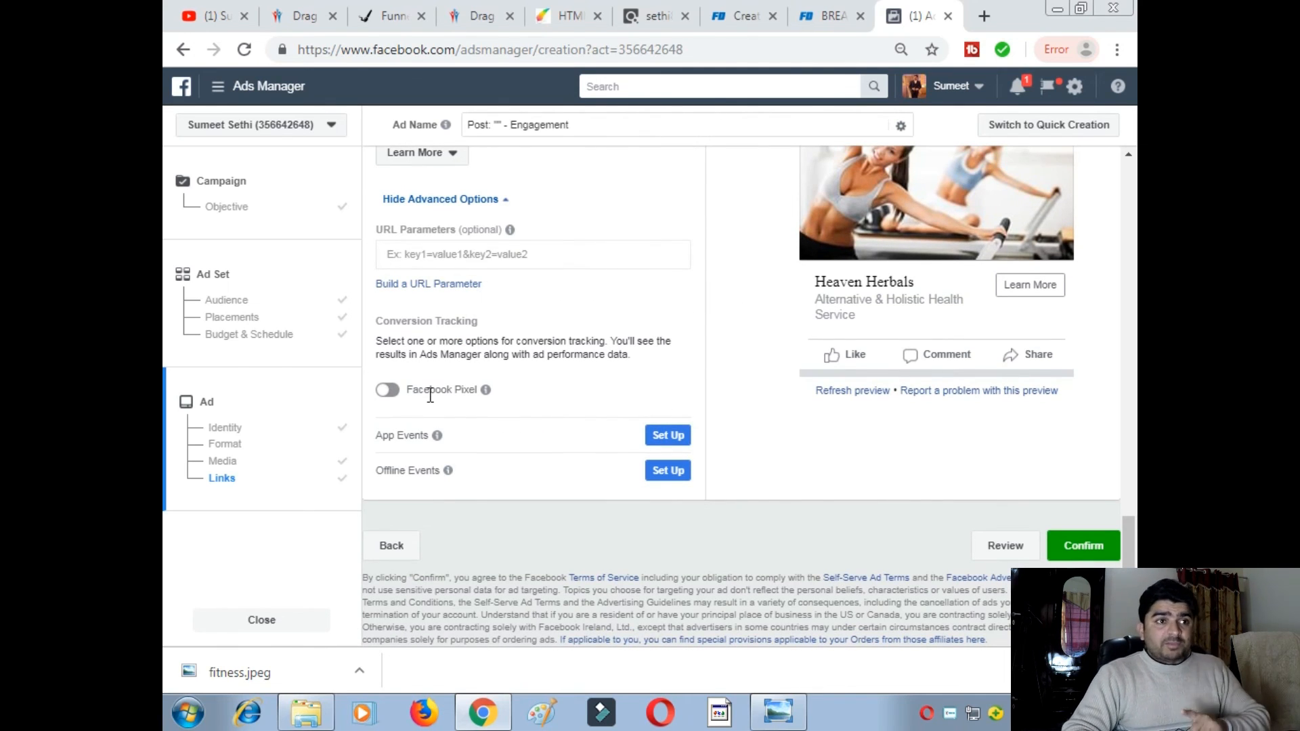
{"action": "scroll", "coordinate": [431, 395], "scroll_direction": "up", "scroll_amount": 3}
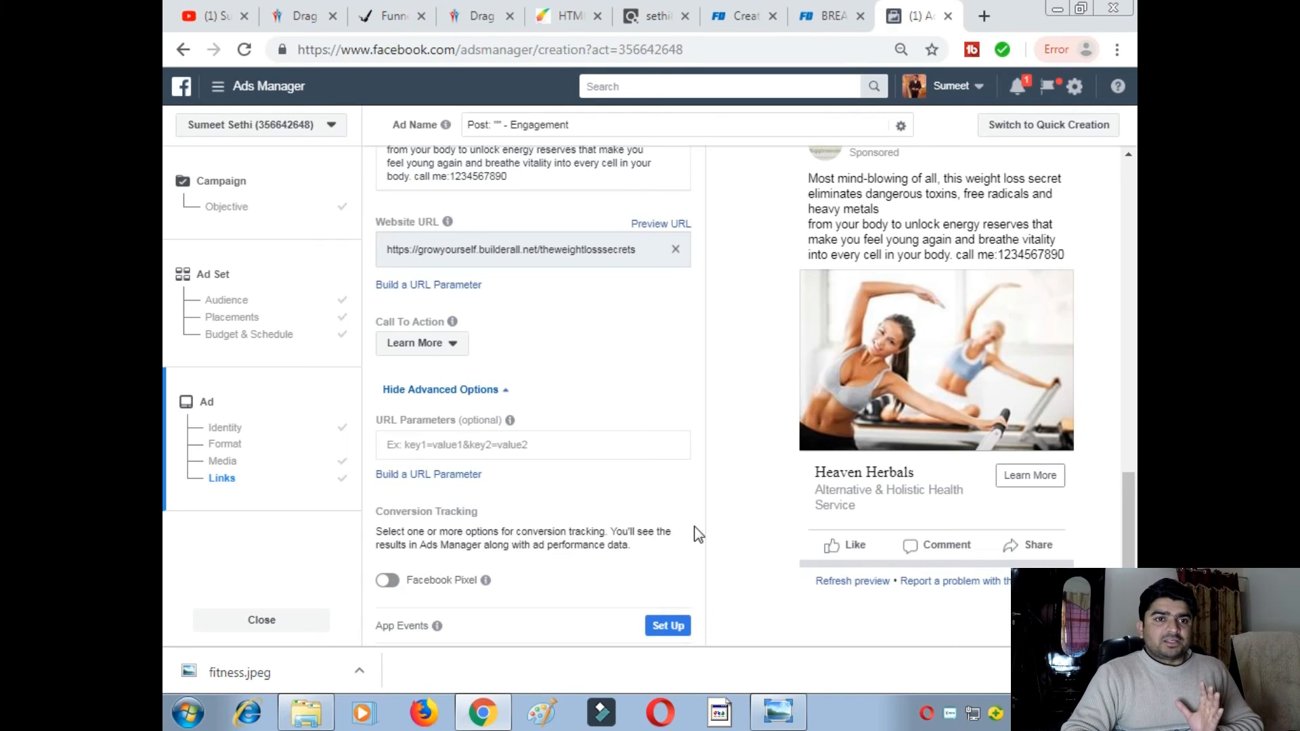
{"action": "scroll", "coordinate": [690, 531], "scroll_direction": "down", "scroll_amount": 3}
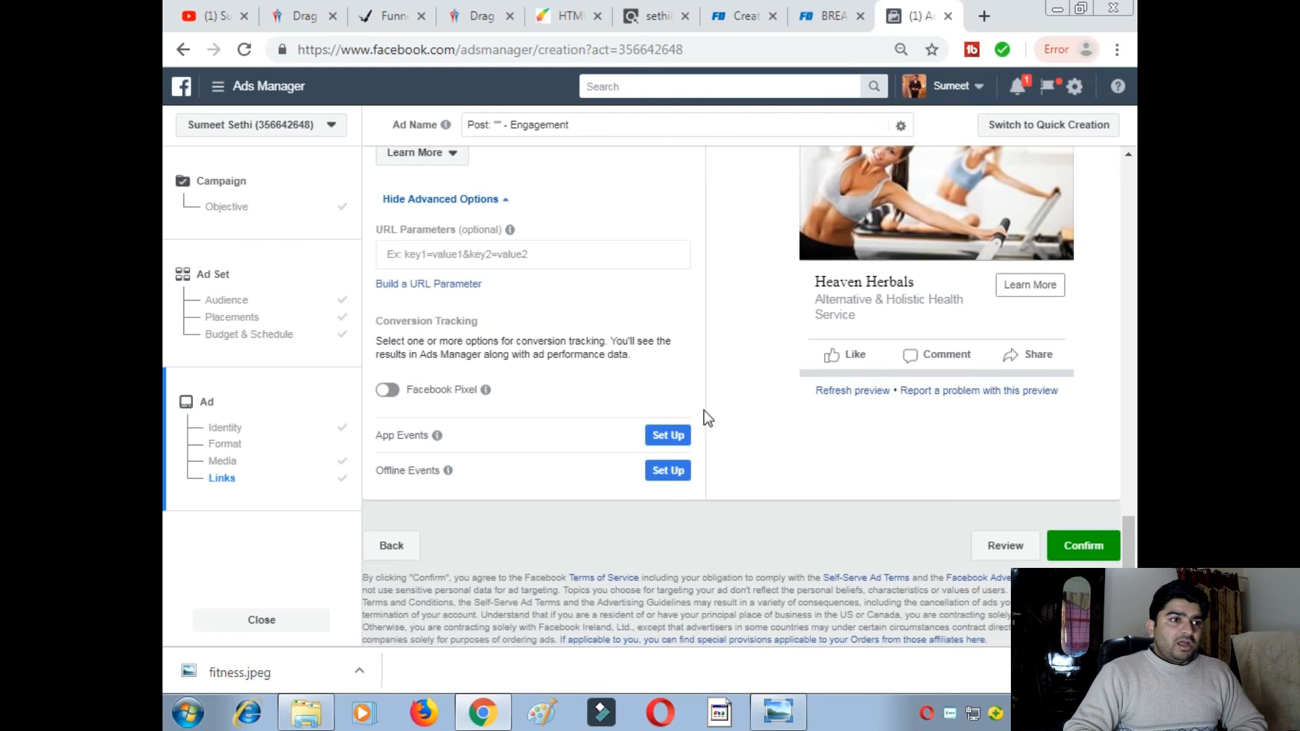
{"action": "scroll", "coordinate": [765, 424], "scroll_direction": "up", "scroll_amount": 3}
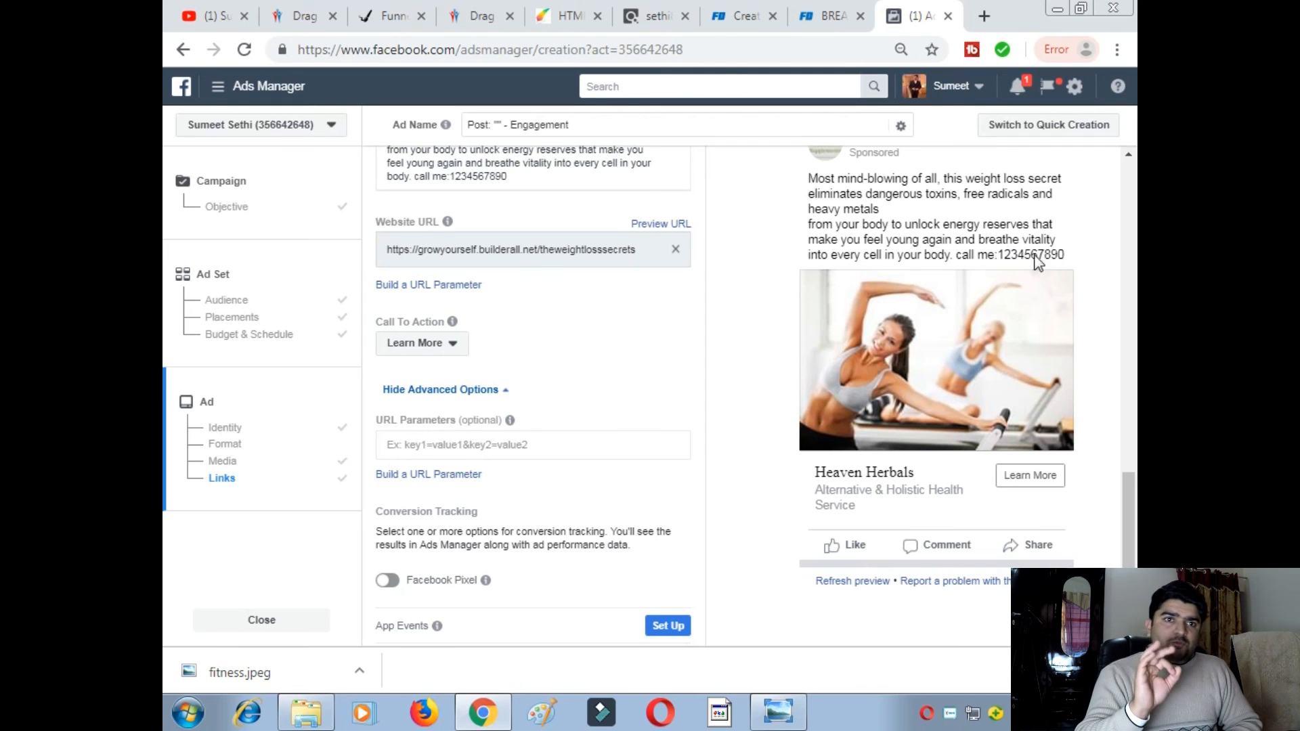
{"action": "scroll", "coordinate": [439, 308], "scroll_direction": "up", "scroll_amount": 3}
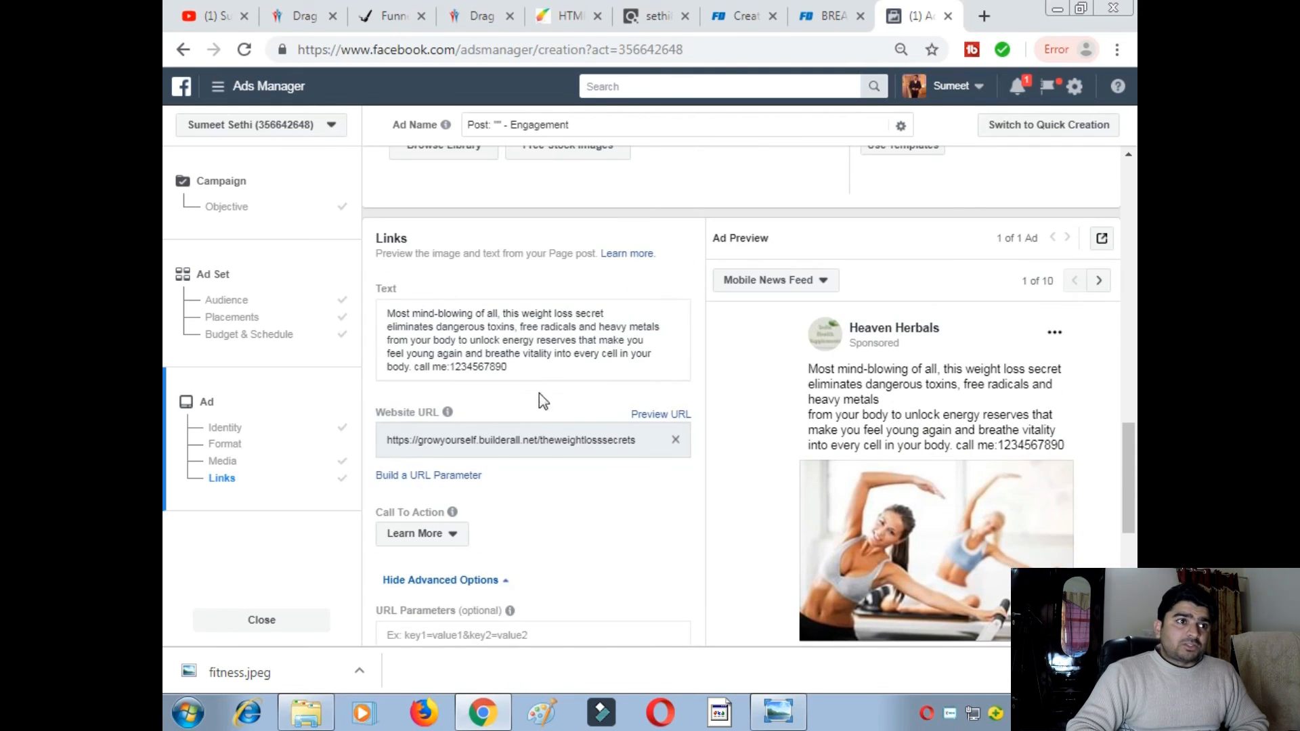
{"action": "left_click", "coordinate": [527, 376]}
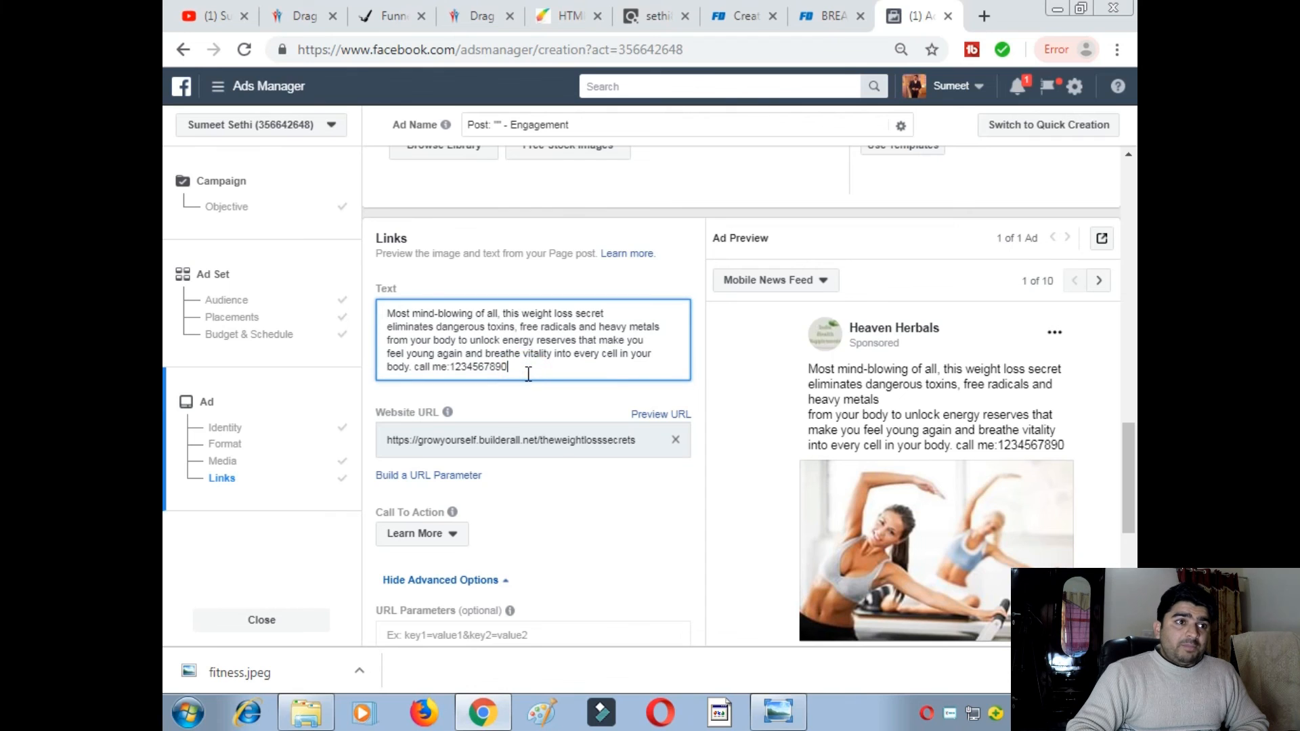
{"action": "type", "text": "www"}
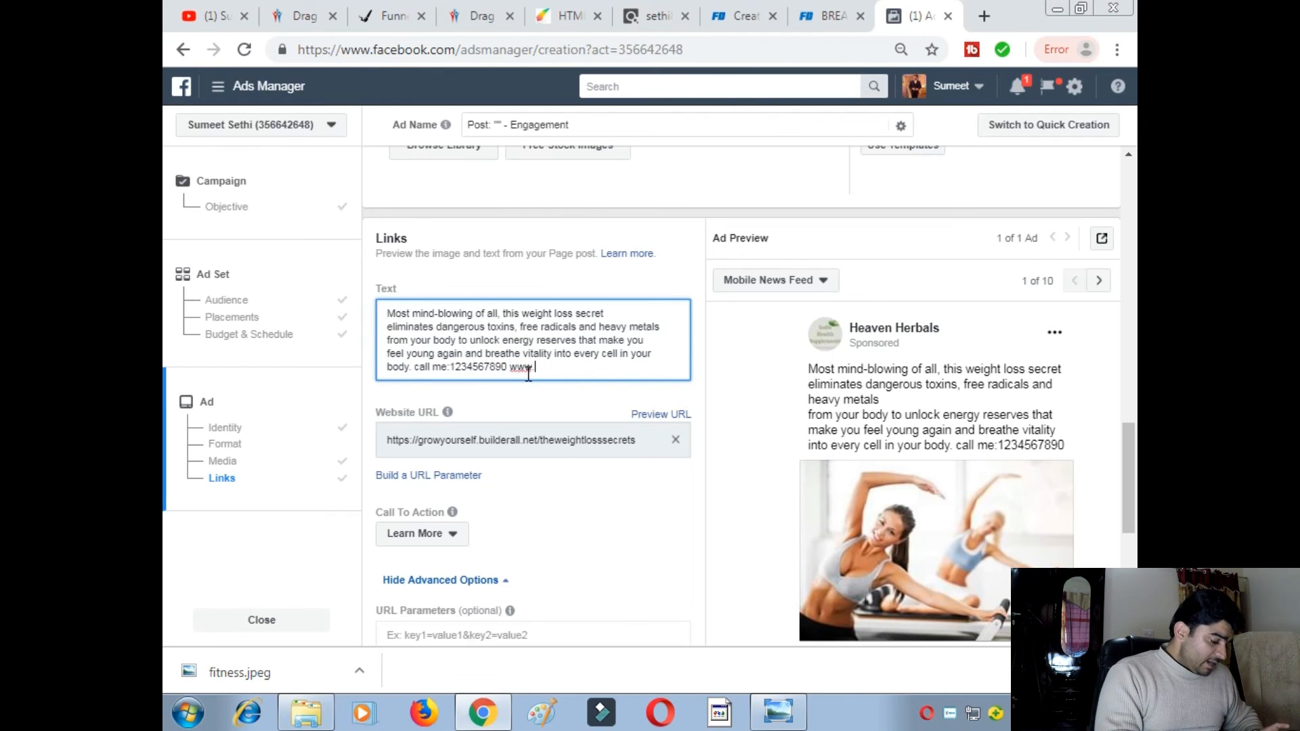
{"action": "type", "text": ".wei"}
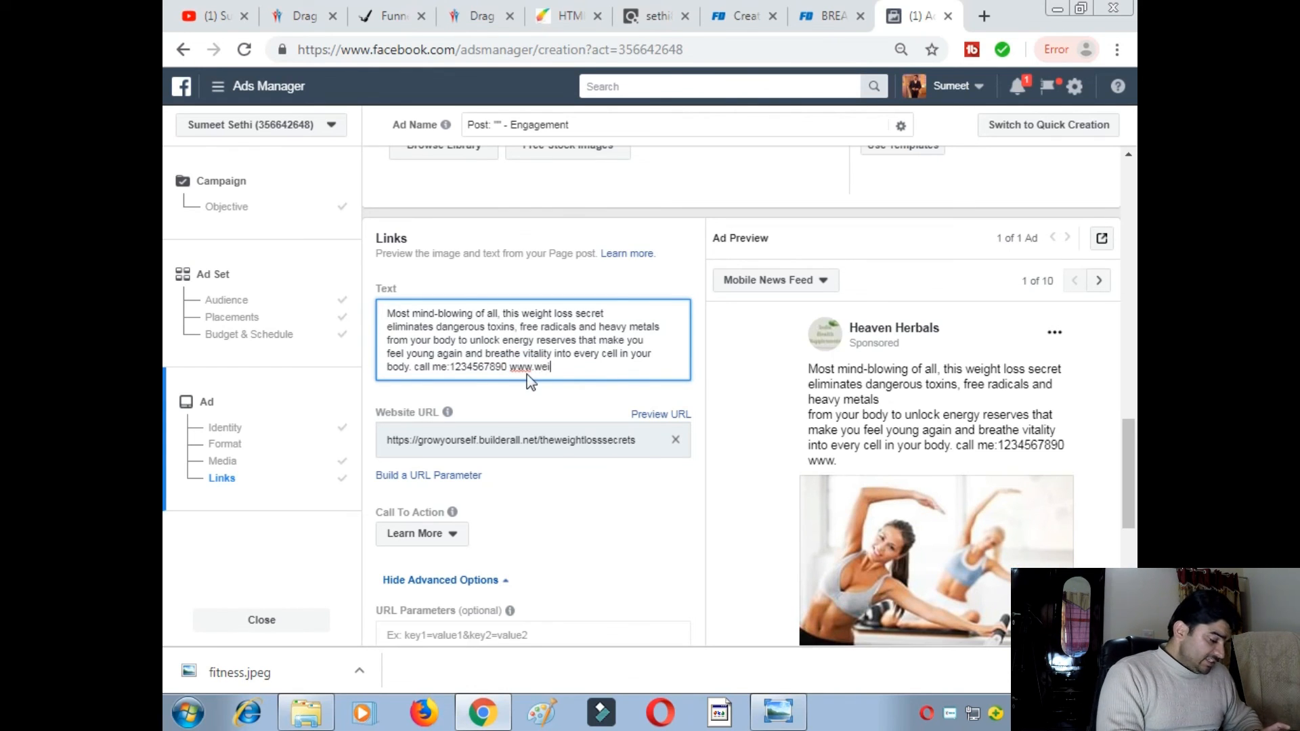
{"action": "type", "text": "ghtloss"}
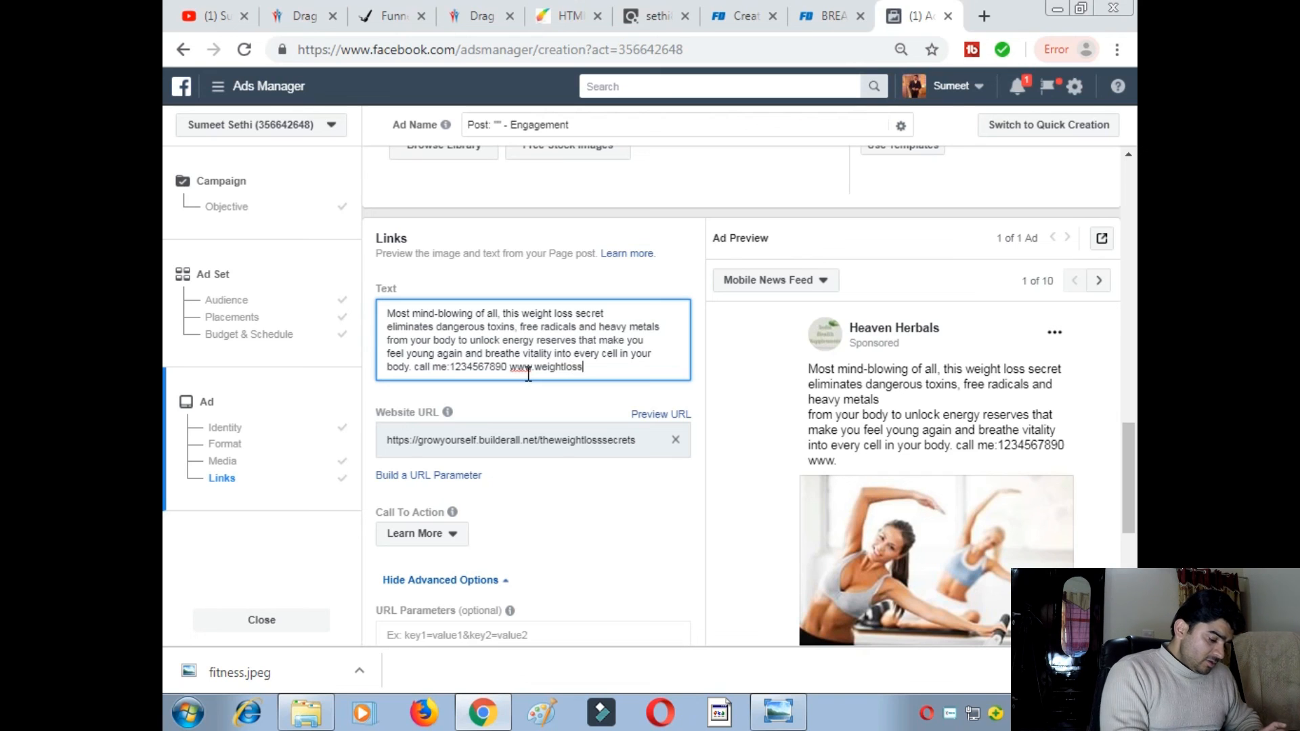
{"action": "type", "text": "diet.com"}
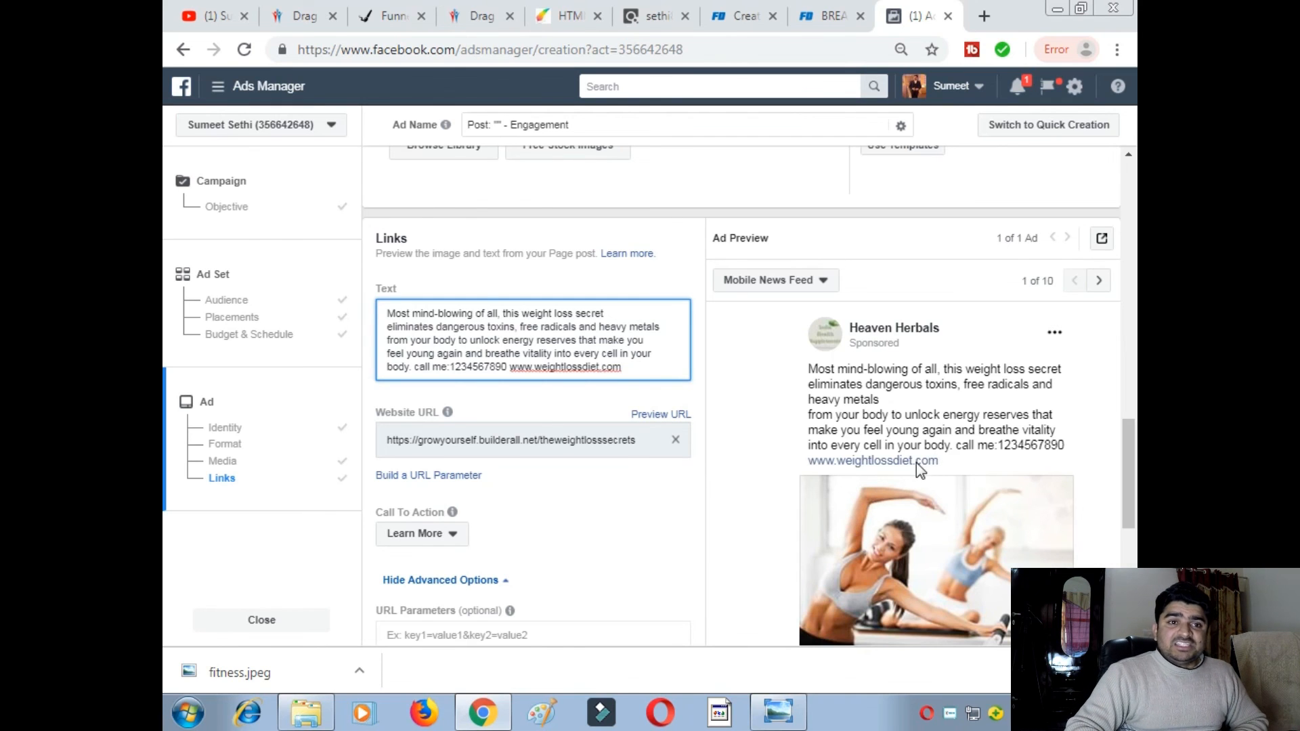
{"action": "scroll", "coordinate": [916, 462], "scroll_direction": "down", "scroll_amount": 3}
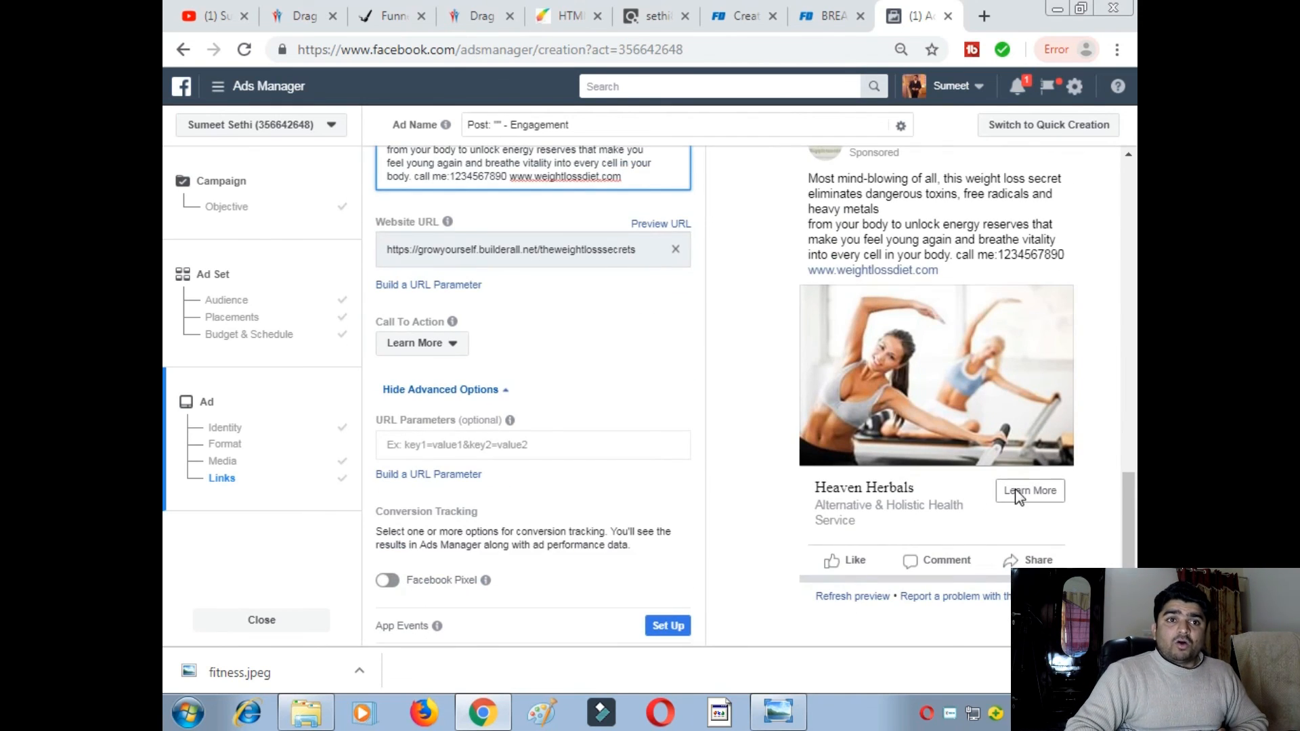
- Switch to the theweightlosssecrets landing page and scroll over its email sign-up form
{"action": "left_click", "coordinate": [359, 20]}
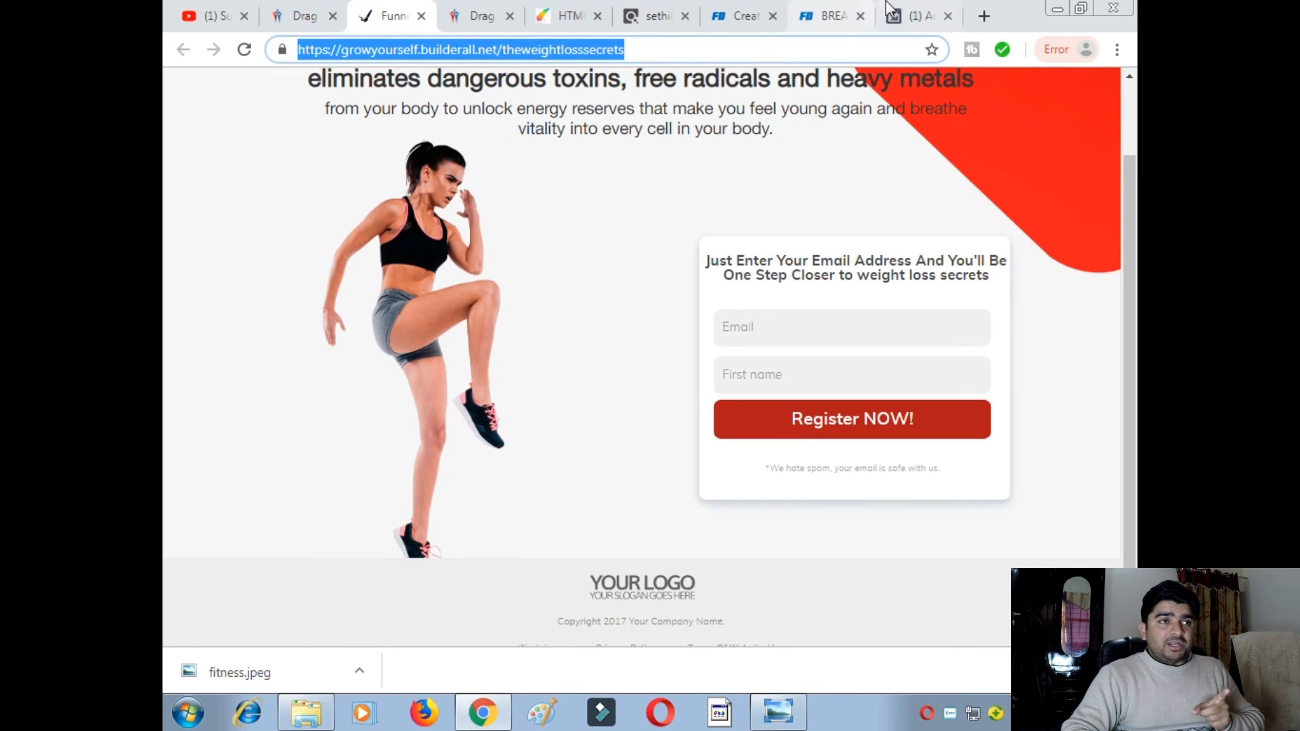
{"action": "left_click", "coordinate": [911, 16]}
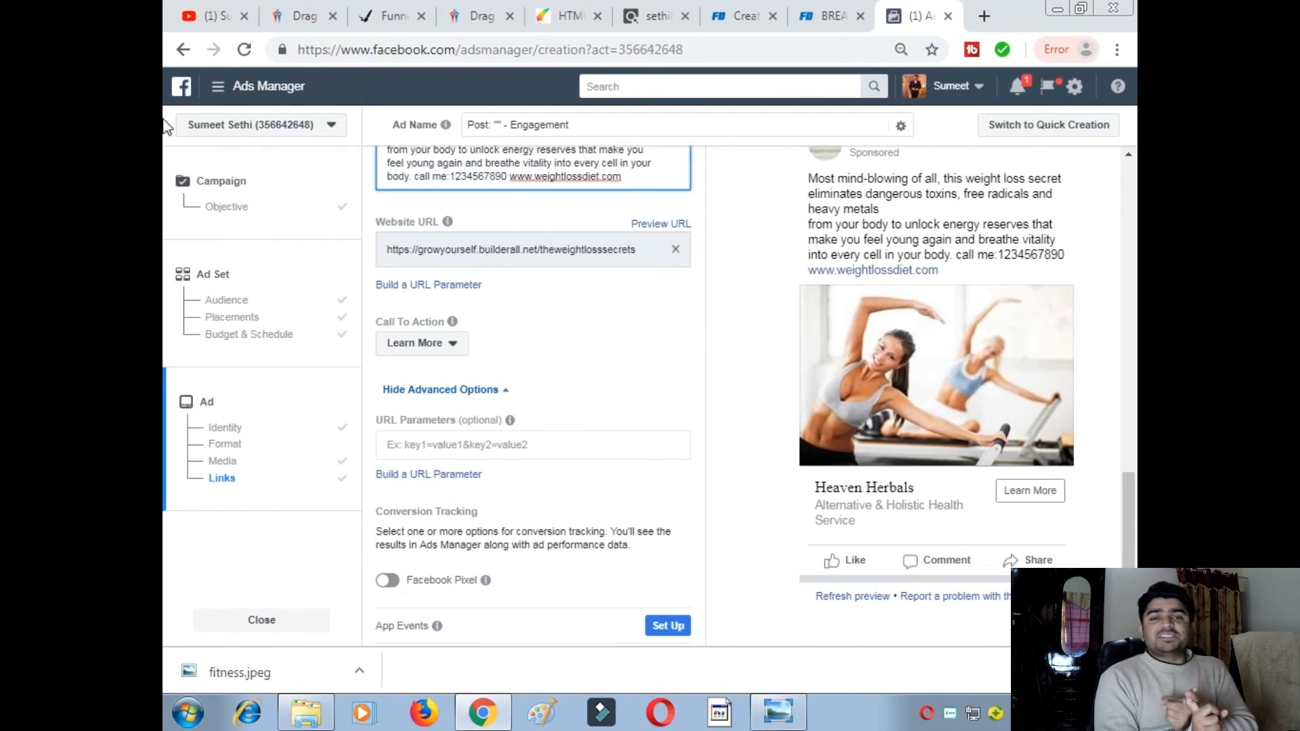
{"action": "left_click", "coordinate": [389, 16]}
{"action": "scroll", "coordinate": [526, 339], "scroll_direction": "up", "scroll_amount": 2}
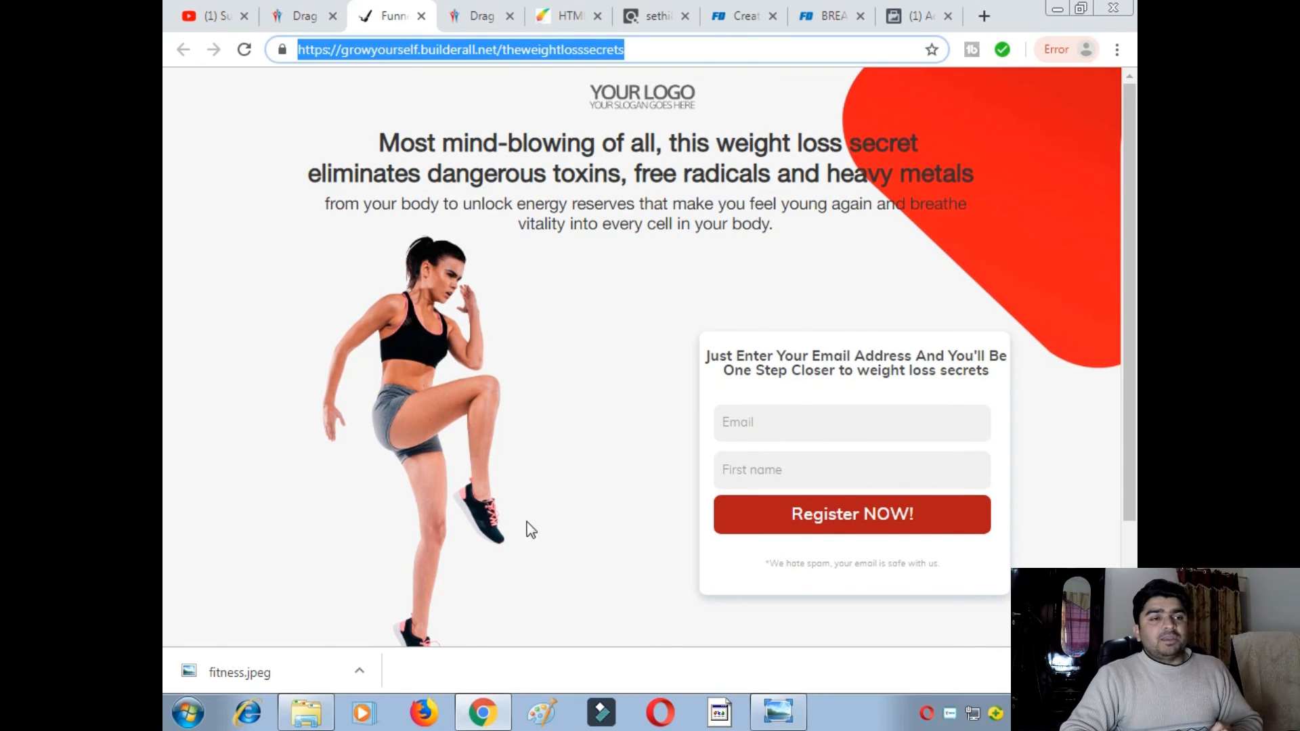
{"action": "scroll", "coordinate": [542, 399], "scroll_direction": "down", "scroll_amount": 2}
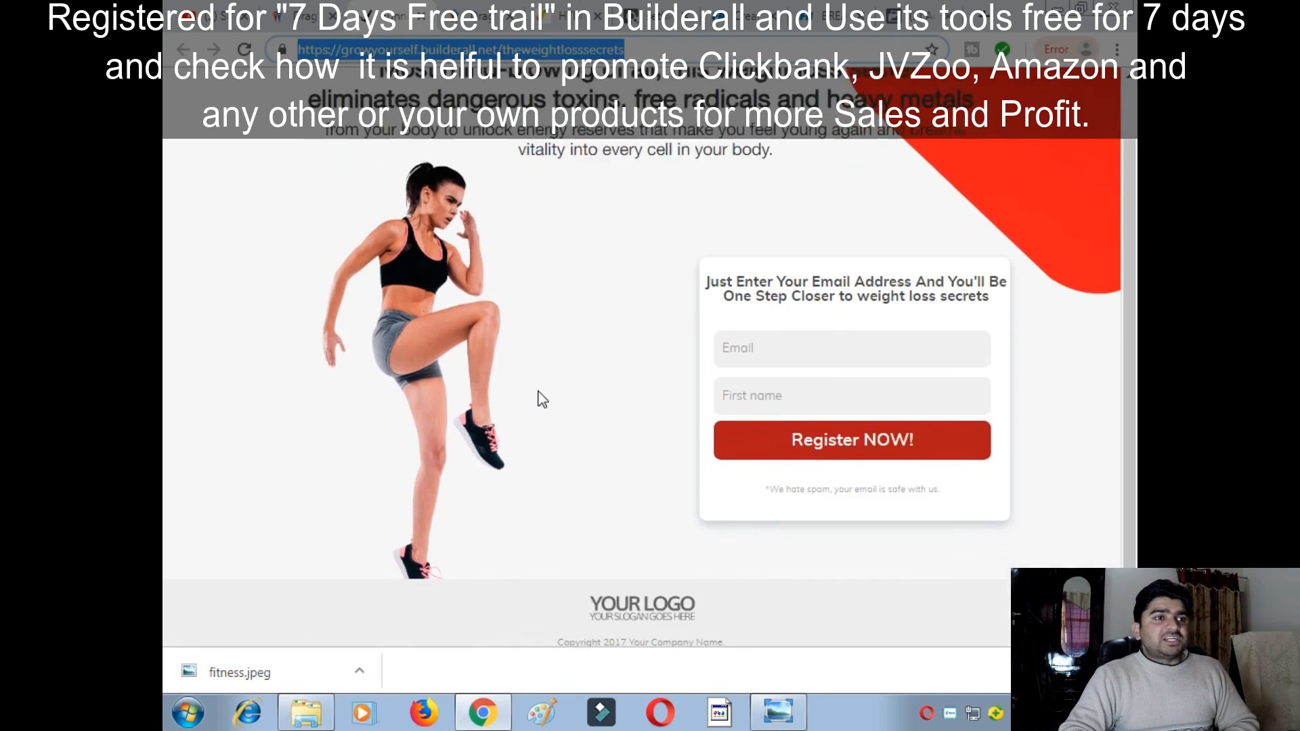
{"action": "scroll", "coordinate": [542, 400], "scroll_direction": "up", "scroll_amount": 2}
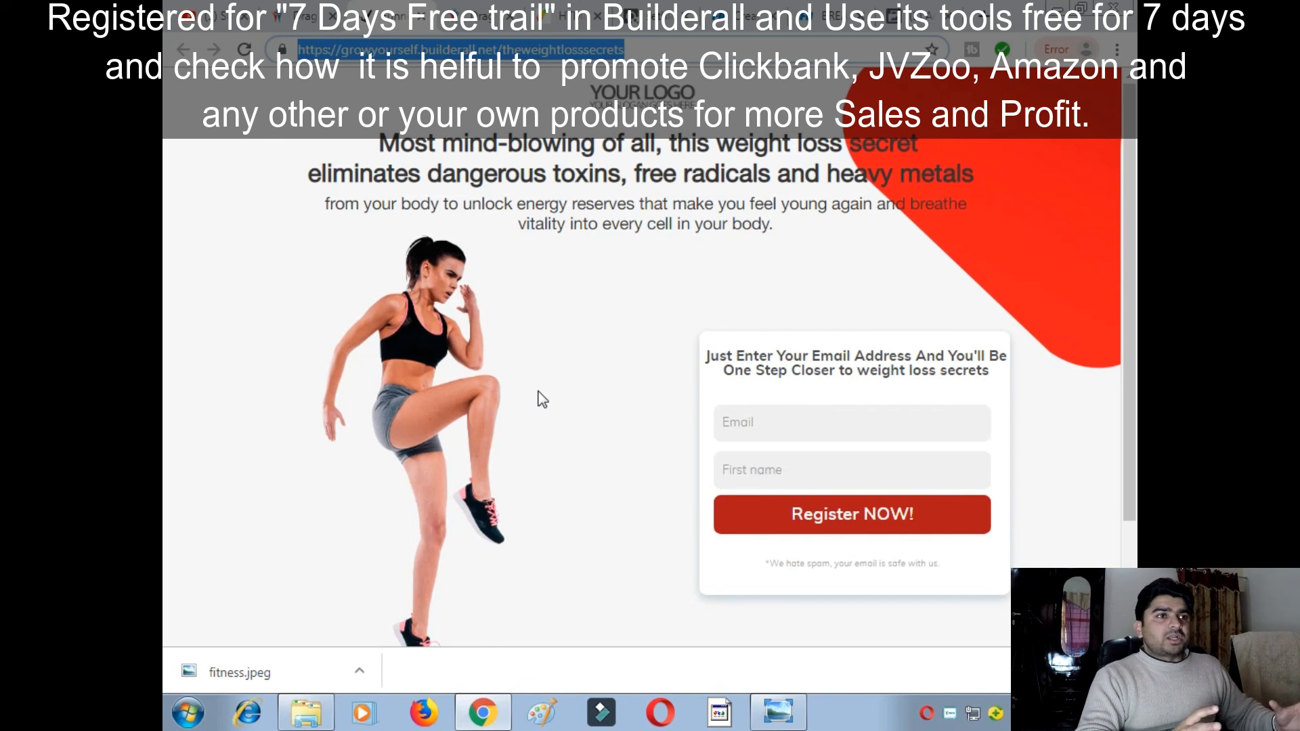
{"action": "left_click", "coordinate": [306, 26]}
- Scroll through Builderall's funnel template gallery, then return to the ad's Links step
{"action": "scroll", "coordinate": [595, 436], "scroll_direction": "up", "scroll_amount": 4}
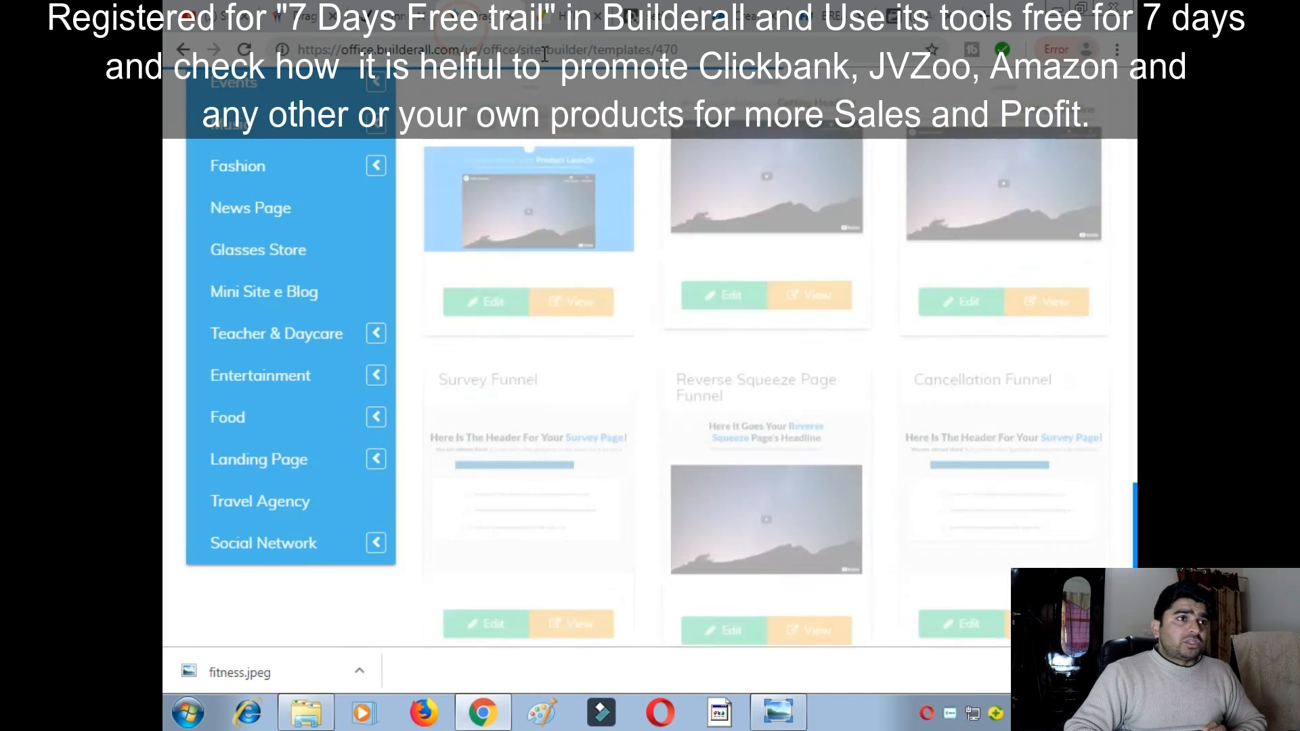
{"action": "scroll", "coordinate": [550, 291], "scroll_direction": "up", "scroll_amount": 3}
{"action": "scroll", "coordinate": [583, 352], "scroll_direction": "up", "scroll_amount": 2}
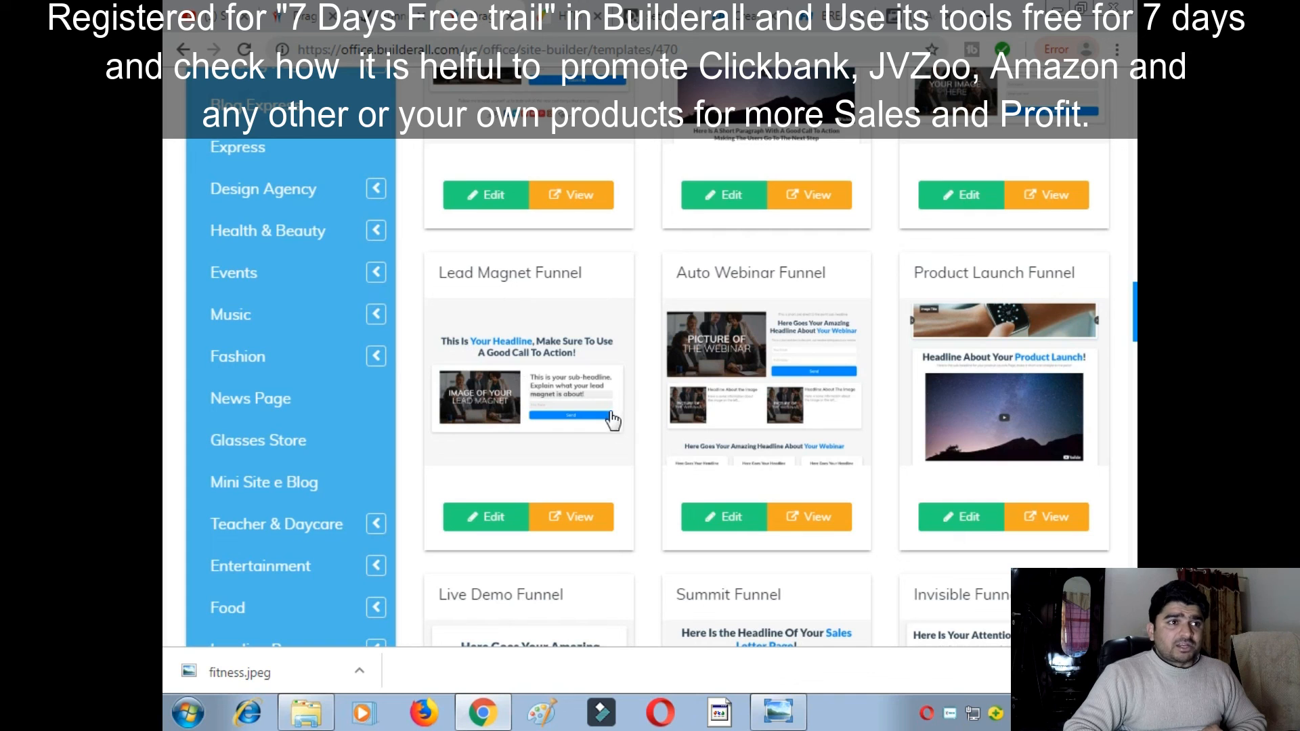
{"action": "scroll", "coordinate": [846, 369], "scroll_direction": "up", "scroll_amount": 3}
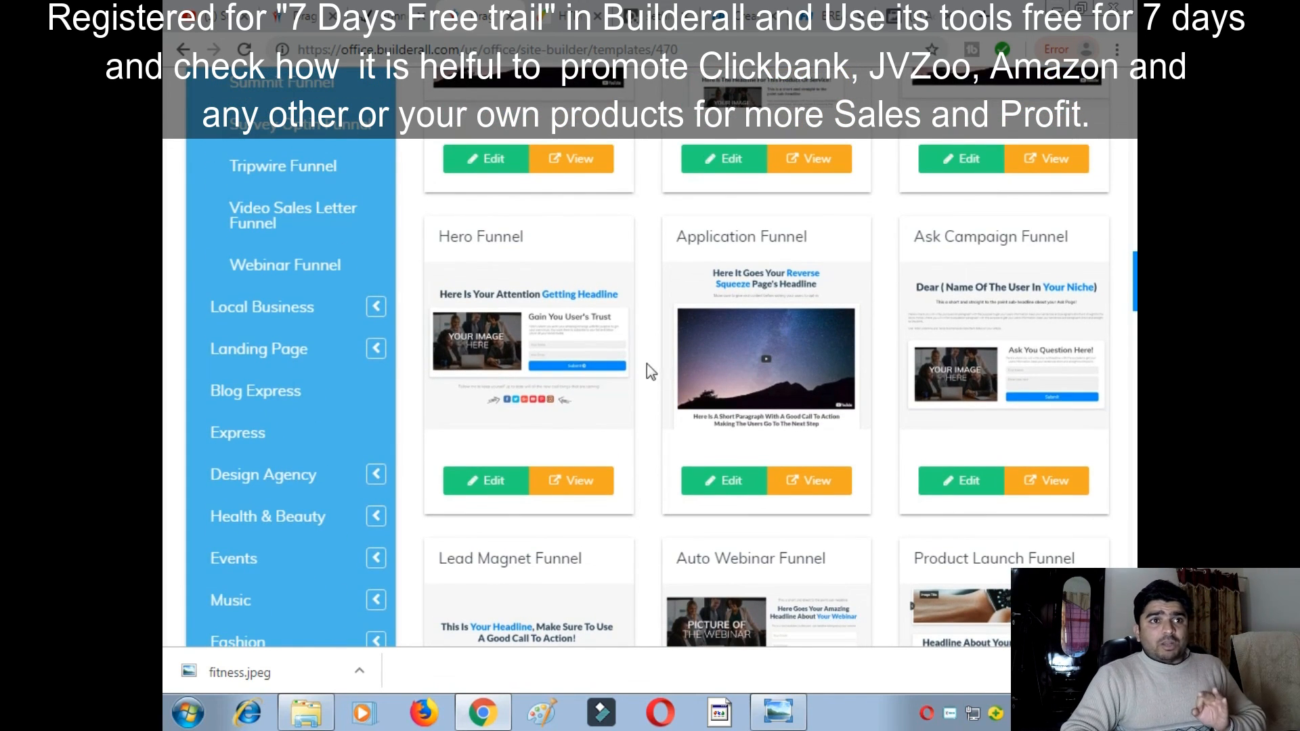
{"action": "scroll", "coordinate": [609, 376], "scroll_direction": "up", "scroll_amount": 5}
{"action": "scroll", "coordinate": [573, 387], "scroll_direction": "down", "scroll_amount": 3}
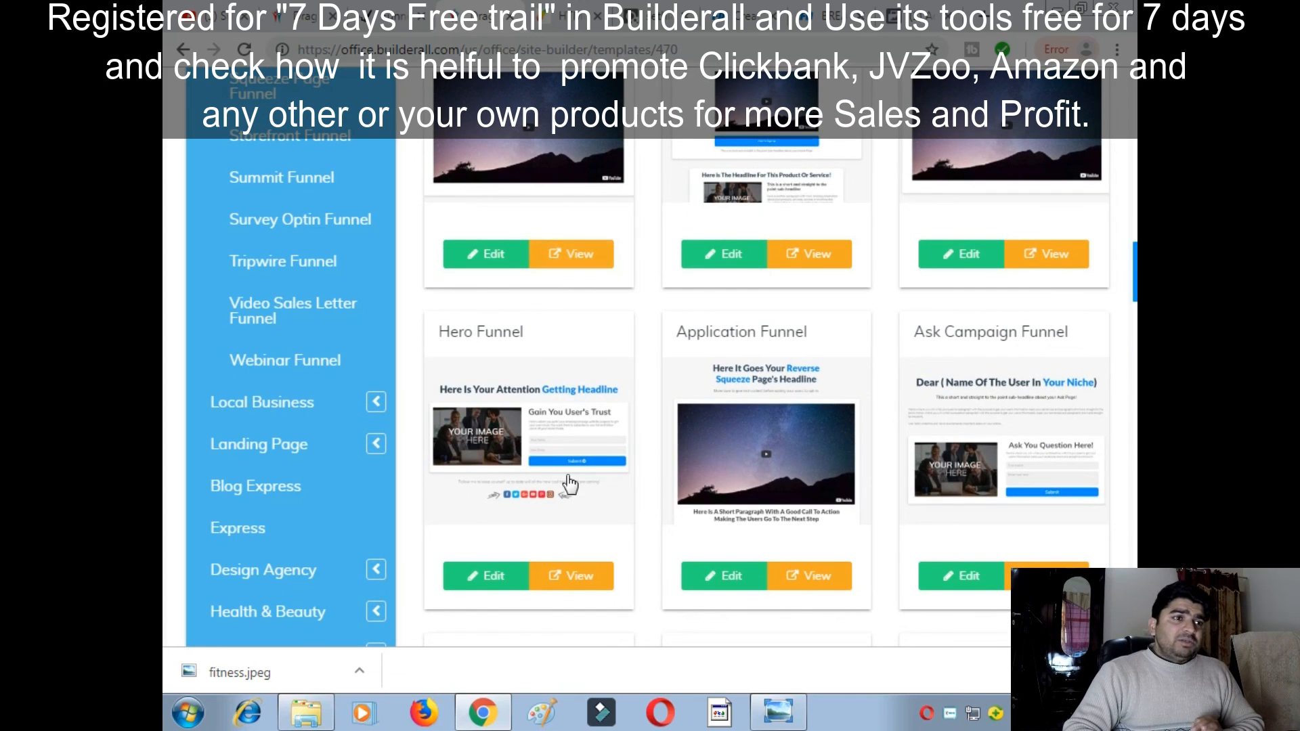
{"action": "scroll", "coordinate": [528, 501], "scroll_direction": "up", "scroll_amount": 1}
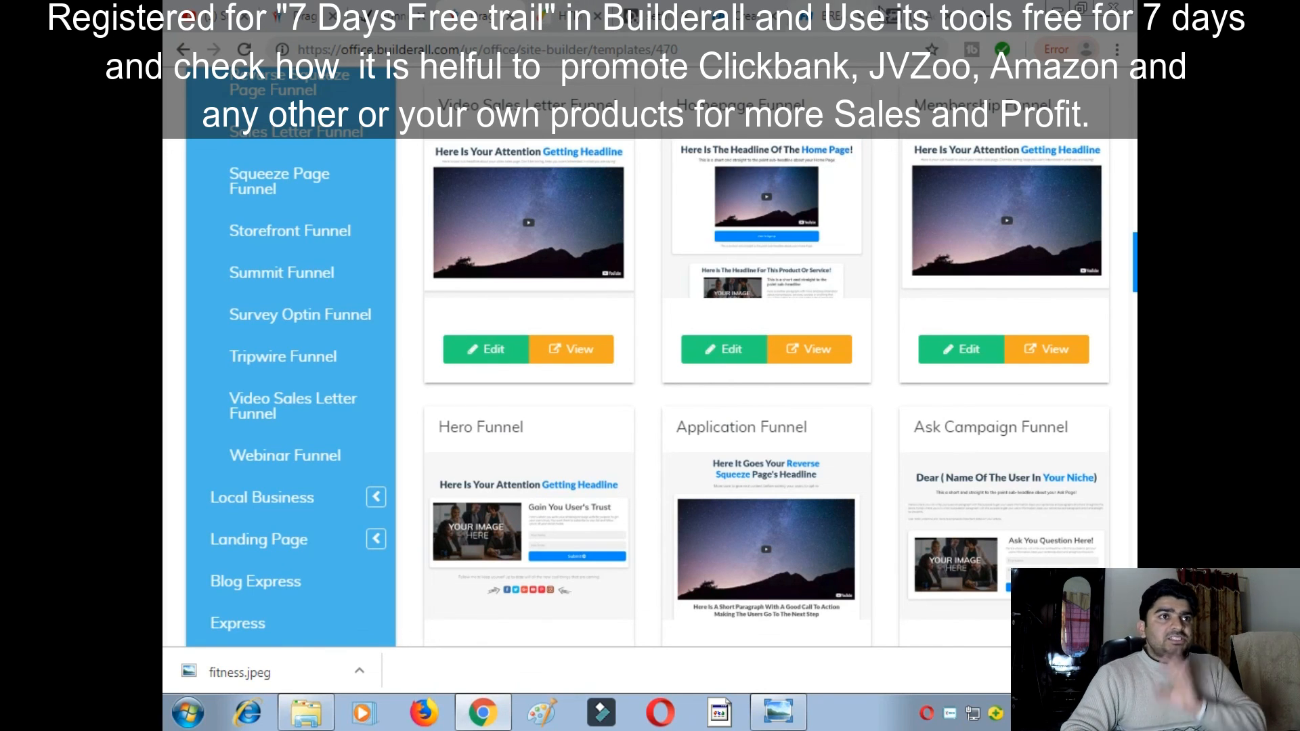
{"action": "left_click", "coordinate": [920, 13]}
{"action": "scroll", "coordinate": [685, 369], "scroll_direction": "down", "scroll_amount": 3}
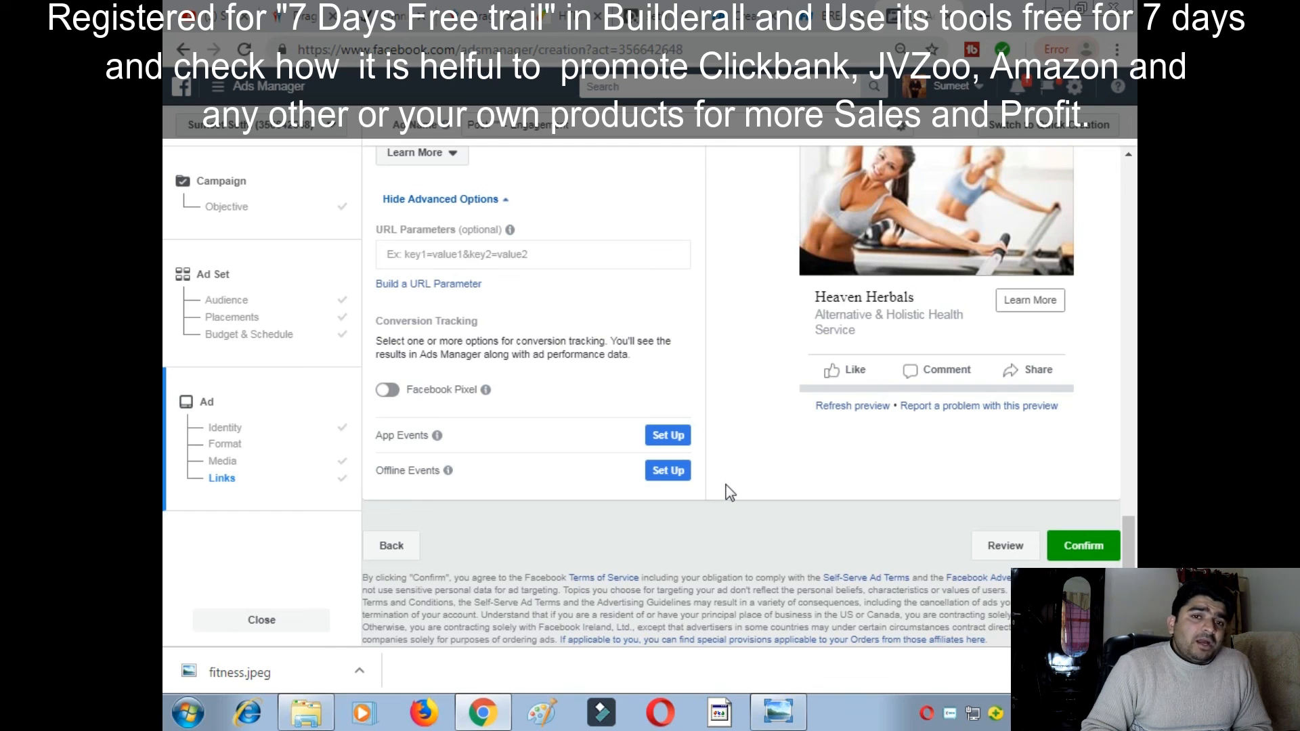
{"action": "scroll", "coordinate": [727, 488], "scroll_direction": "up", "scroll_amount": 5}
{"action": "scroll", "coordinate": [731, 489], "scroll_direction": "up", "scroll_amount": 8}
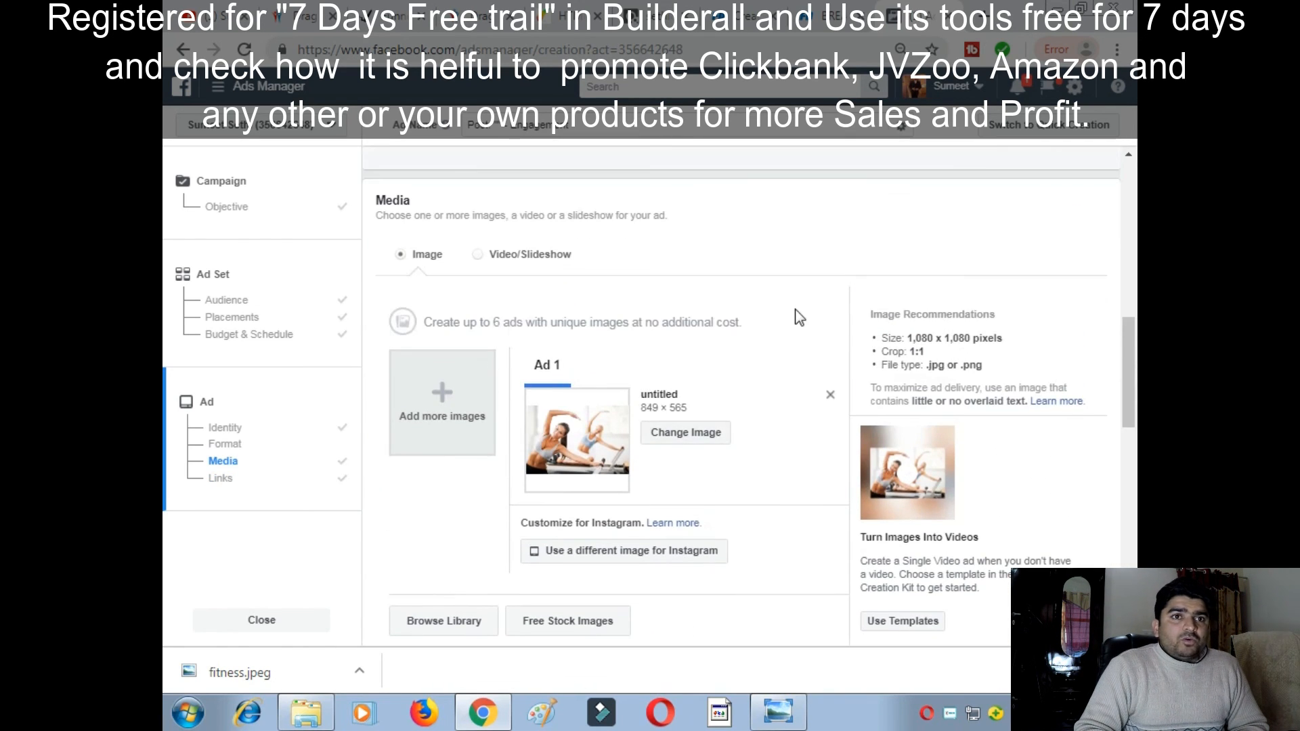
{"action": "scroll", "coordinate": [775, 333], "scroll_direction": "up", "scroll_amount": 1}
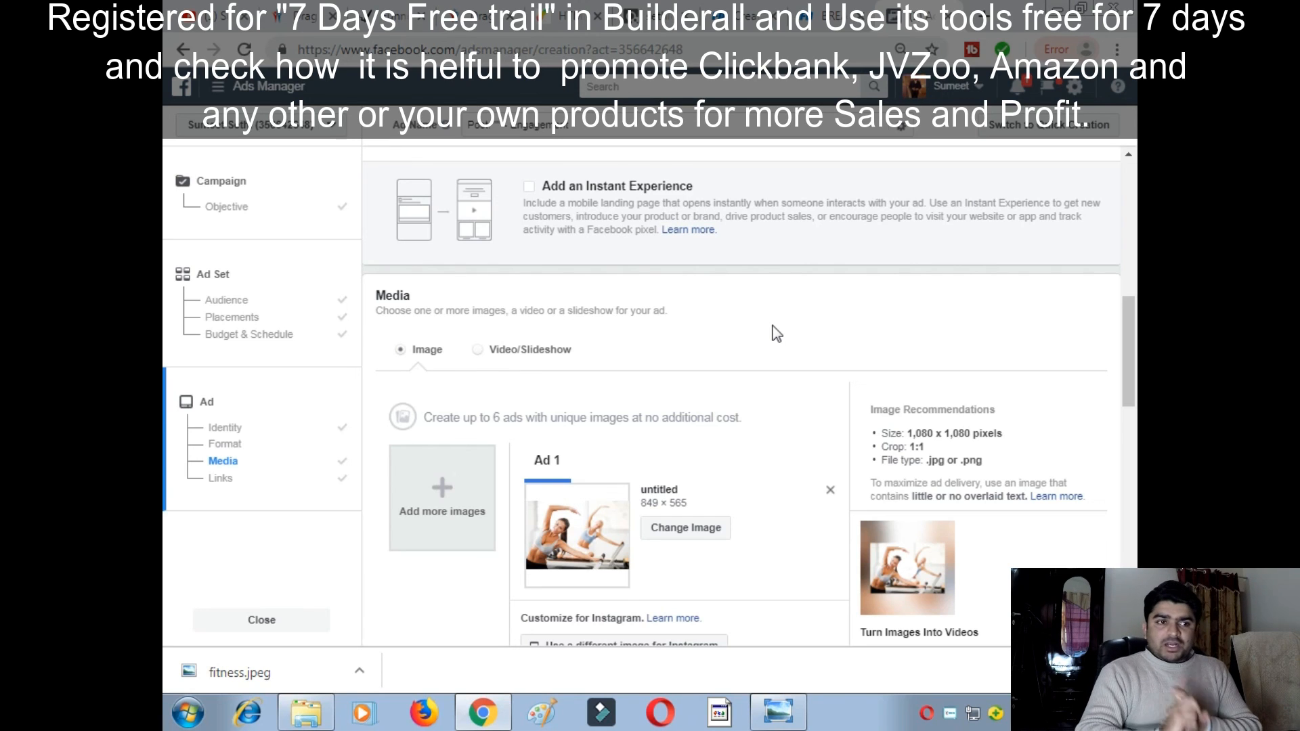
- In the Builderall site list, browse the sections menu and expand Builderall Business
{"action": "left_click", "coordinate": [288, 16]}
{"action": "left_click", "coordinate": [201, 140]}
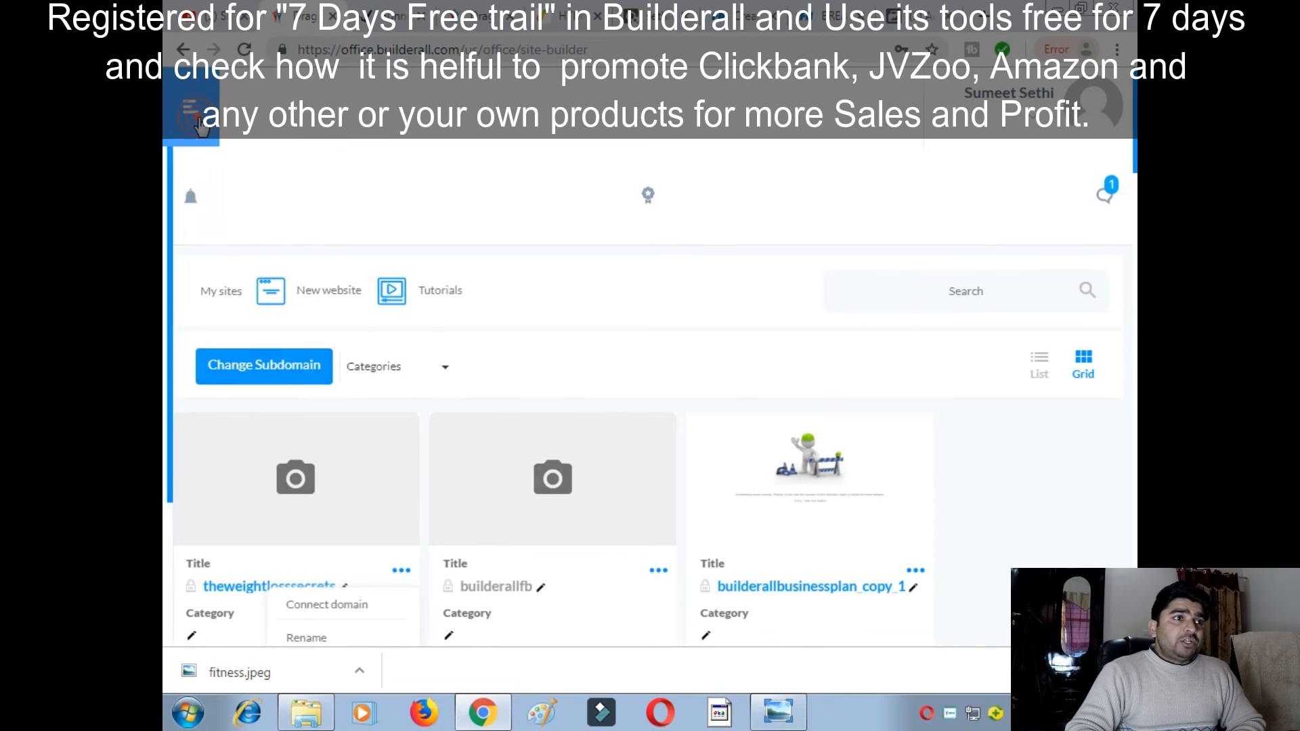
{"action": "scroll", "coordinate": [340, 230], "scroll_direction": "down", "scroll_amount": 1}
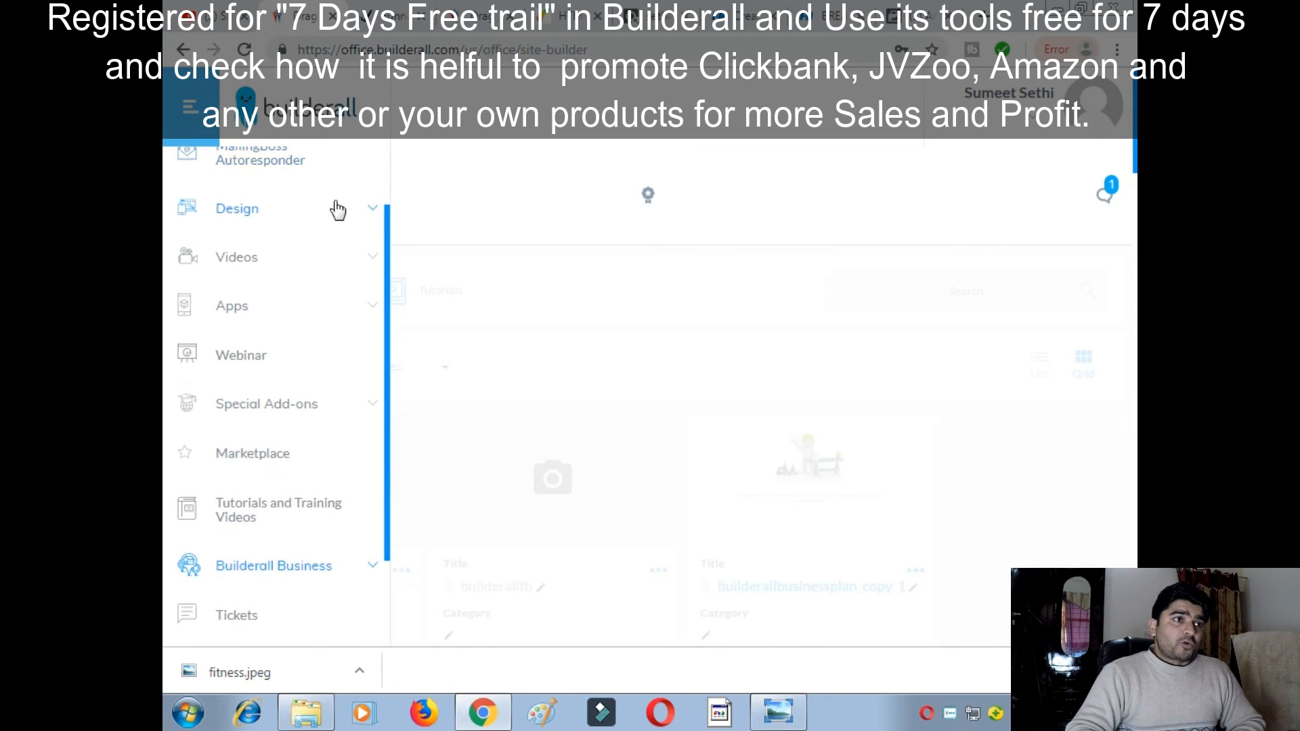
{"action": "scroll", "coordinate": [376, 352], "scroll_direction": "down", "scroll_amount": 3}
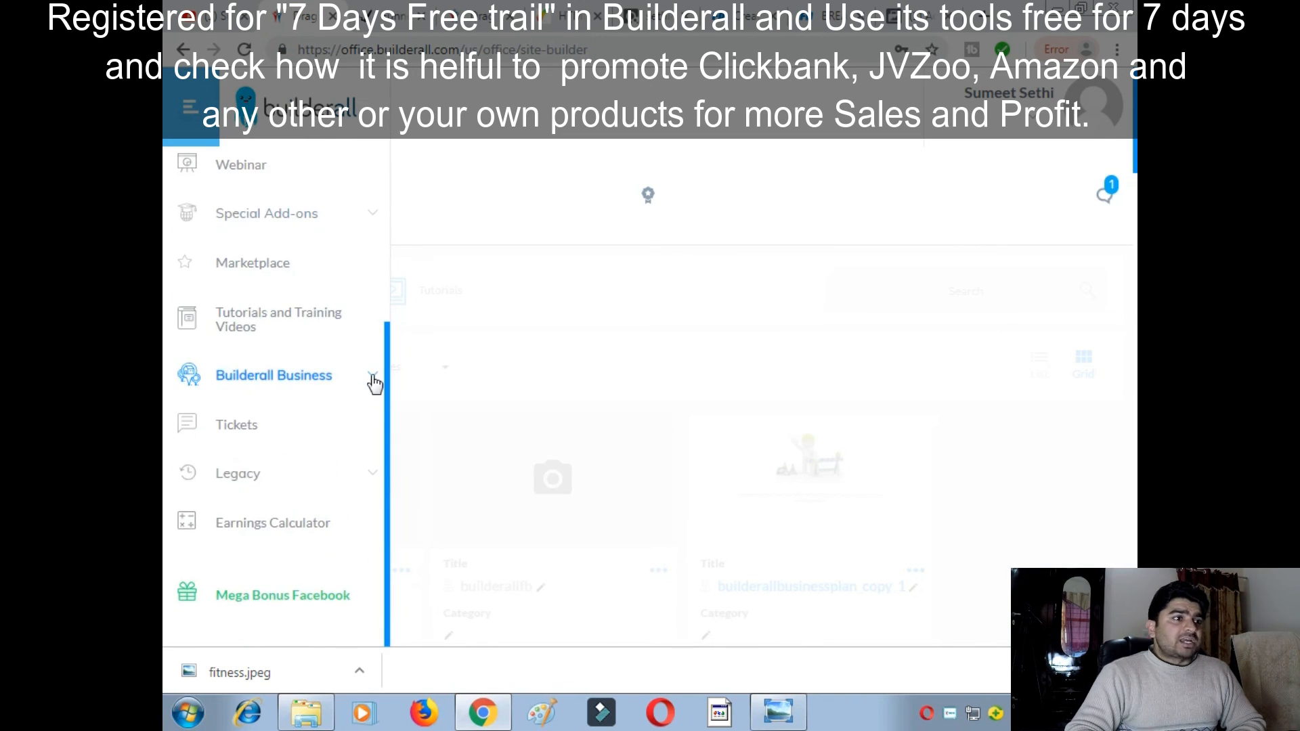
{"action": "left_click", "coordinate": [372, 375]}
{"action": "scroll", "coordinate": [217, 453], "scroll_direction": "down", "scroll_amount": 3}
{"action": "scroll", "coordinate": [261, 440], "scroll_direction": "down", "scroll_amount": 4}
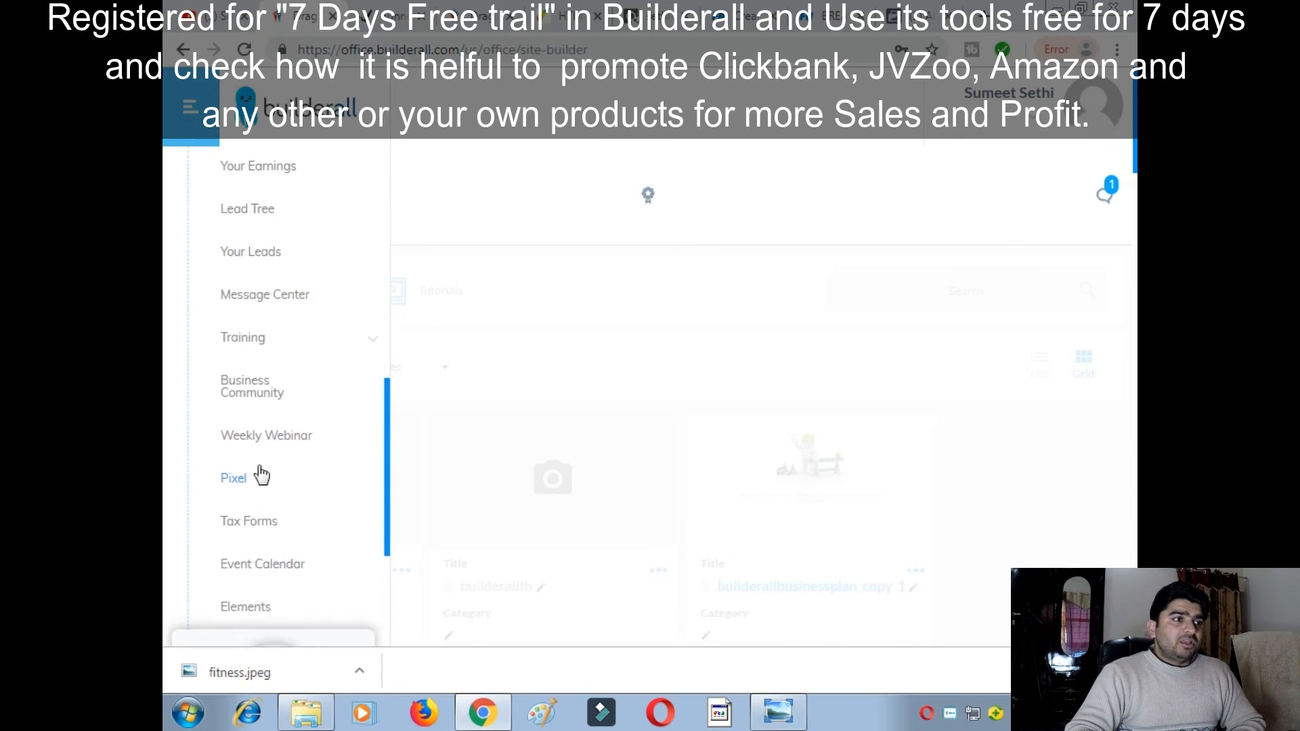
{"action": "scroll", "coordinate": [261, 474], "scroll_direction": "up", "scroll_amount": 10}
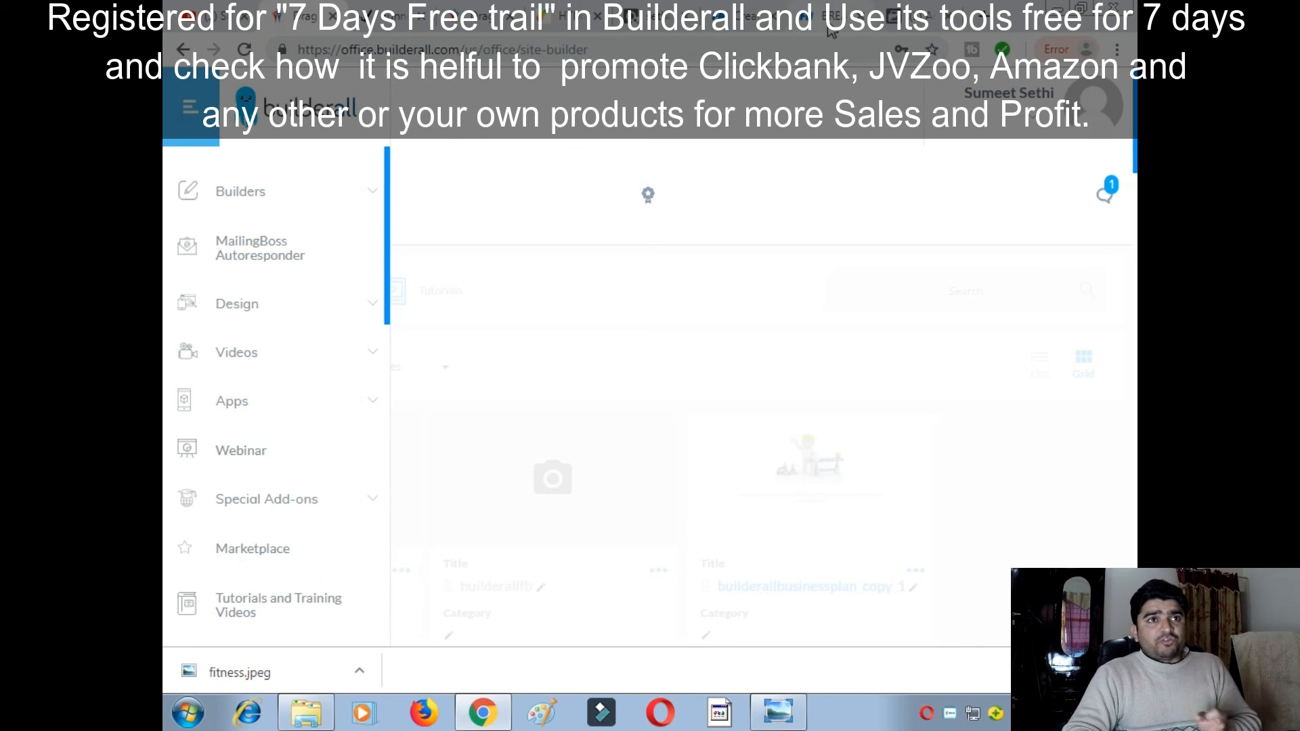
- Check the notifications, then return to the theweightlosssecrets landing page
{"action": "left_click", "coordinate": [1099, 186]}
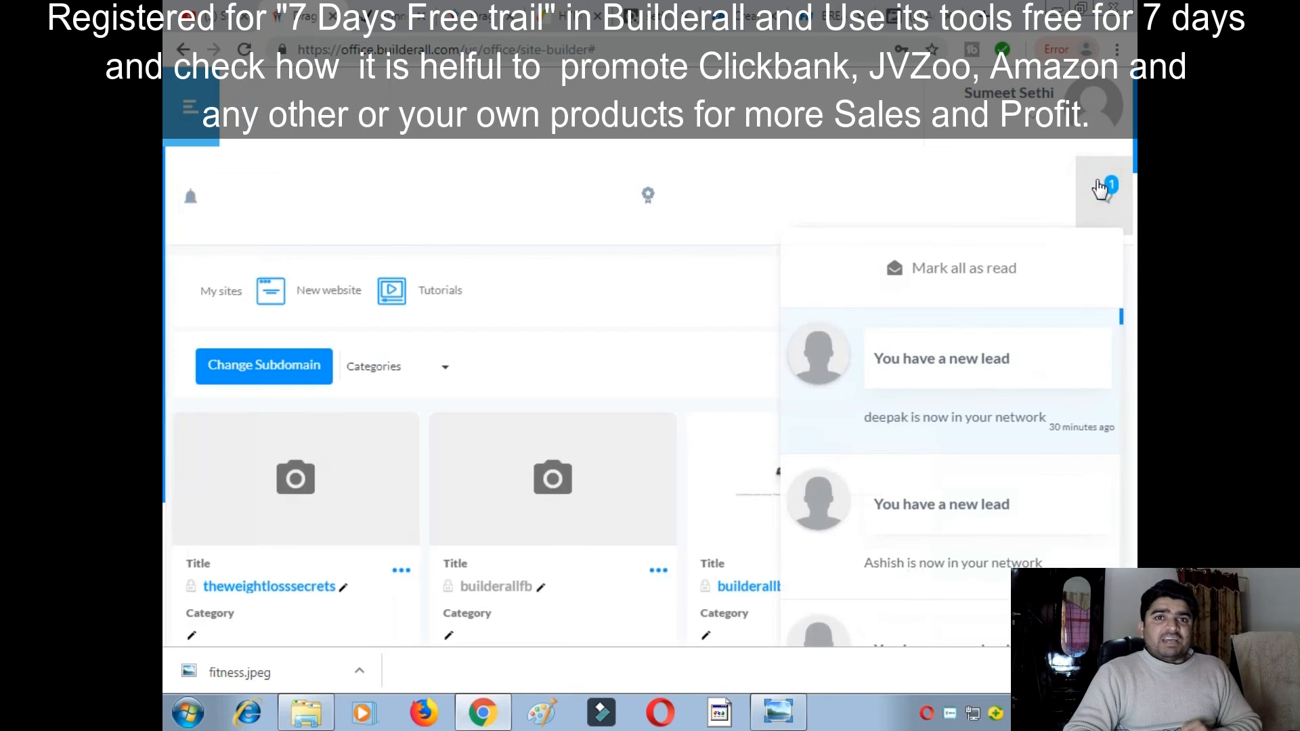
{"action": "left_click", "coordinate": [1105, 198]}
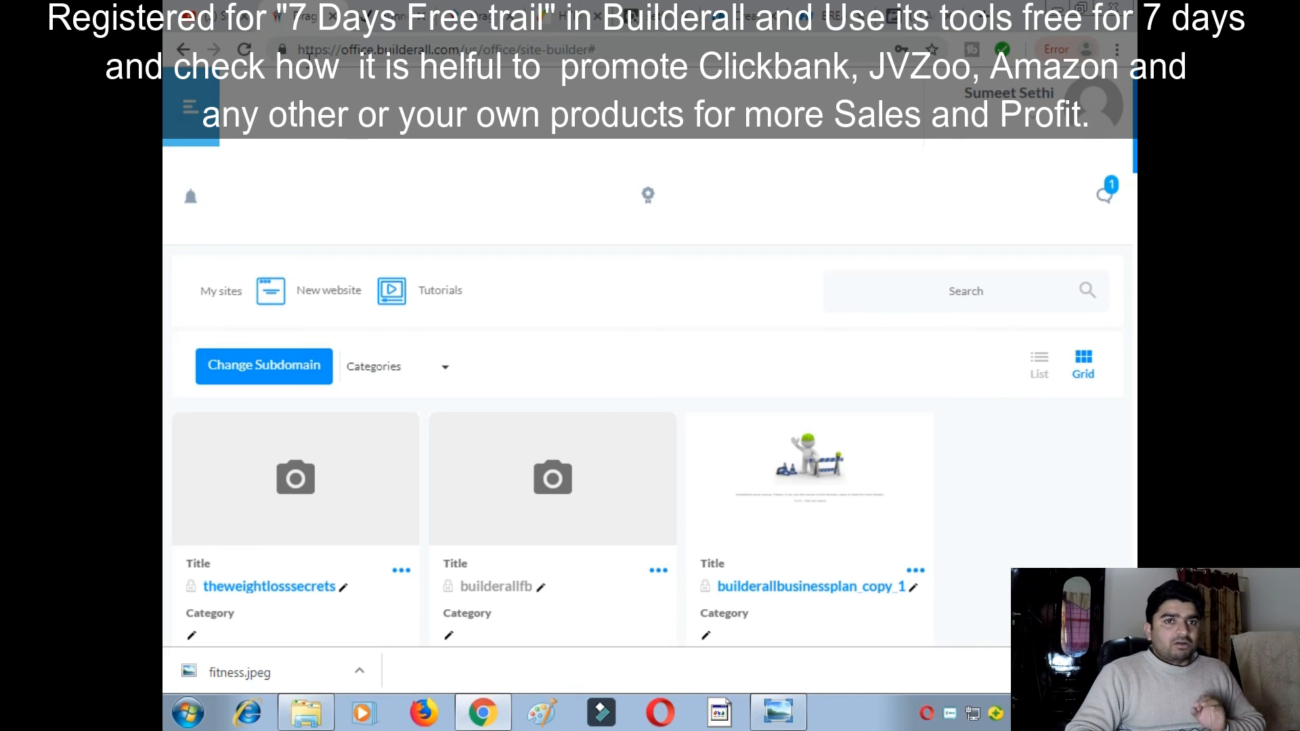
{"action": "left_click", "coordinate": [384, 24]}
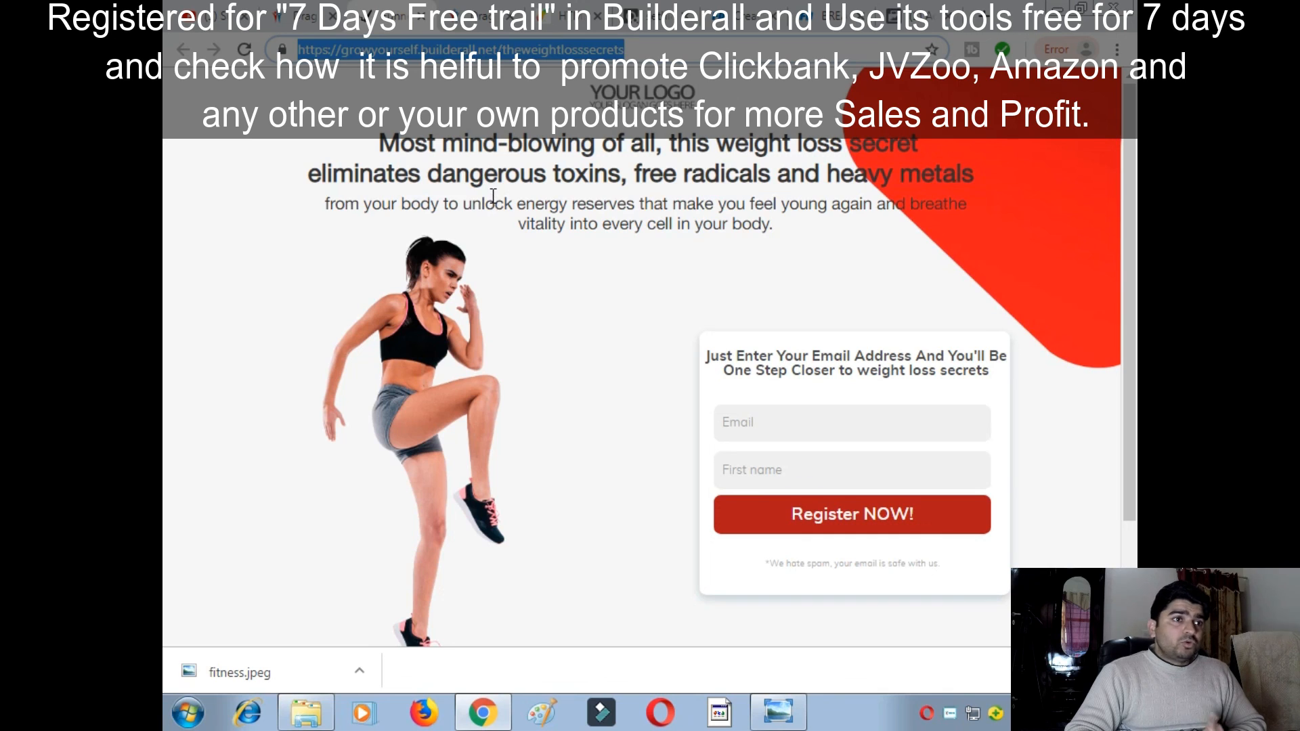